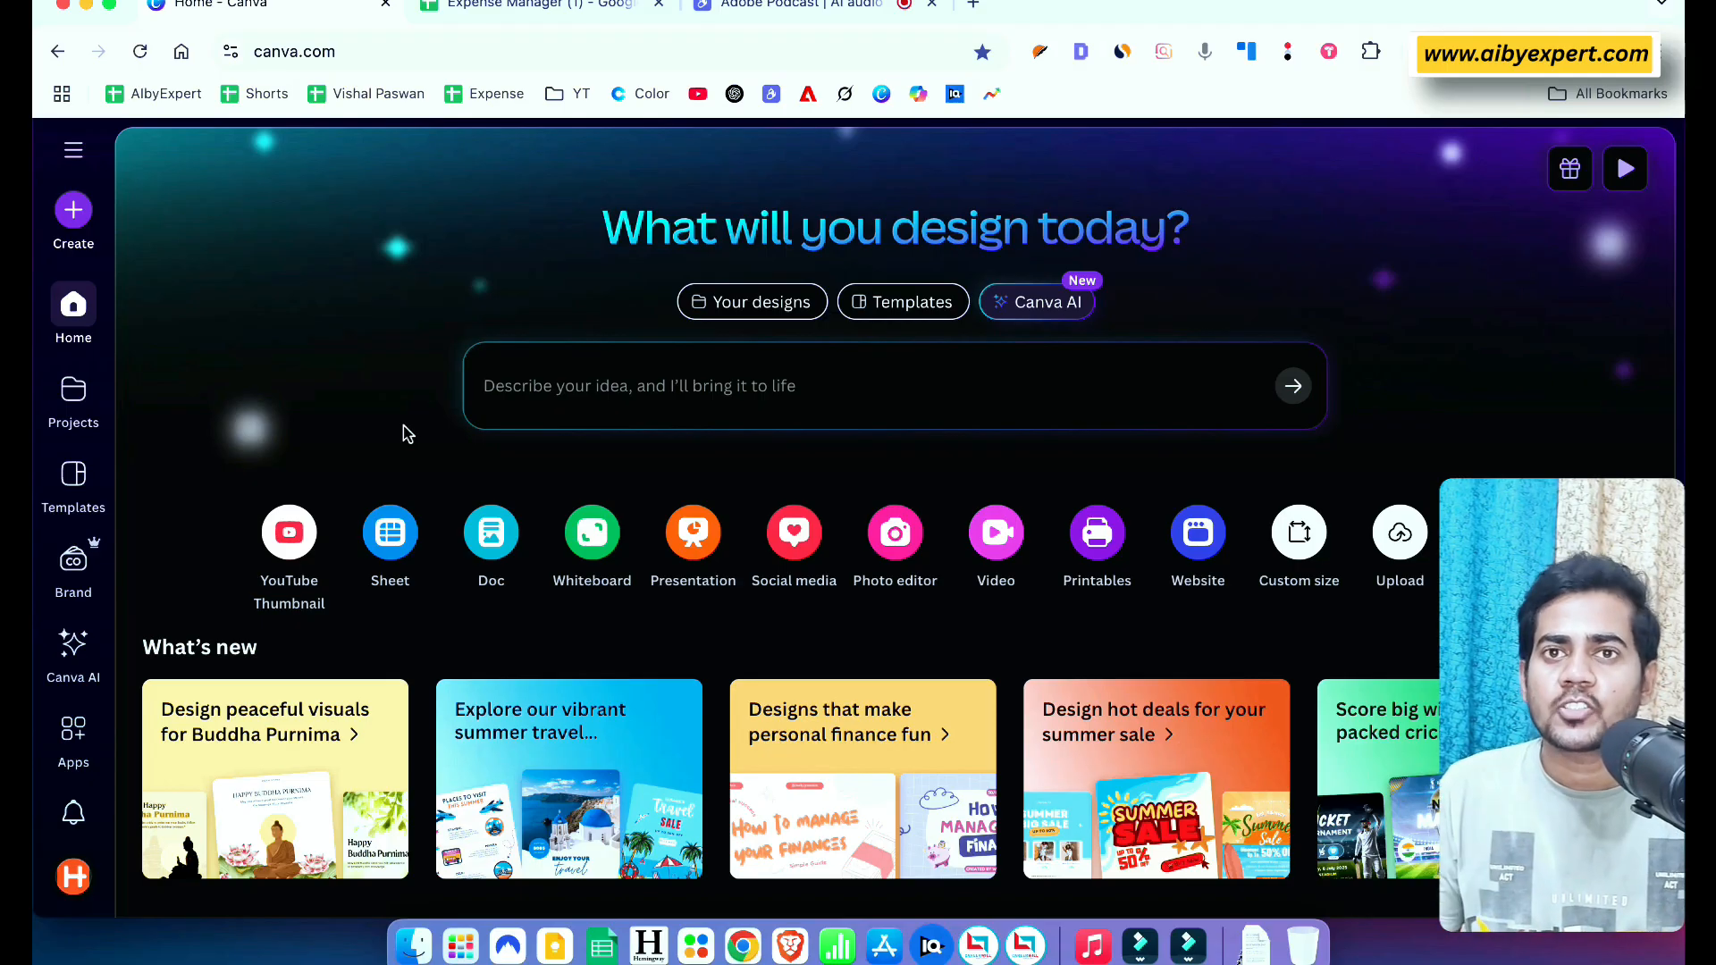
Switch to Google Sheets to examine the Expense Manager spreadsheet's table and pie chart, and return to Canva
{"action": "left_click", "coordinate": [493, 11]}
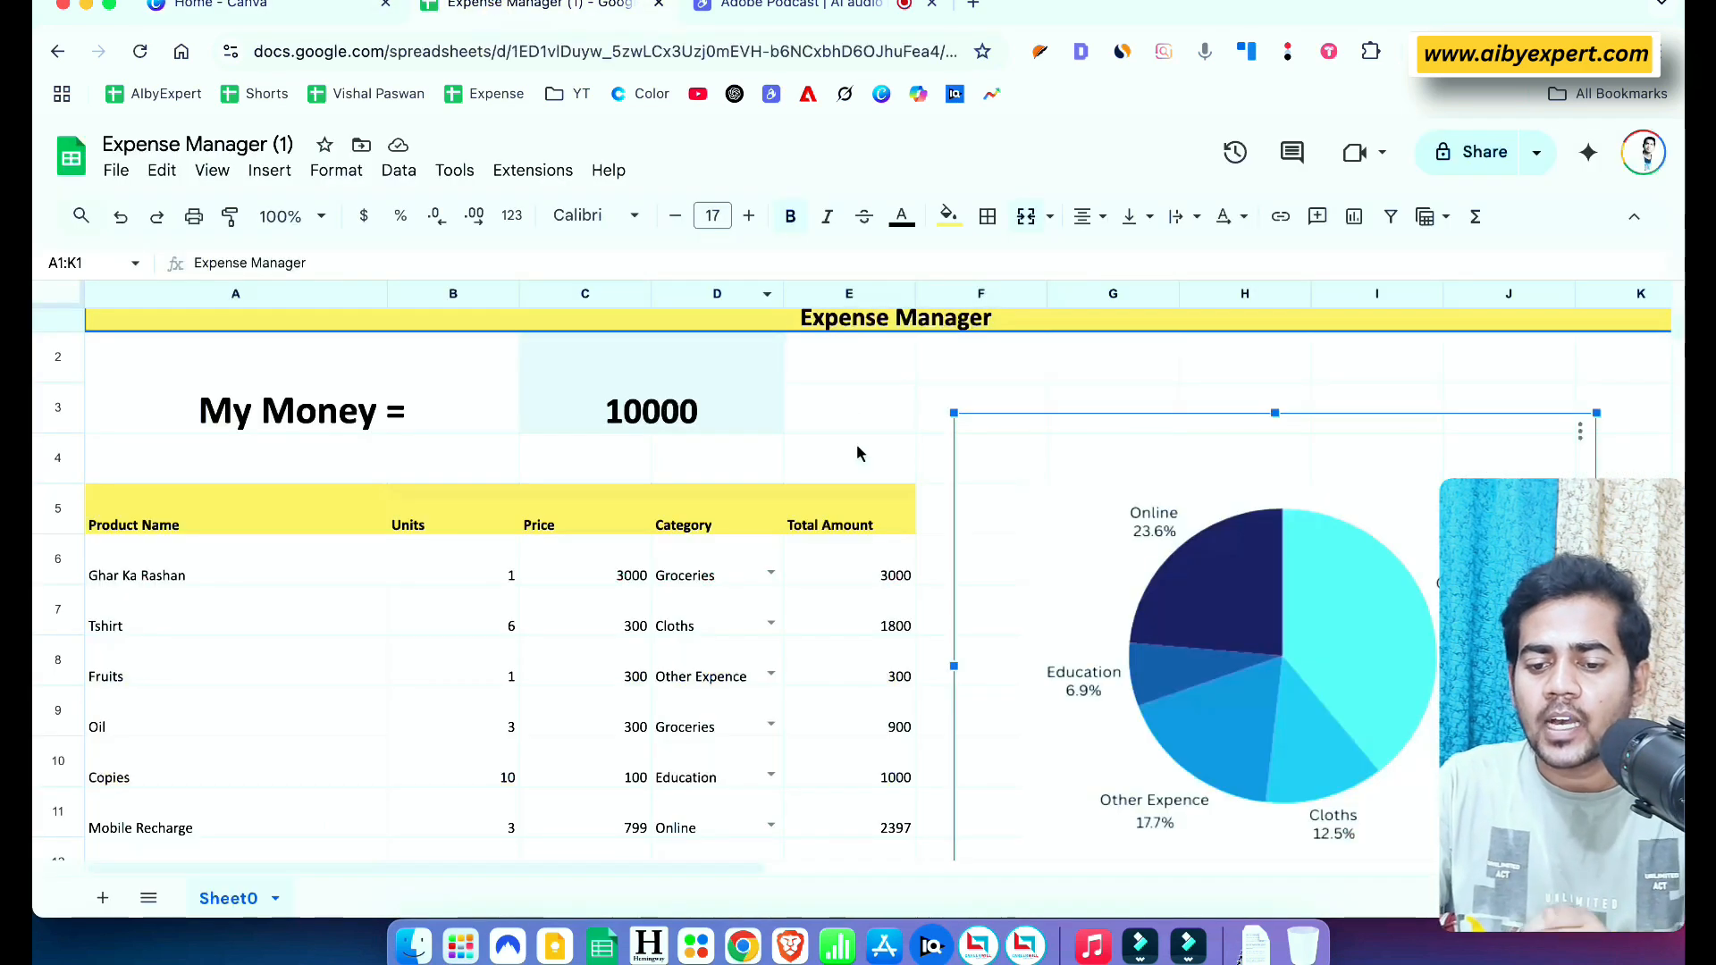
{"action": "scroll", "coordinate": [867, 651], "scroll_direction": "up", "scroll_amount": 1}
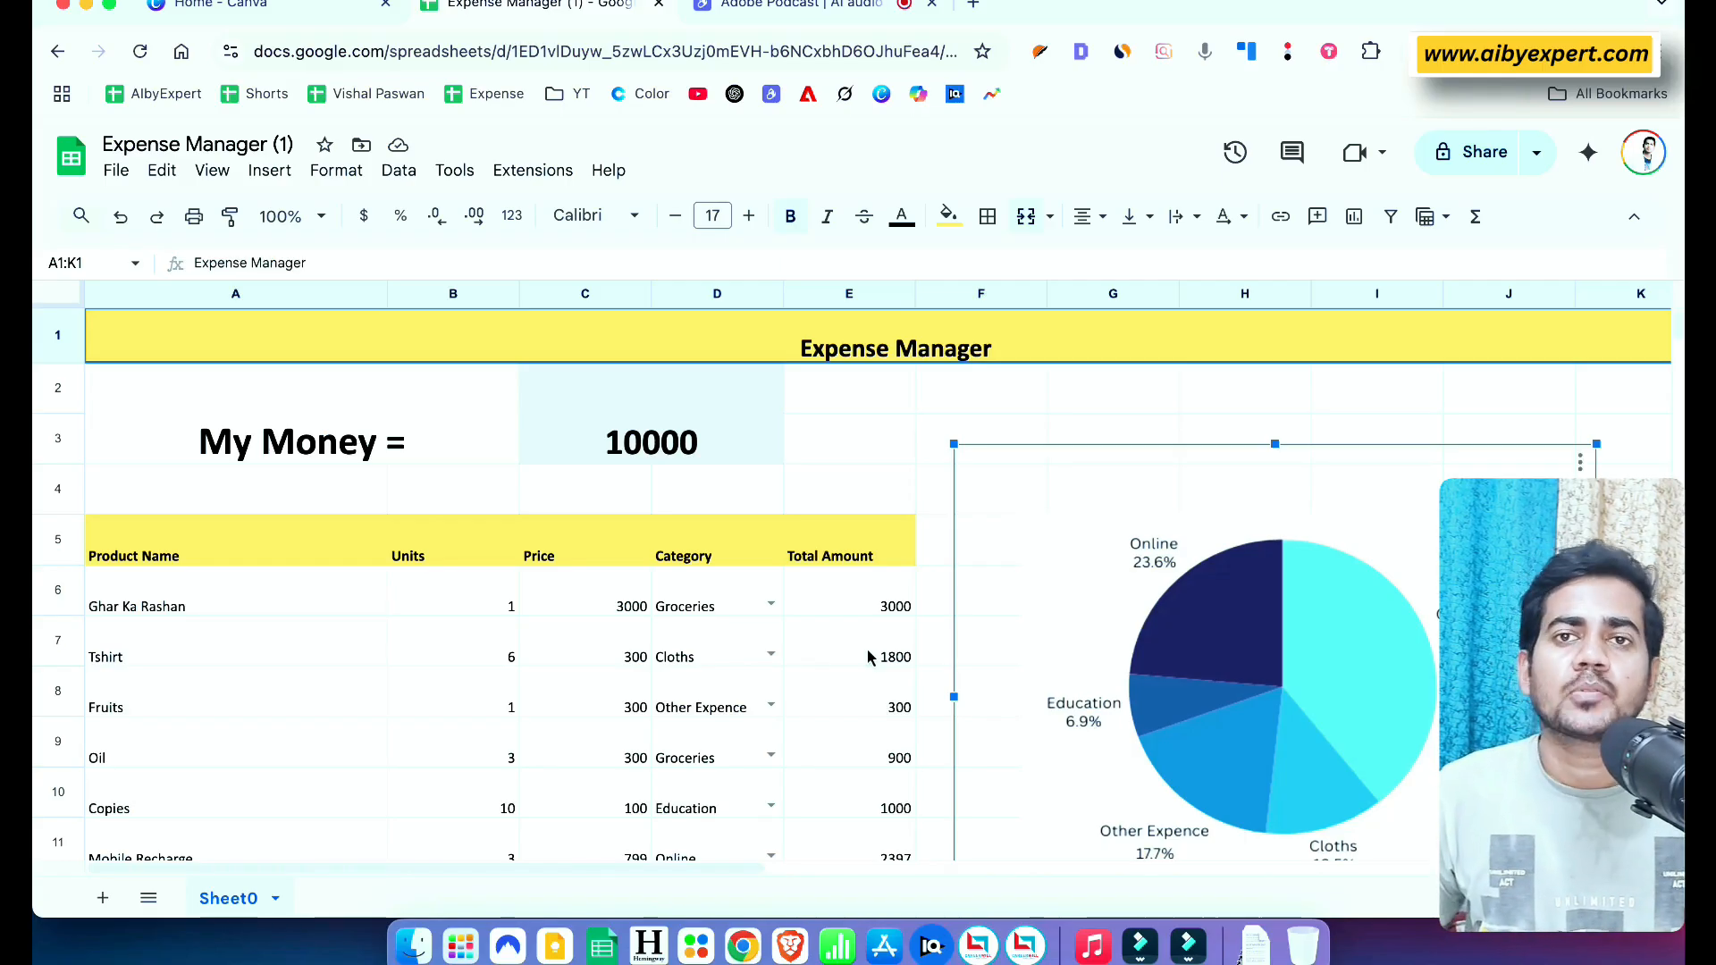
{"action": "left_click", "coordinate": [223, 8]}
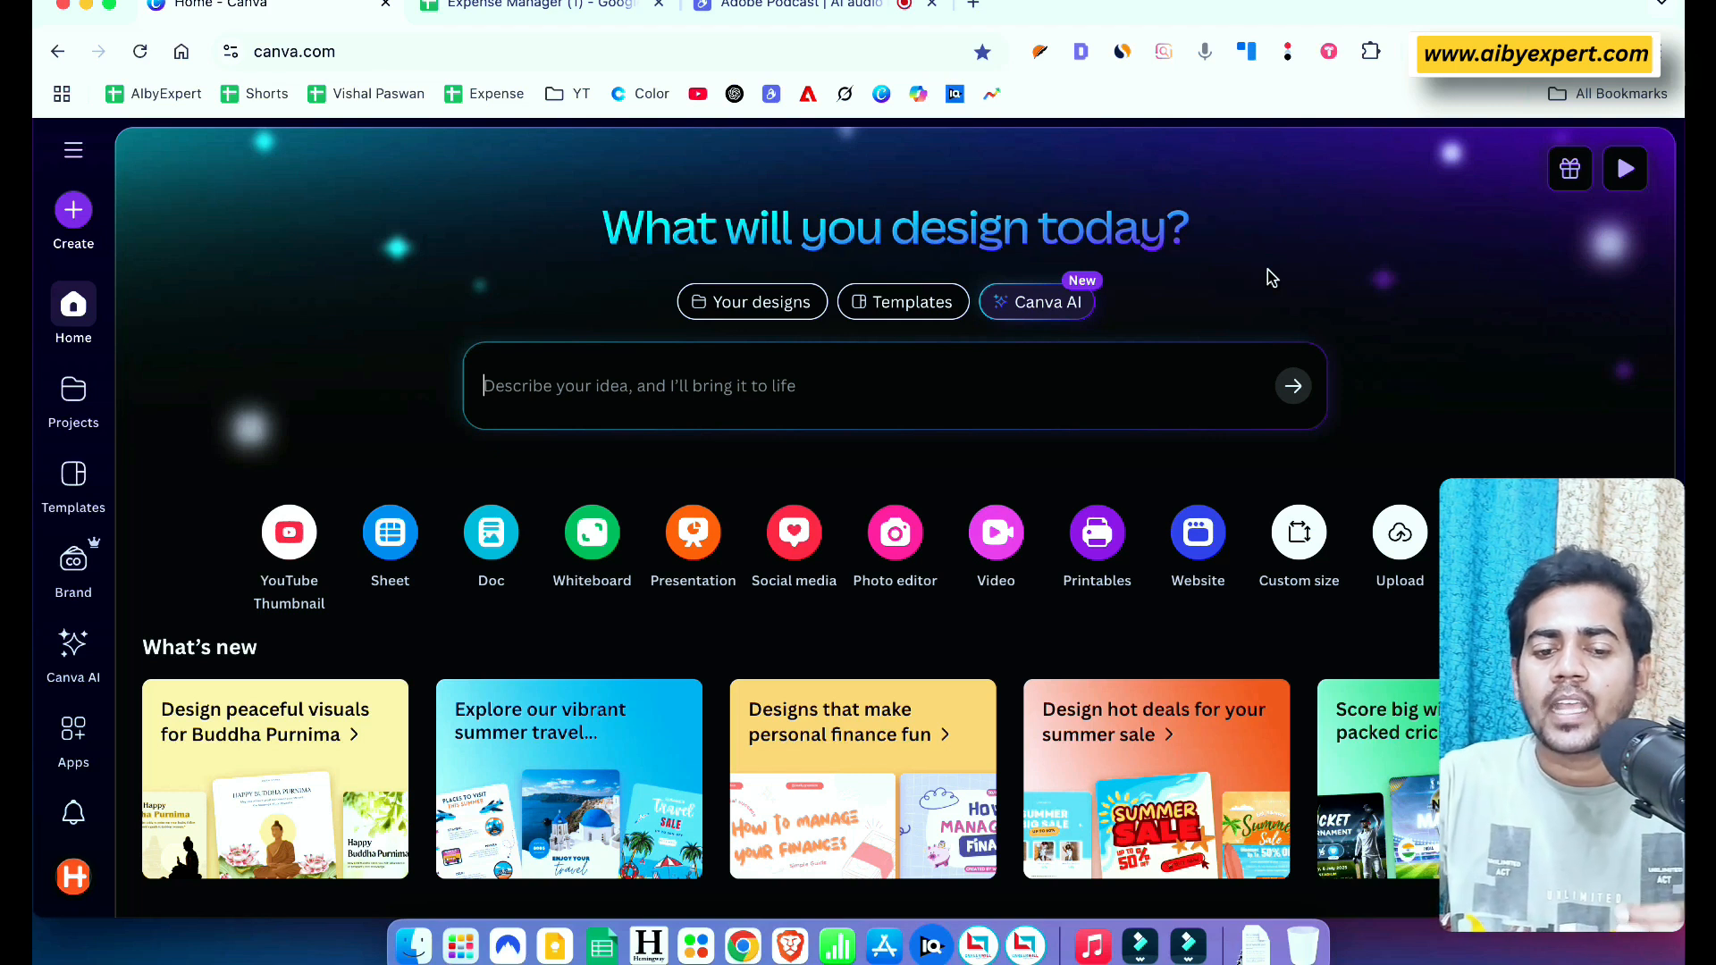
Create a new blank sheet in Canva from the home page and dismiss the template suggestions
{"action": "left_click", "coordinate": [689, 52]}
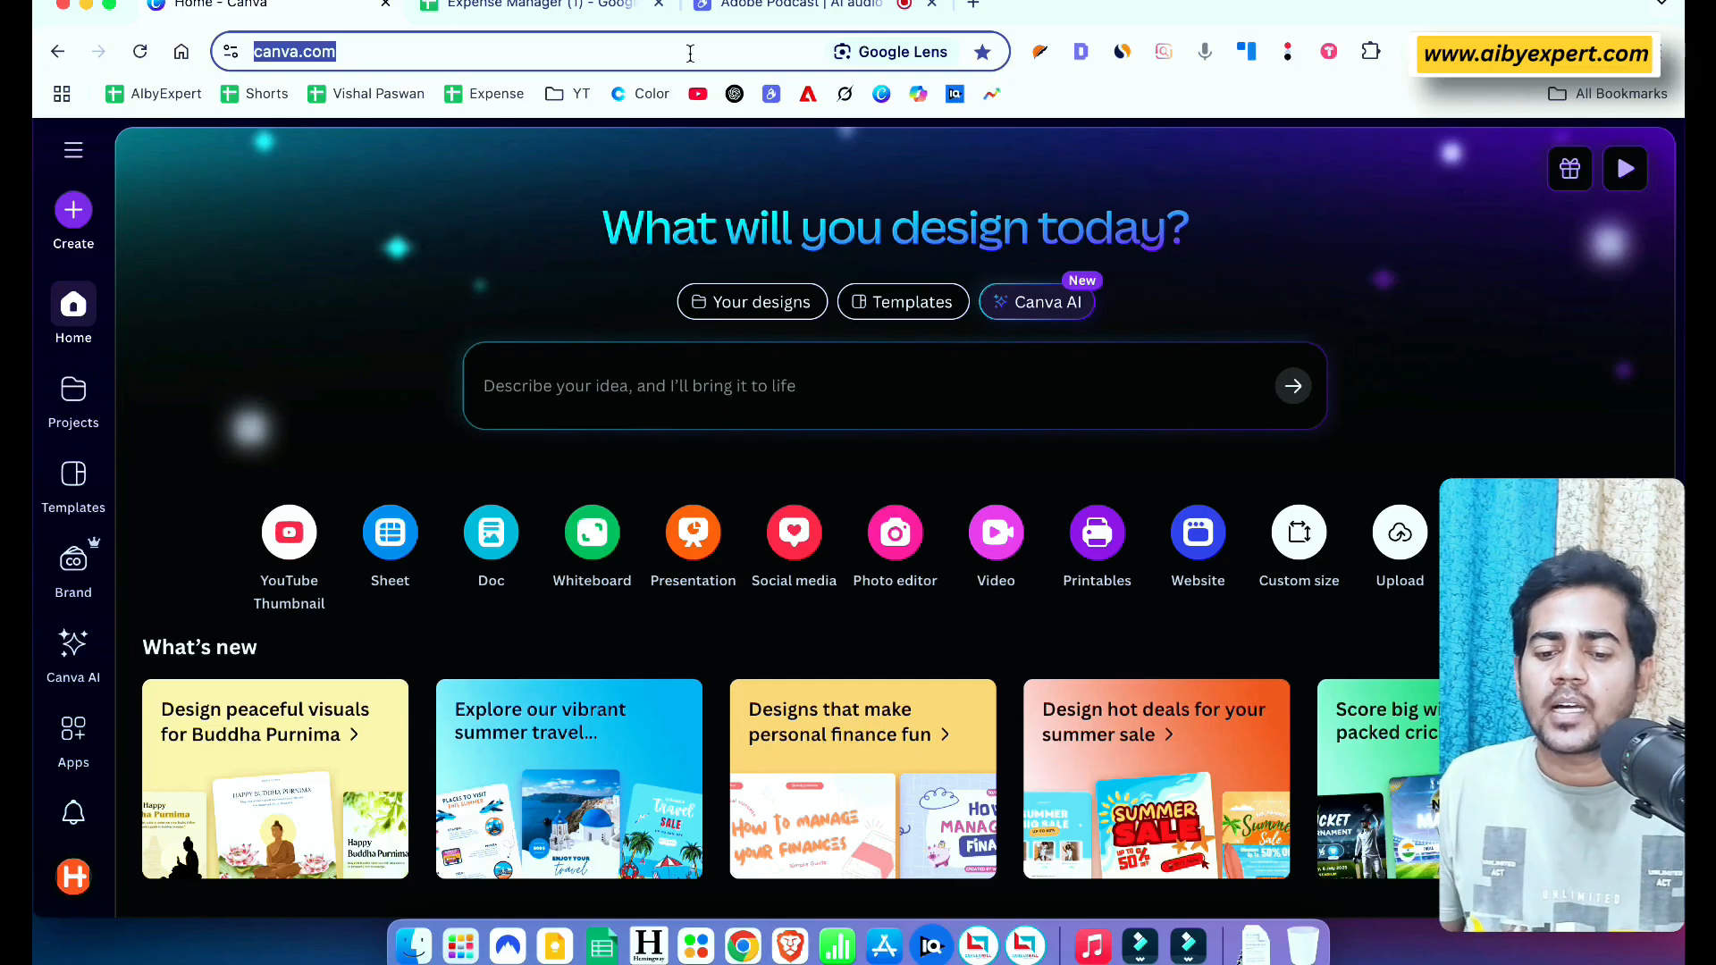
{"action": "left_click", "coordinate": [690, 54]}
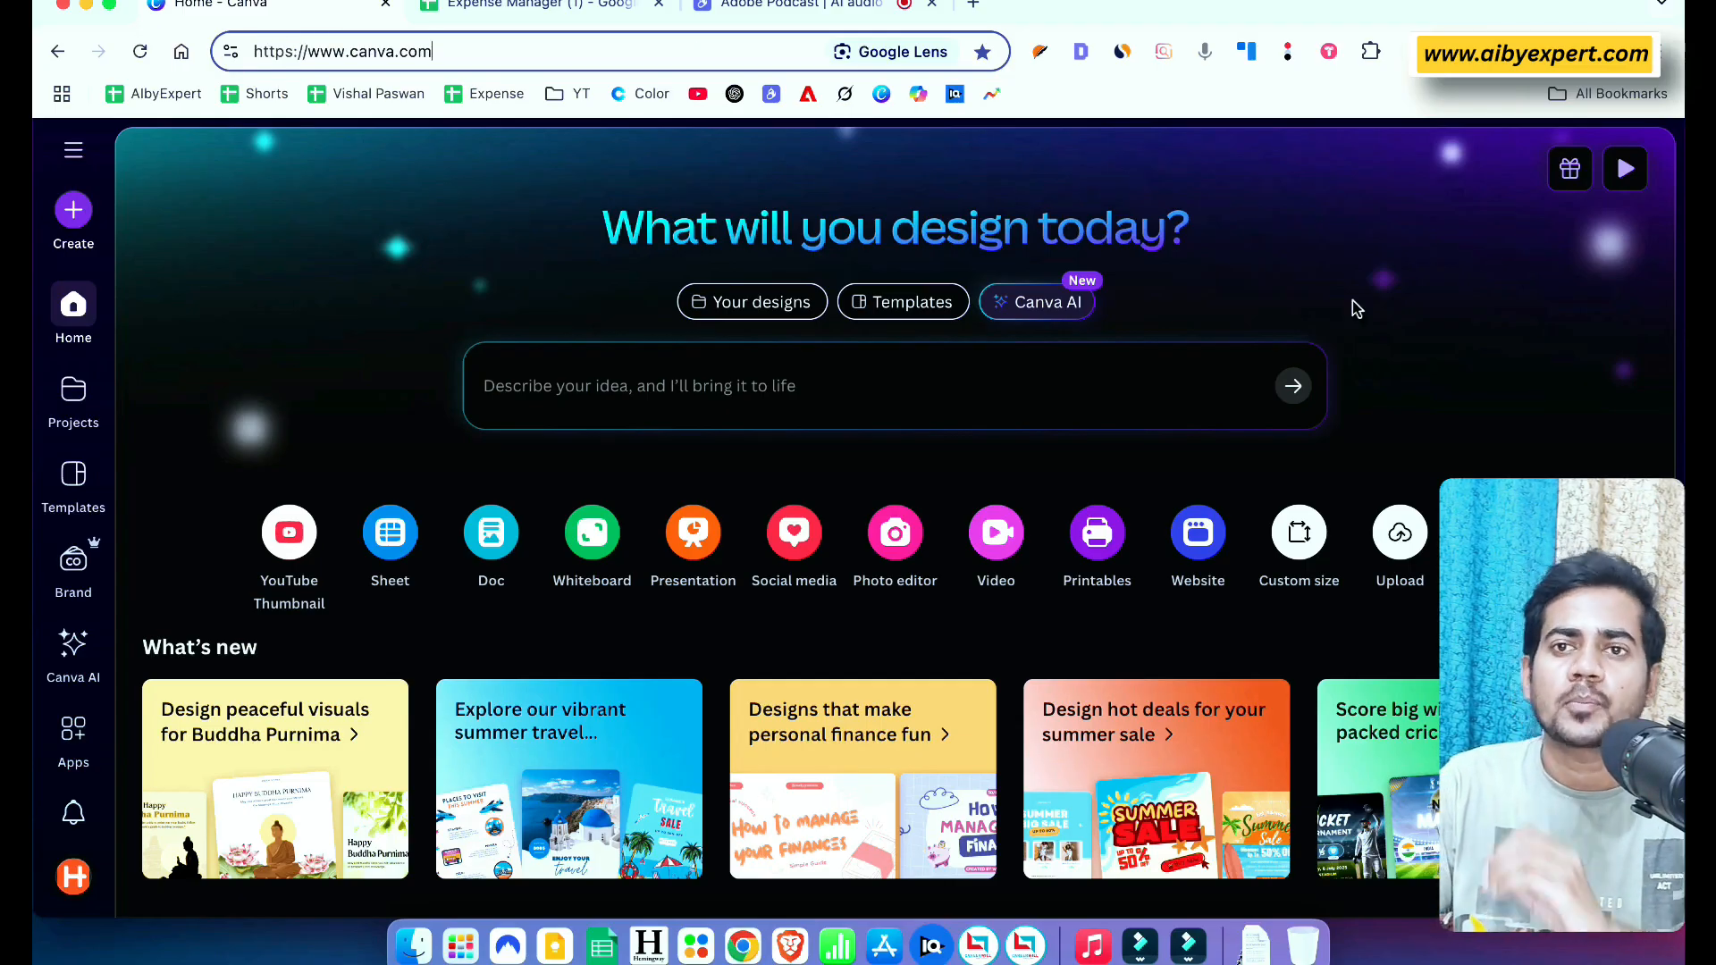
{"action": "left_click", "coordinate": [404, 557]}
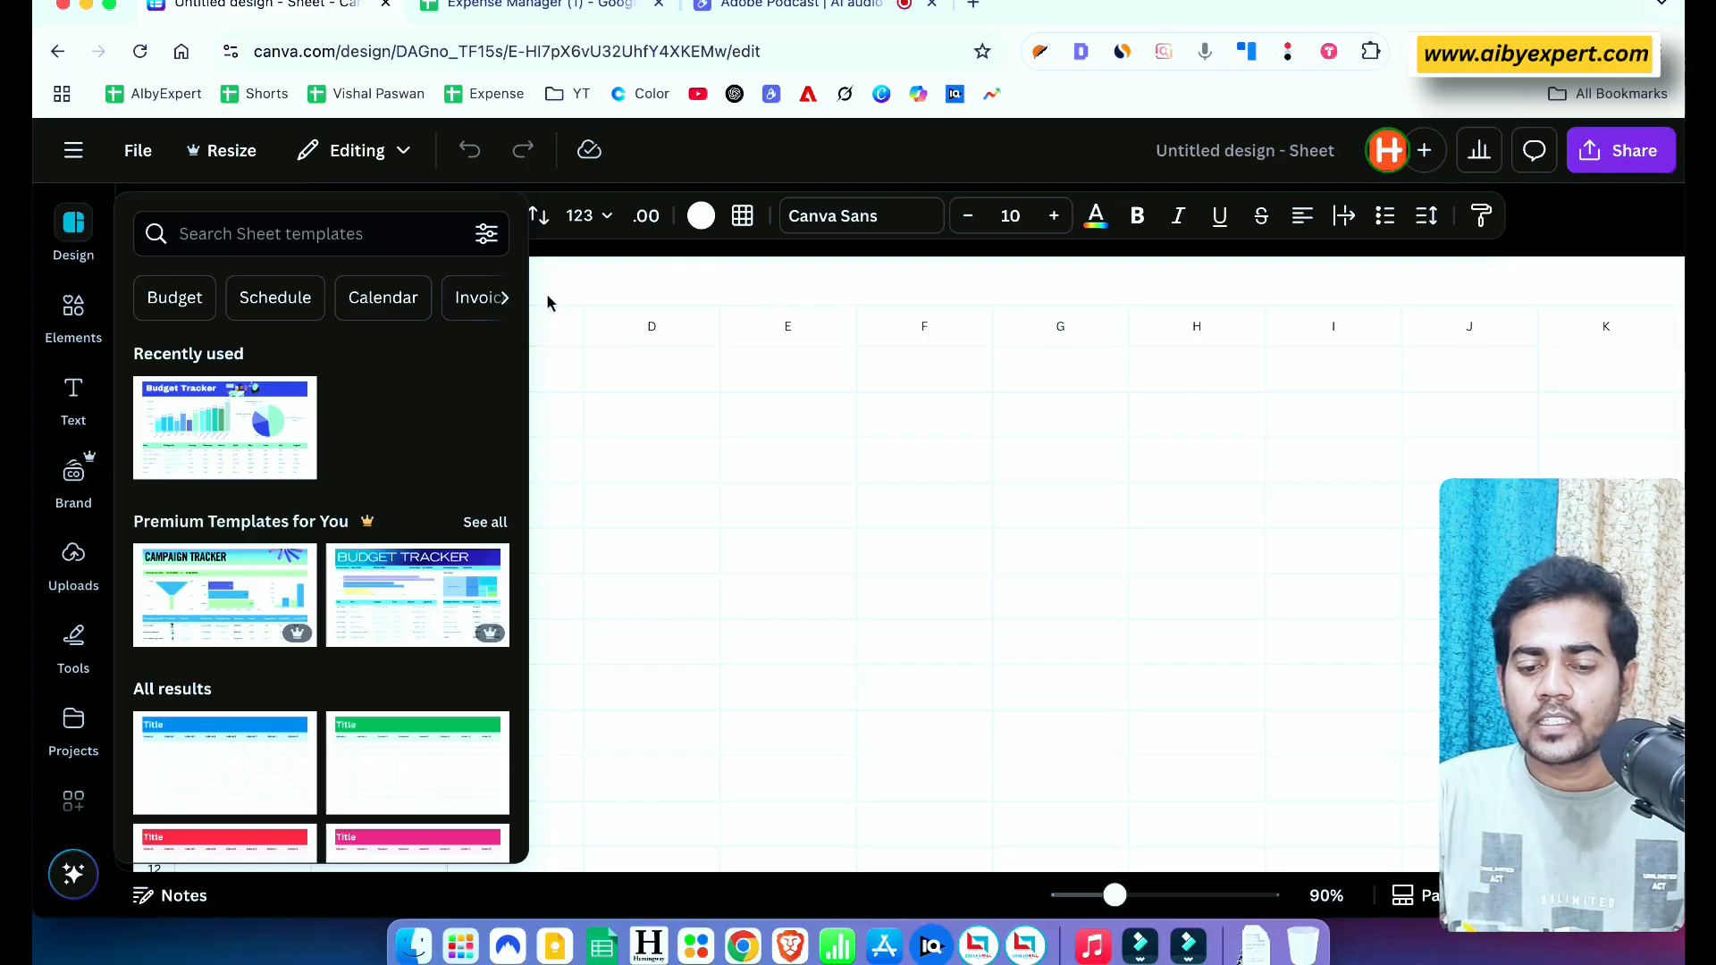
{"action": "left_click", "coordinate": [801, 297]}
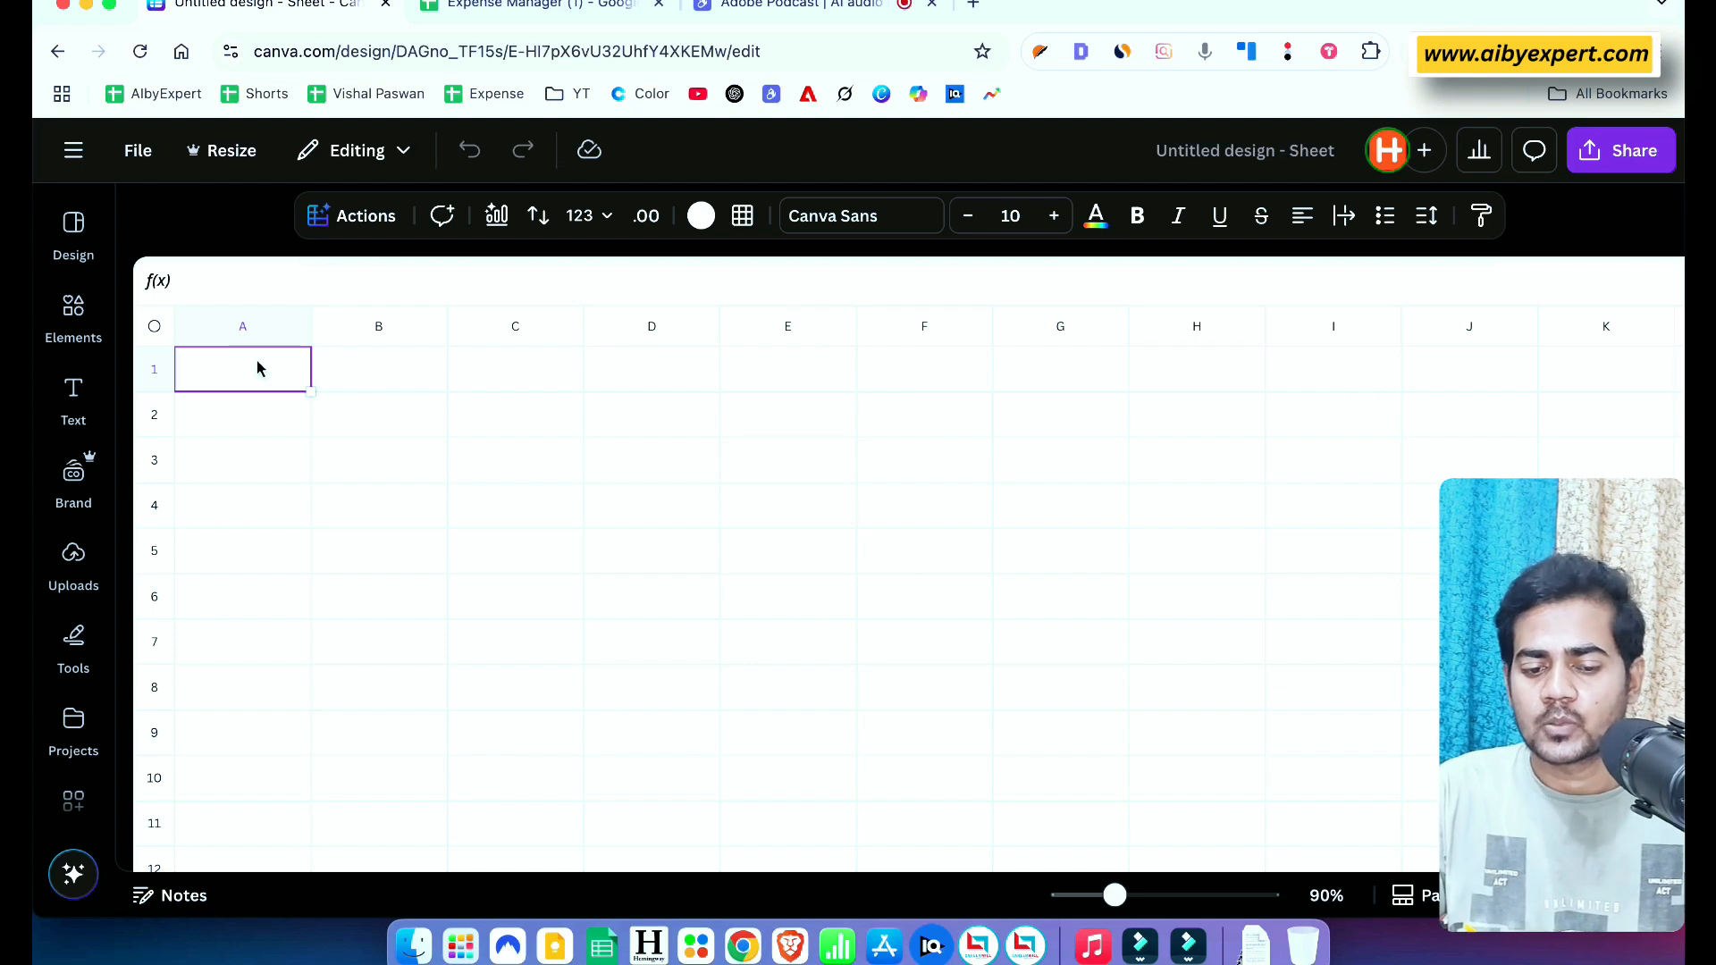
{"action": "left_click_drag", "start_coordinate": [258, 367], "coordinate": [1175, 380]}
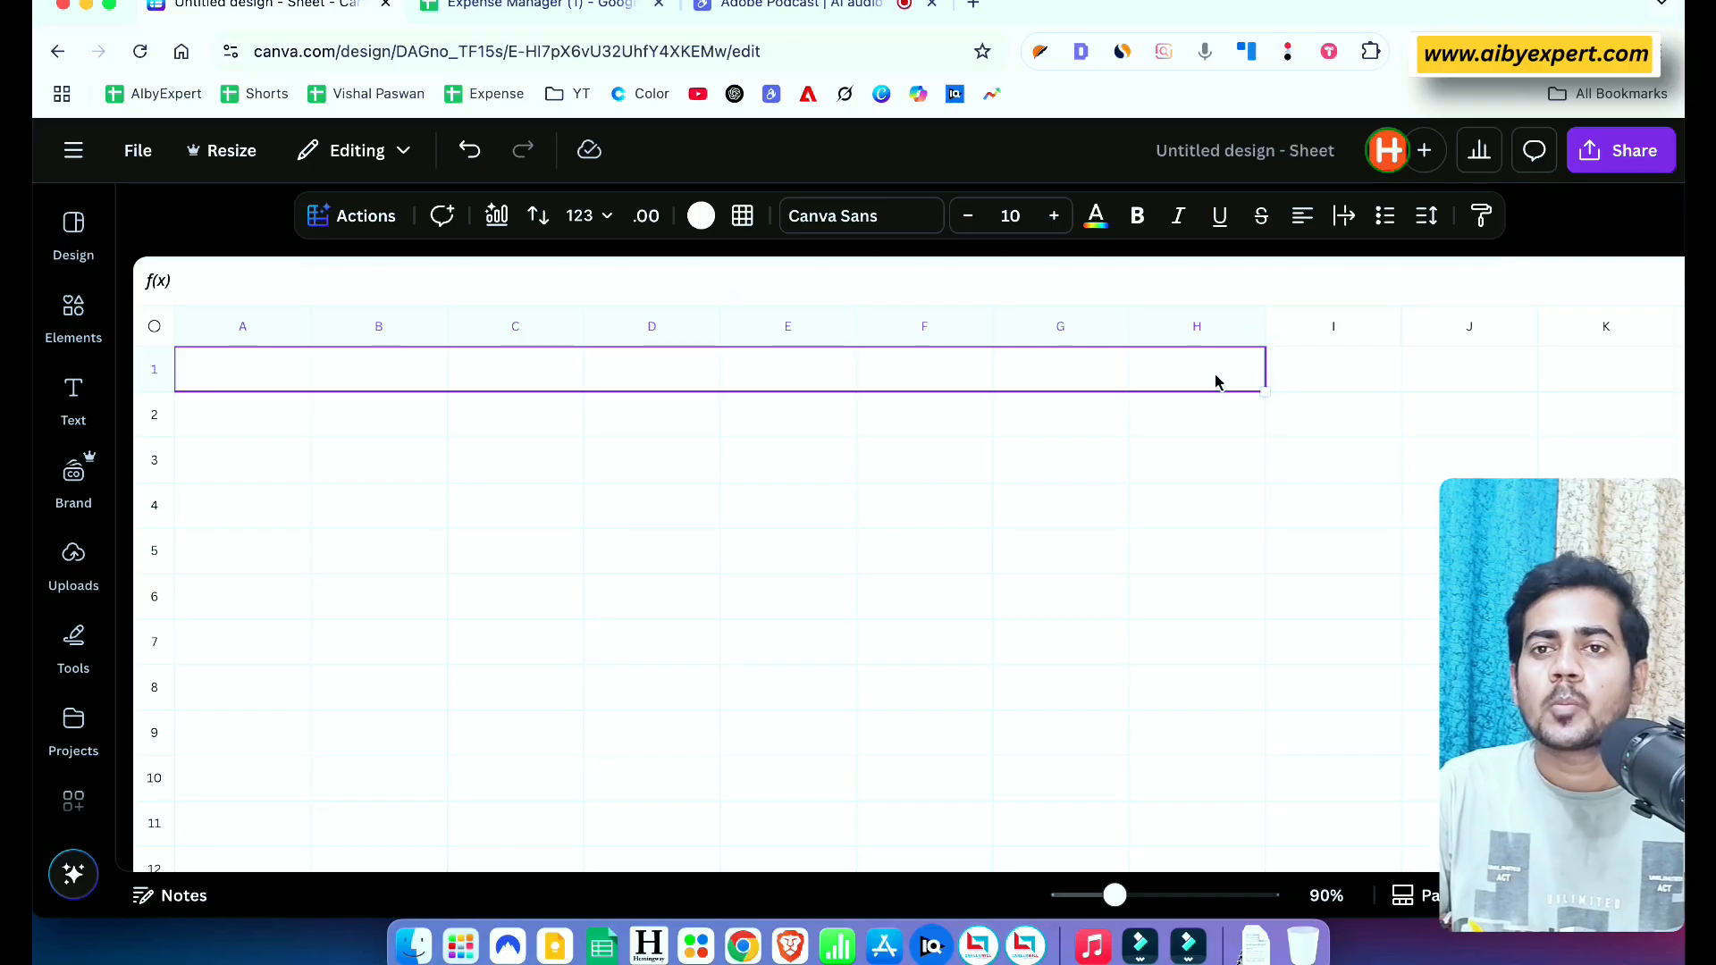
{"action": "left_click", "coordinate": [222, 372]}
{"action": "left_click_drag", "start_coordinate": [223, 385], "coordinate": [243, 811]}
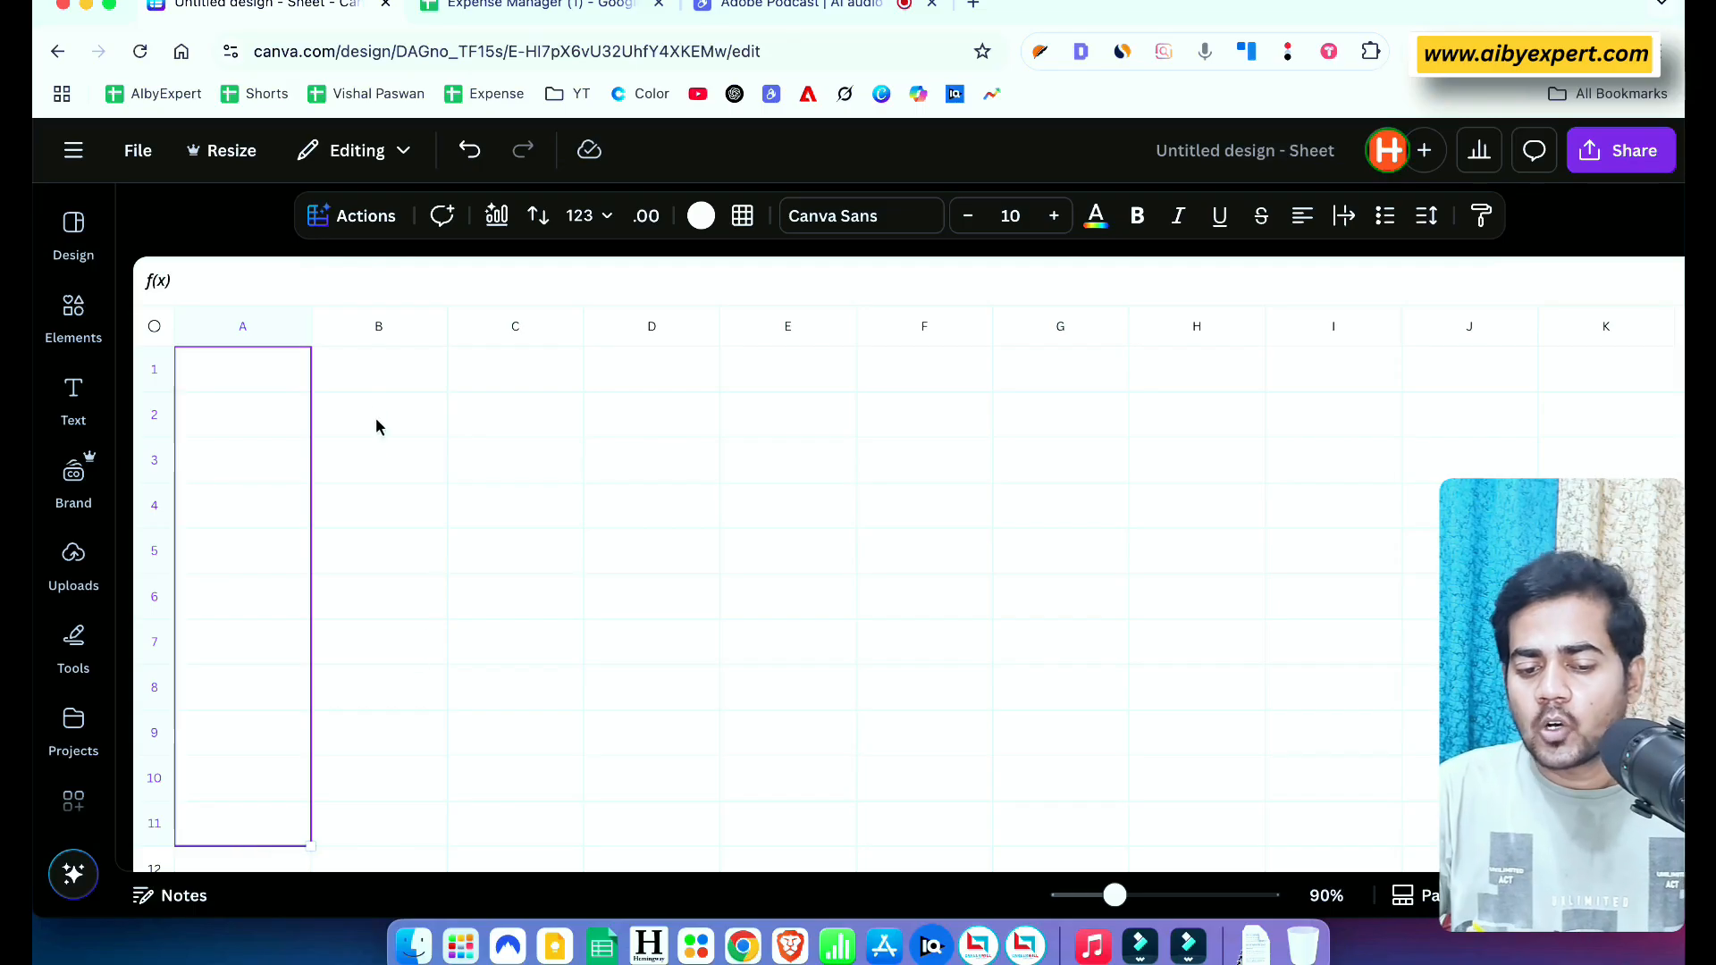
{"action": "left_click", "coordinate": [369, 385]}
{"action": "left_click", "coordinate": [533, 399]}
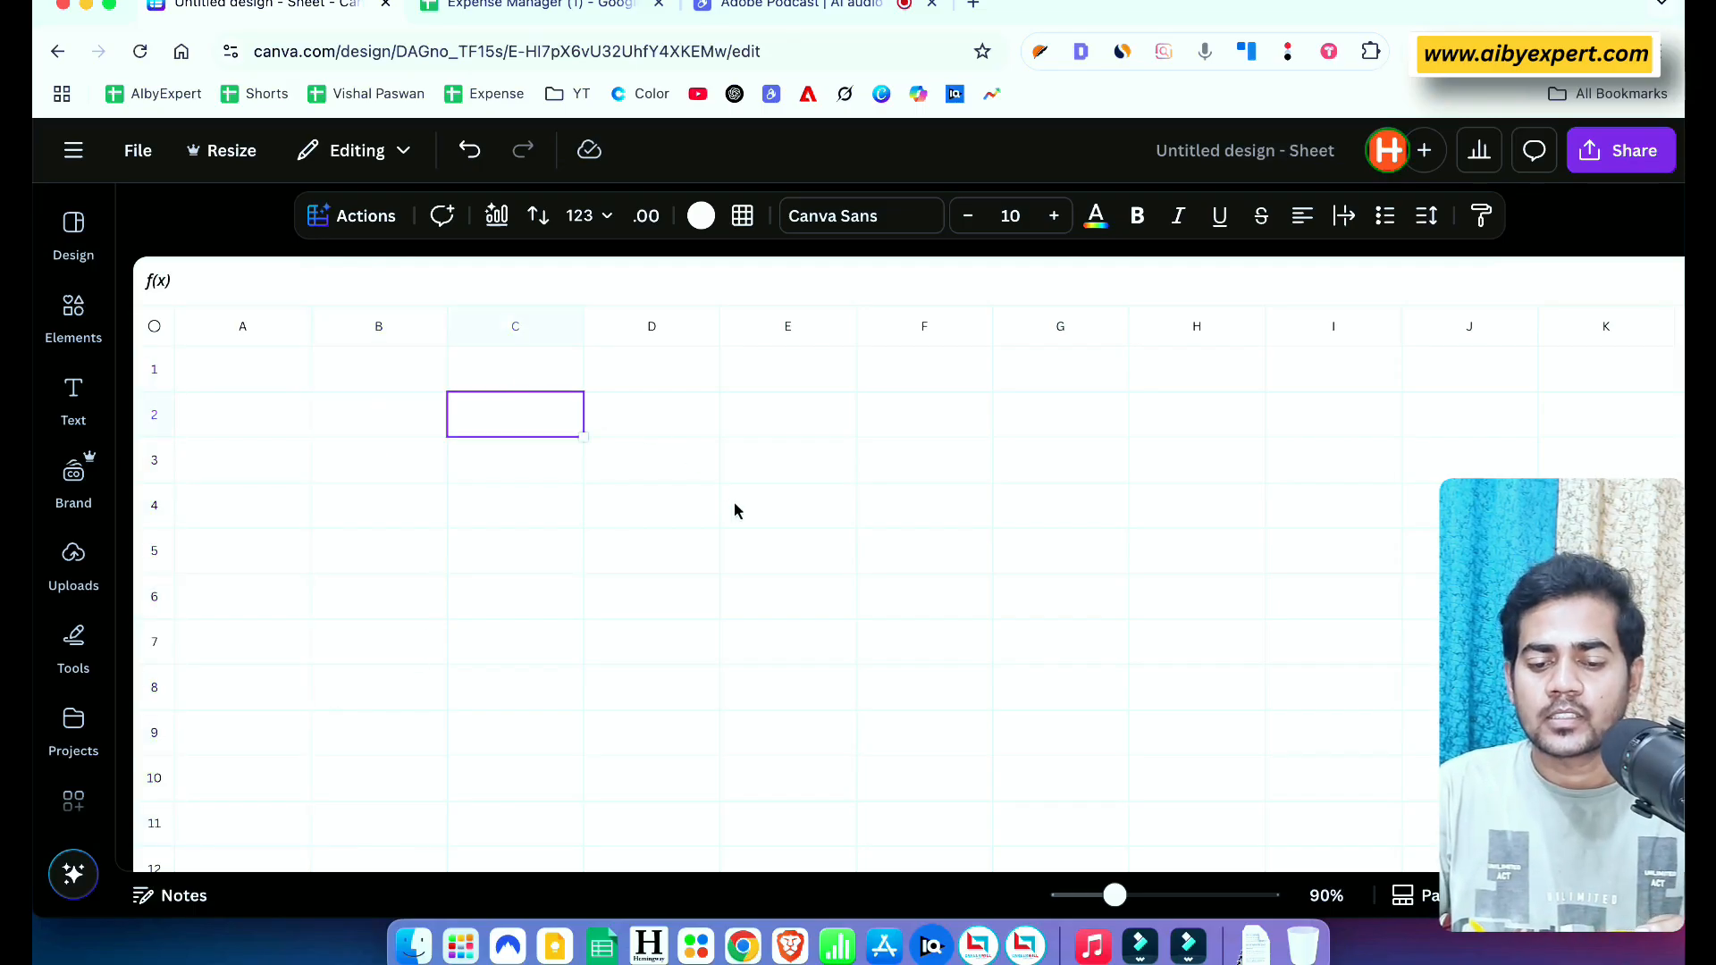
{"action": "left_click", "coordinate": [736, 506]}
{"action": "left_click", "coordinate": [638, 506]}
{"action": "left_click", "coordinate": [528, 510]}
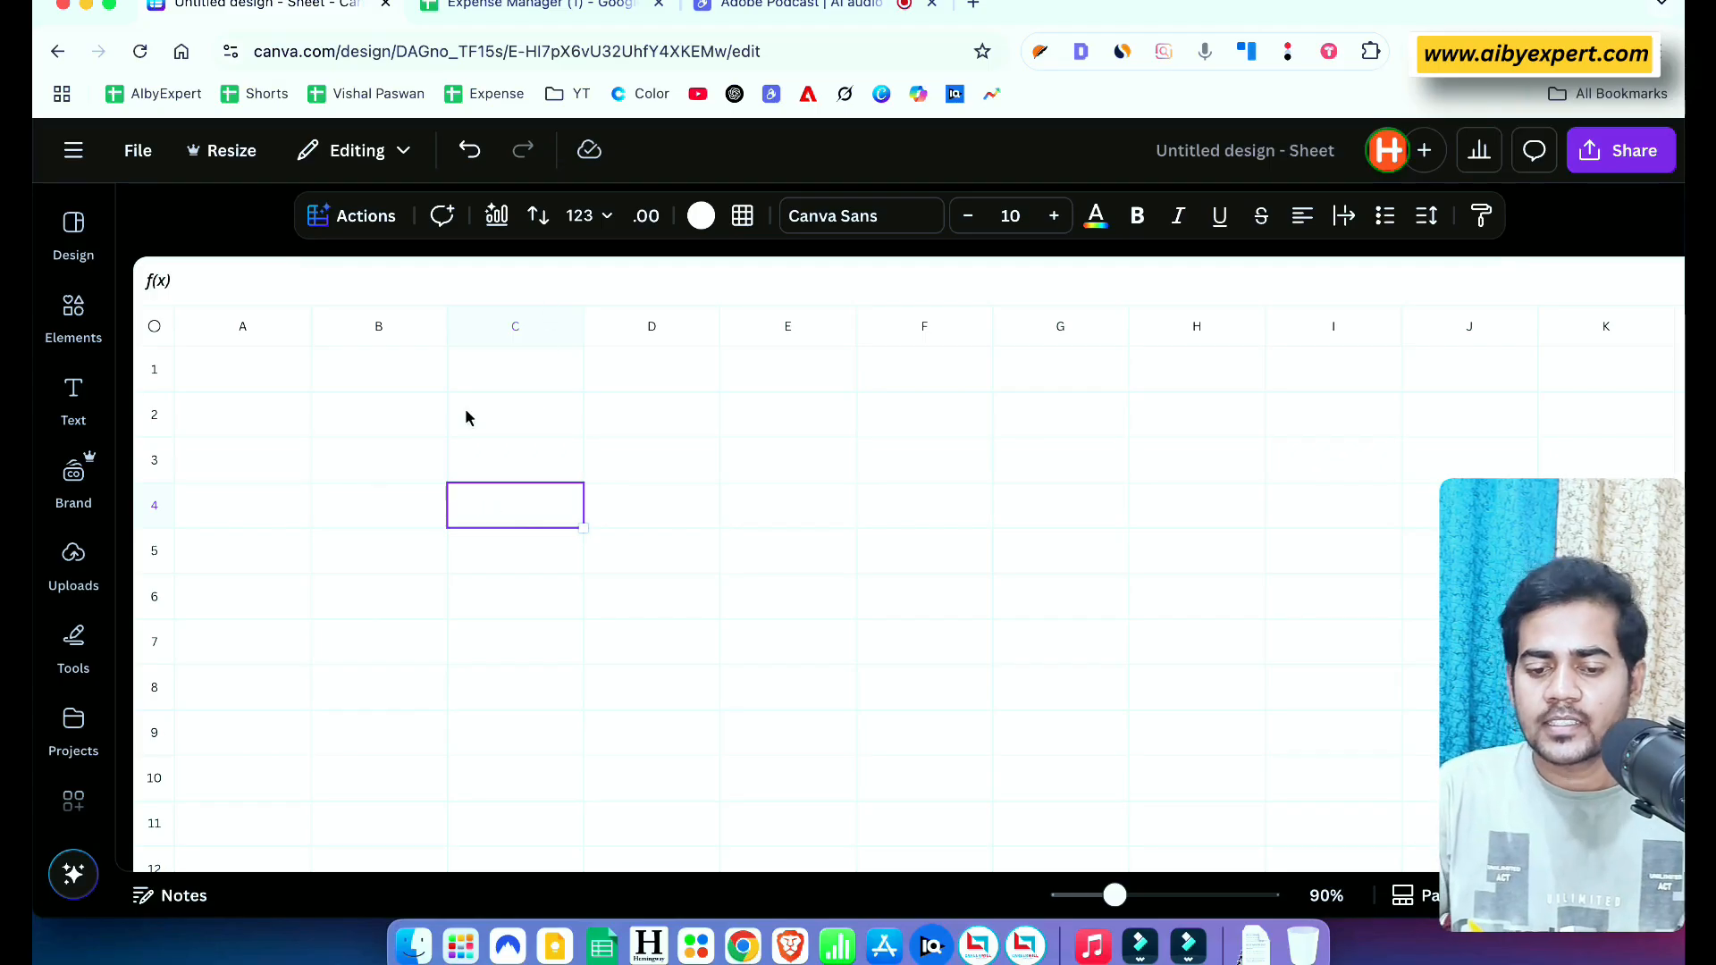
{"action": "left_click", "coordinate": [392, 470]}
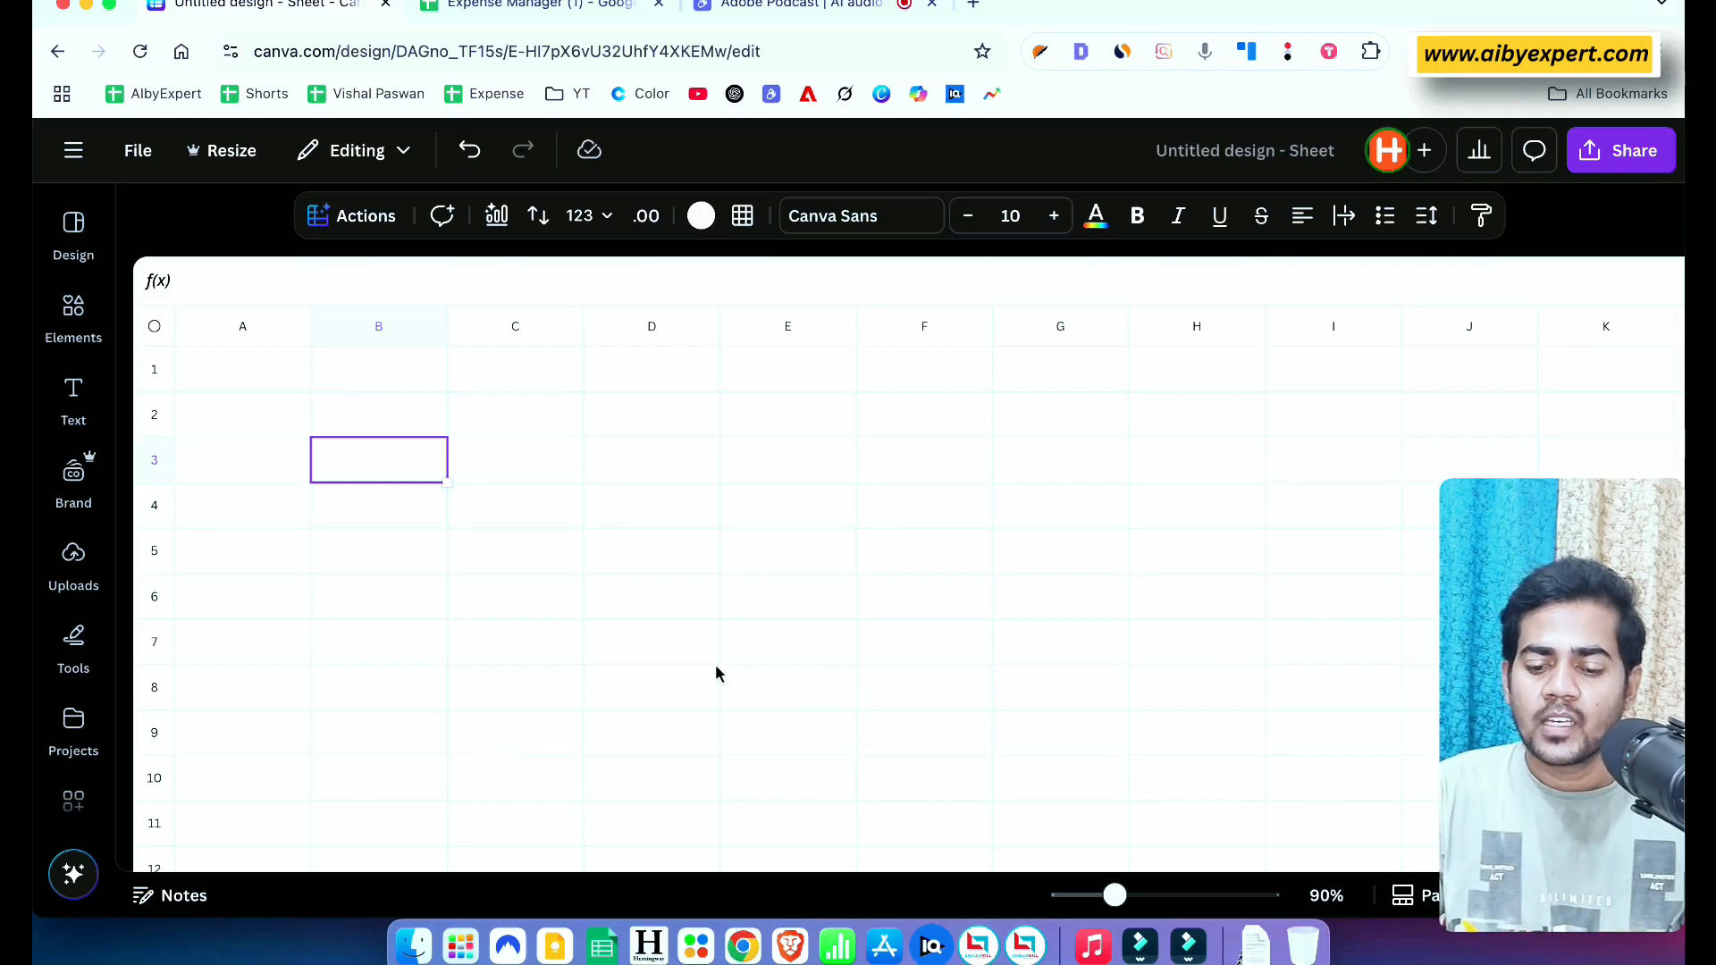
{"action": "left_click", "coordinate": [779, 611]}
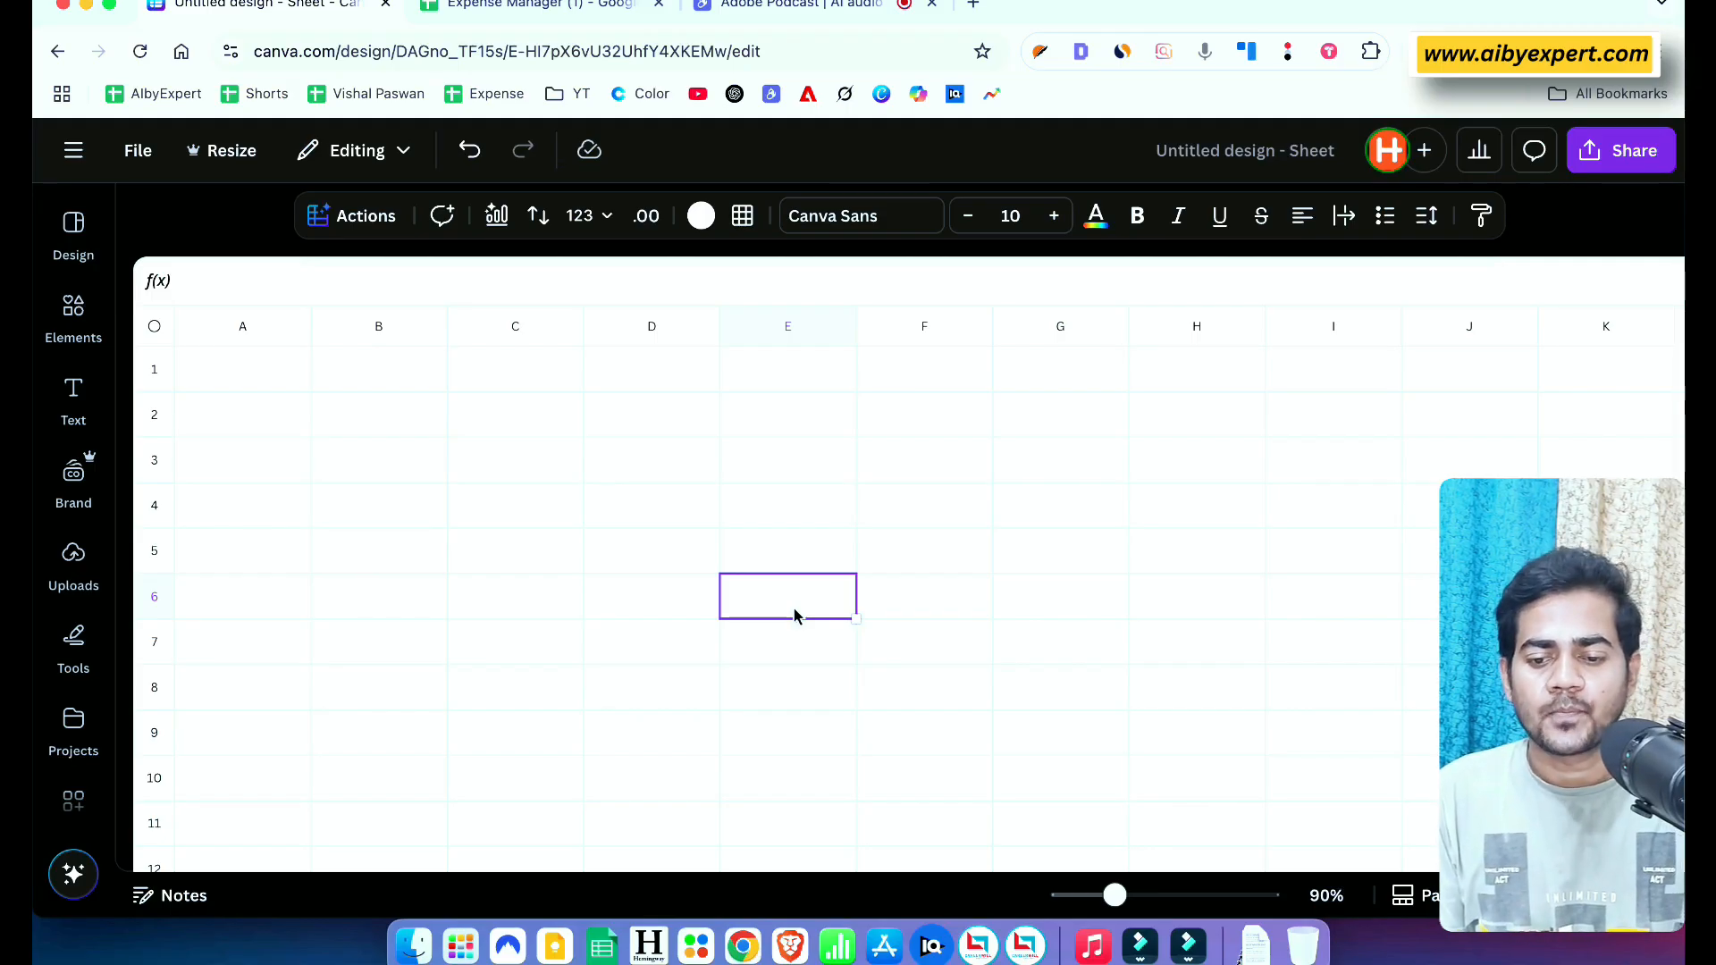
Compare the Expense Manager spreadsheet in Google Sheets with the ready-made sheet templates offered in Canva
{"action": "left_click", "coordinate": [566, 18]}
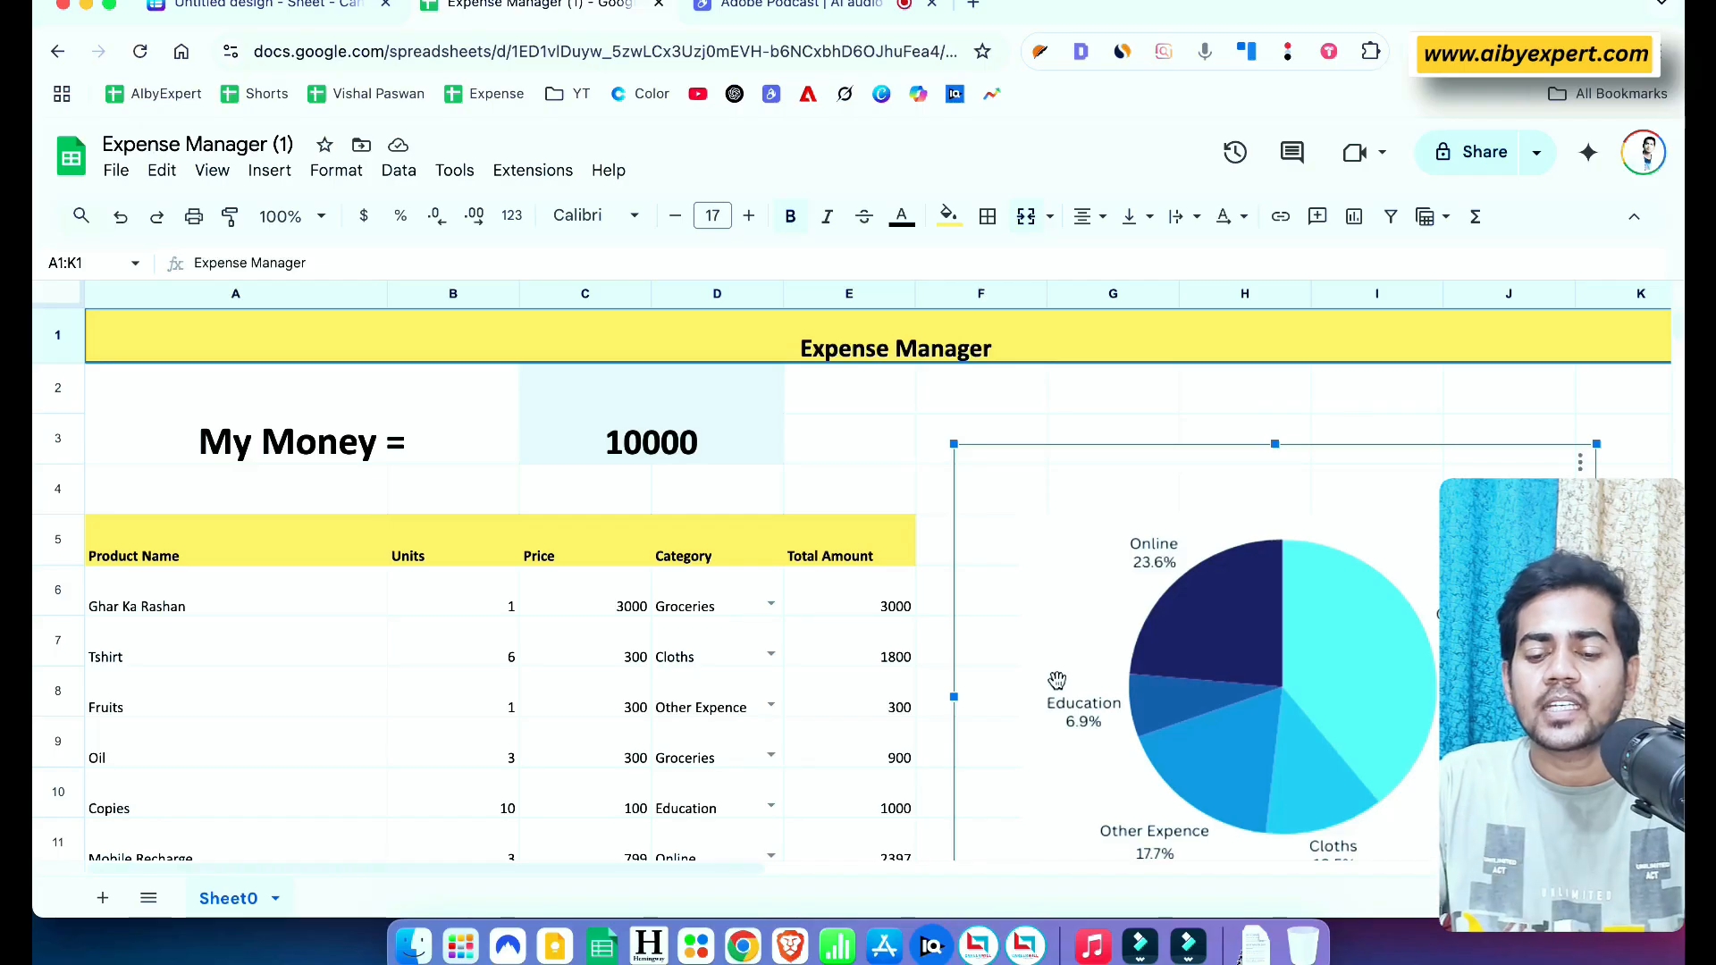
{"action": "scroll", "coordinate": [1057, 682], "scroll_direction": "down", "scroll_amount": 2}
{"action": "scroll", "coordinate": [1058, 682], "scroll_direction": "up", "scroll_amount": 2}
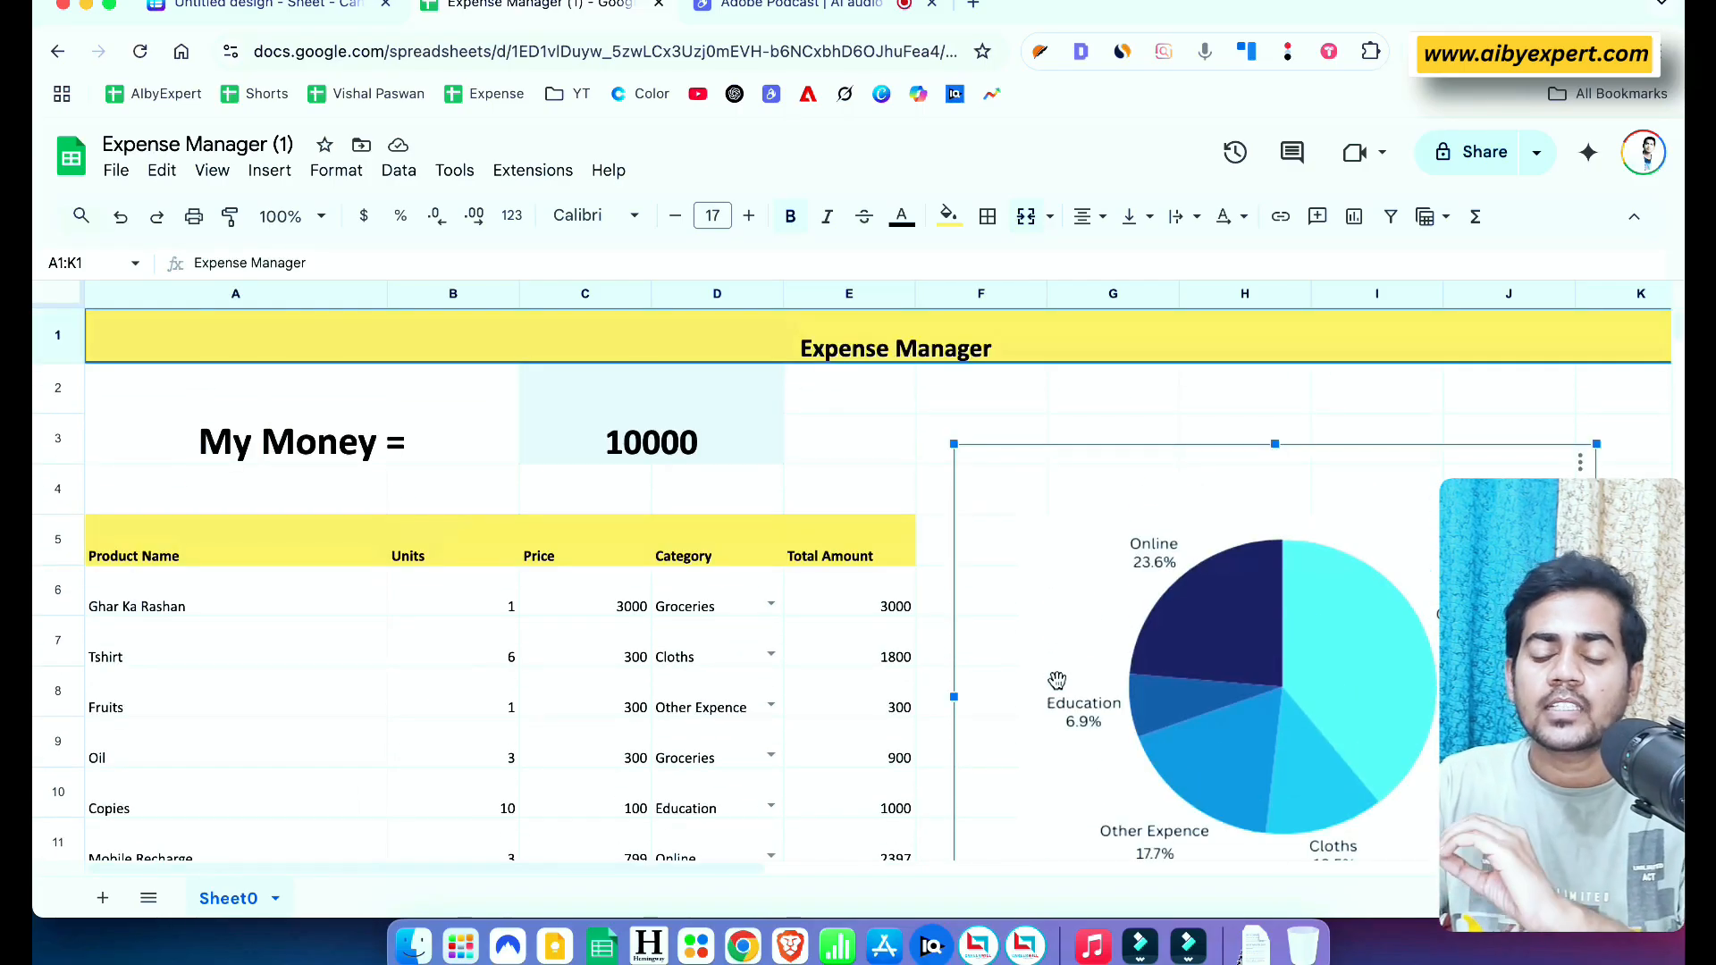
{"action": "left_click", "coordinate": [259, 5]}
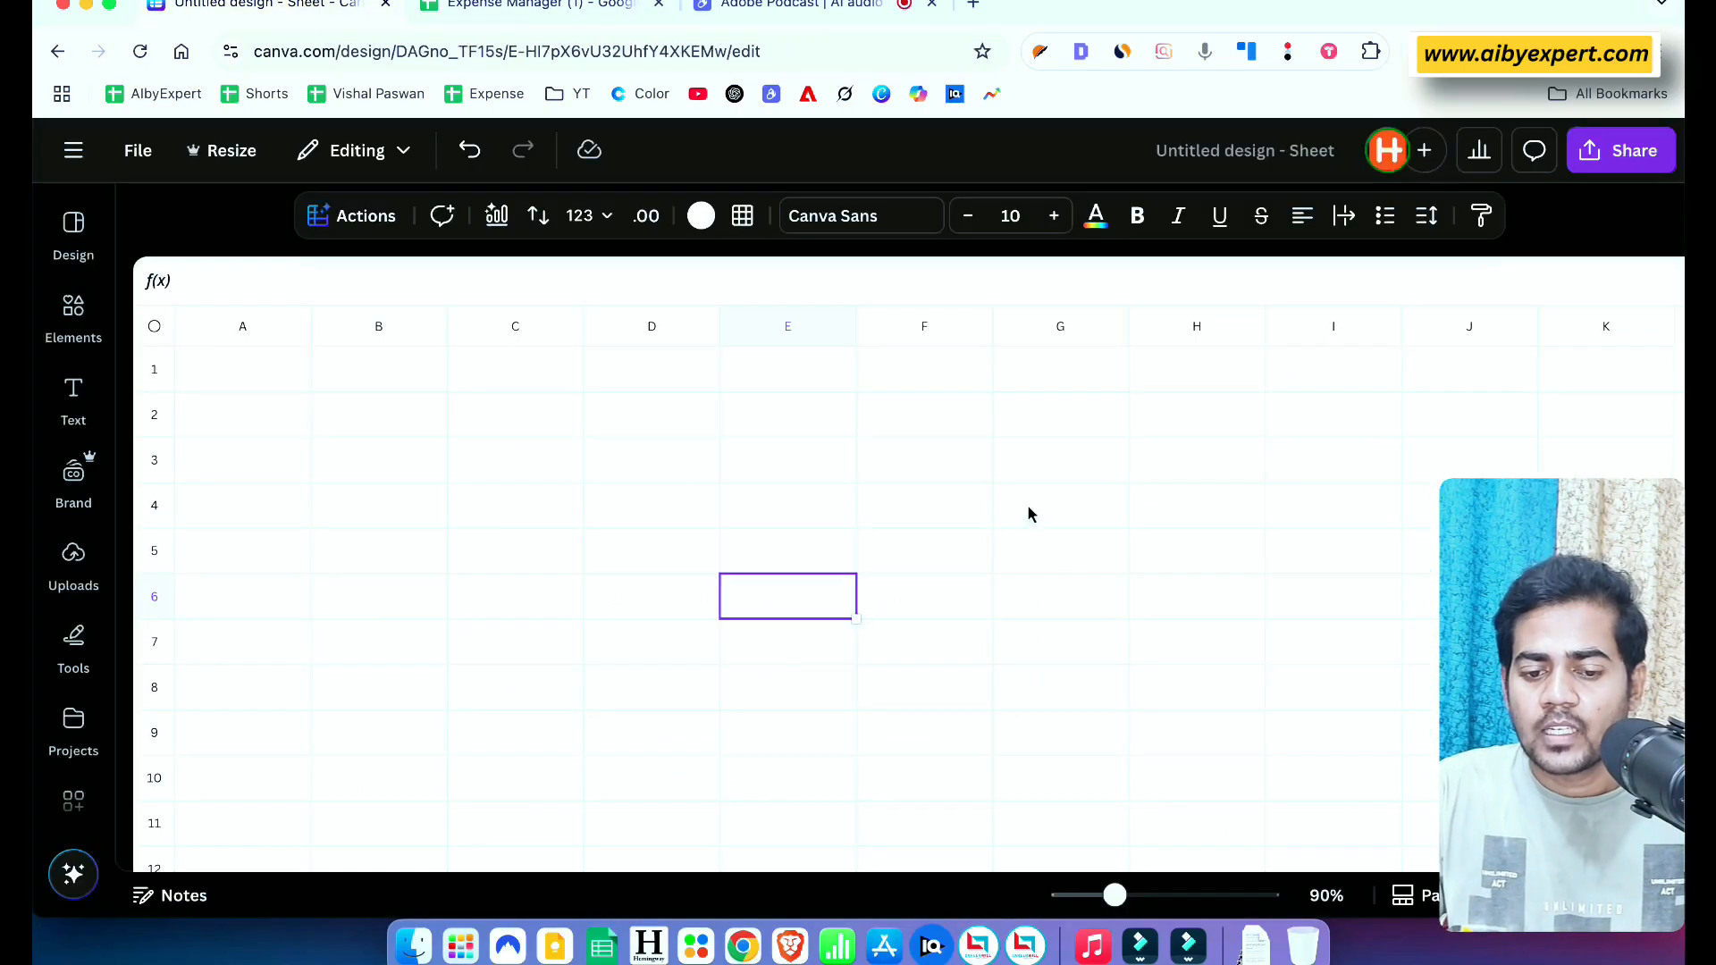
{"action": "left_click", "coordinate": [87, 241]}
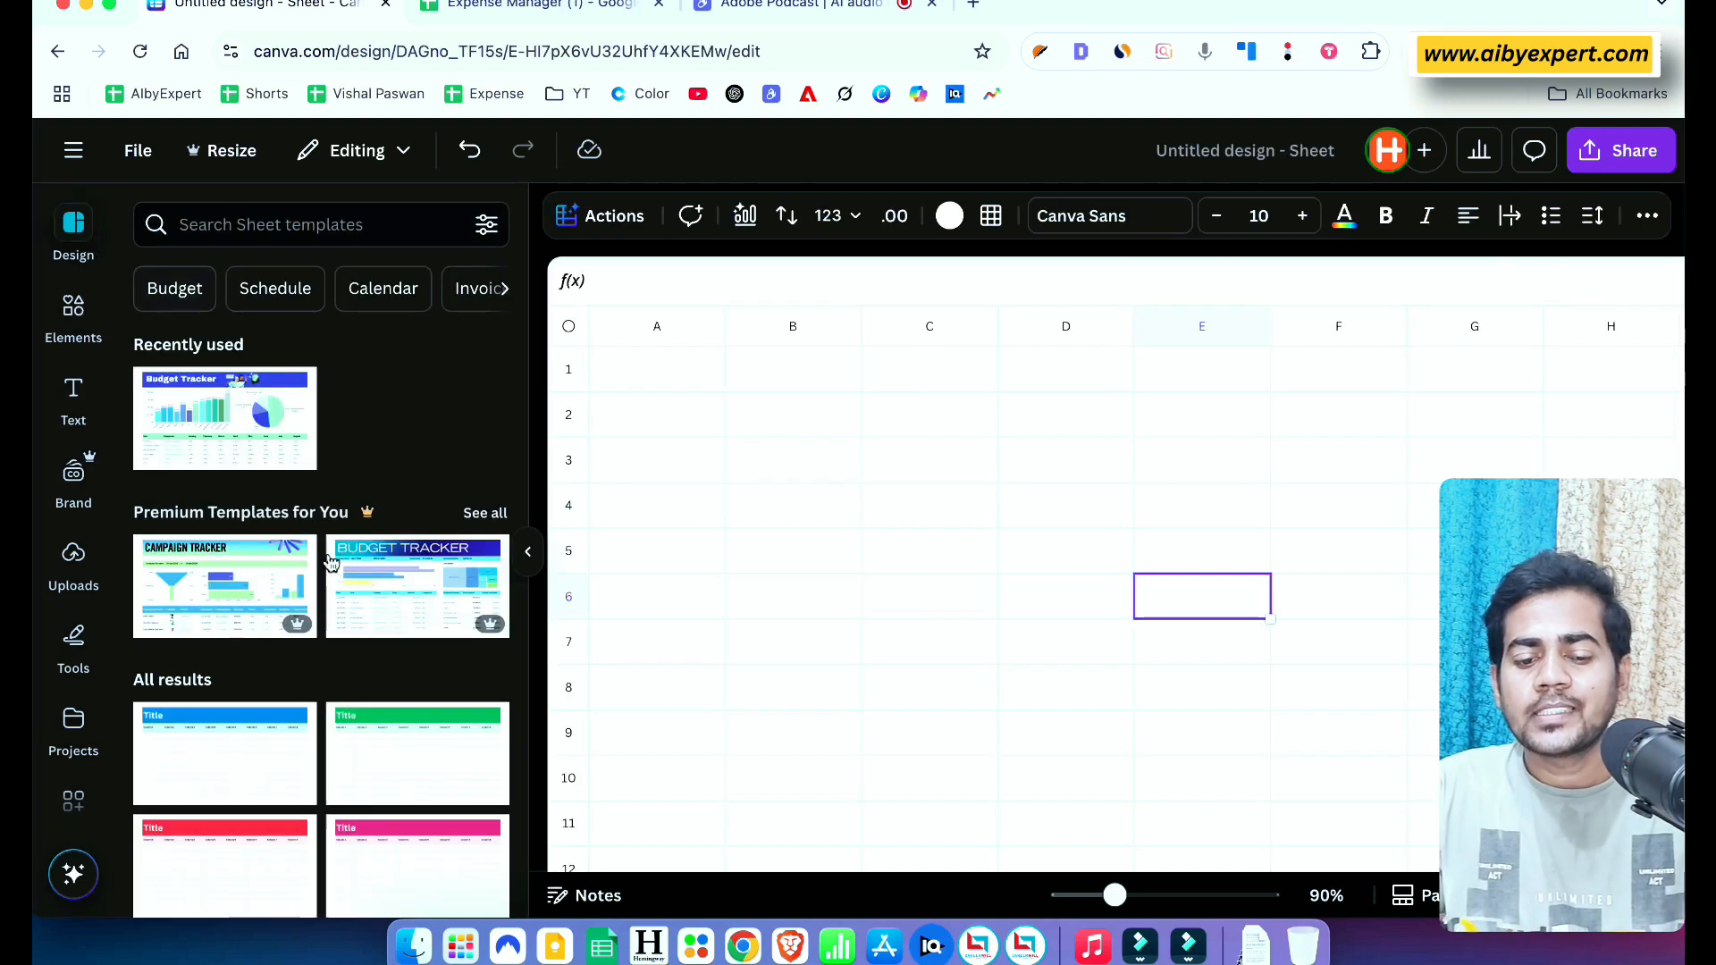
{"action": "scroll", "coordinate": [380, 706], "scroll_direction": "down", "scroll_amount": 5}
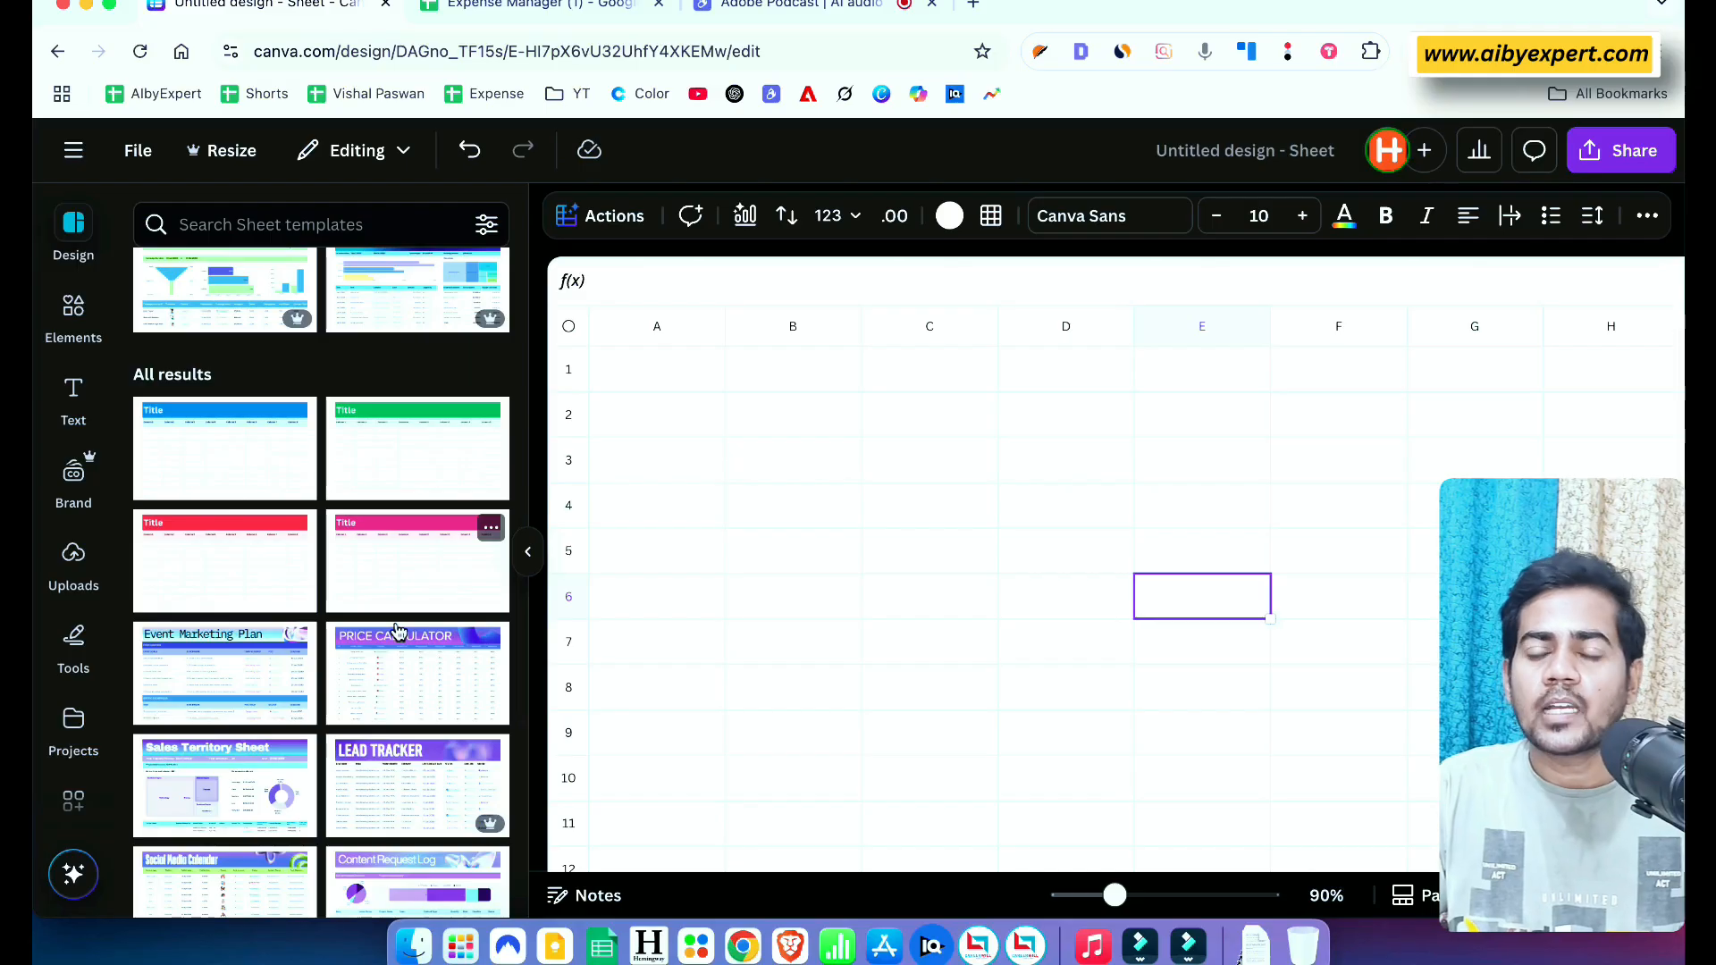
{"action": "scroll", "coordinate": [398, 631], "scroll_direction": "down", "scroll_amount": 2}
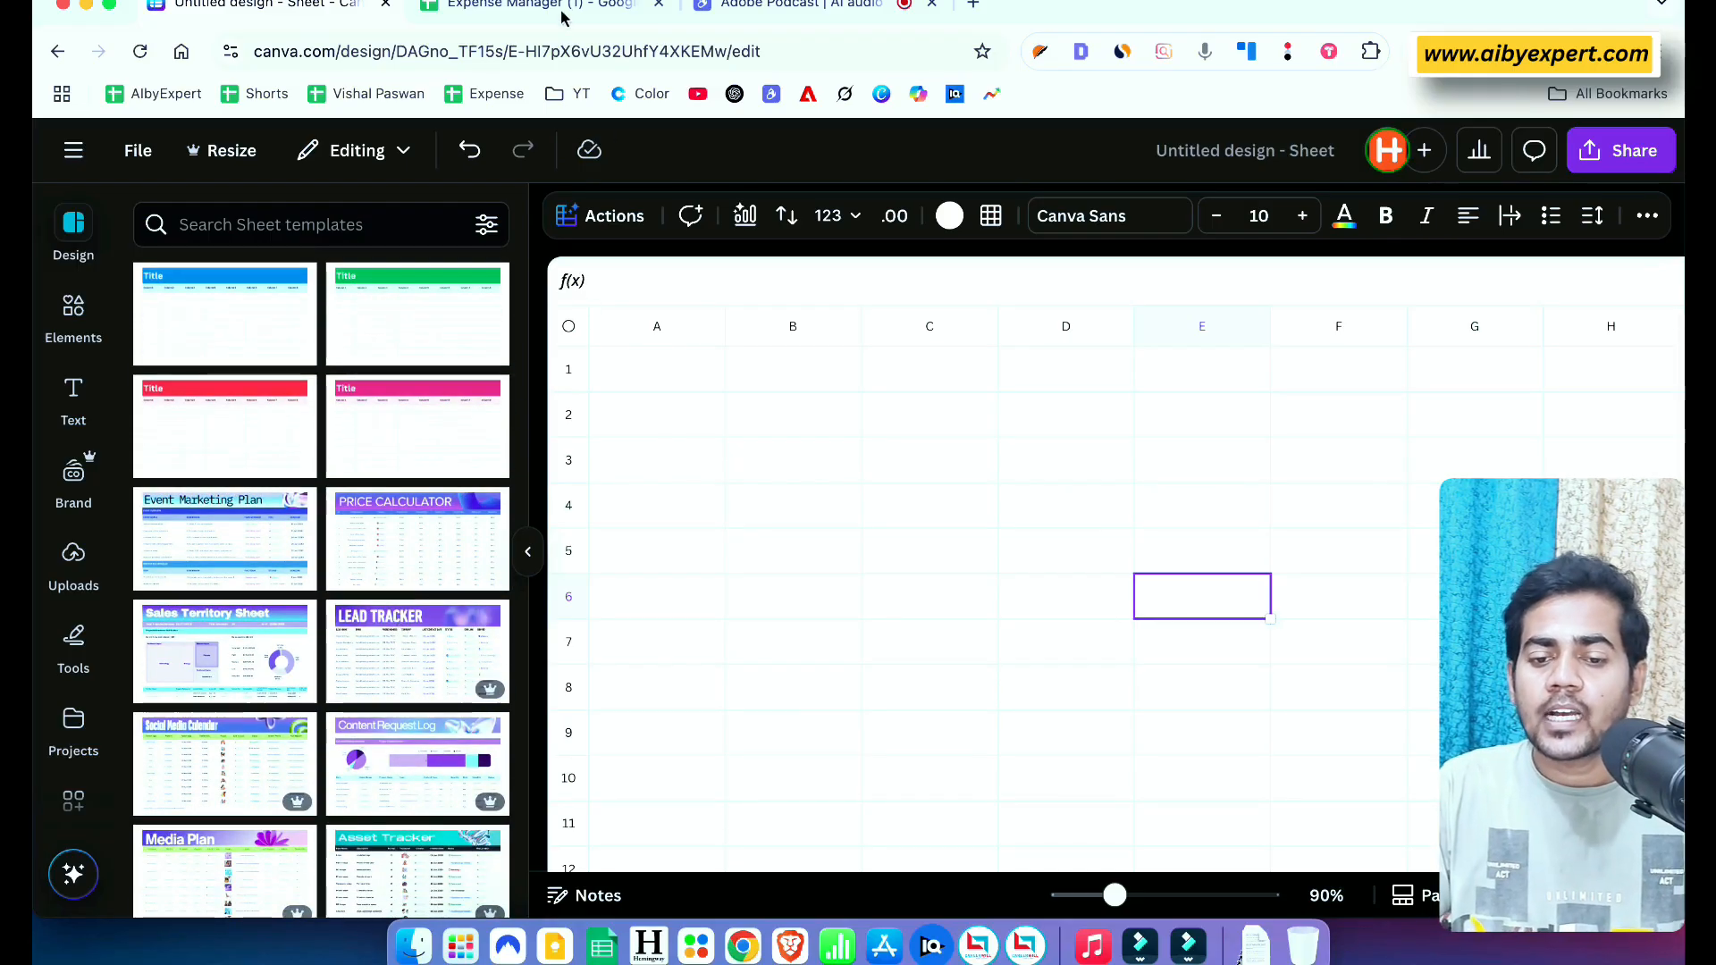
{"action": "left_click", "coordinate": [565, 11]}
{"action": "scroll", "coordinate": [867, 711], "scroll_direction": "down", "scroll_amount": 4}
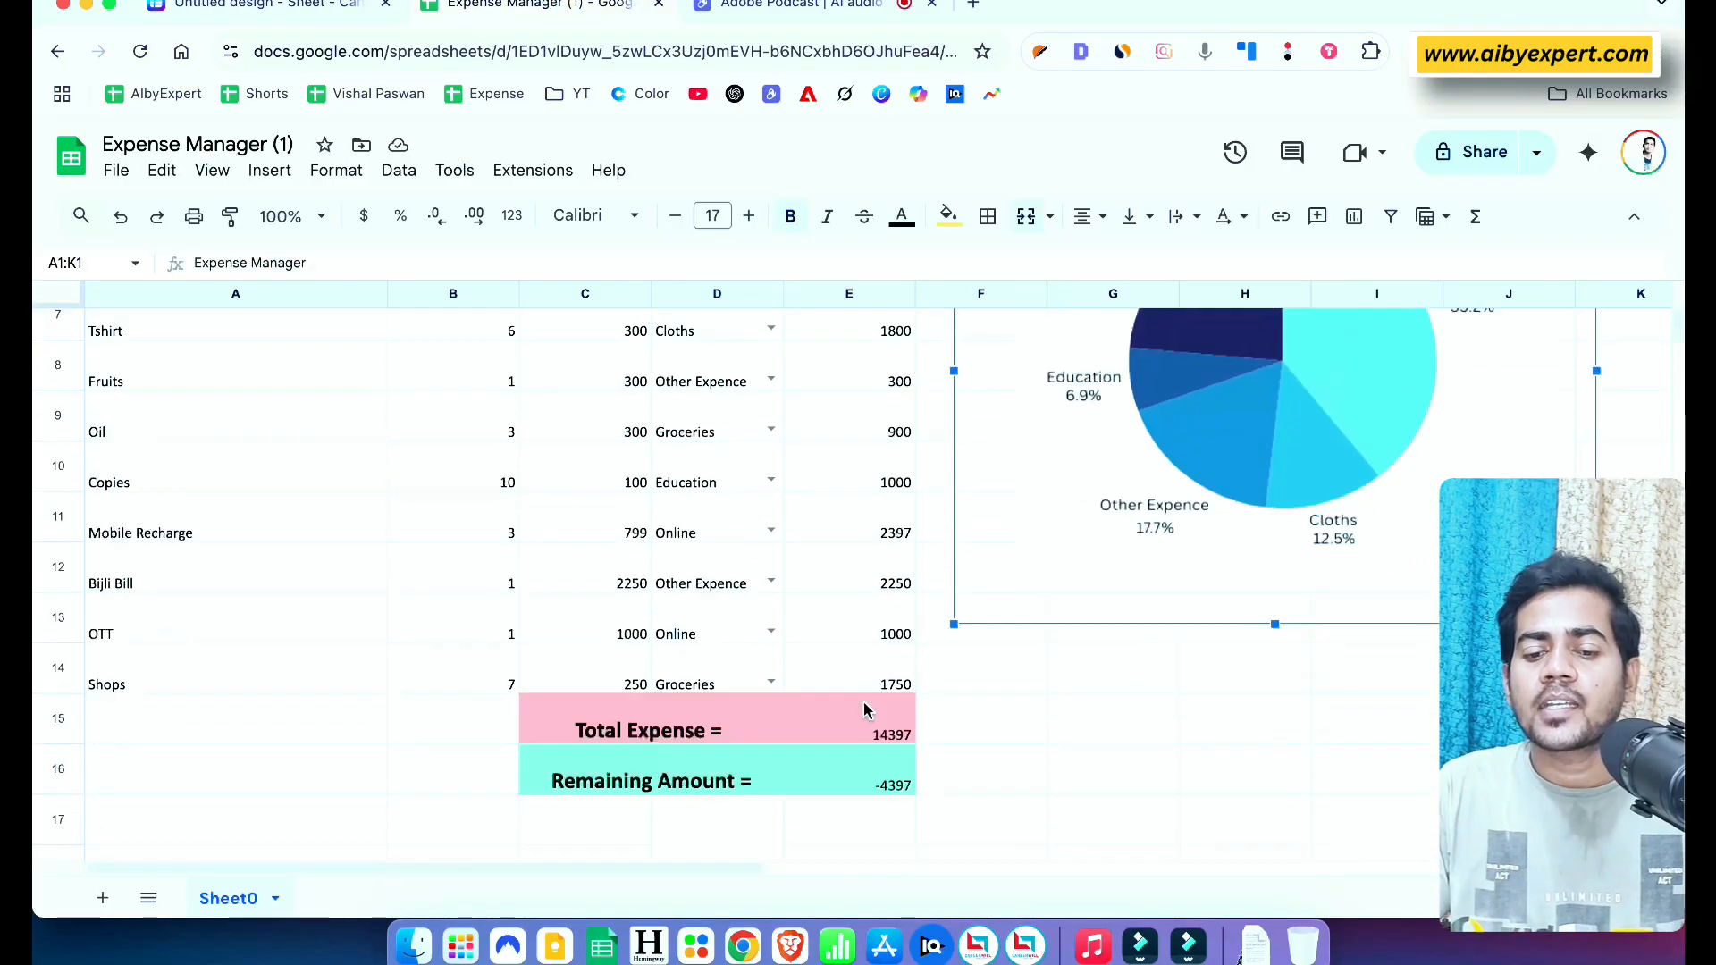
{"action": "scroll", "coordinate": [865, 711], "scroll_direction": "up", "scroll_amount": 4}
{"action": "left_click", "coordinate": [259, 7]}
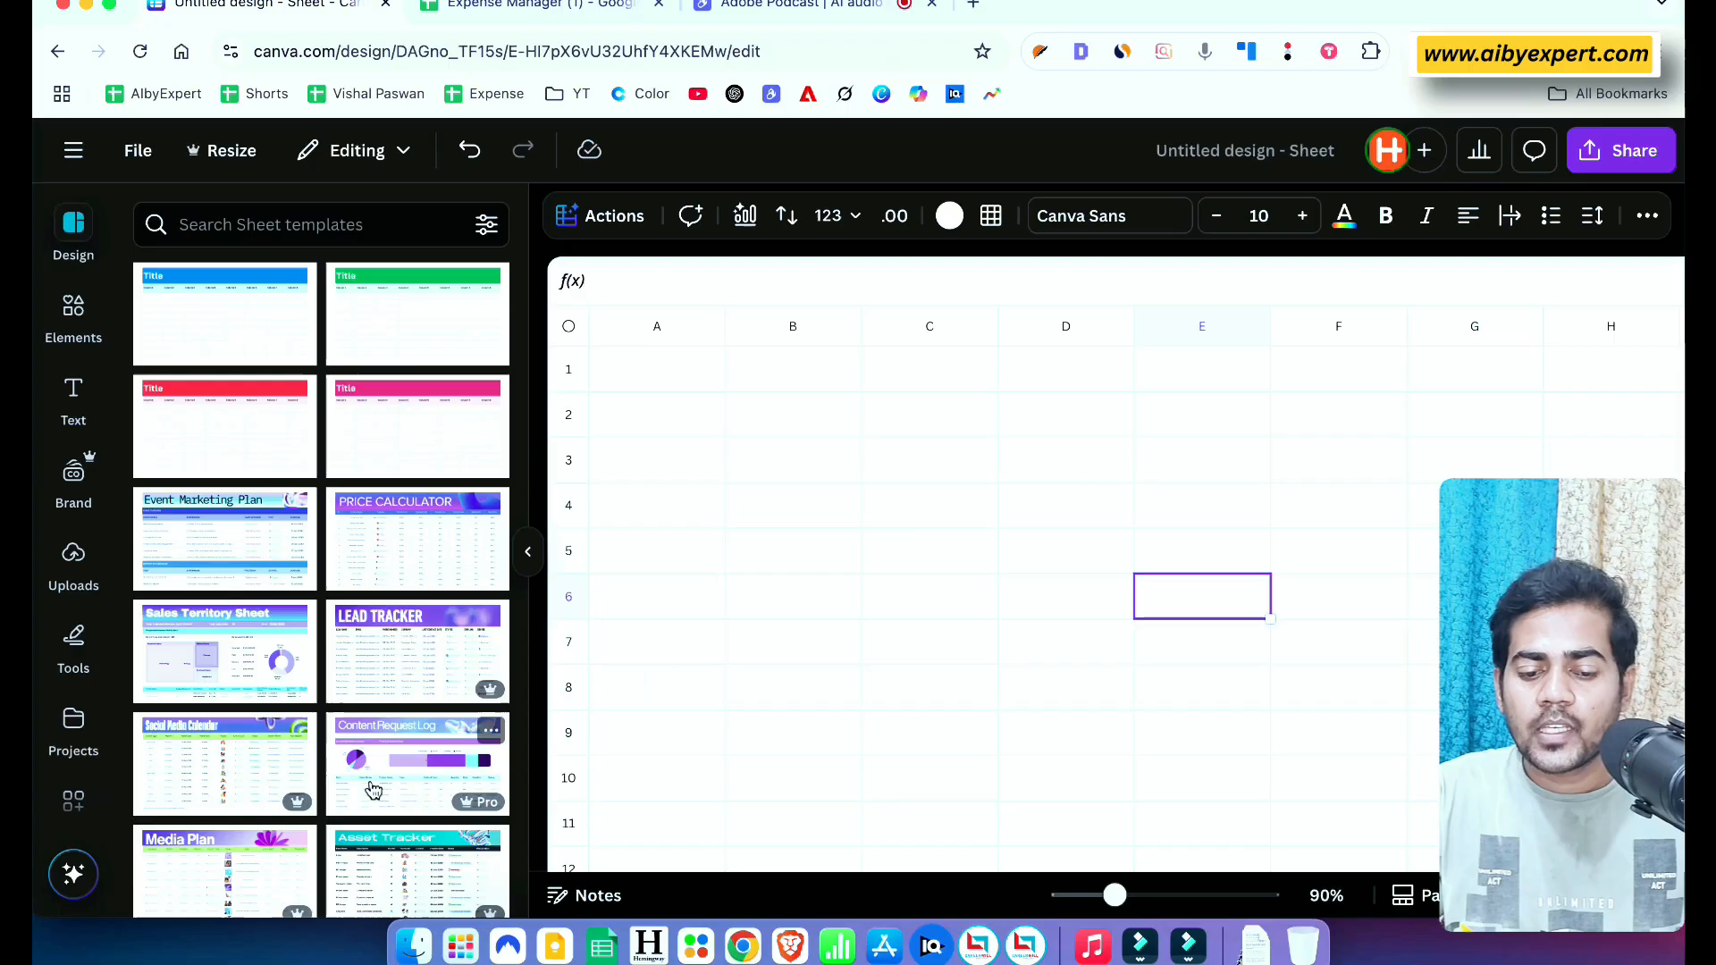
Browse further through the sheet templates, including trackers, calendars and calculators, and close the template list
{"action": "scroll", "coordinate": [365, 780], "scroll_direction": "down", "scroll_amount": 8}
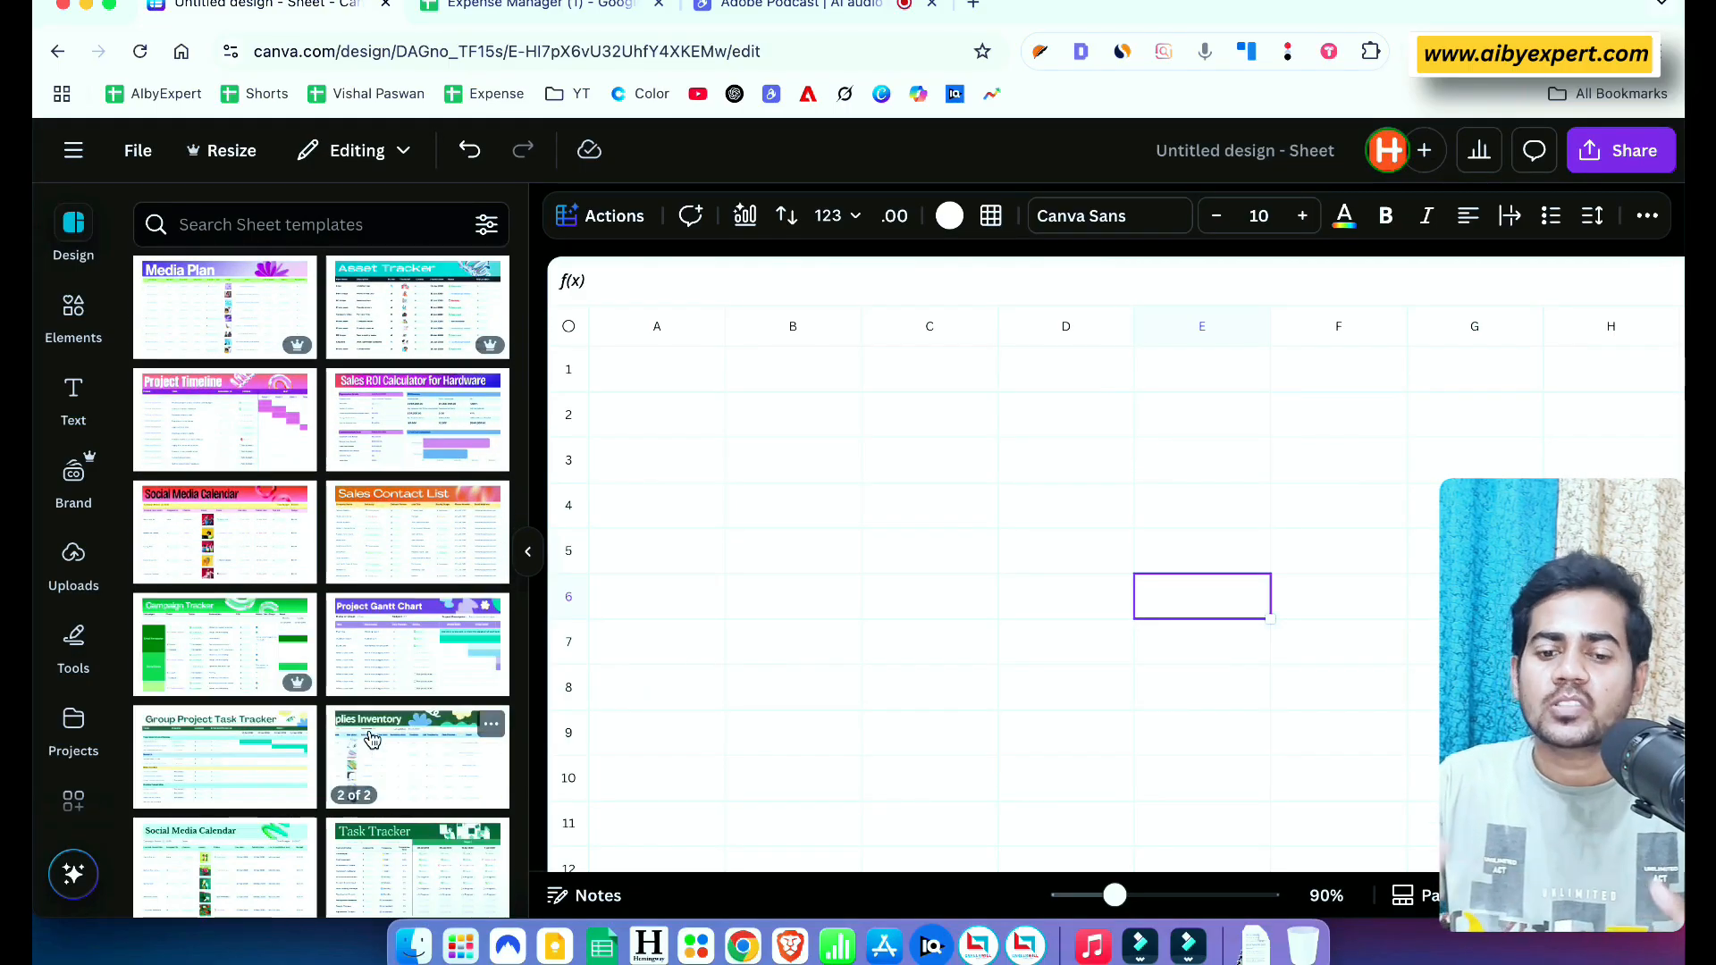
{"action": "scroll", "coordinate": [372, 738], "scroll_direction": "down", "scroll_amount": 7}
{"action": "scroll", "coordinate": [373, 738], "scroll_direction": "down", "scroll_amount": 1}
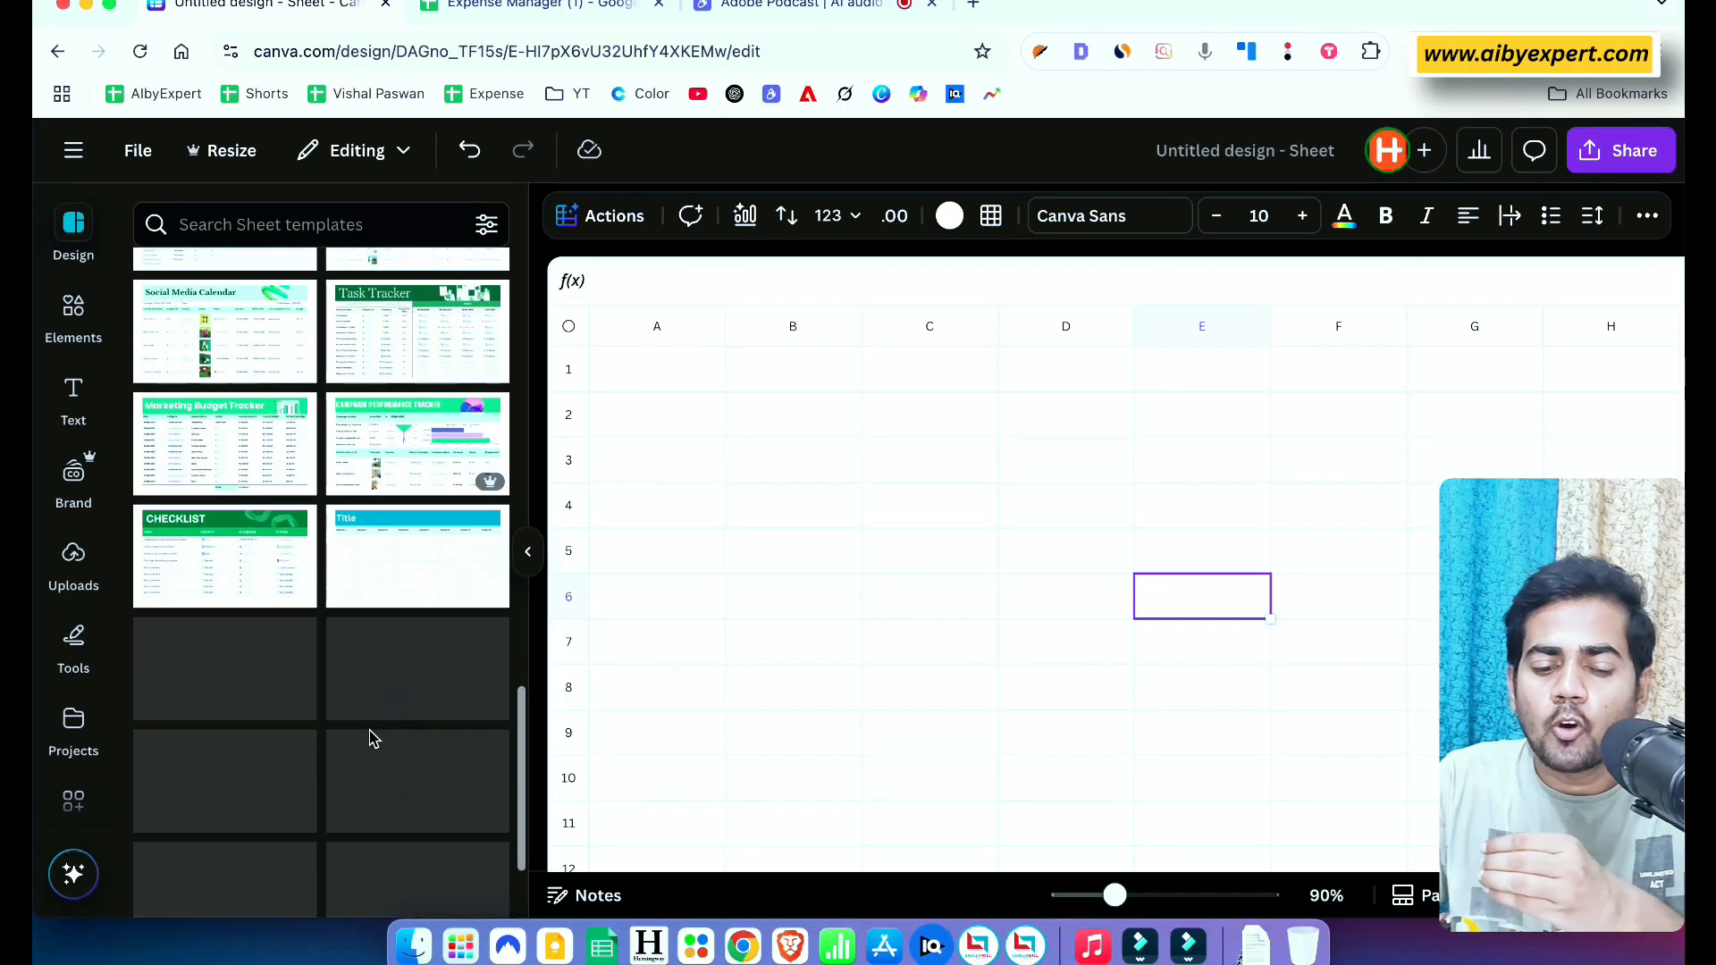
{"action": "scroll", "coordinate": [372, 739], "scroll_direction": "down", "scroll_amount": 4}
{"action": "scroll", "coordinate": [372, 738], "scroll_direction": "down", "scroll_amount": 3}
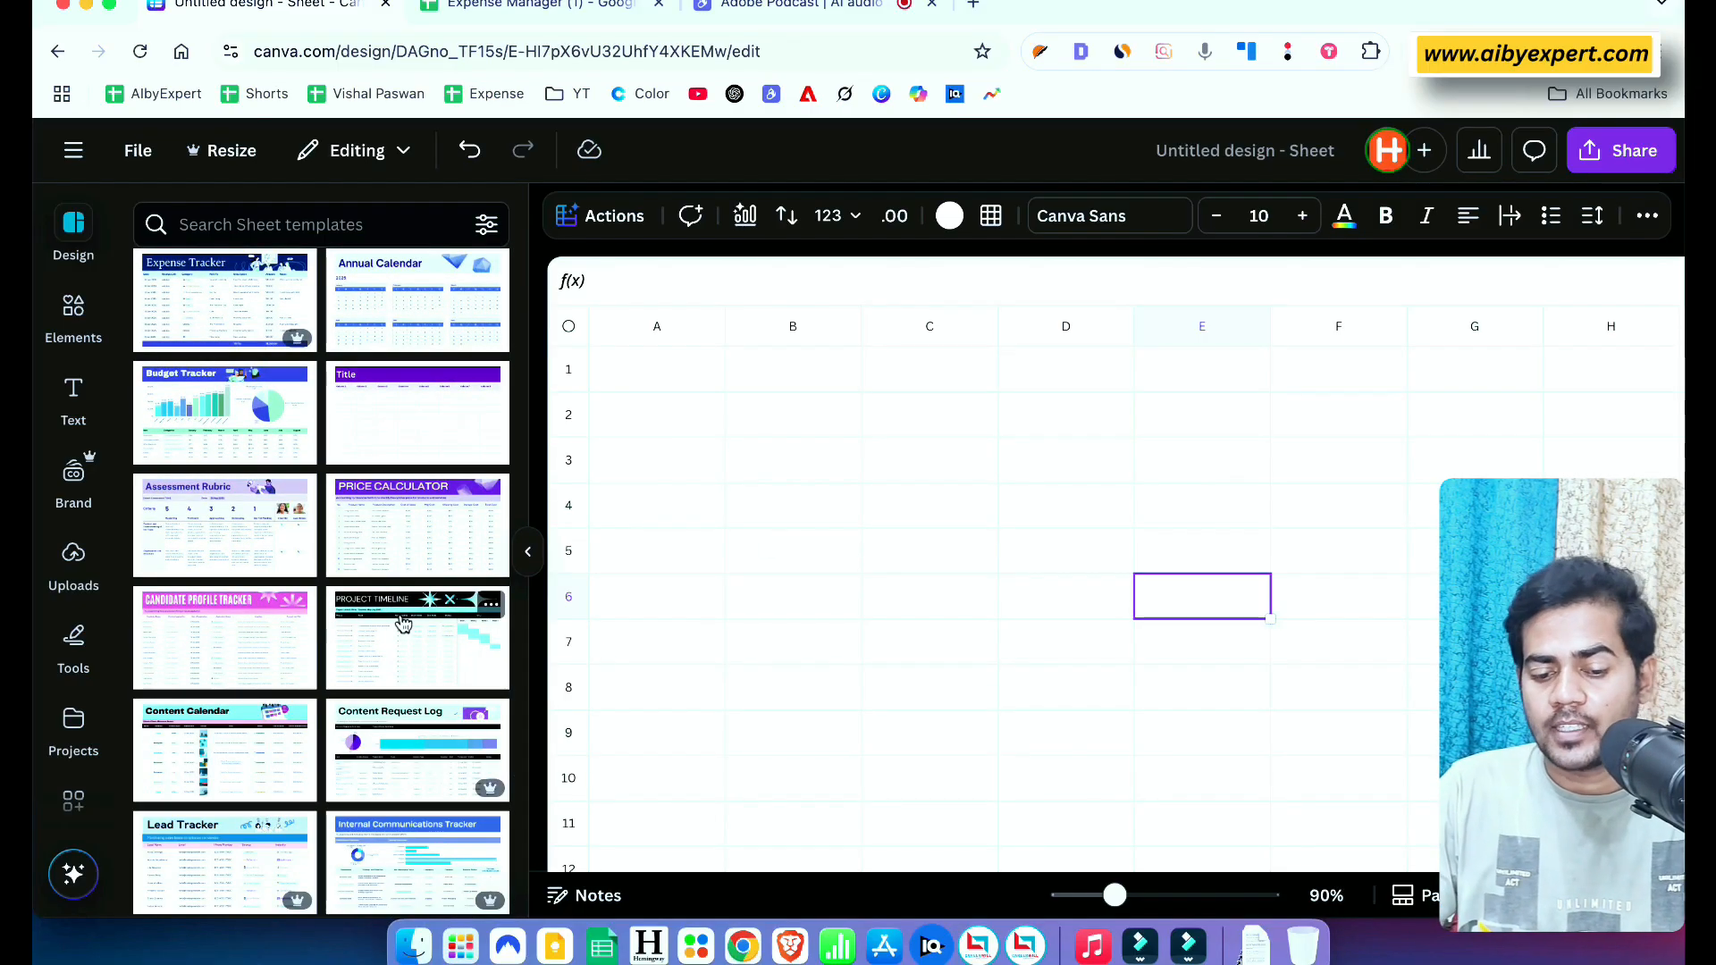
{"action": "scroll", "coordinate": [403, 623], "scroll_direction": "down", "scroll_amount": 10}
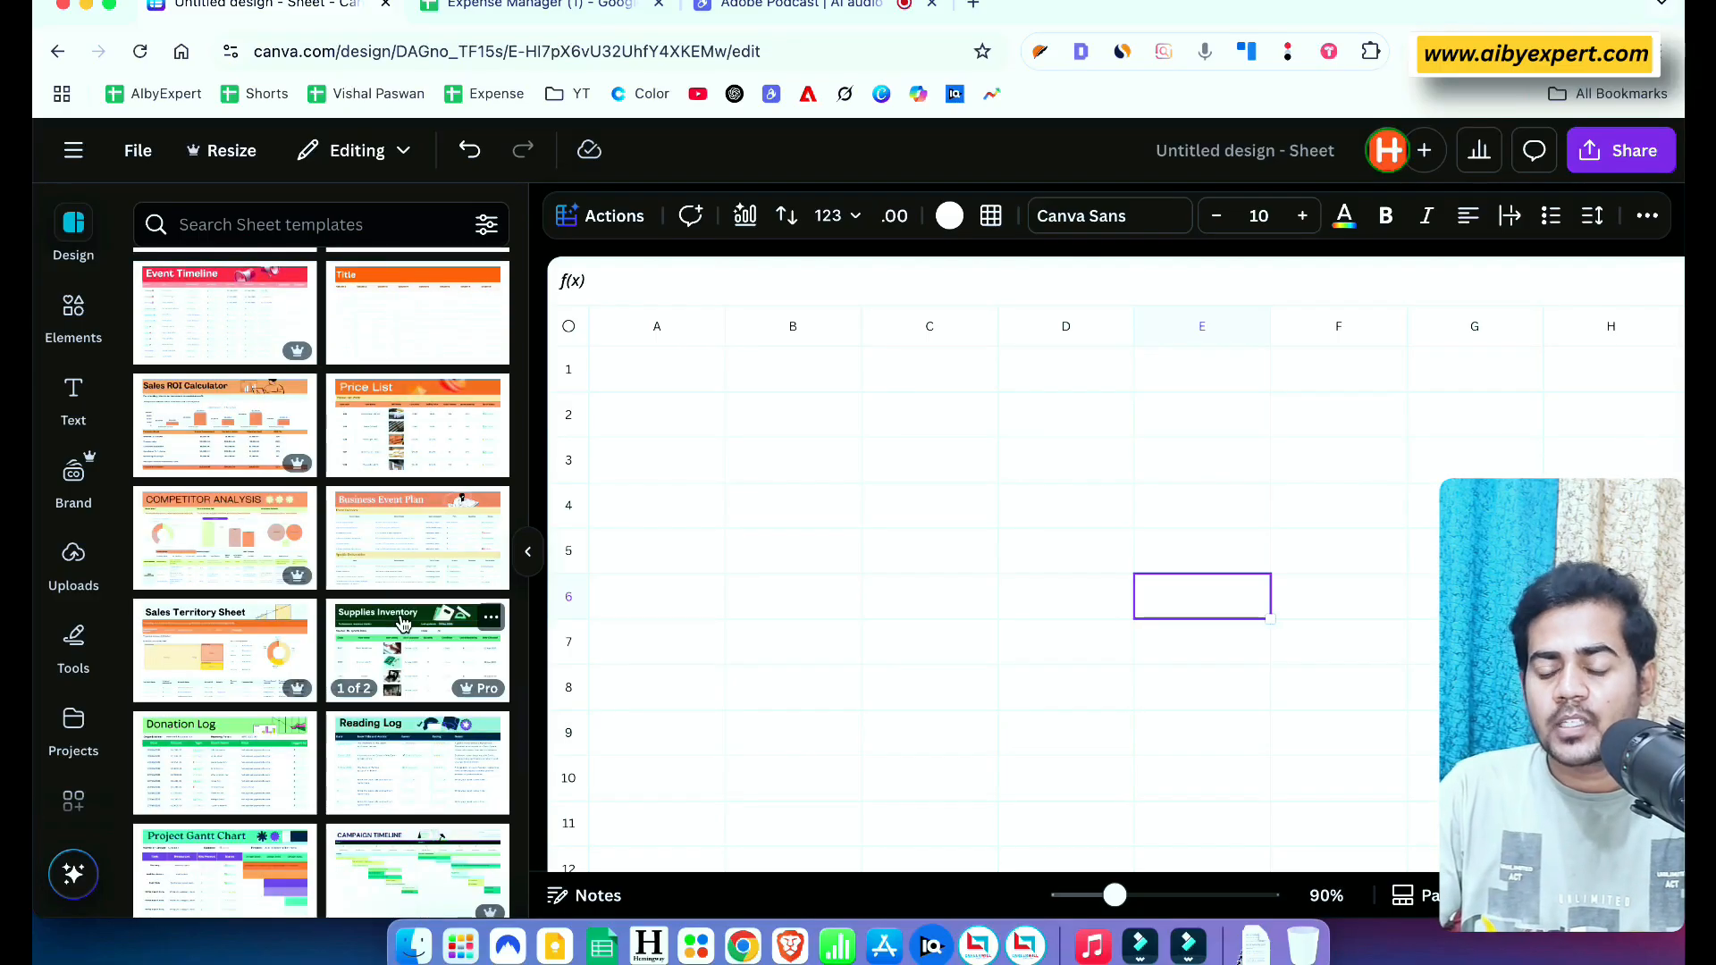
{"action": "scroll", "coordinate": [403, 623], "scroll_direction": "down", "scroll_amount": 10}
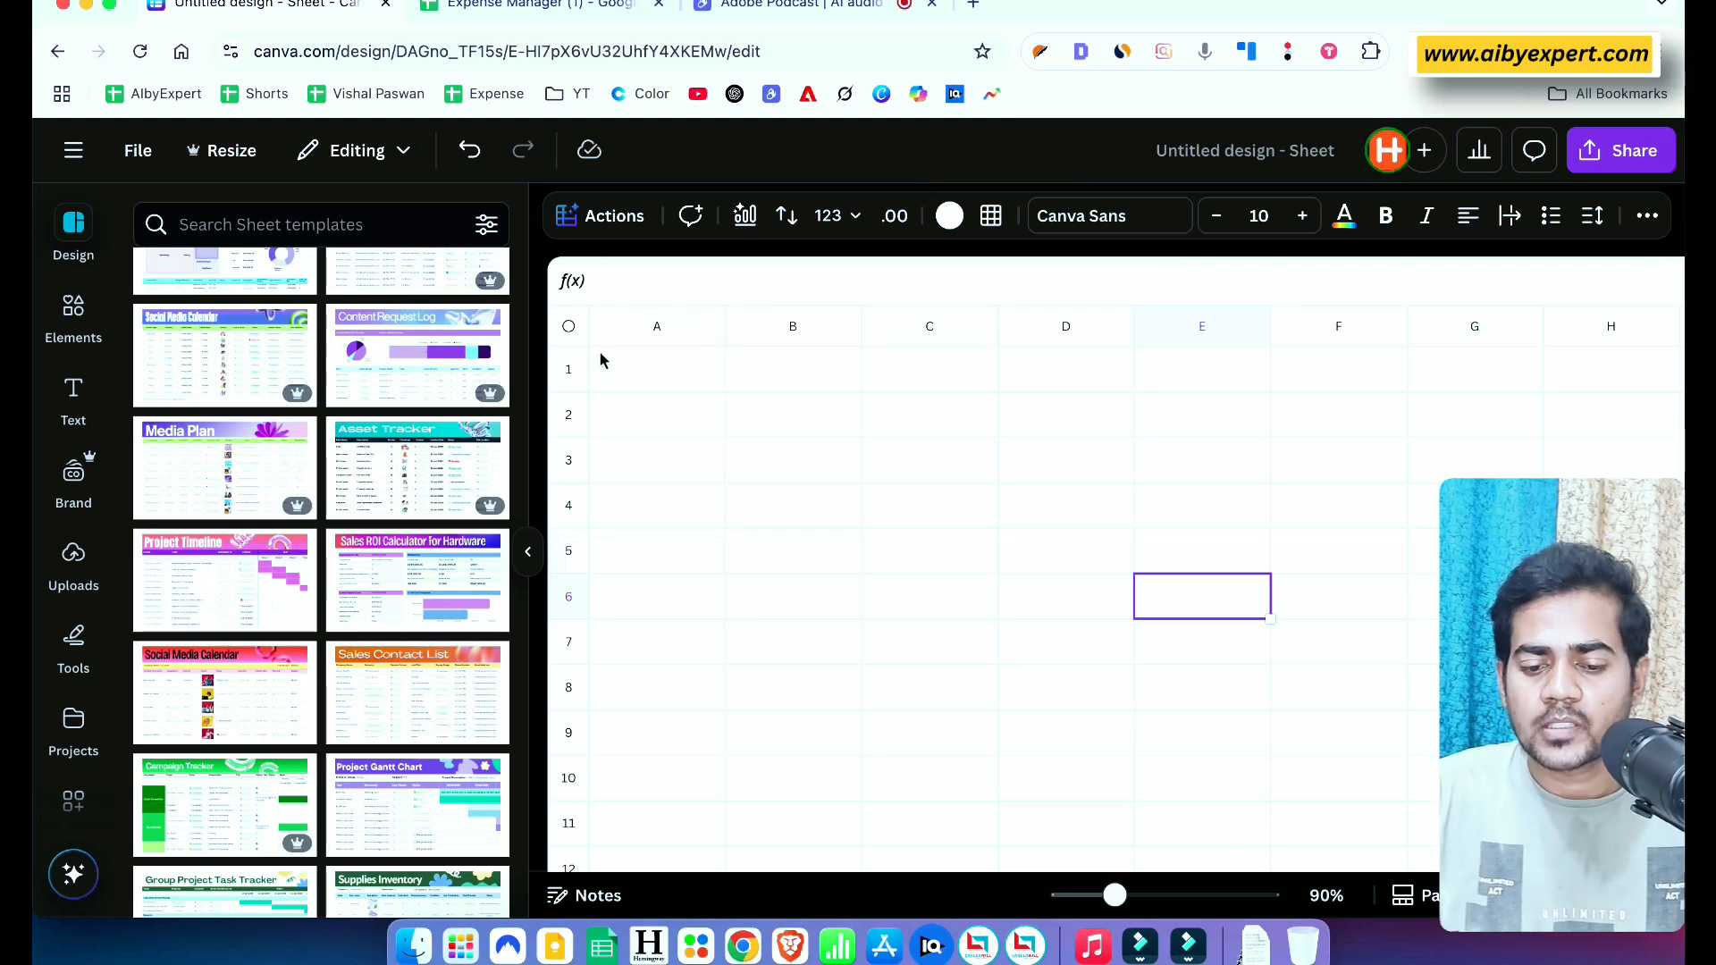
{"action": "left_click", "coordinate": [528, 551]}
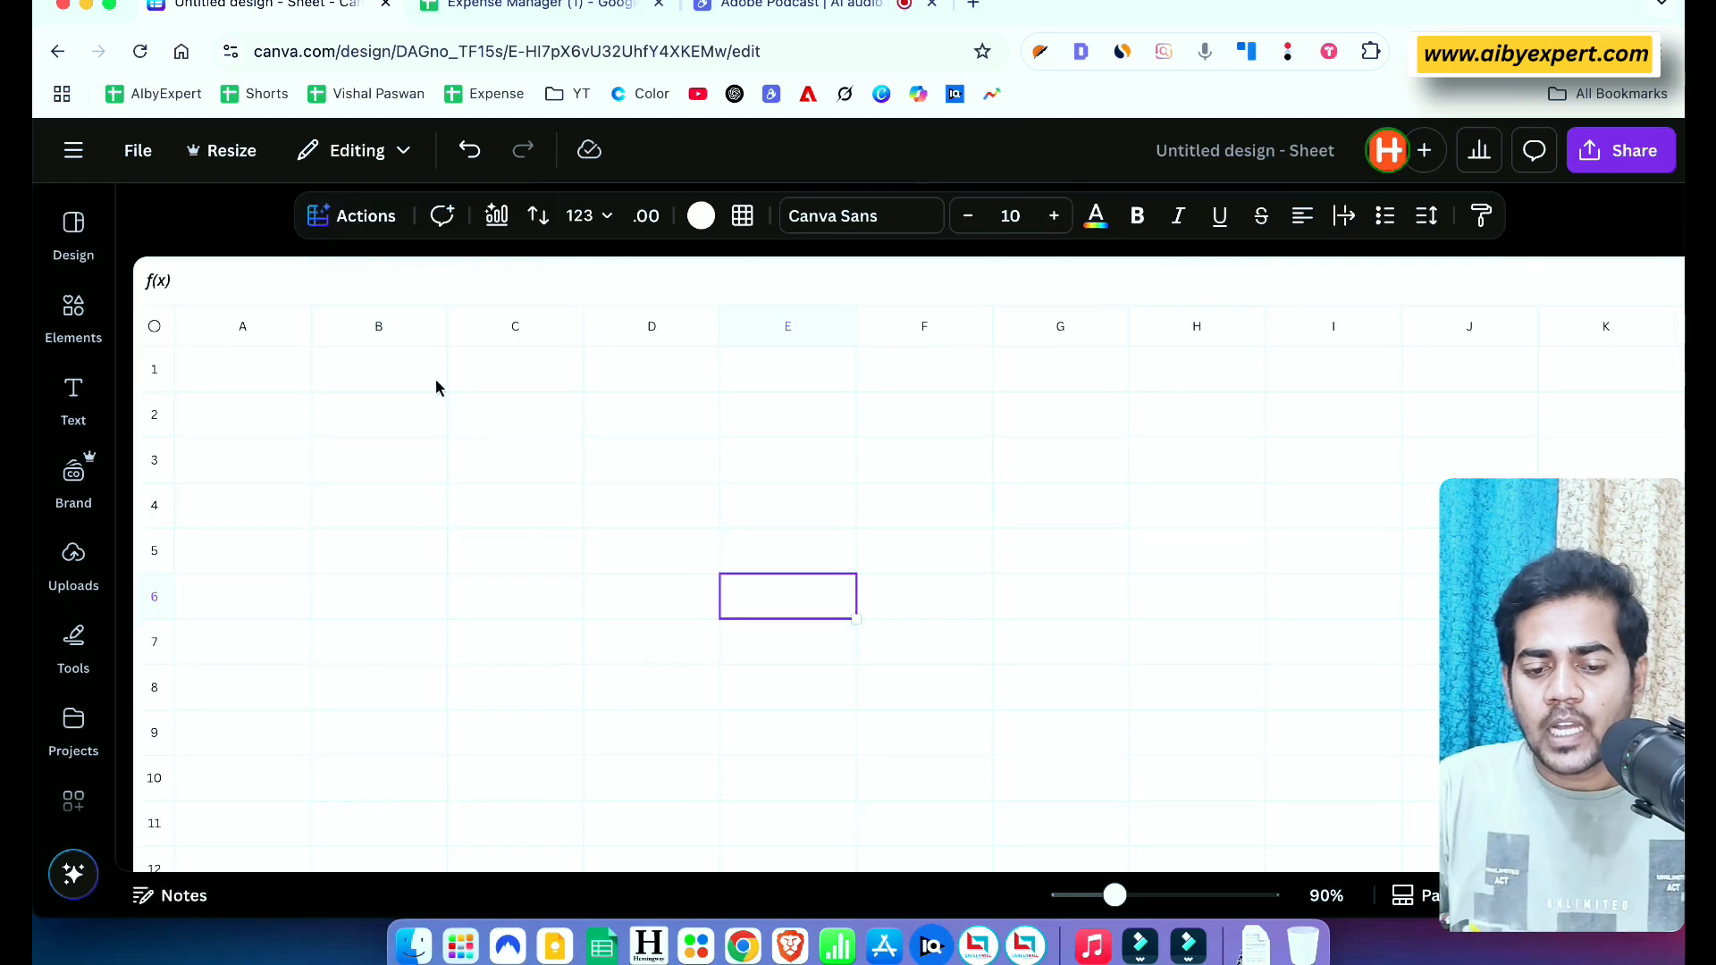
Examine the available sheet actions from Generate table to Magic Formulas, and select cell A1
{"action": "left_click", "coordinate": [353, 228]}
{"action": "left_click", "coordinate": [384, 223]}
{"action": "left_click", "coordinate": [388, 224]}
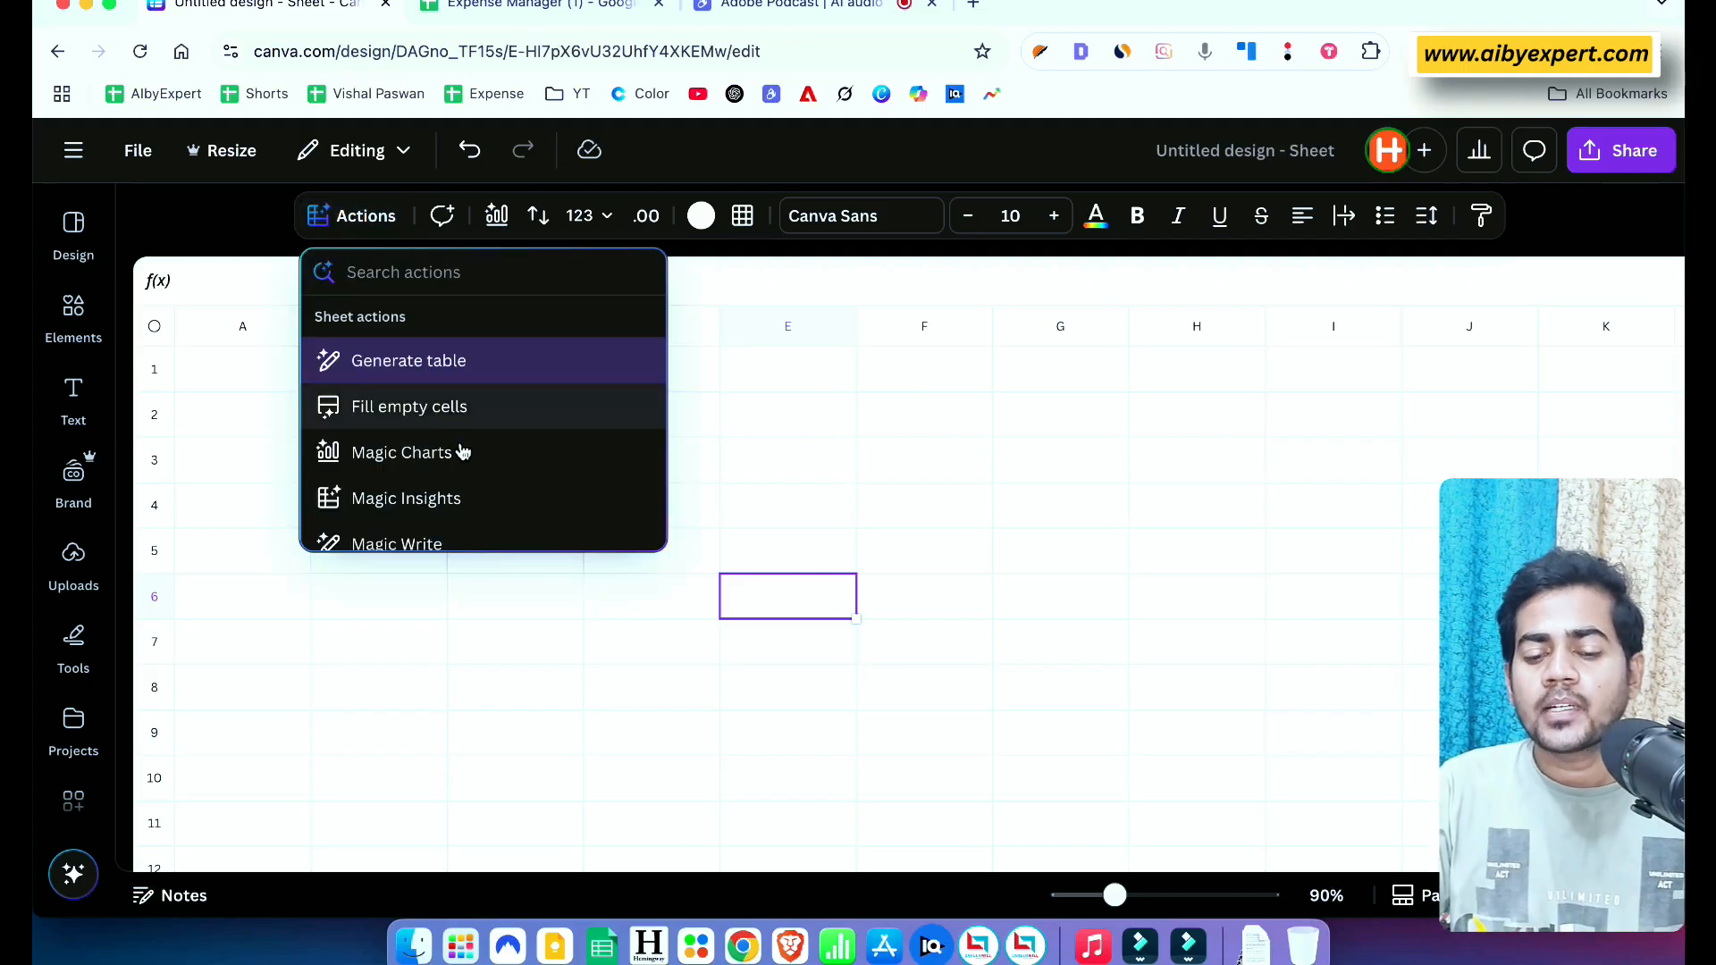
{"action": "scroll", "coordinate": [472, 463], "scroll_direction": "down", "scroll_amount": 2}
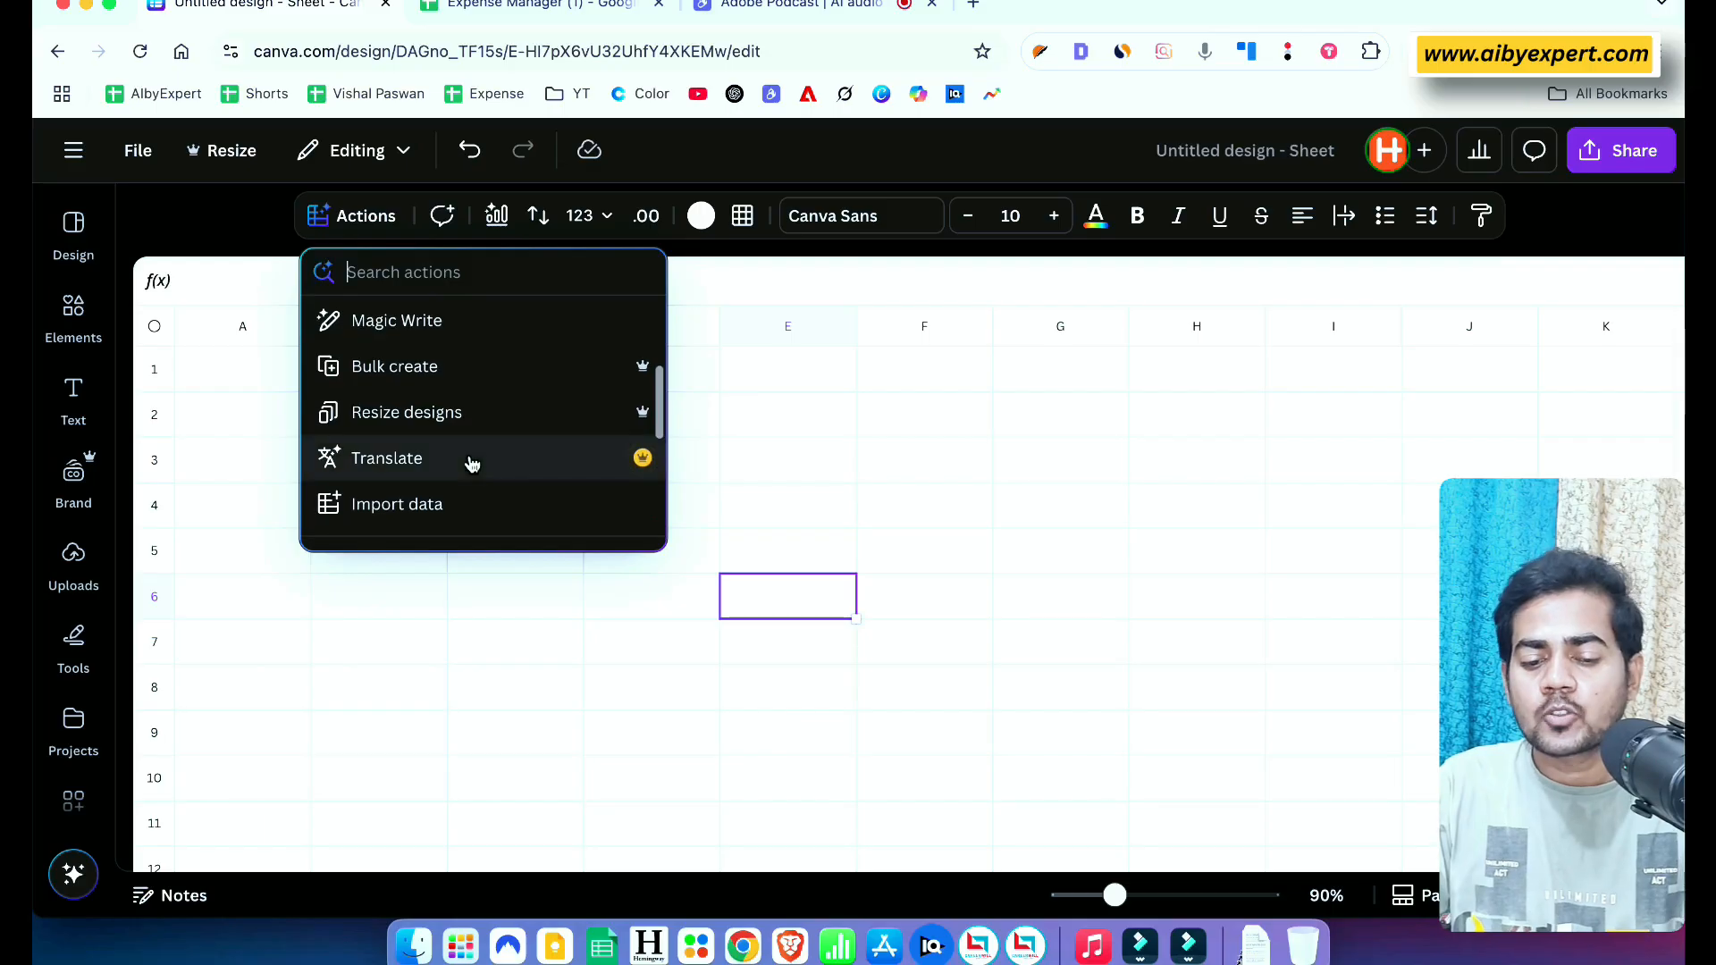
{"action": "scroll", "coordinate": [471, 463], "scroll_direction": "down", "scroll_amount": 5}
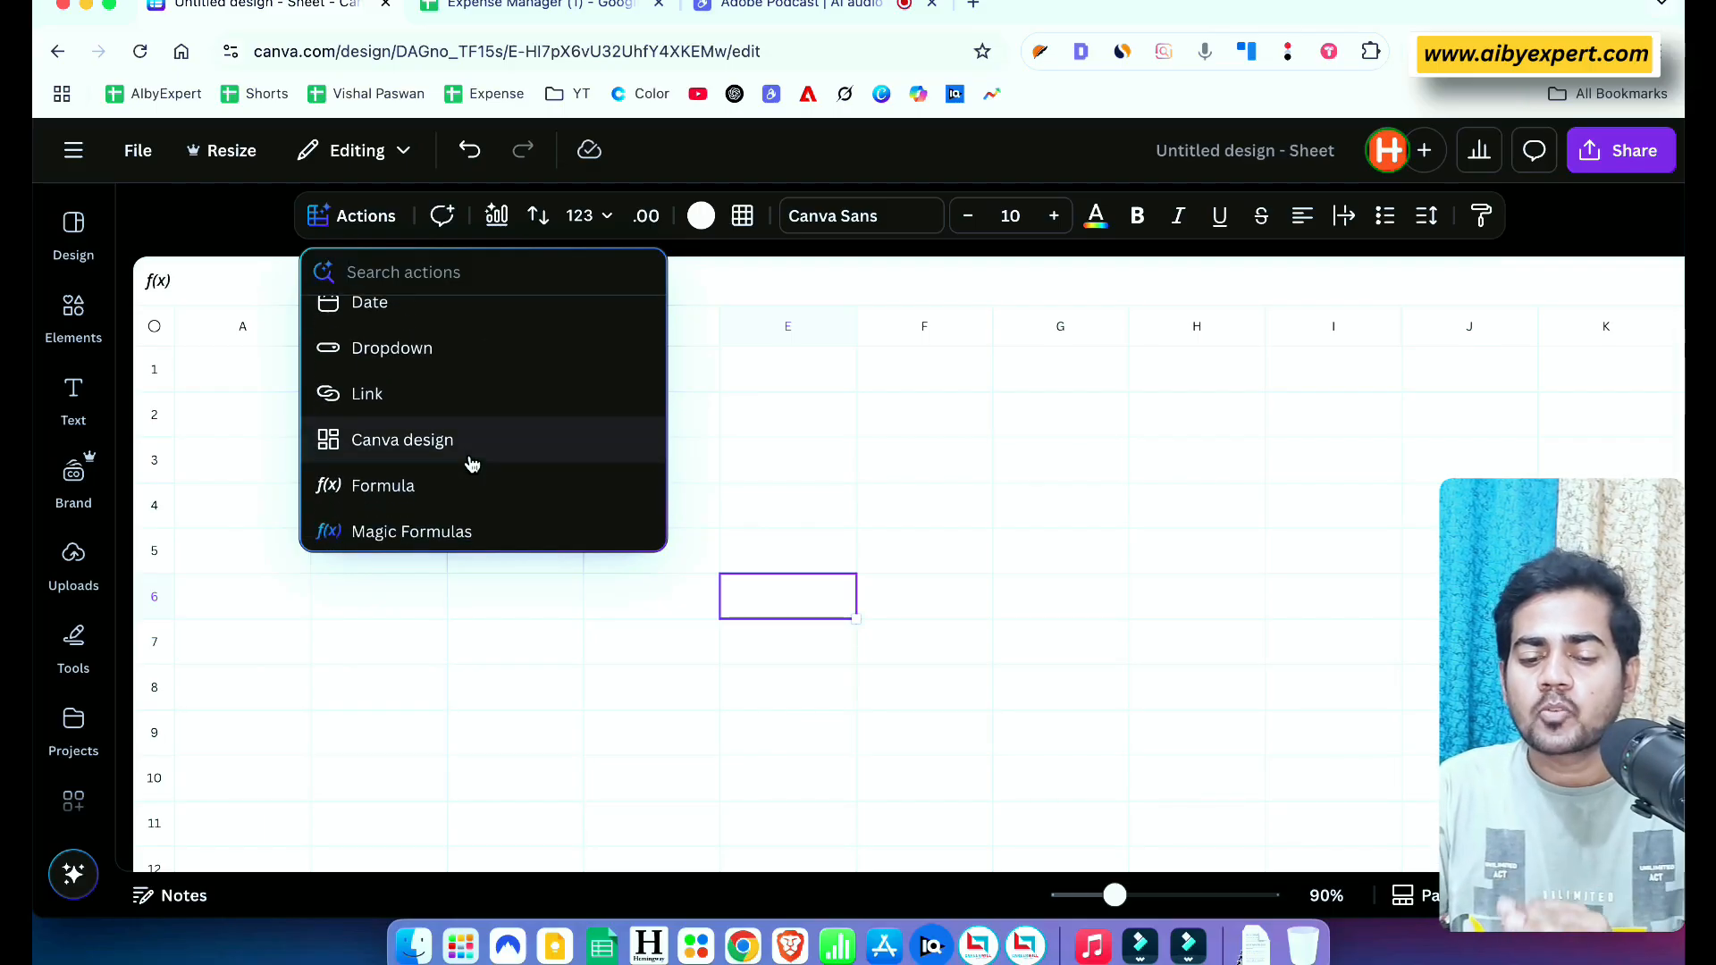
{"action": "scroll", "coordinate": [403, 429], "scroll_direction": "up", "scroll_amount": 5}
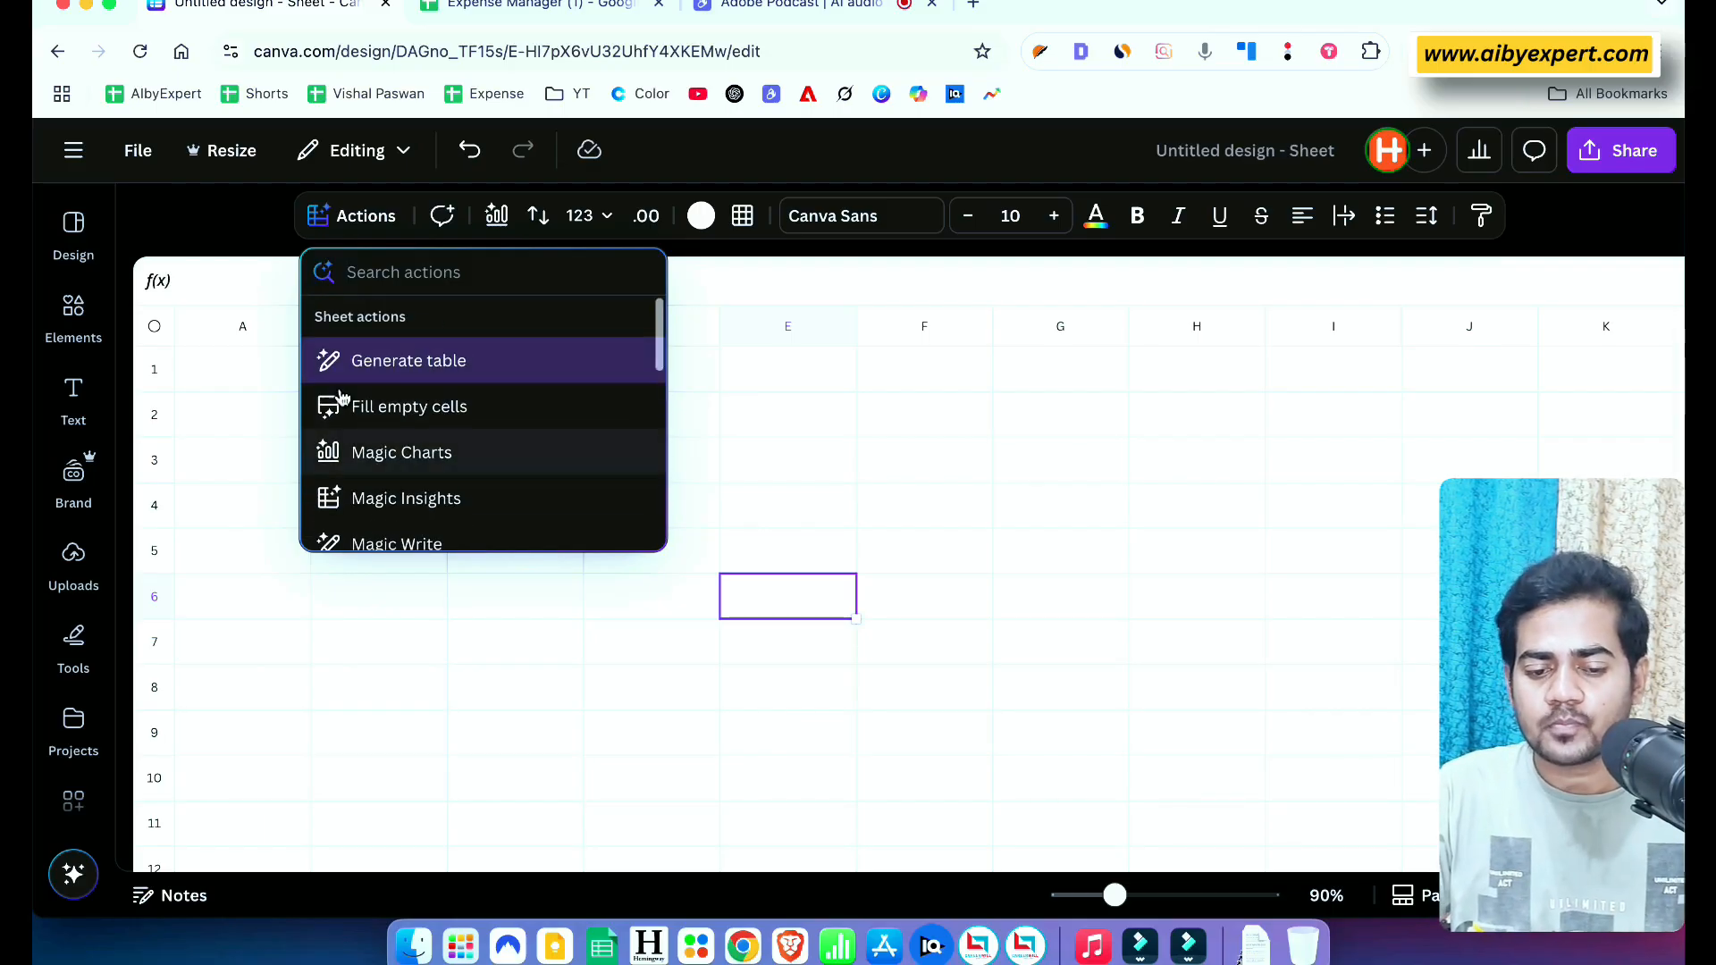
{"action": "left_click", "coordinate": [243, 369]}
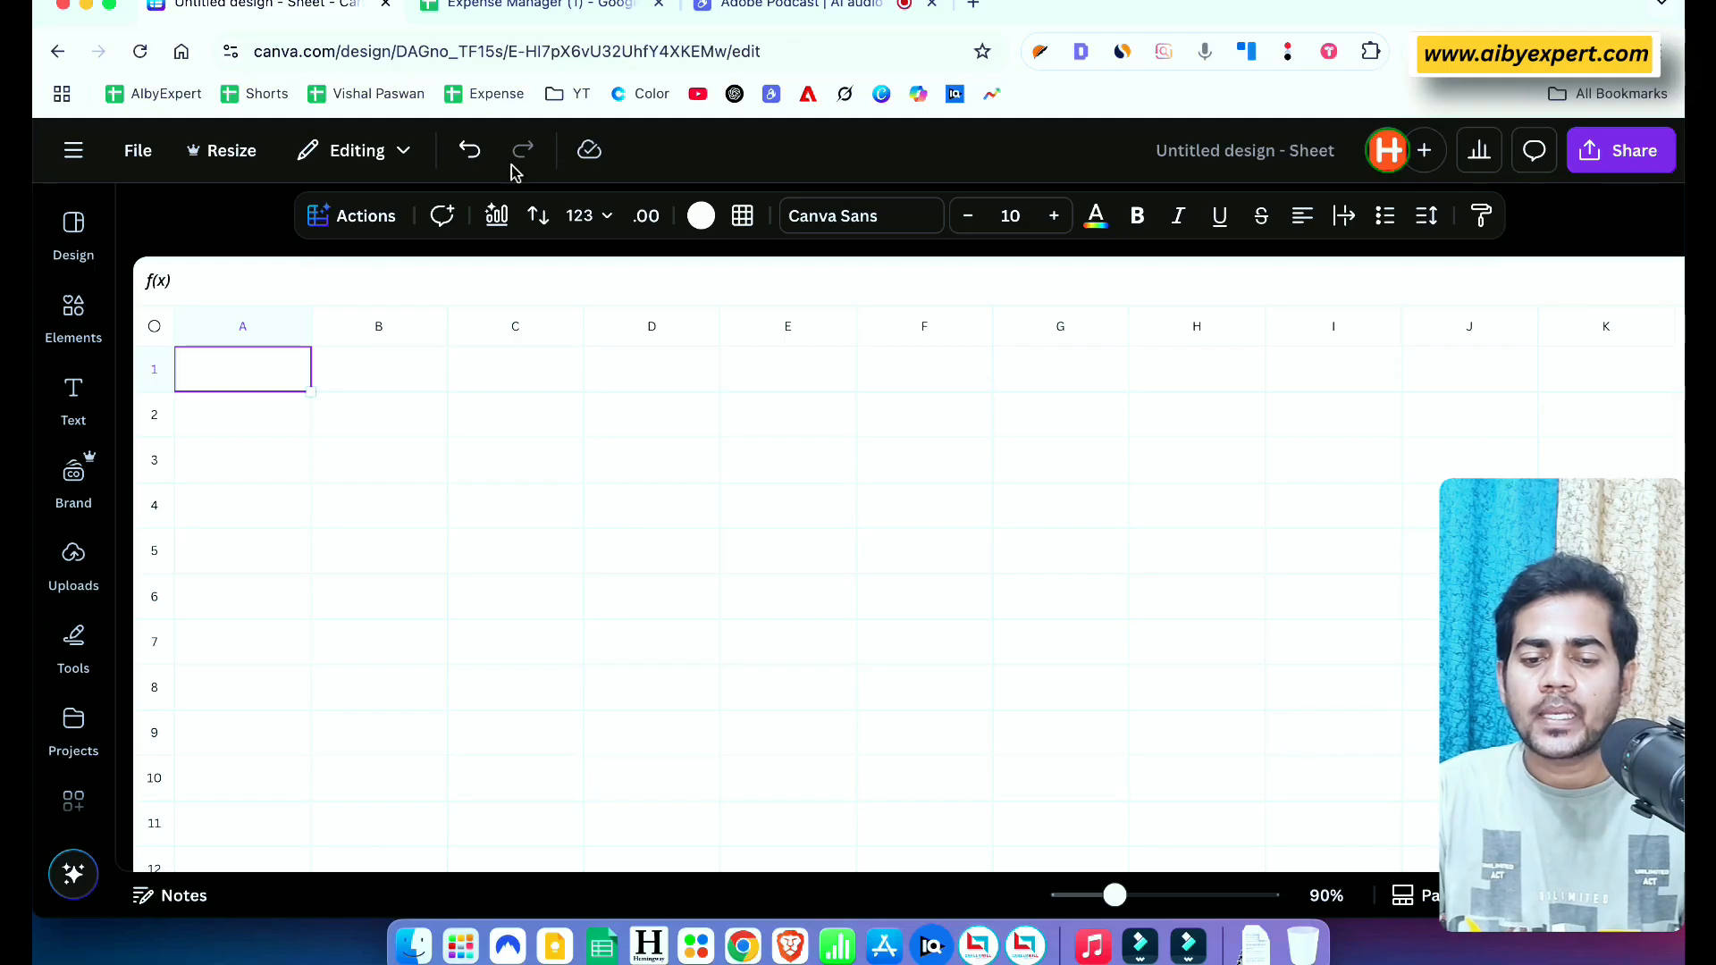
Switch to Google Sheets and review the Expense Manager layout from its title down to the Remaining Amount row
{"action": "left_click", "coordinate": [545, 7]}
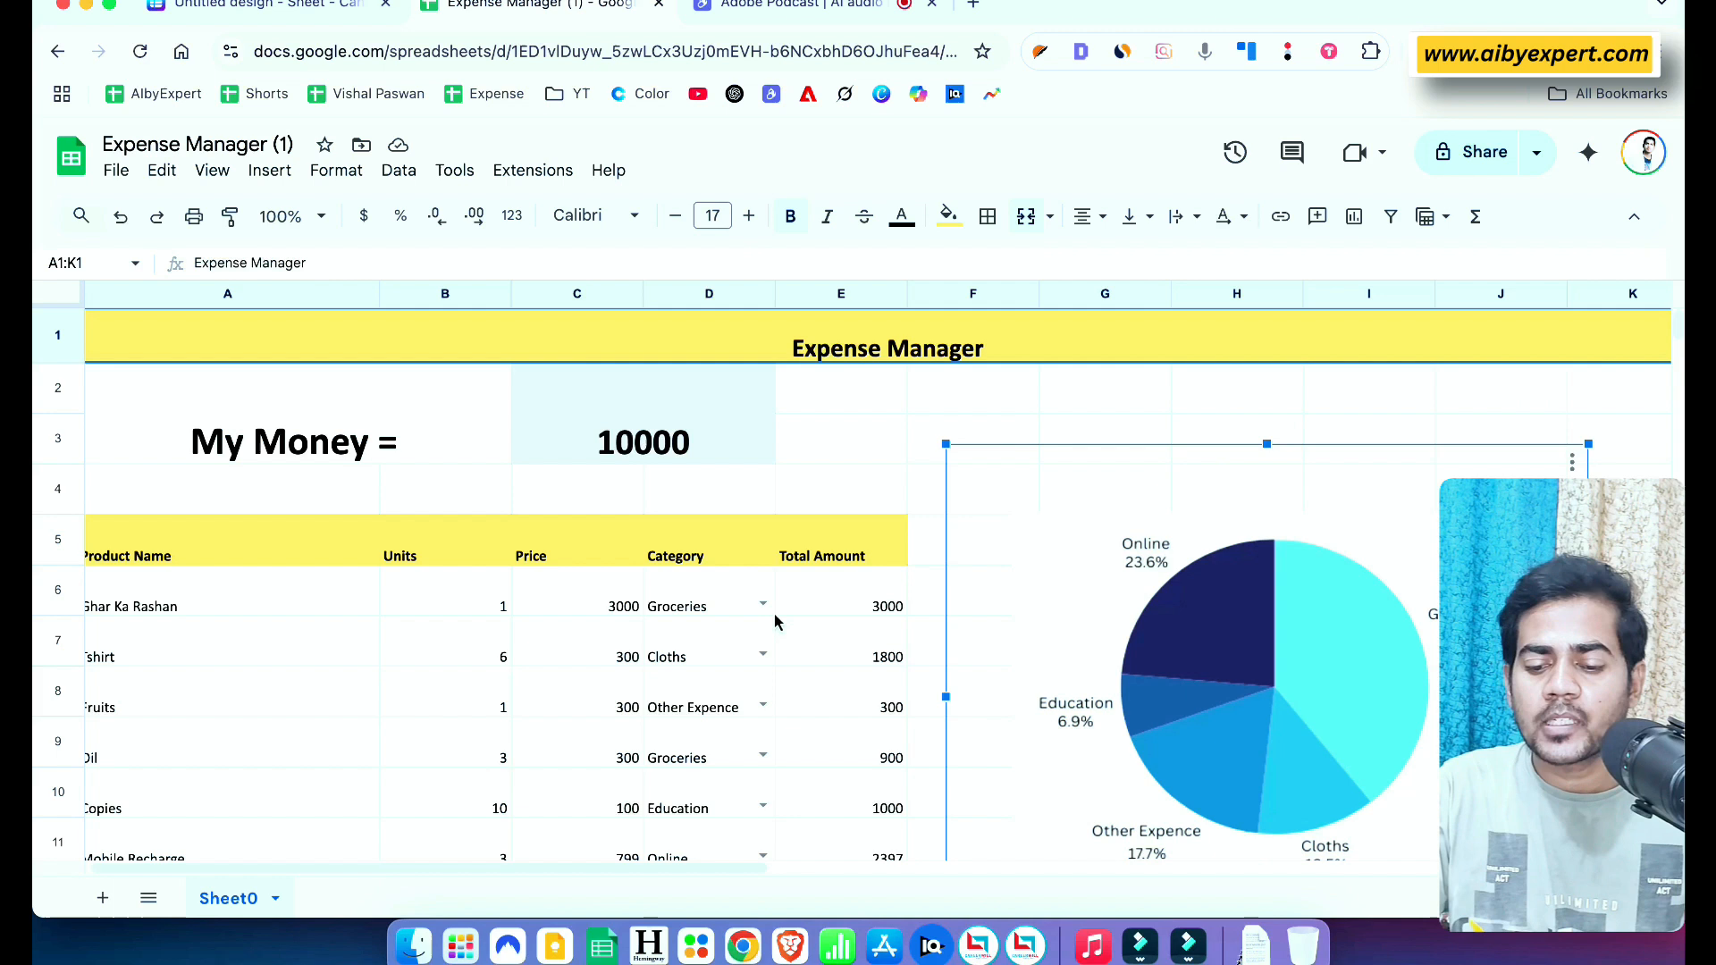
{"action": "scroll", "coordinate": [854, 740], "scroll_direction": "down", "scroll_amount": 5}
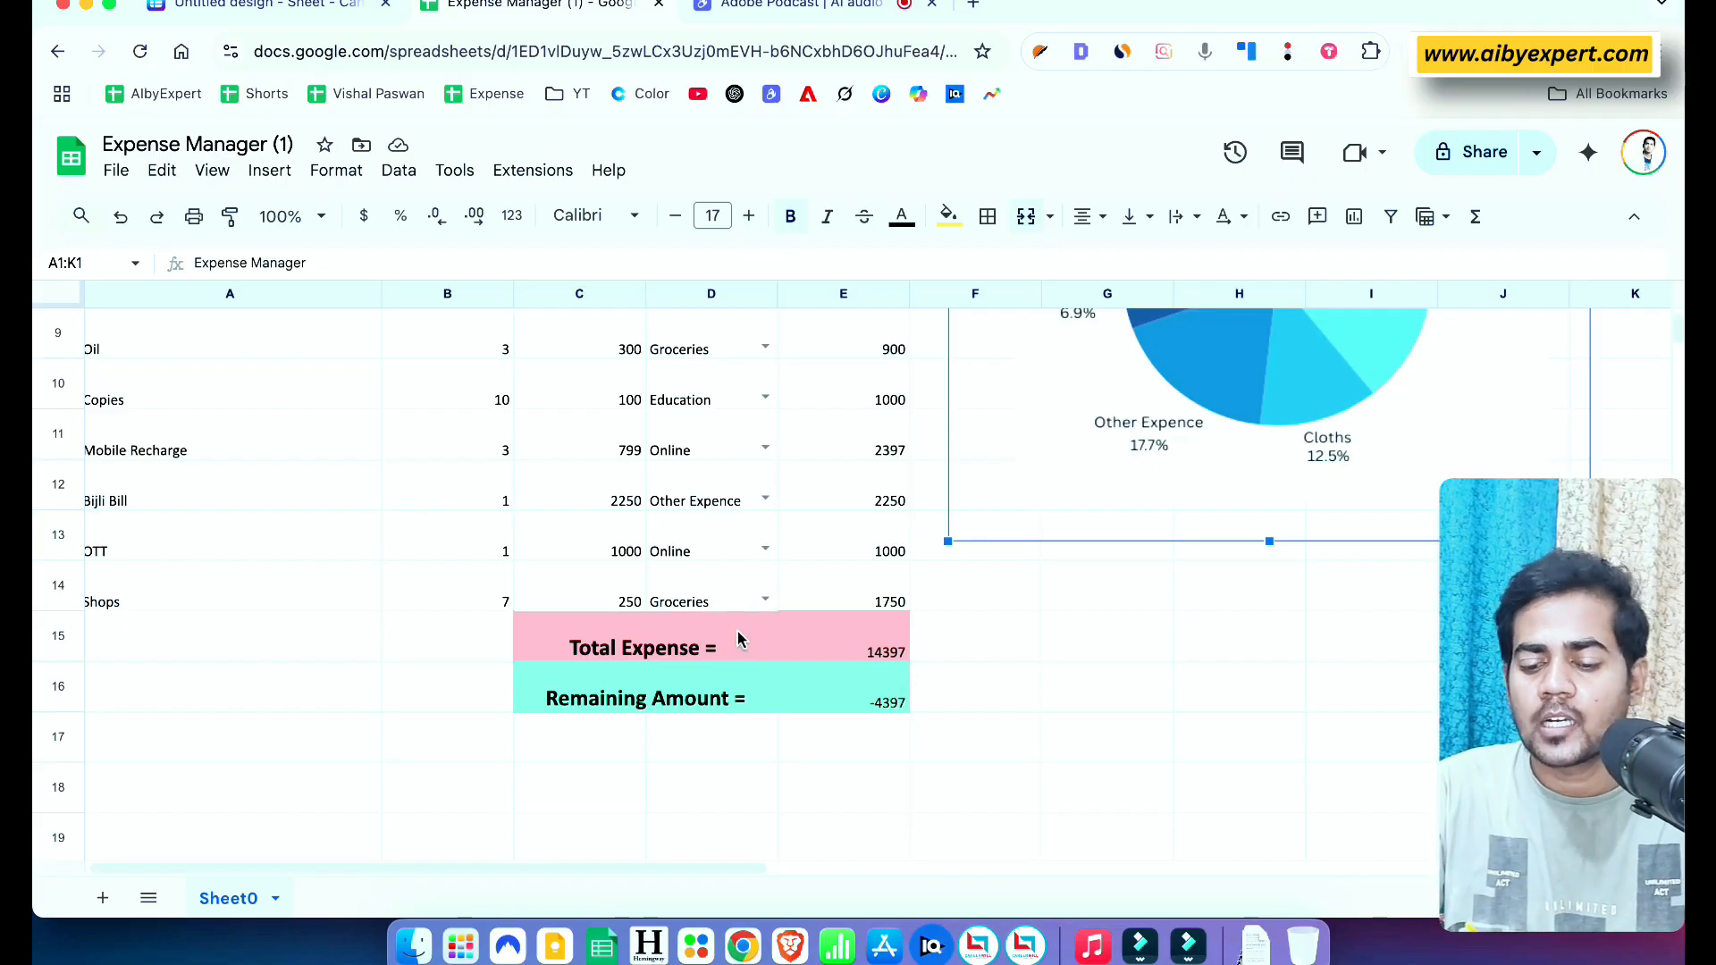
{"action": "scroll", "coordinate": [737, 631], "scroll_direction": "up", "scroll_amount": 5}
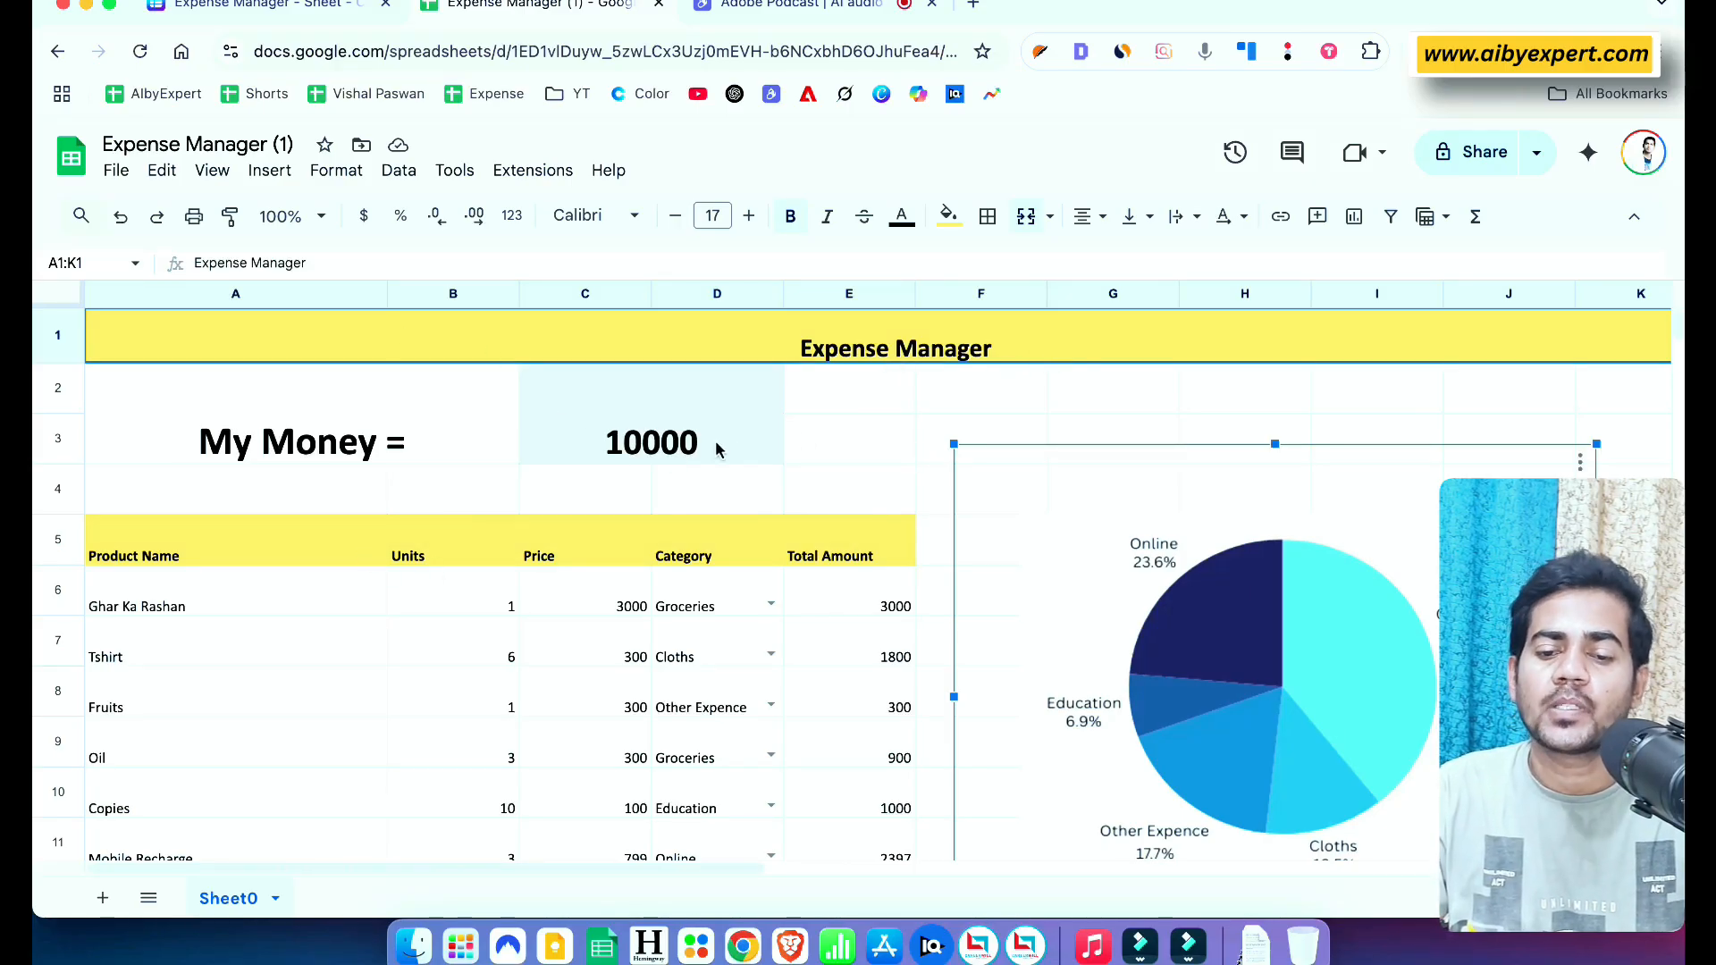
Switch to the Canva sheet and merge cells A1 to I1 into one title cell
{"action": "left_click", "coordinate": [291, 5]}
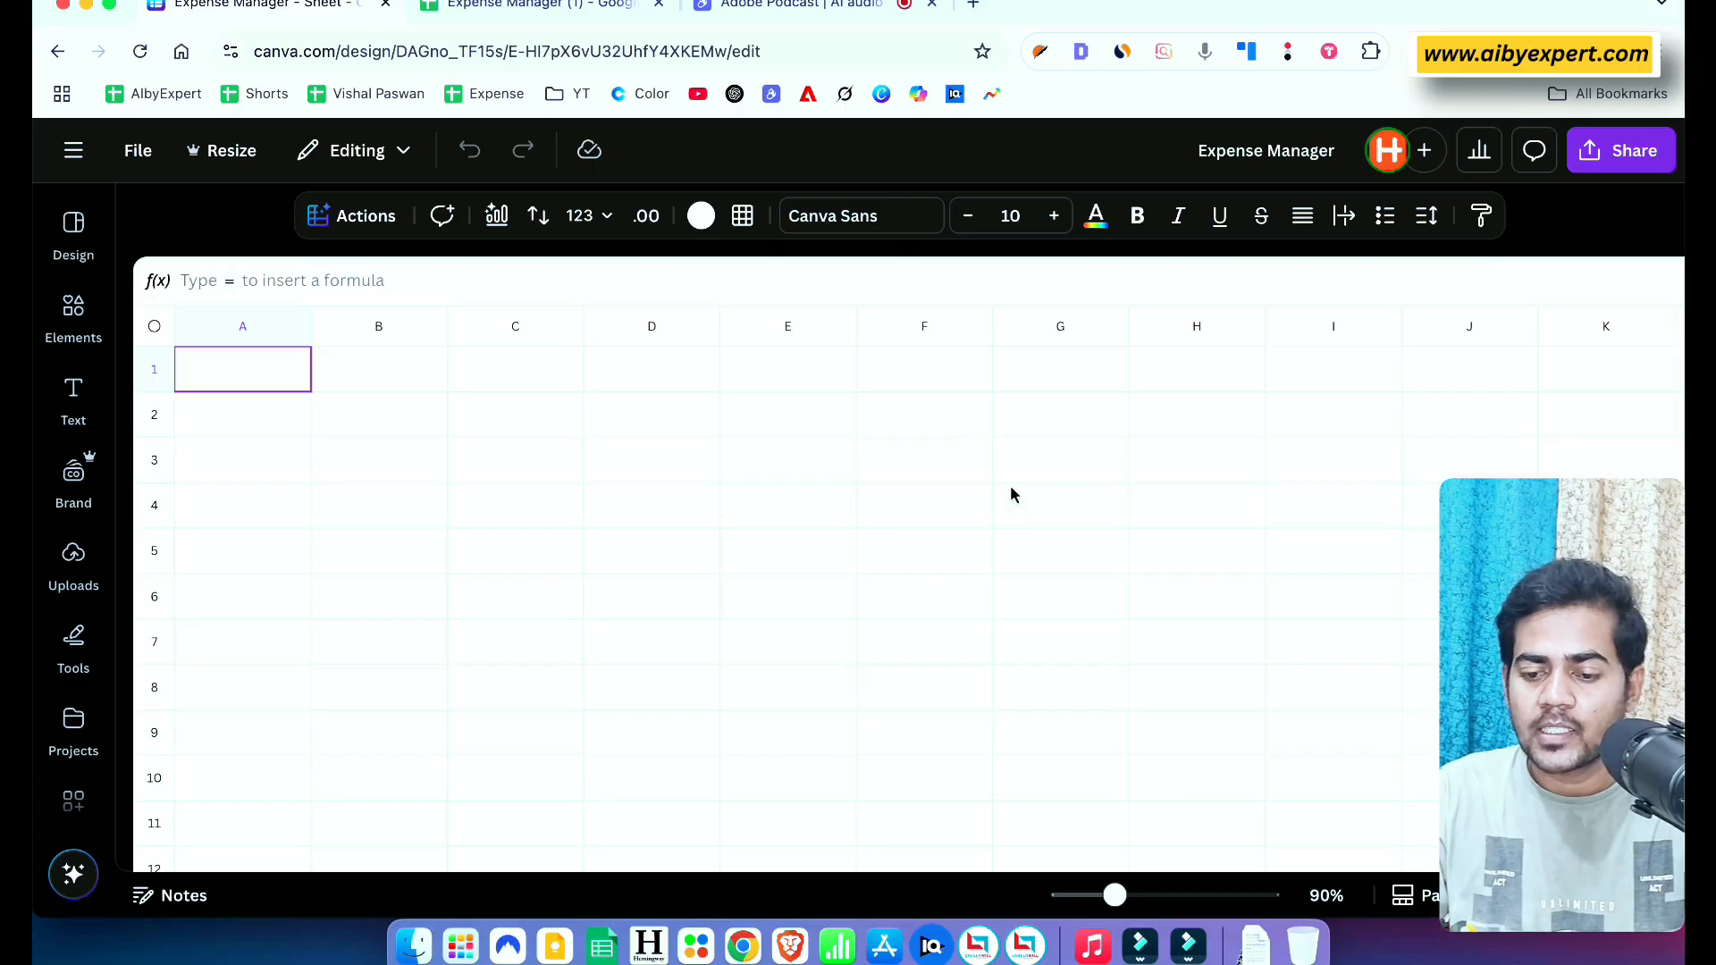
{"action": "double_click", "coordinate": [184, 369]}
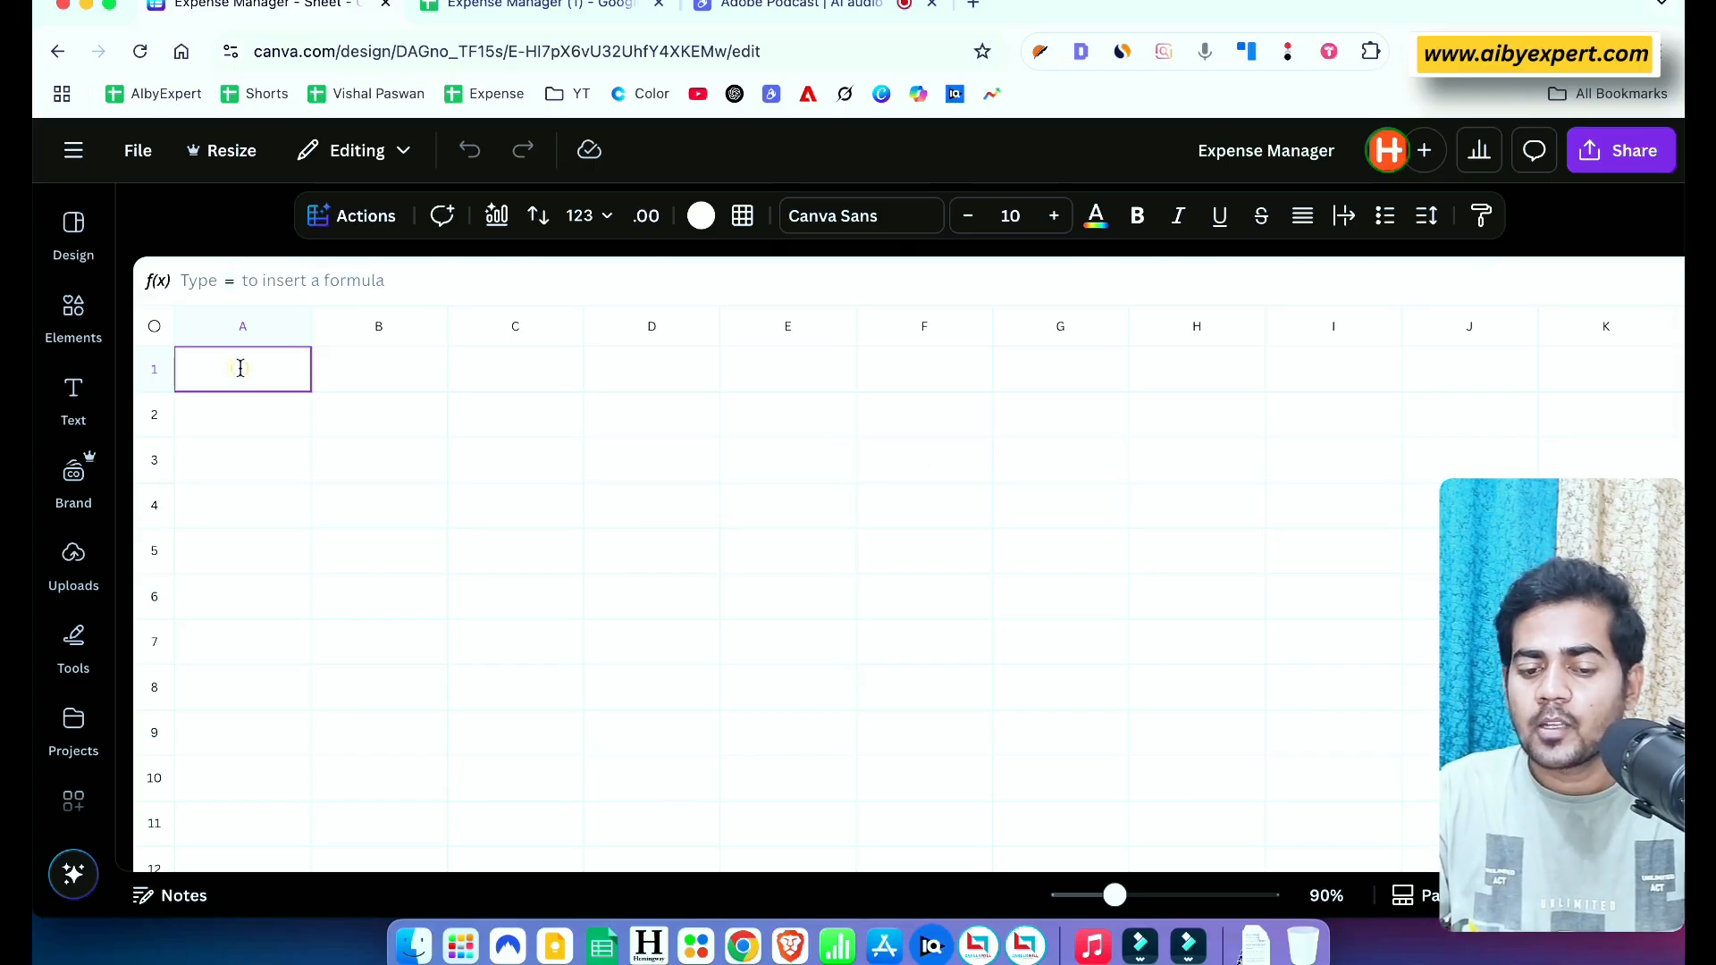
{"action": "left_click", "coordinate": [483, 433]}
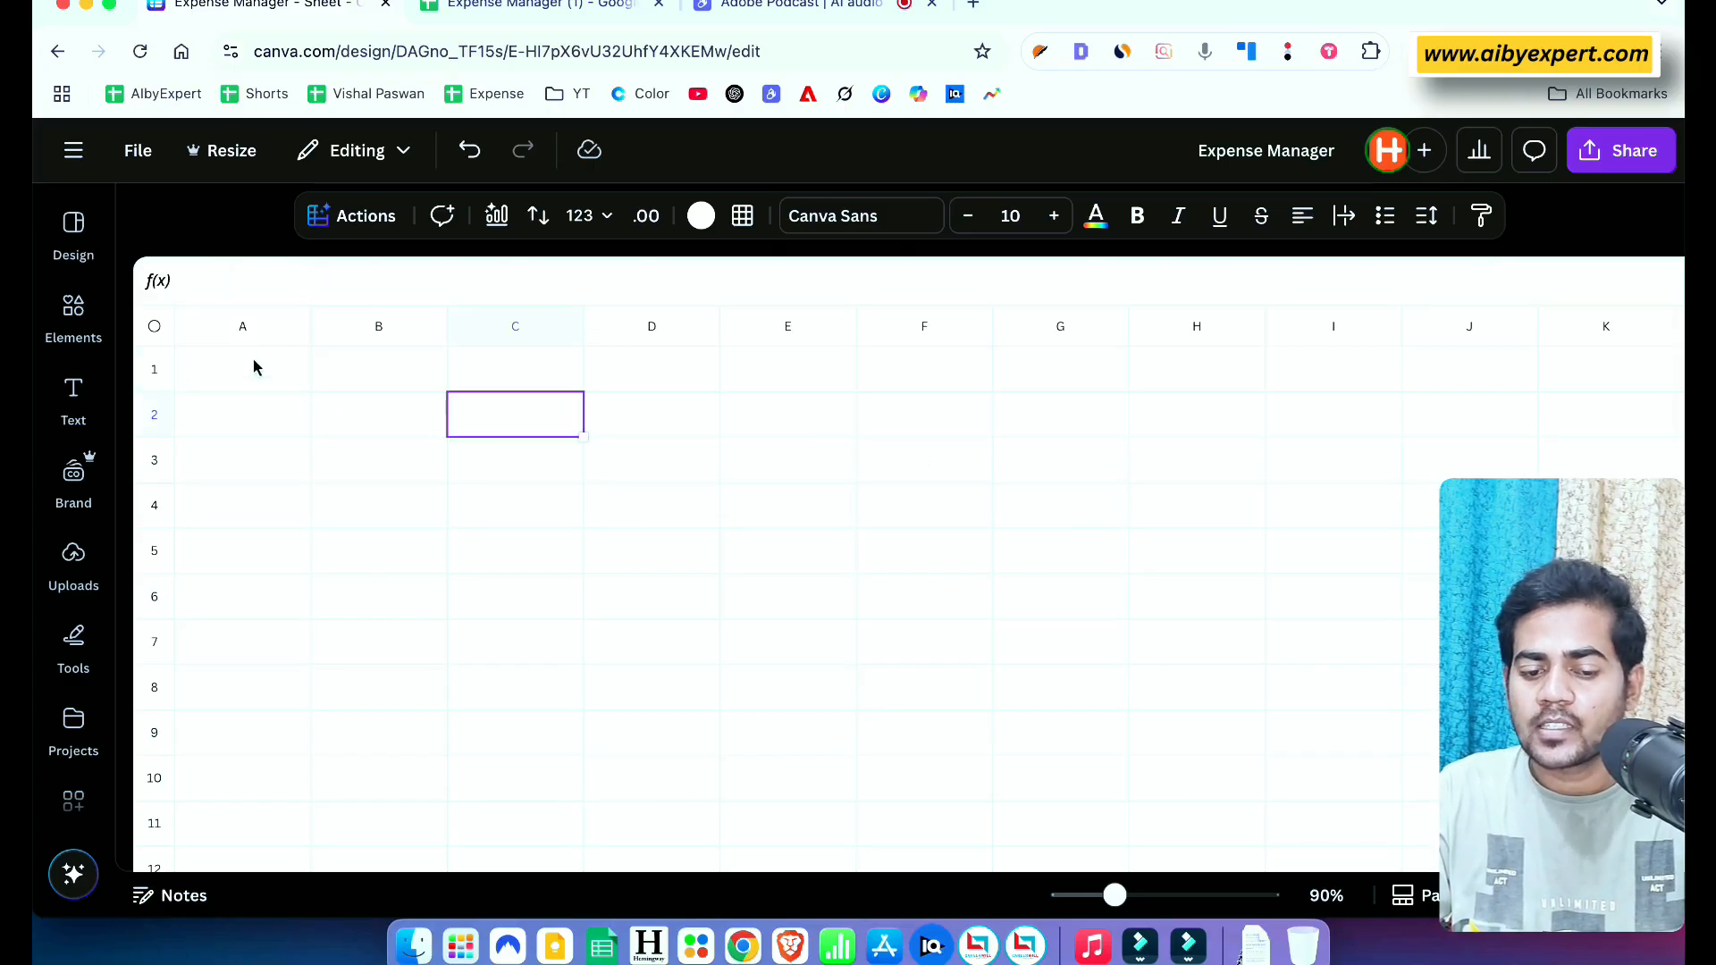
{"action": "left_click", "coordinate": [254, 365]}
{"action": "left_click_drag", "start_coordinate": [254, 365], "coordinate": [1353, 393]}
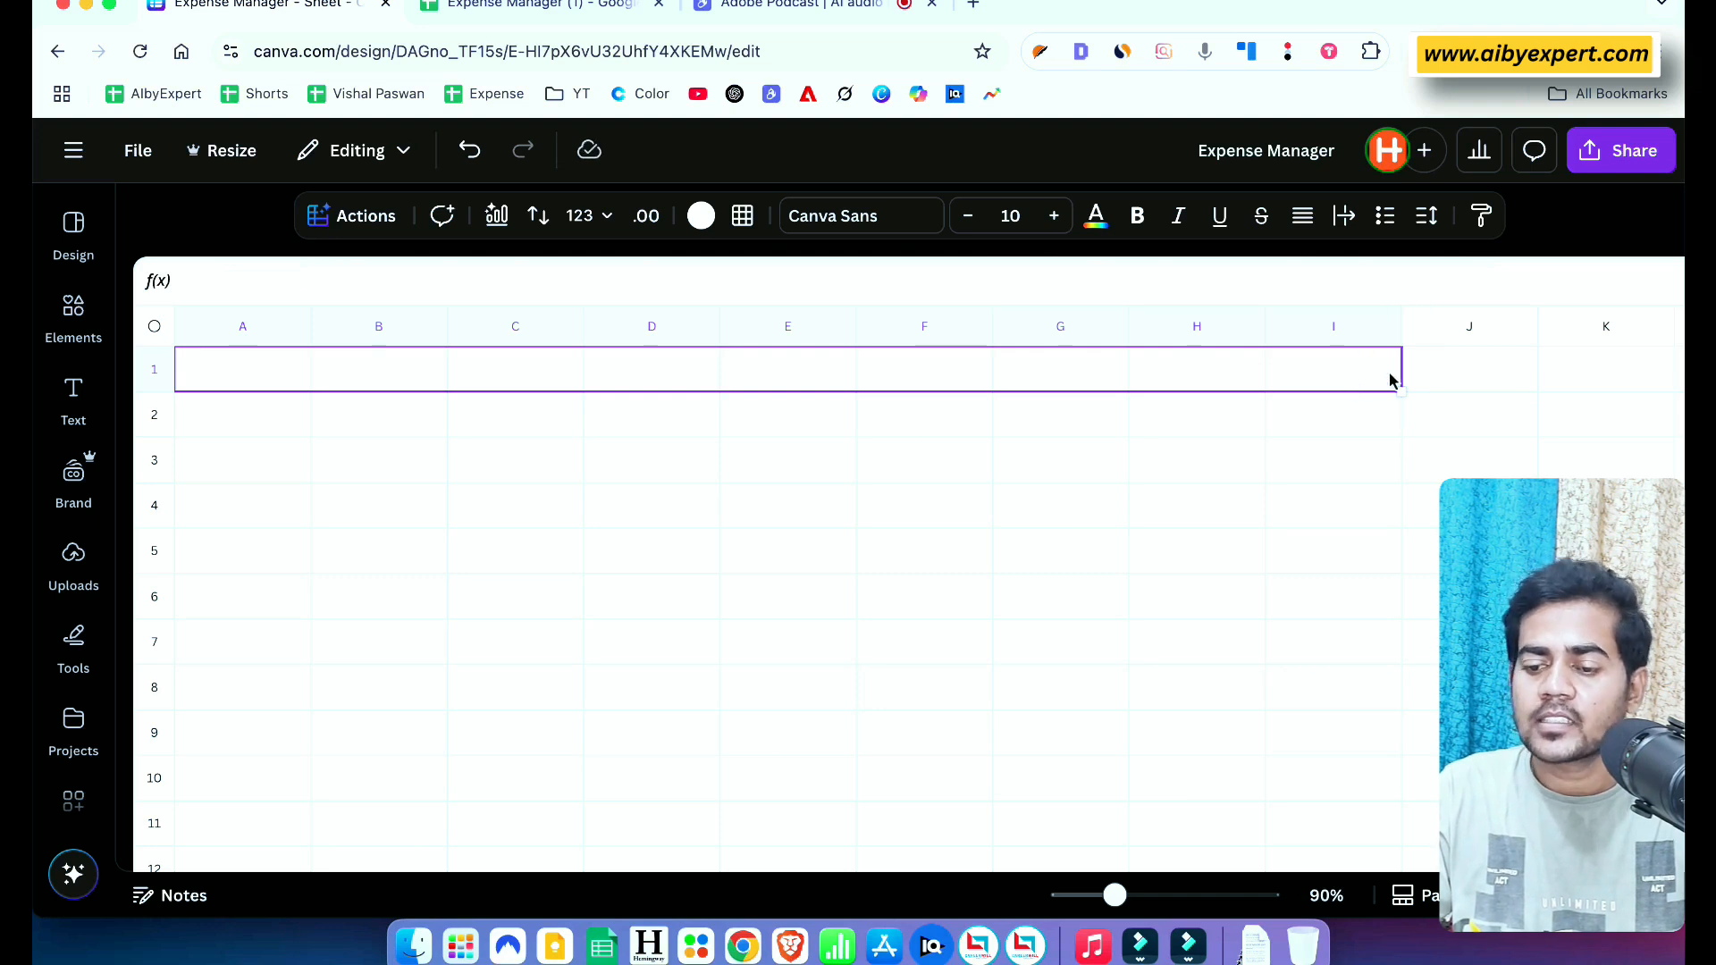
{"action": "right_click", "coordinate": [518, 366]}
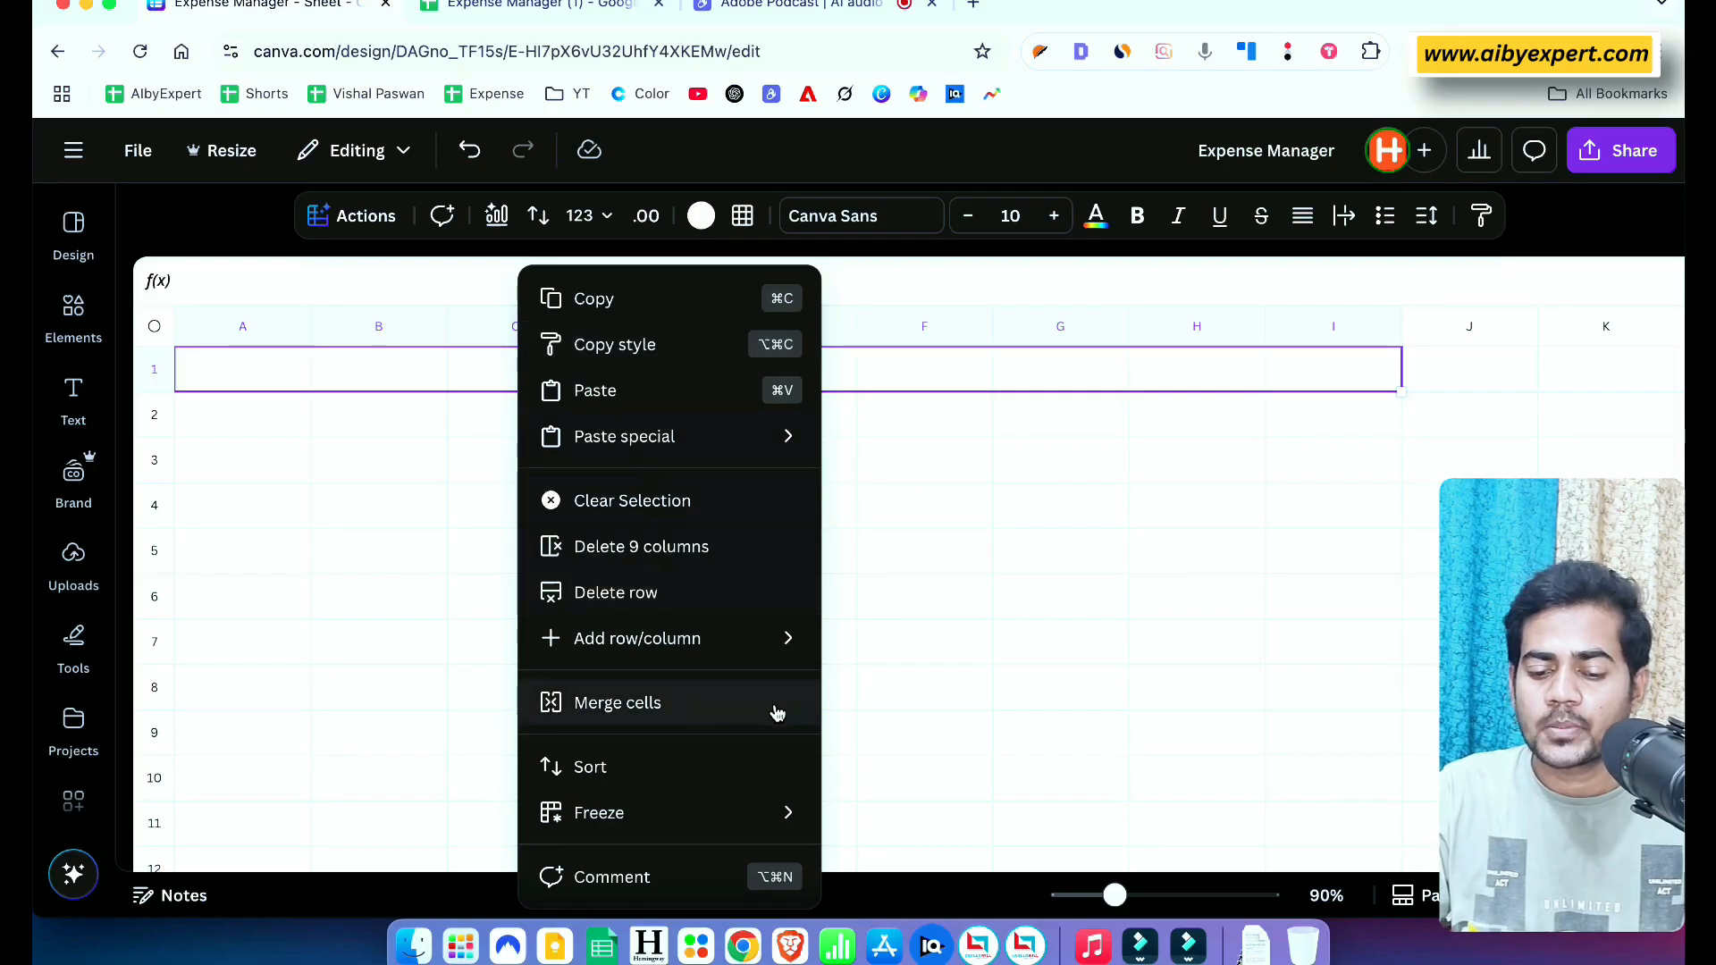
{"action": "left_click", "coordinate": [605, 707]}
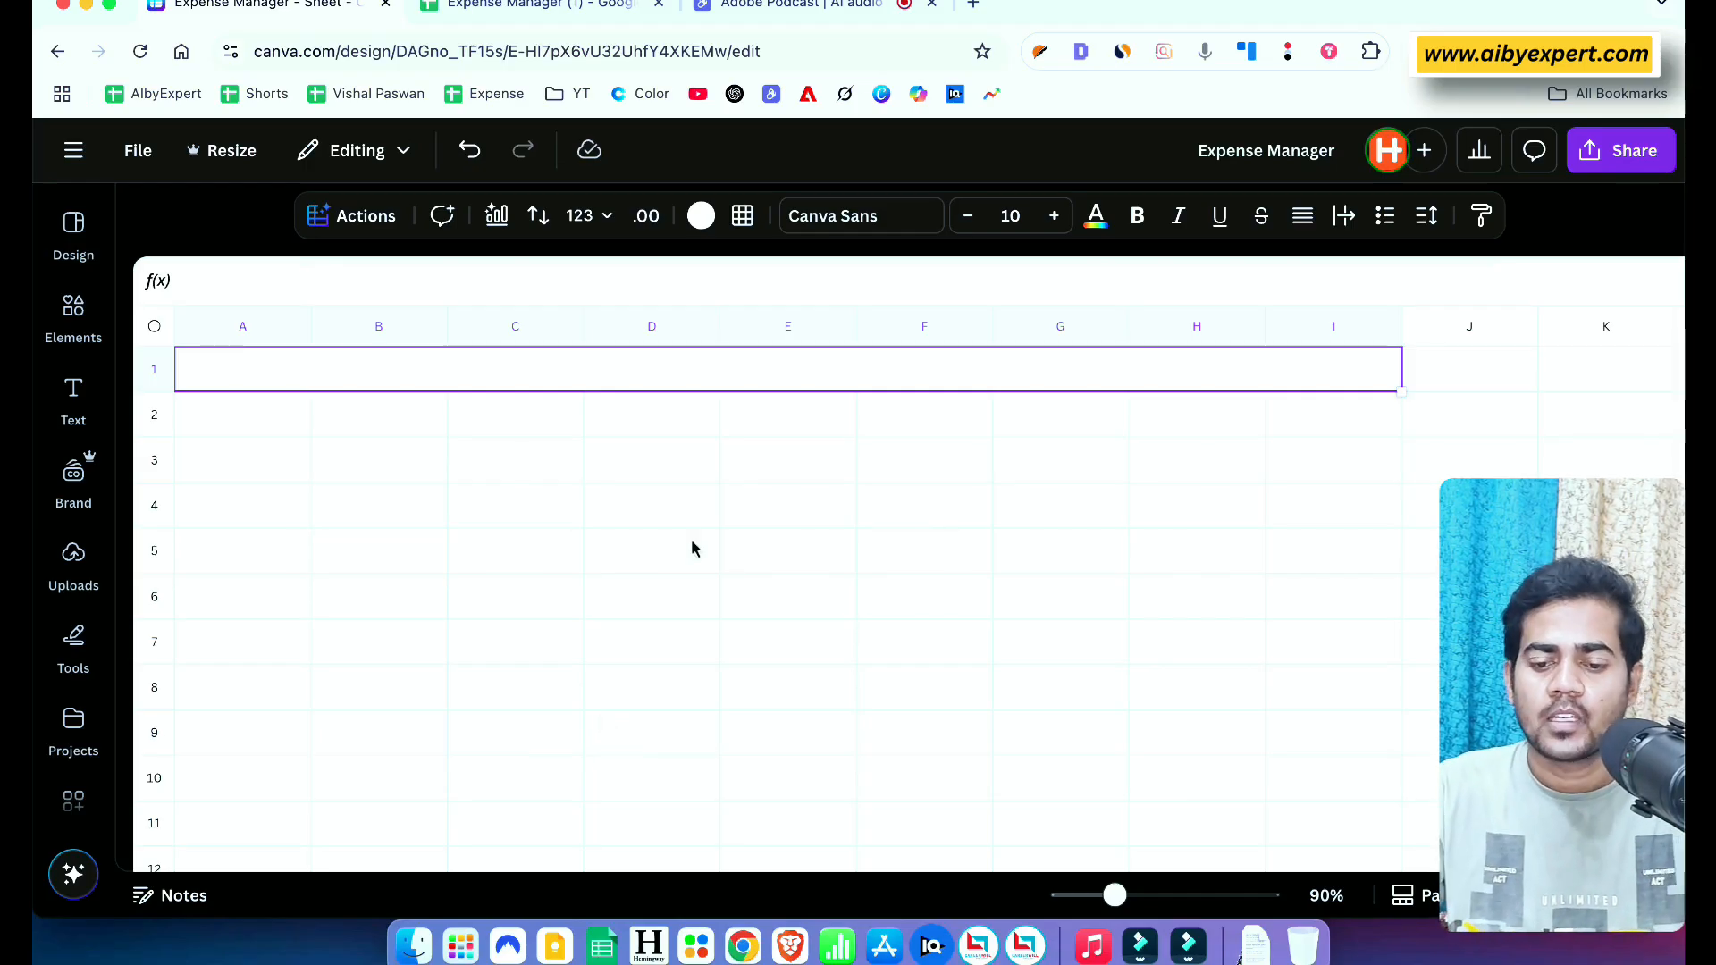
Enter the title "Expense Manager" in the merged row 1 cell and make the text bold
{"action": "double_click", "coordinate": [858, 366]}
{"action": "type", "text": "Expense Manager"}
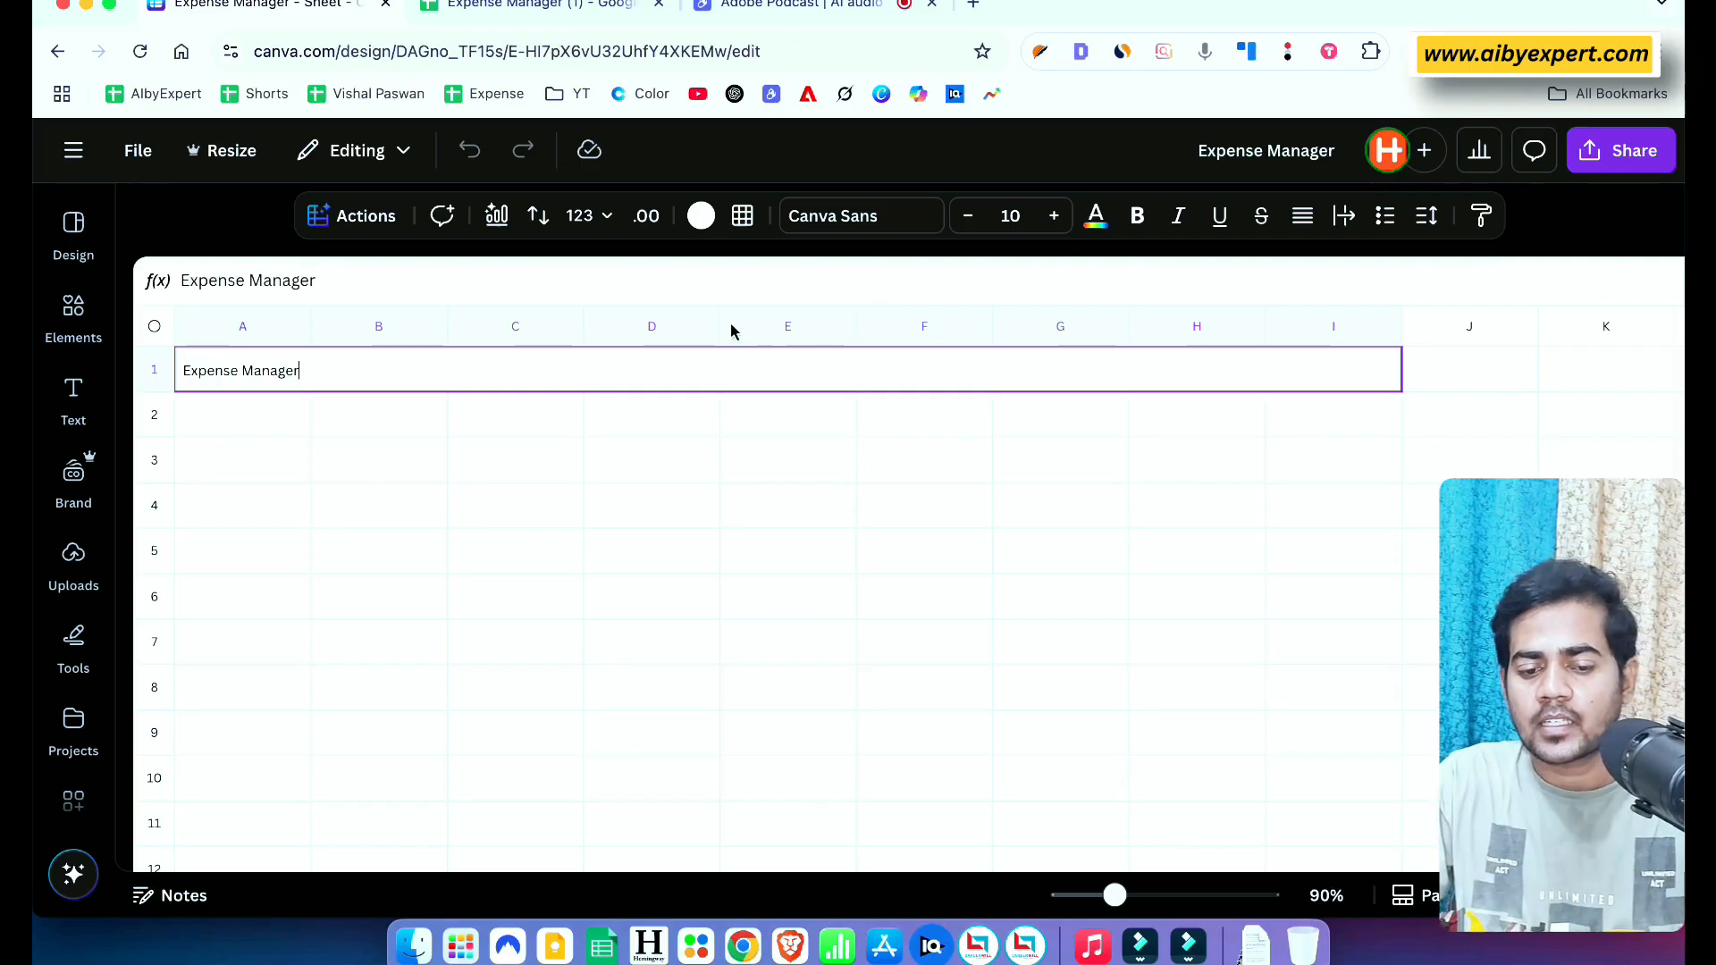
{"action": "left_click_drag", "start_coordinate": [304, 370], "coordinate": [181, 382]}
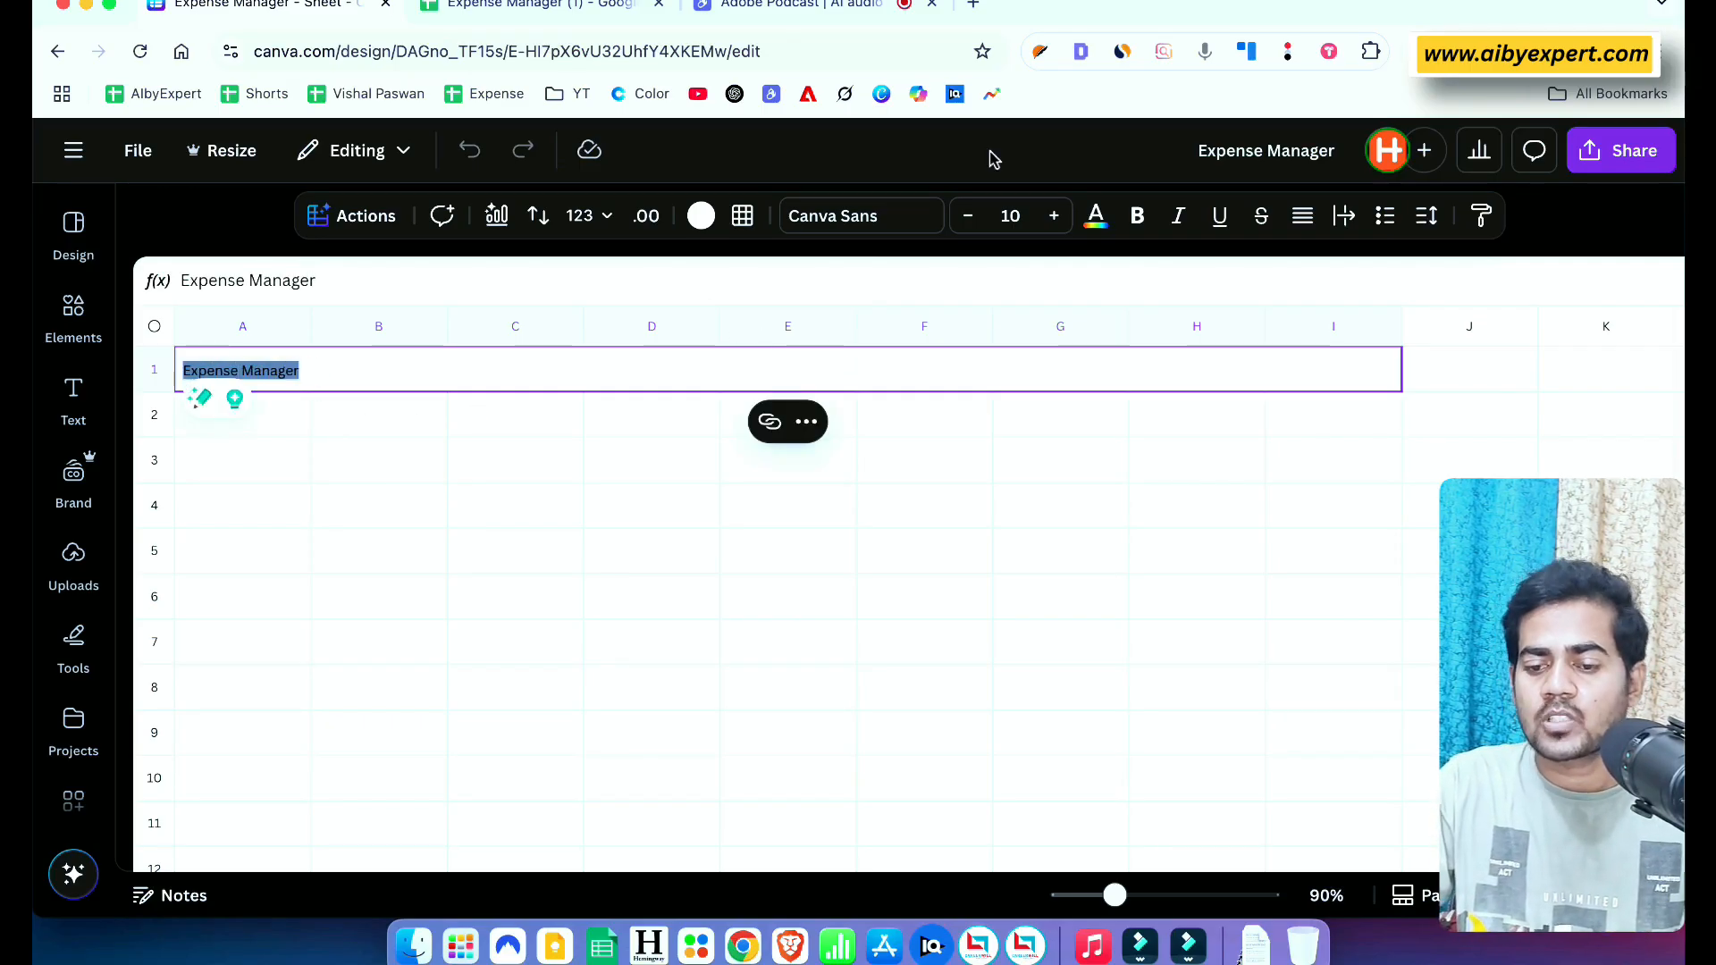
{"action": "left_click", "coordinate": [1143, 219]}
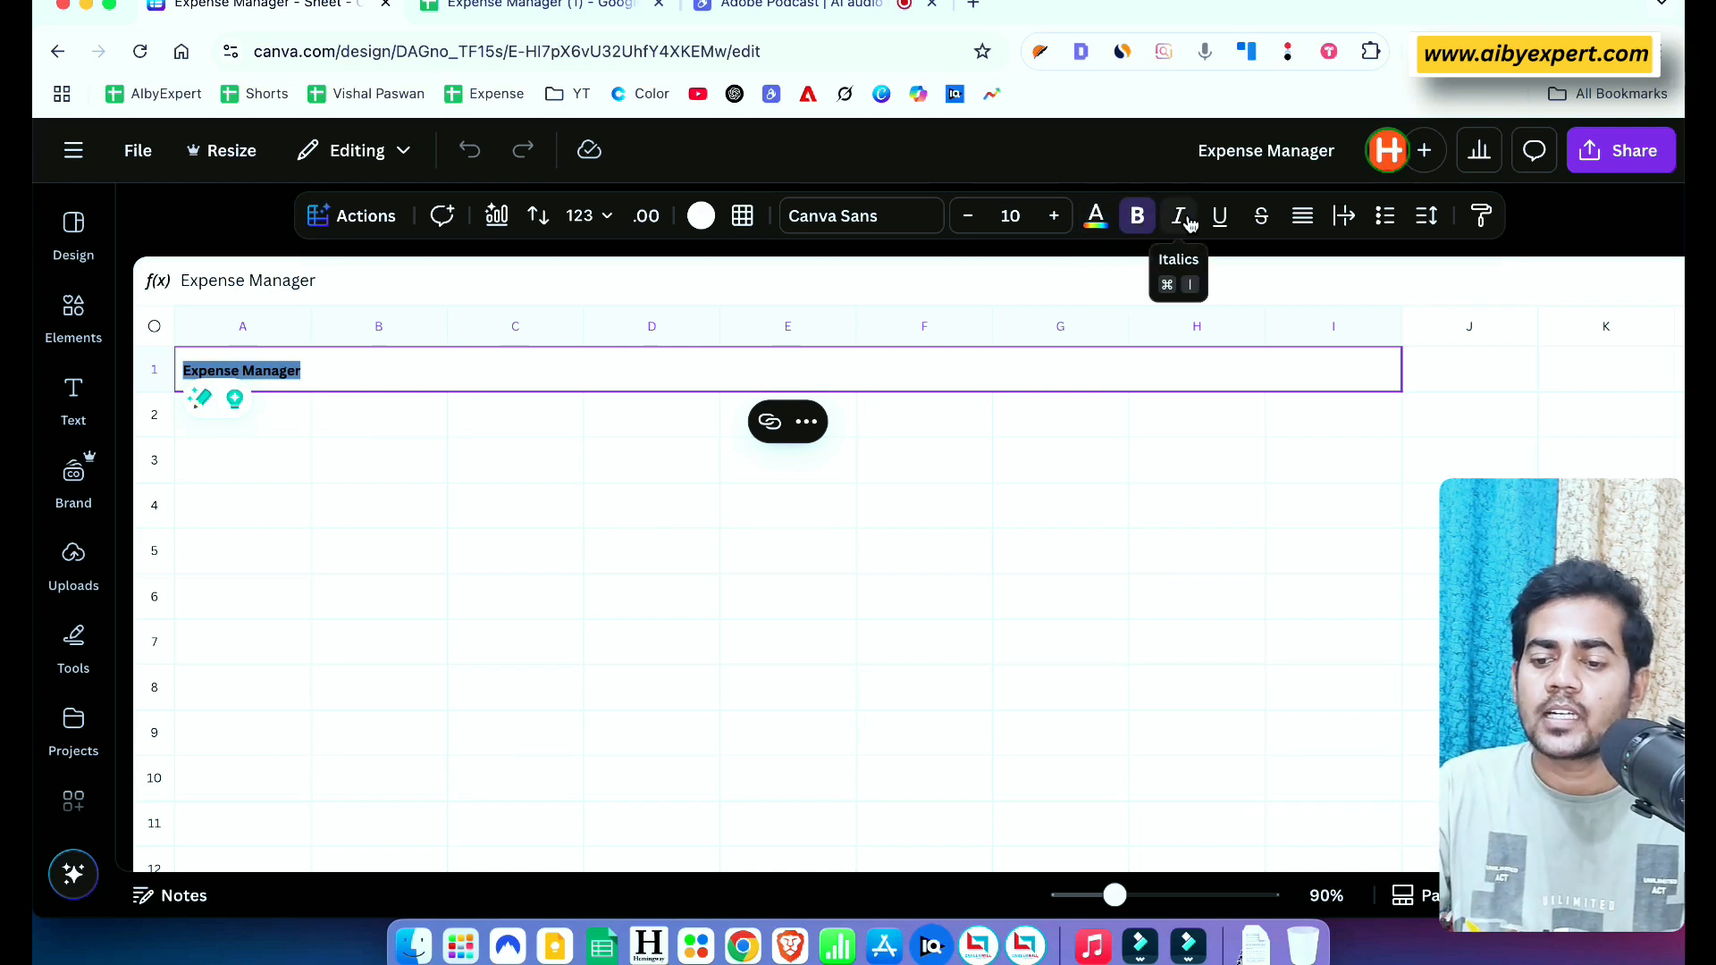
{"action": "left_click", "coordinate": [1189, 222]}
{"action": "left_click", "coordinate": [1208, 225]}
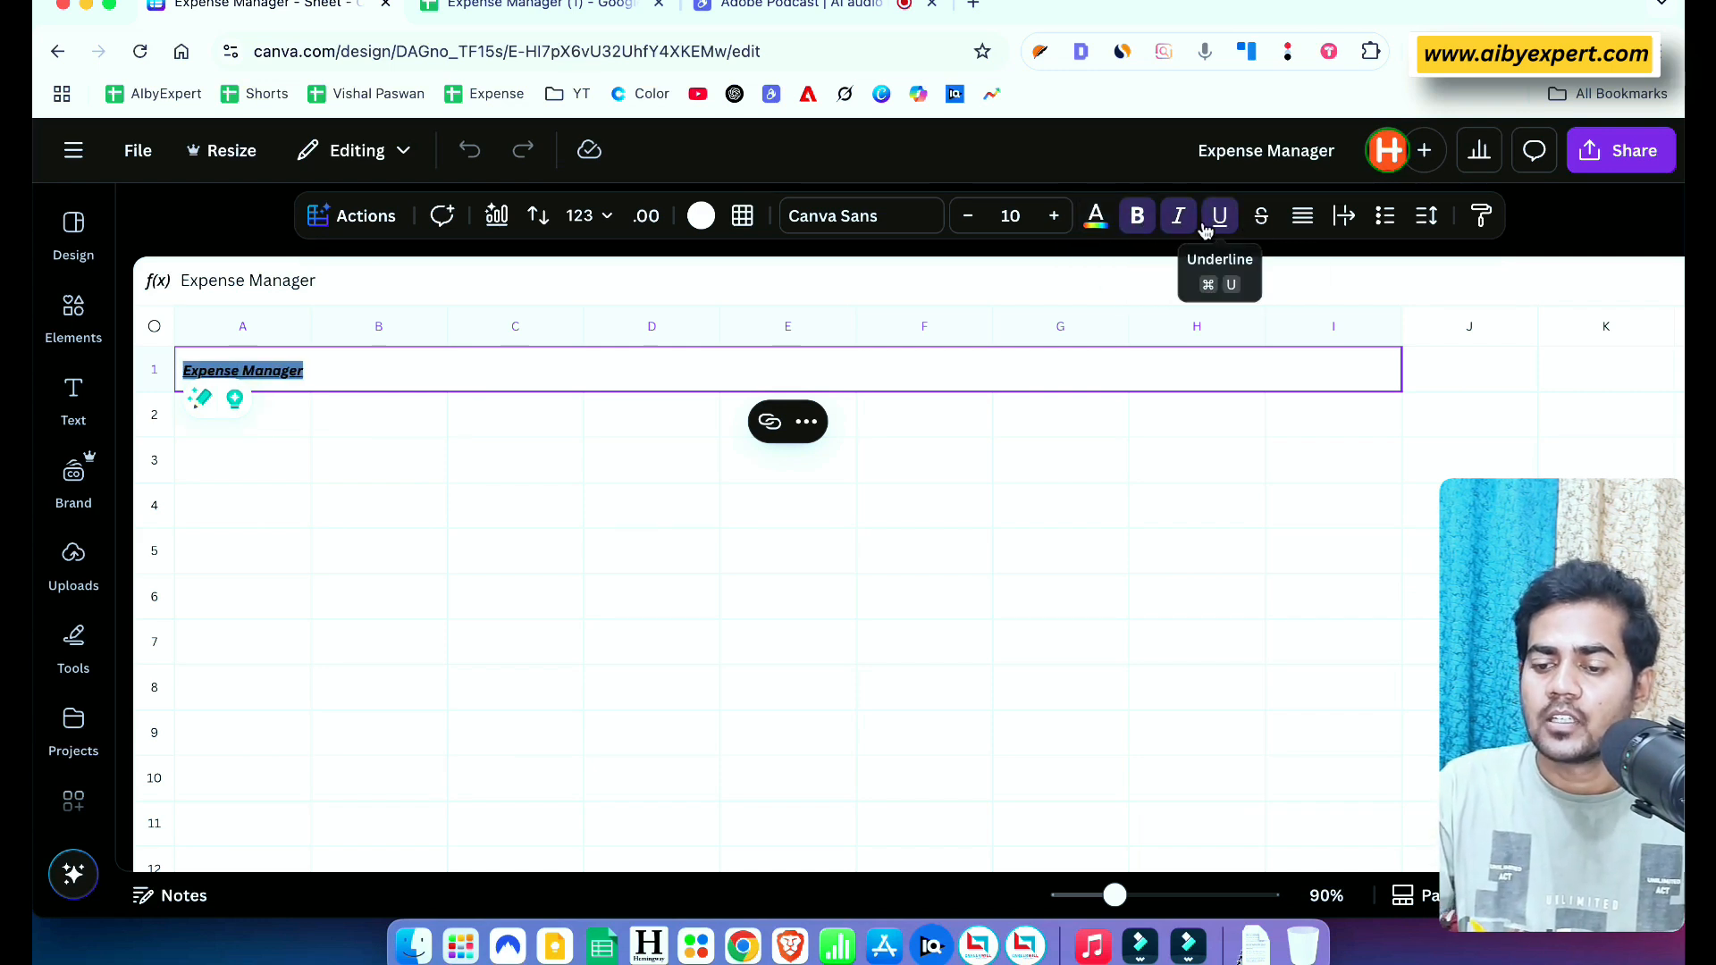
{"action": "left_click", "coordinate": [1217, 223]}
{"action": "left_click", "coordinate": [1178, 222]}
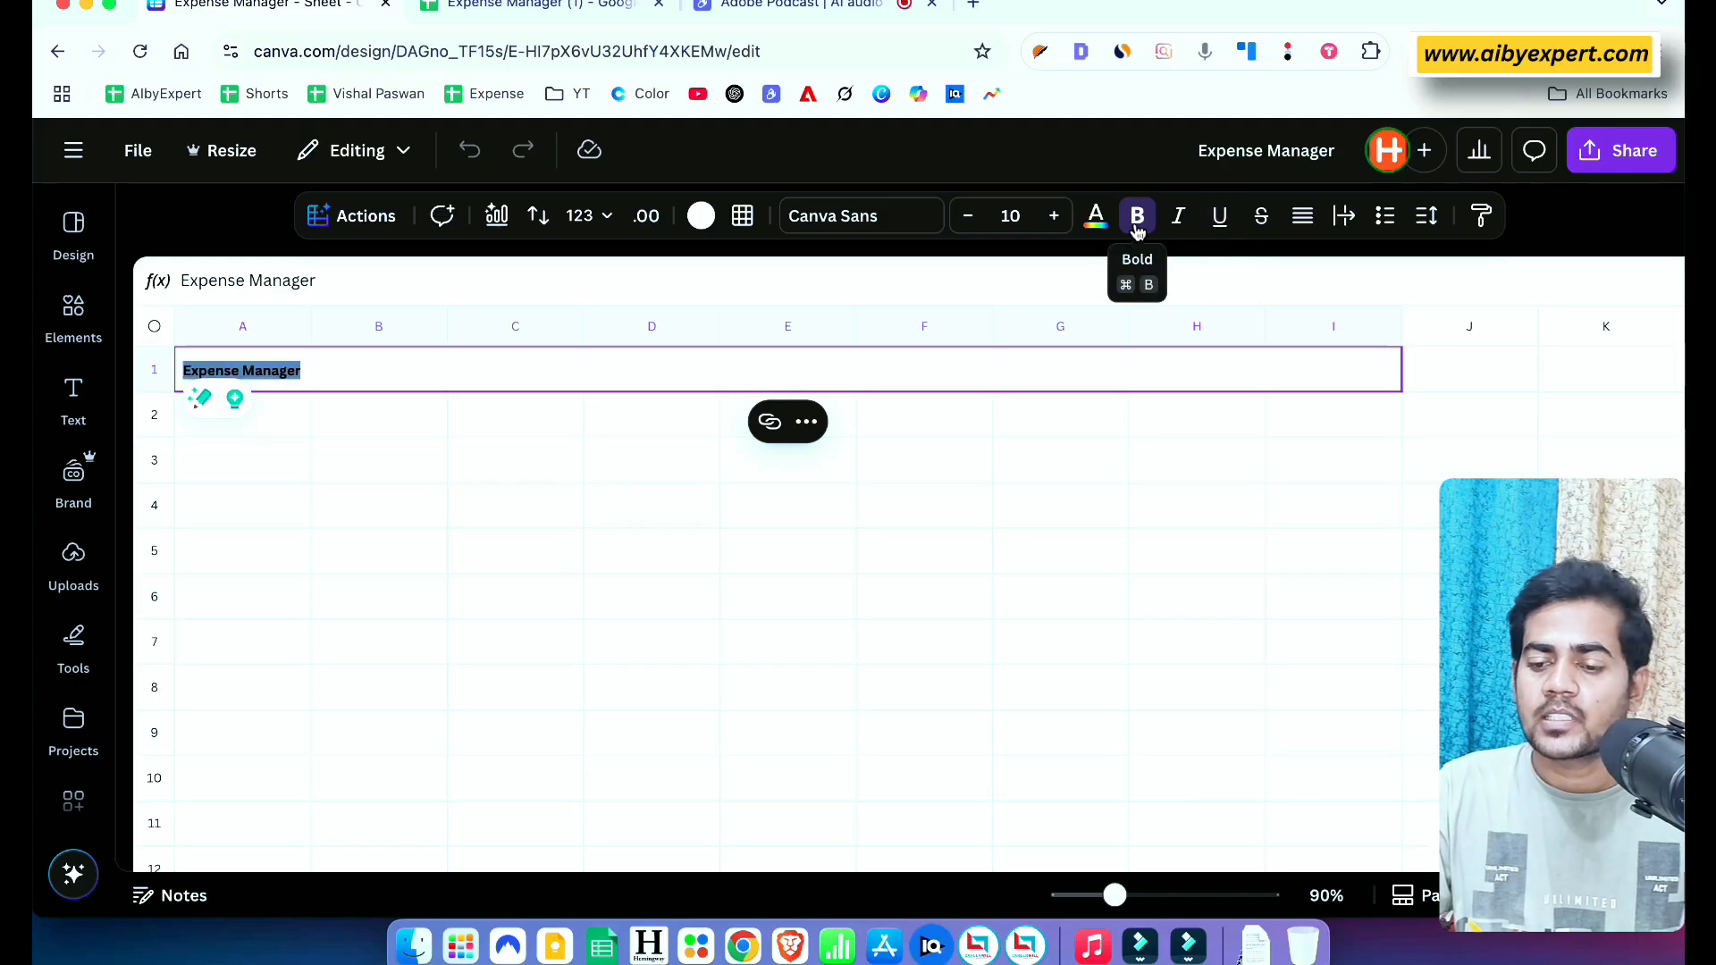
Set the "Expense Manager" title's font size to 14 and centre it in the merged cell
{"action": "left_click", "coordinate": [1056, 216]}
{"action": "left_click", "coordinate": [1056, 216]}
{"action": "left_click", "coordinate": [1056, 216]}
{"action": "left_click", "coordinate": [1056, 216]}
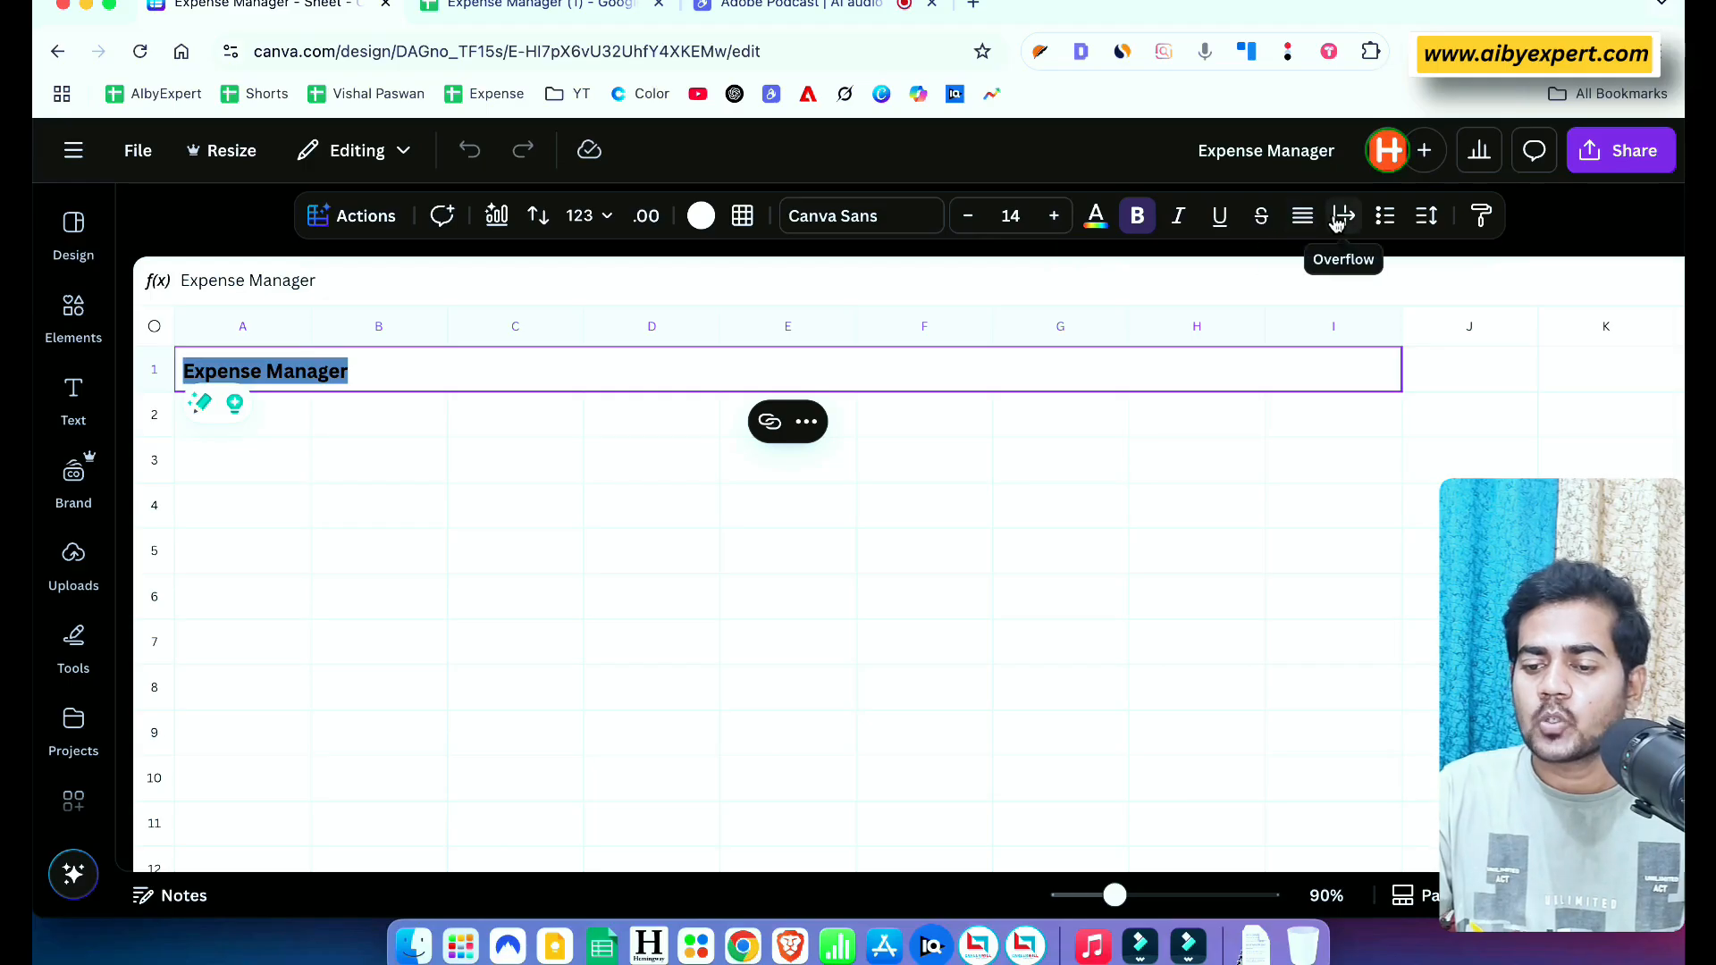
{"action": "left_click", "coordinate": [977, 376]}
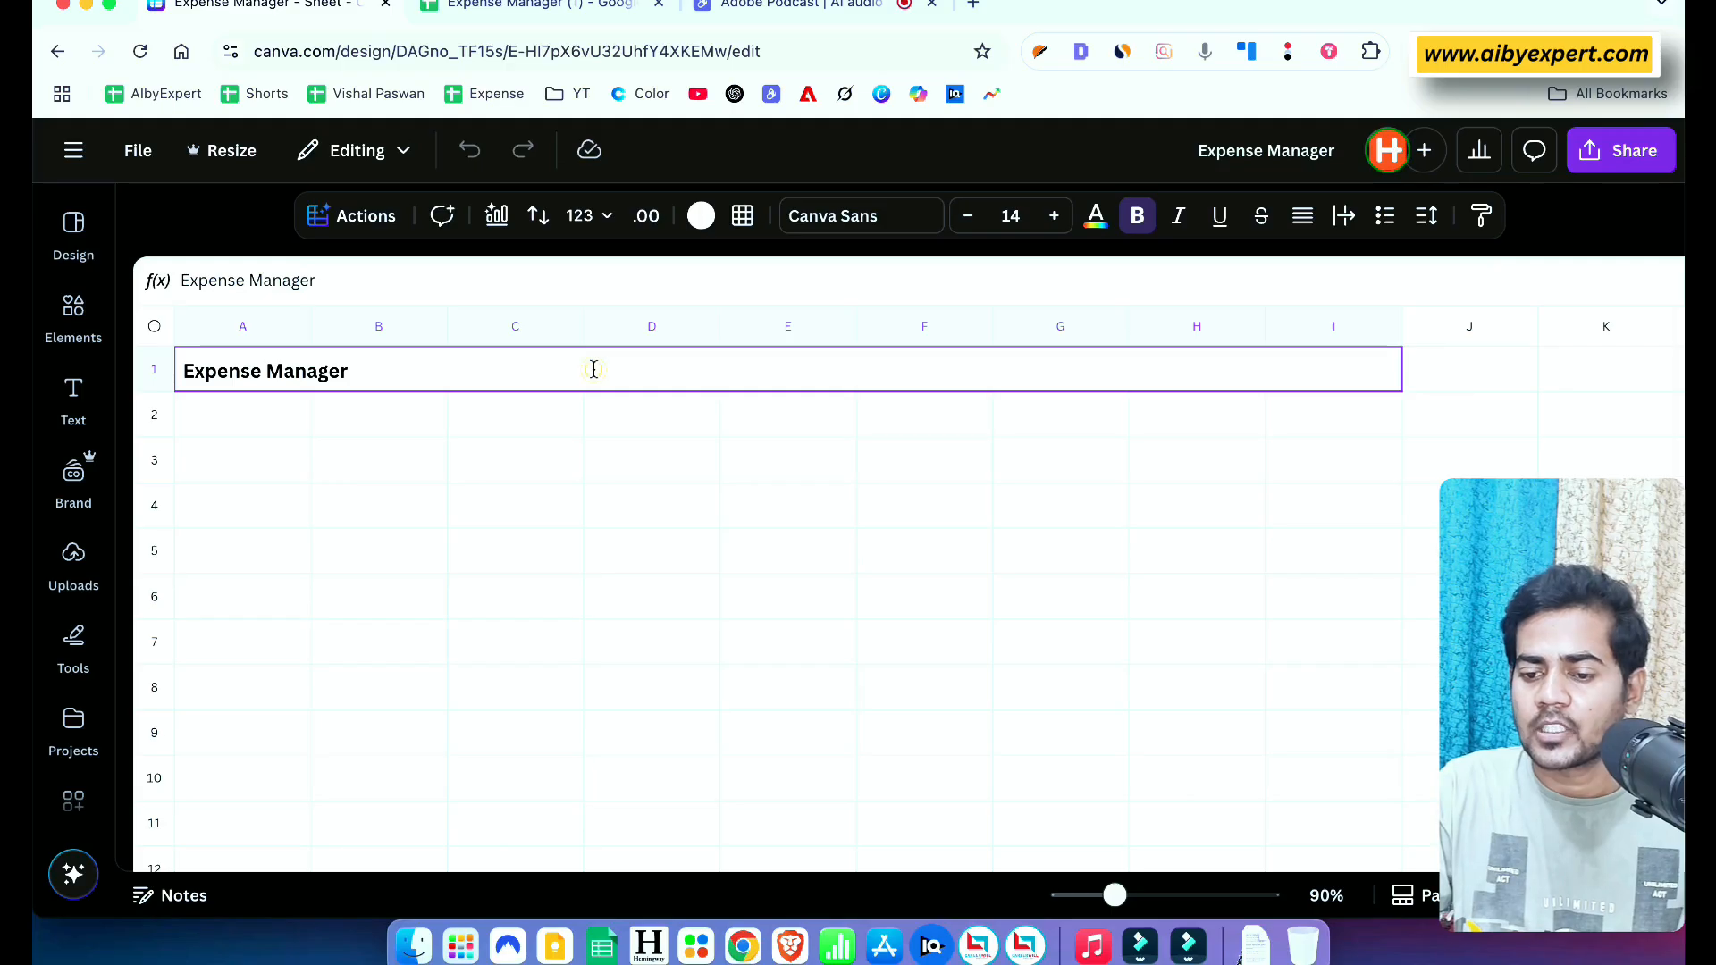
{"action": "left_click", "coordinate": [1305, 215]}
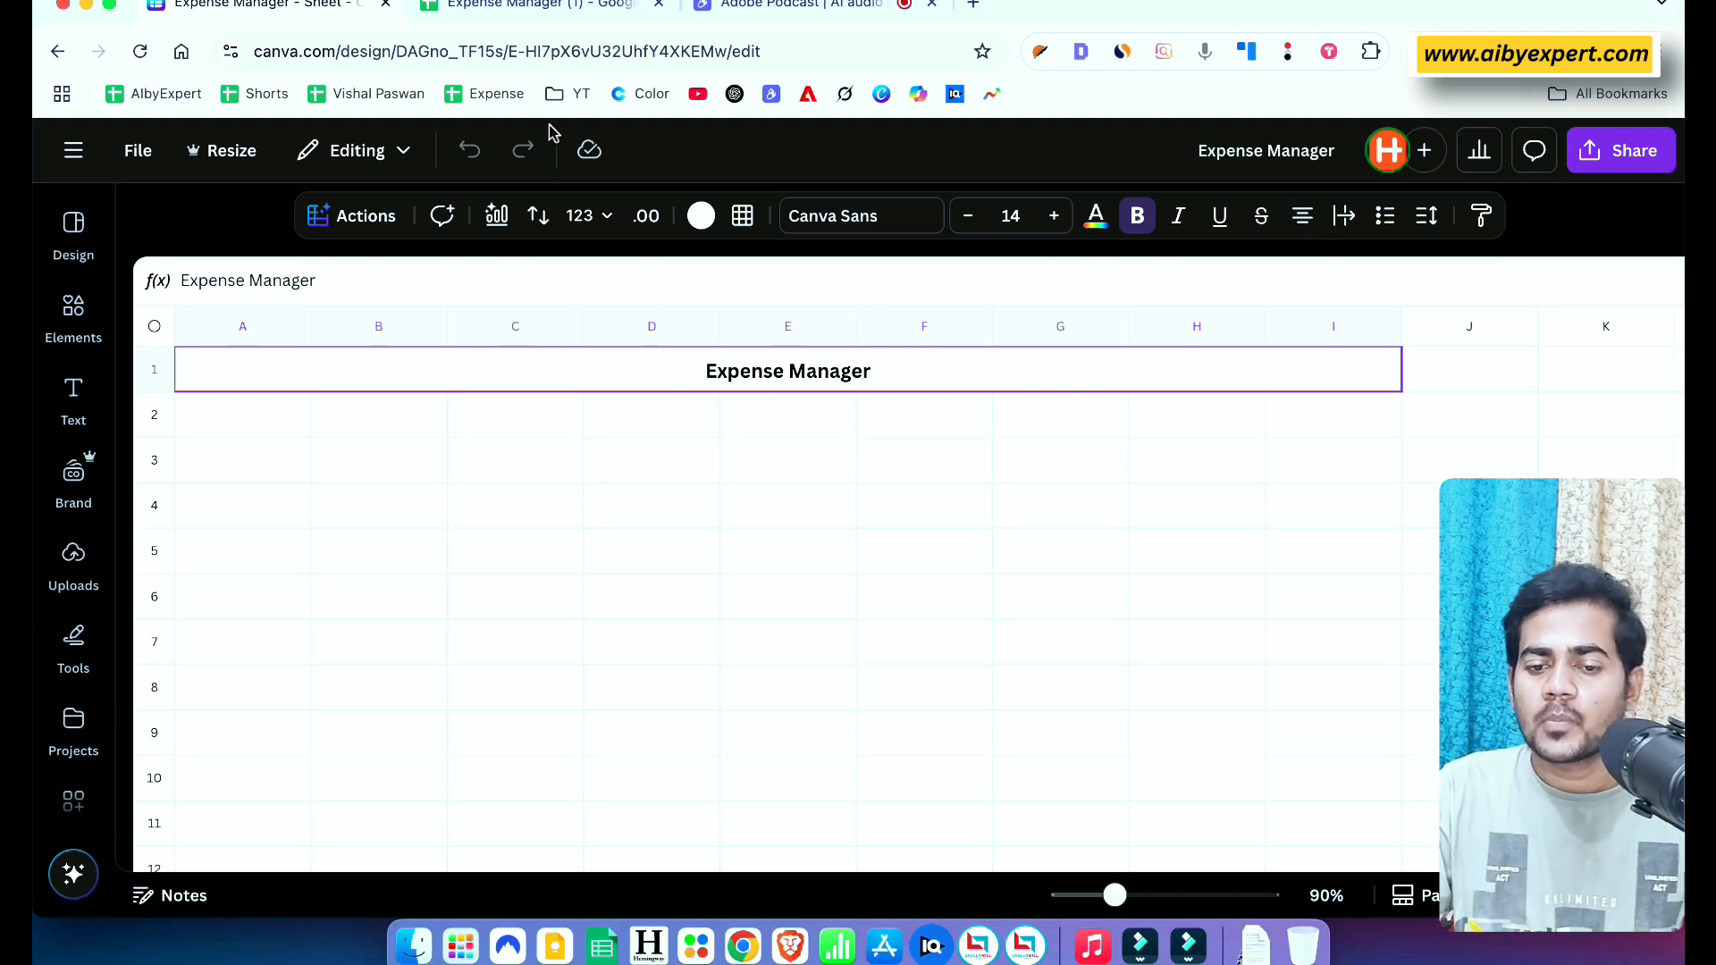
Check the title's fill in Google Sheets and give the Canva title cell the same yellow background
{"action": "left_click", "coordinate": [537, 6]}
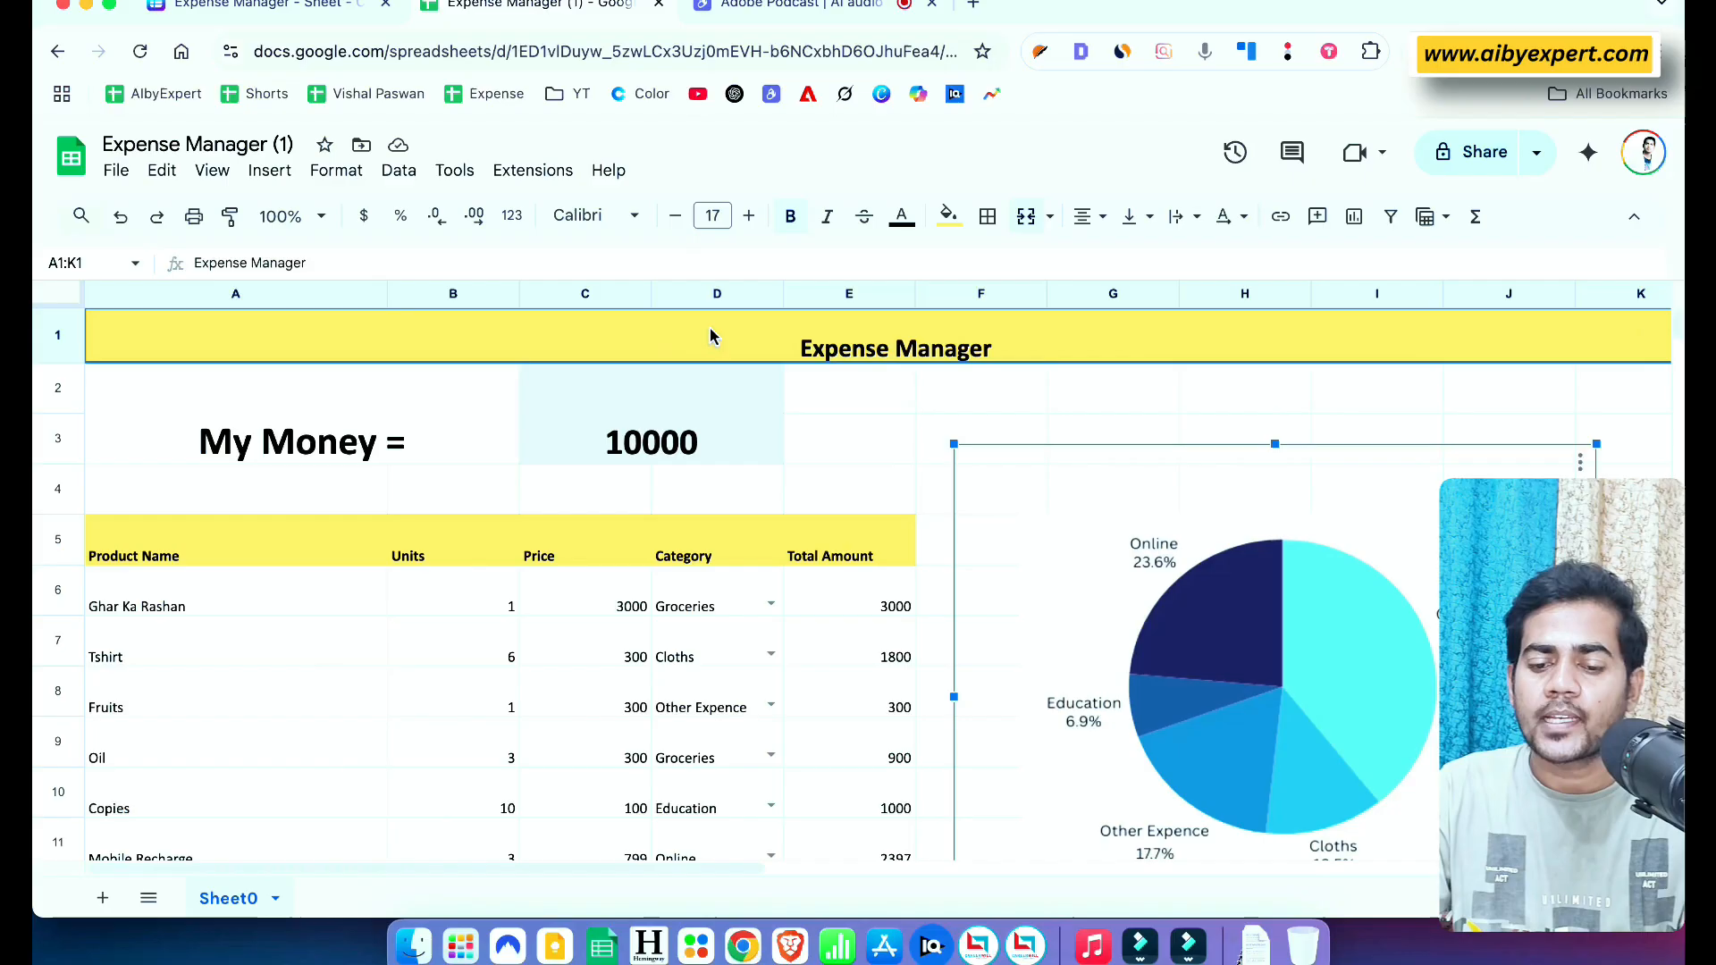
{"action": "left_click", "coordinate": [327, 18]}
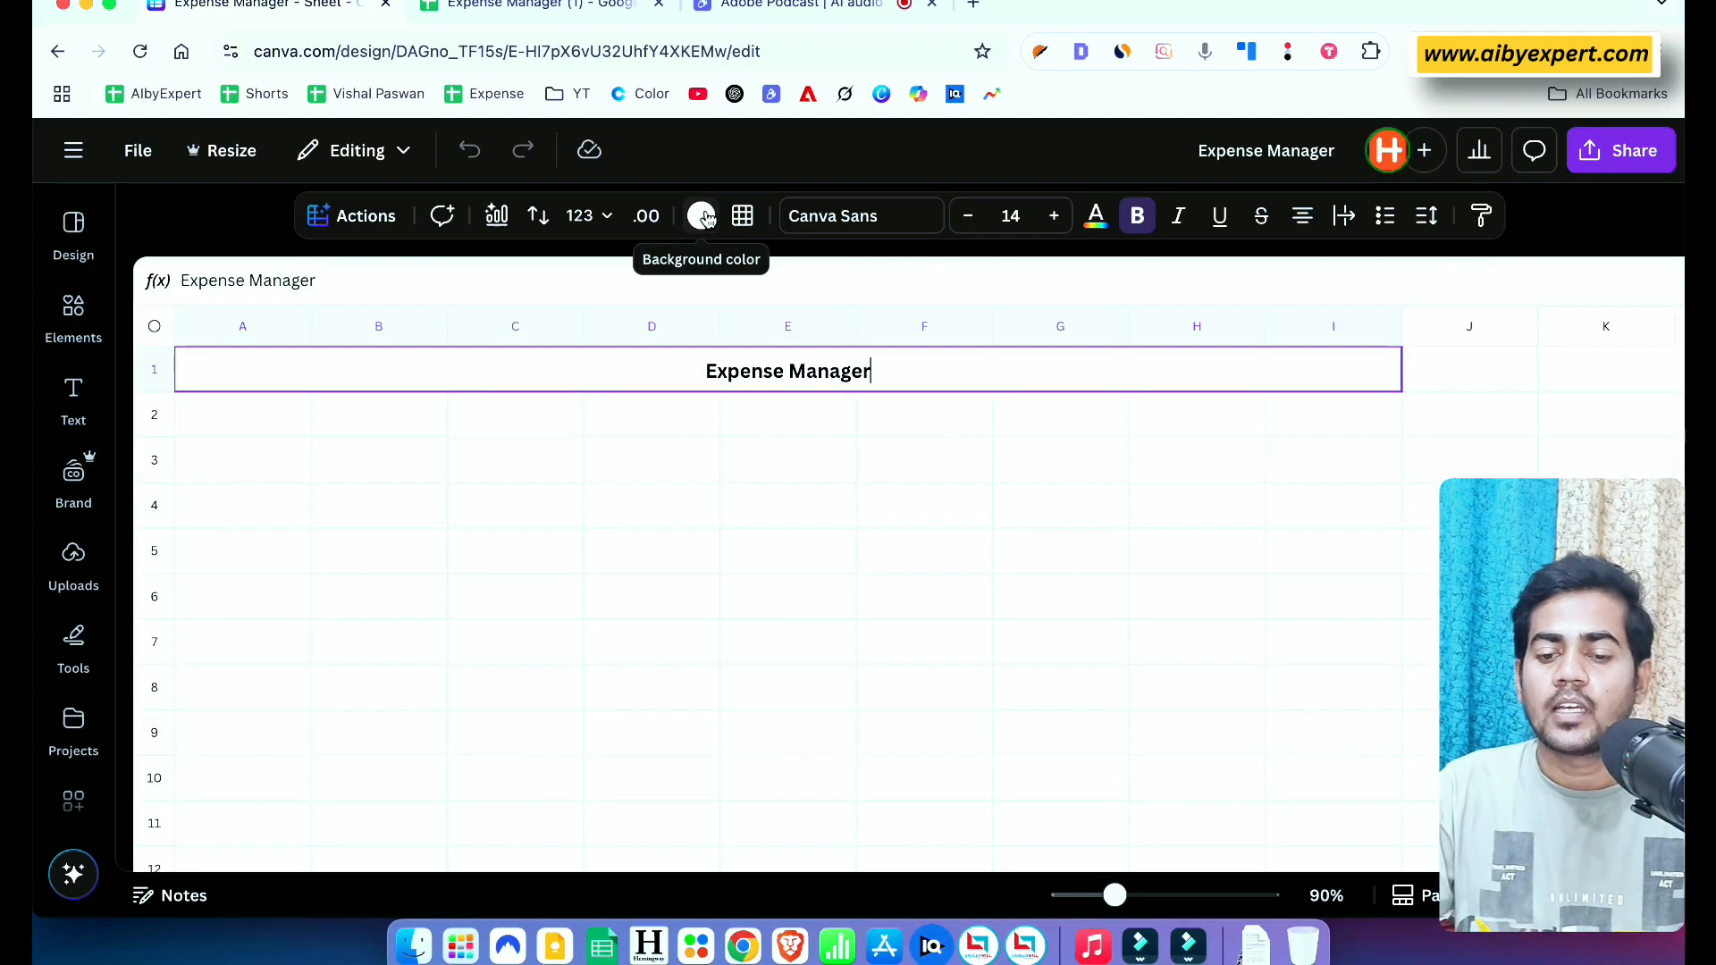
{"action": "left_click", "coordinate": [703, 217]}
{"action": "scroll", "coordinate": [367, 760], "scroll_direction": "down", "scroll_amount": 3}
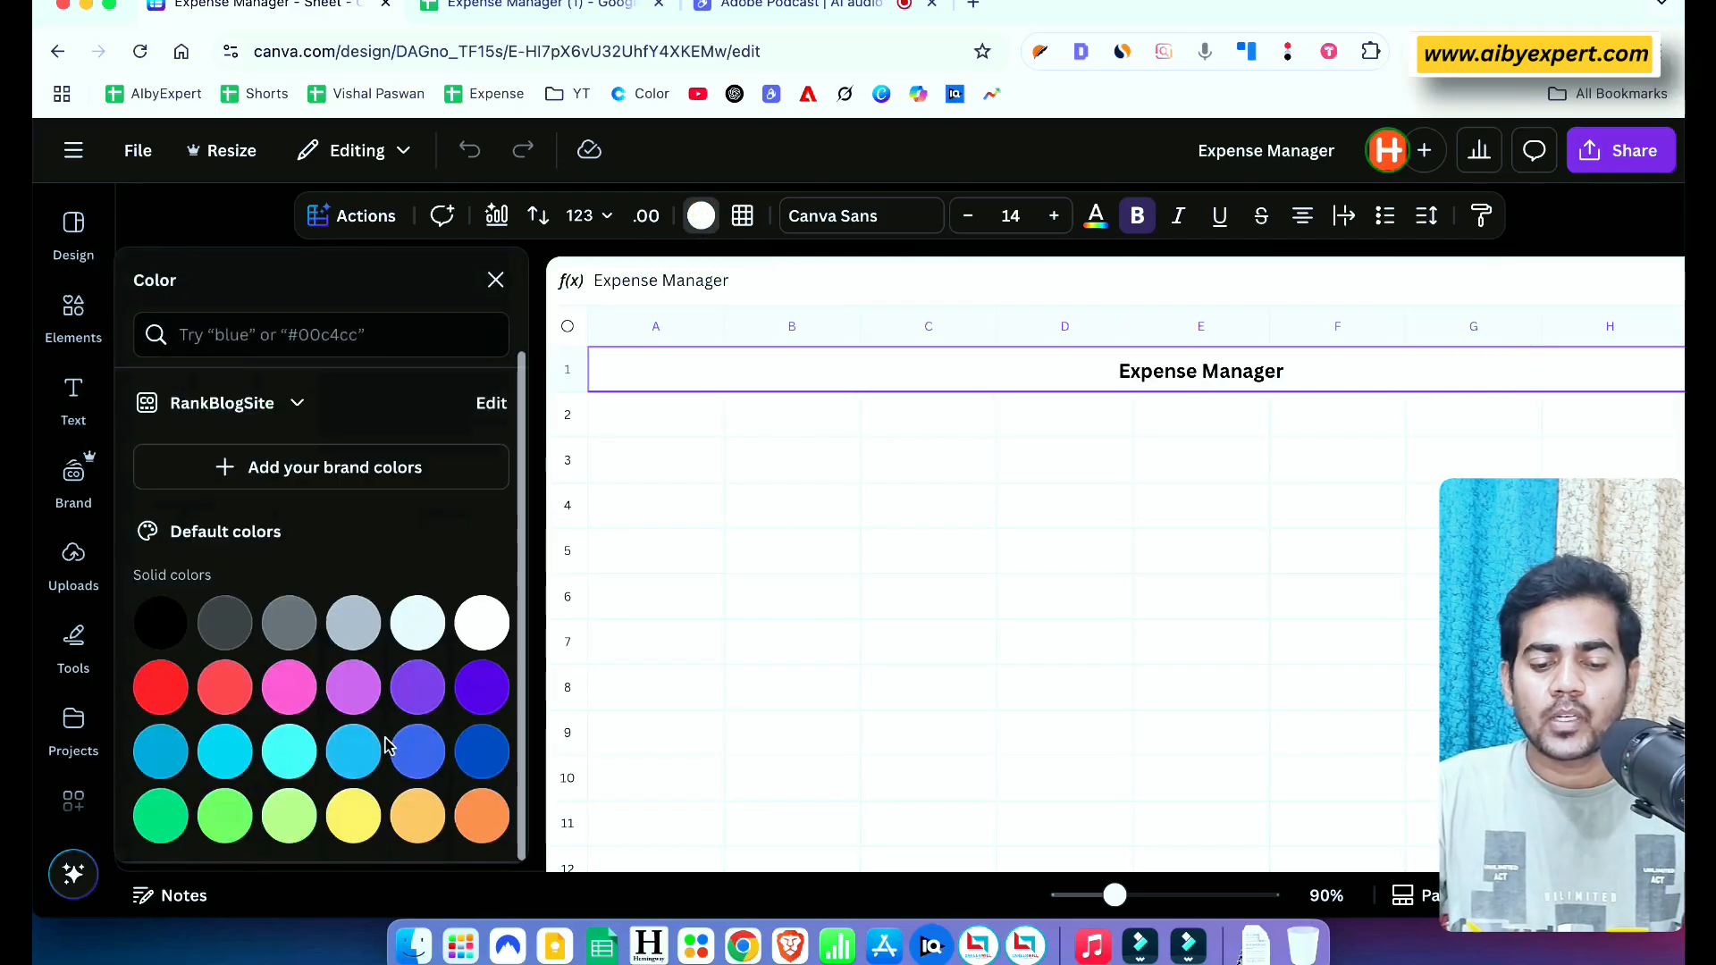
{"action": "left_click", "coordinate": [354, 816]}
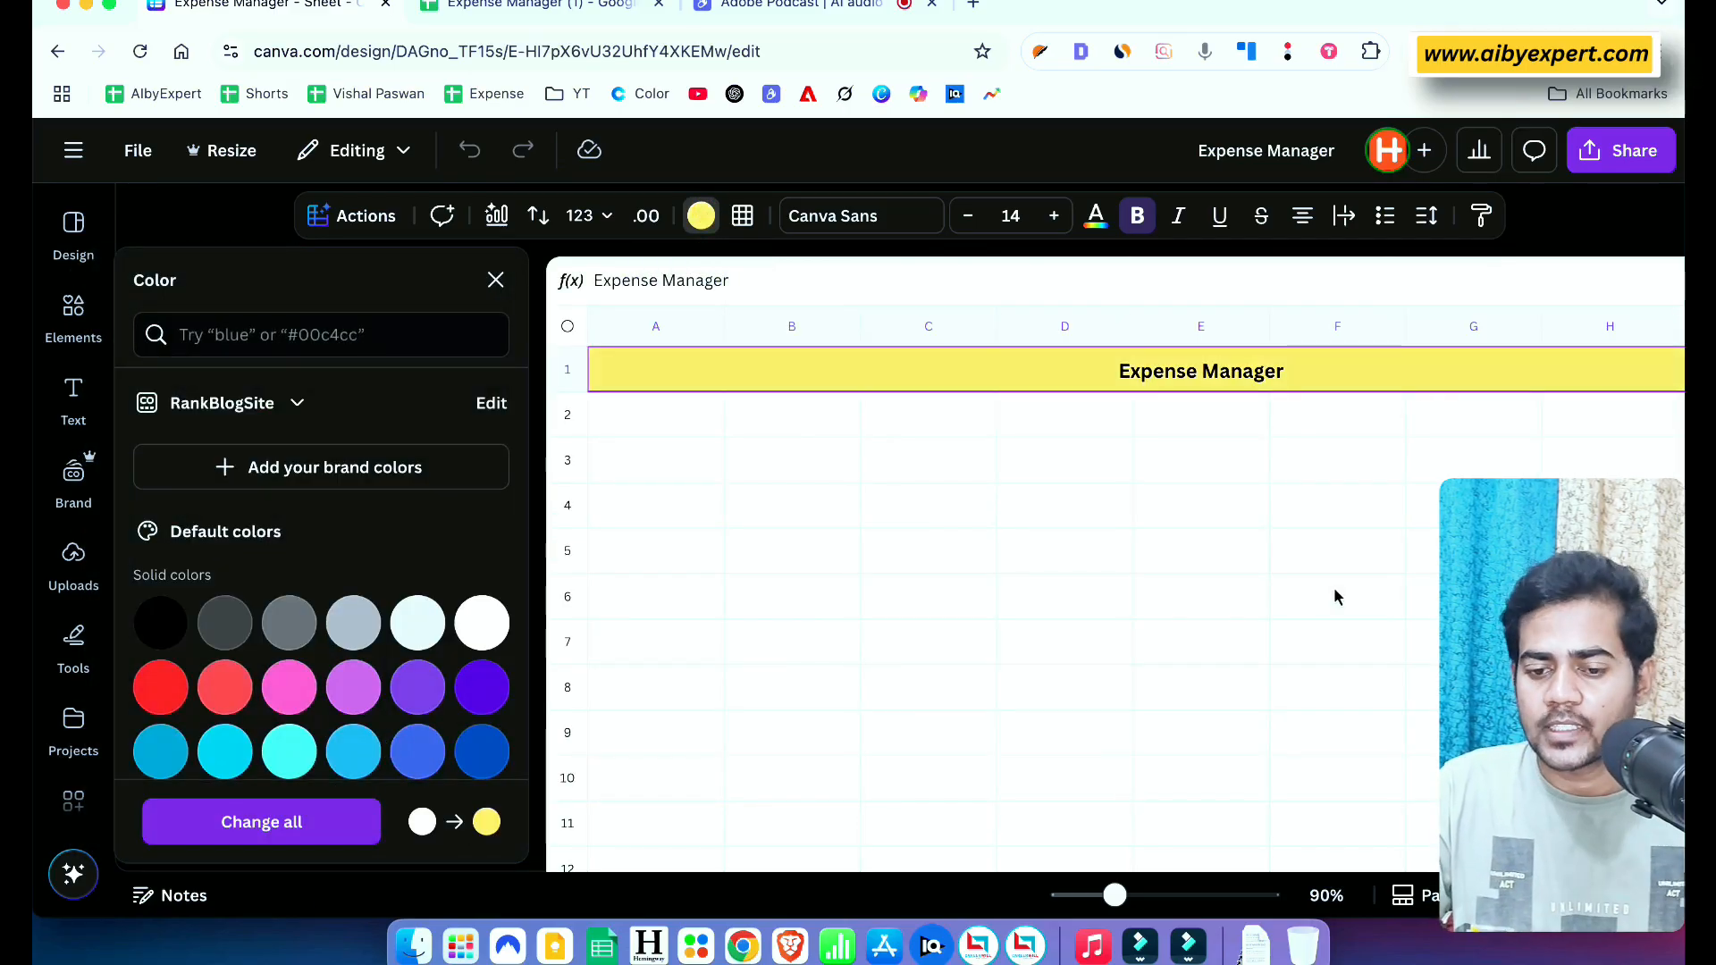
{"action": "left_click", "coordinate": [996, 280]}
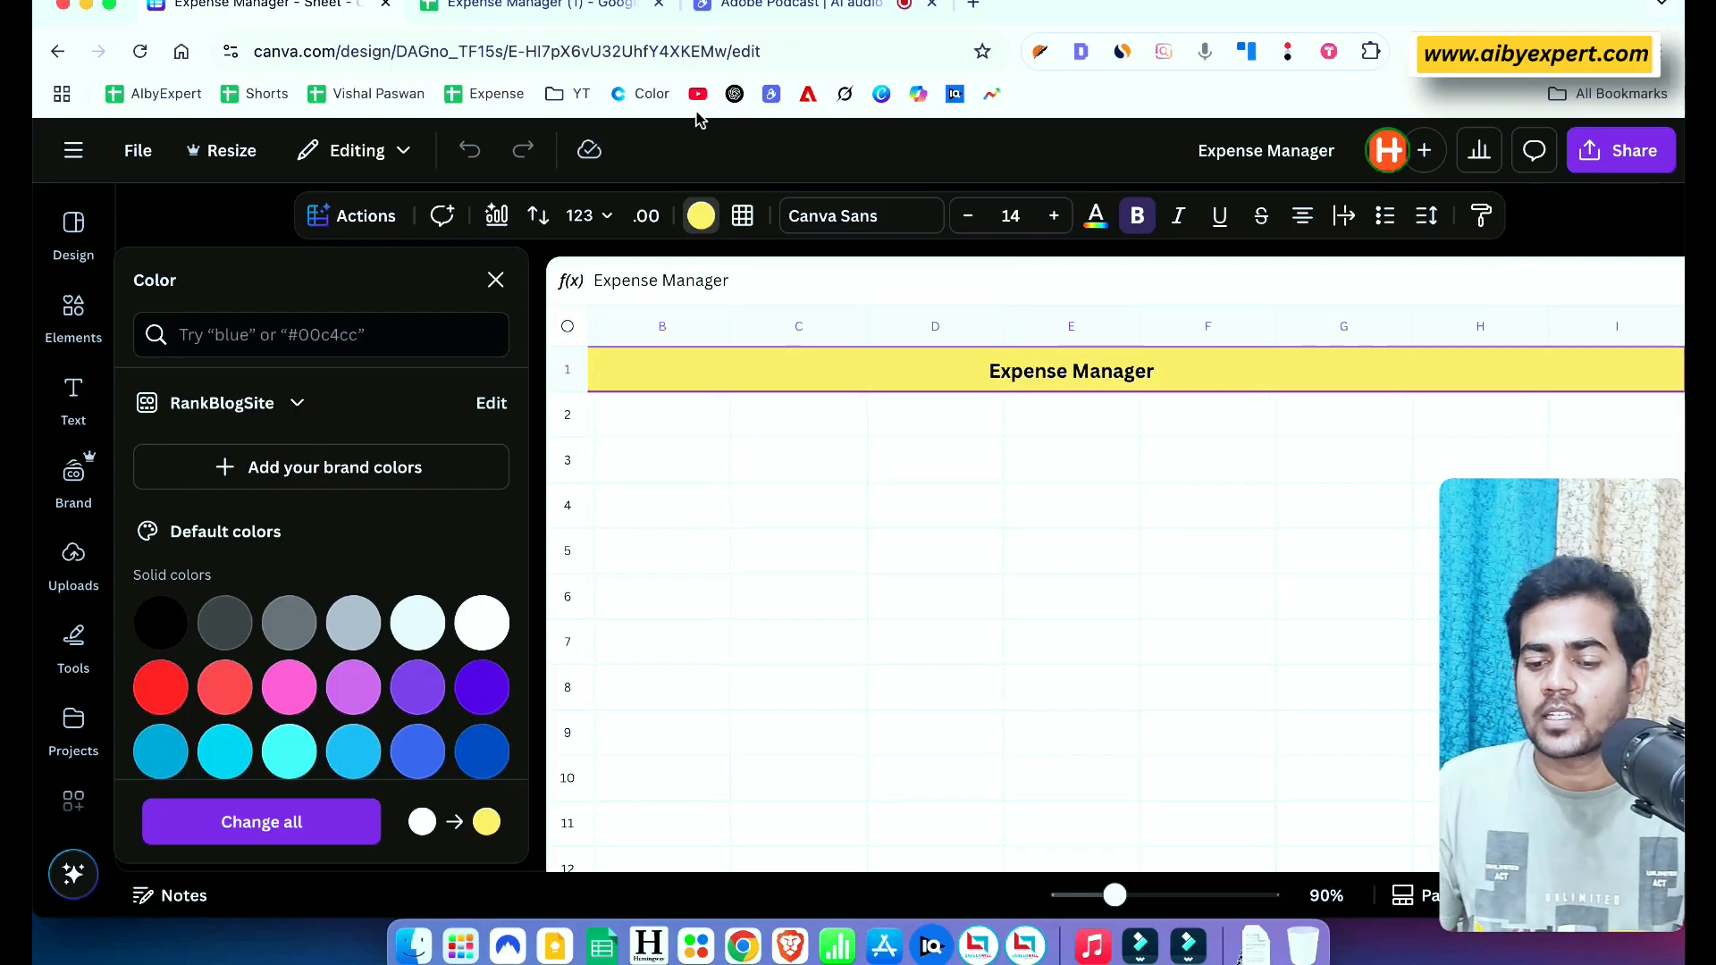
Check the My Money layout in Google Sheets, and in Canva merge cells A2:B3 and cells C2:D3 into two blocks
{"action": "left_click", "coordinate": [536, 7]}
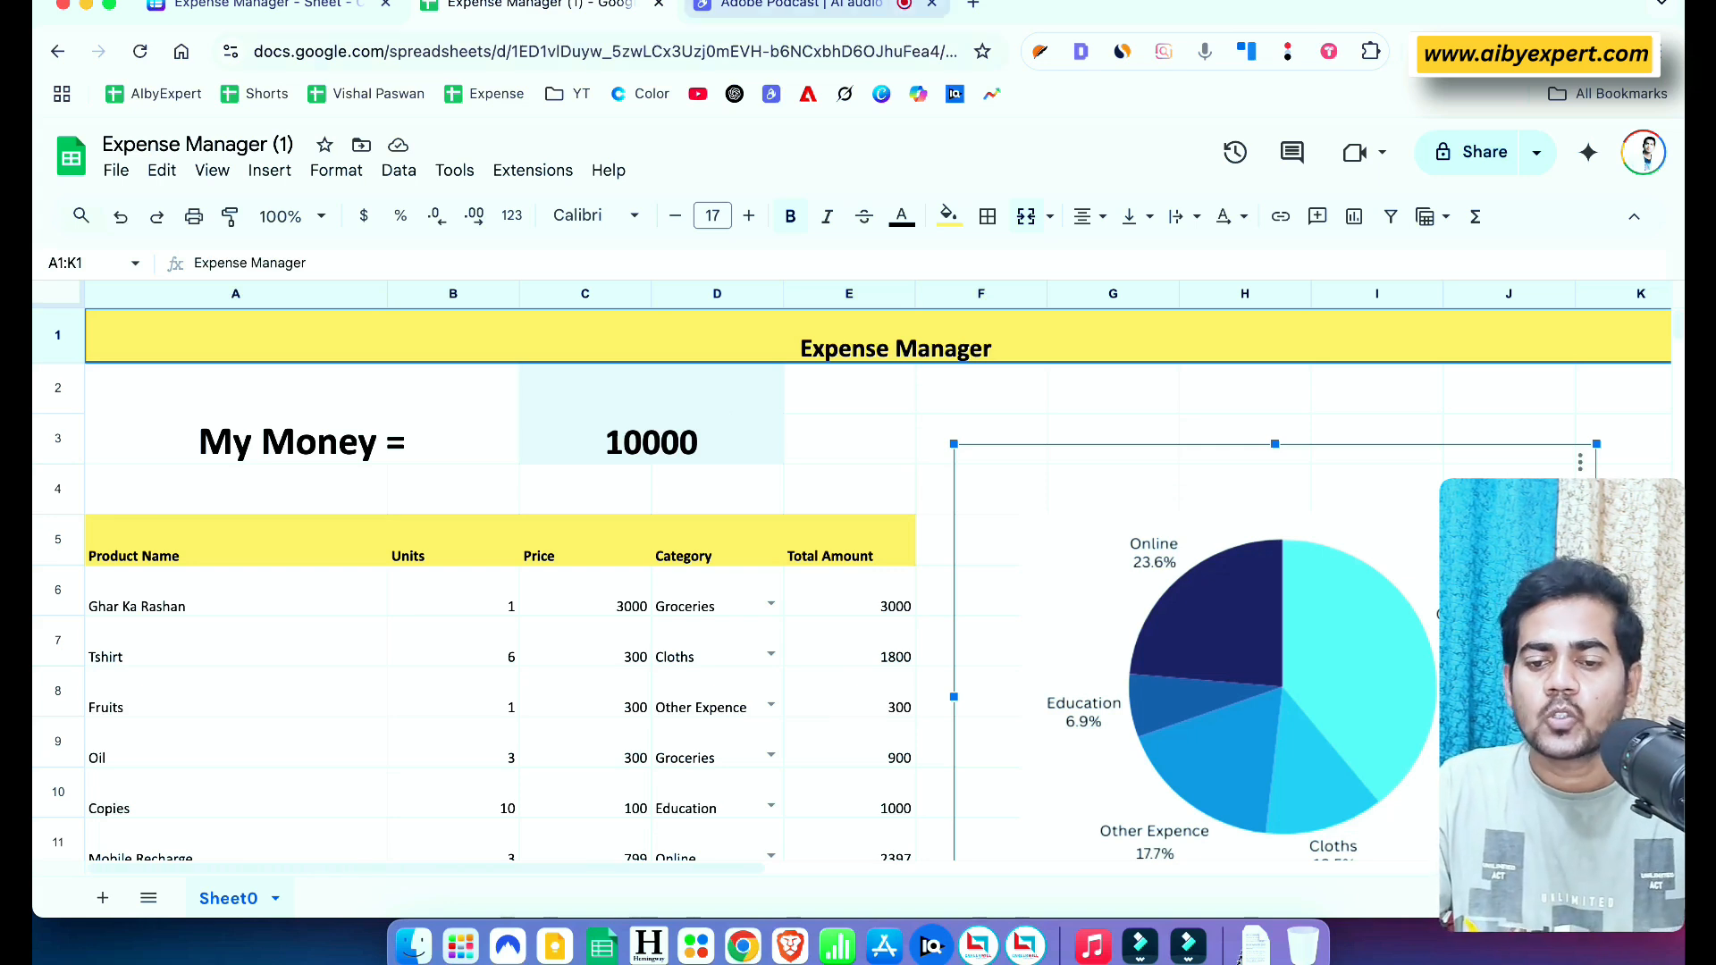
{"action": "left_click", "coordinate": [331, 3]}
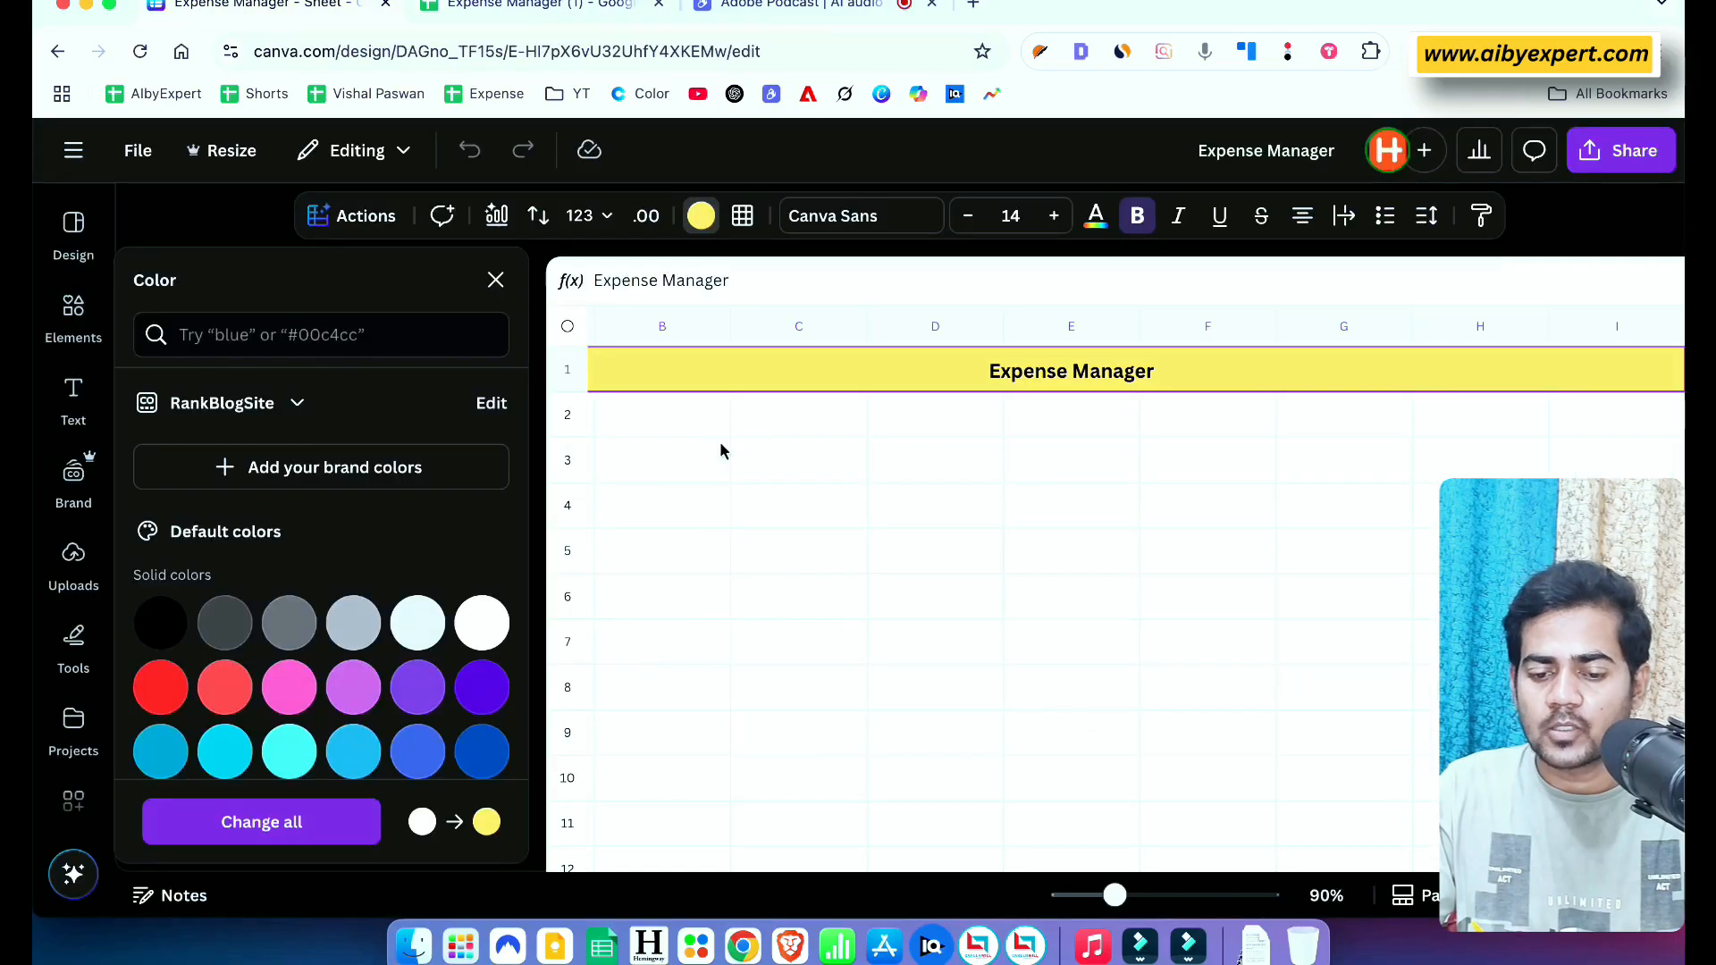
{"action": "scroll", "coordinate": [681, 426], "scroll_direction": "left", "scroll_amount": 2}
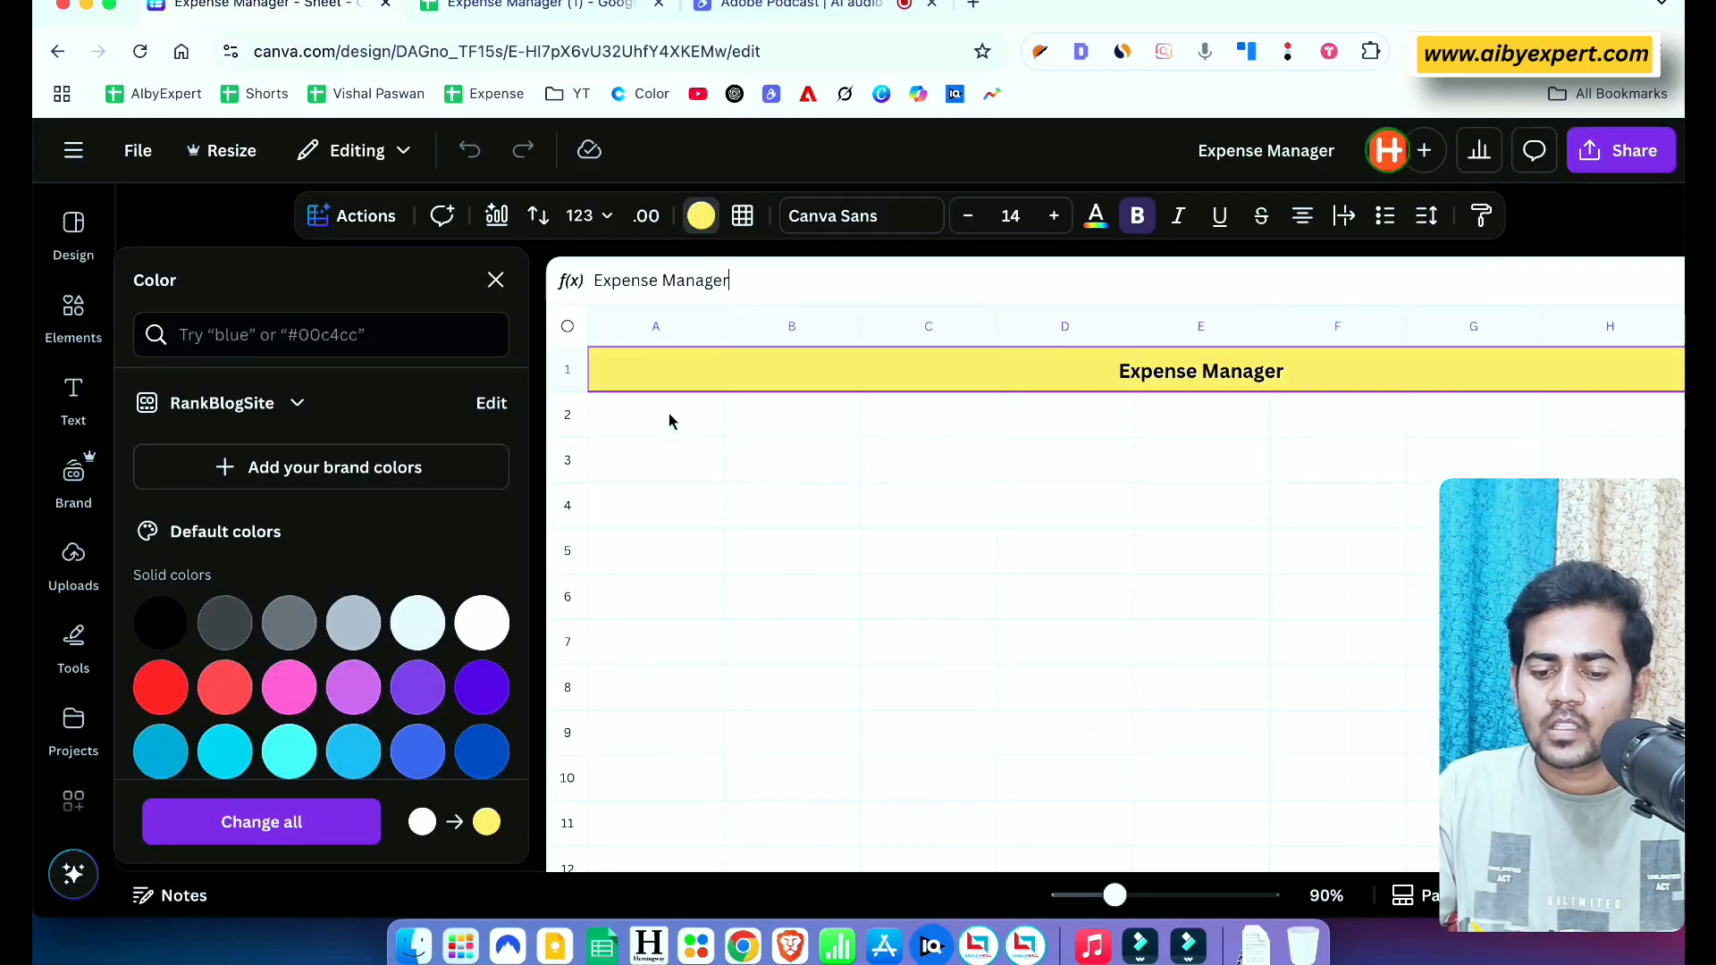
{"action": "left_click", "coordinate": [690, 424]}
{"action": "left_click_drag", "start_coordinate": [690, 424], "coordinate": [824, 458]}
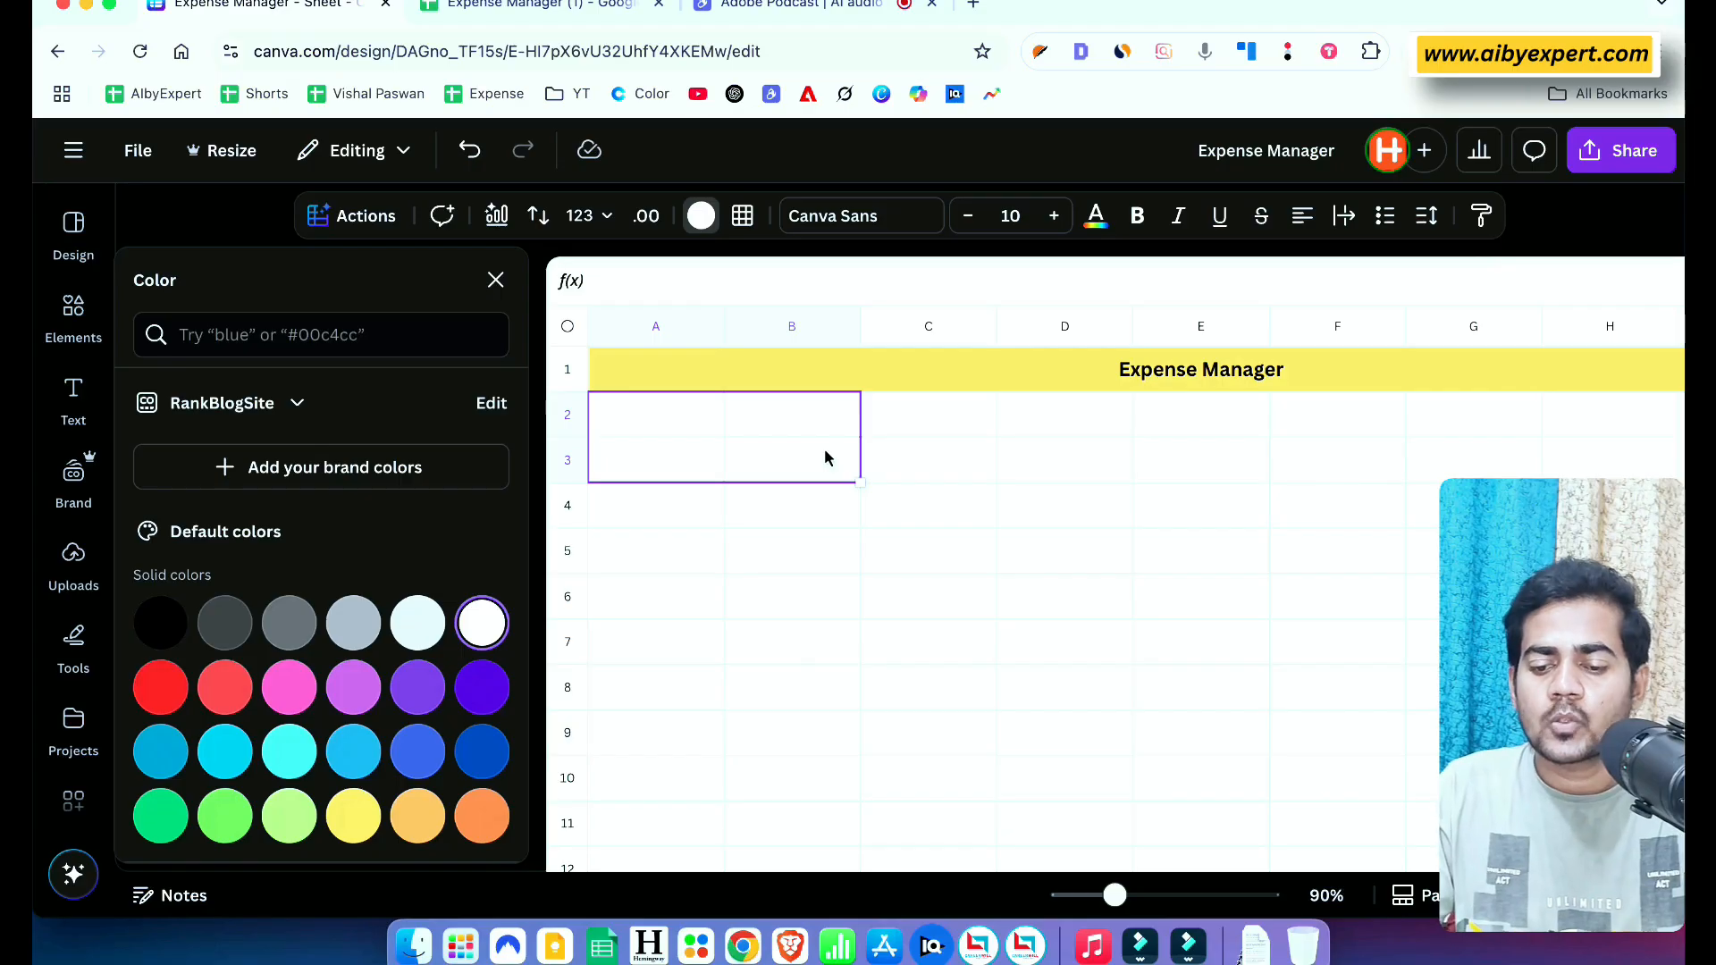
{"action": "right_click", "coordinate": [824, 458]}
{"action": "left_click", "coordinate": [964, 697]}
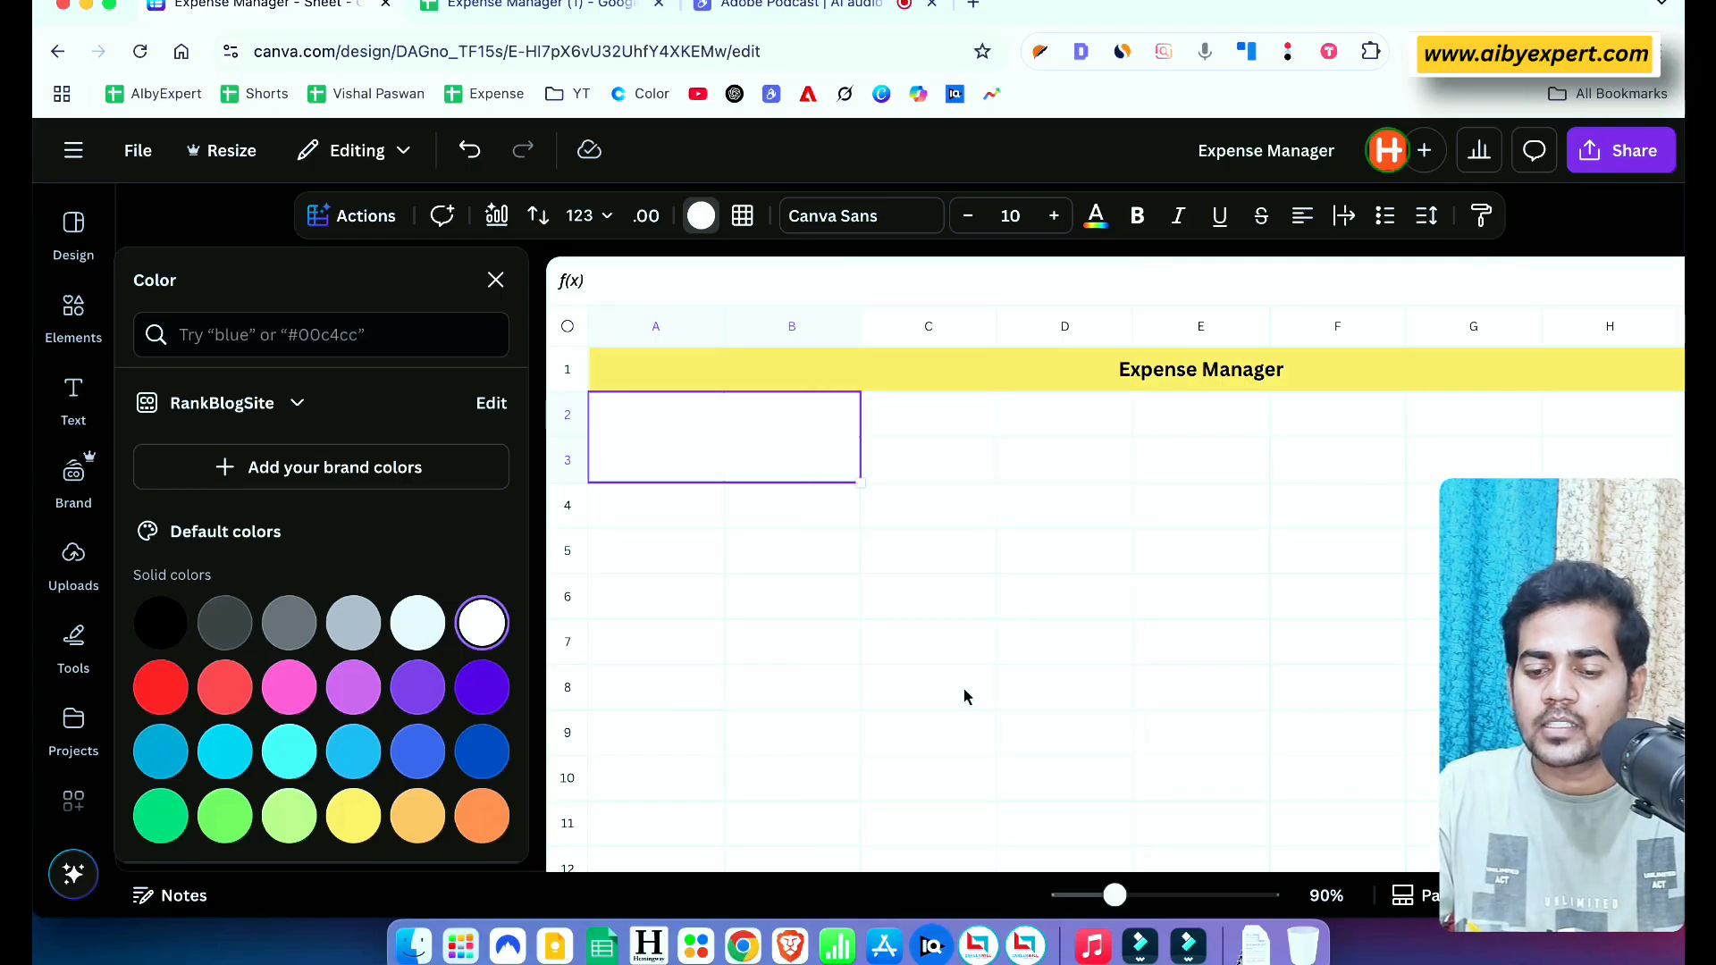
{"action": "left_click_drag", "start_coordinate": [909, 402], "coordinate": [1073, 473]}
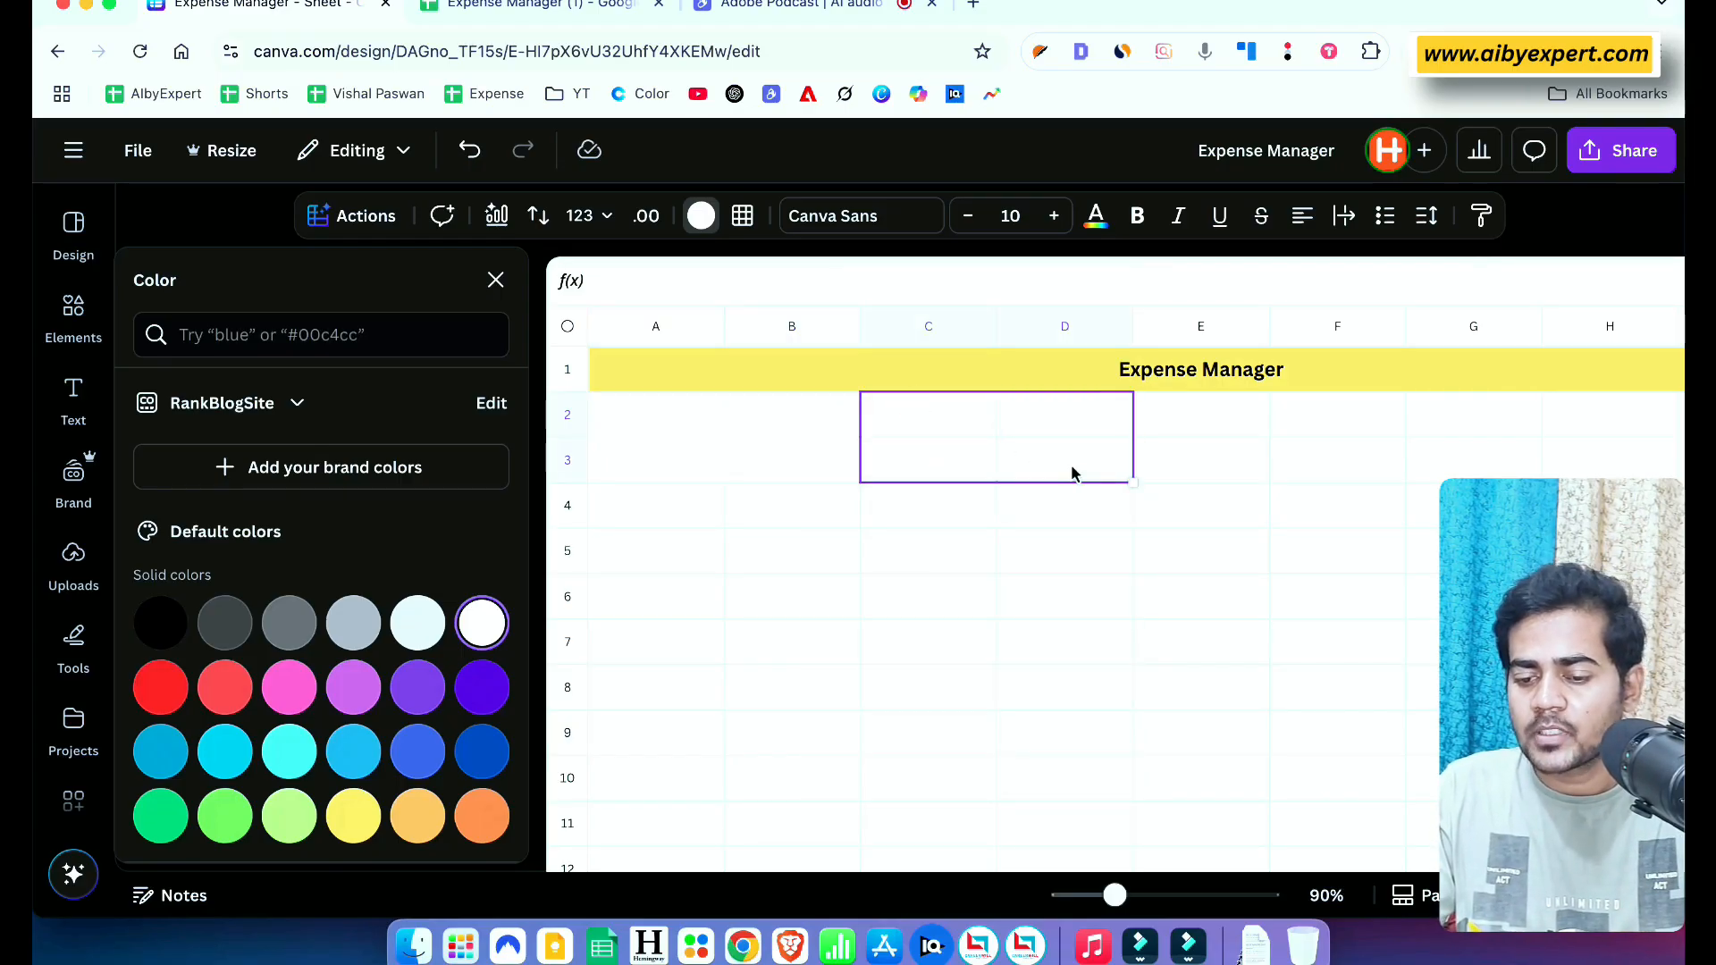
{"action": "right_click", "coordinate": [1071, 467]}
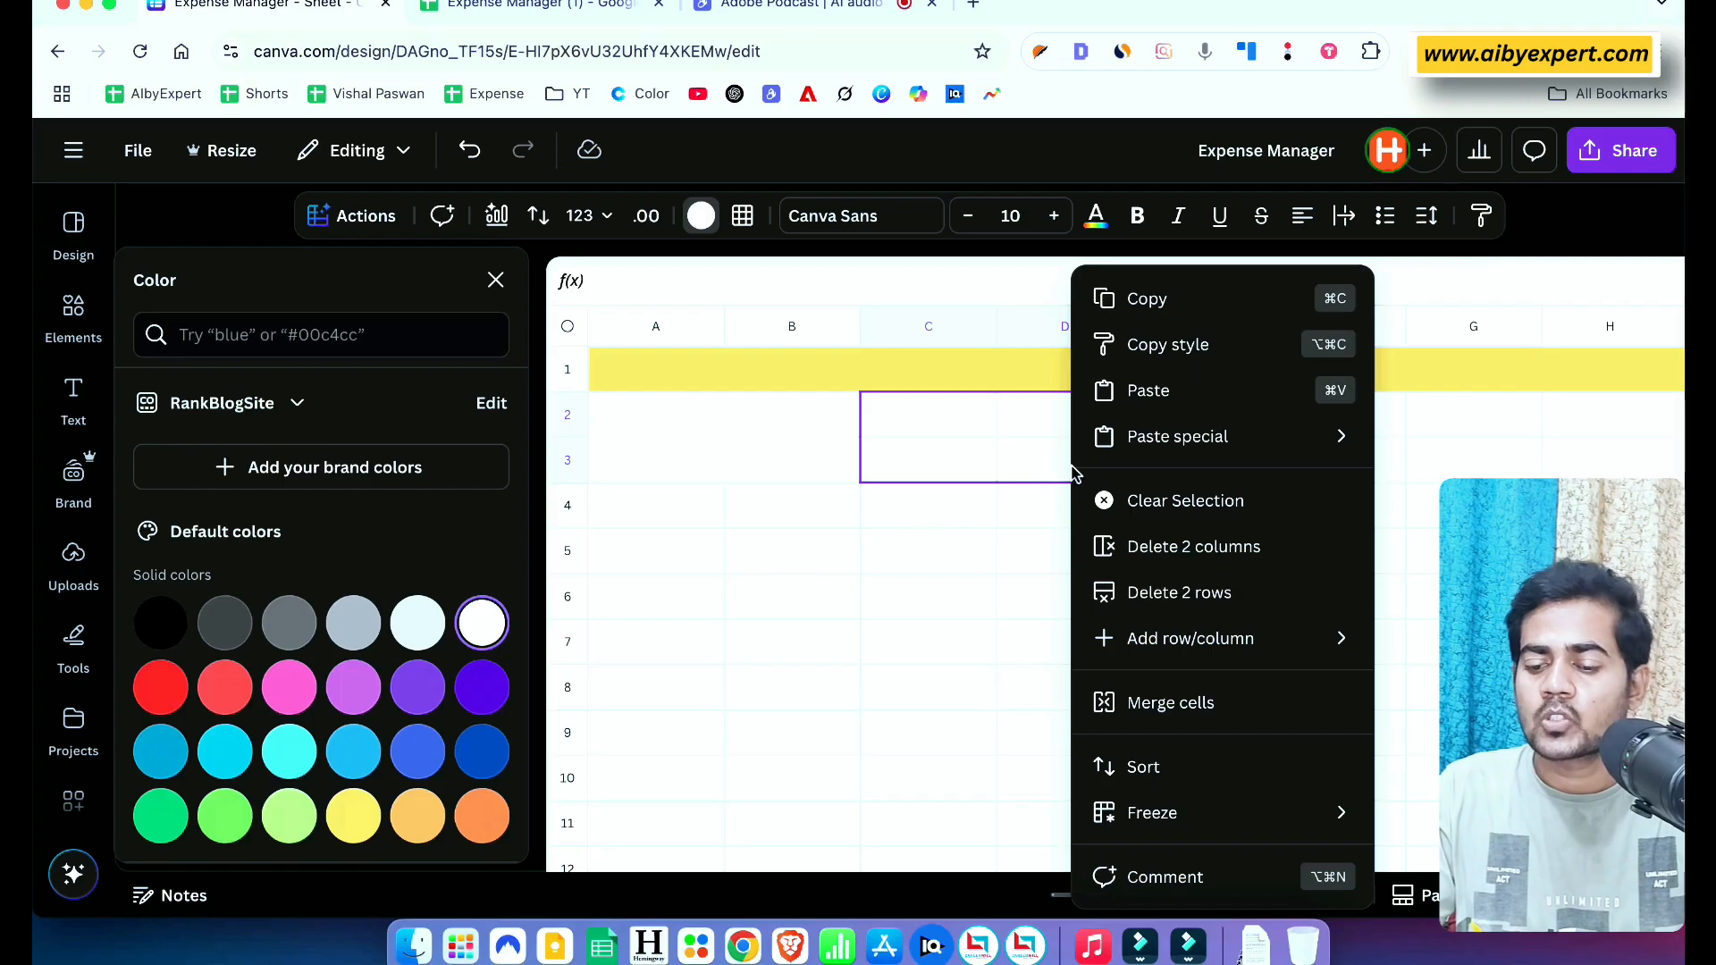
{"action": "left_click", "coordinate": [1232, 704]}
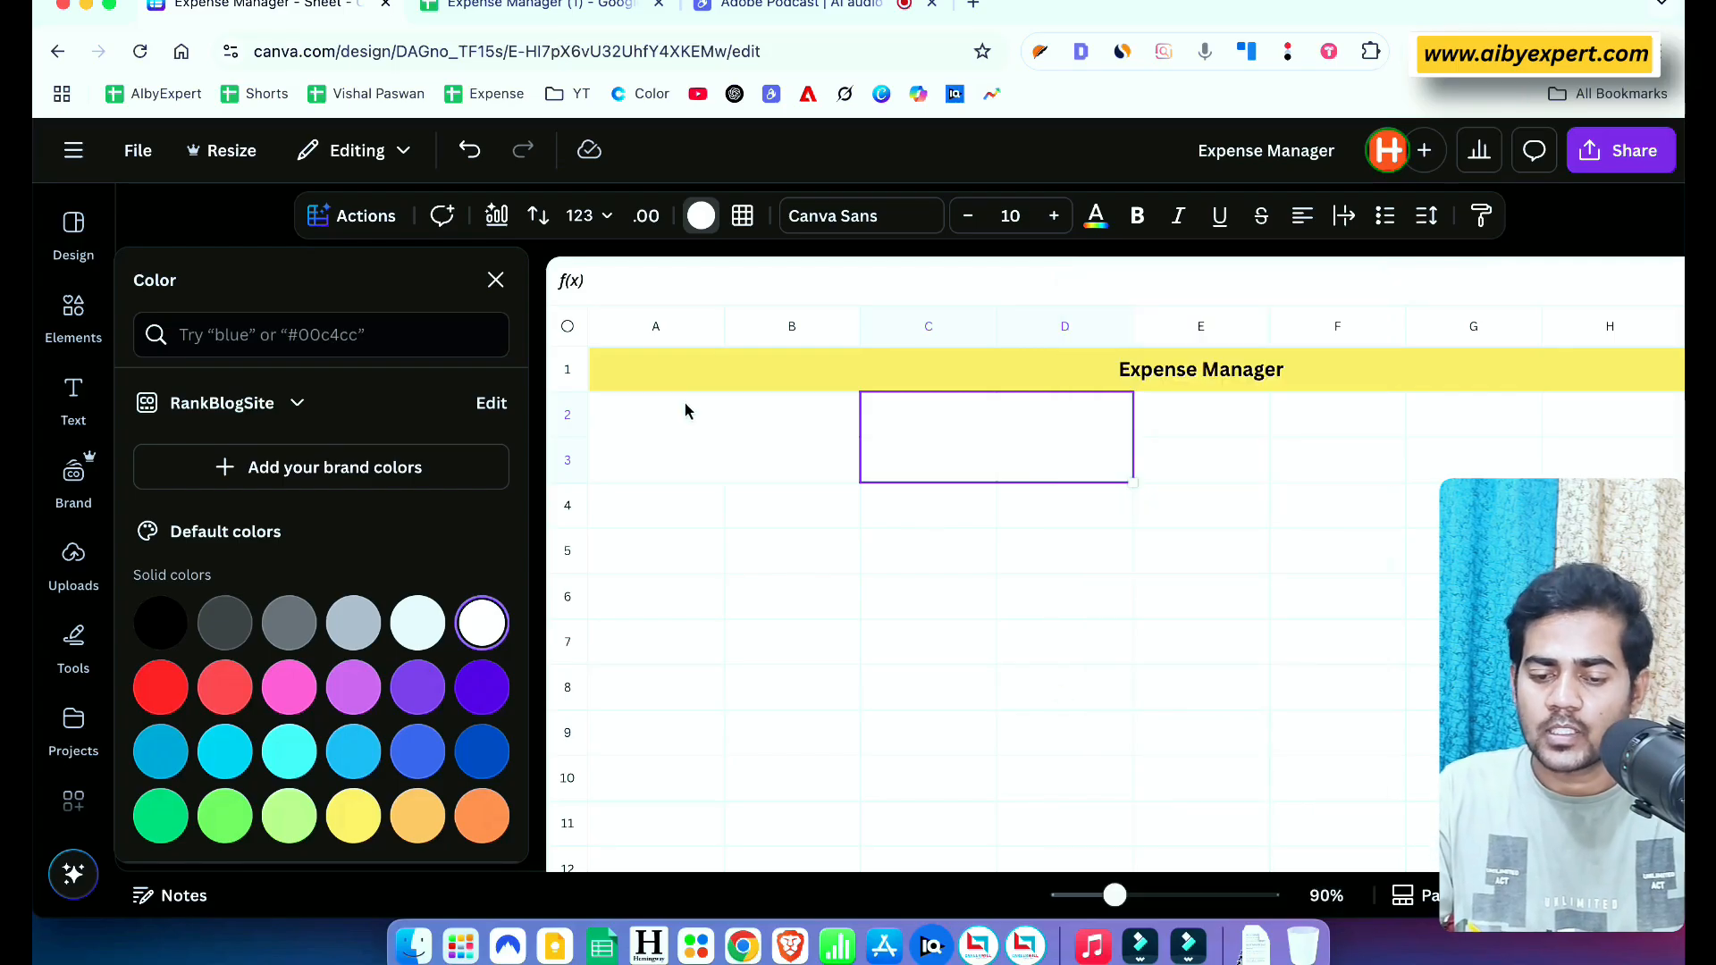
Enter "My Money =" in the merged A2:B3 cell and 10000 in the merged C2:D3 cell
{"action": "left_click", "coordinate": [686, 450]}
{"action": "left_click", "coordinate": [684, 447]}
{"action": "type", "text": "My Money ="}
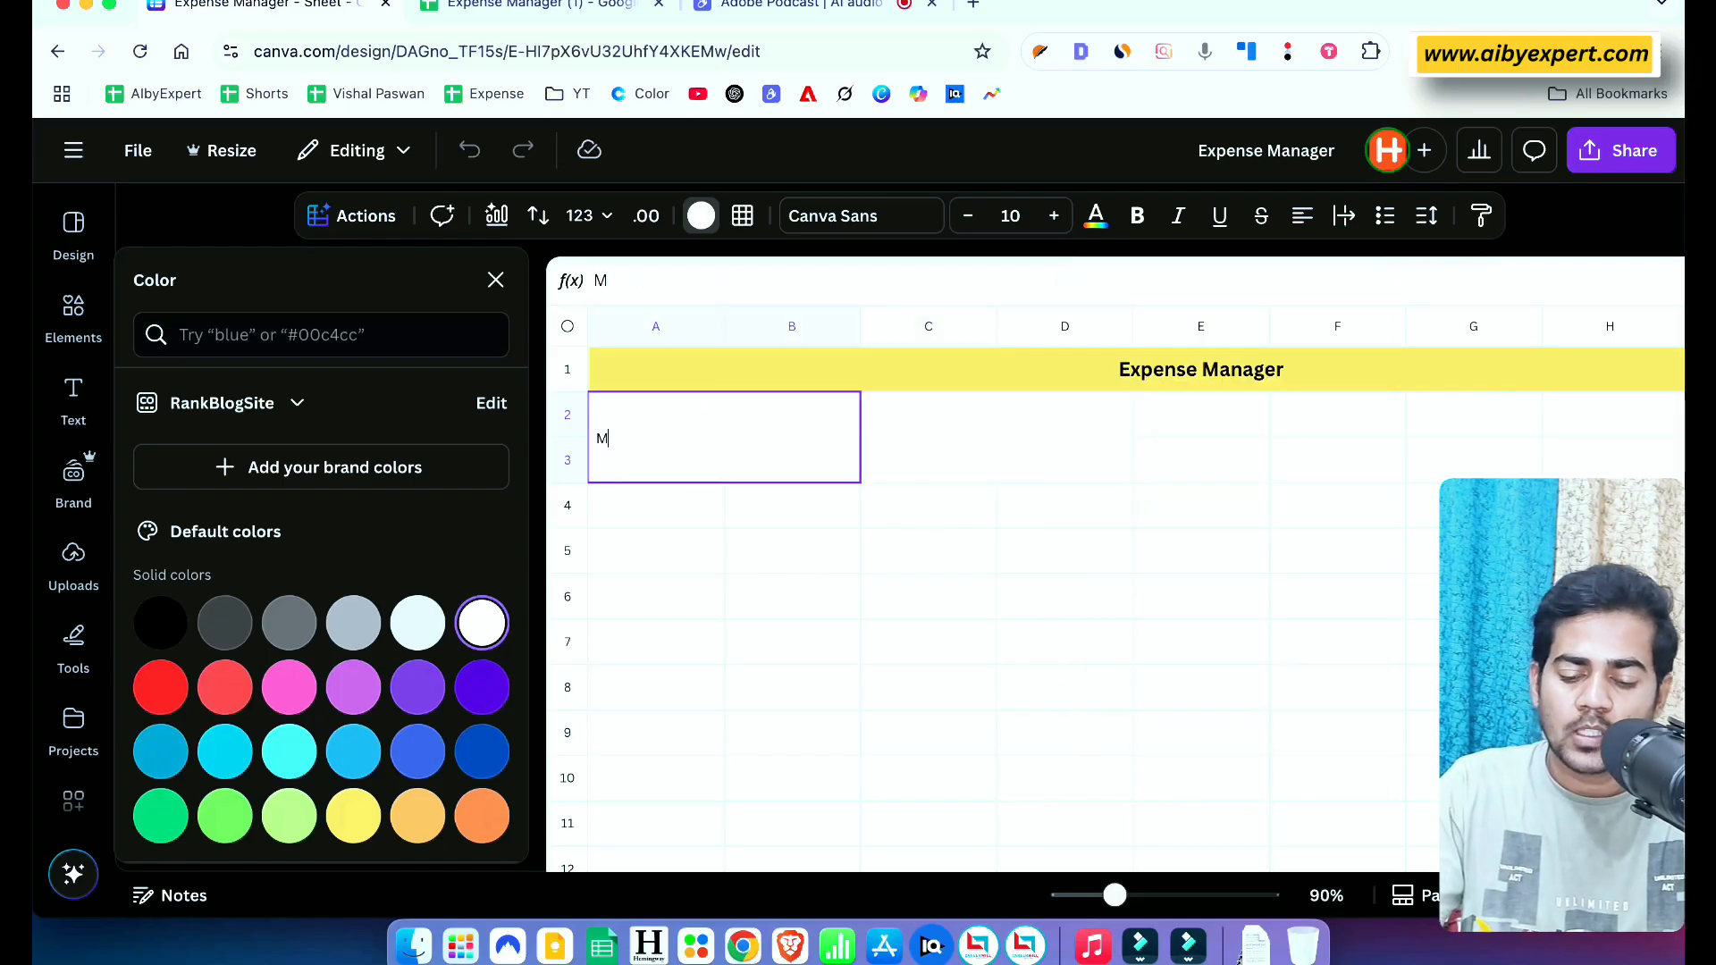
{"action": "left_click", "coordinate": [992, 433]}
{"action": "type", "text": "10000"}
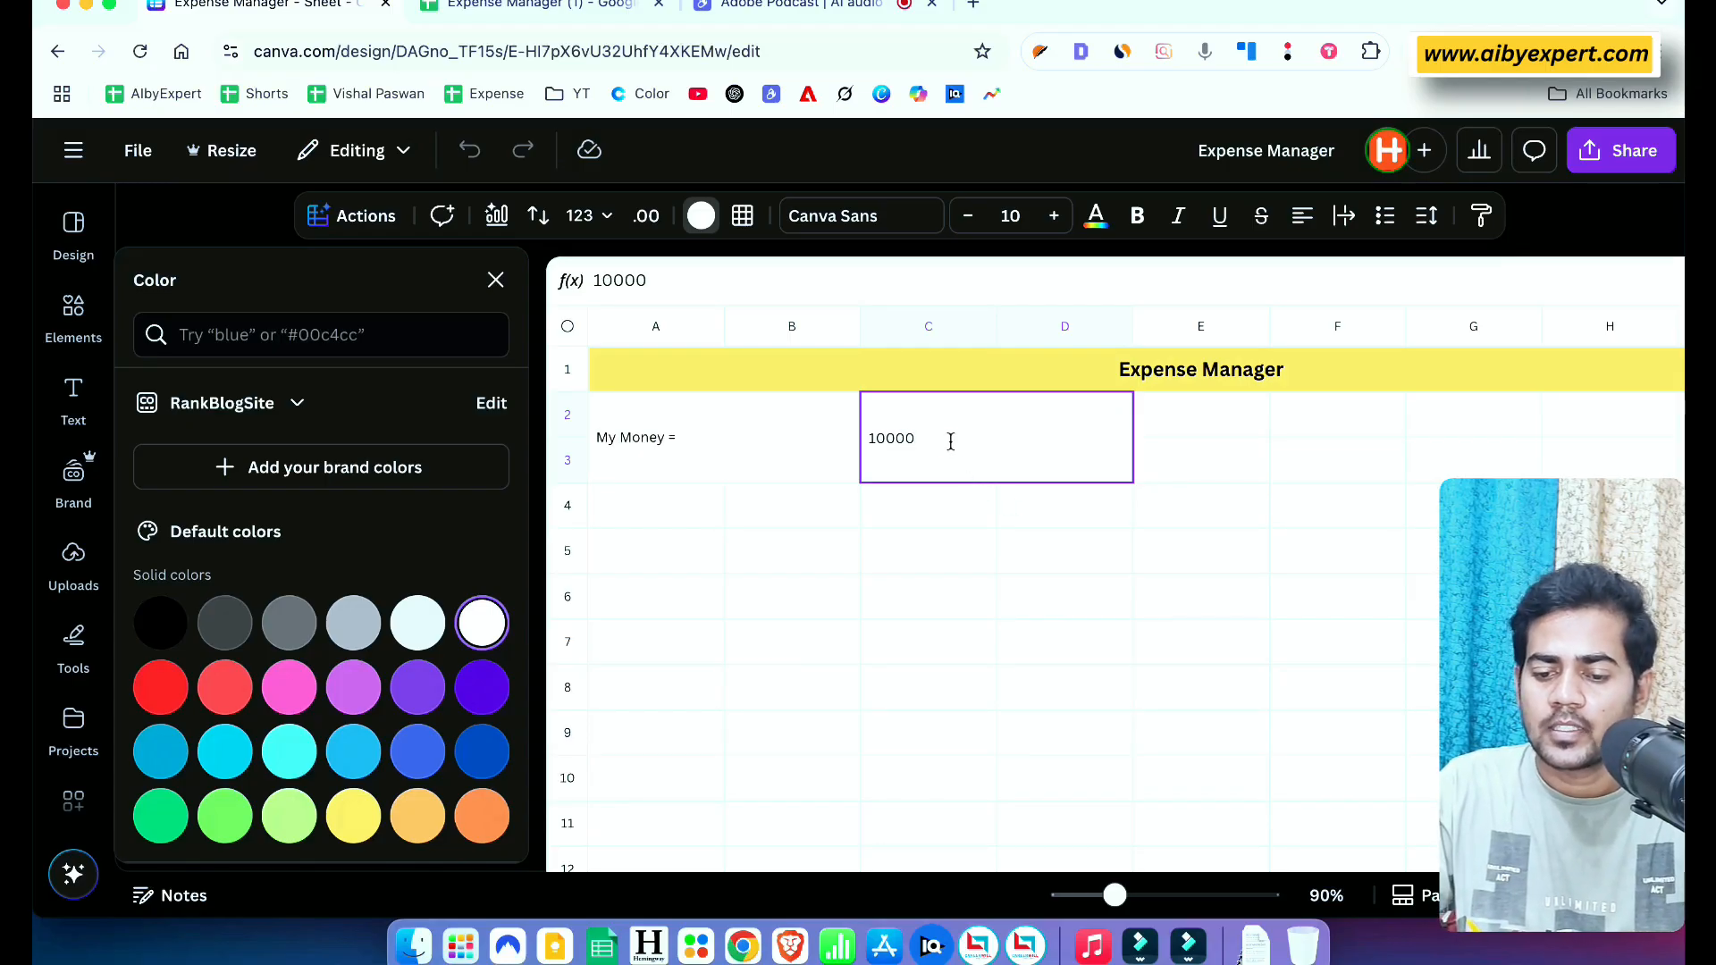
Make both the 10000 amount and the "My Money =" label bold with font size 21
{"action": "double_click", "coordinate": [869, 438]}
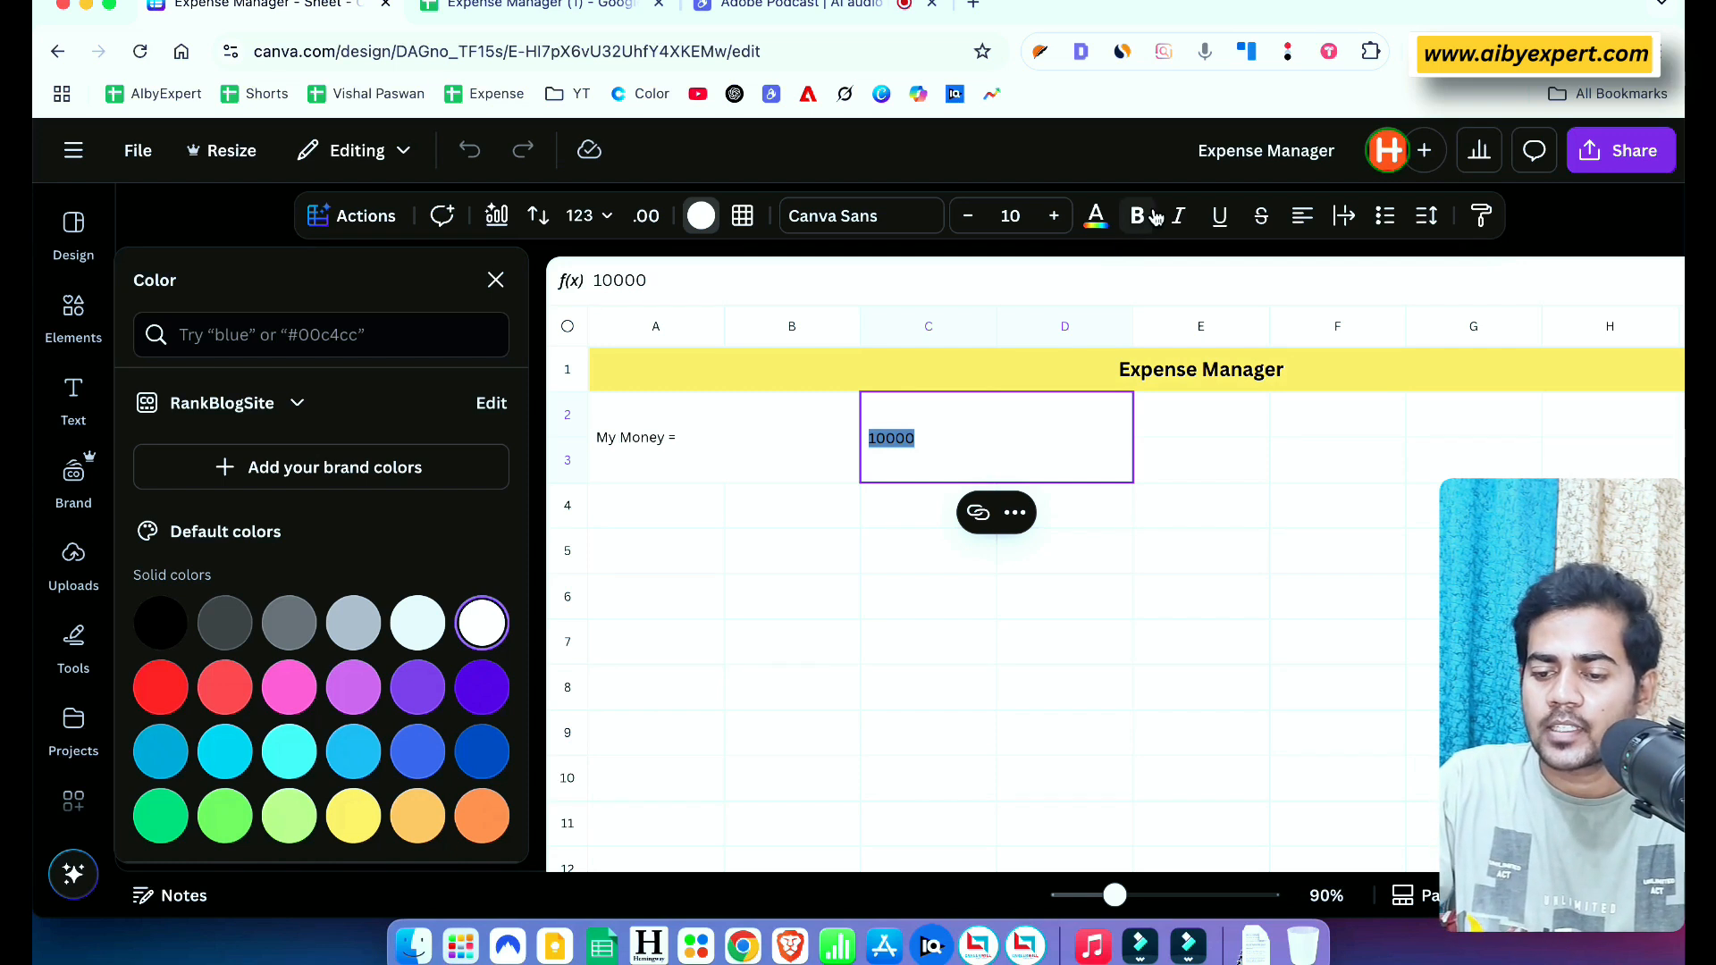
{"action": "left_click", "coordinate": [1142, 220]}
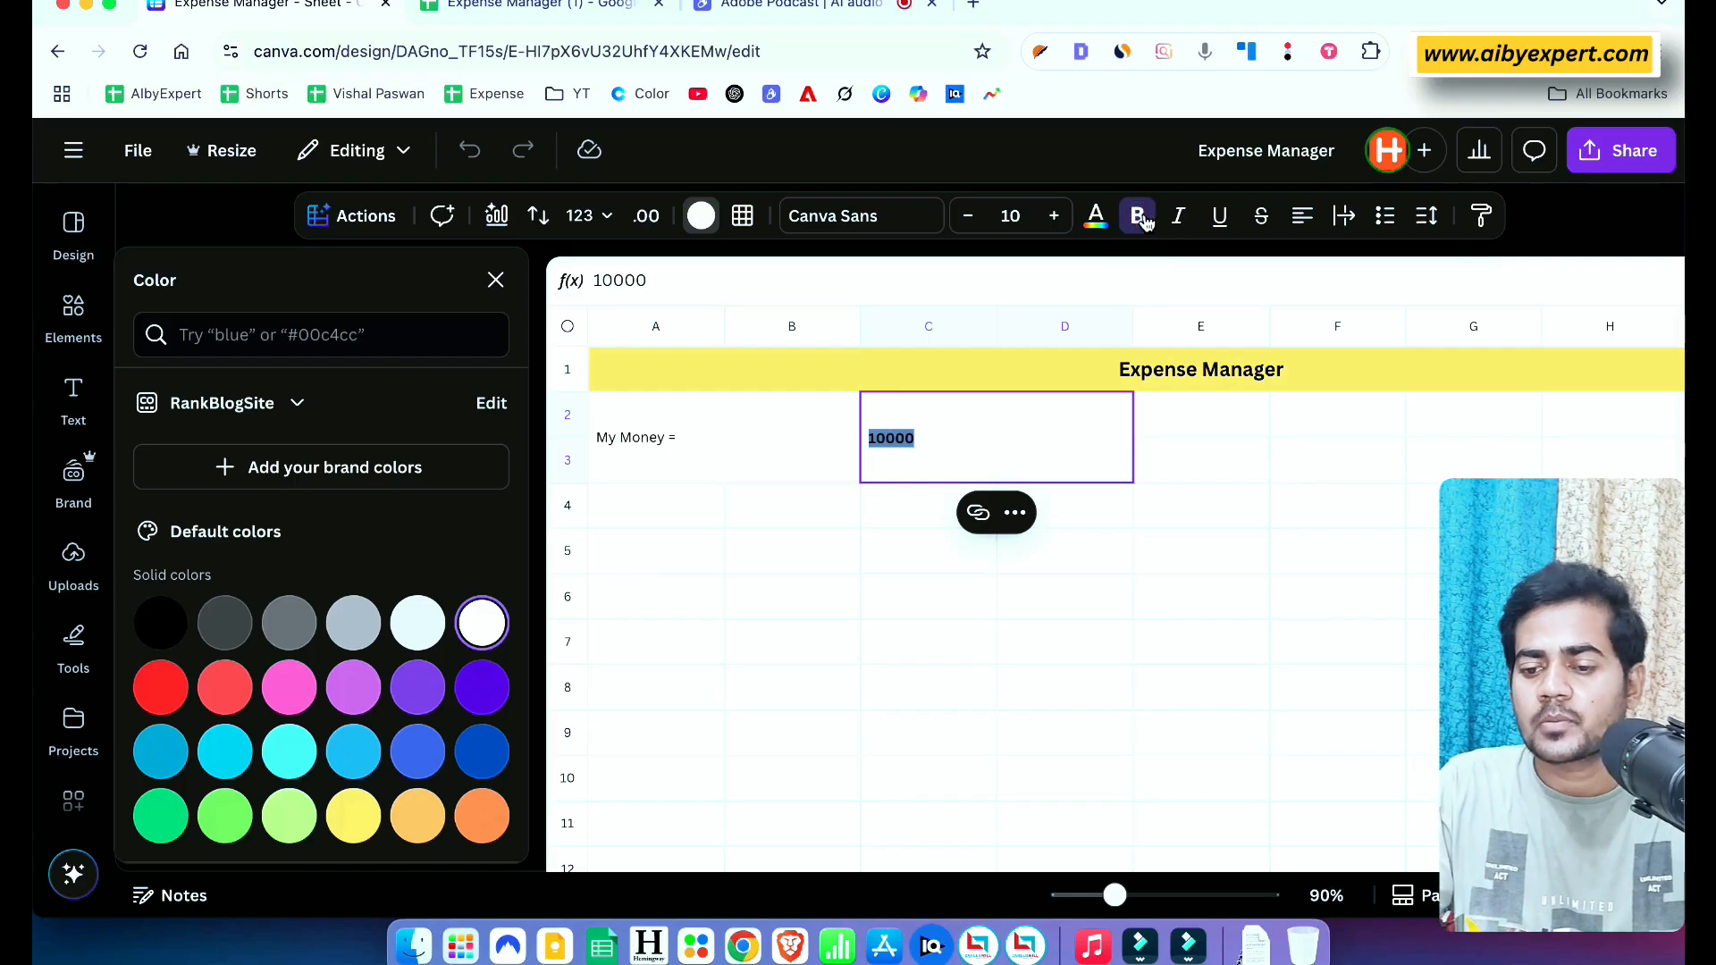
{"action": "left_click", "coordinate": [1054, 216]}
{"action": "double_click", "coordinate": [682, 435]}
{"action": "left_click", "coordinate": [1137, 215]}
{"action": "left_click", "coordinate": [1055, 216]}
{"action": "left_click", "coordinate": [1055, 216]}
{"action": "left_click", "coordinate": [1055, 216]}
{"action": "left_click", "coordinate": [1054, 217]}
{"action": "left_click", "coordinate": [1055, 216]}
{"action": "left_click", "coordinate": [929, 445]}
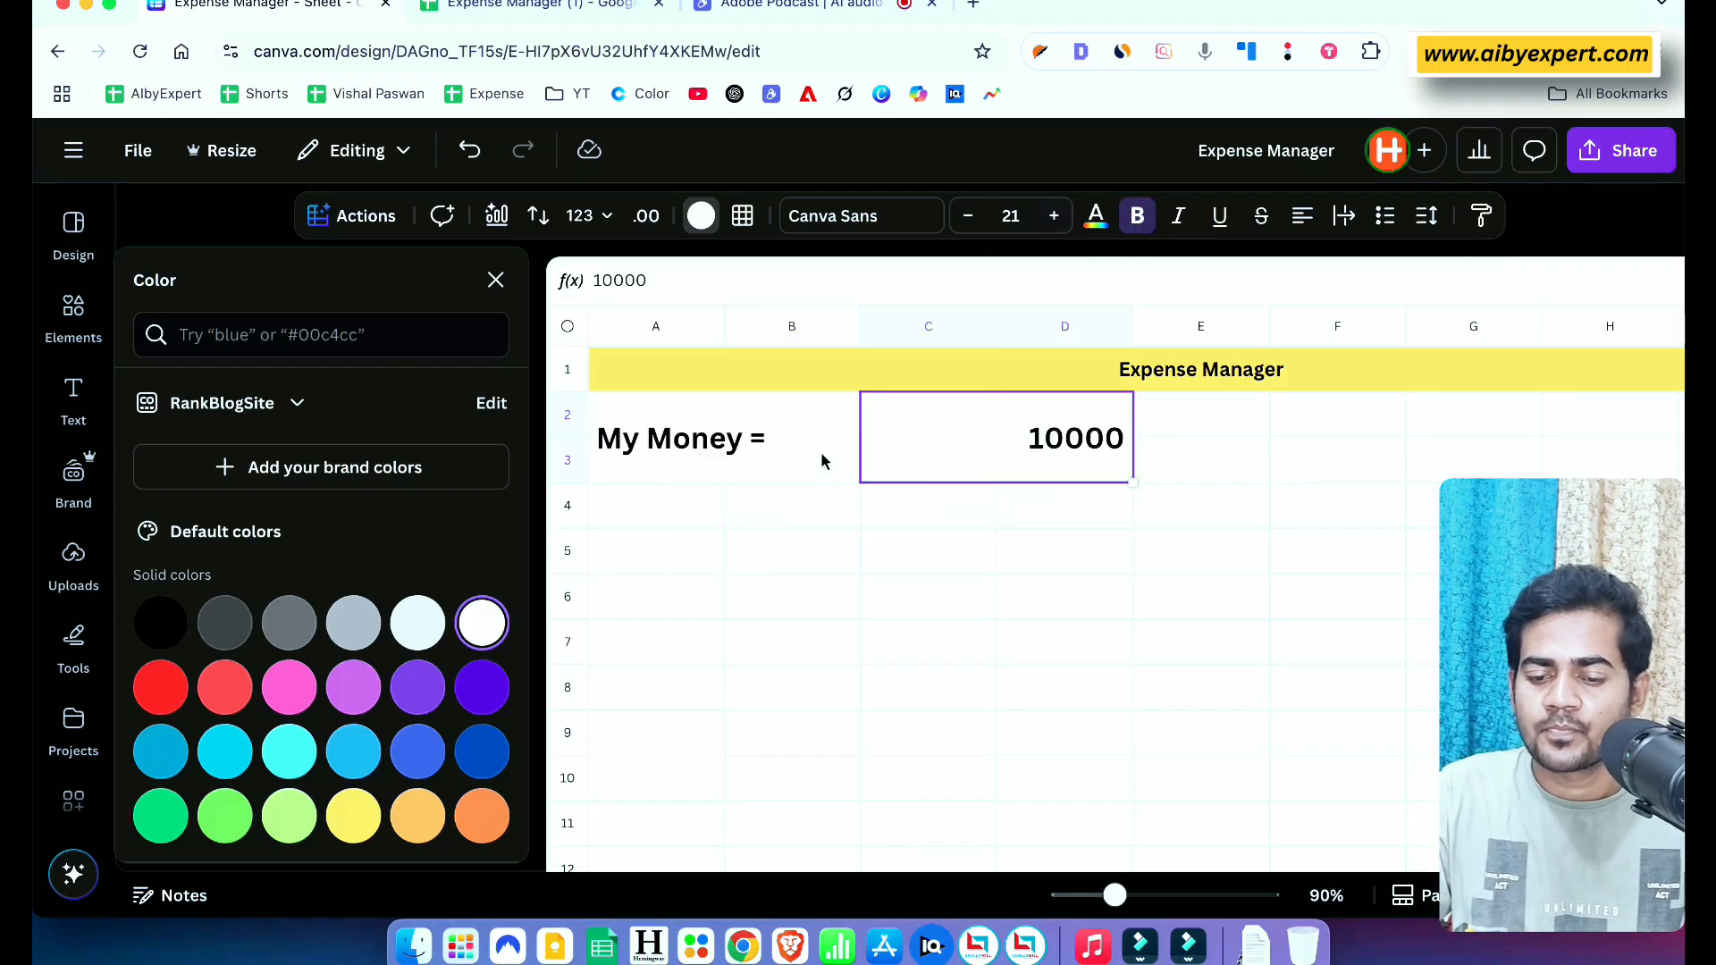
Center-align the "My Money =" label and the 10000 amount within their merged cells
{"action": "left_click", "coordinate": [817, 452]}
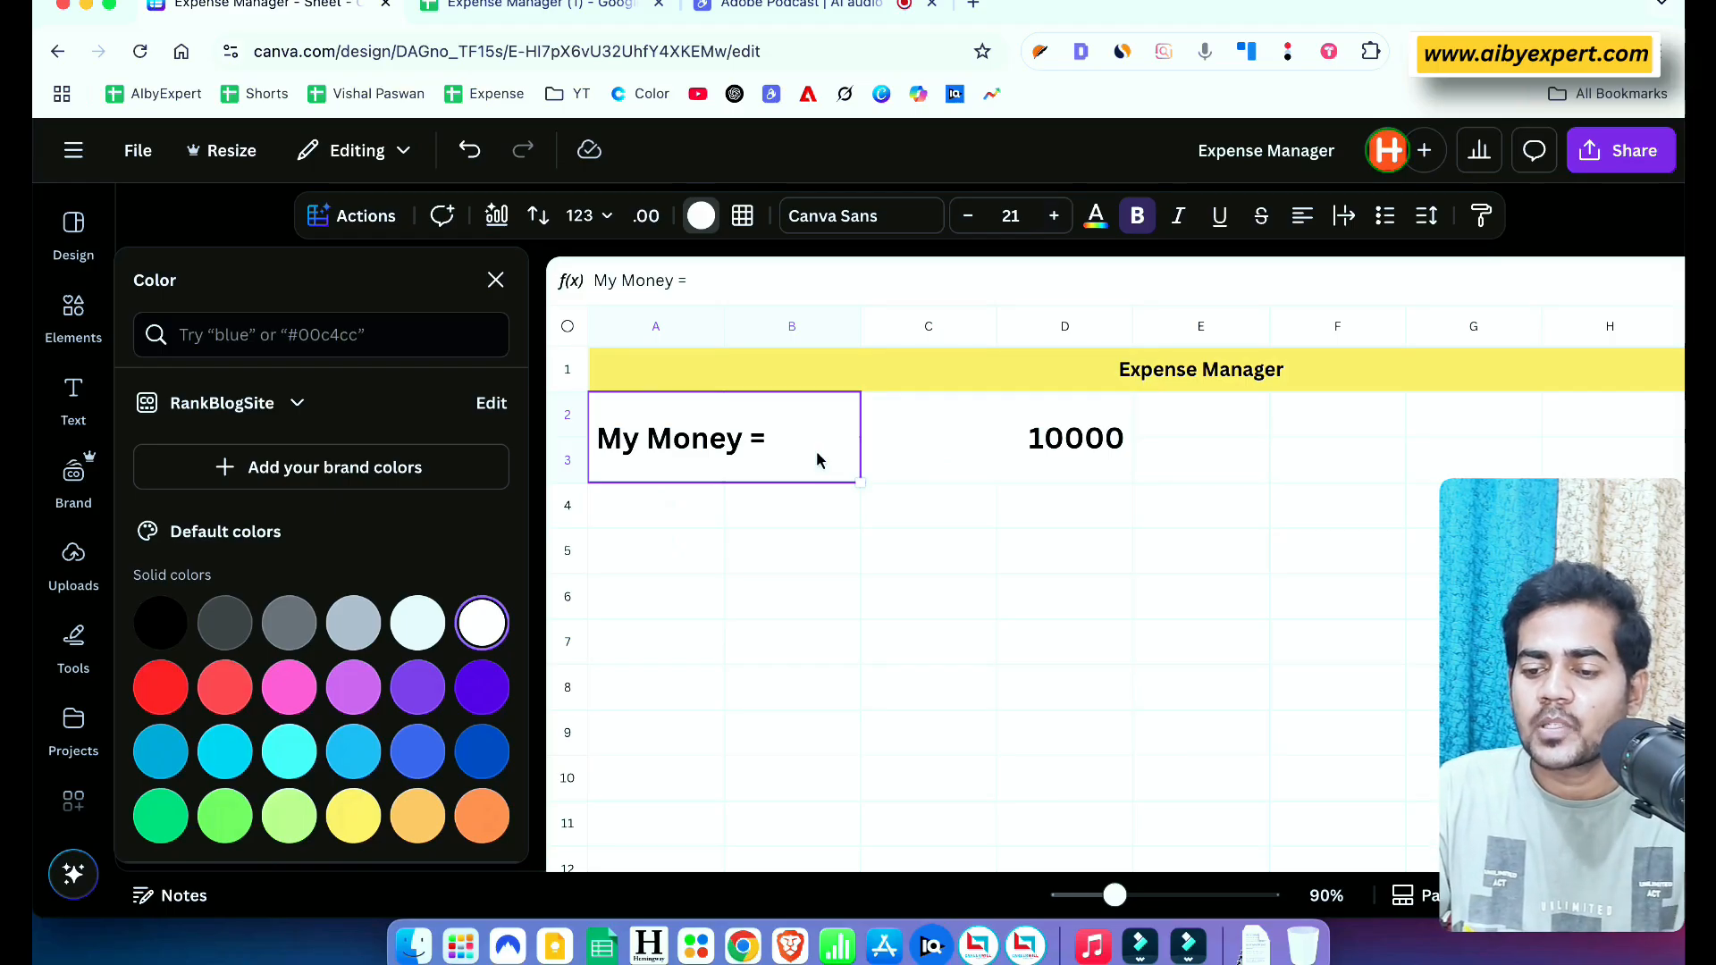
{"action": "left_click", "coordinate": [817, 450]}
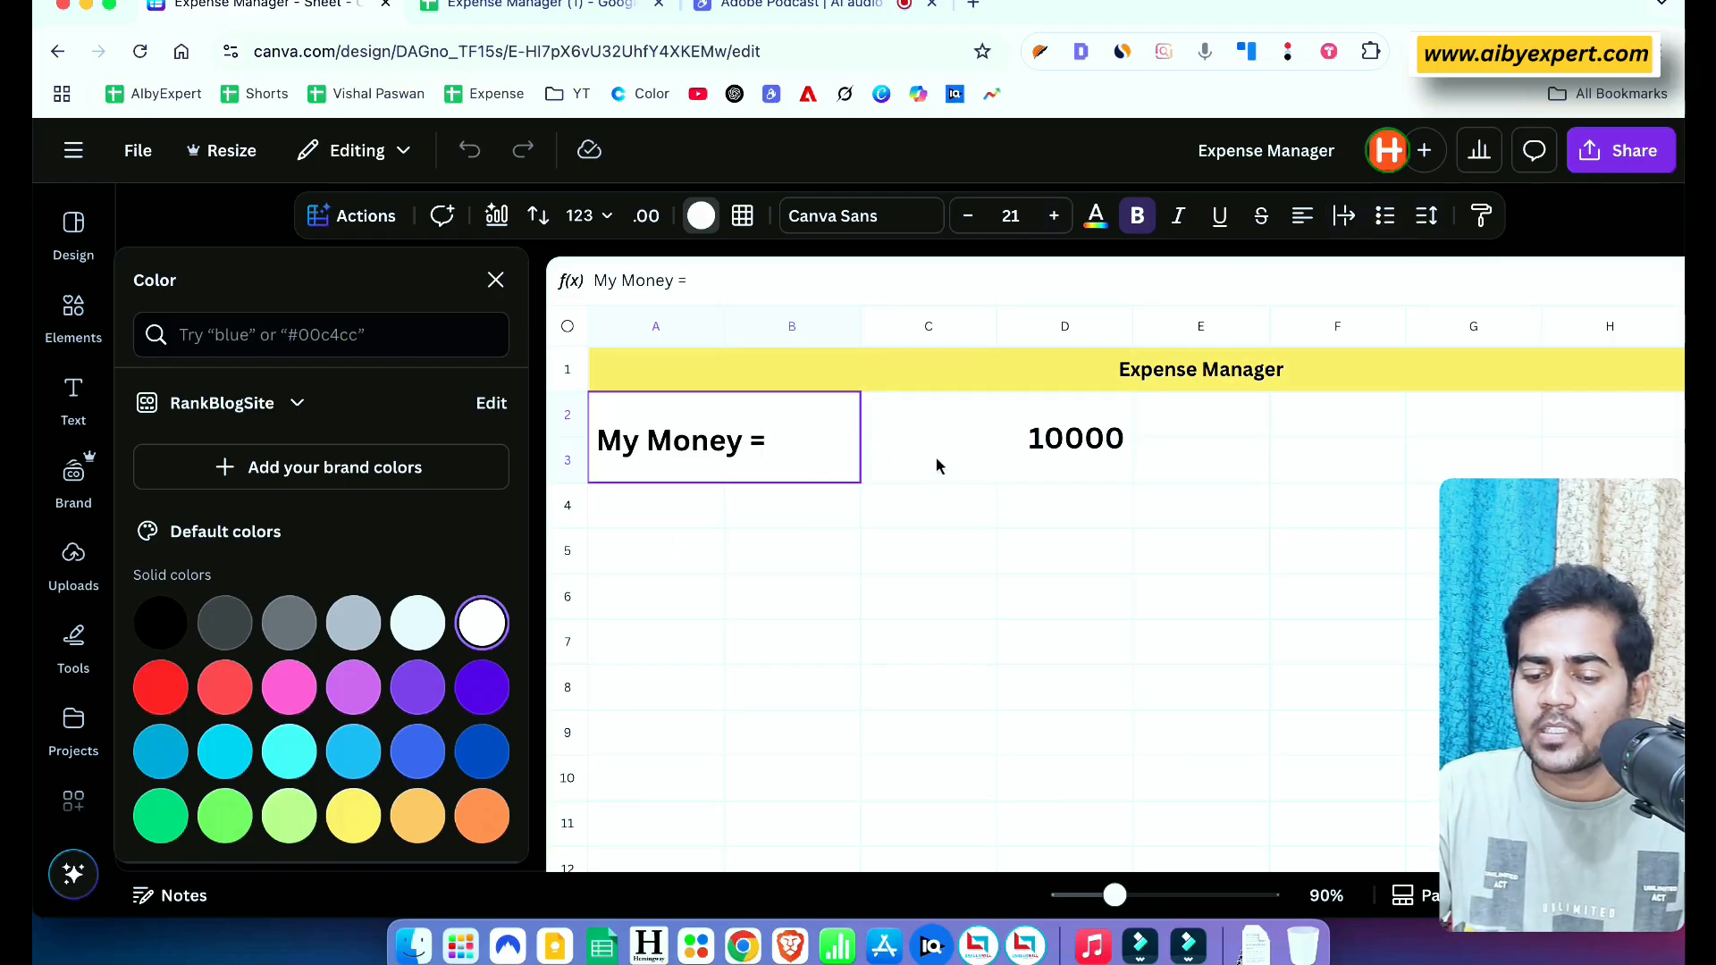
{"action": "left_click", "coordinate": [881, 492]}
{"action": "left_click", "coordinate": [828, 451]}
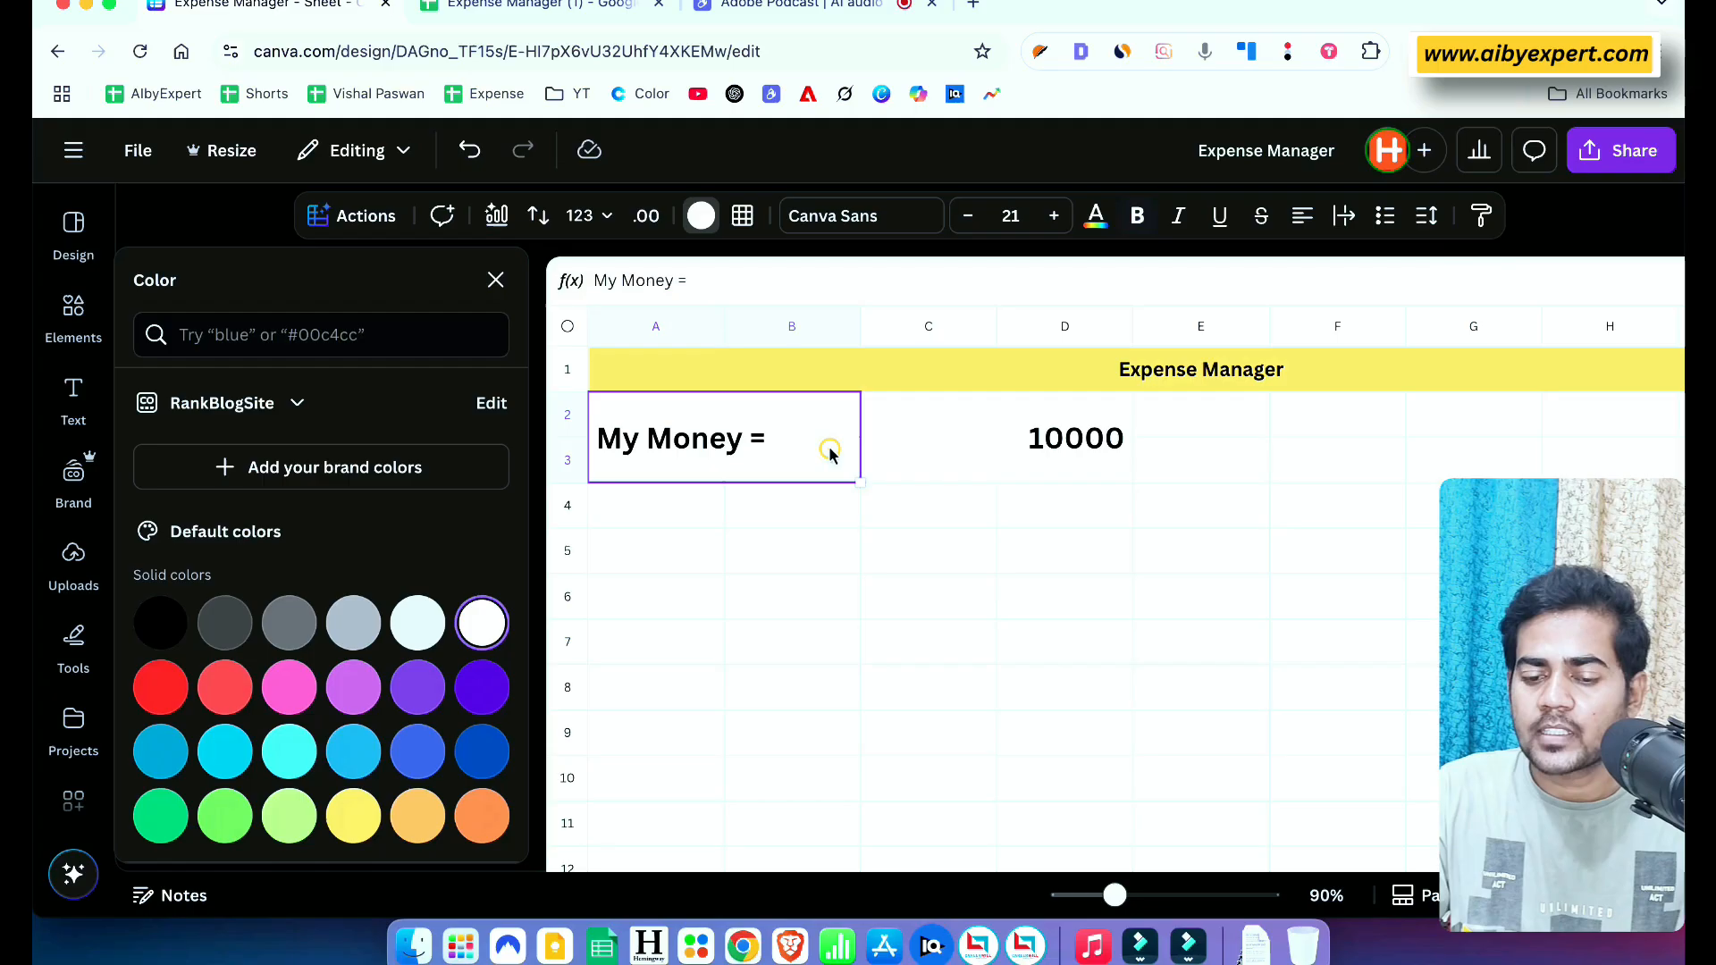
{"action": "left_click", "coordinate": [1306, 218]}
{"action": "left_click", "coordinate": [940, 453]}
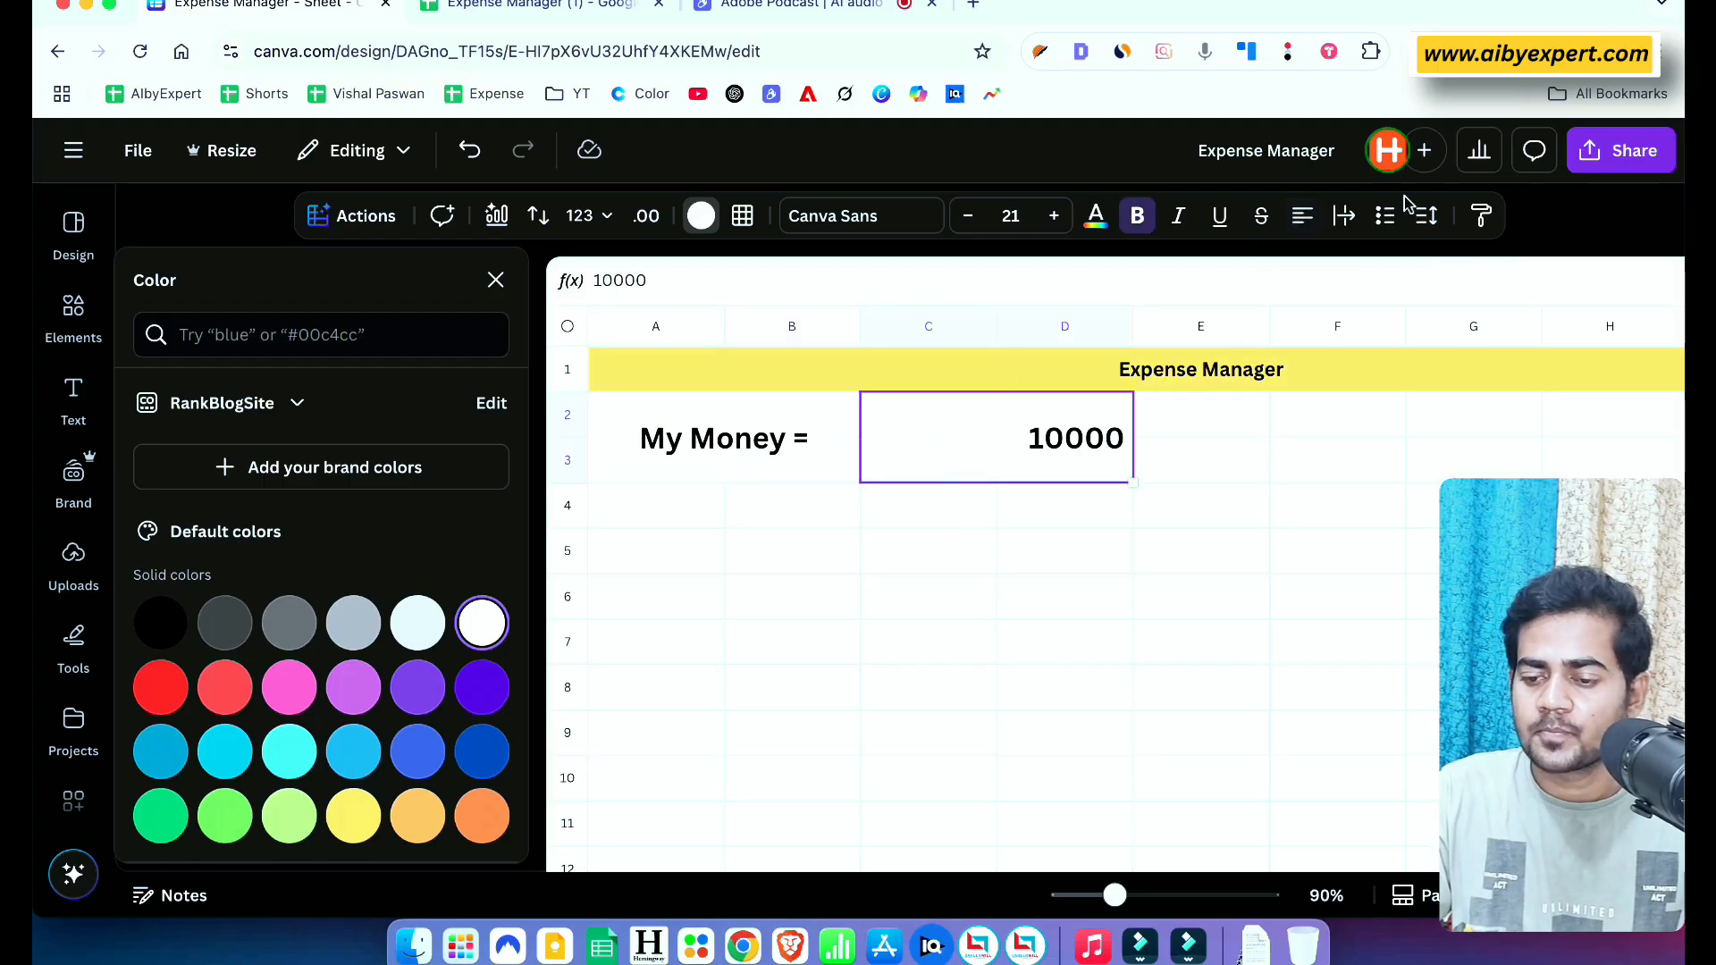
{"action": "left_click", "coordinate": [1303, 217]}
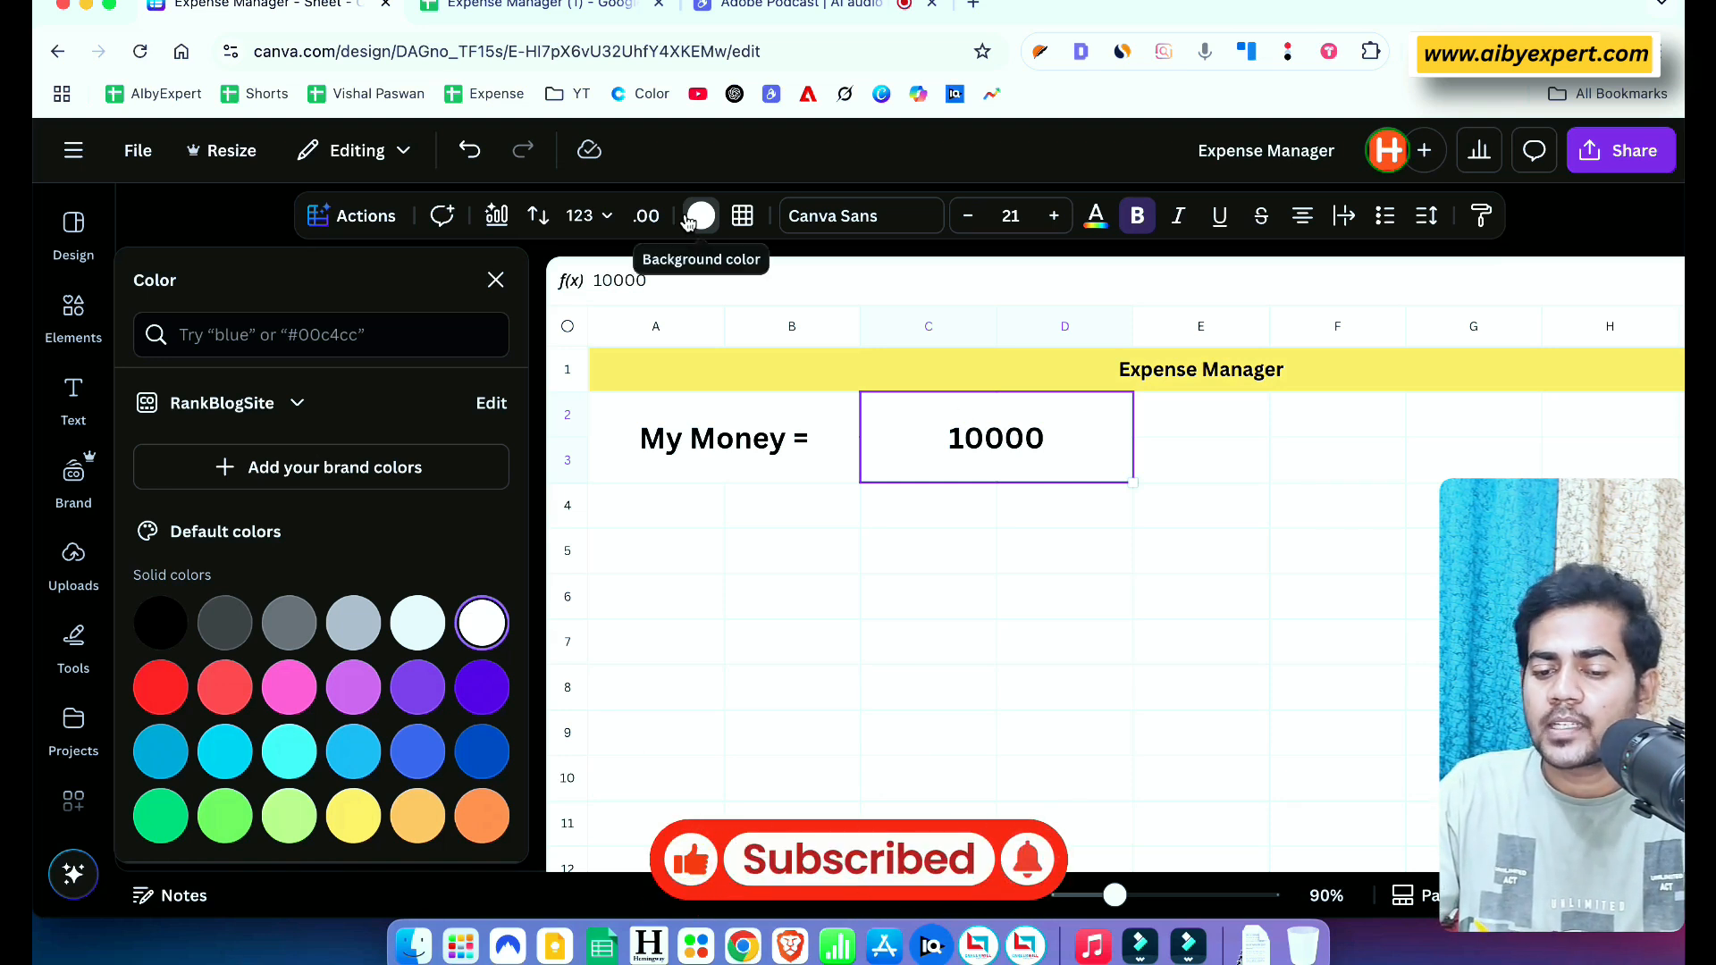
Change the text color of the 10000 amount to red
{"action": "double_click", "coordinate": [1044, 440]}
{"action": "left_click_drag", "start_coordinate": [1044, 440], "coordinate": [945, 438]}
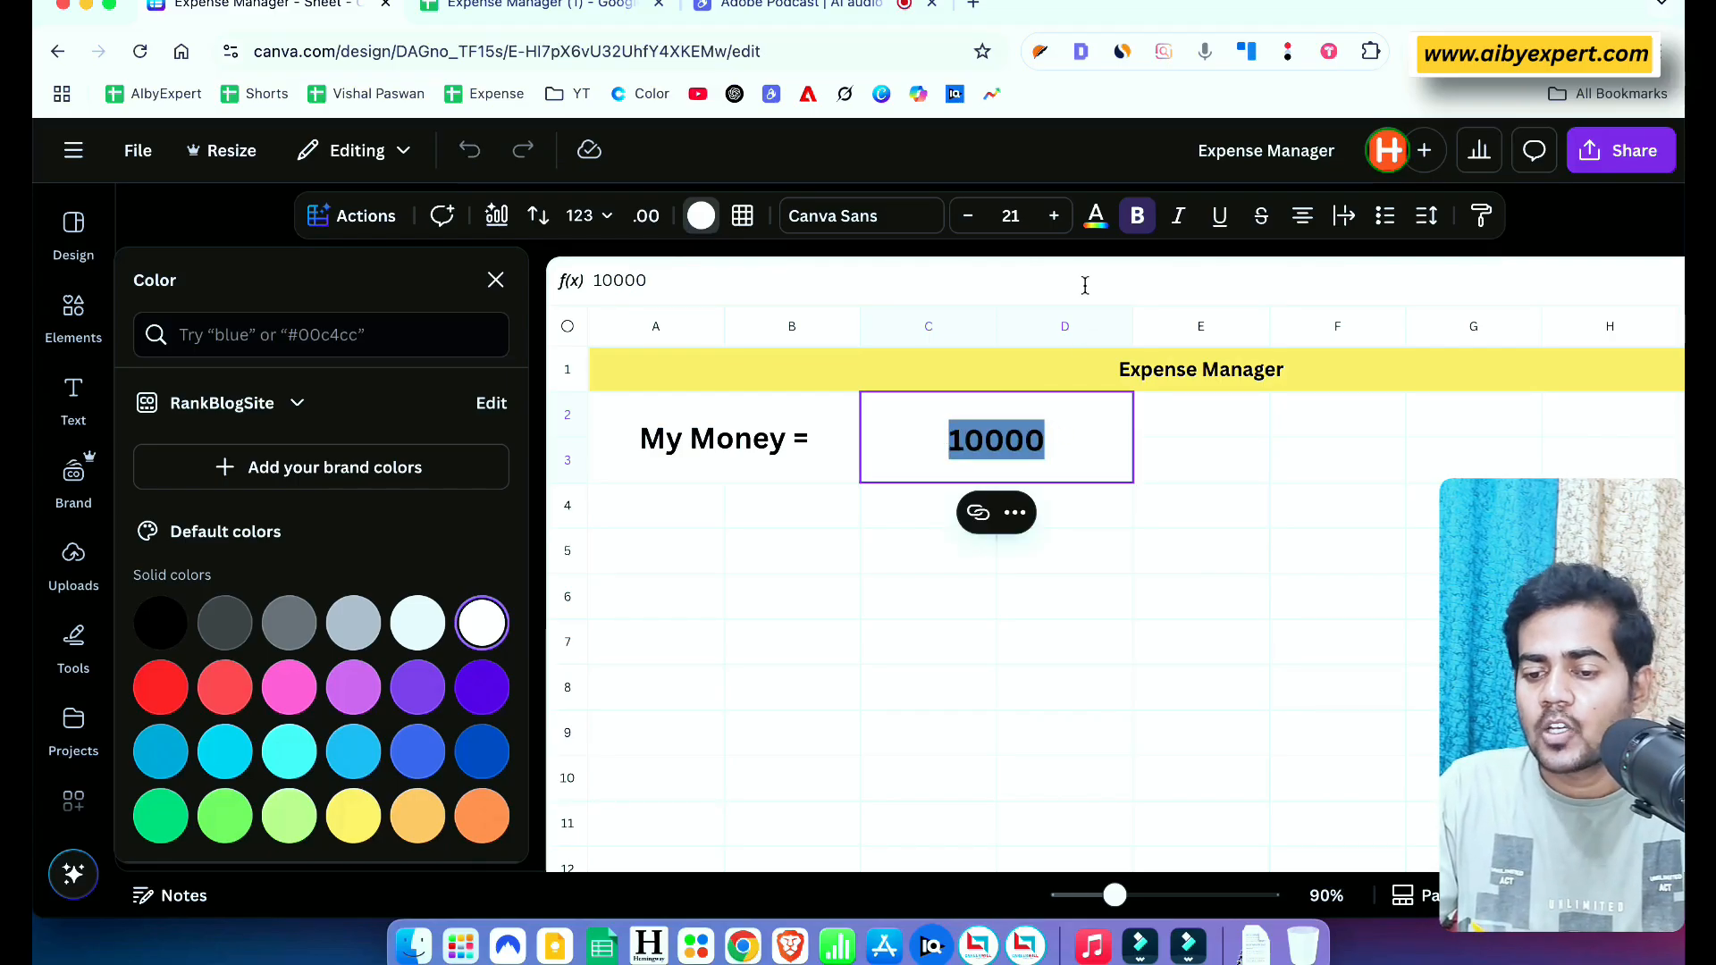
{"action": "left_click", "coordinate": [1097, 226]}
{"action": "scroll", "coordinate": [357, 640], "scroll_direction": "down", "scroll_amount": 3}
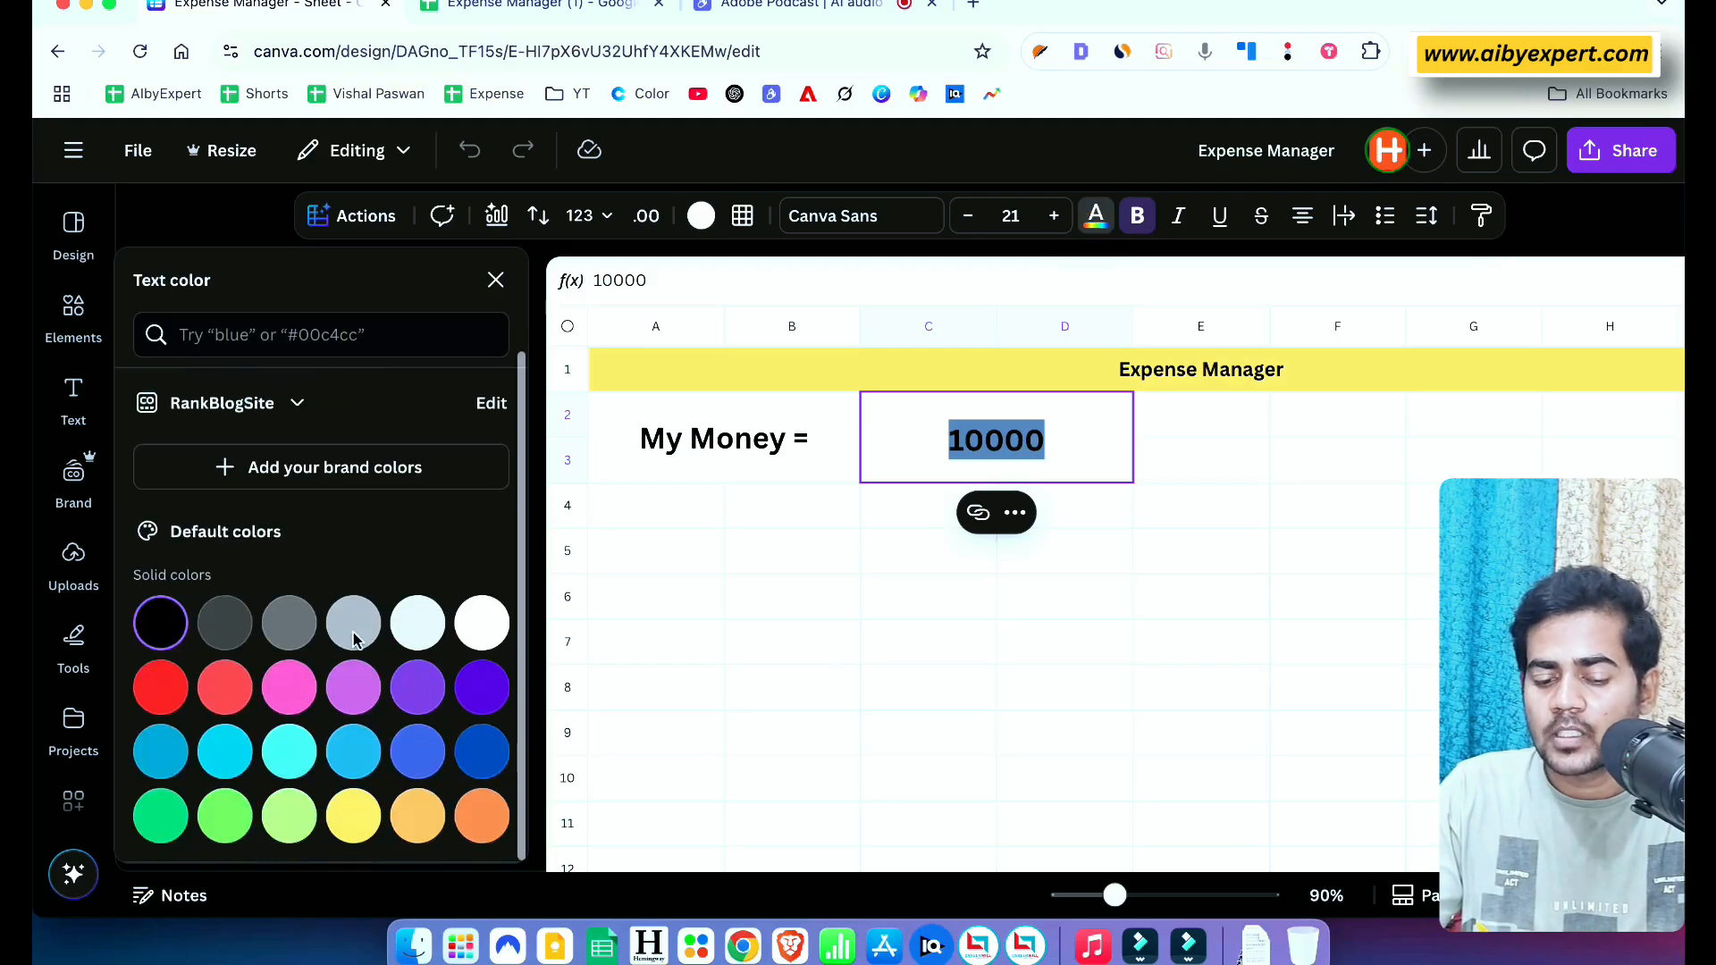
{"action": "left_click", "coordinate": [160, 686]}
{"action": "left_click", "coordinate": [1167, 562]}
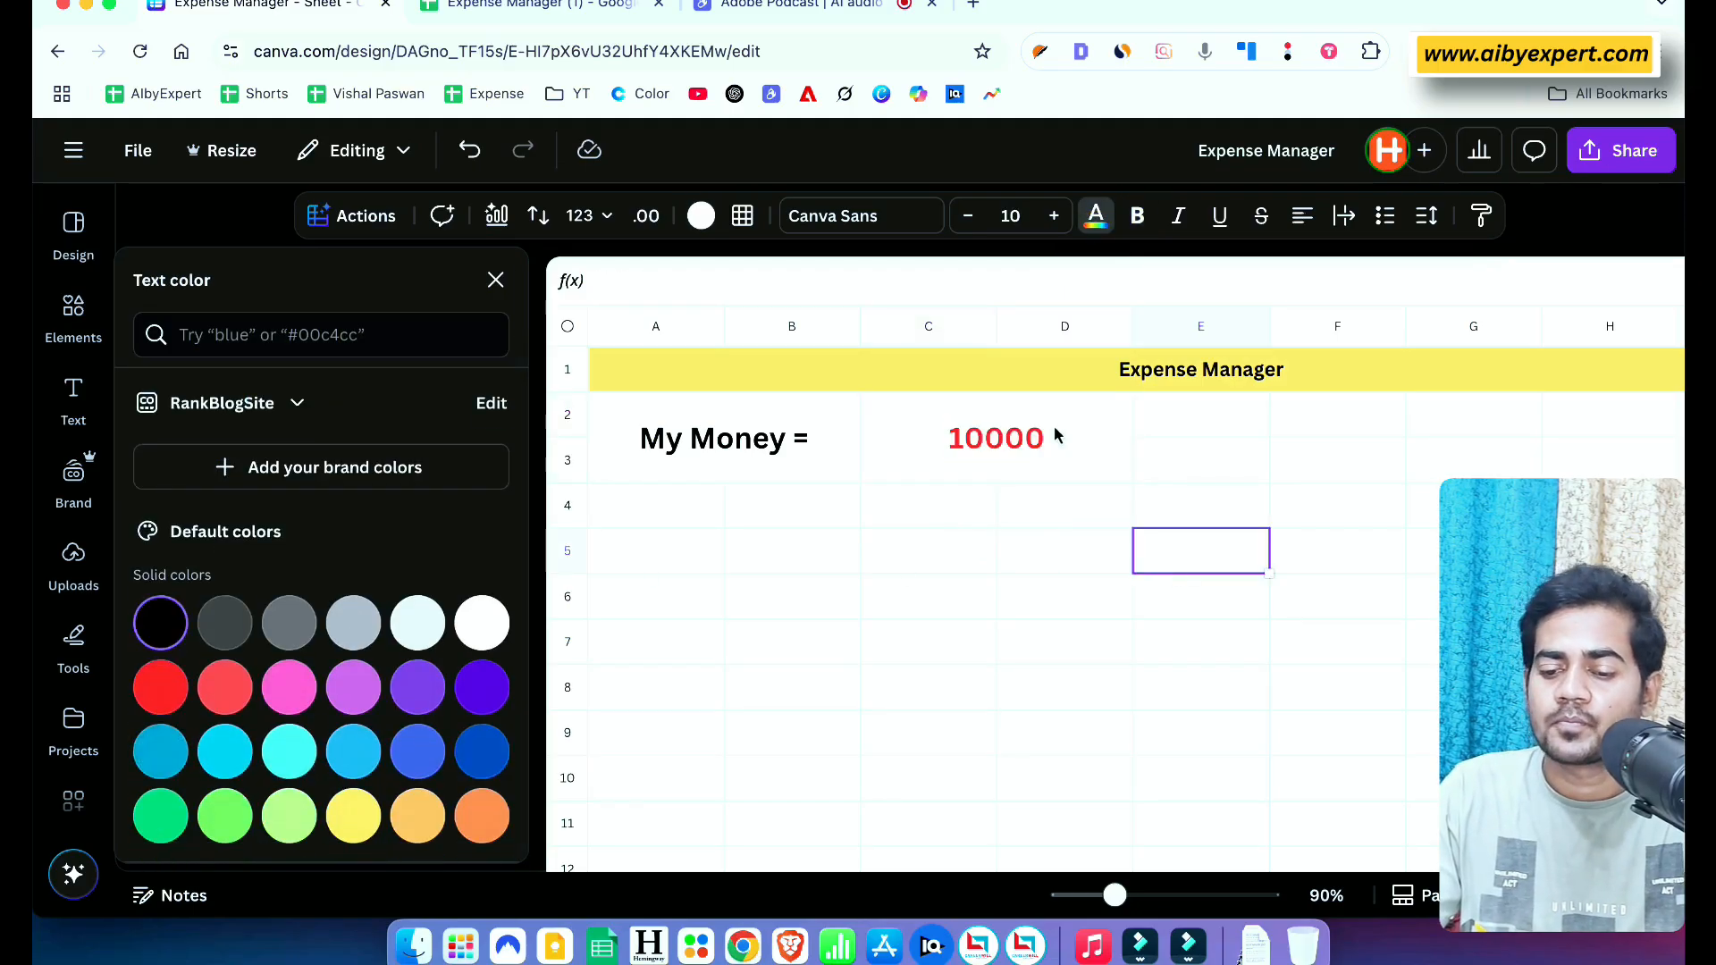
Give the merged 10000 amount cell a light blue background
{"action": "left_click", "coordinate": [1057, 433]}
{"action": "left_click", "coordinate": [700, 215]}
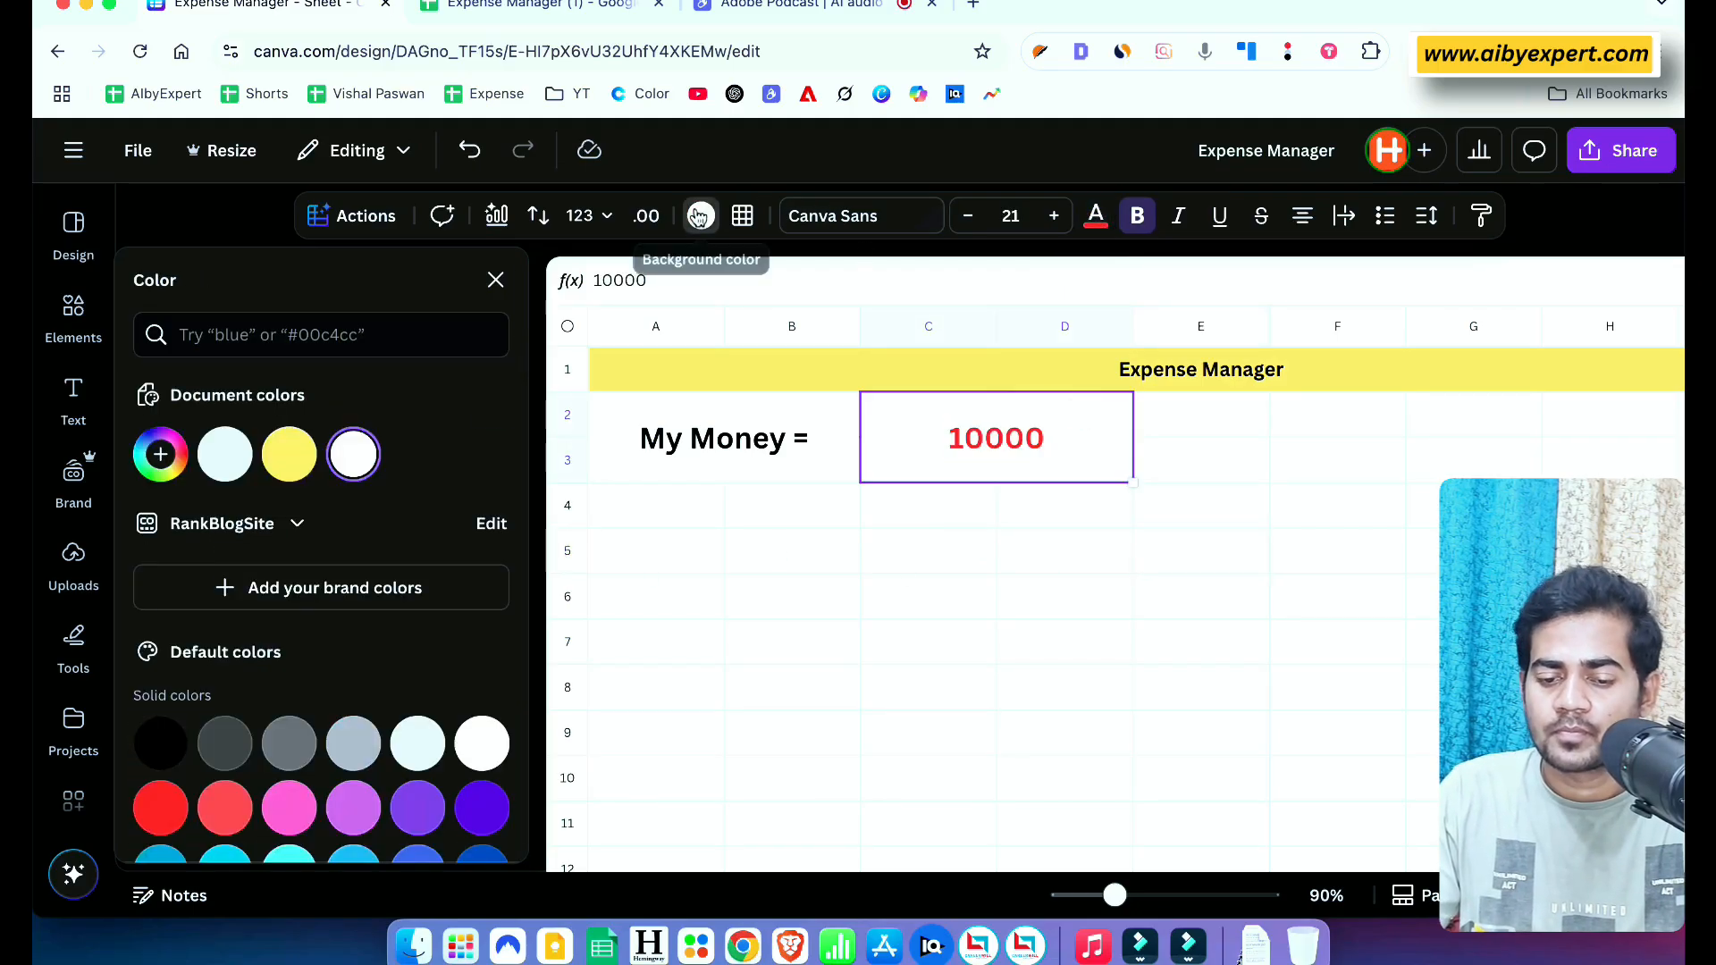
{"action": "left_click", "coordinate": [418, 743]}
{"action": "left_click", "coordinate": [1216, 598]}
{"action": "left_click", "coordinate": [1394, 547]}
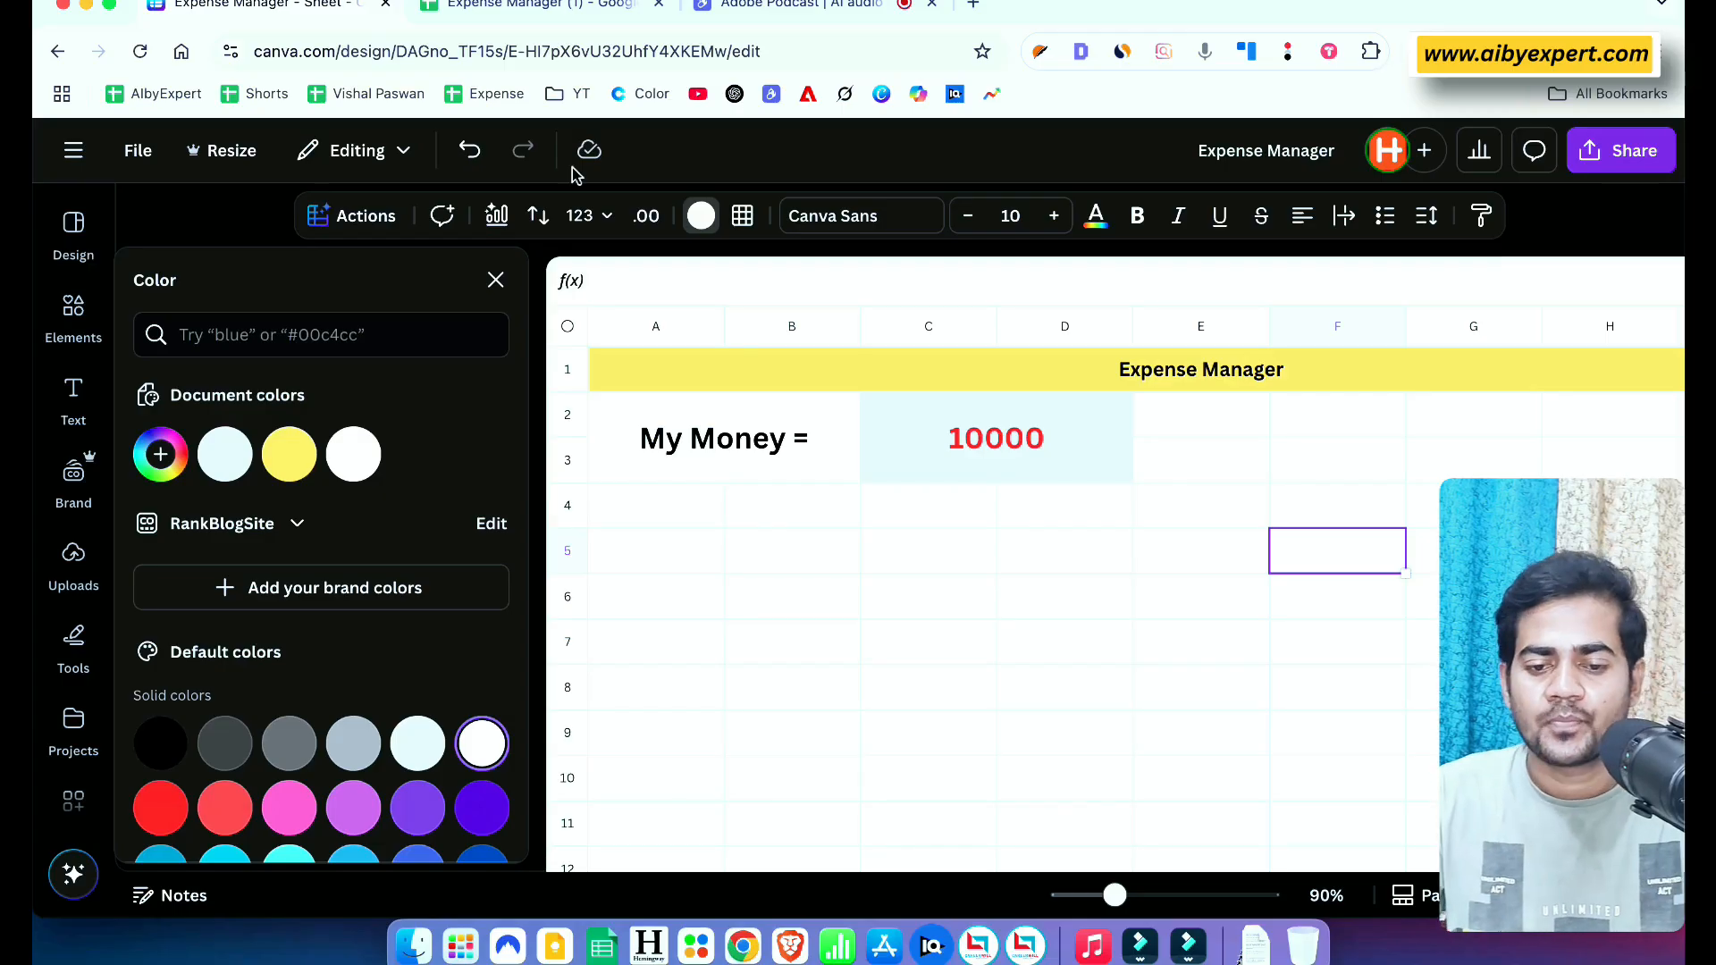
{"action": "left_click", "coordinate": [1213, 513]}
Check the table headers in Google Sheets, and in Canva enter Product Name, Units, Price, Category and Total Amount in A5:E5
{"action": "left_click", "coordinate": [548, 11]}
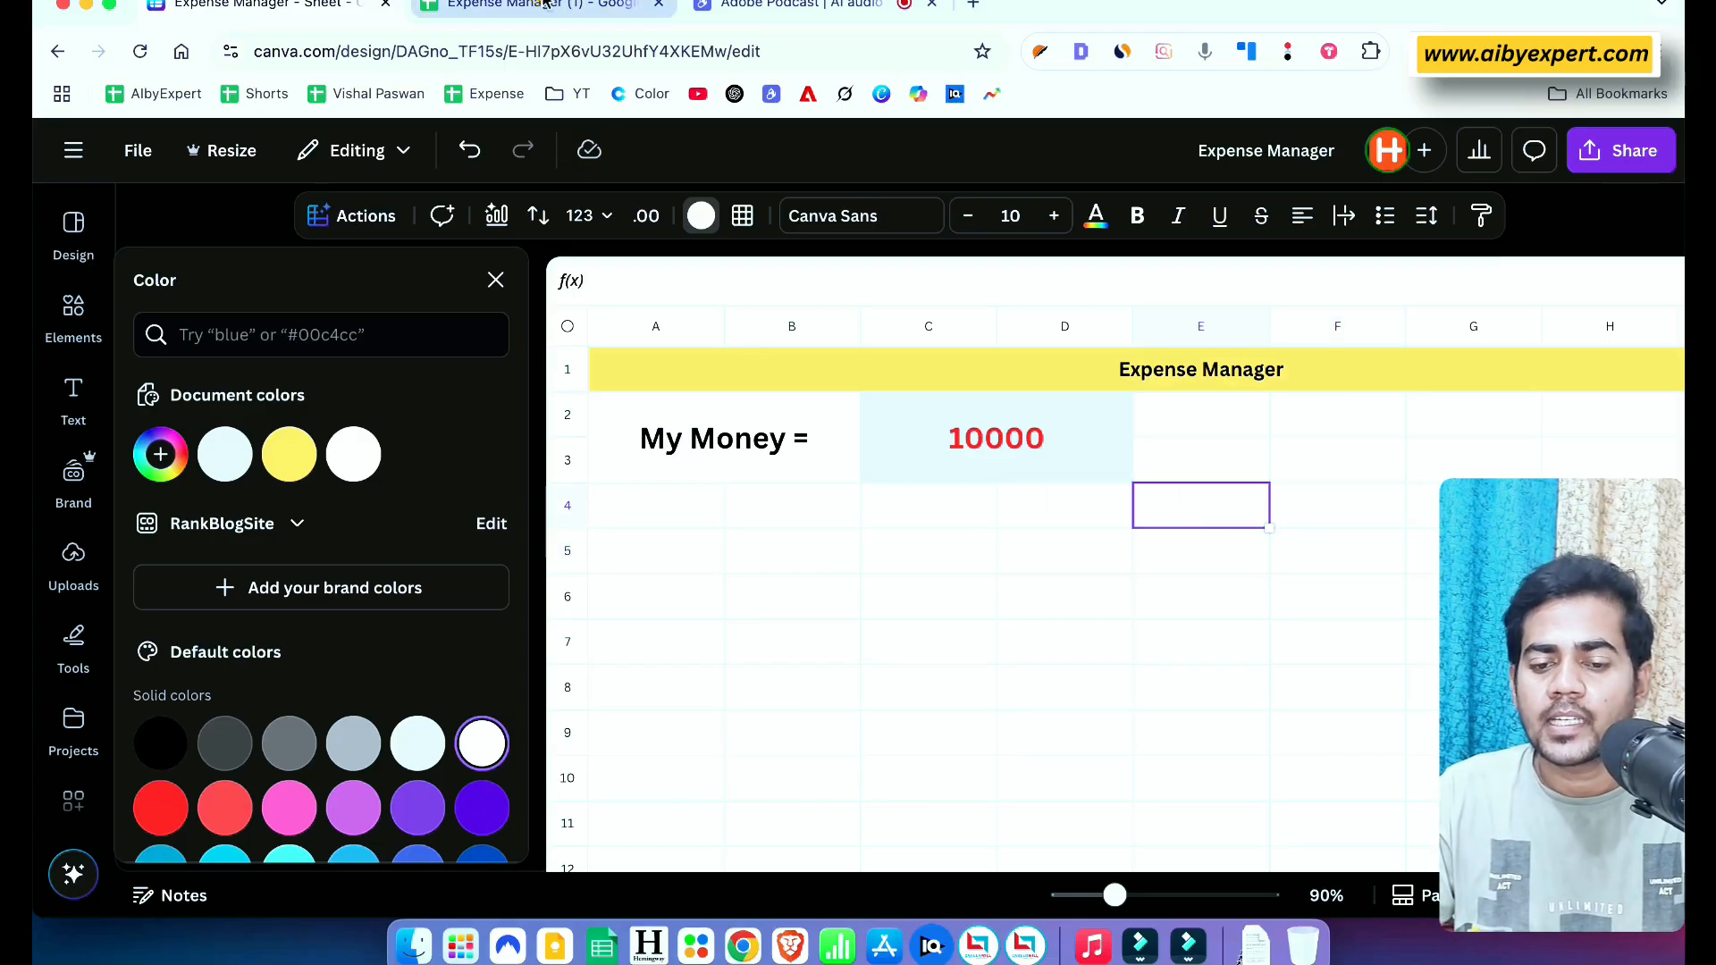
{"action": "left_click_drag", "start_coordinate": [131, 536], "coordinate": [897, 535]}
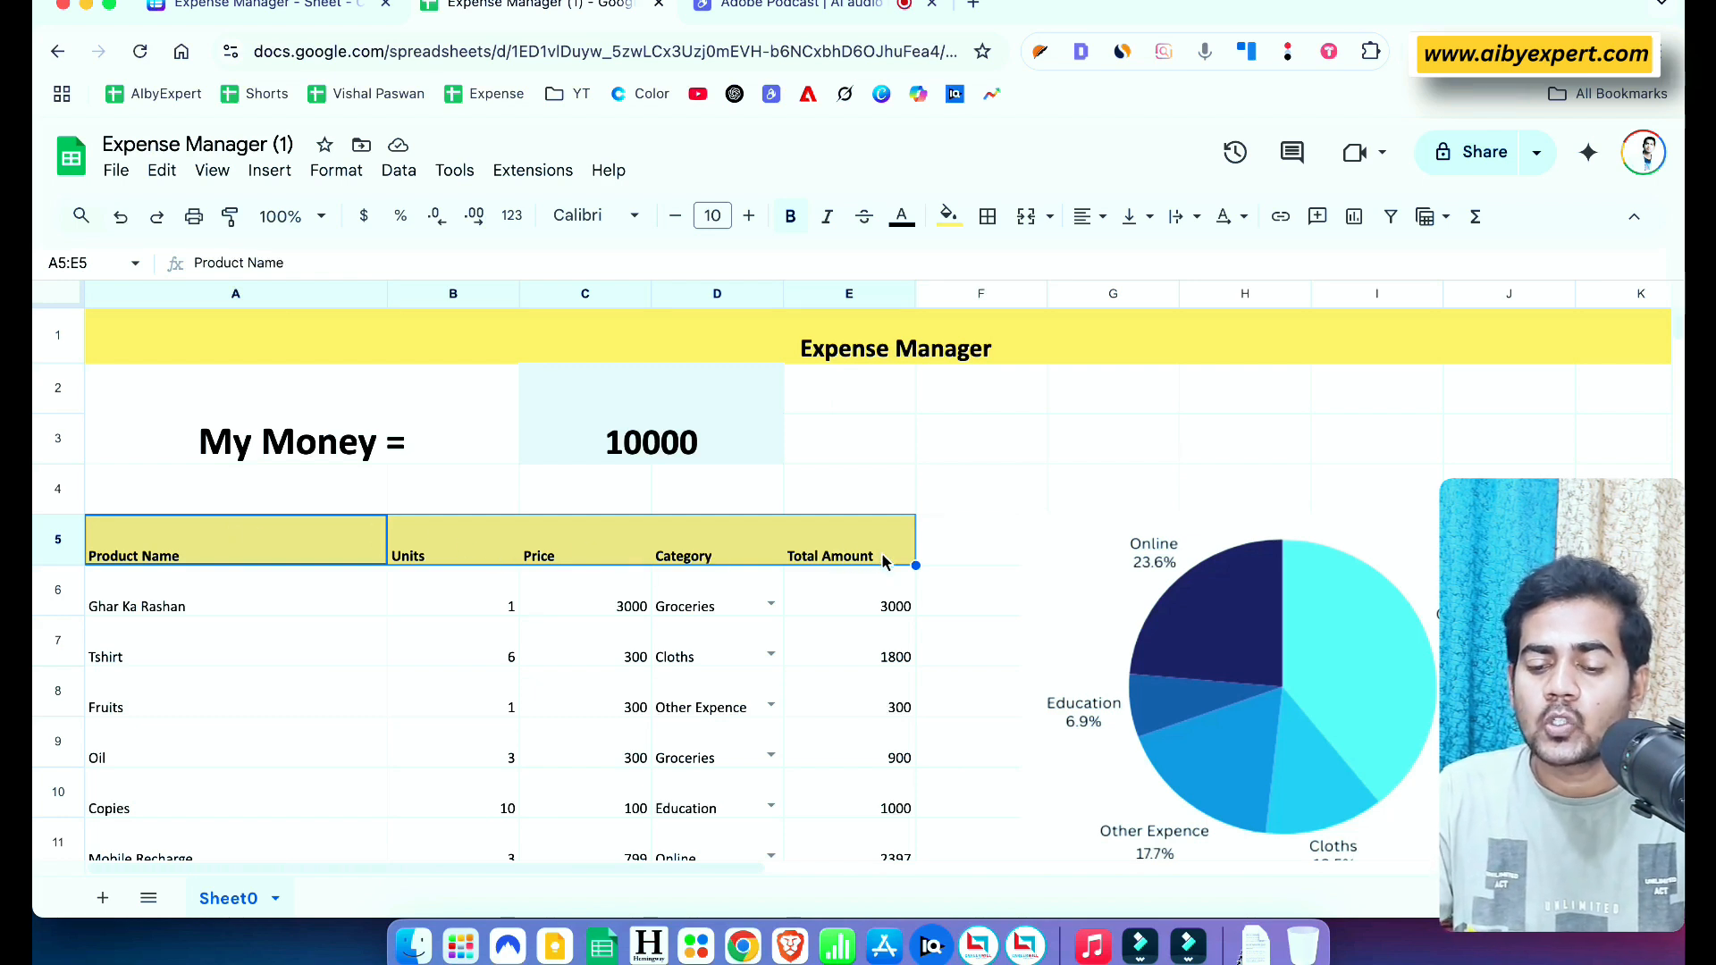
{"action": "left_click", "coordinate": [223, 7]}
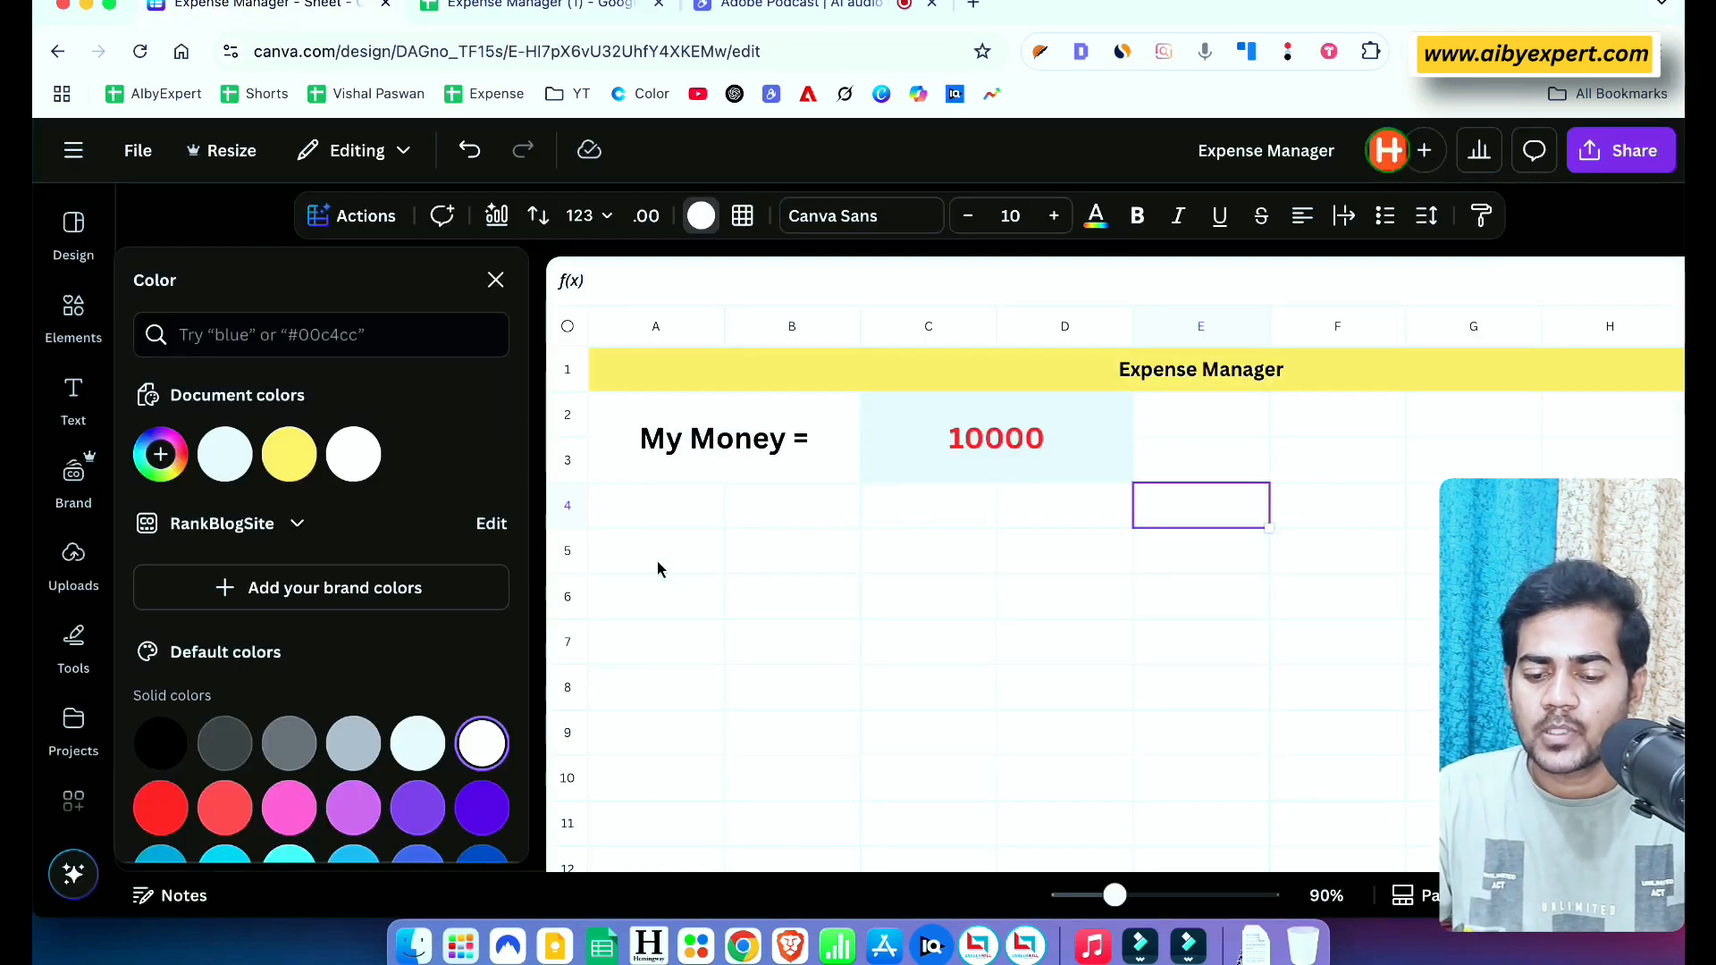
{"action": "left_click", "coordinate": [621, 563]}
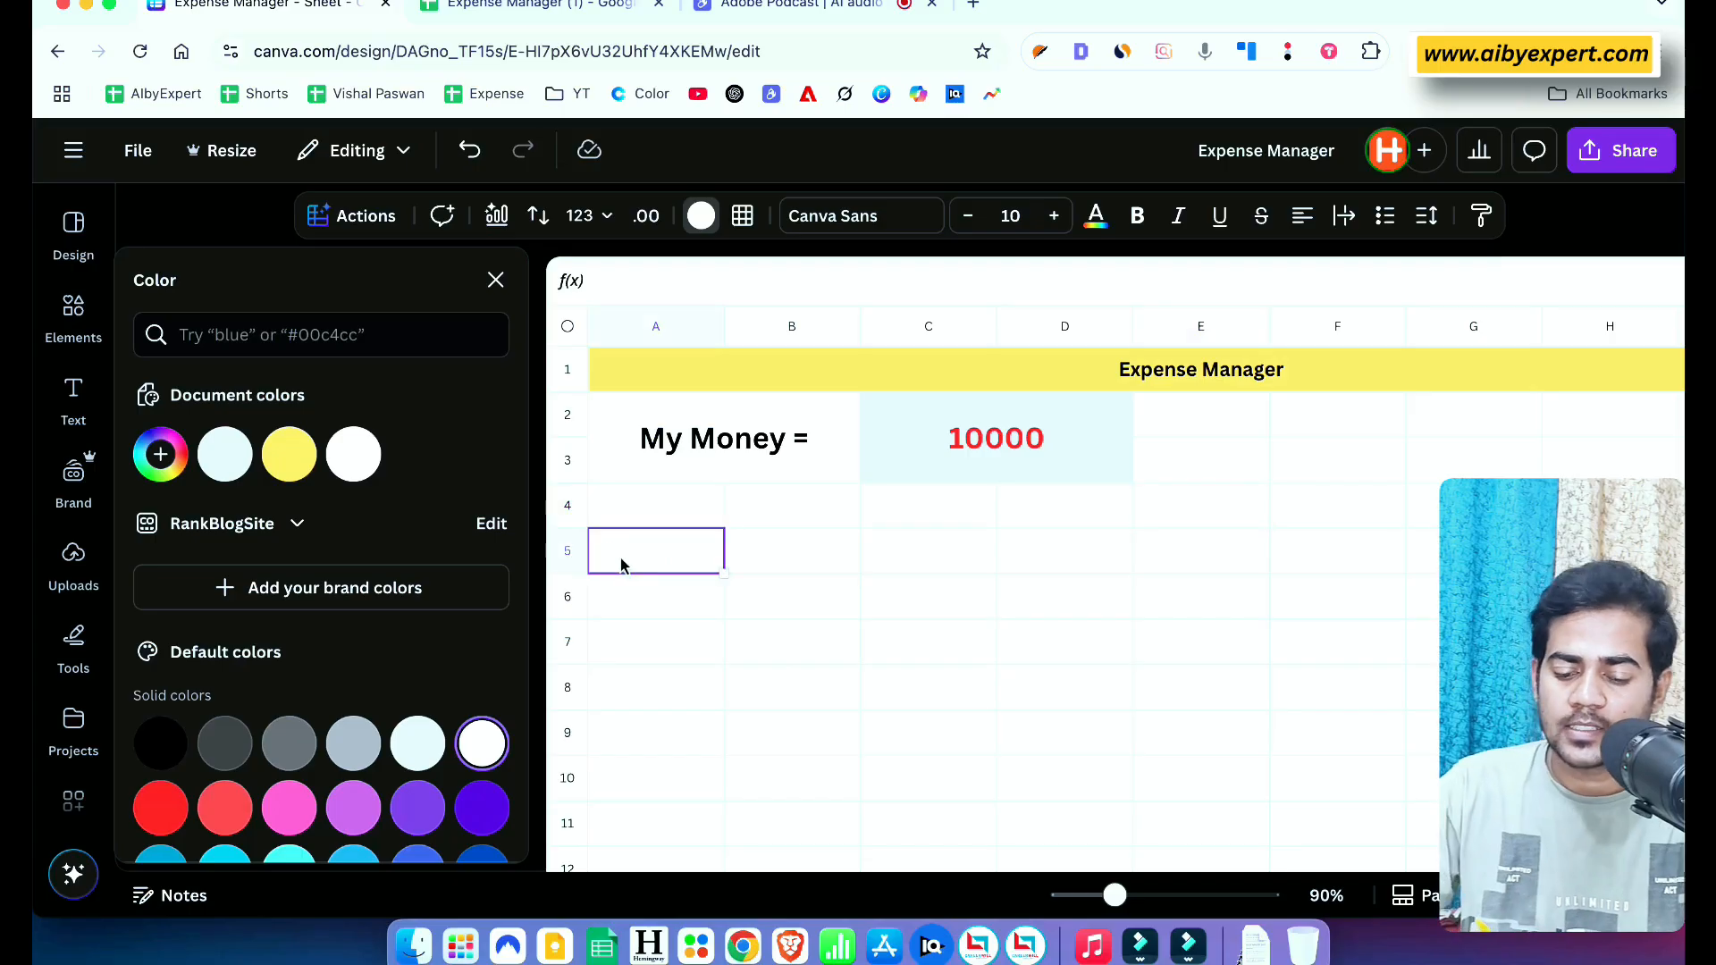
{"action": "type", "text": "Product Name"}
{"action": "left_click", "coordinate": [793, 556]}
{"action": "type", "text": "Units"}
{"action": "left_click", "coordinate": [951, 563]}
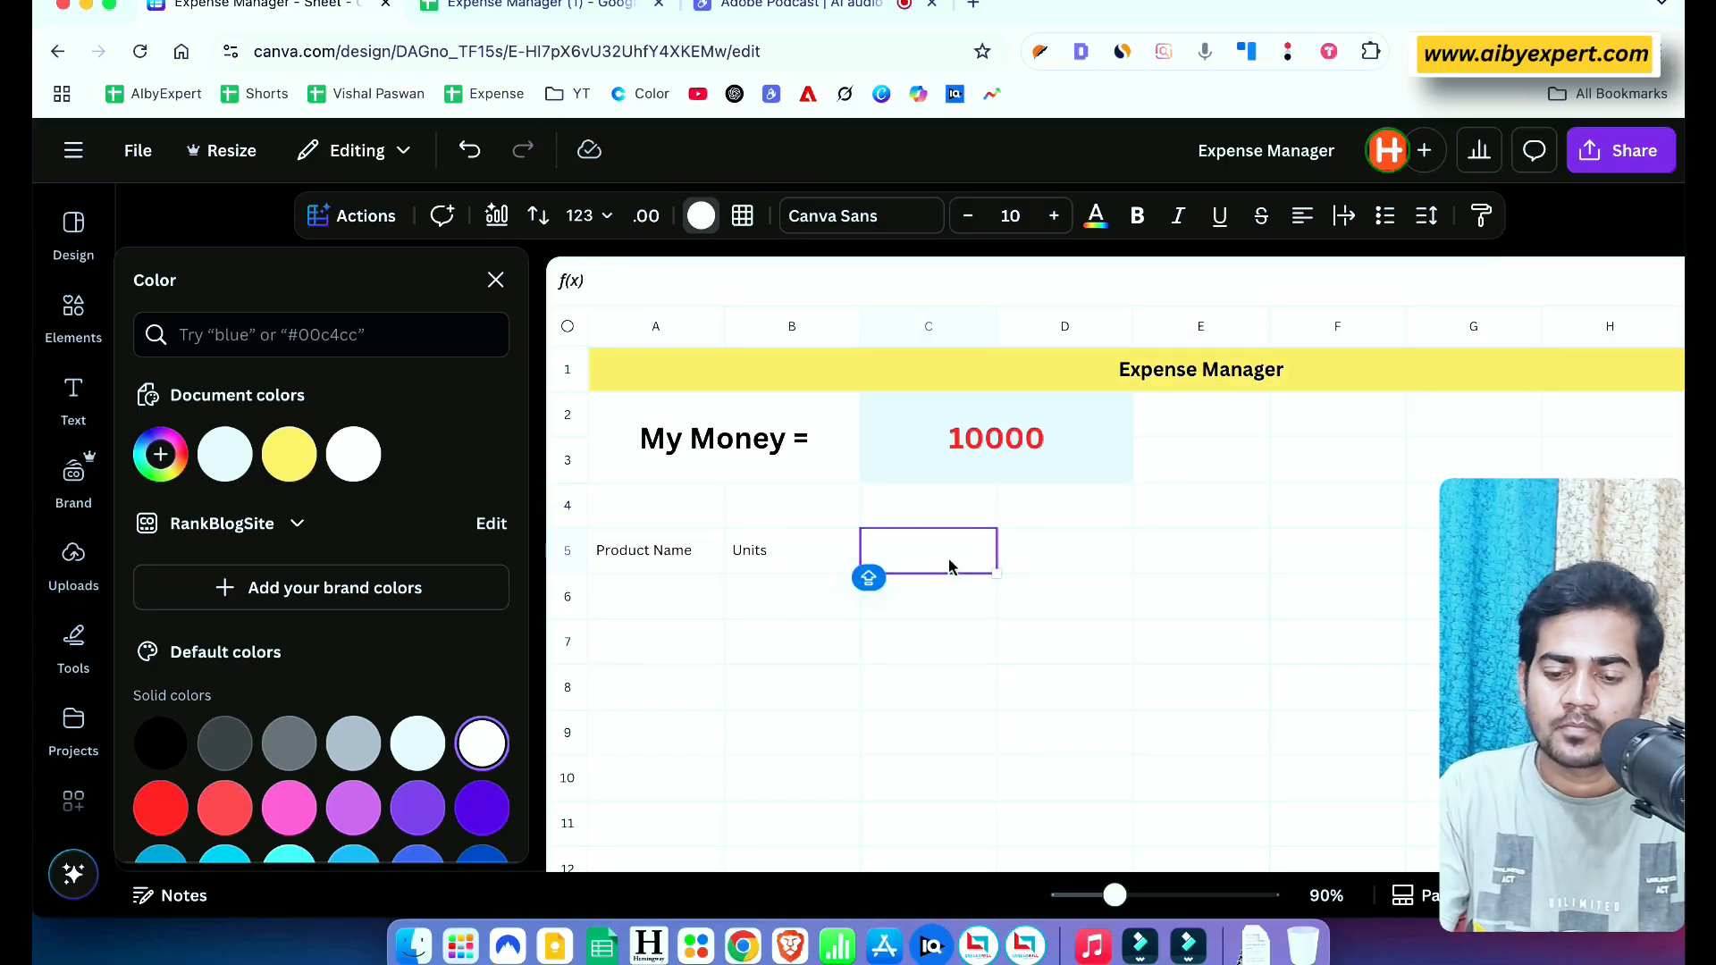
{"action": "type", "text": "Price"}
{"action": "left_click", "coordinate": [1063, 559]}
{"action": "type", "text": "Category"}
{"action": "key", "text": "Tab"}
{"action": "type", "text": "Total Amount"}
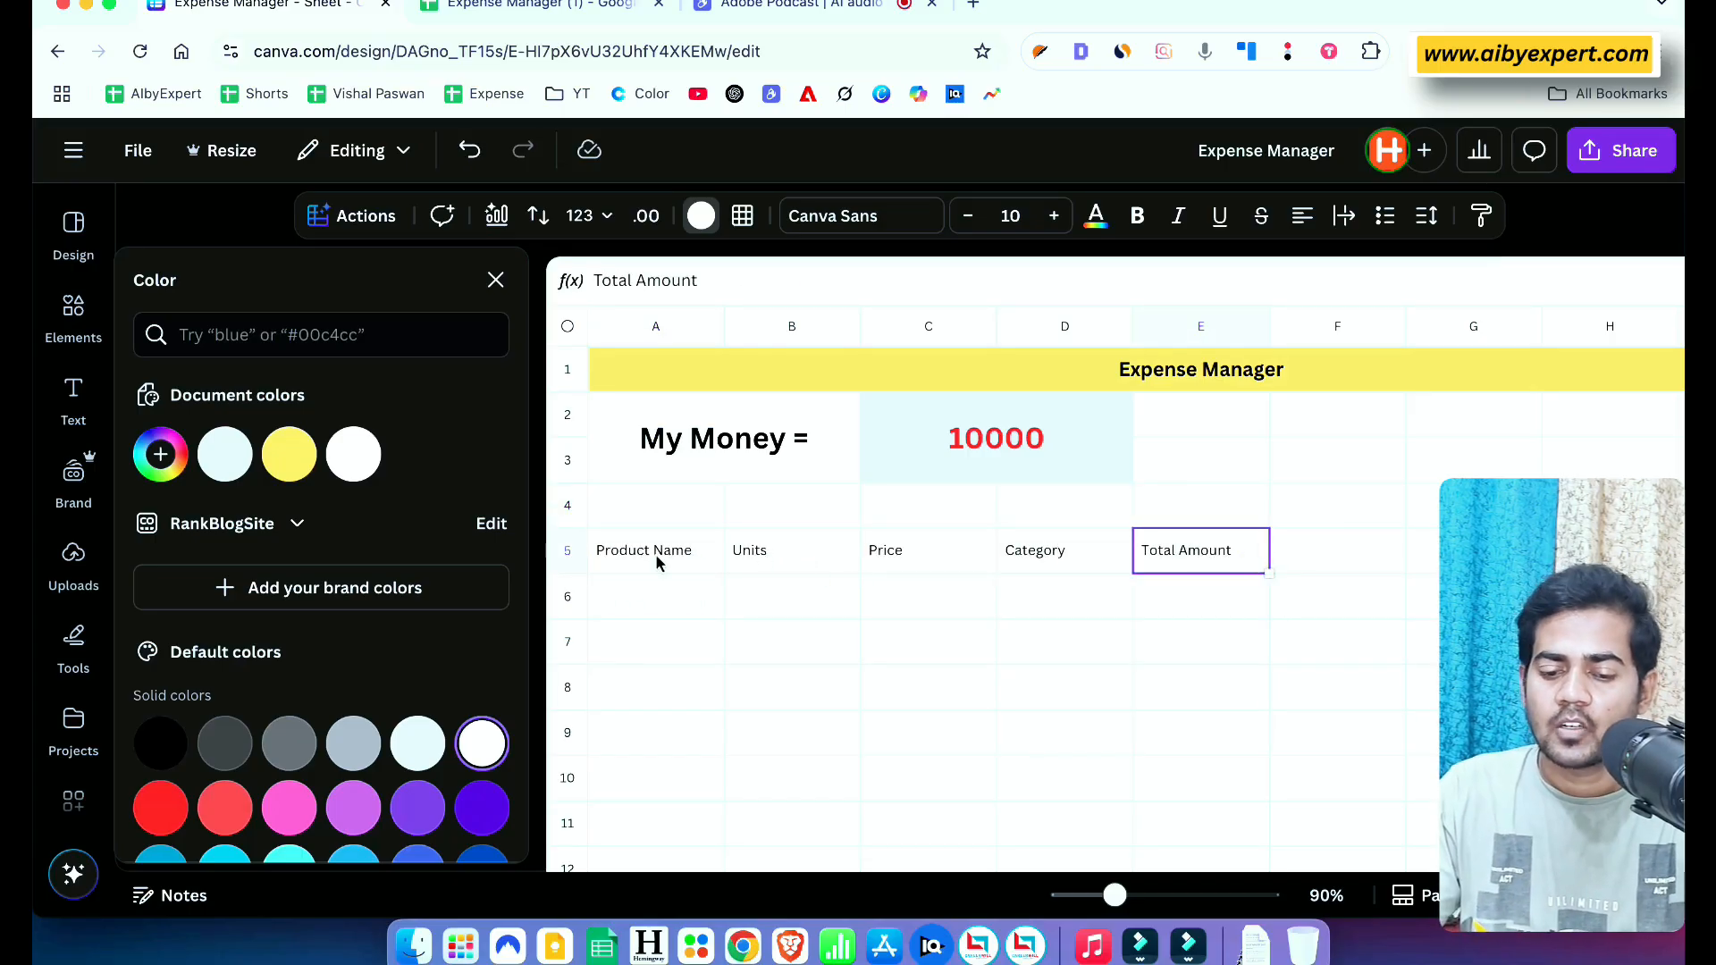
Fill the header cells A5:E5 with the same yellow as the title
{"action": "left_click_drag", "start_coordinate": [597, 548], "coordinate": [1081, 582]}
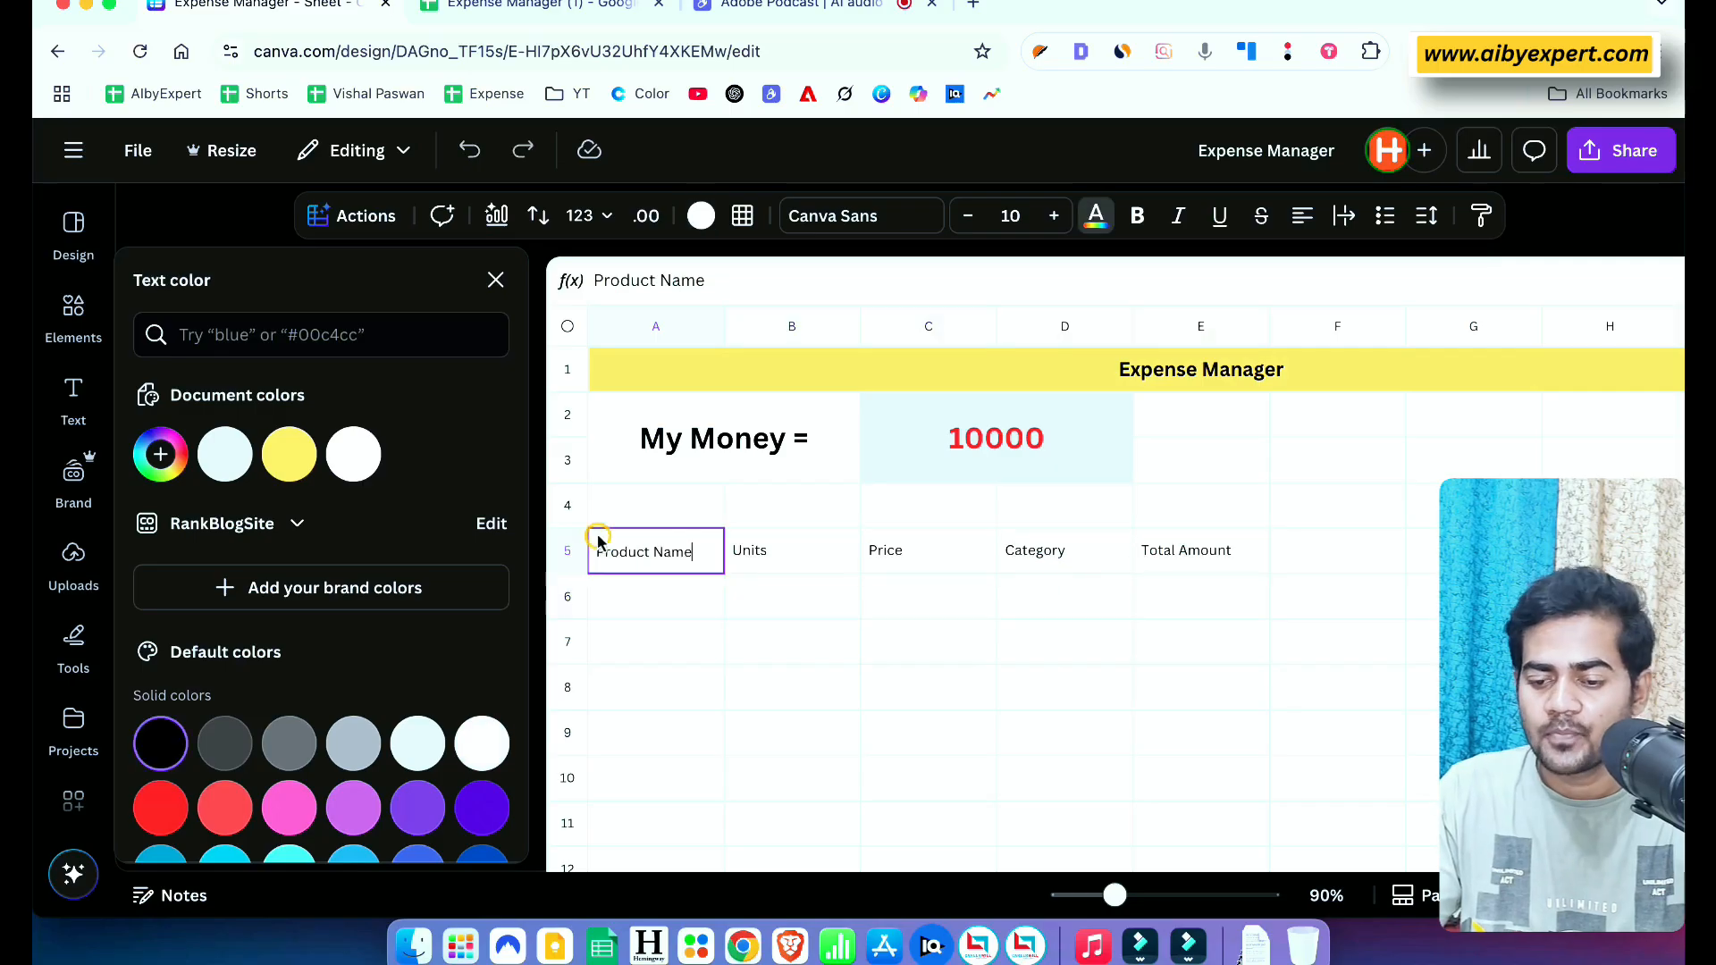
{"action": "left_click_drag", "start_coordinate": [597, 548], "coordinate": [1198, 554]}
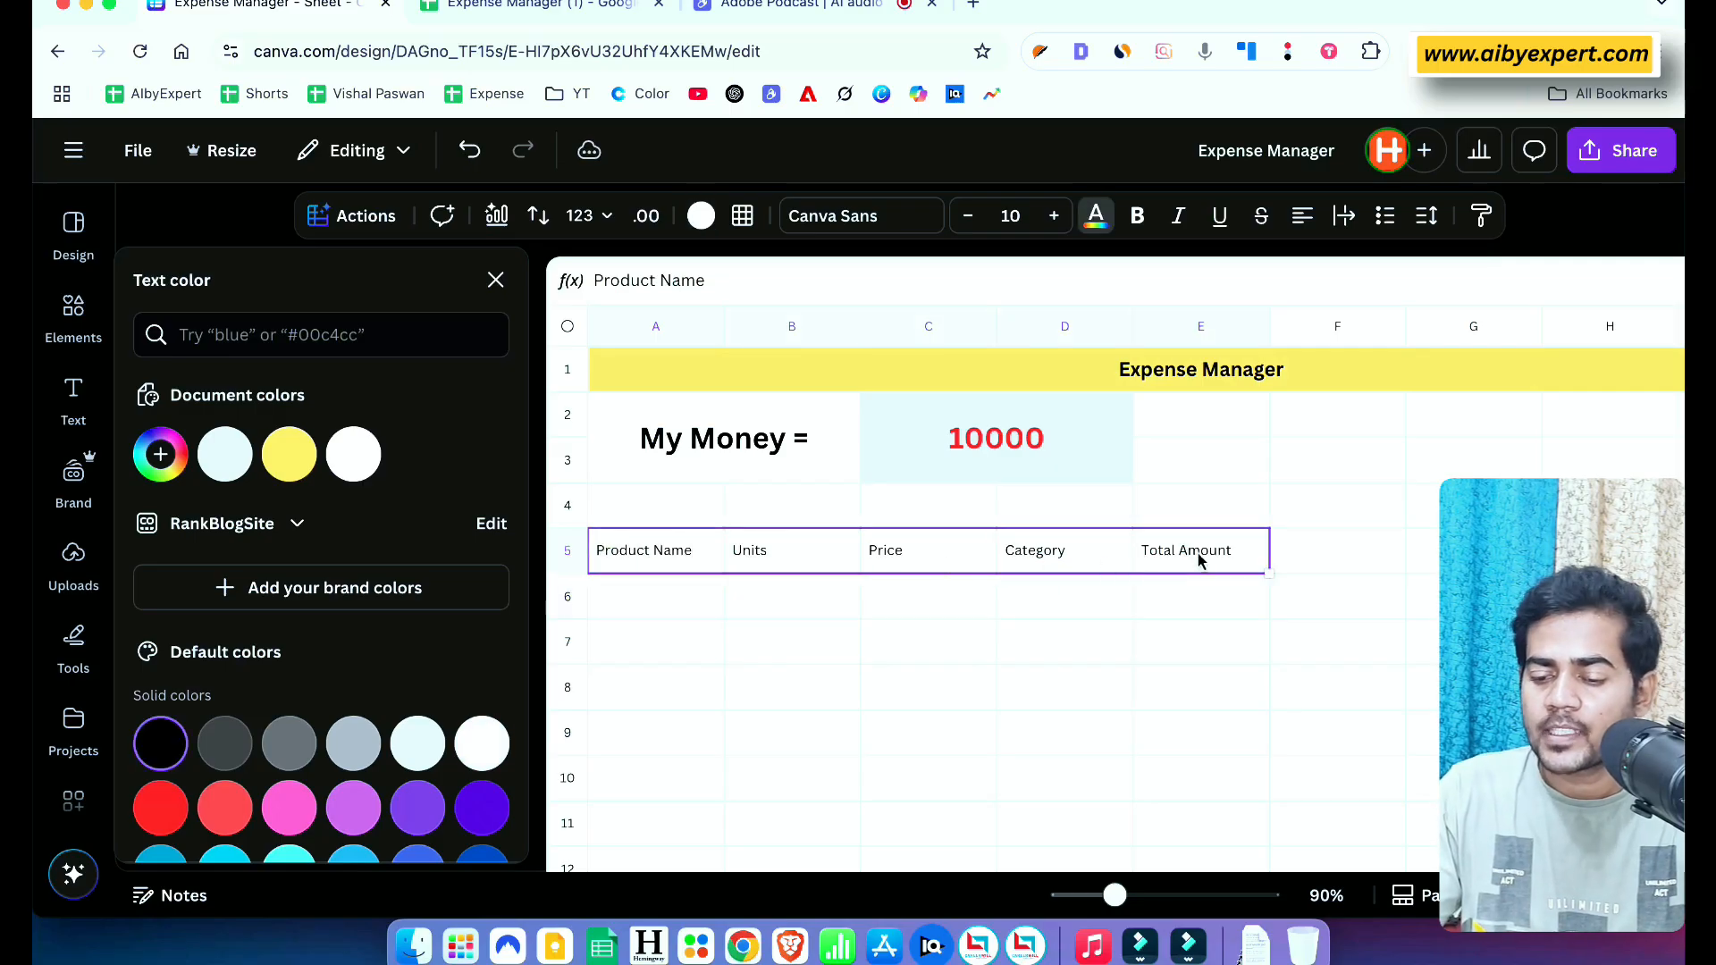
{"action": "left_click", "coordinate": [701, 218]}
{"action": "left_click", "coordinate": [289, 454]}
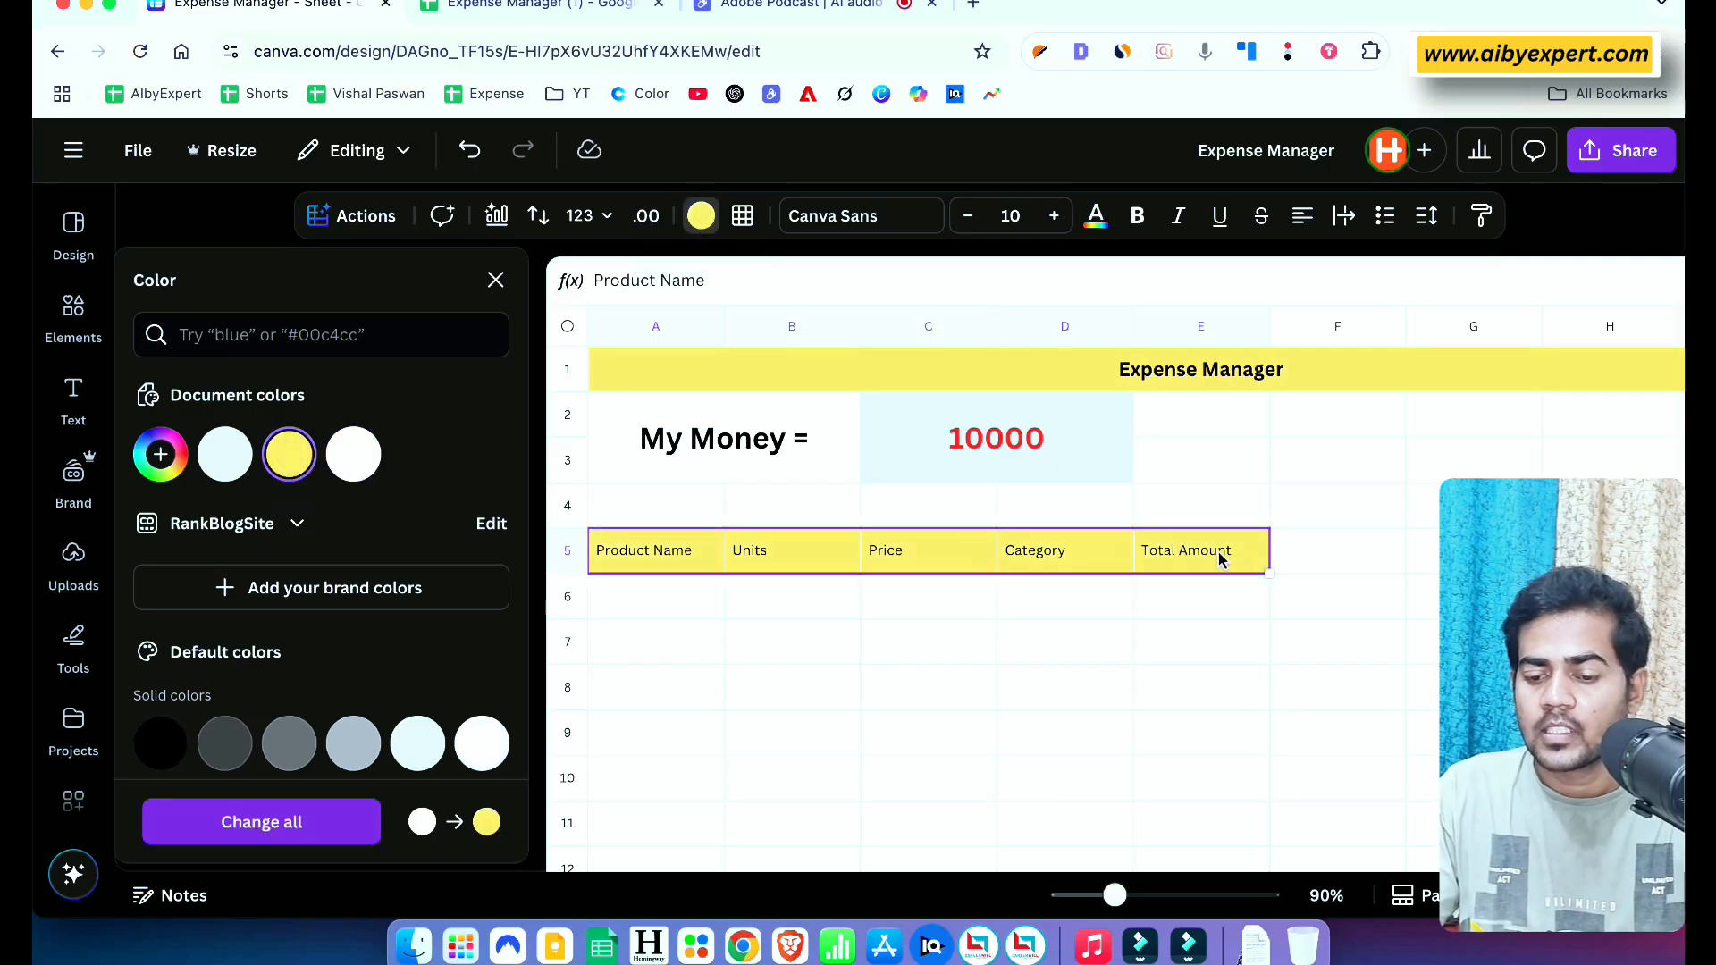
Make the row 5 headers bold and centered with font size 11
{"action": "left_click", "coordinate": [1138, 215]}
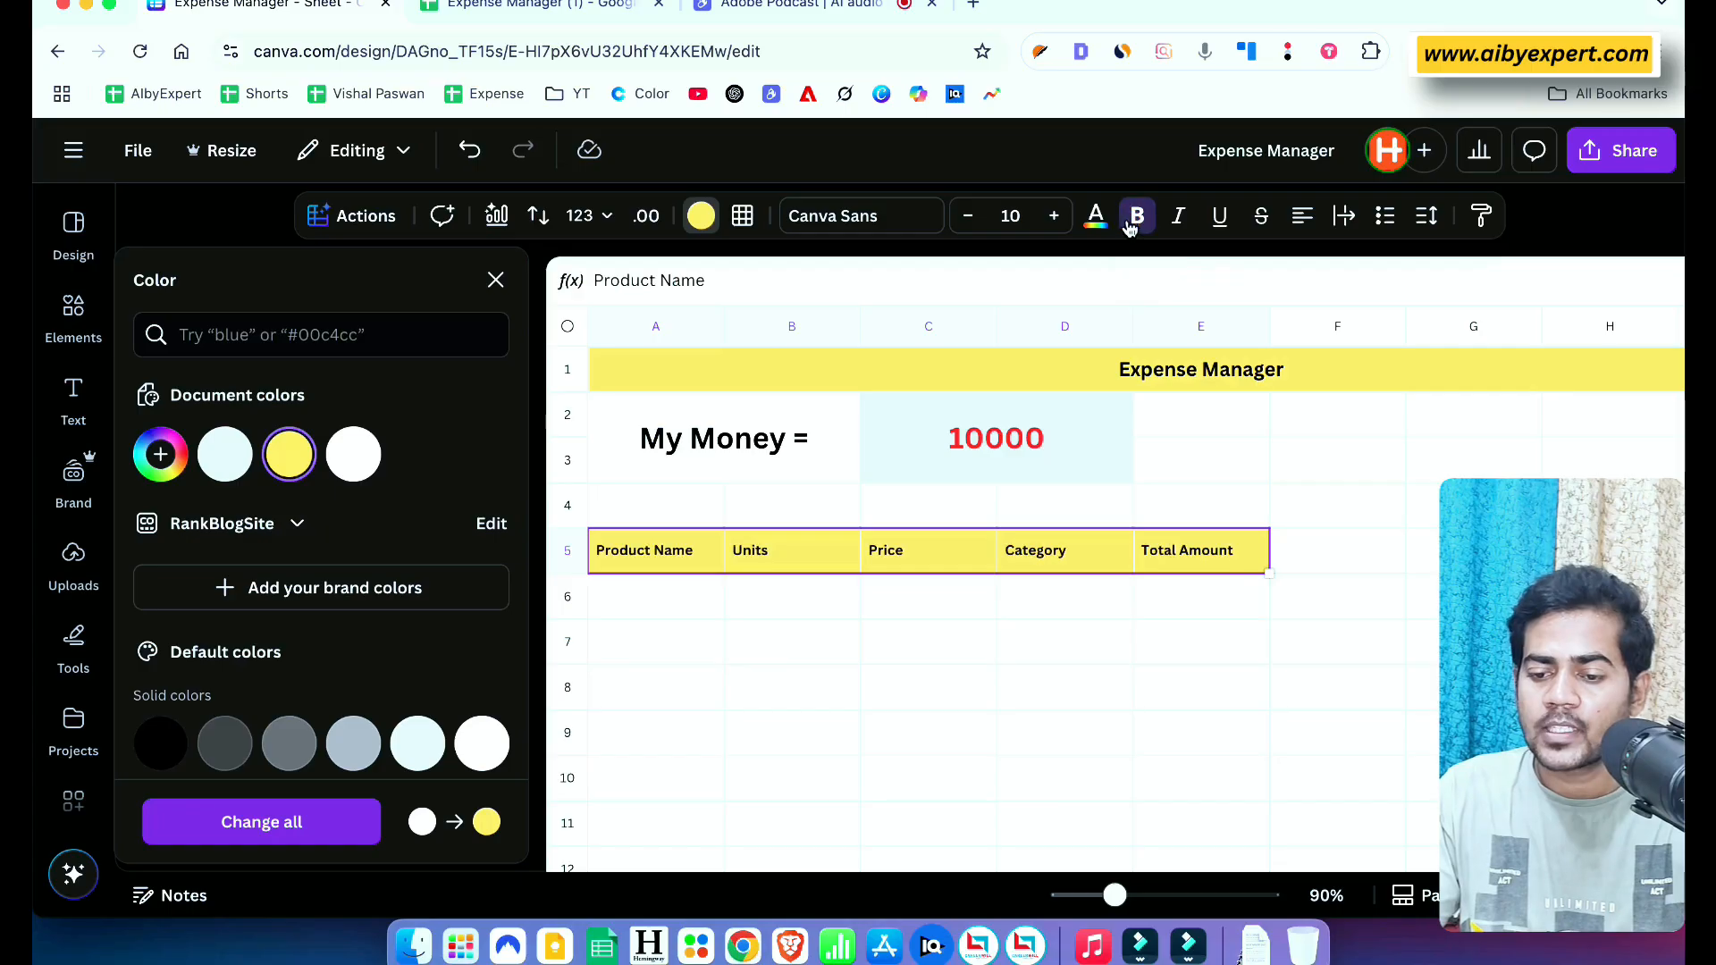
{"action": "left_click", "coordinate": [1051, 218]}
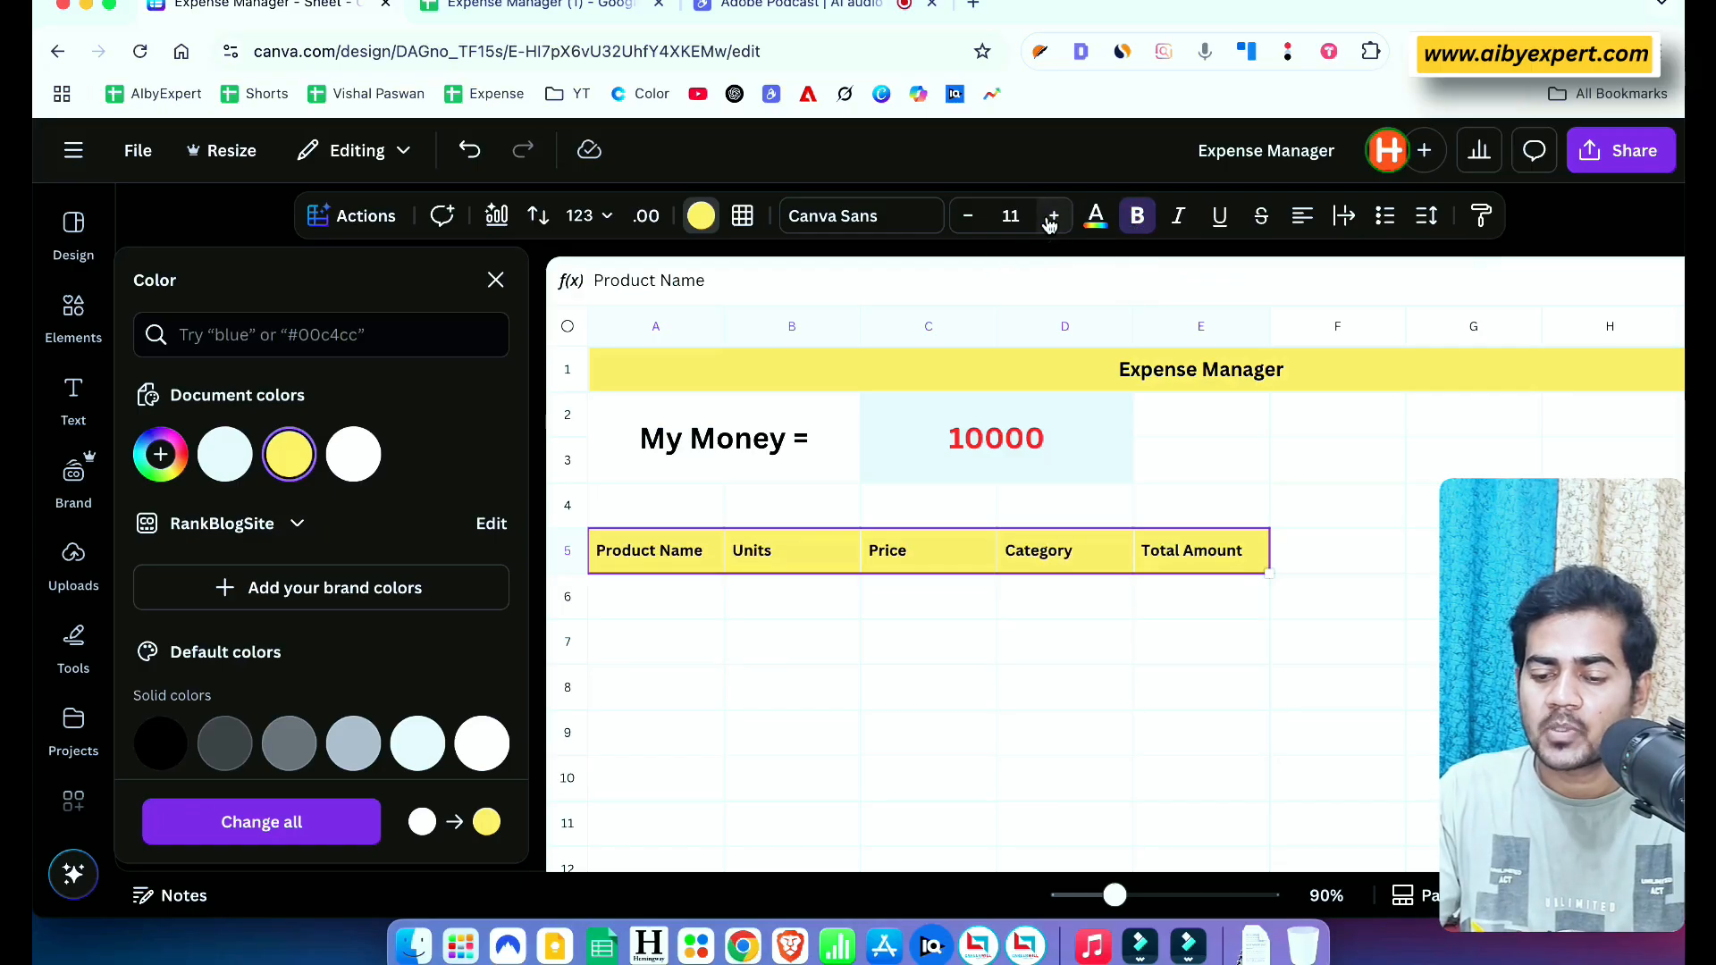
{"action": "left_click", "coordinate": [1051, 218]}
{"action": "left_click", "coordinate": [968, 215]}
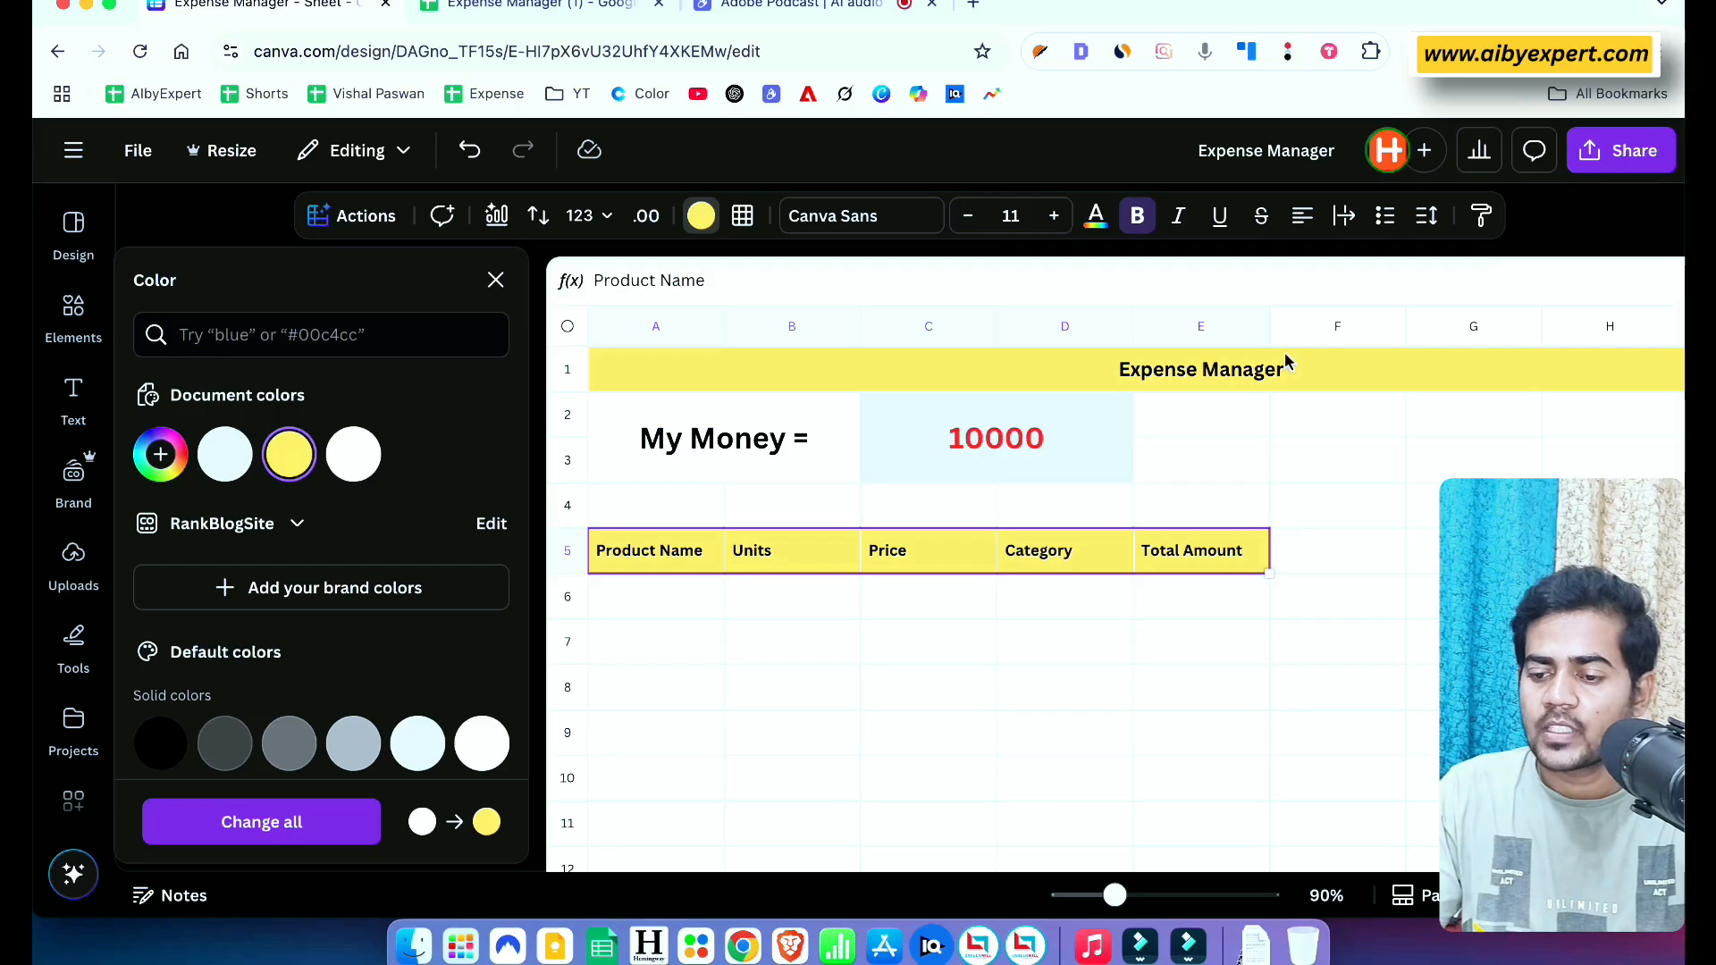
{"action": "left_click", "coordinate": [1303, 224]}
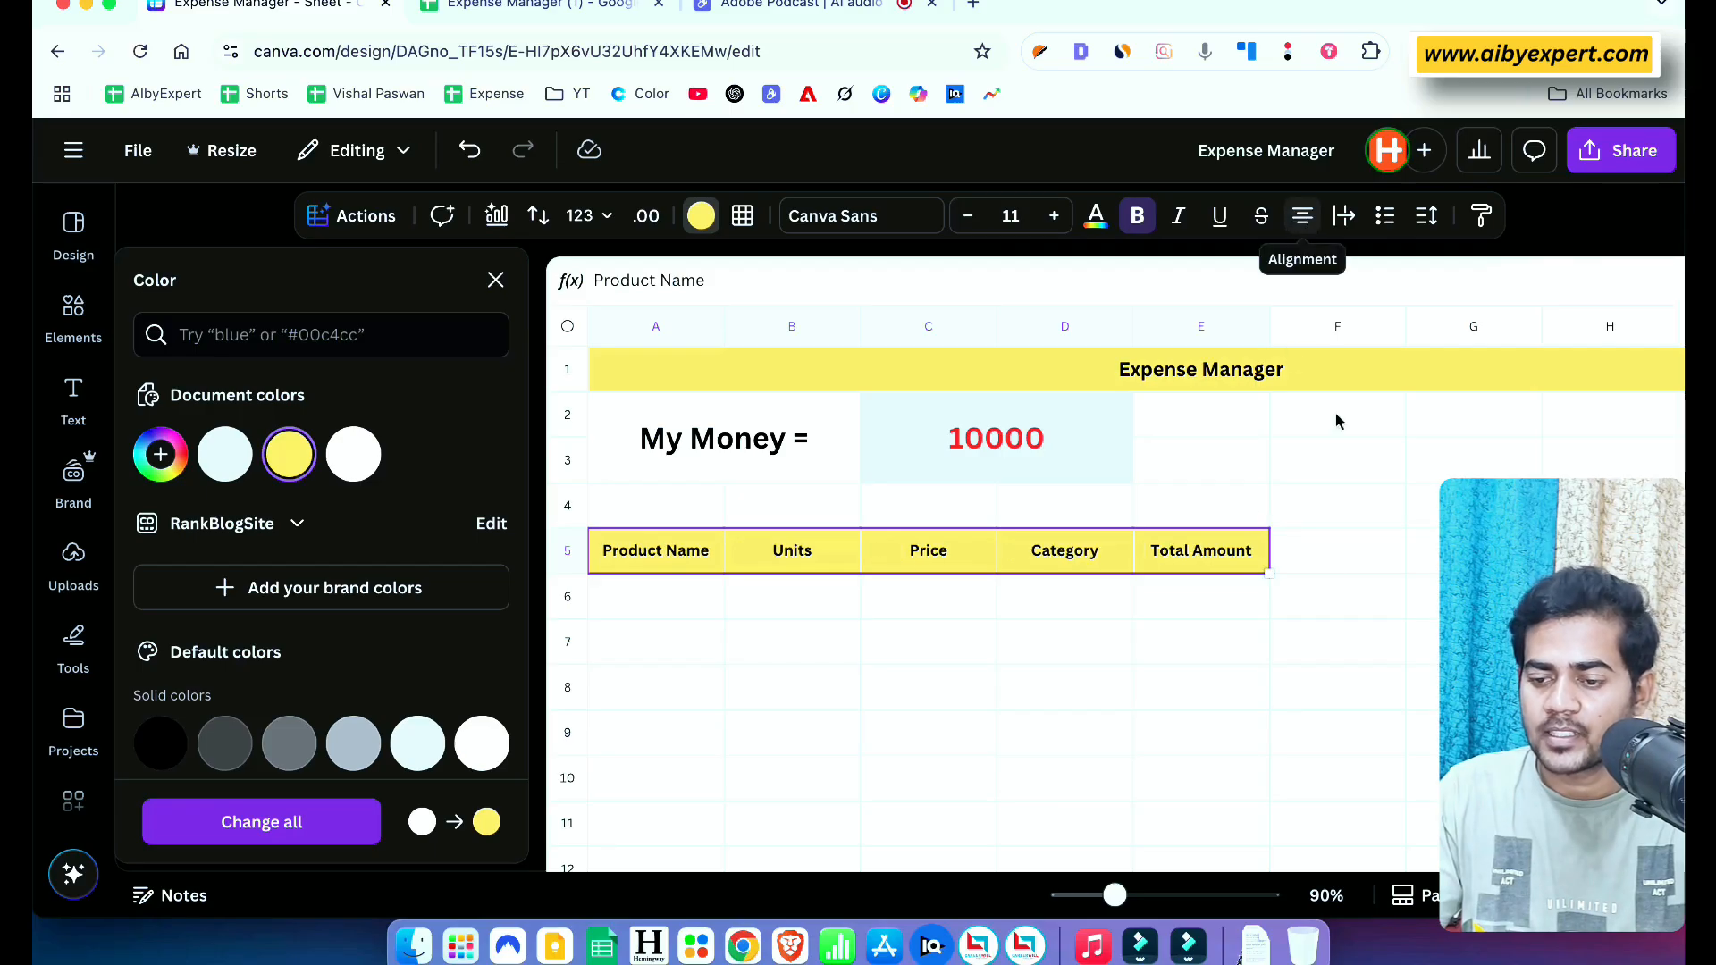
{"action": "left_click", "coordinate": [1055, 659]}
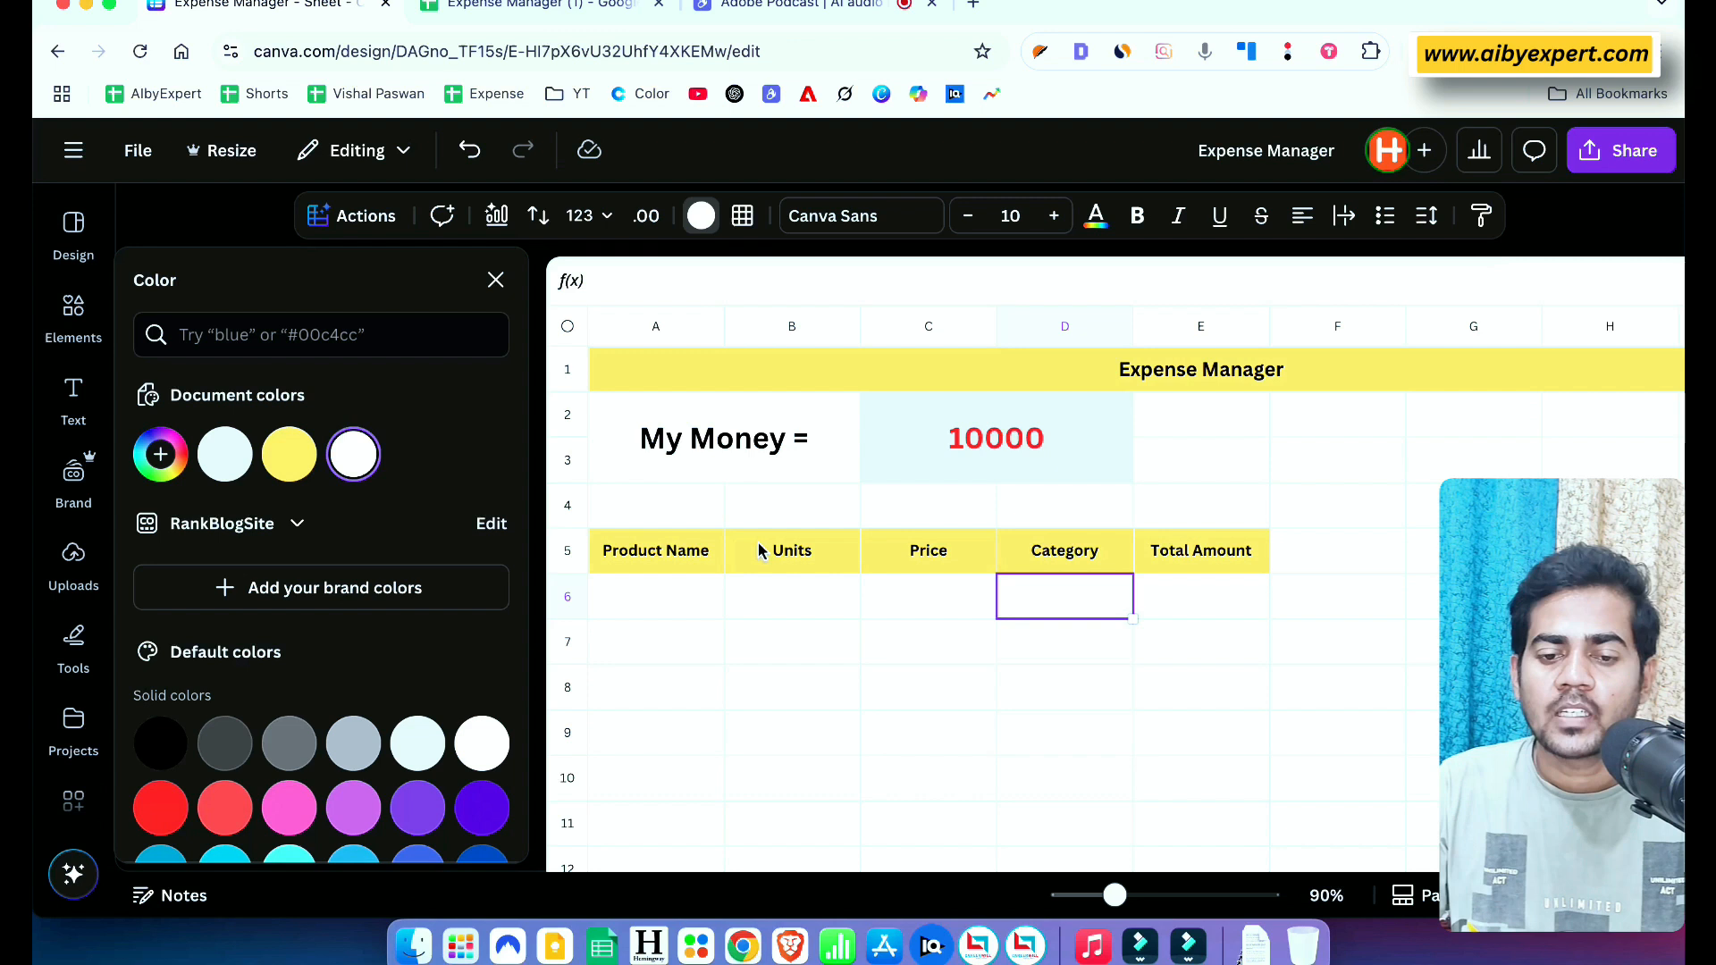
Check the Category column in Google Sheets, and in Canva create a new custom dropdown in cell D6
{"action": "left_click", "coordinate": [539, 9]}
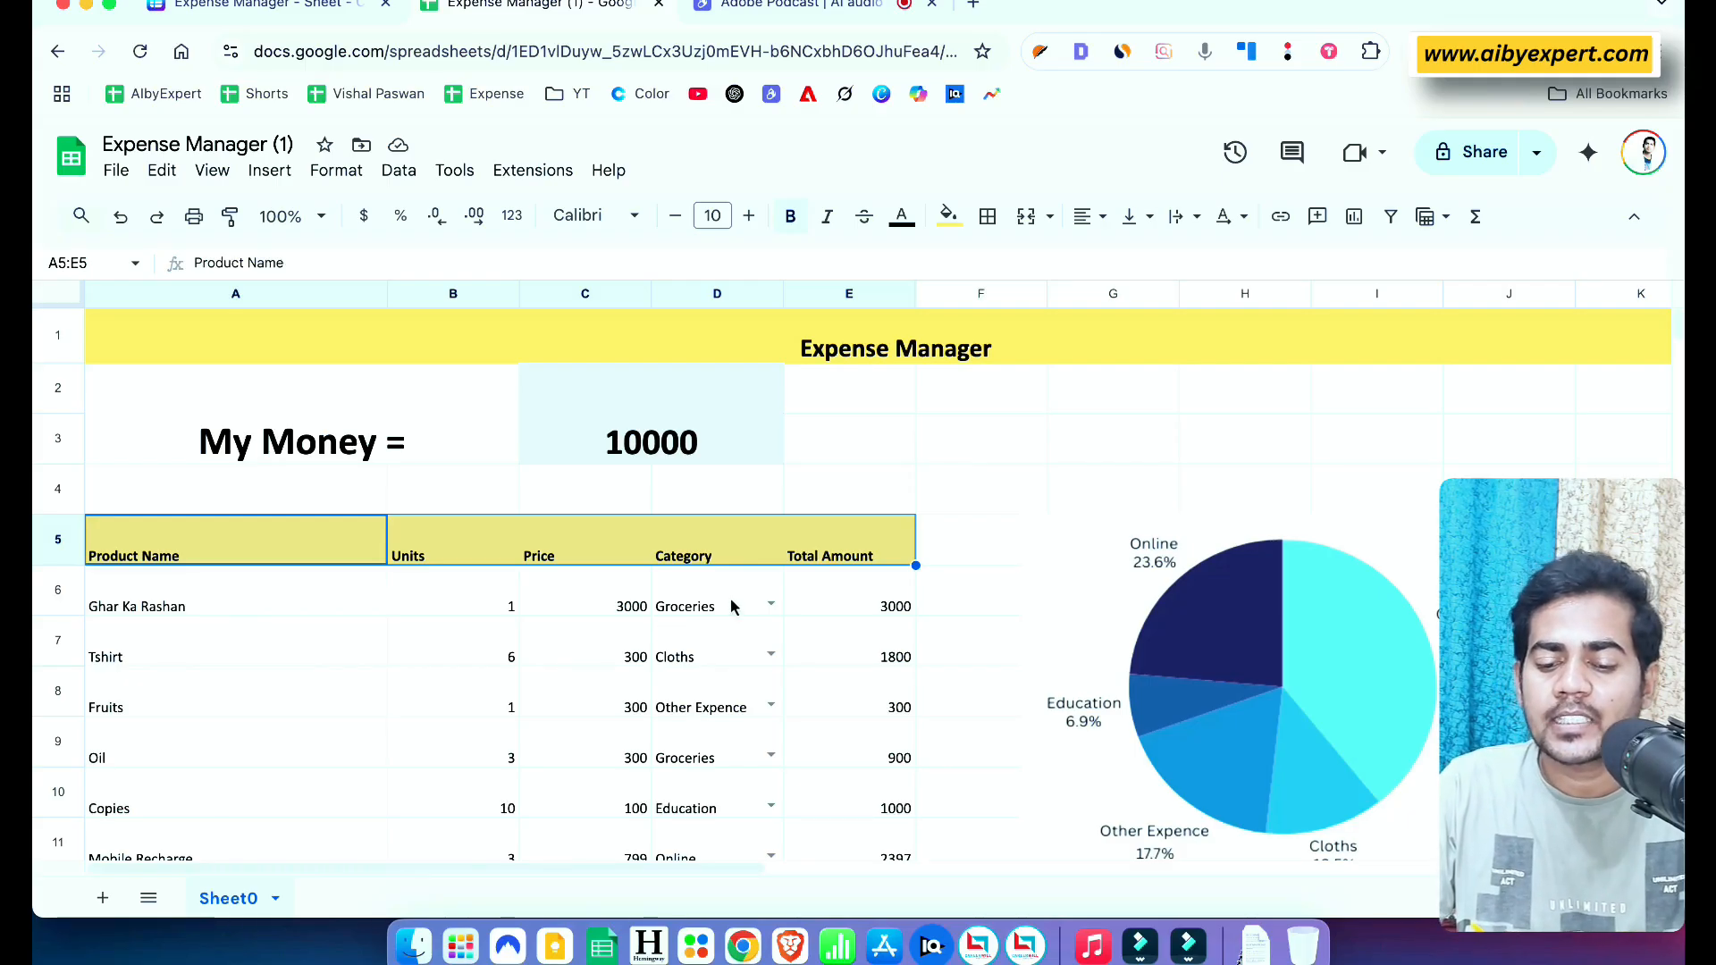
{"action": "scroll", "coordinate": [732, 607], "scroll_direction": "down", "scroll_amount": 3}
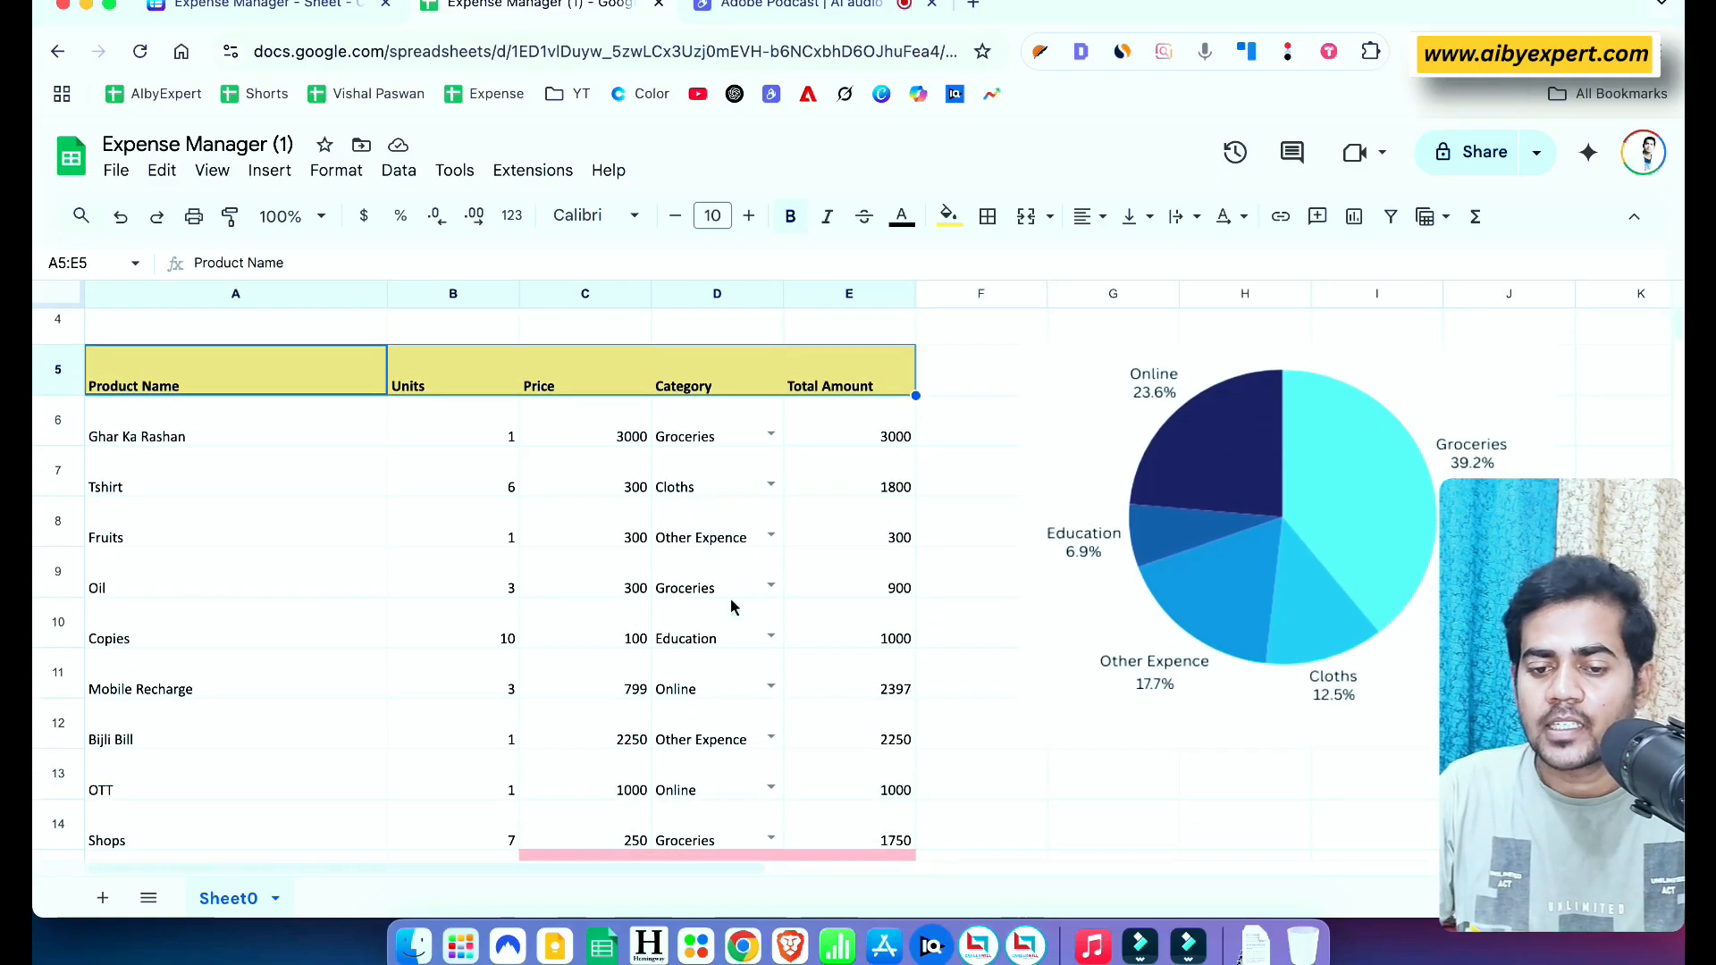
{"action": "left_click", "coordinate": [232, 5]}
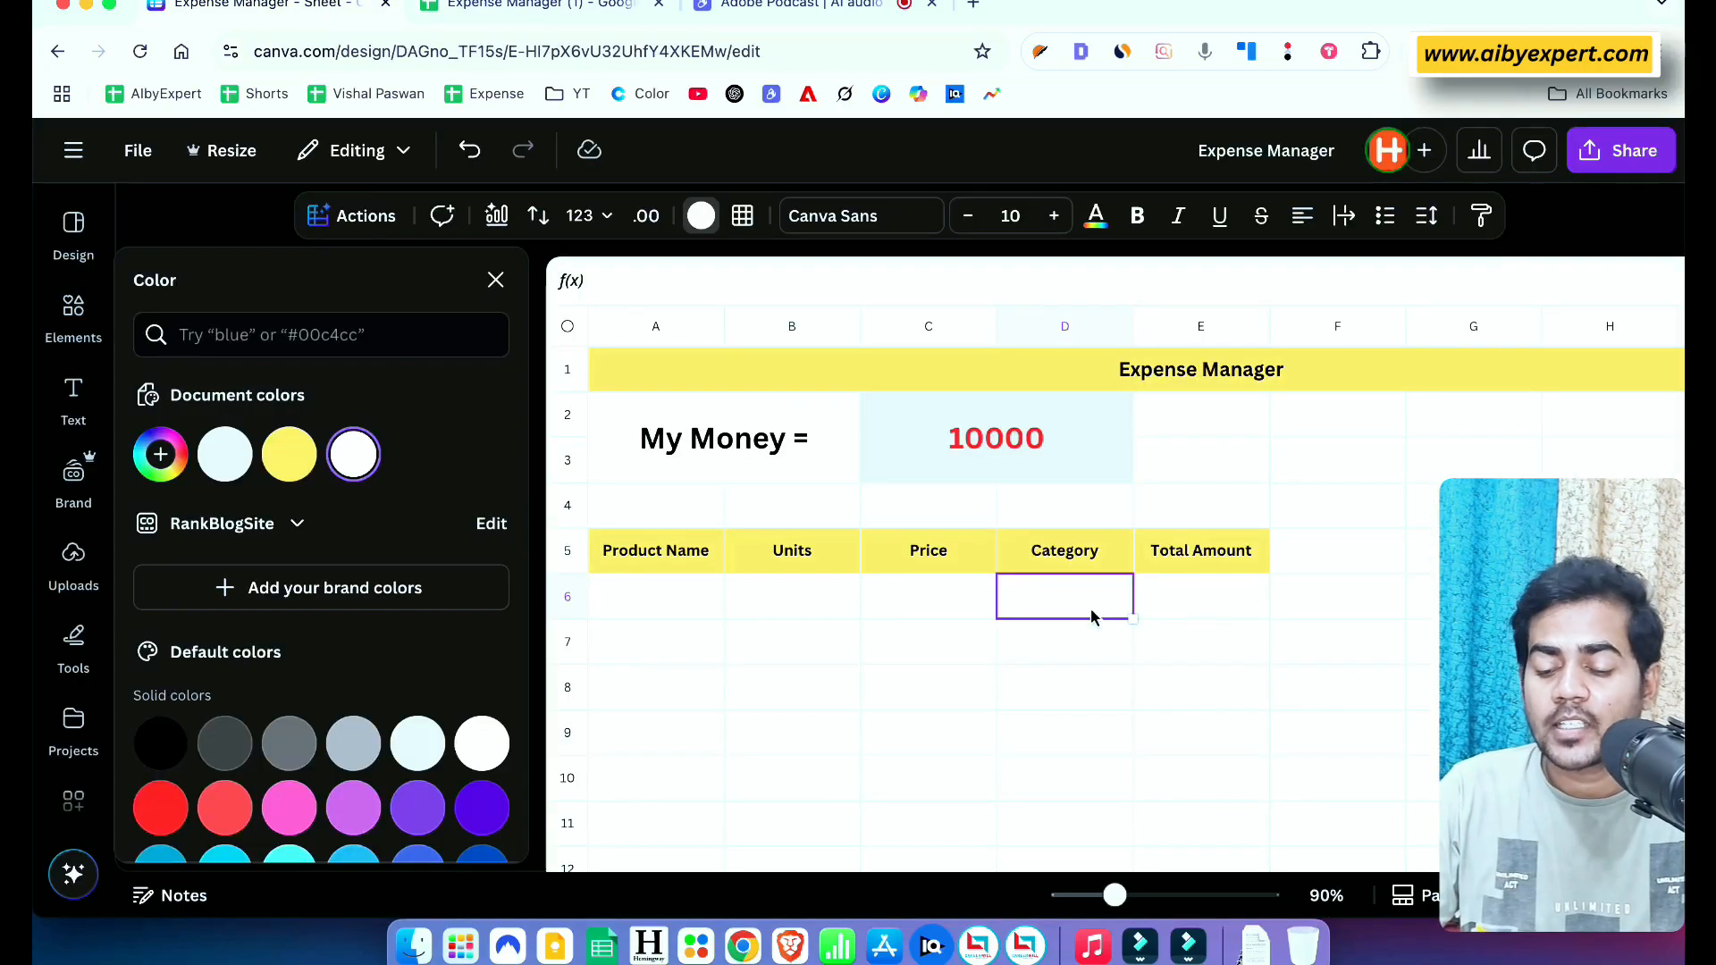
{"action": "double_click", "coordinate": [1059, 606]}
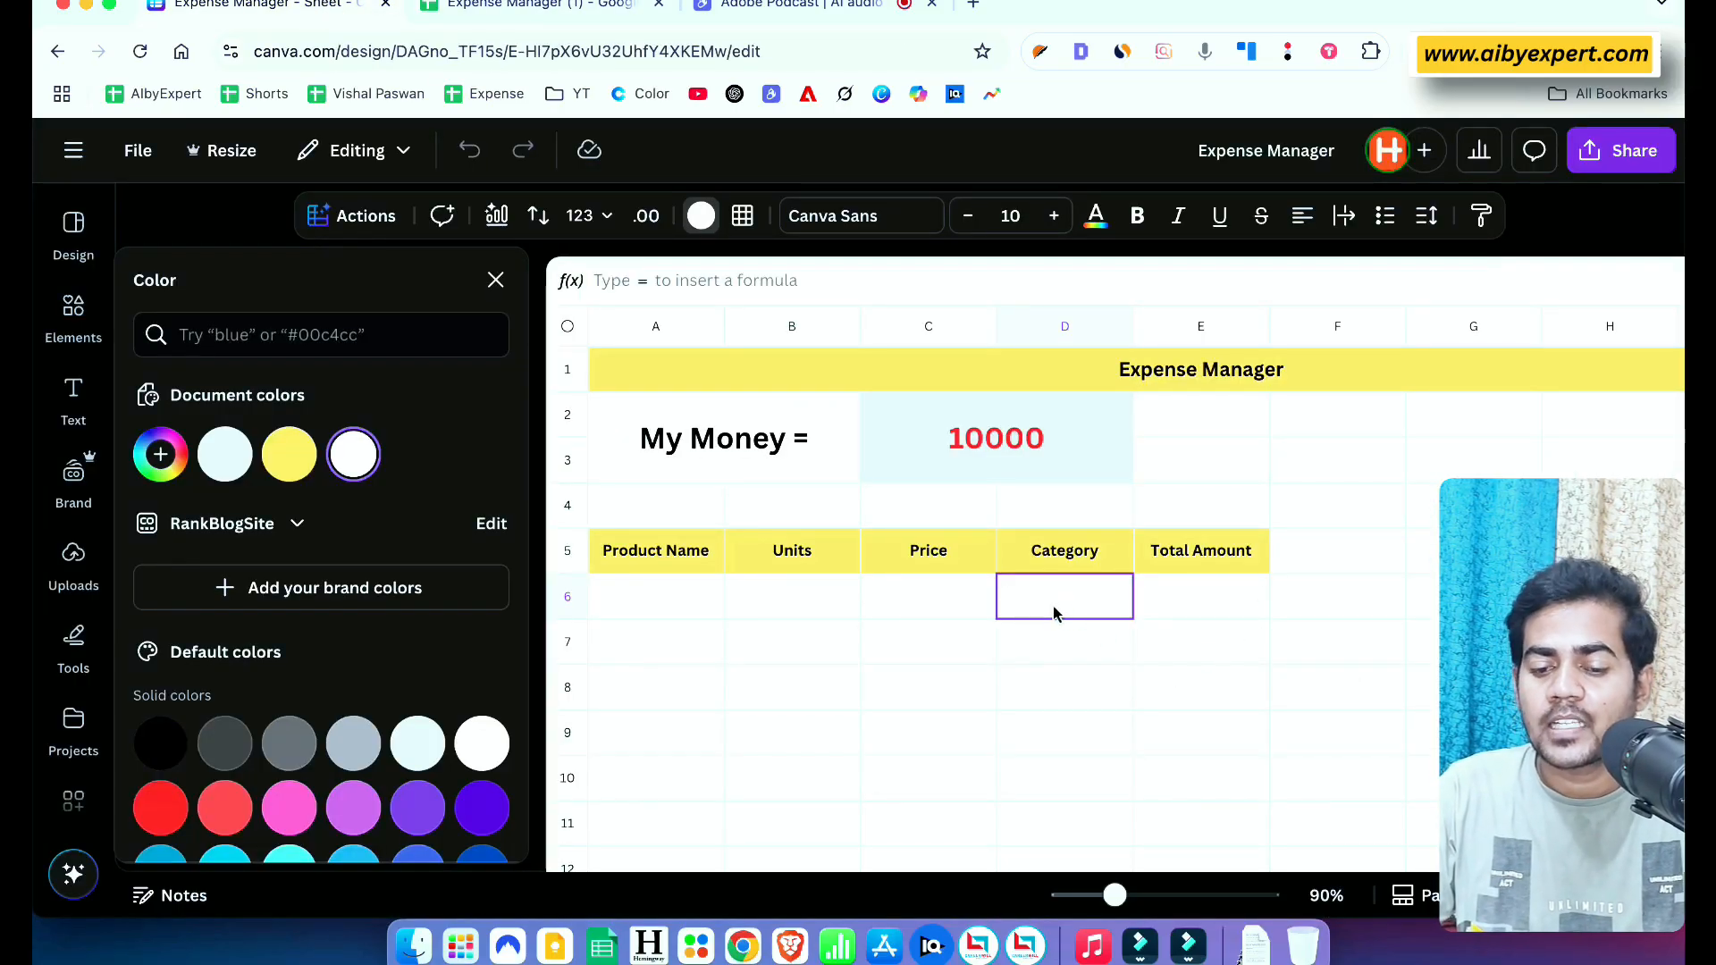
{"action": "left_click", "coordinate": [508, 282]}
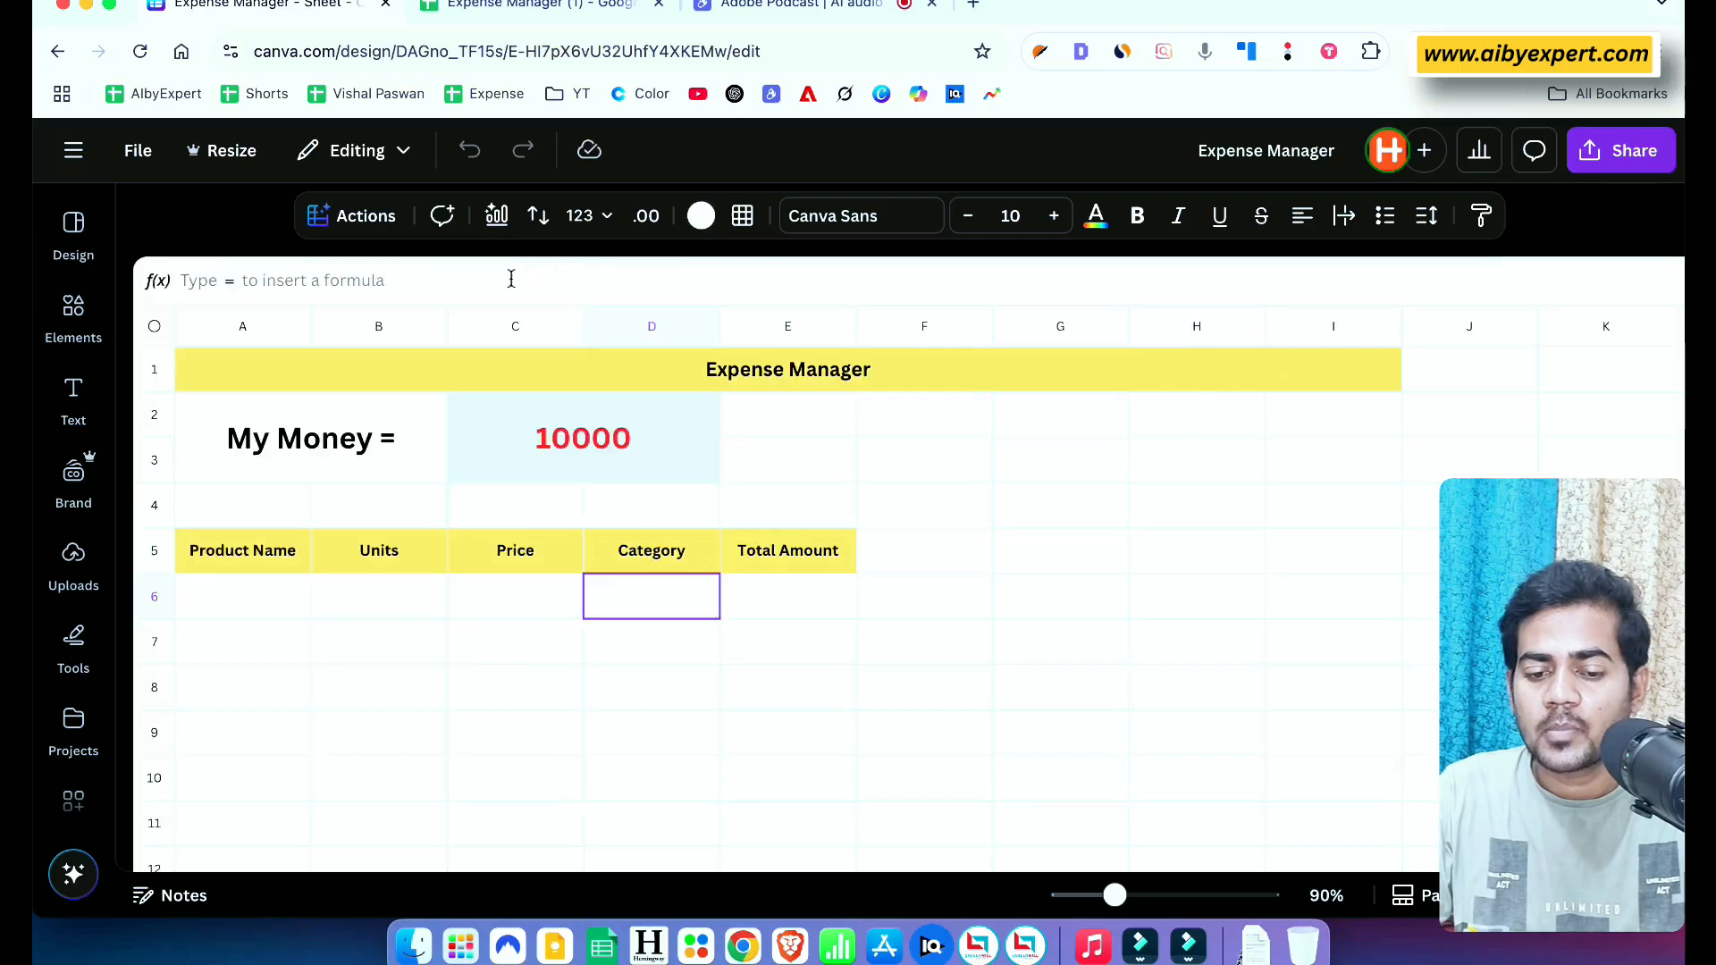
{"action": "left_click", "coordinate": [343, 217]}
{"action": "scroll", "coordinate": [405, 502], "scroll_direction": "down", "scroll_amount": 10}
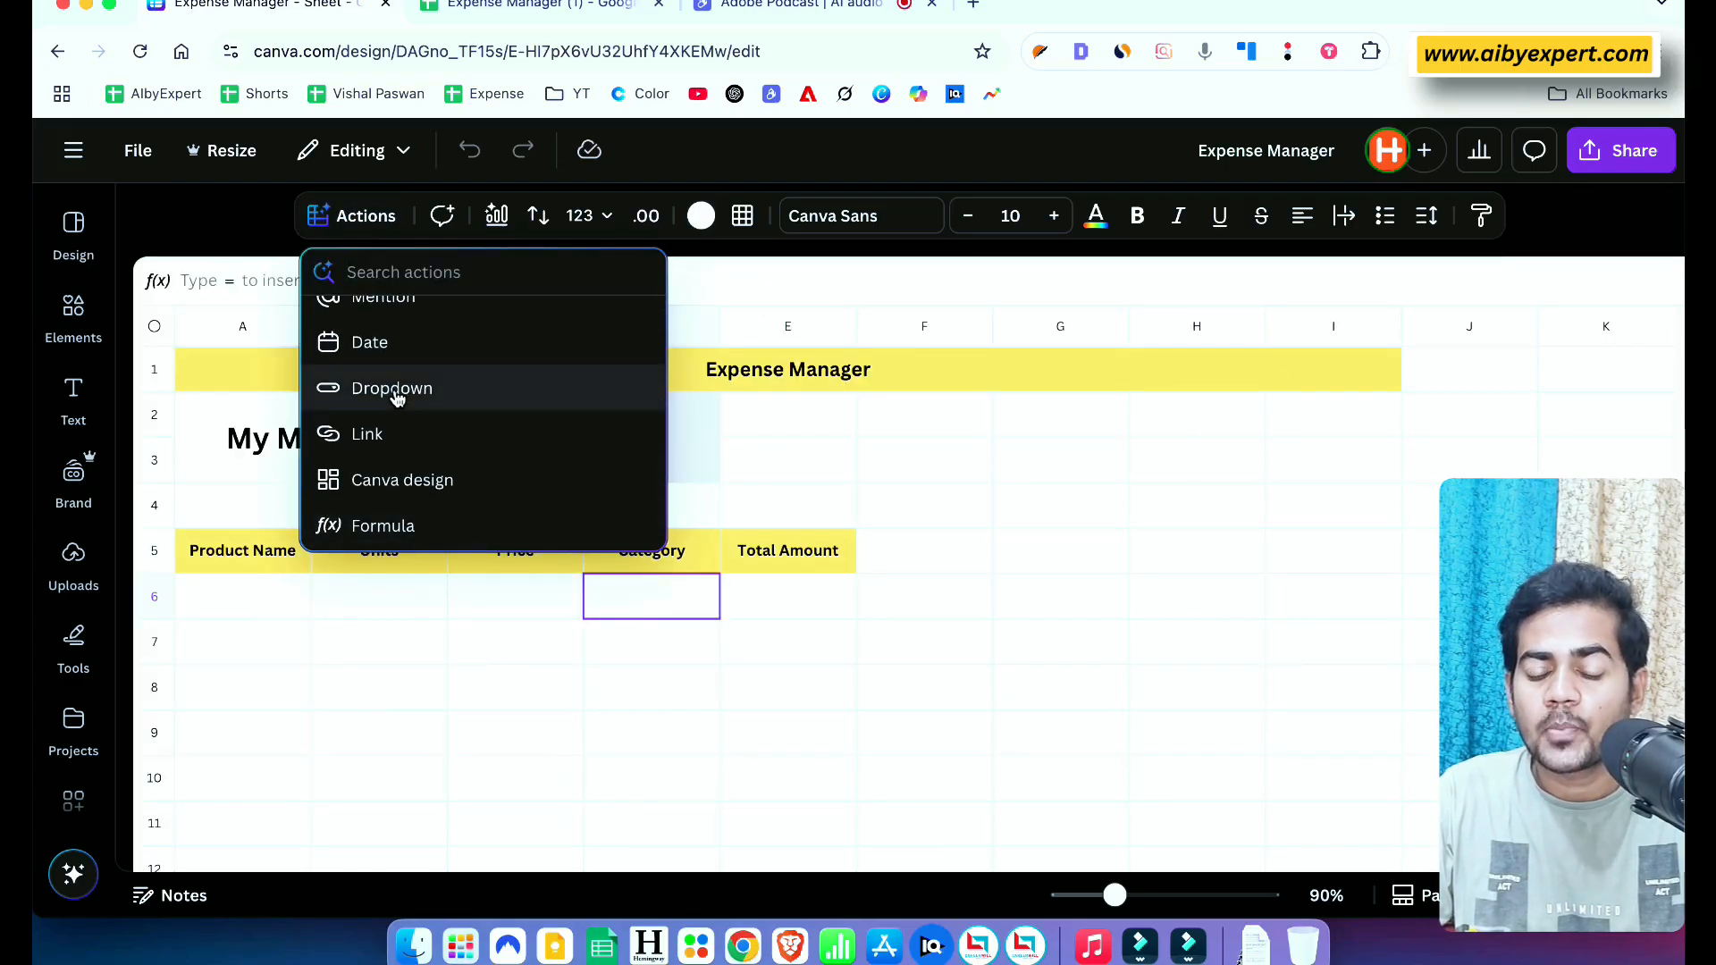
{"action": "left_click", "coordinate": [394, 389]}
{"action": "mouse_move", "coordinate": [487, 471]}
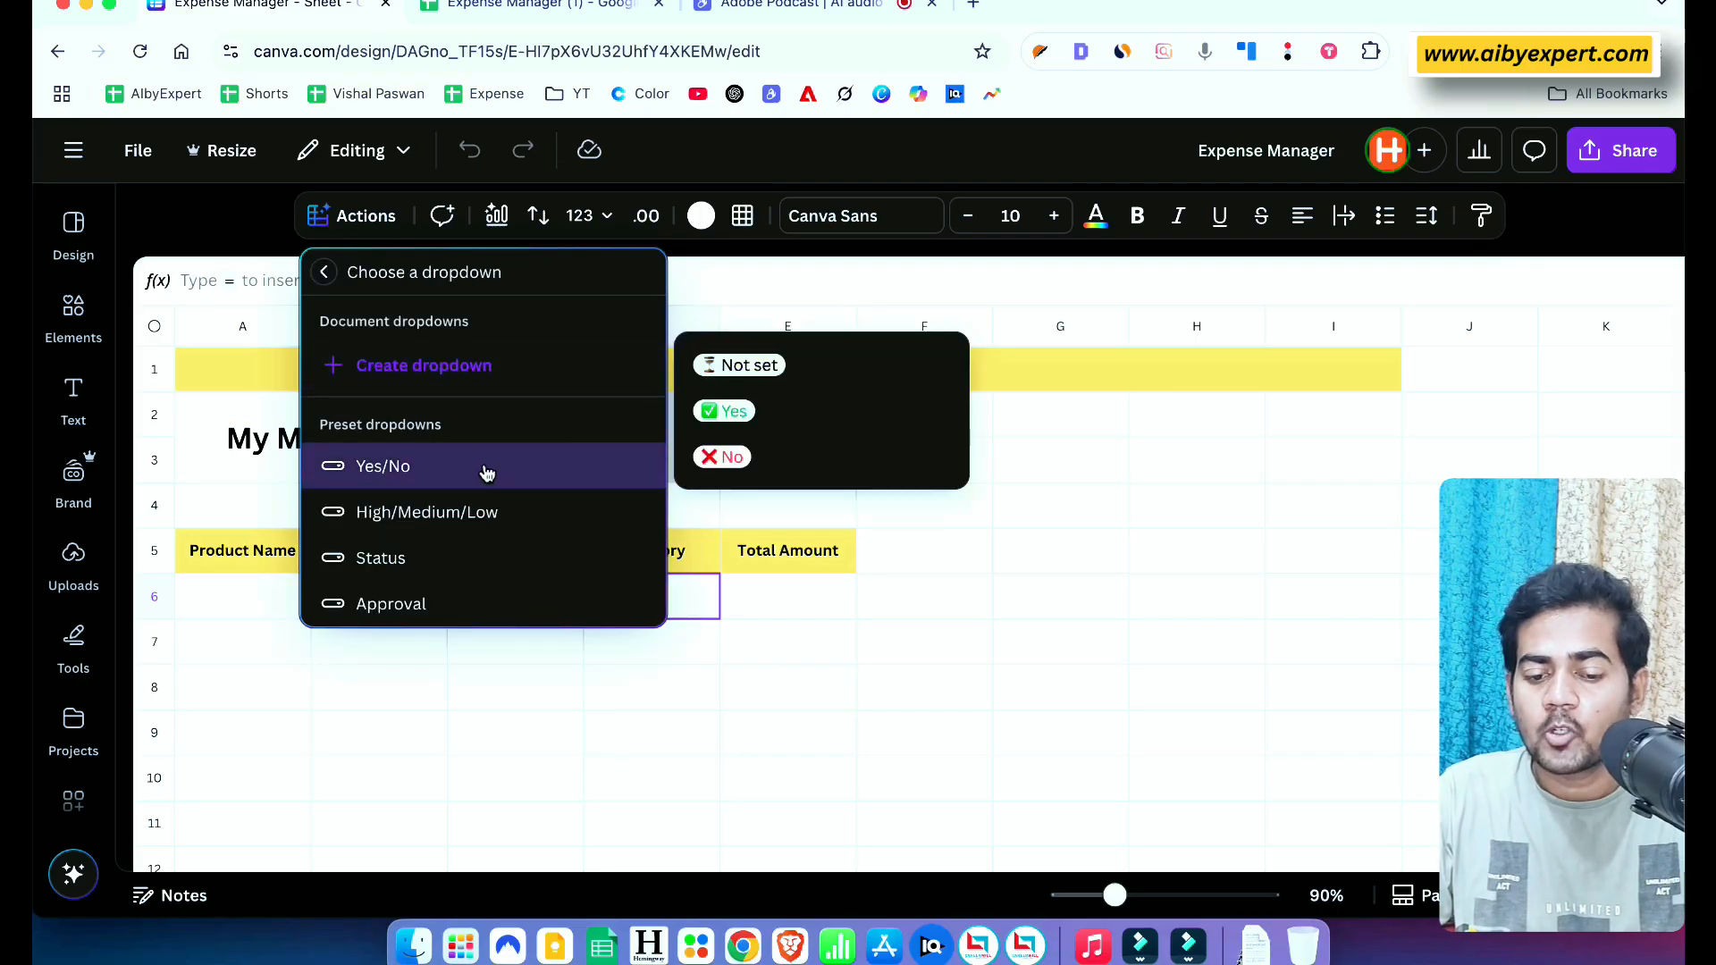
{"action": "left_click", "coordinate": [440, 368]}
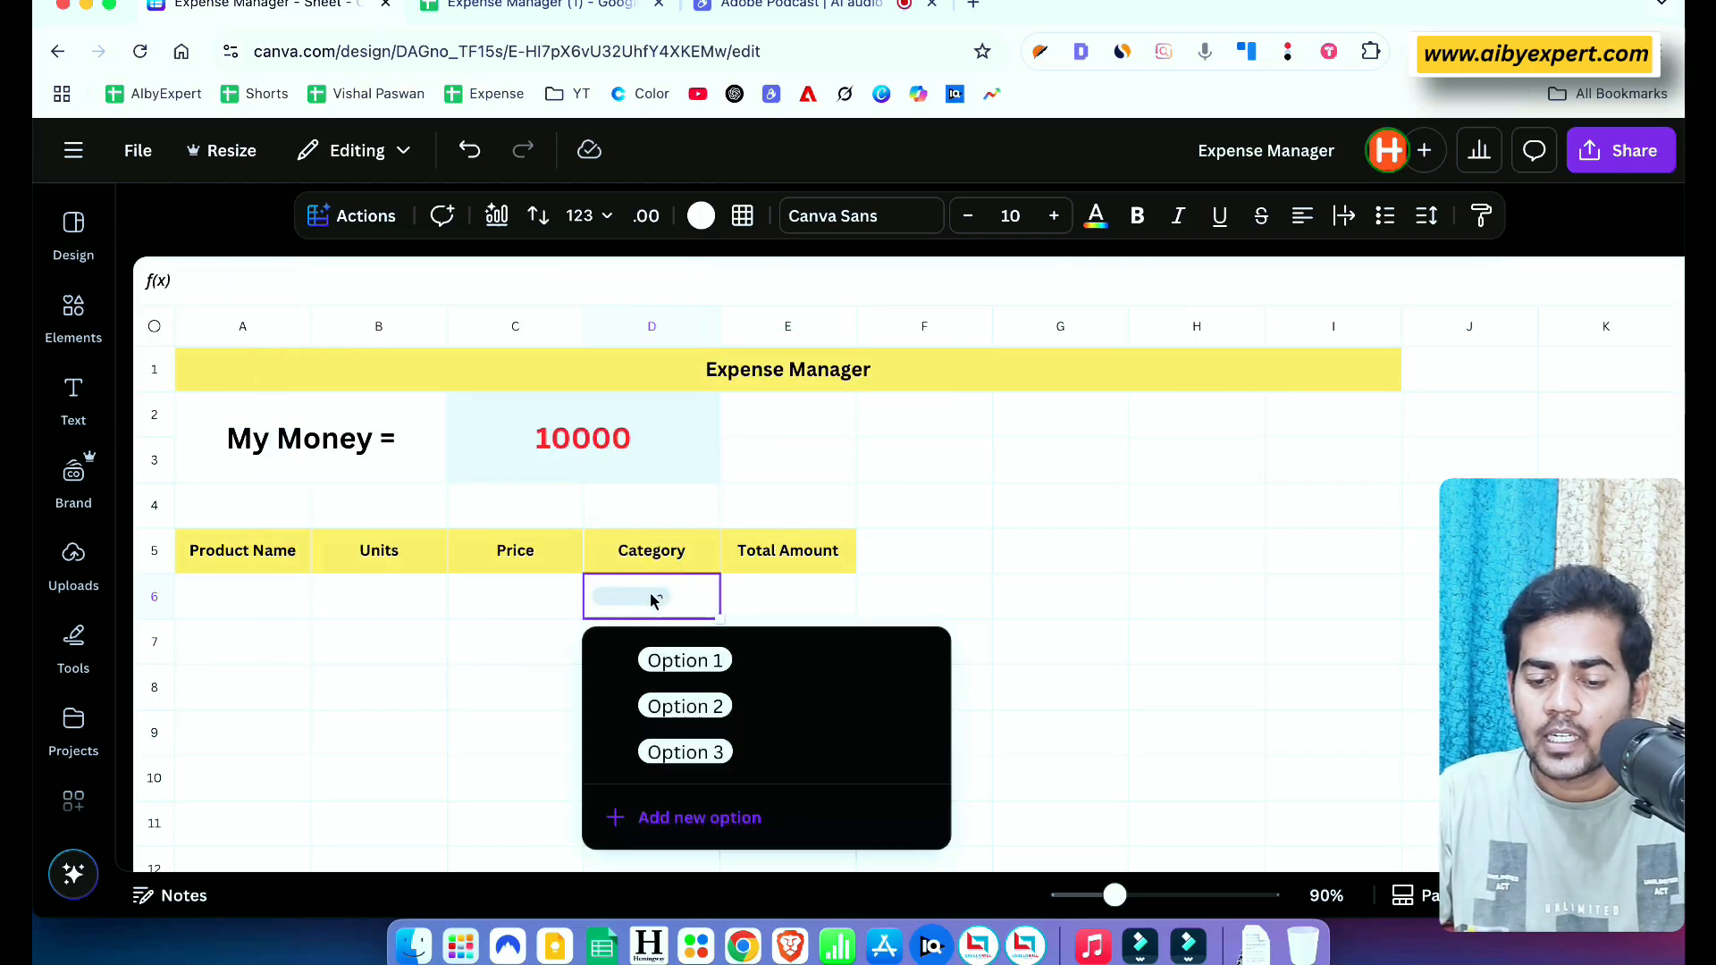
Delete Option 3 from the D6 dropdown and reopen its option list
{"action": "mouse_move", "coordinate": [702, 660]}
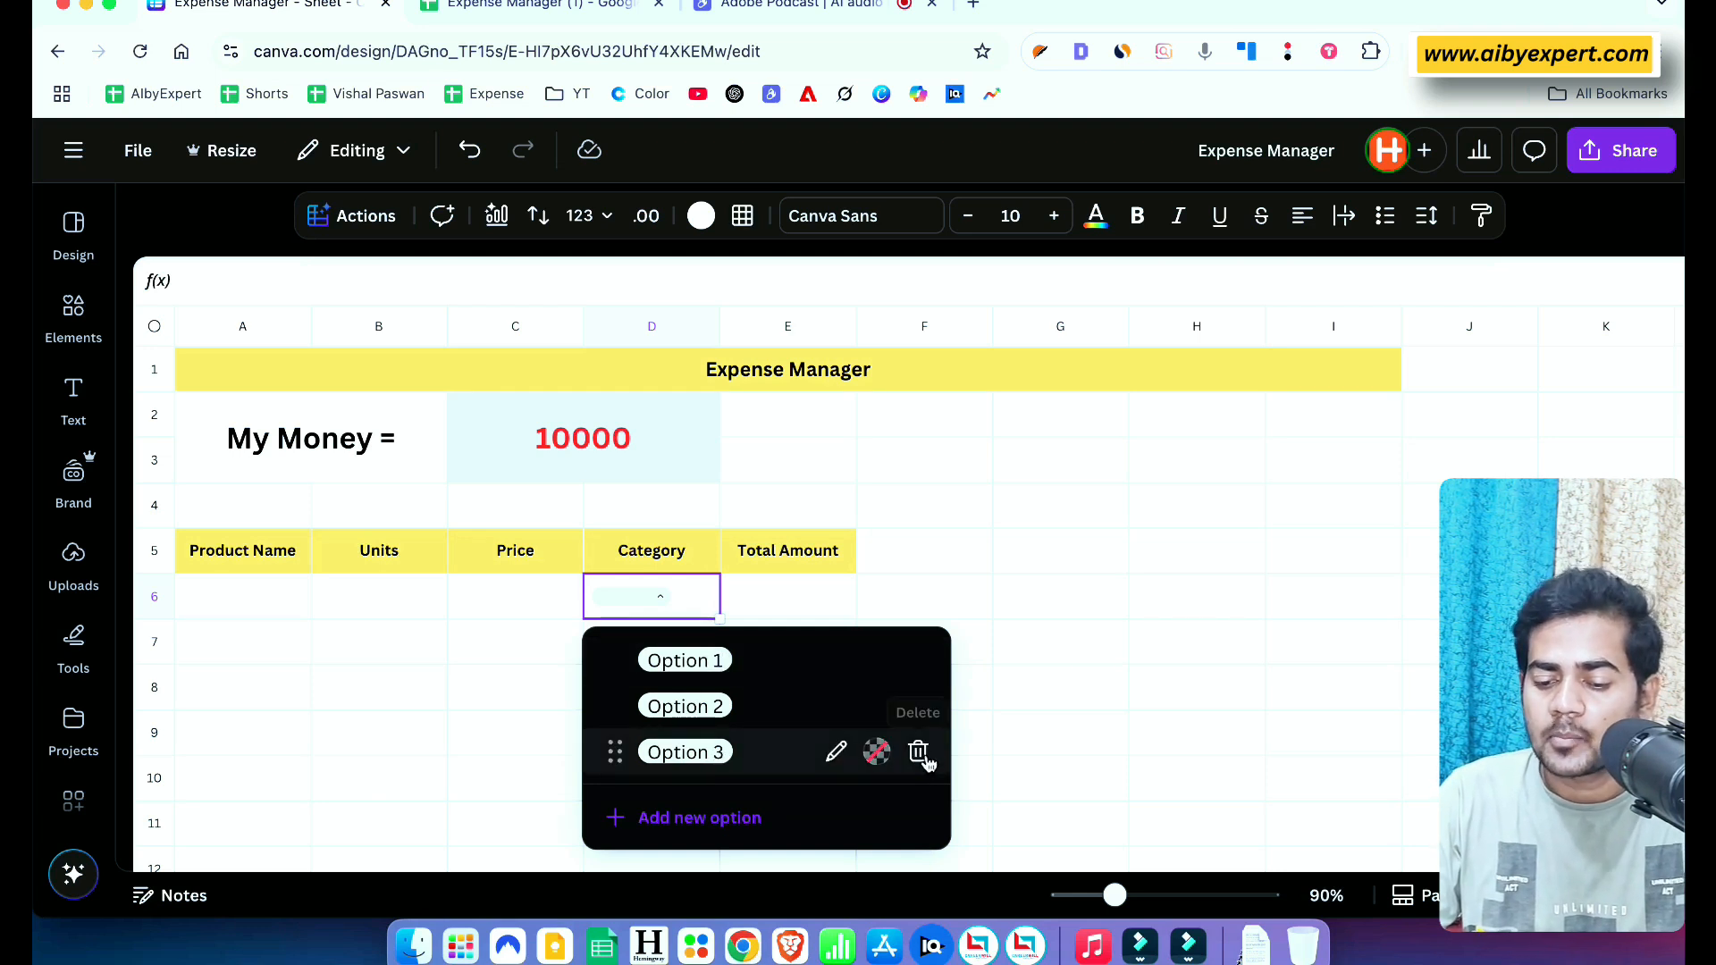
{"action": "left_click", "coordinate": [924, 756]}
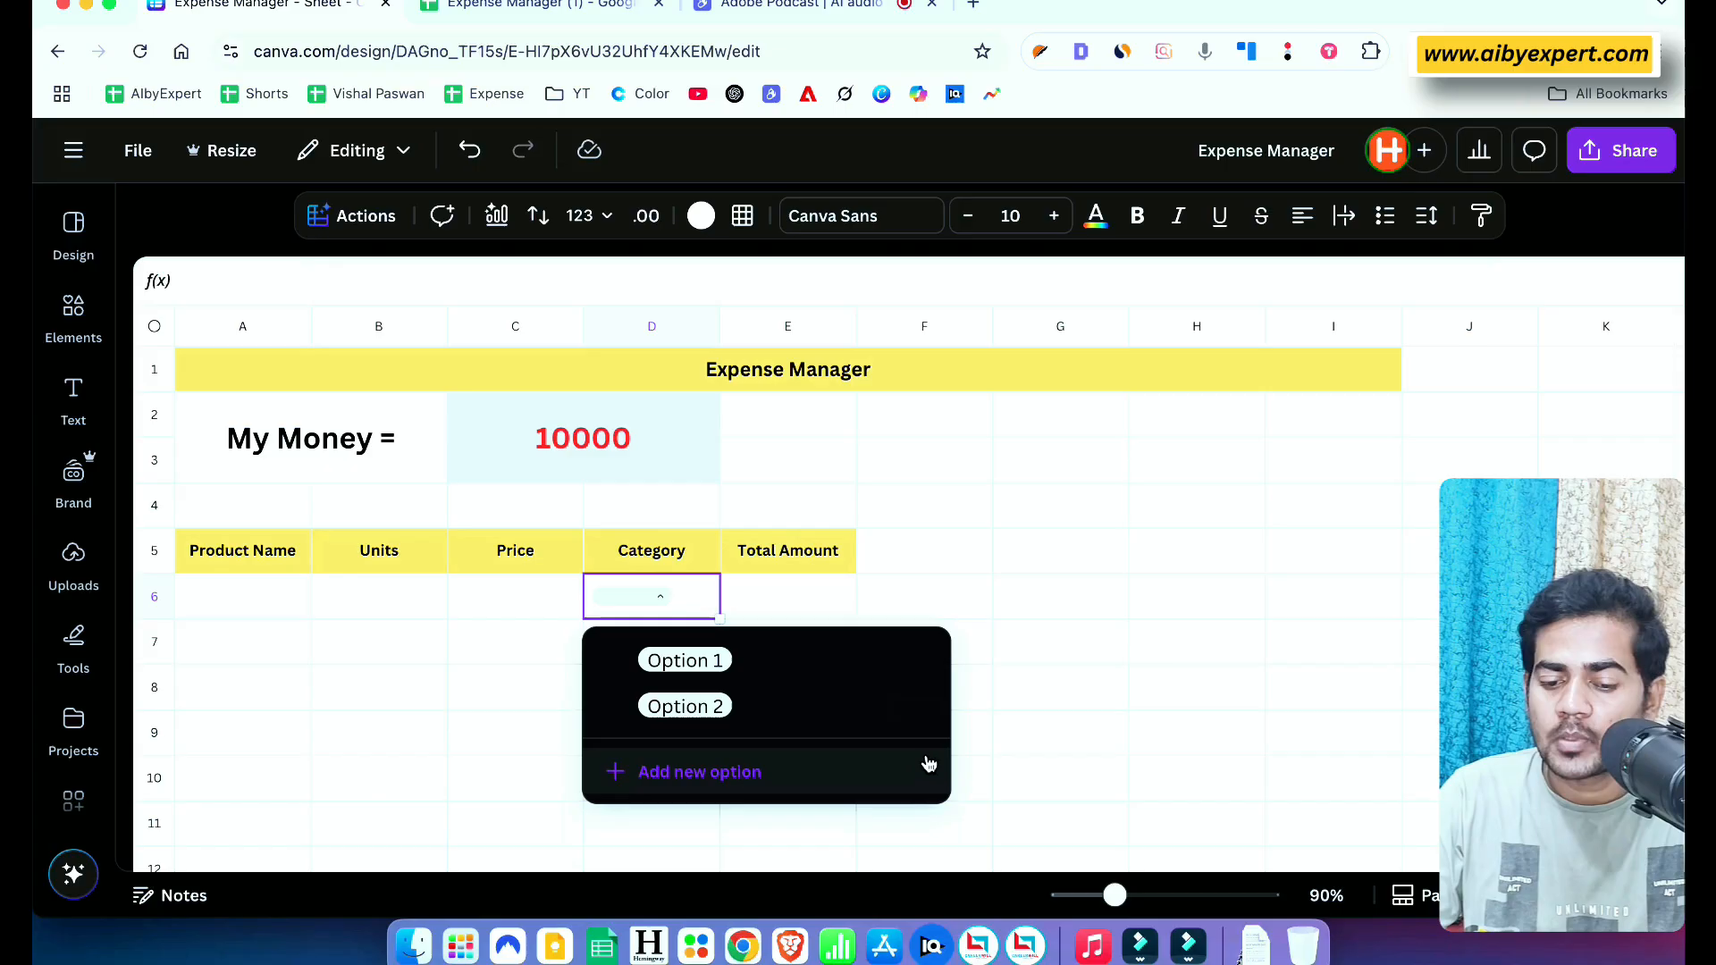
{"action": "left_click", "coordinate": [1028, 617]}
{"action": "left_click", "coordinate": [650, 599]}
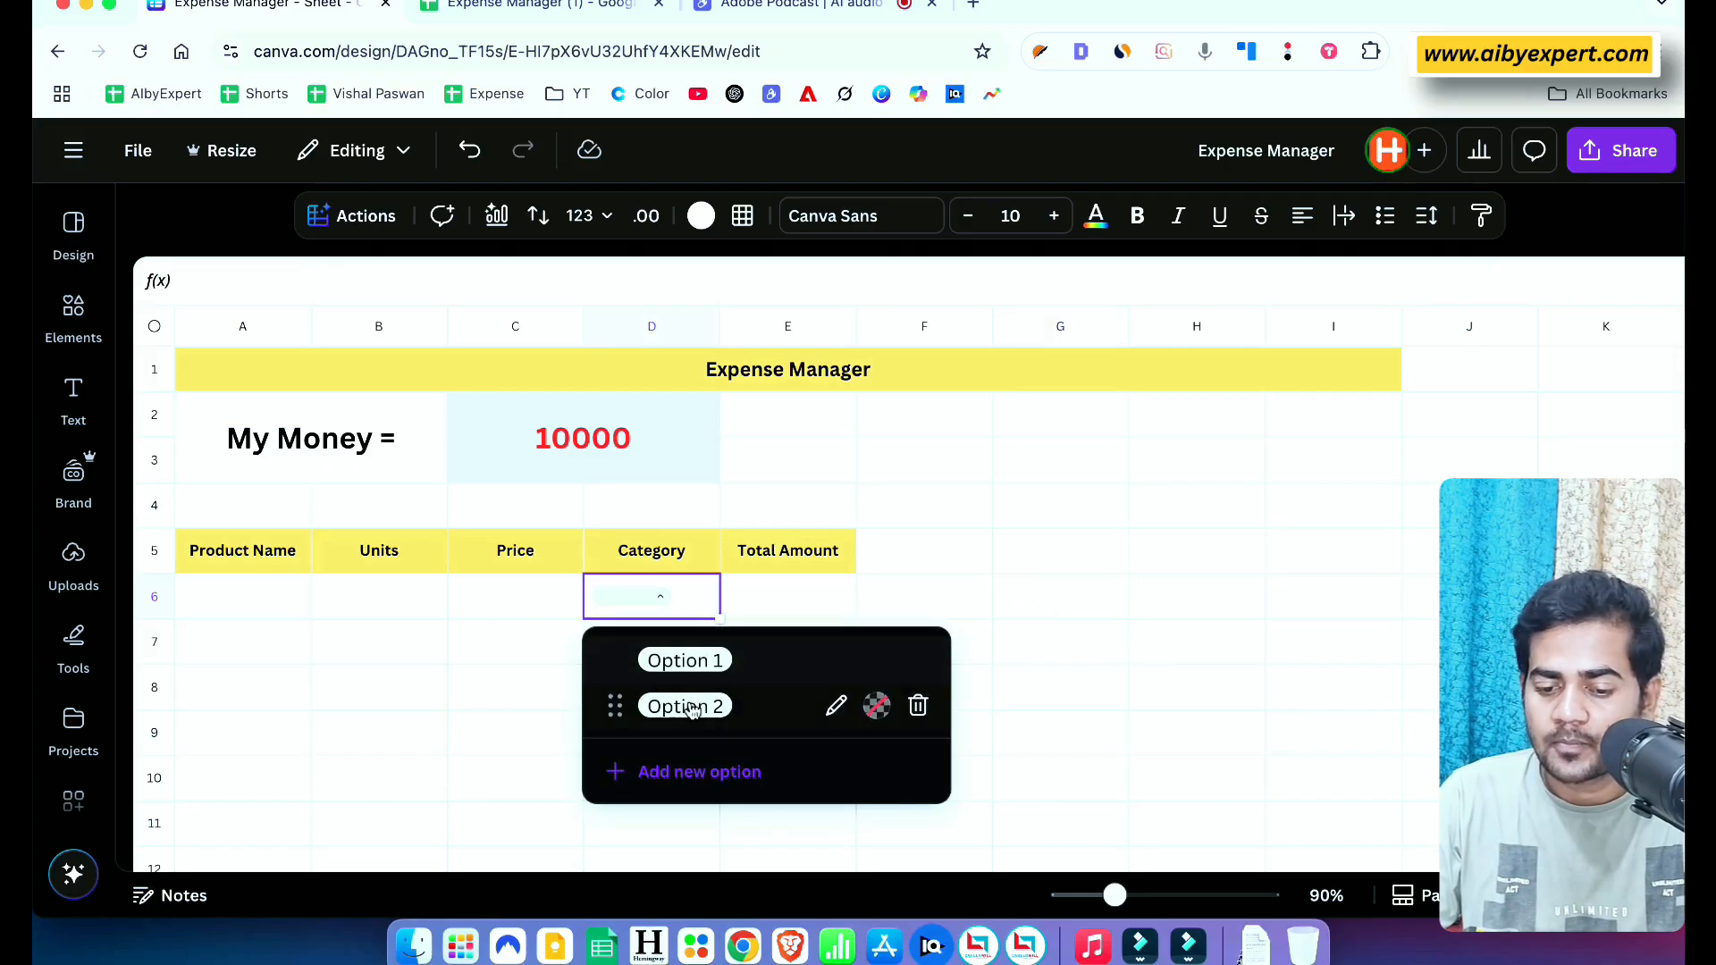
Rename Option 1 in the D6 dropdown as Cloths
{"action": "left_click", "coordinate": [666, 601]}
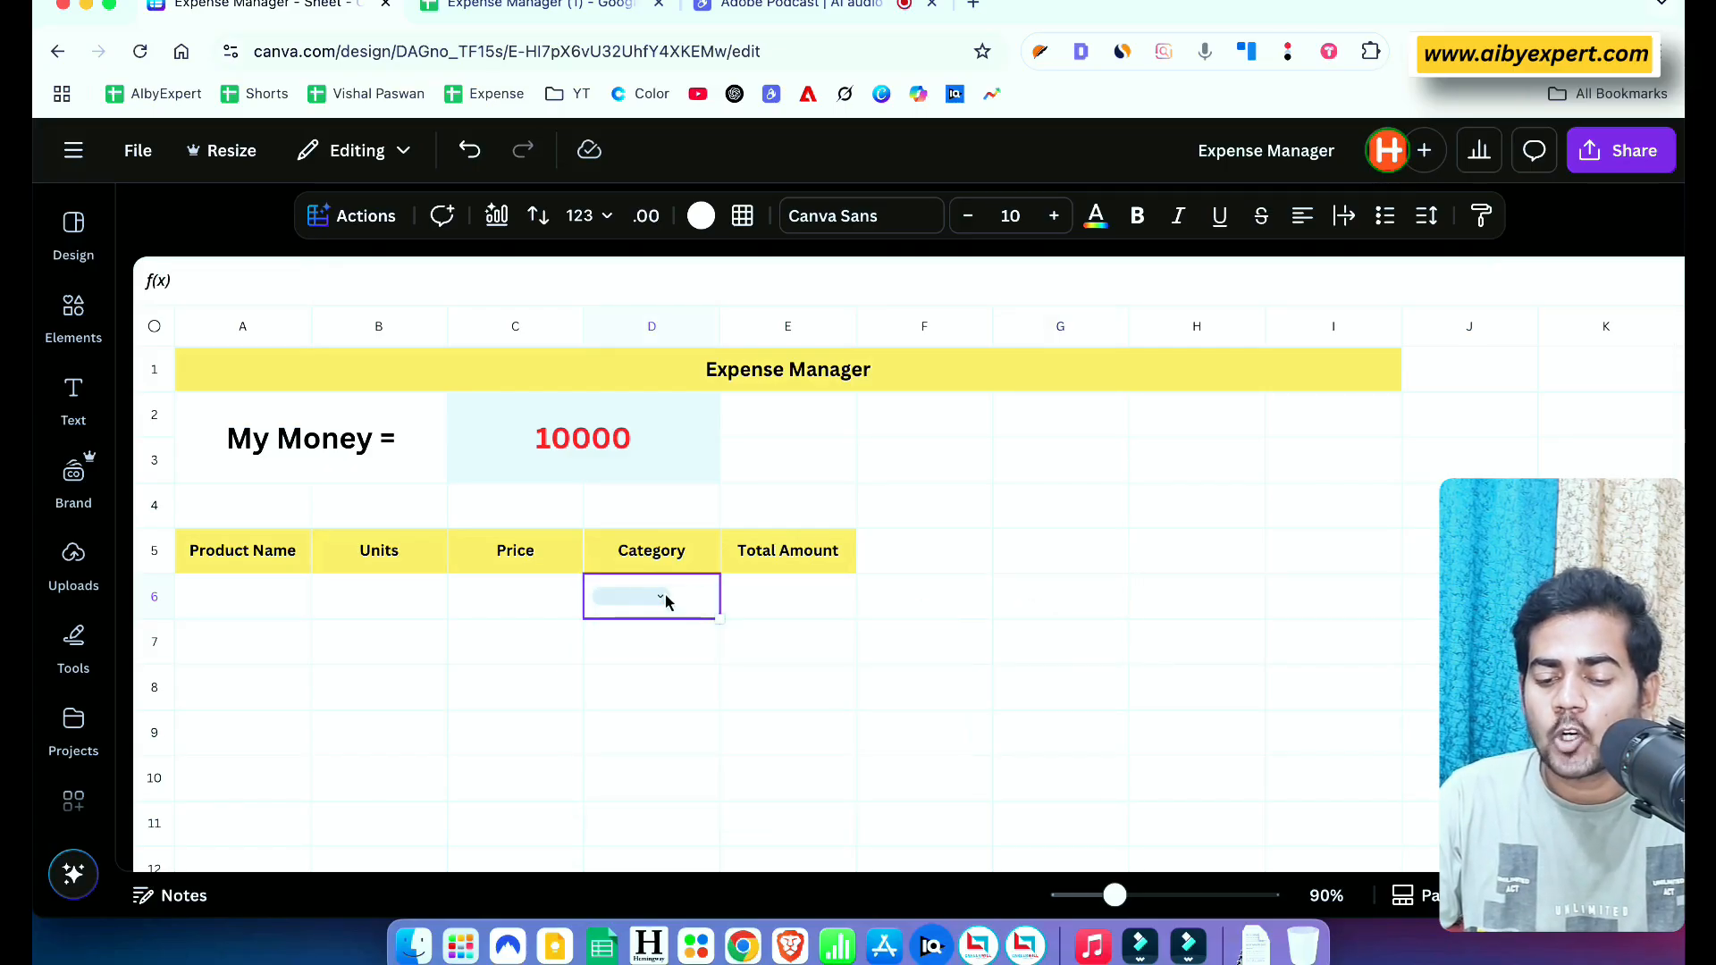
{"action": "left_click", "coordinate": [666, 602]}
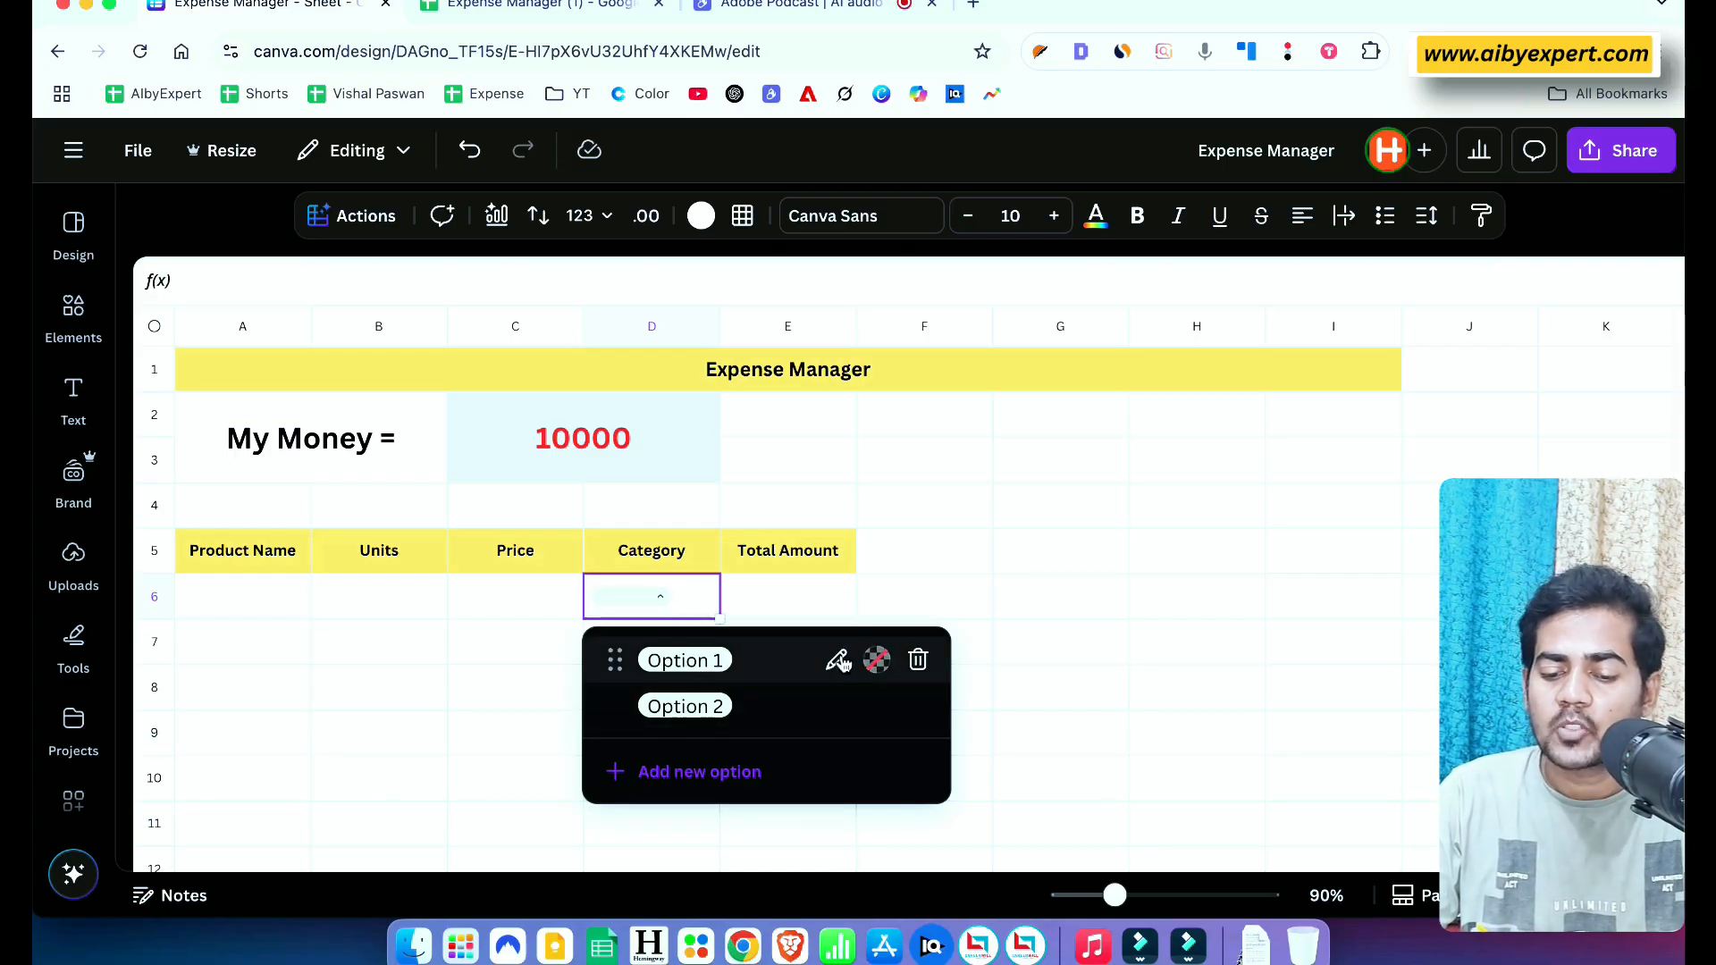
{"action": "left_click", "coordinate": [835, 659]}
{"action": "key", "text": "BackSpace"}
{"action": "key", "text": "BackSpace"}
{"action": "key", "text": "BackSpace"}
{"action": "key", "text": "BackSpace"}
{"action": "key", "text": "BackSpace"}
{"action": "key", "text": "BackSpace"}
{"action": "key", "text": "BackSpace"}
{"action": "key", "text": "BackSpace"}
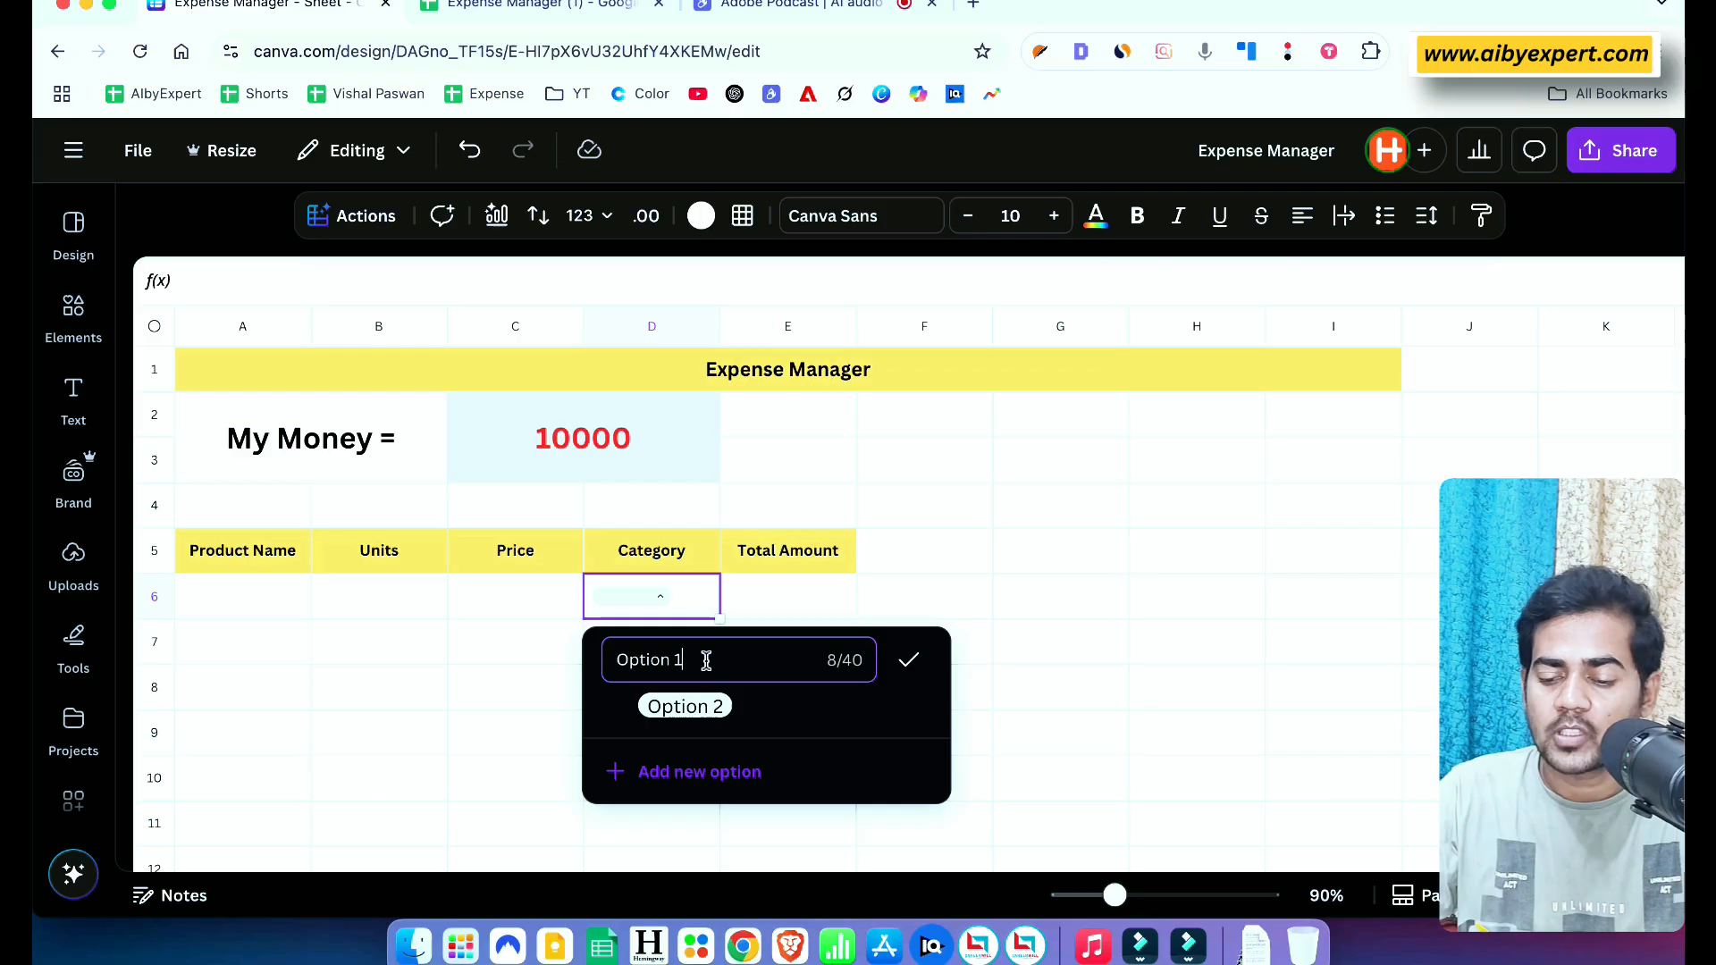
{"action": "type", "text": "Cloths"}
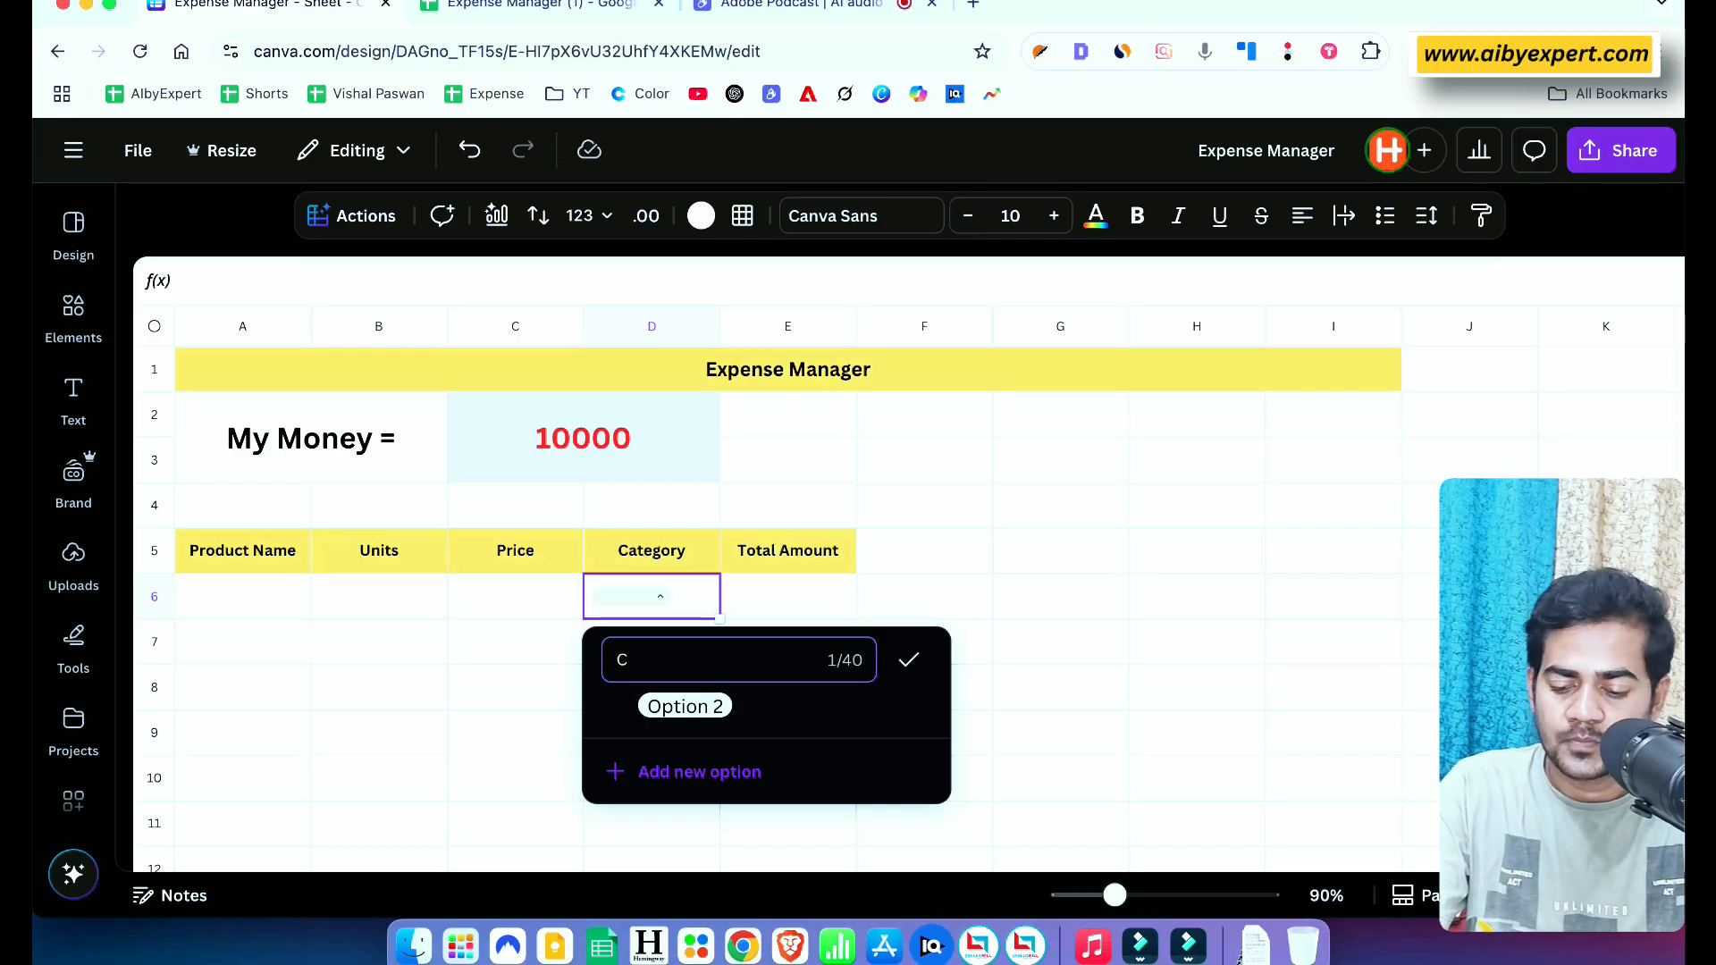
{"action": "key", "text": "Return"}
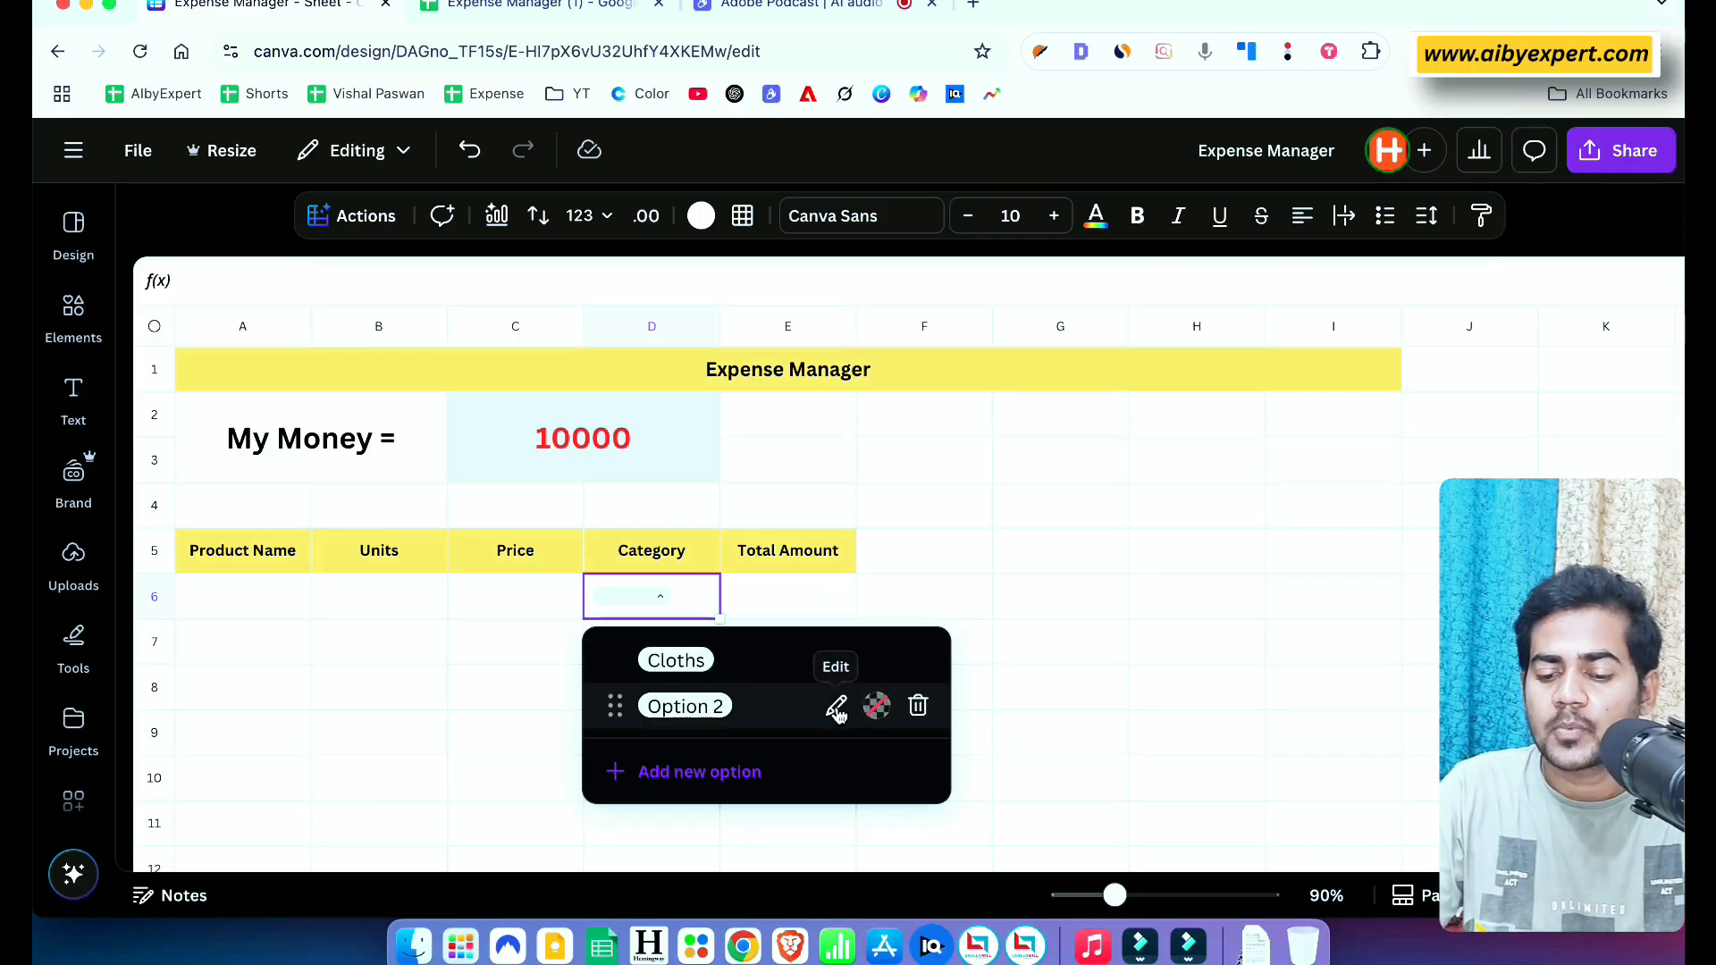
Rename Option 2 in the D6 dropdown as Equipements
{"action": "left_click", "coordinate": [839, 707]}
{"action": "left_click_drag", "start_coordinate": [701, 705], "coordinate": [574, 720]}
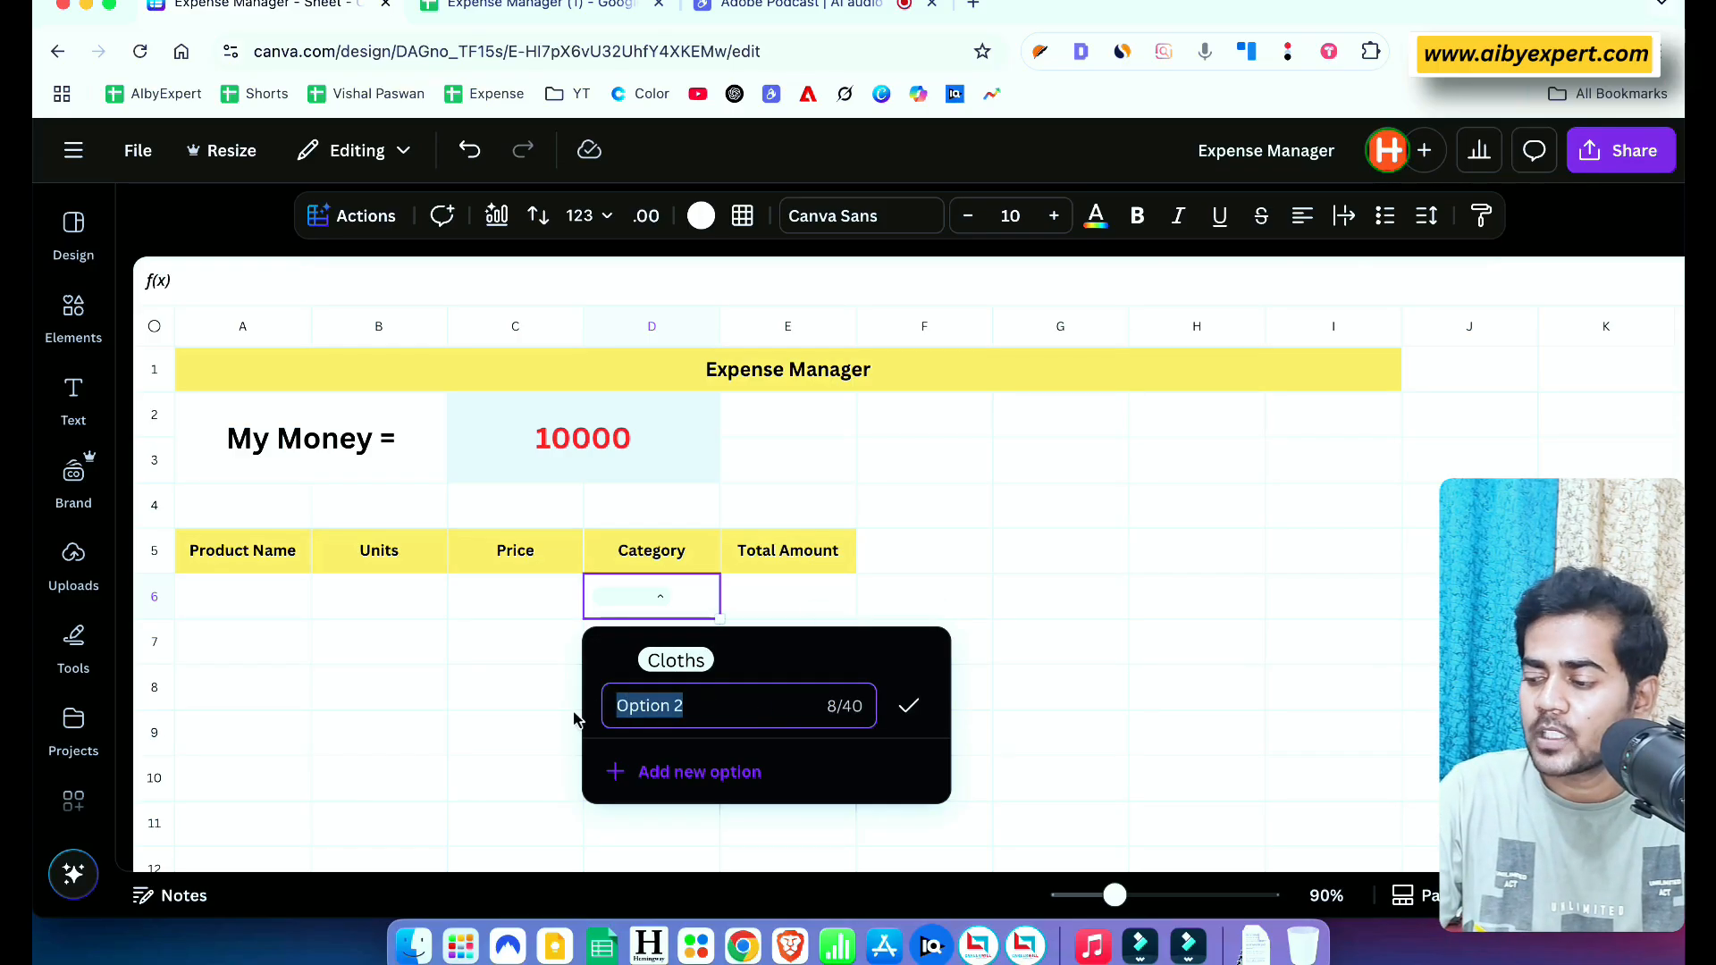
{"action": "key", "text": "BackSpace"}
{"action": "key", "text": "Caps_Lock"}
{"action": "type", "text": "E"}
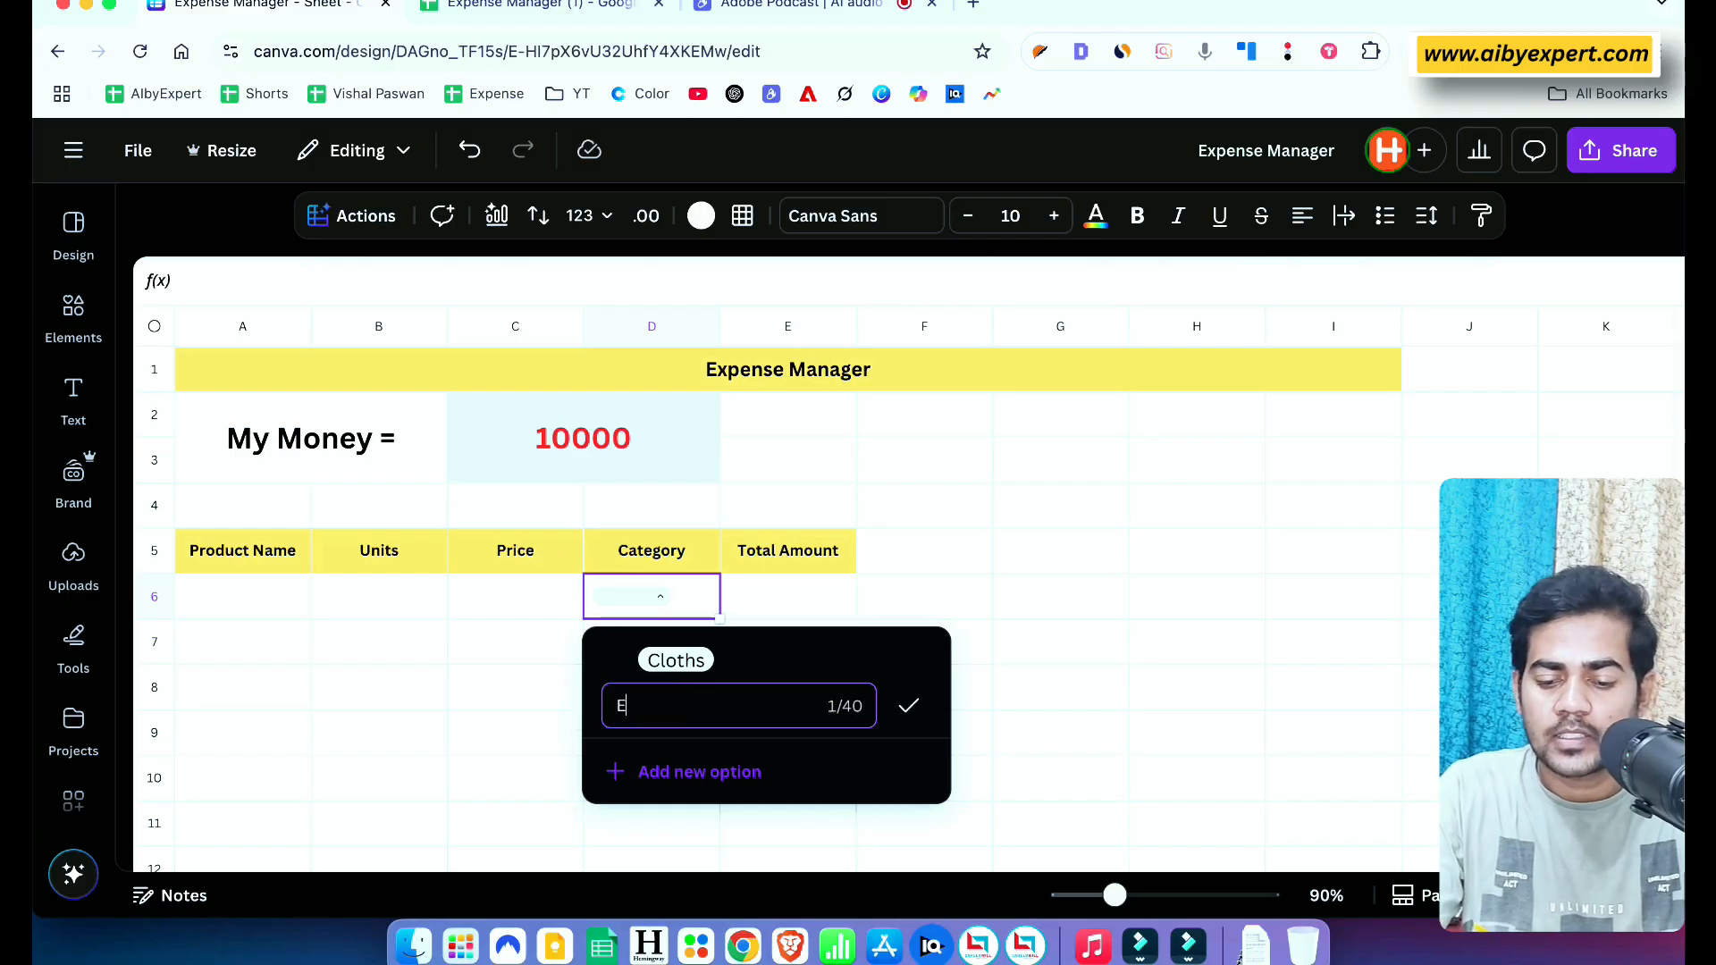
{"action": "type", "text": "quipements"}
{"action": "left_click", "coordinate": [909, 706]}
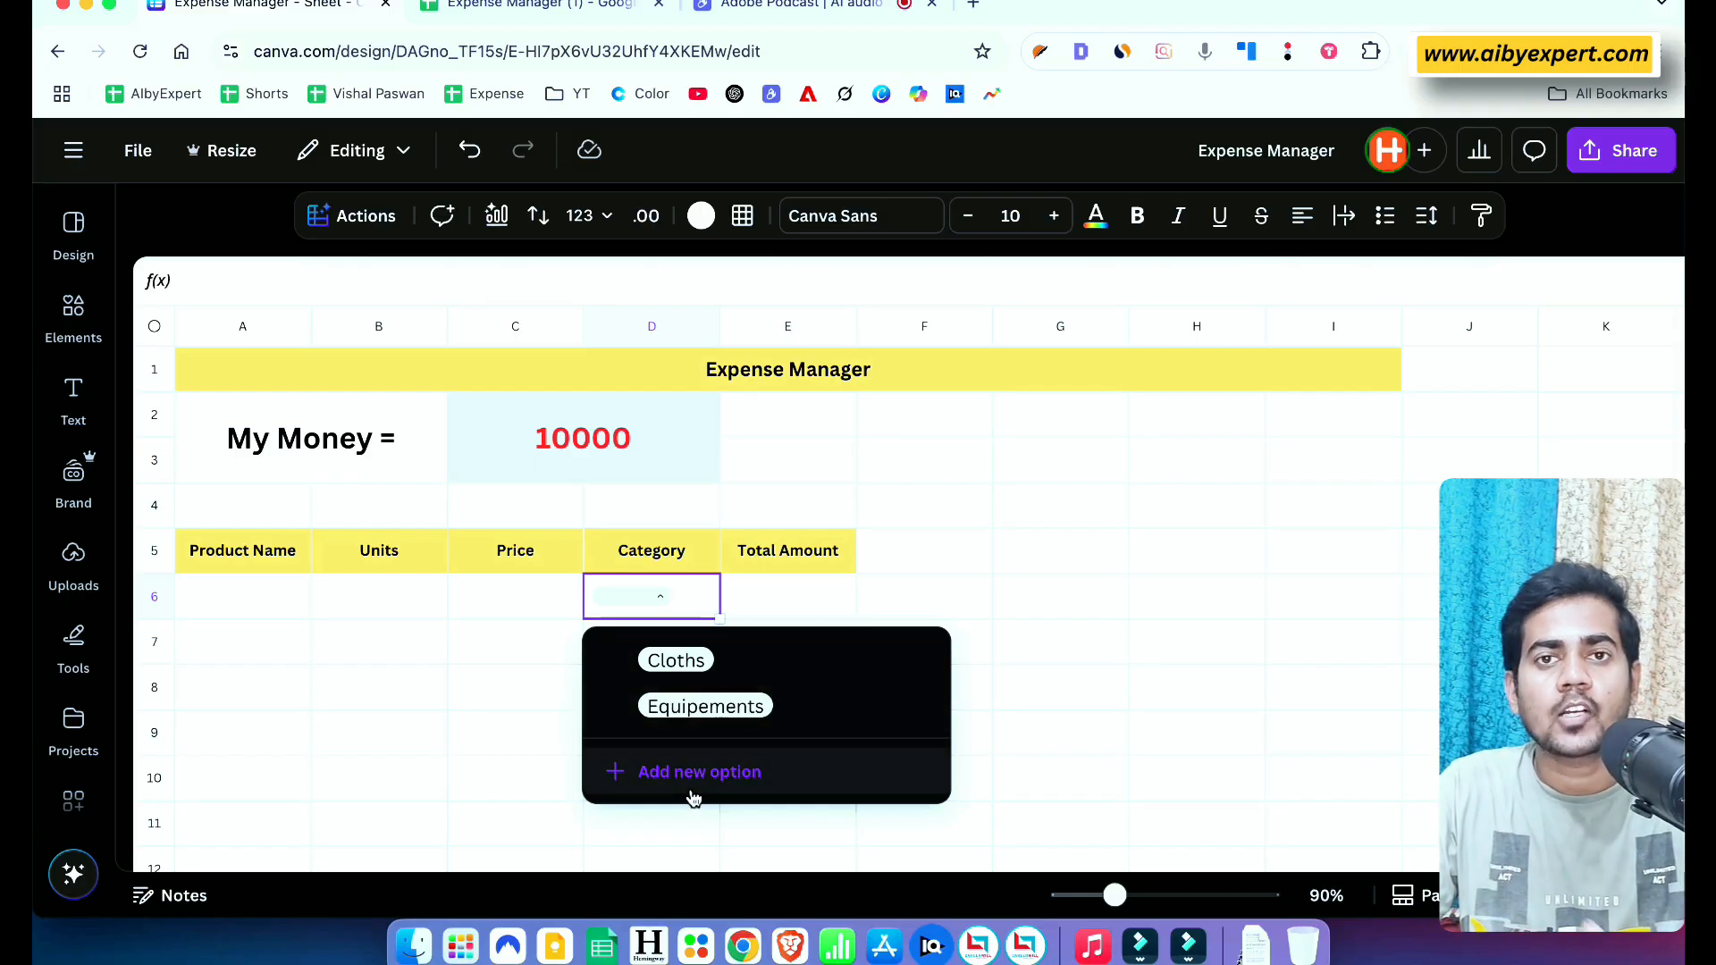
Add two more options, Education and Online, to the D6 dropdown
{"action": "left_click", "coordinate": [744, 780]}
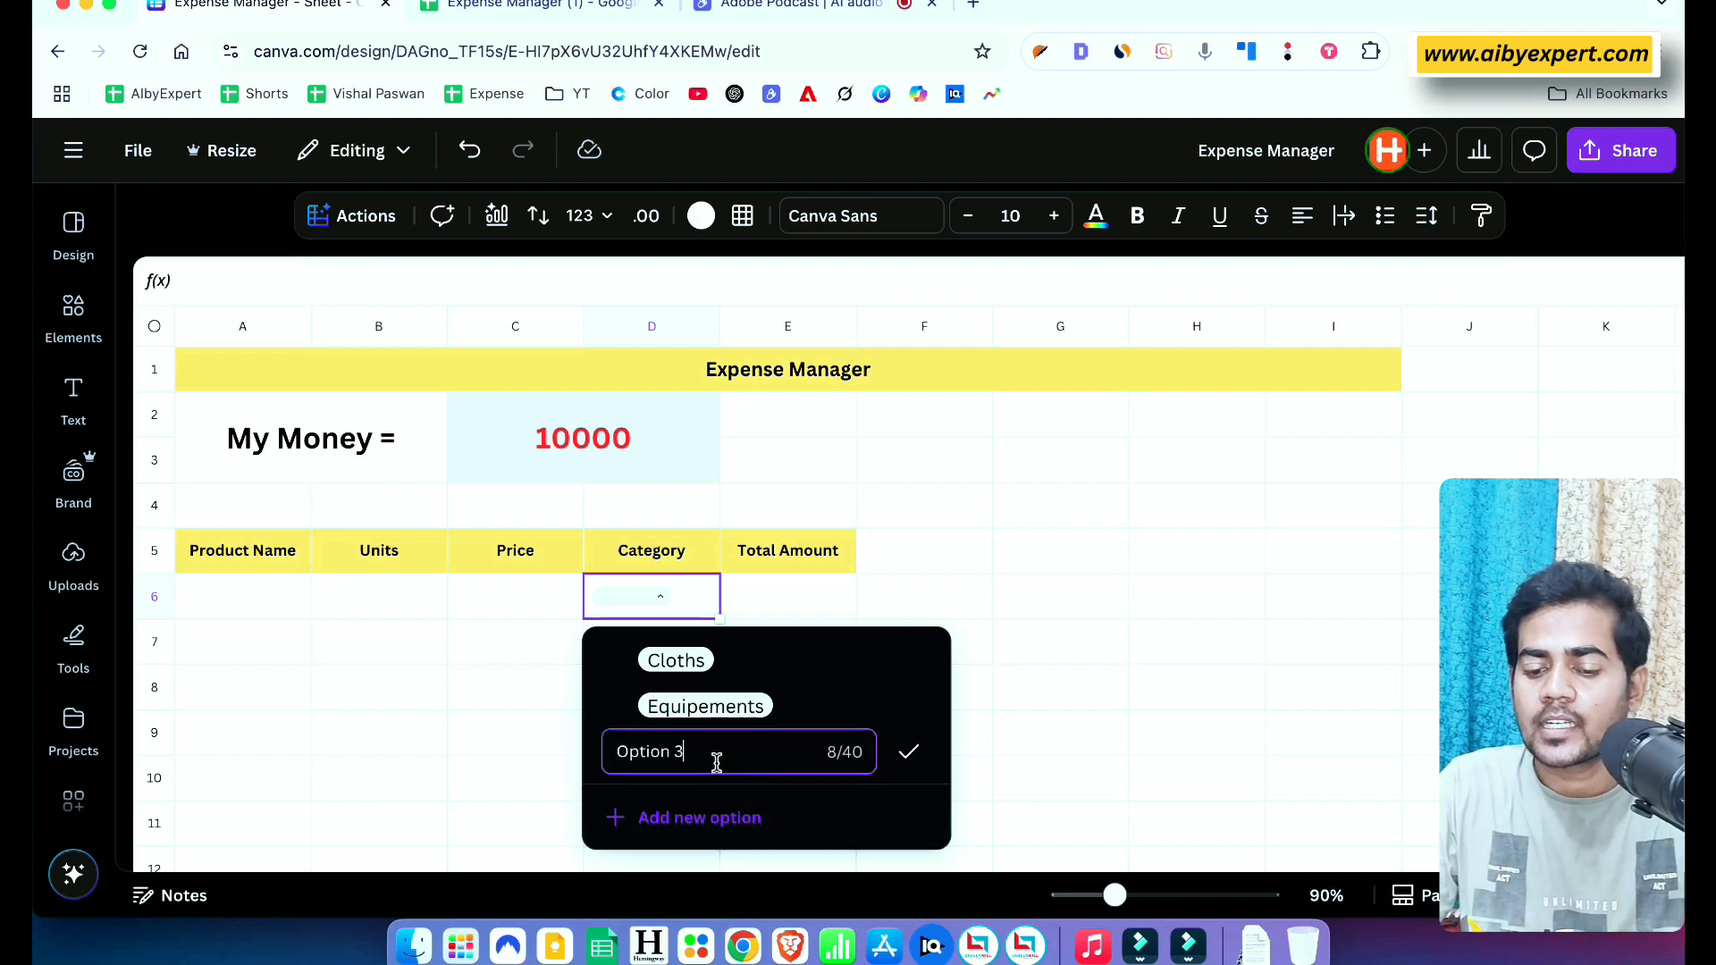
{"action": "key", "text": "BackSpace"}
{"action": "key", "text": "BackSpace"}
{"action": "key", "text": "BackSpace"}
{"action": "key", "text": "BackSpace"}
{"action": "key", "text": "BackSpace"}
{"action": "key", "text": "BackSpace"}
{"action": "key", "text": "BackSpace"}
{"action": "key", "text": "BackSpace"}
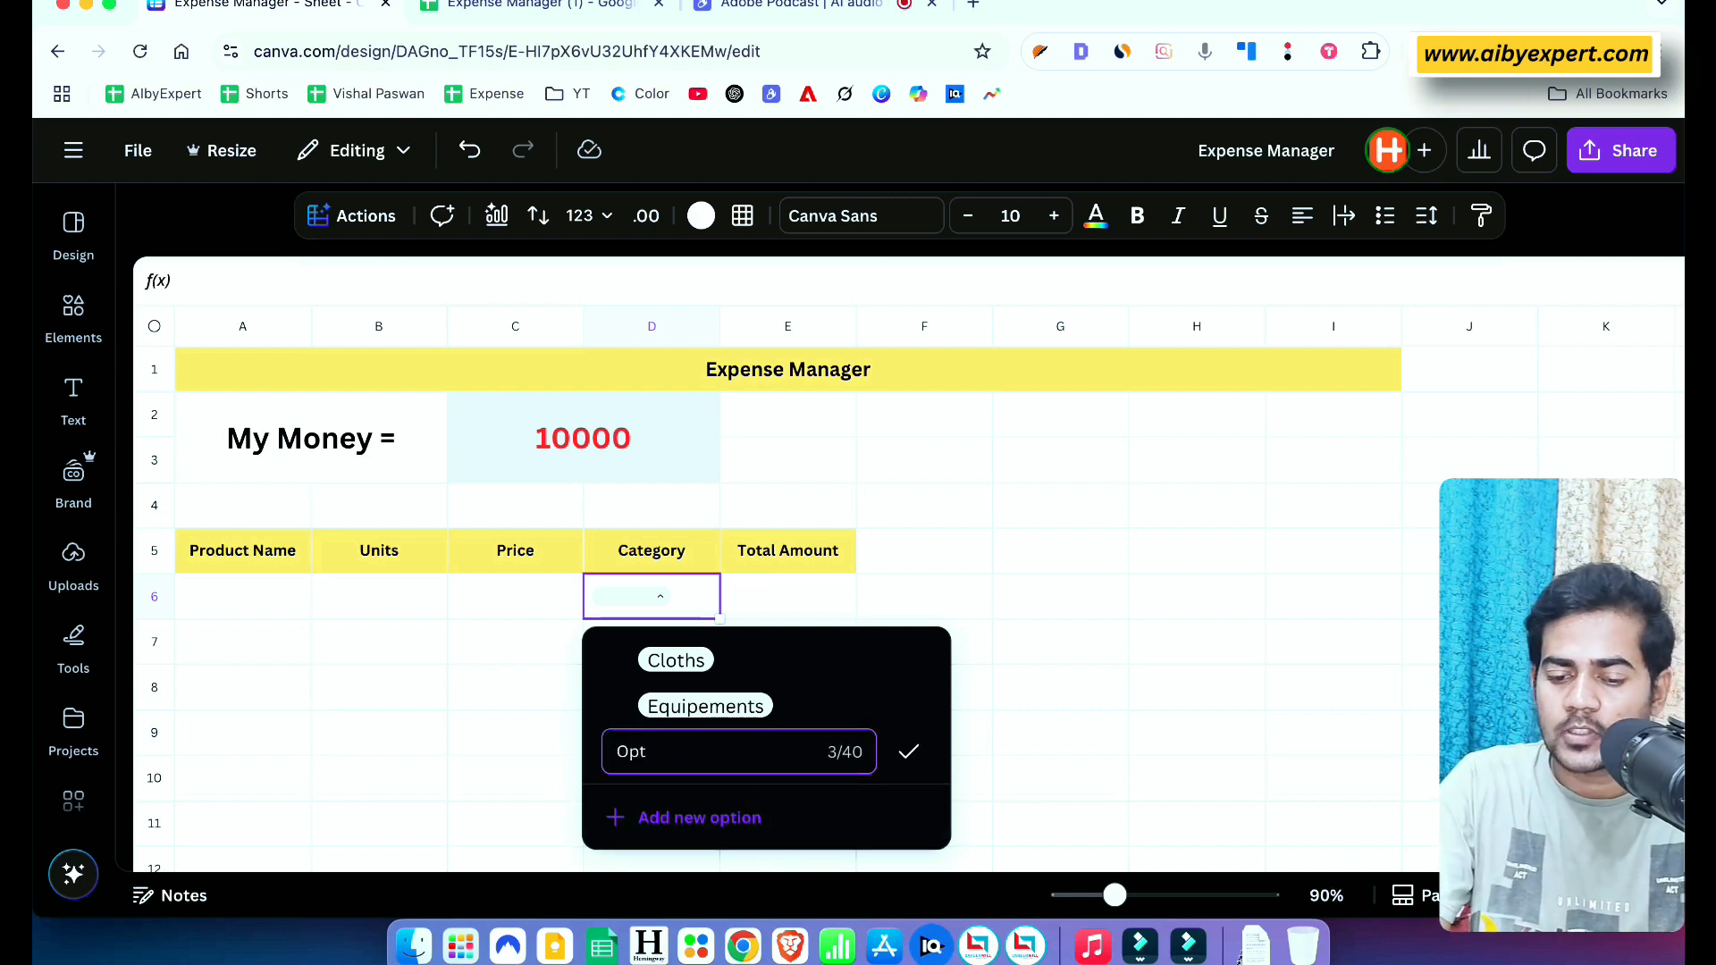
{"action": "key", "text": "Caps_Lock"}
{"action": "type", "text": "Ed"}
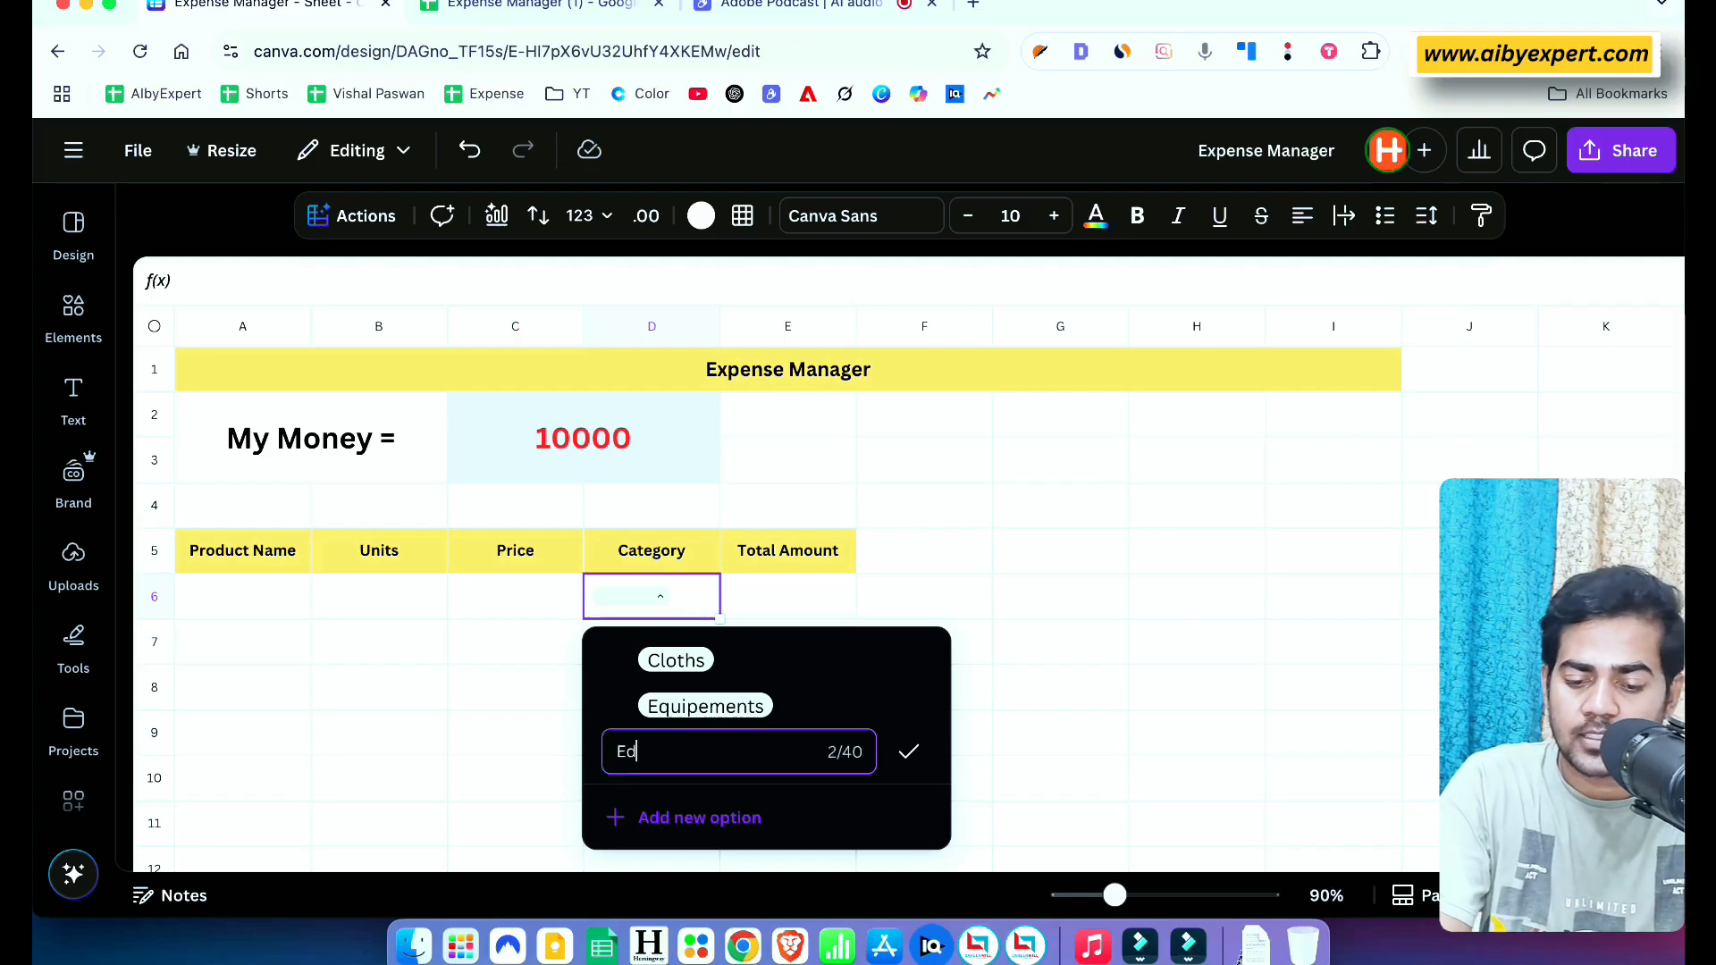
{"action": "type", "text": "uca"}
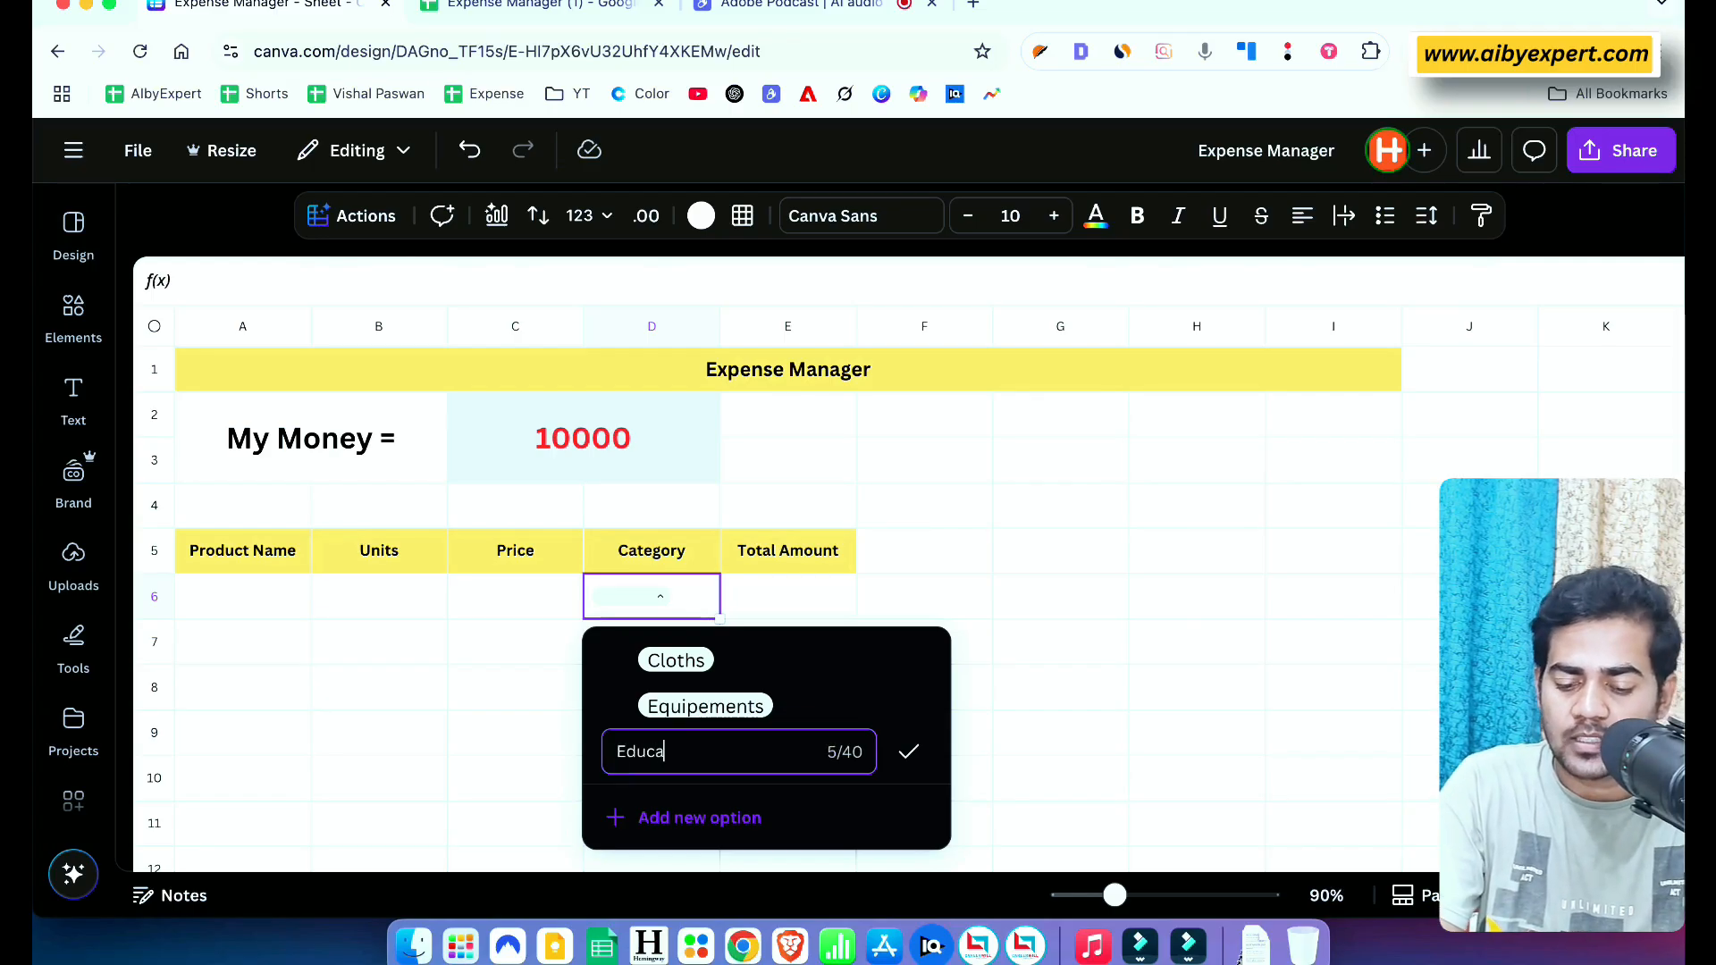
{"action": "type", "text": "tion"}
{"action": "key", "text": "Return"}
{"action": "type", "text": "Online"}
{"action": "left_click", "coordinate": [533, 745]}
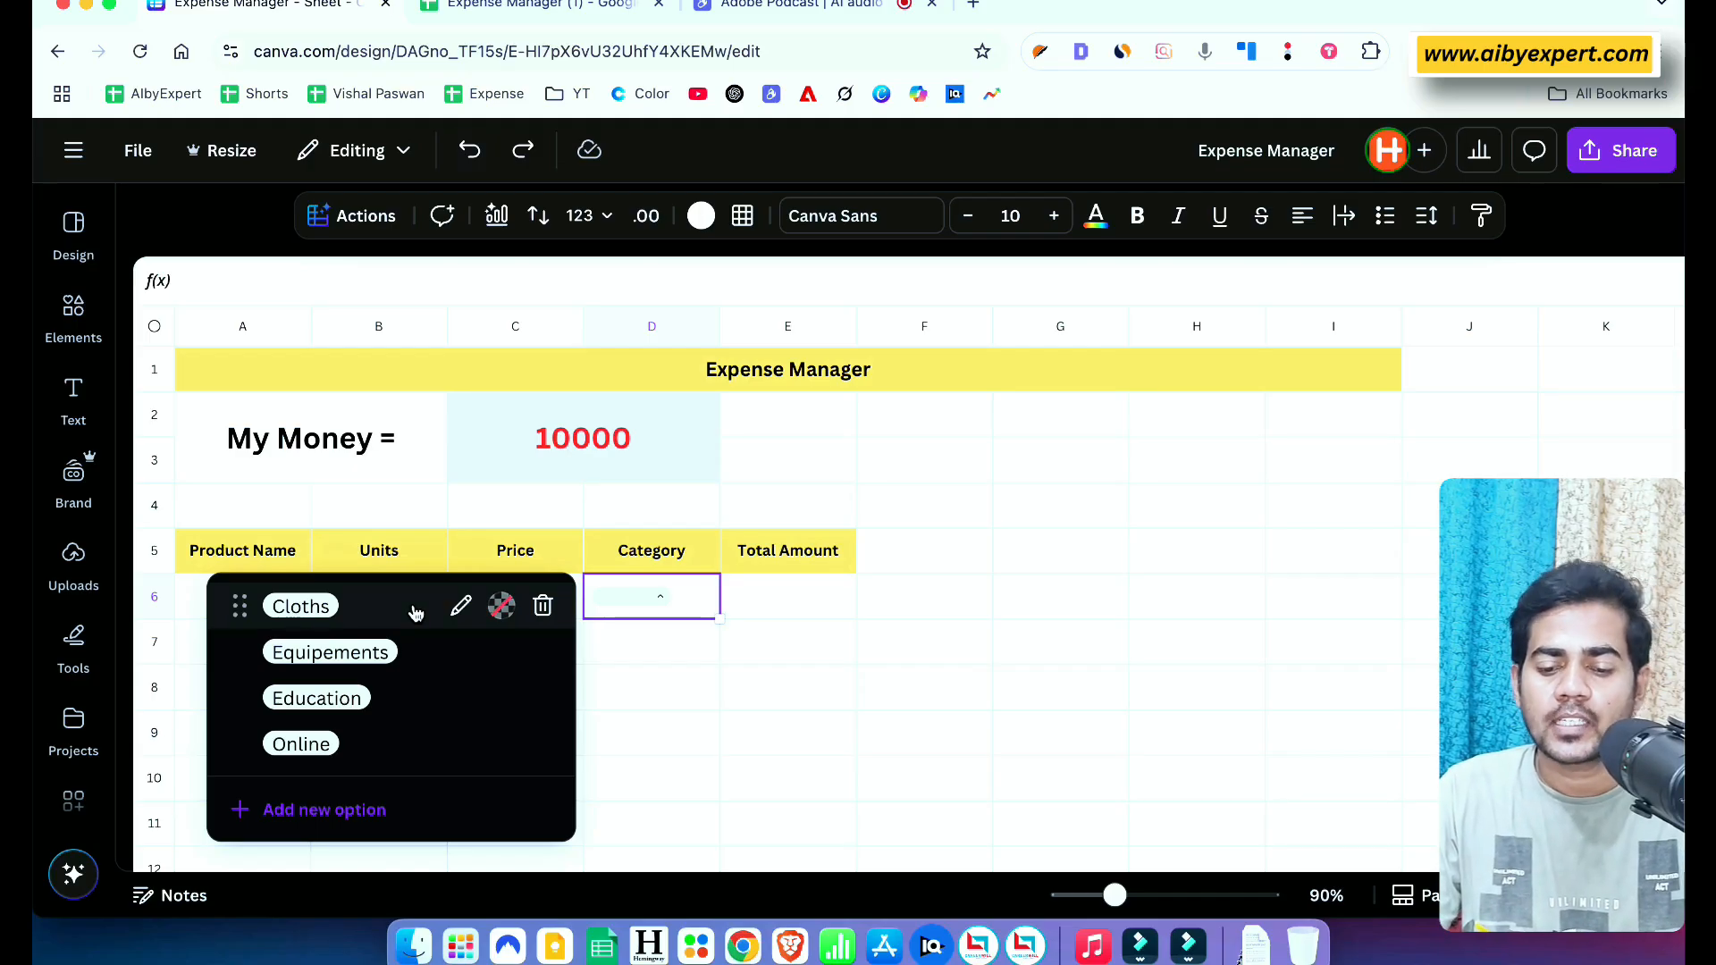
Examine the colour choices for the Cloths option and review the D6 dropdown's option list
{"action": "left_click", "coordinate": [505, 607]}
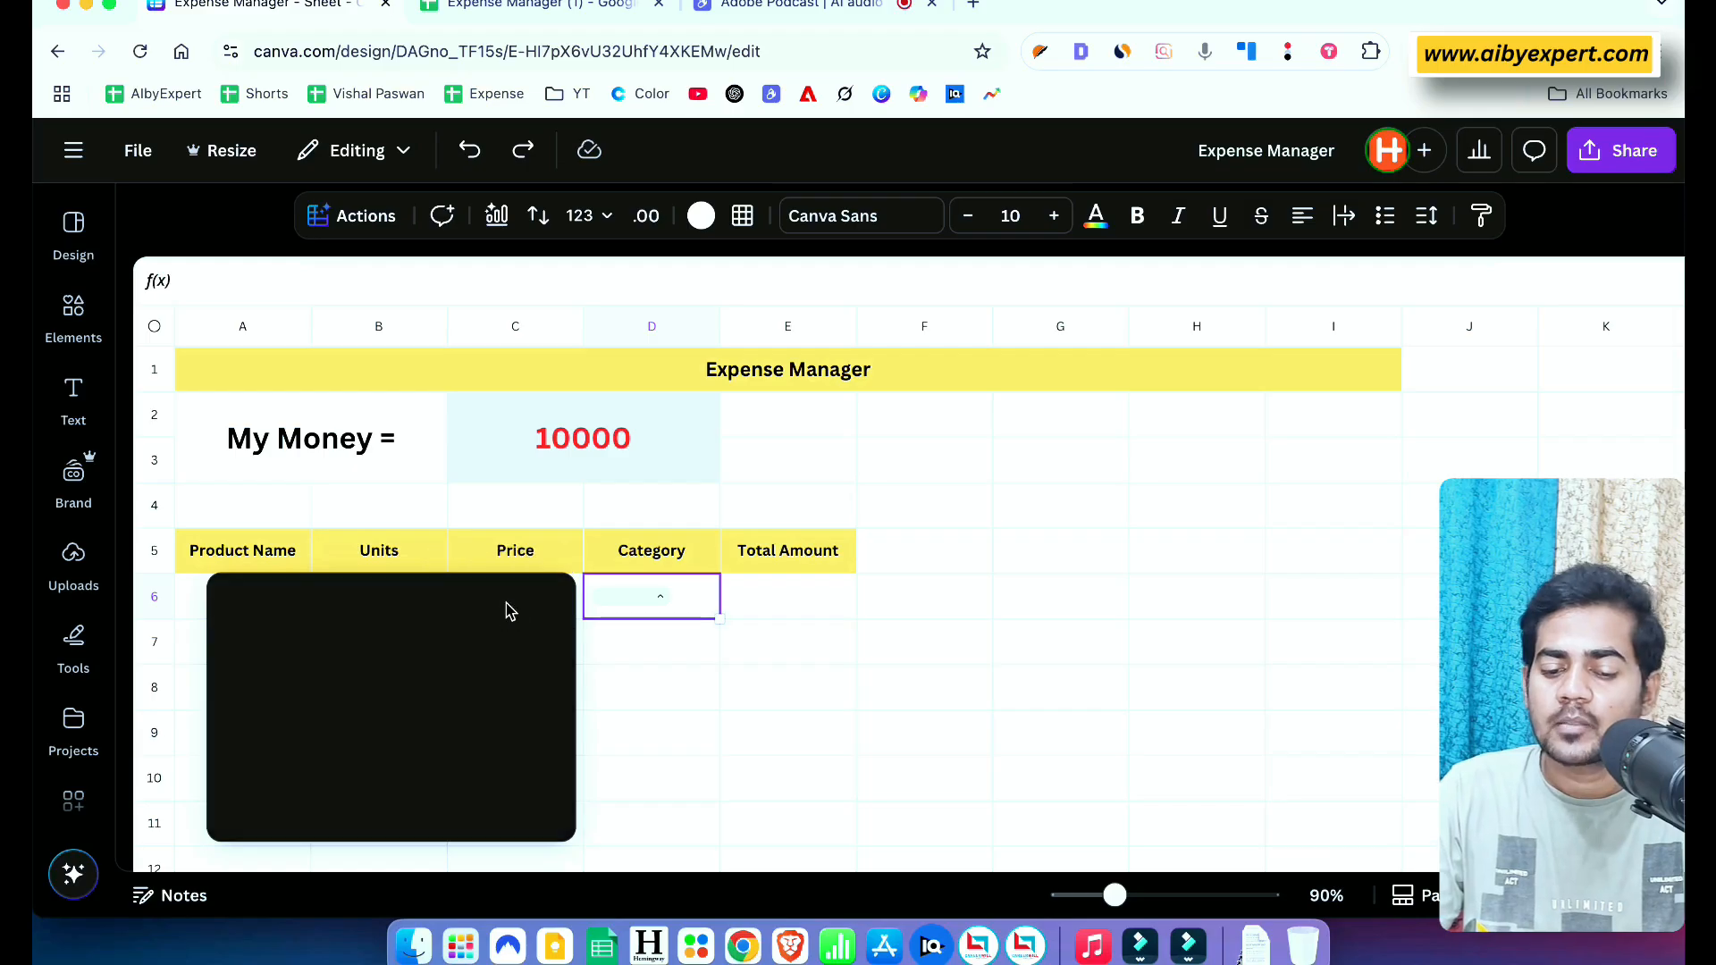
{"action": "scroll", "coordinate": [429, 666], "scroll_direction": "down", "scroll_amount": 2}
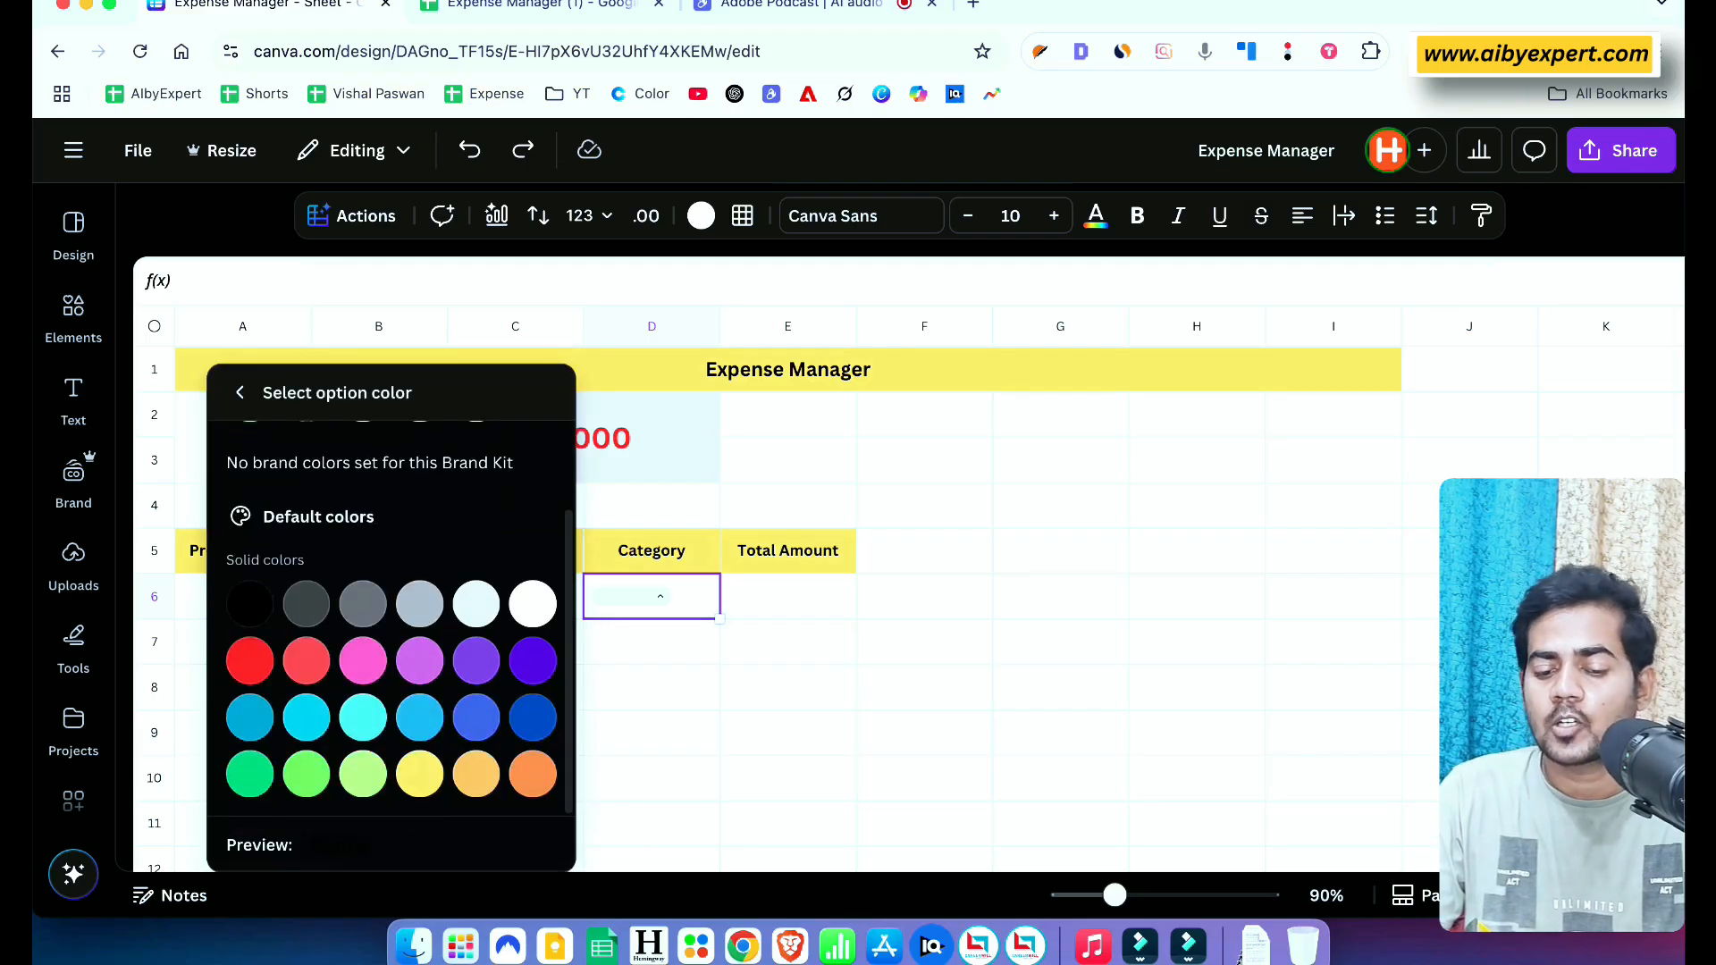
{"action": "scroll", "coordinate": [456, 643], "scroll_direction": "up", "scroll_amount": 2}
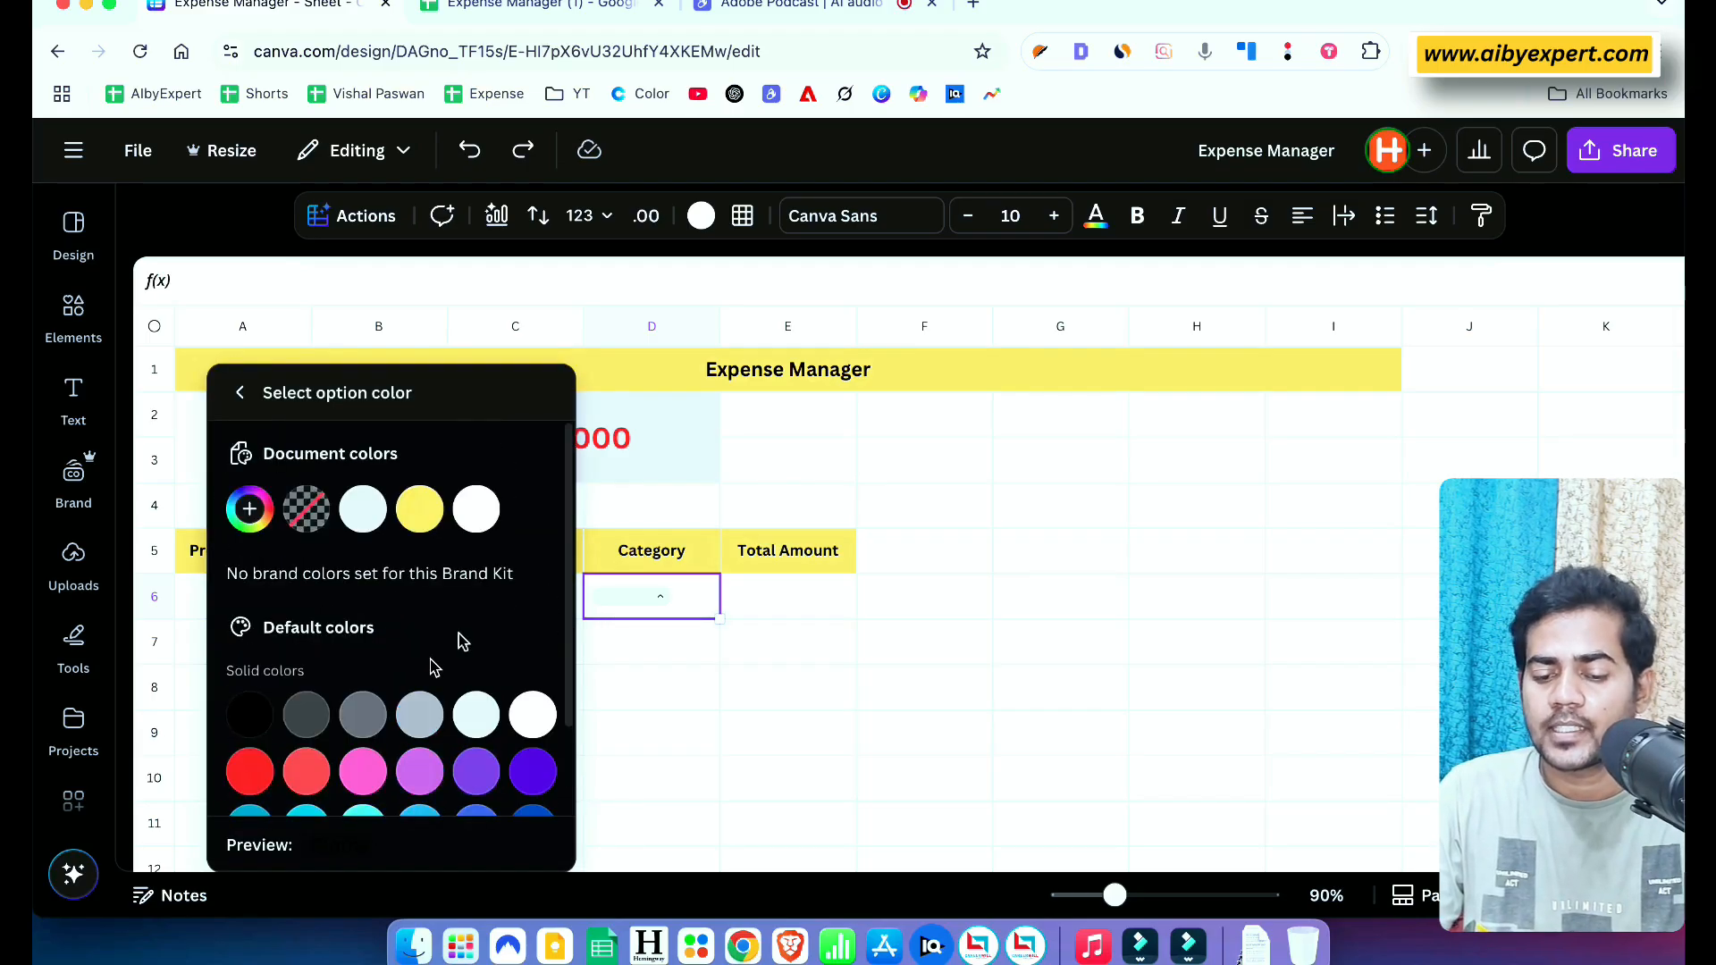
{"action": "left_click", "coordinate": [840, 651]}
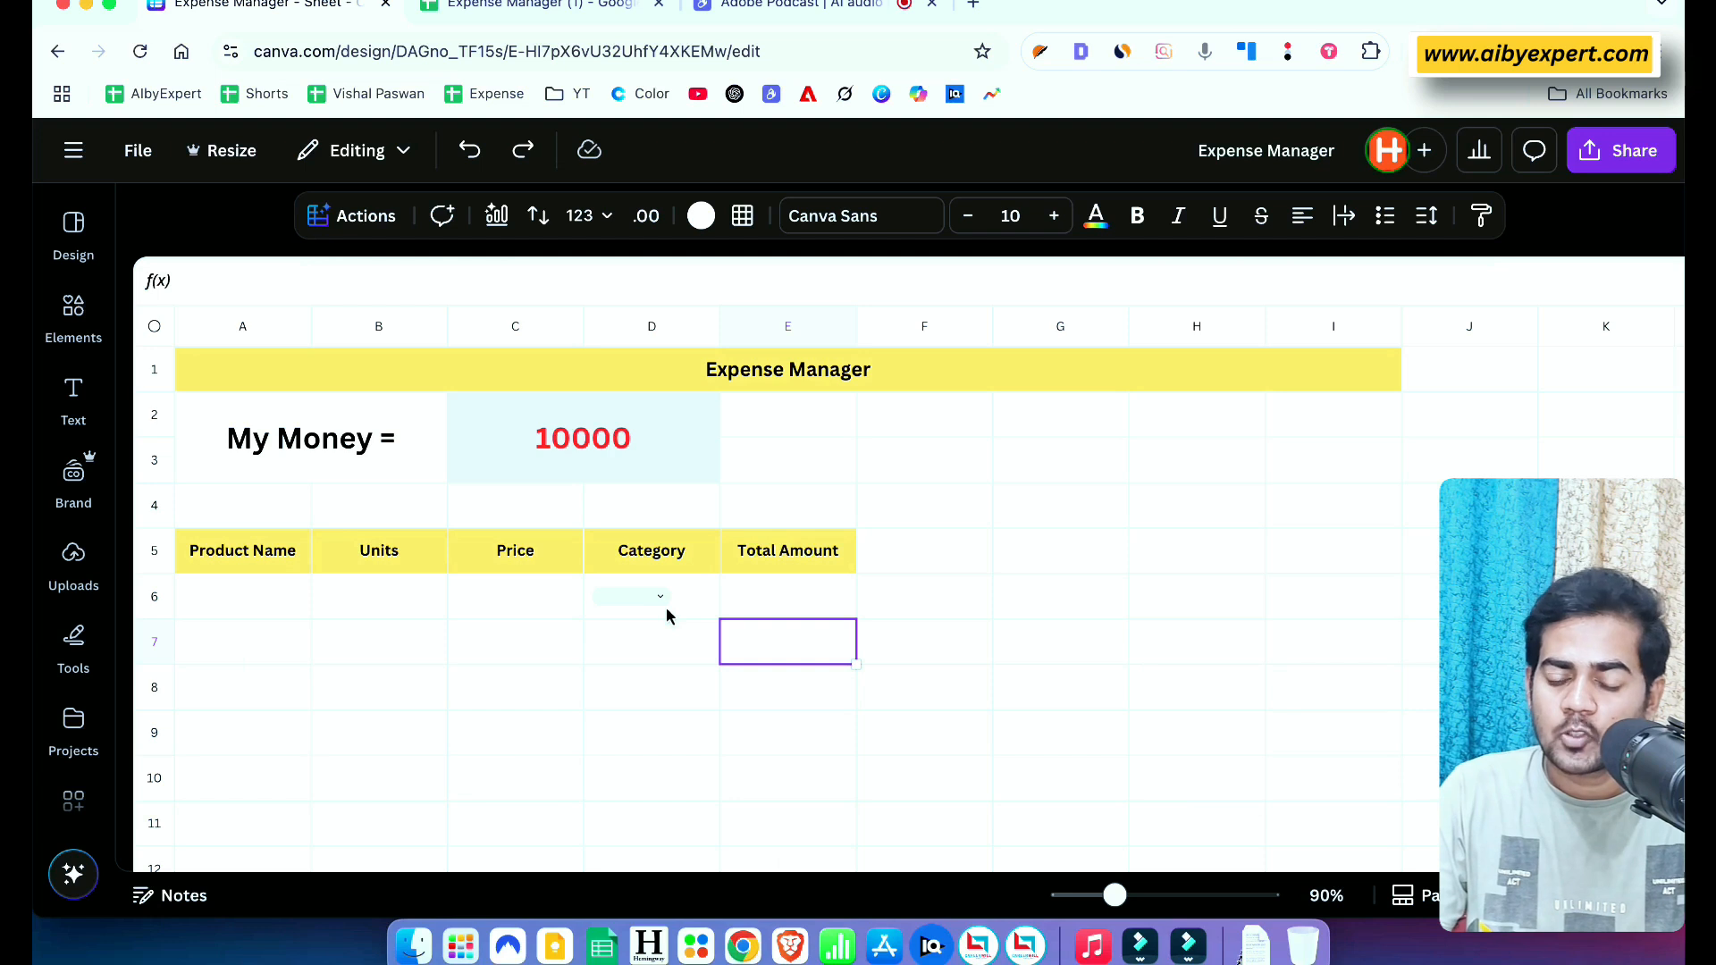
{"action": "scroll", "coordinate": [861, 693], "scroll_direction": "down", "scroll_amount": 3}
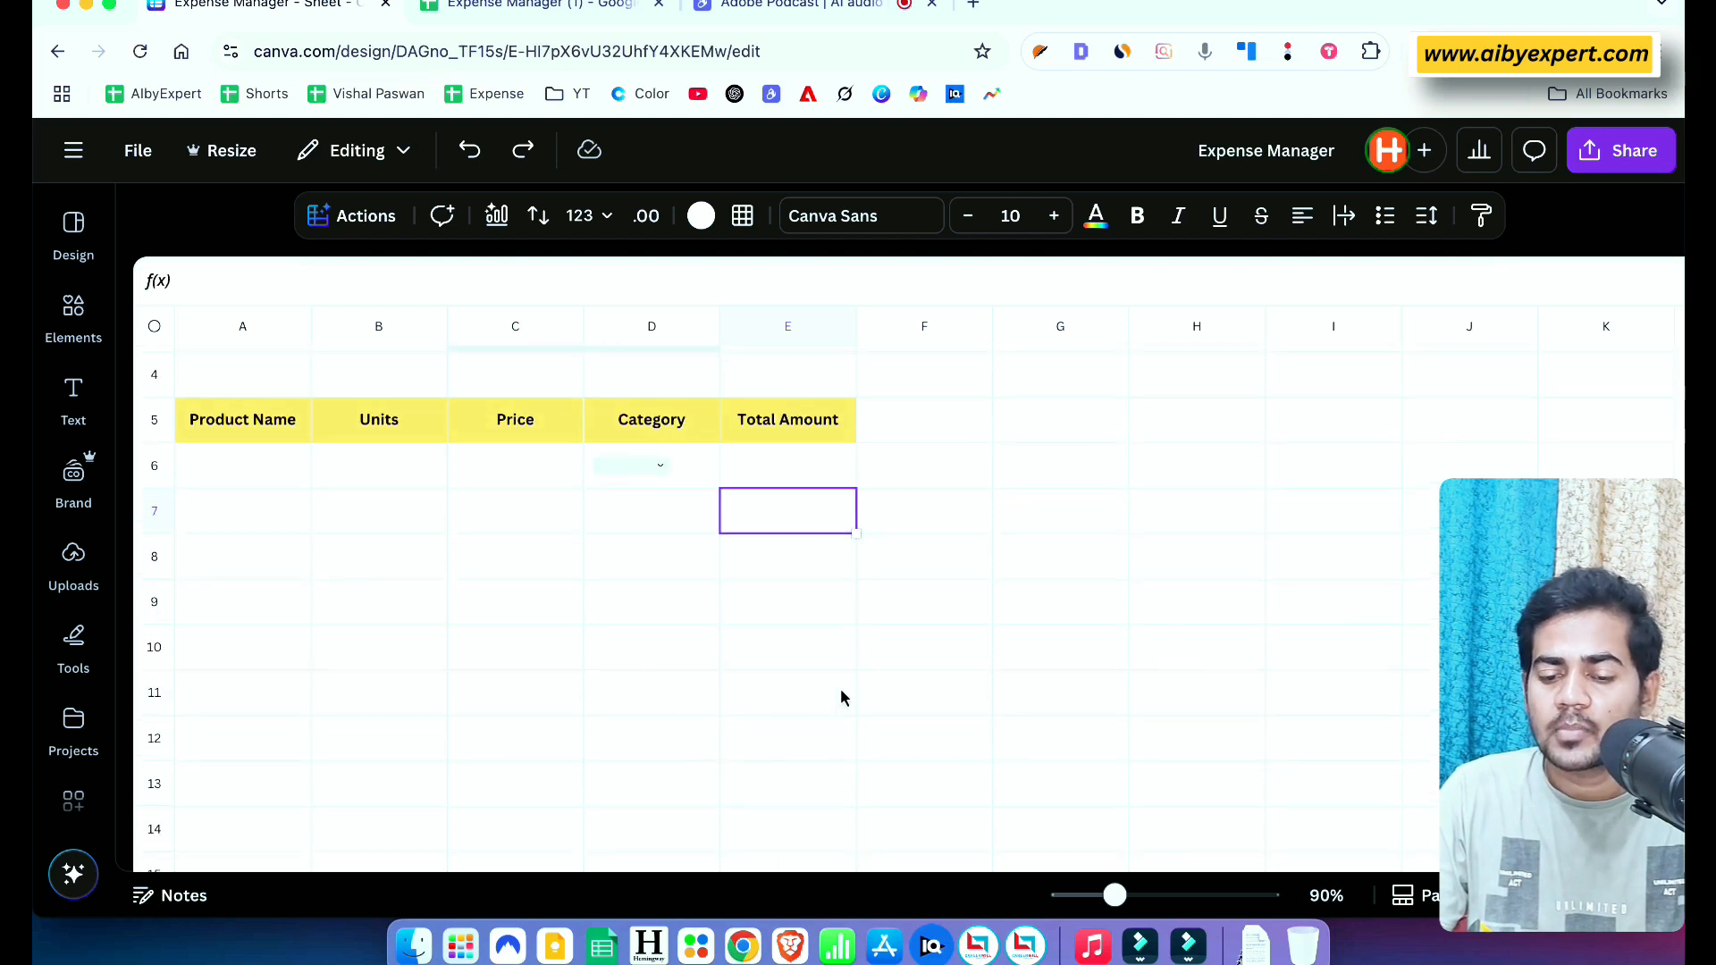
{"action": "left_click", "coordinate": [659, 466]}
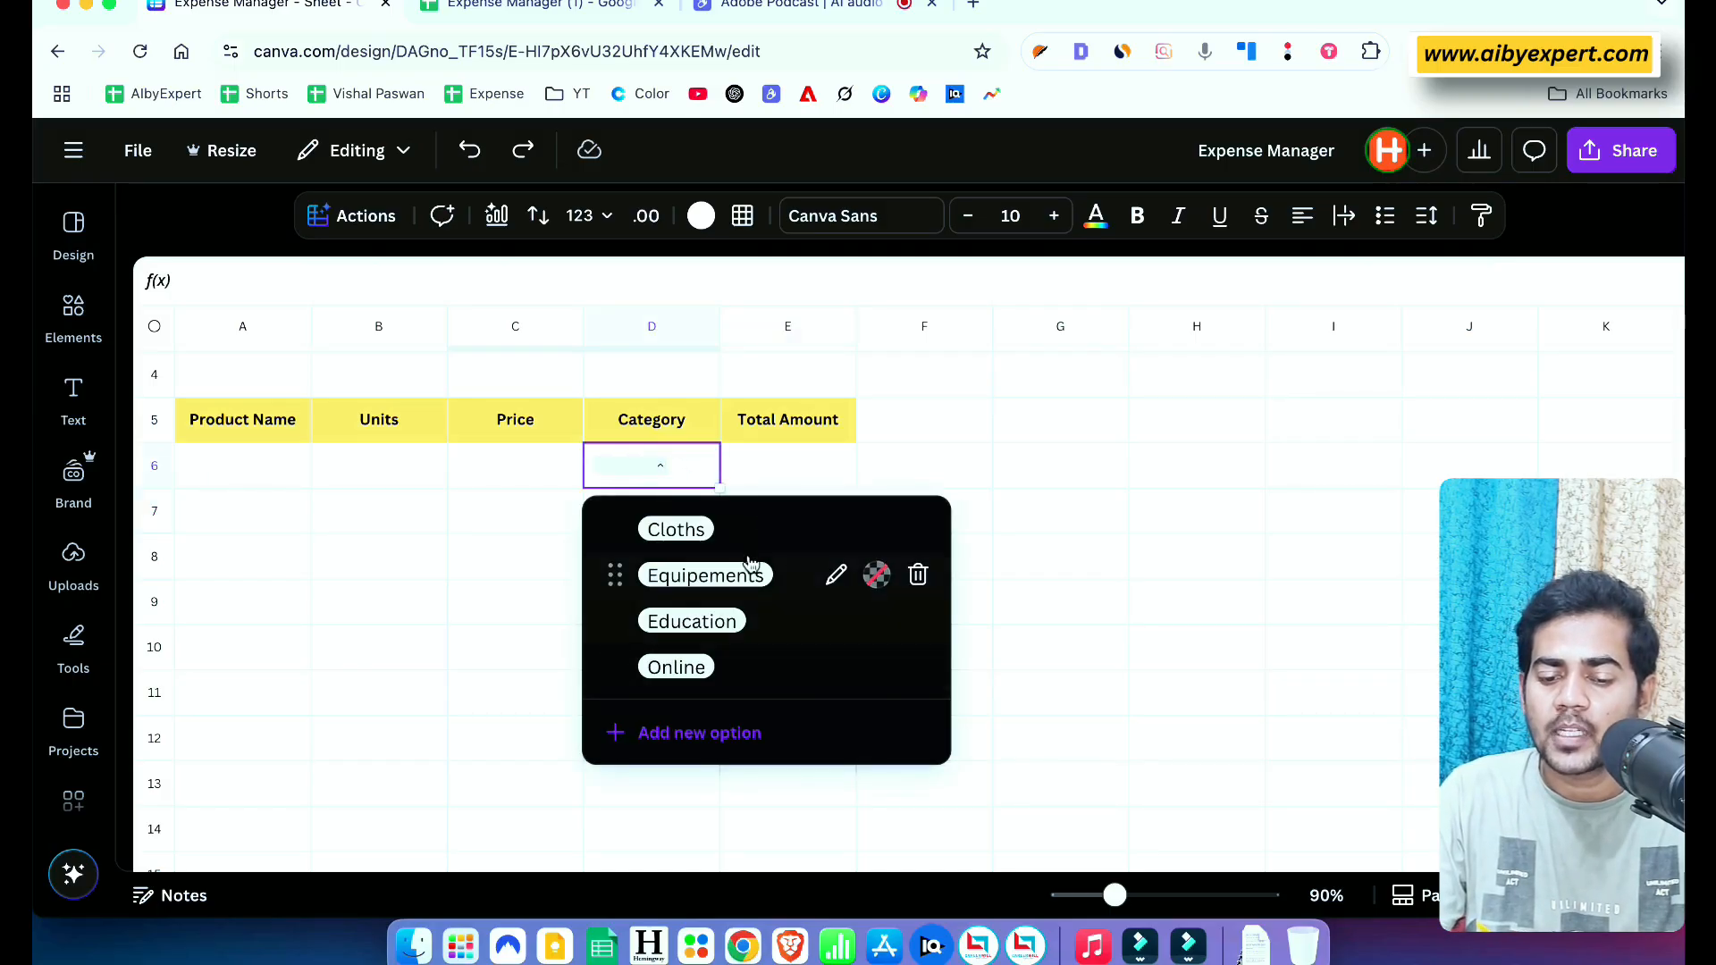
{"action": "left_click", "coordinate": [694, 464]}
{"action": "left_click", "coordinate": [1131, 526]}
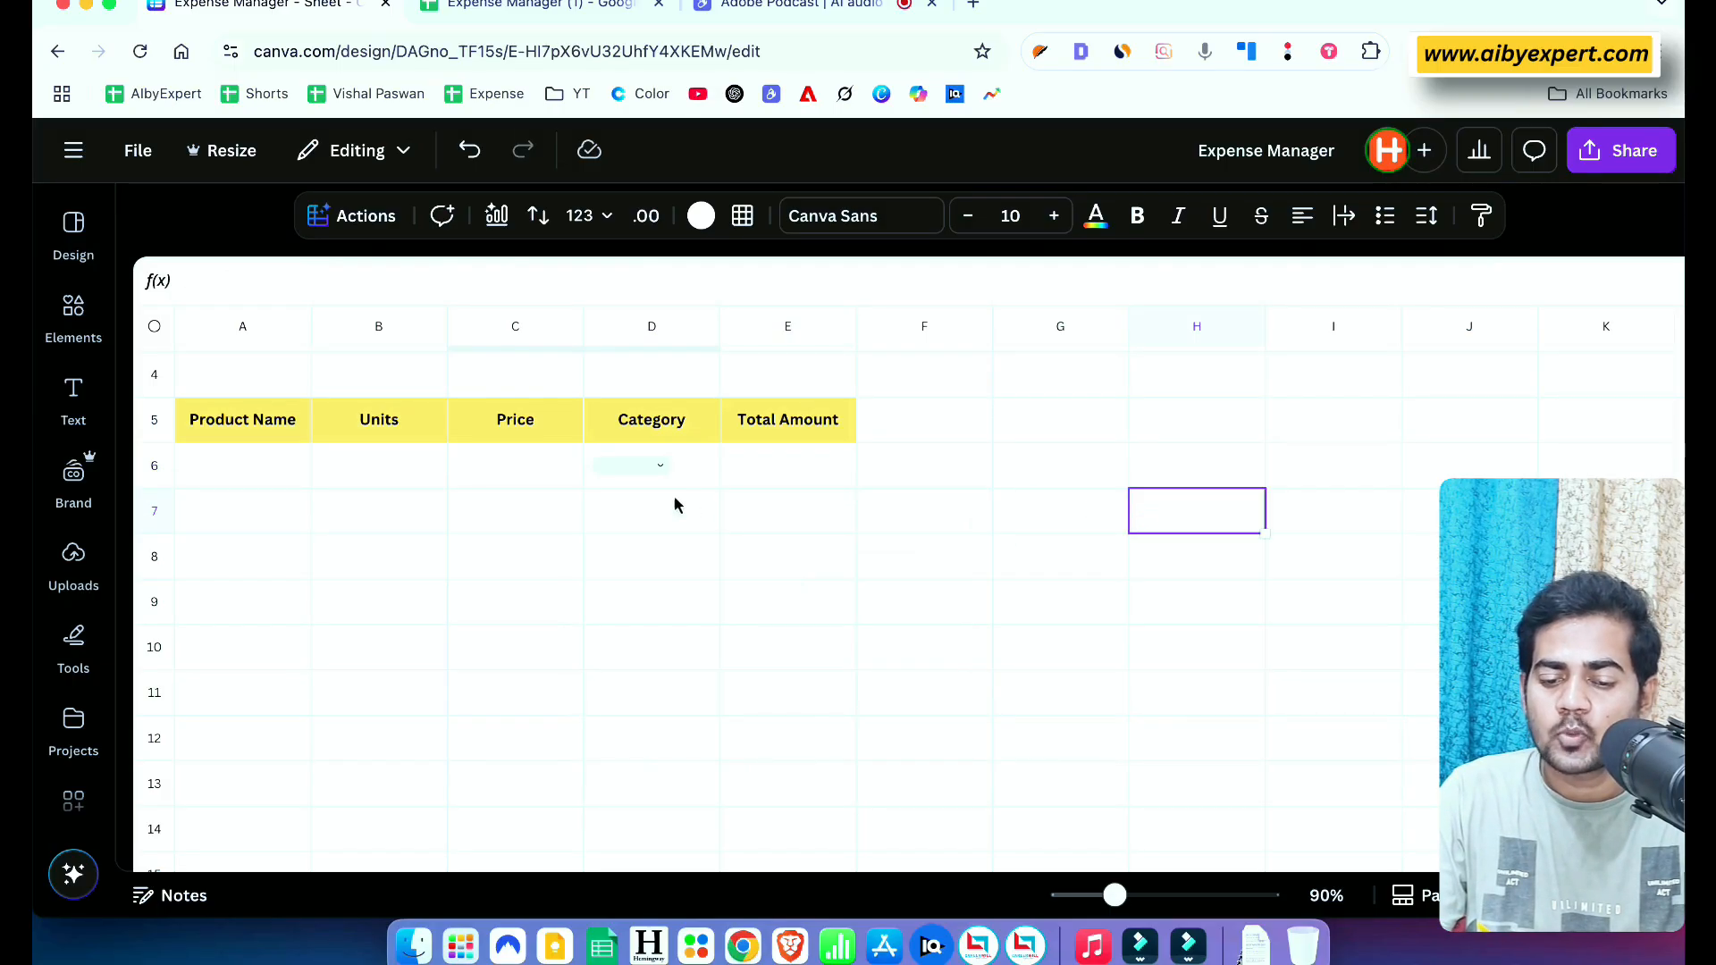
Copy the D6 dropdown down through D14 and check the option lists in D6 and D7
{"action": "left_click", "coordinate": [698, 466]}
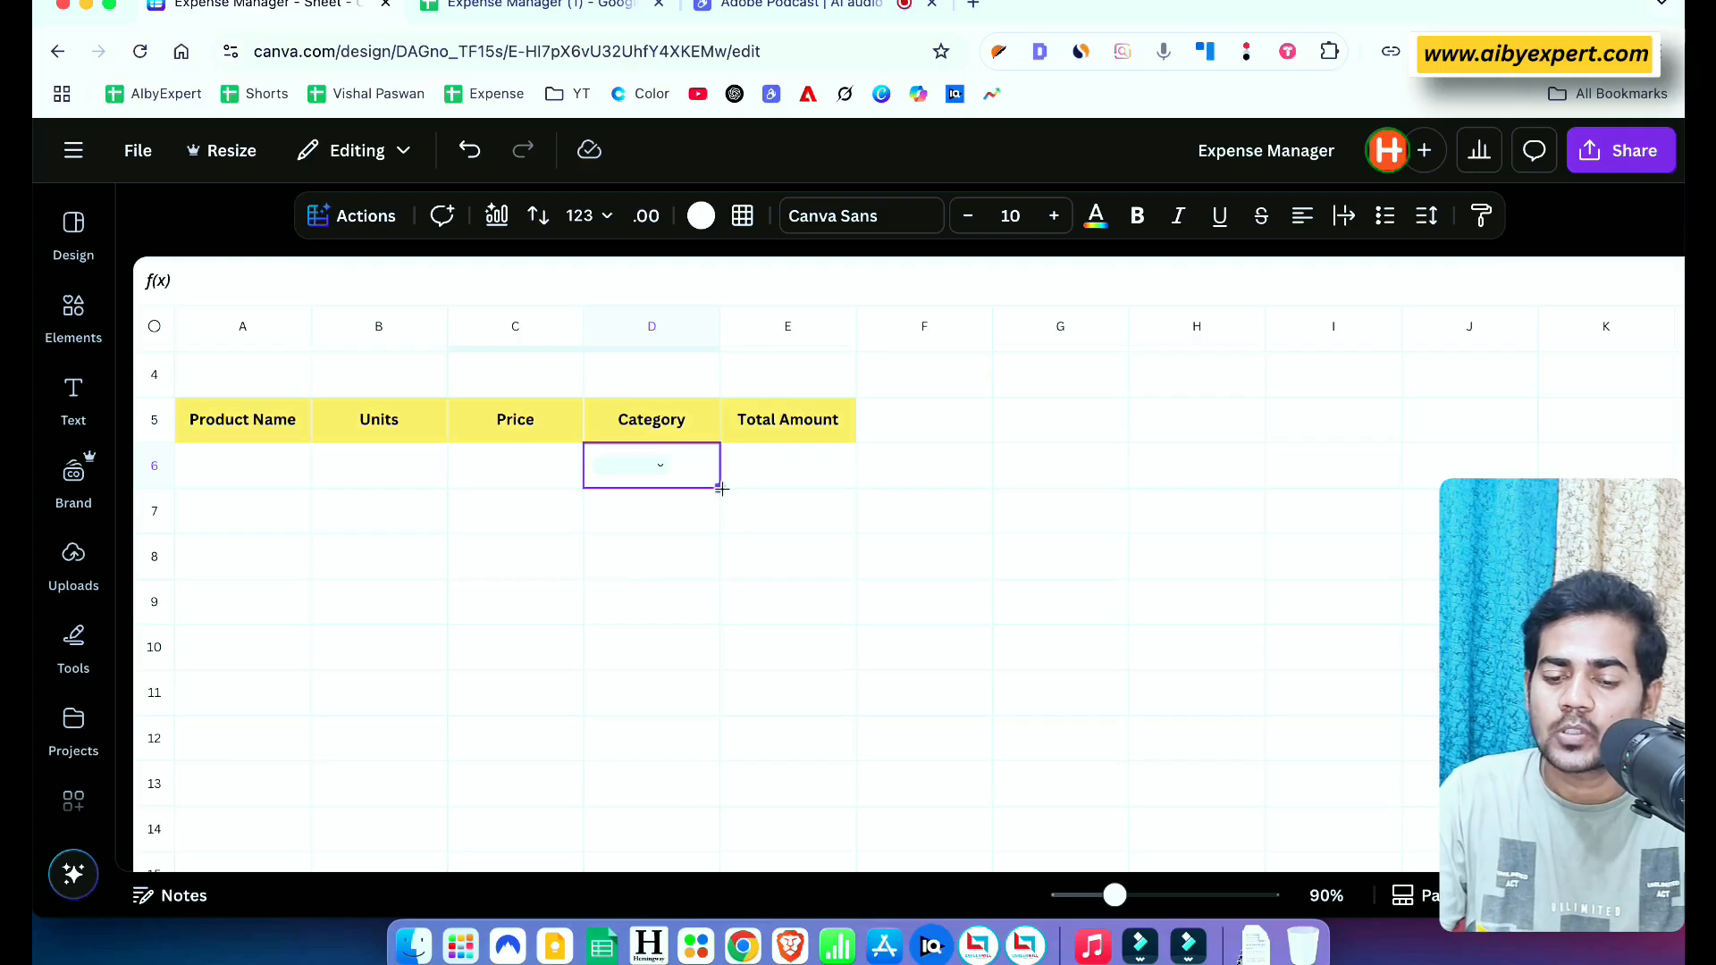
{"action": "left_click_drag", "start_coordinate": [724, 491], "coordinate": [704, 830]}
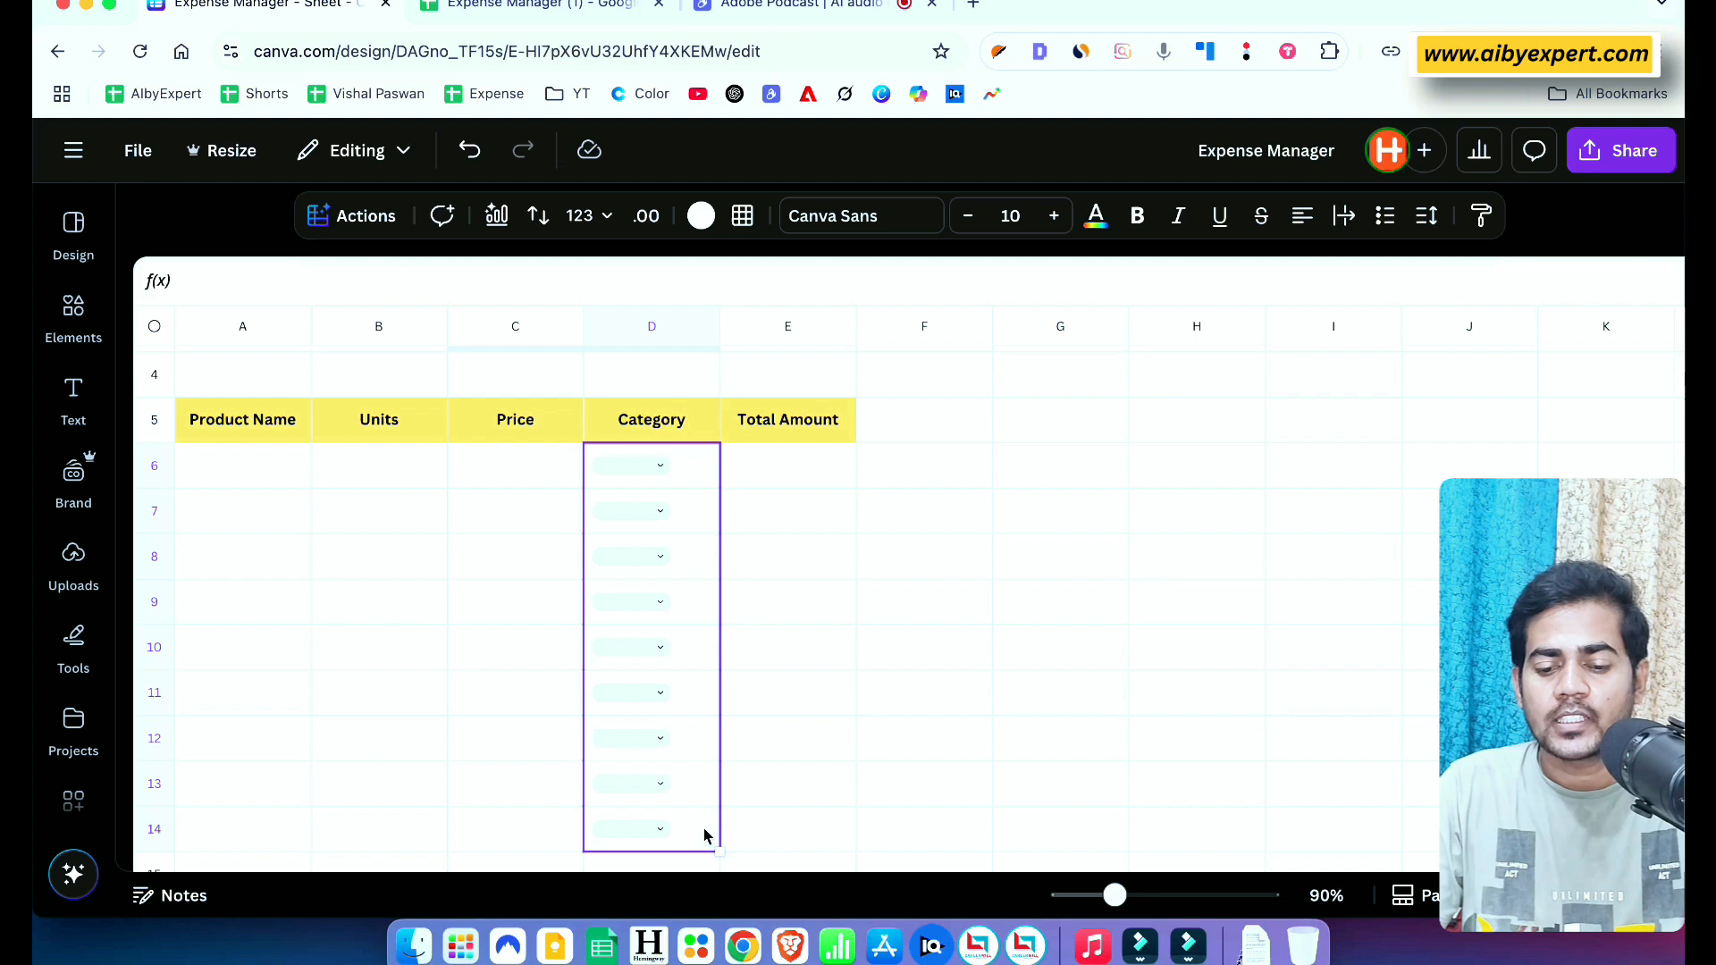
{"action": "left_click", "coordinate": [659, 466]}
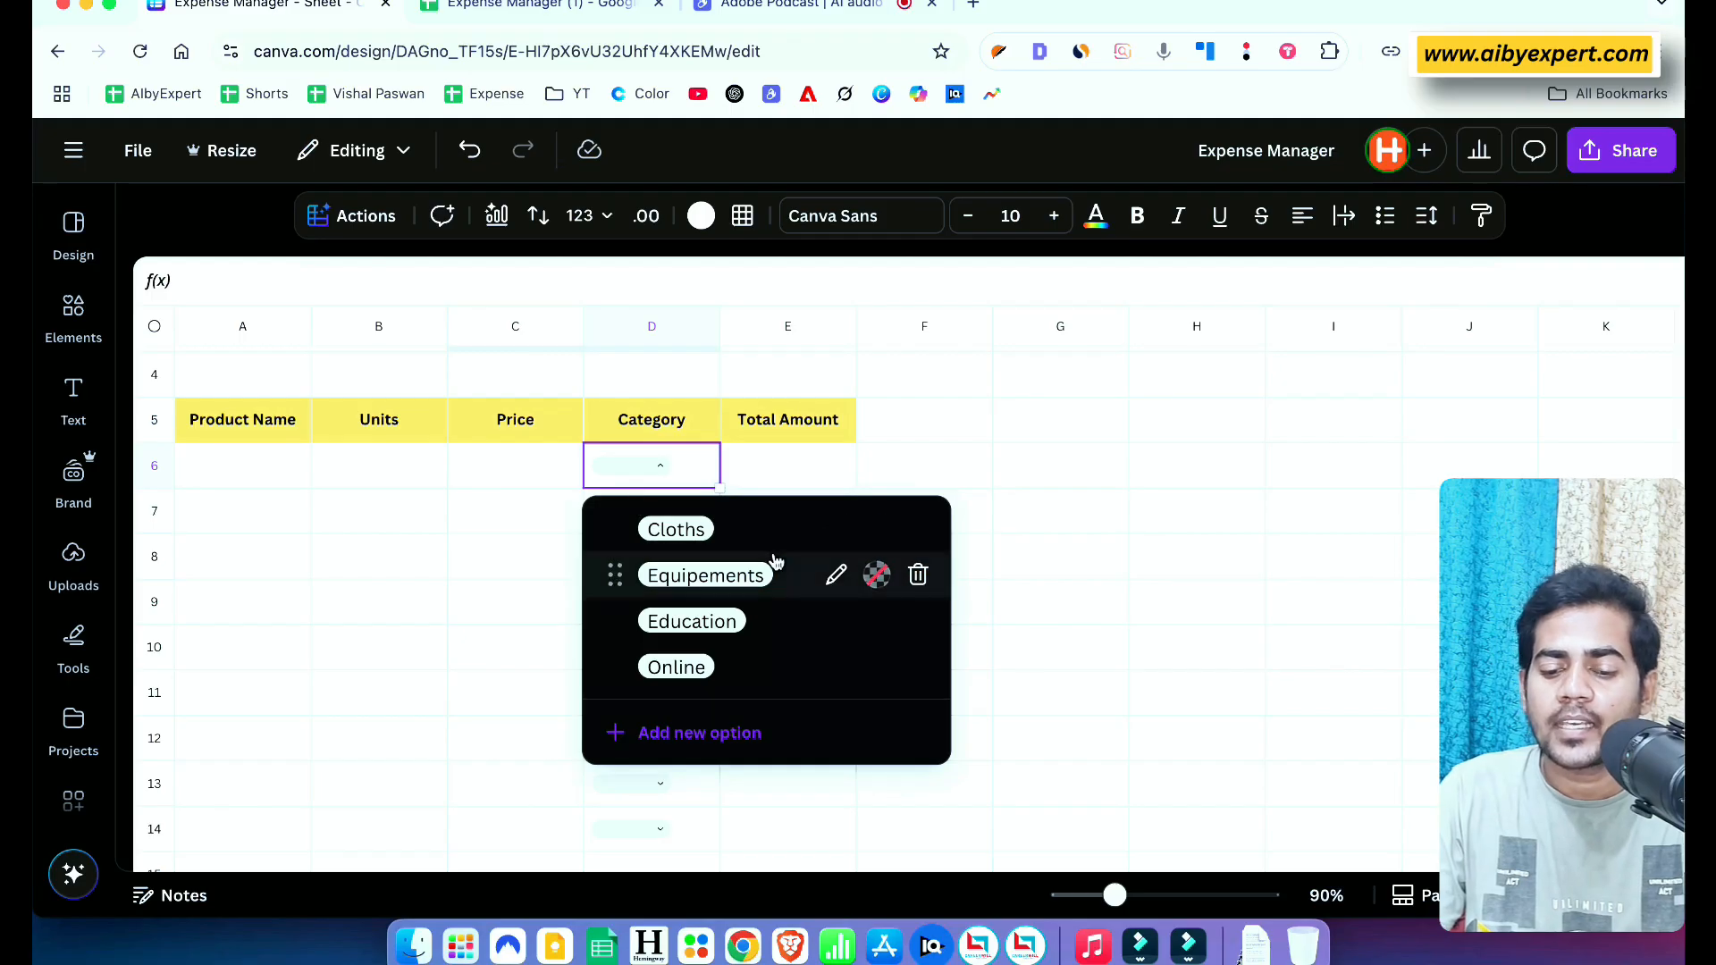
{"action": "left_click", "coordinate": [1062, 482]}
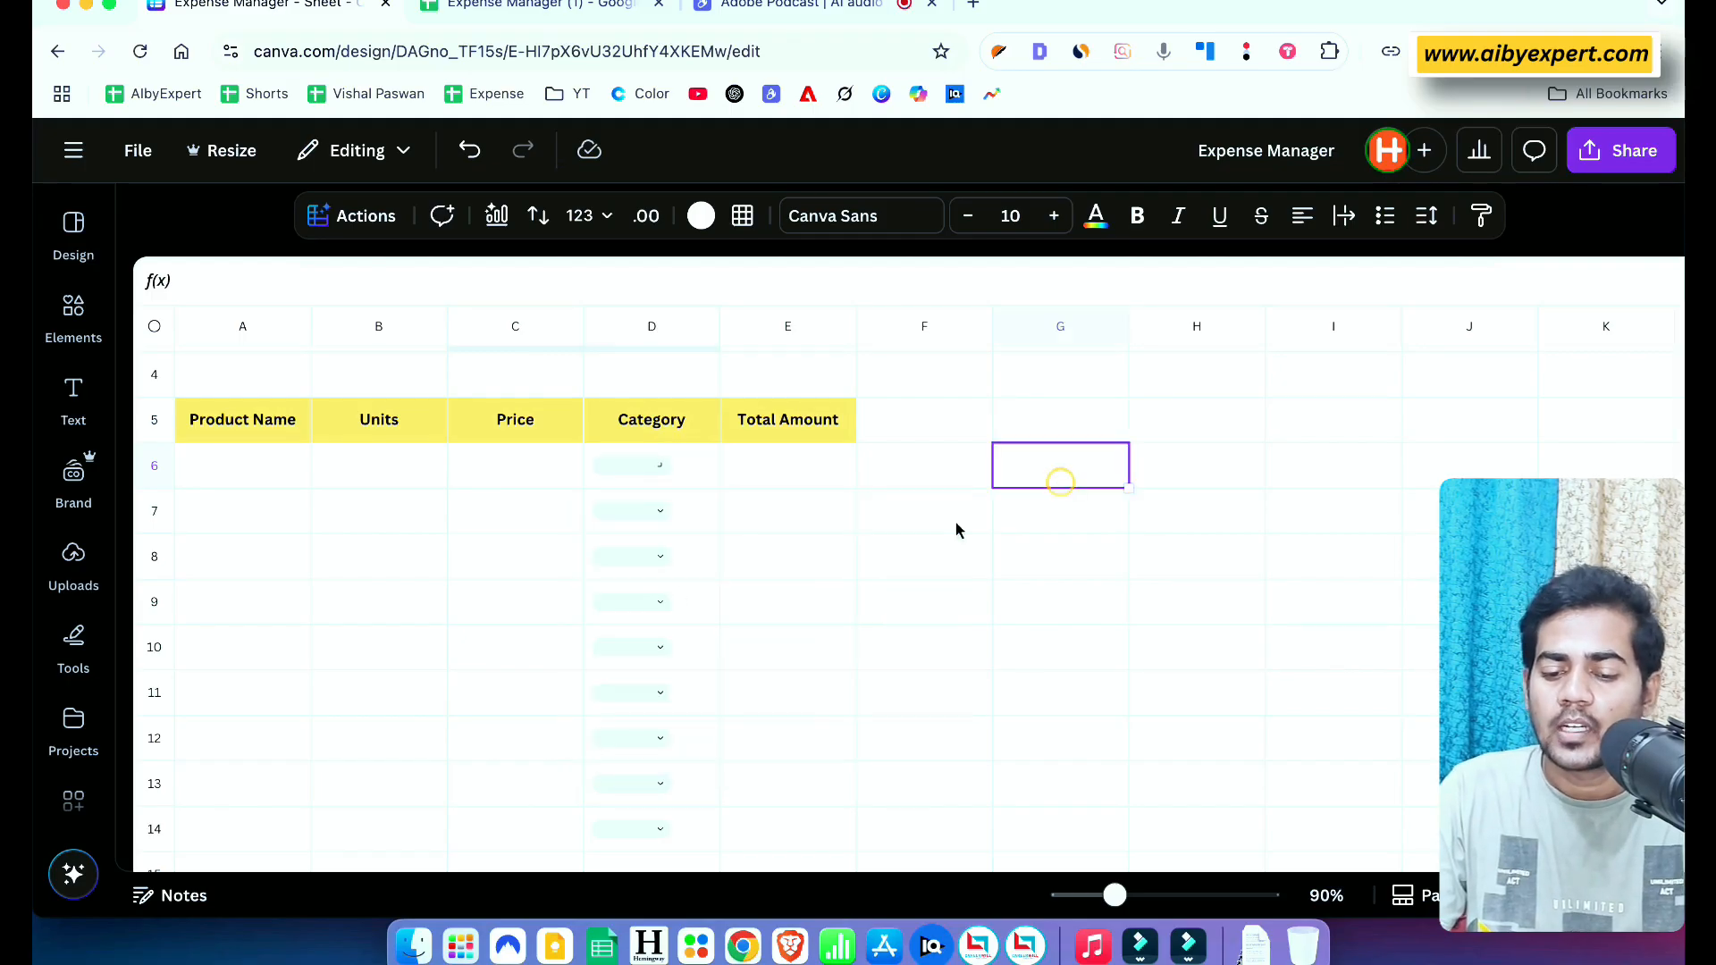
{"action": "left_click", "coordinate": [659, 511]}
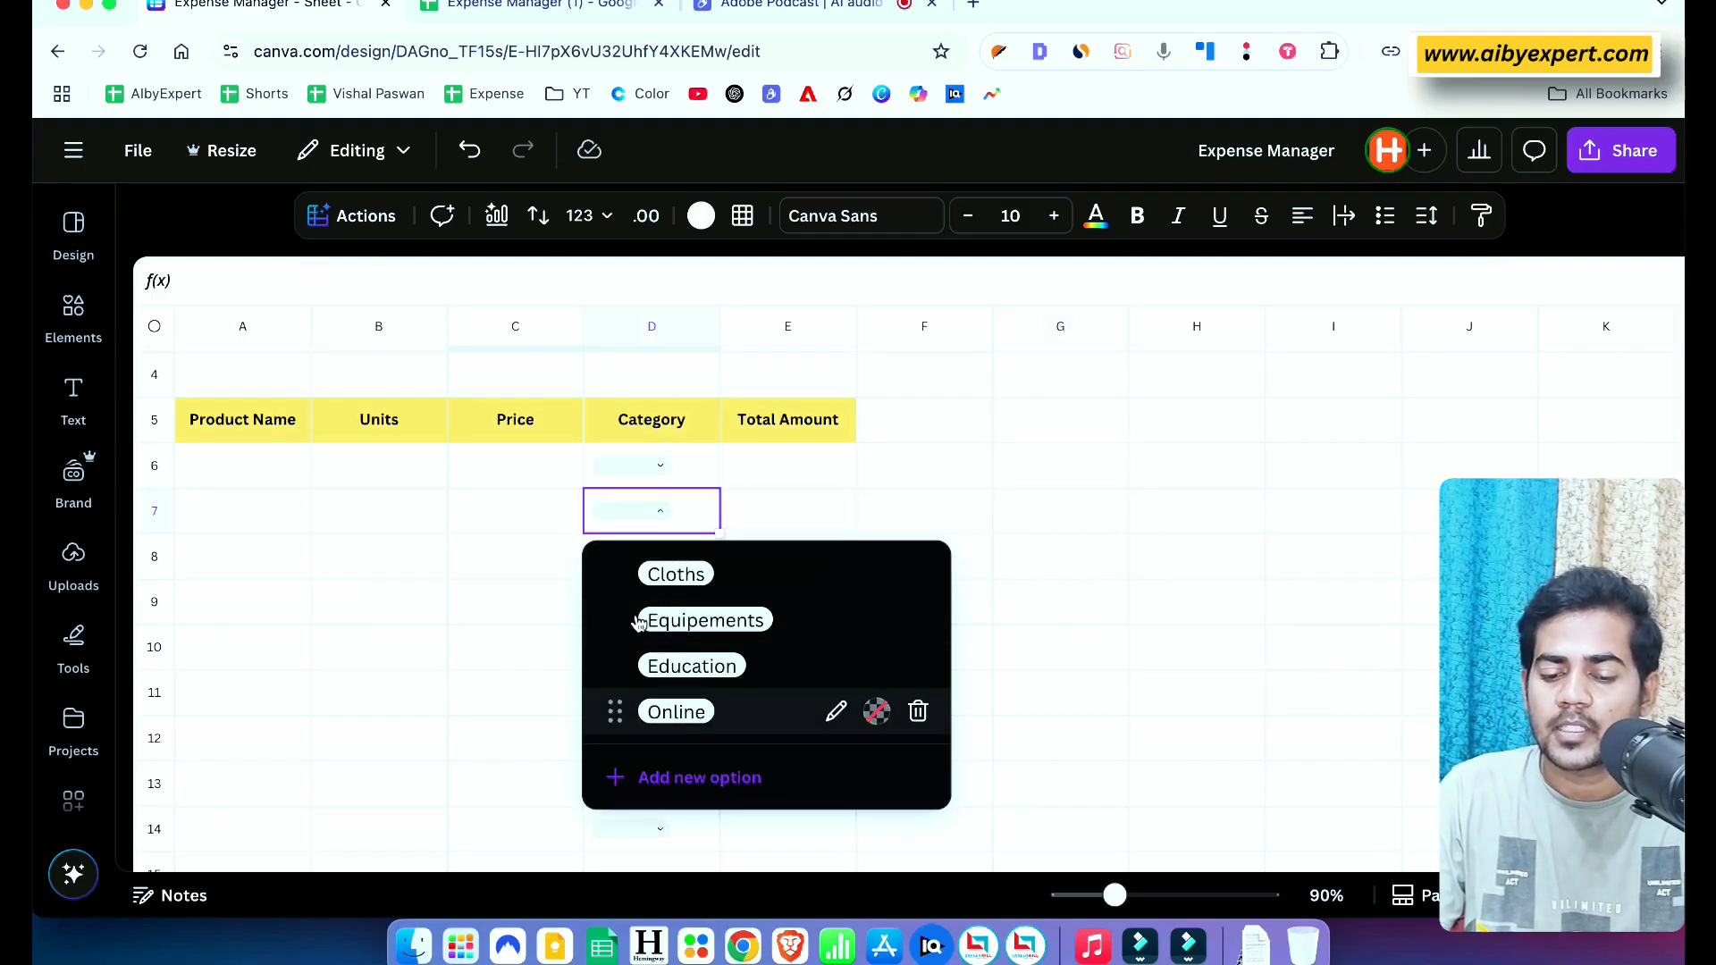
{"action": "left_click", "coordinate": [1128, 563]}
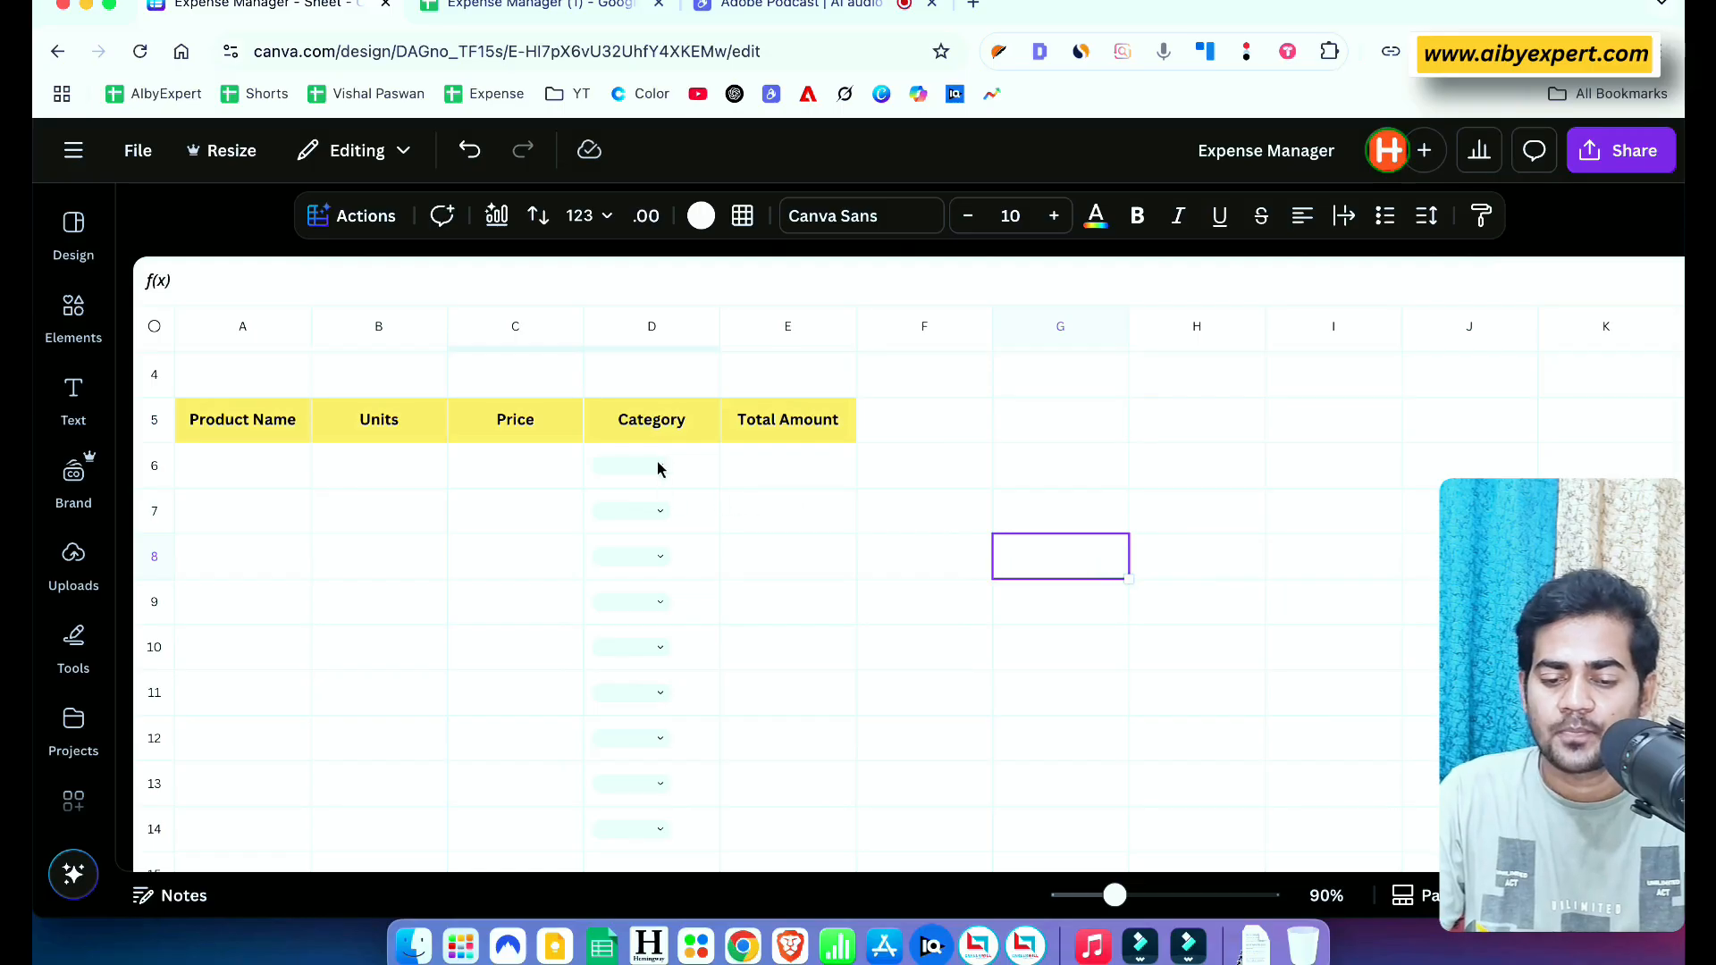
{"action": "left_click", "coordinate": [249, 481]}
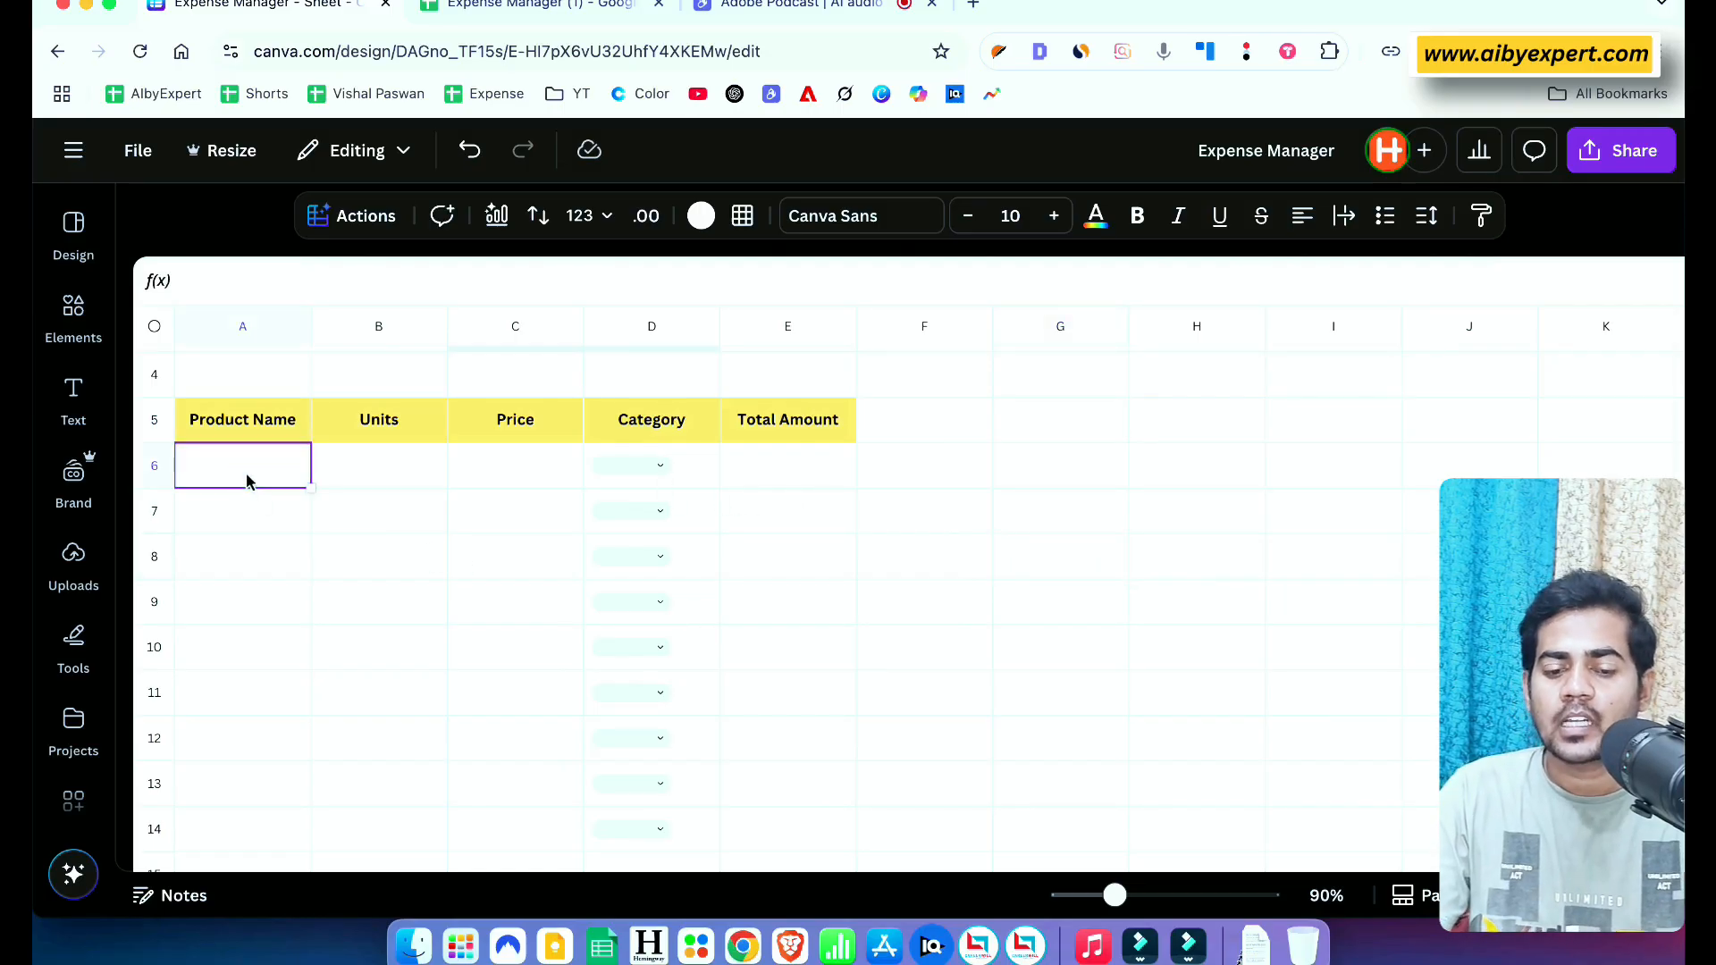
{"action": "left_click", "coordinate": [394, 467]}
{"action": "left_click", "coordinate": [498, 468]}
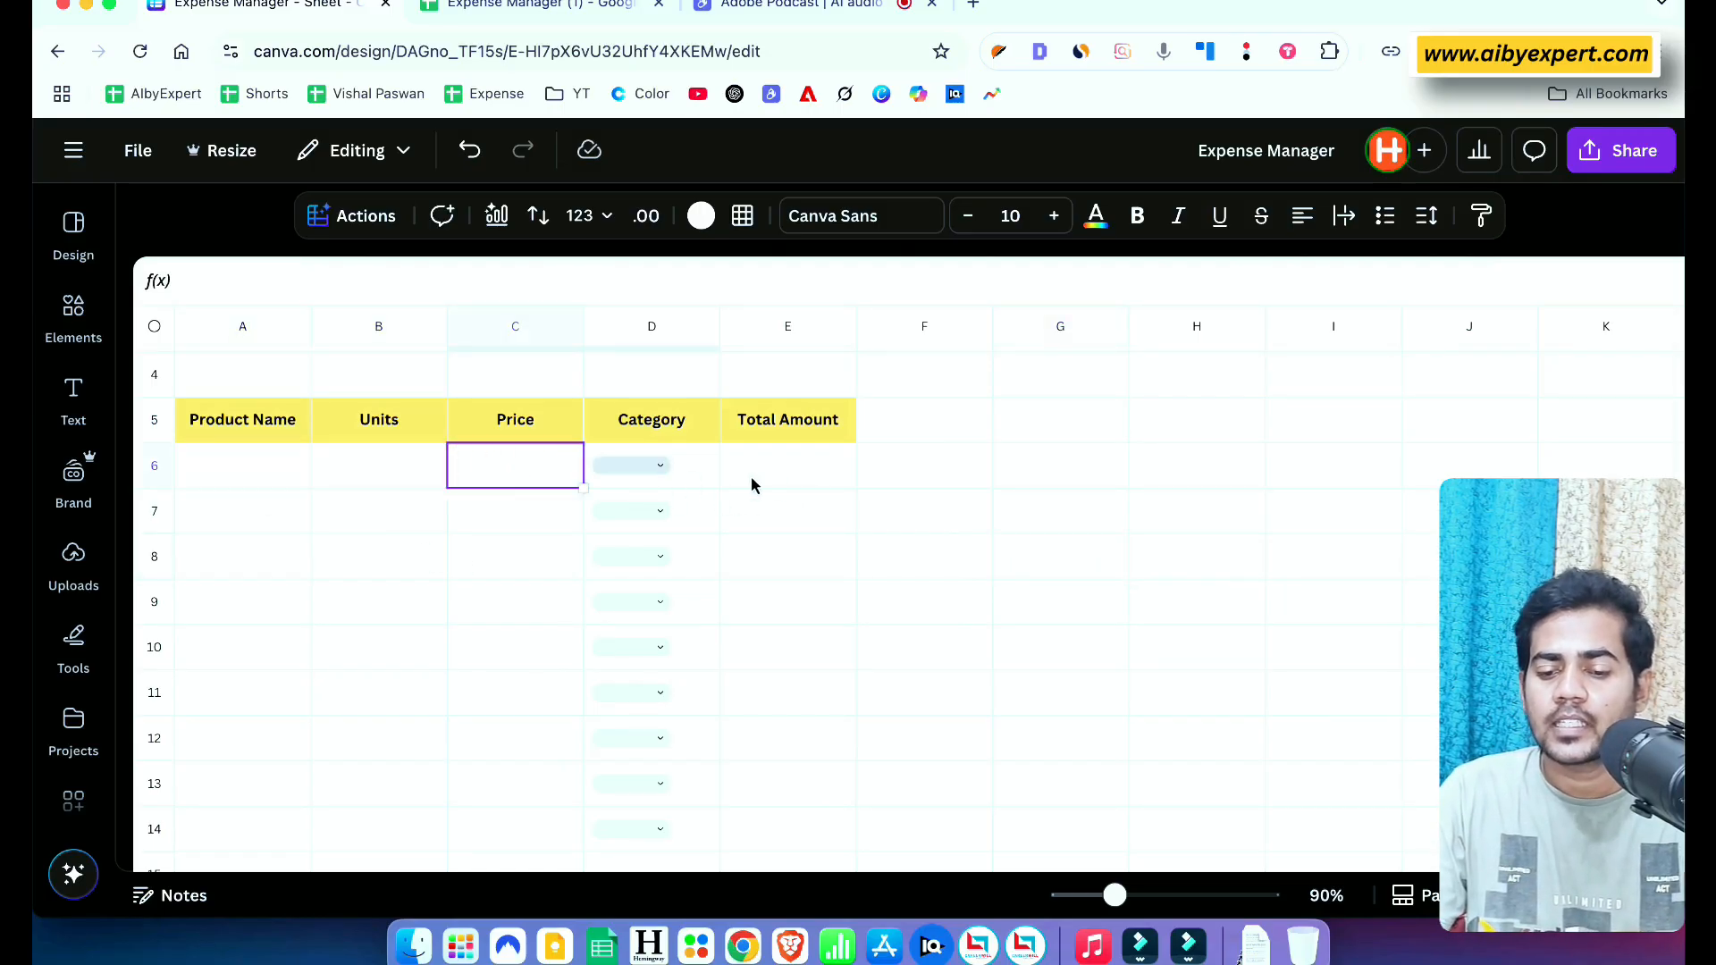
{"action": "left_click", "coordinate": [776, 475]}
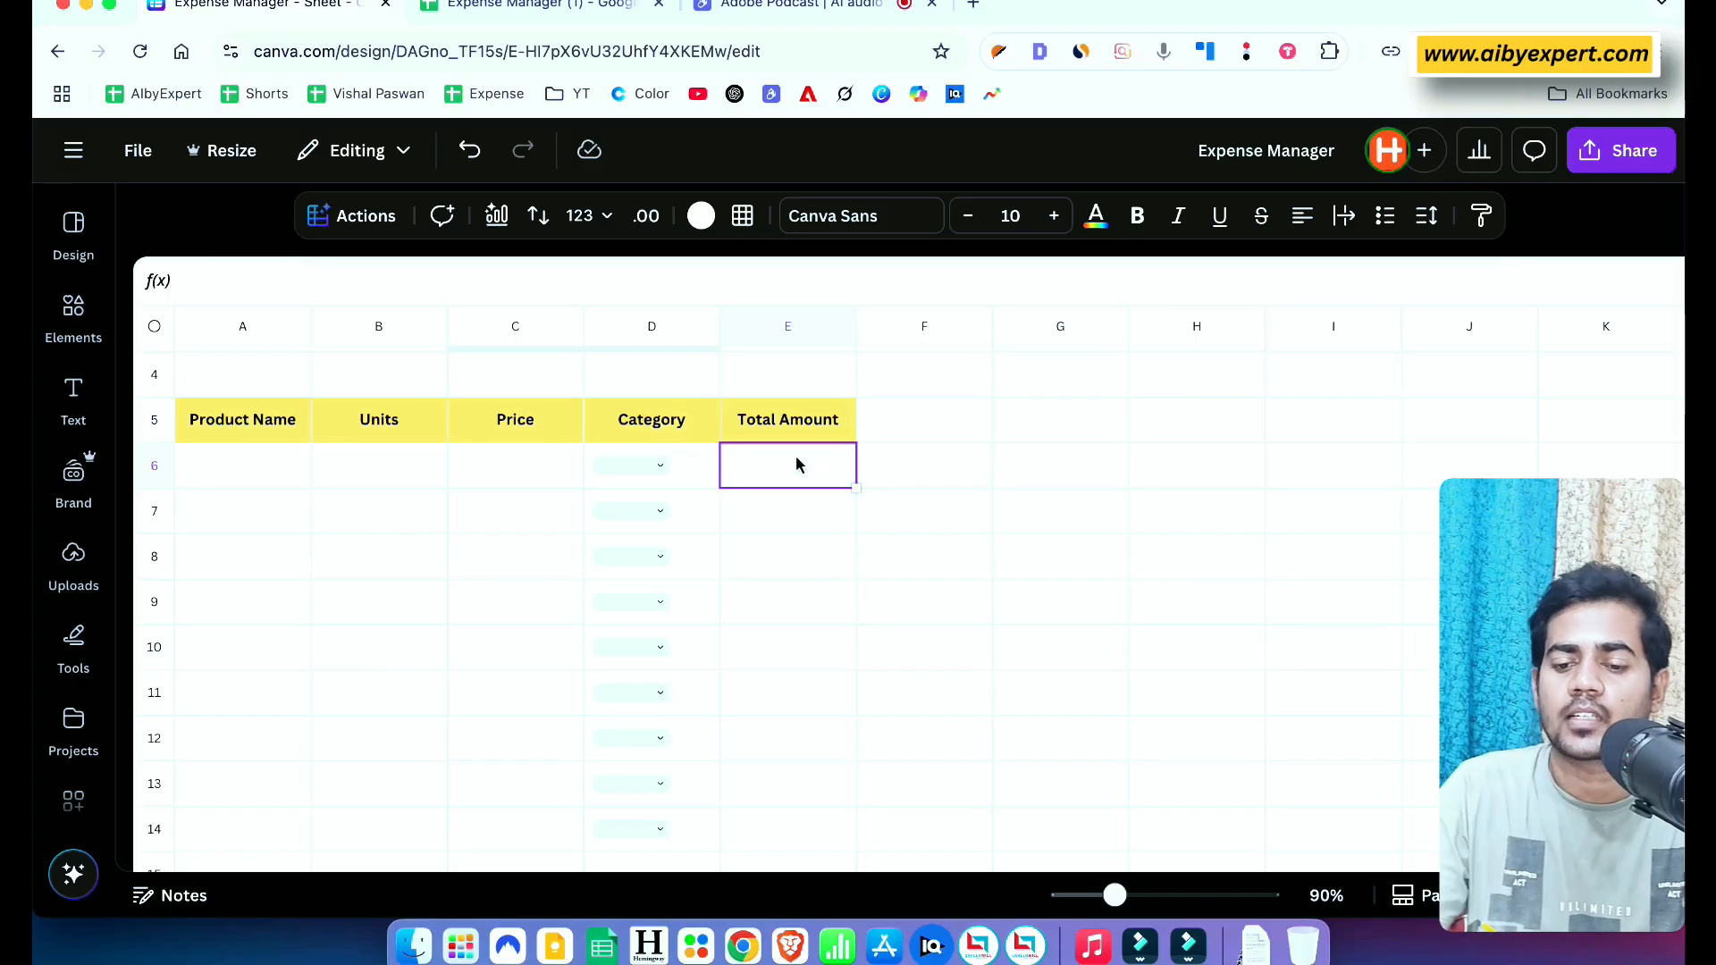
Fill rows 6–11 with product, units and price: Shirt 3/450, Jeans 1/1780, Tshirt 5/400, Mic 1/5000, Ring Light 1/300, Stand 1/700
{"action": "left_click", "coordinate": [209, 477]}
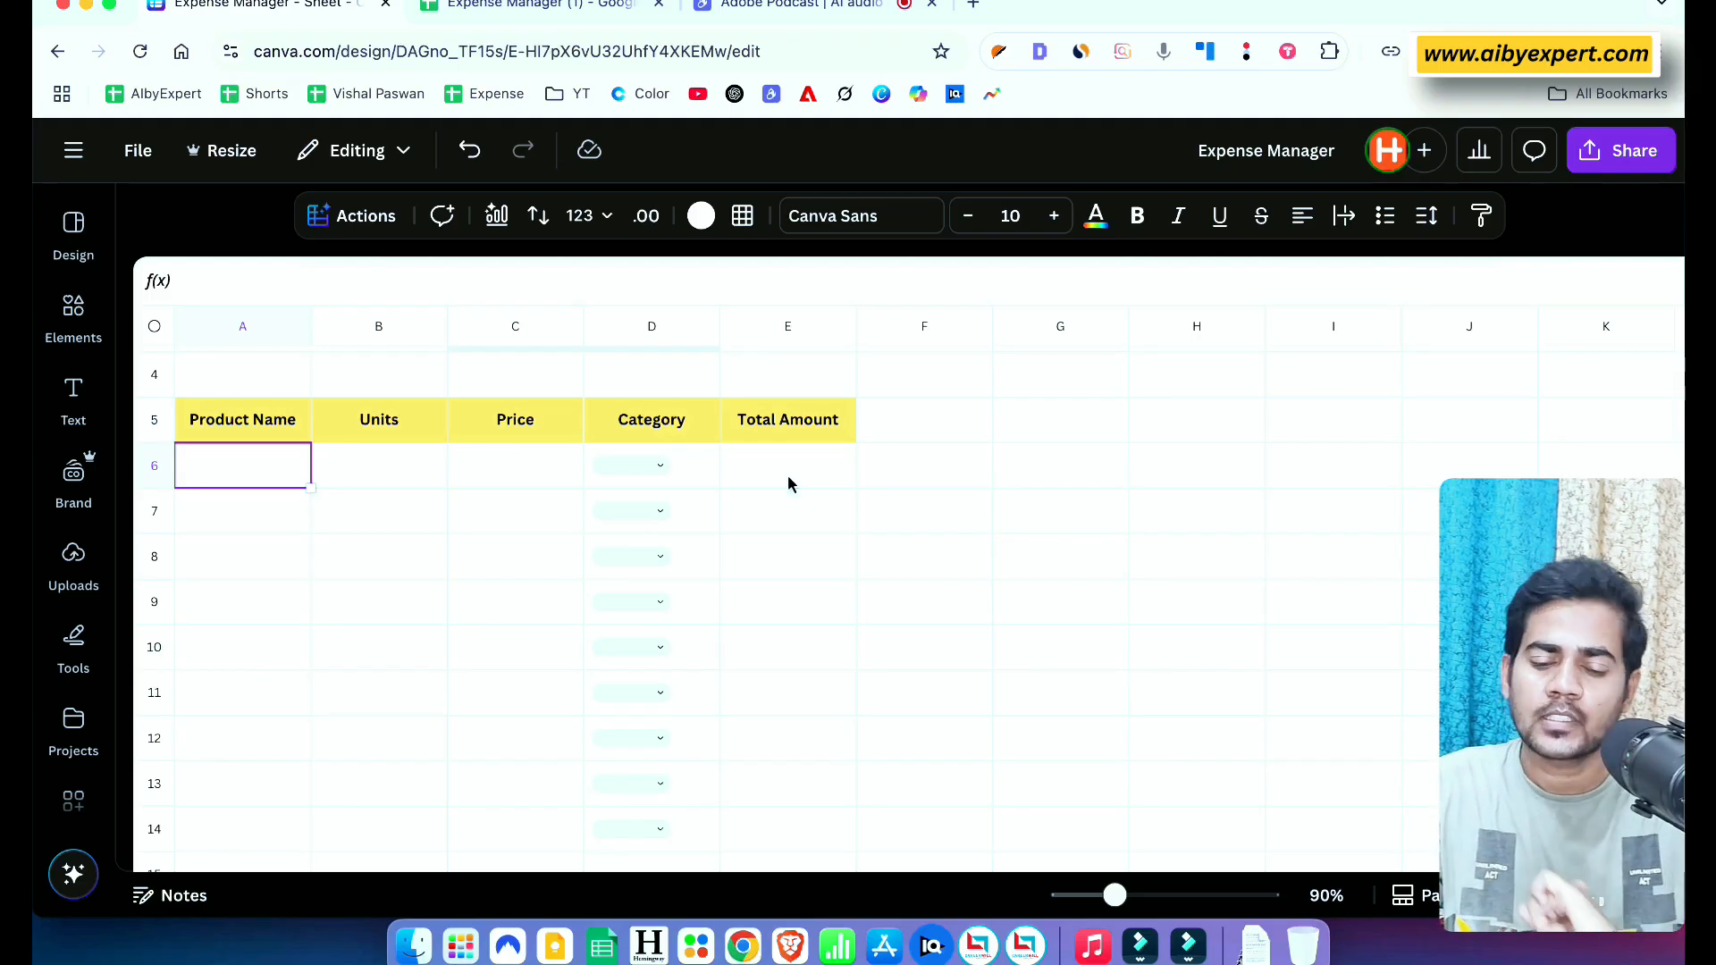
{"action": "type", "text": "Shirt"}
{"action": "key", "text": "Tab"}
{"action": "type", "text": "3"}
{"action": "key", "text": "Tab"}
{"action": "type", "text": "450"}
{"action": "left_click", "coordinate": [242, 511]}
{"action": "type", "text": "Jeans"}
{"action": "key", "text": "Tab"}
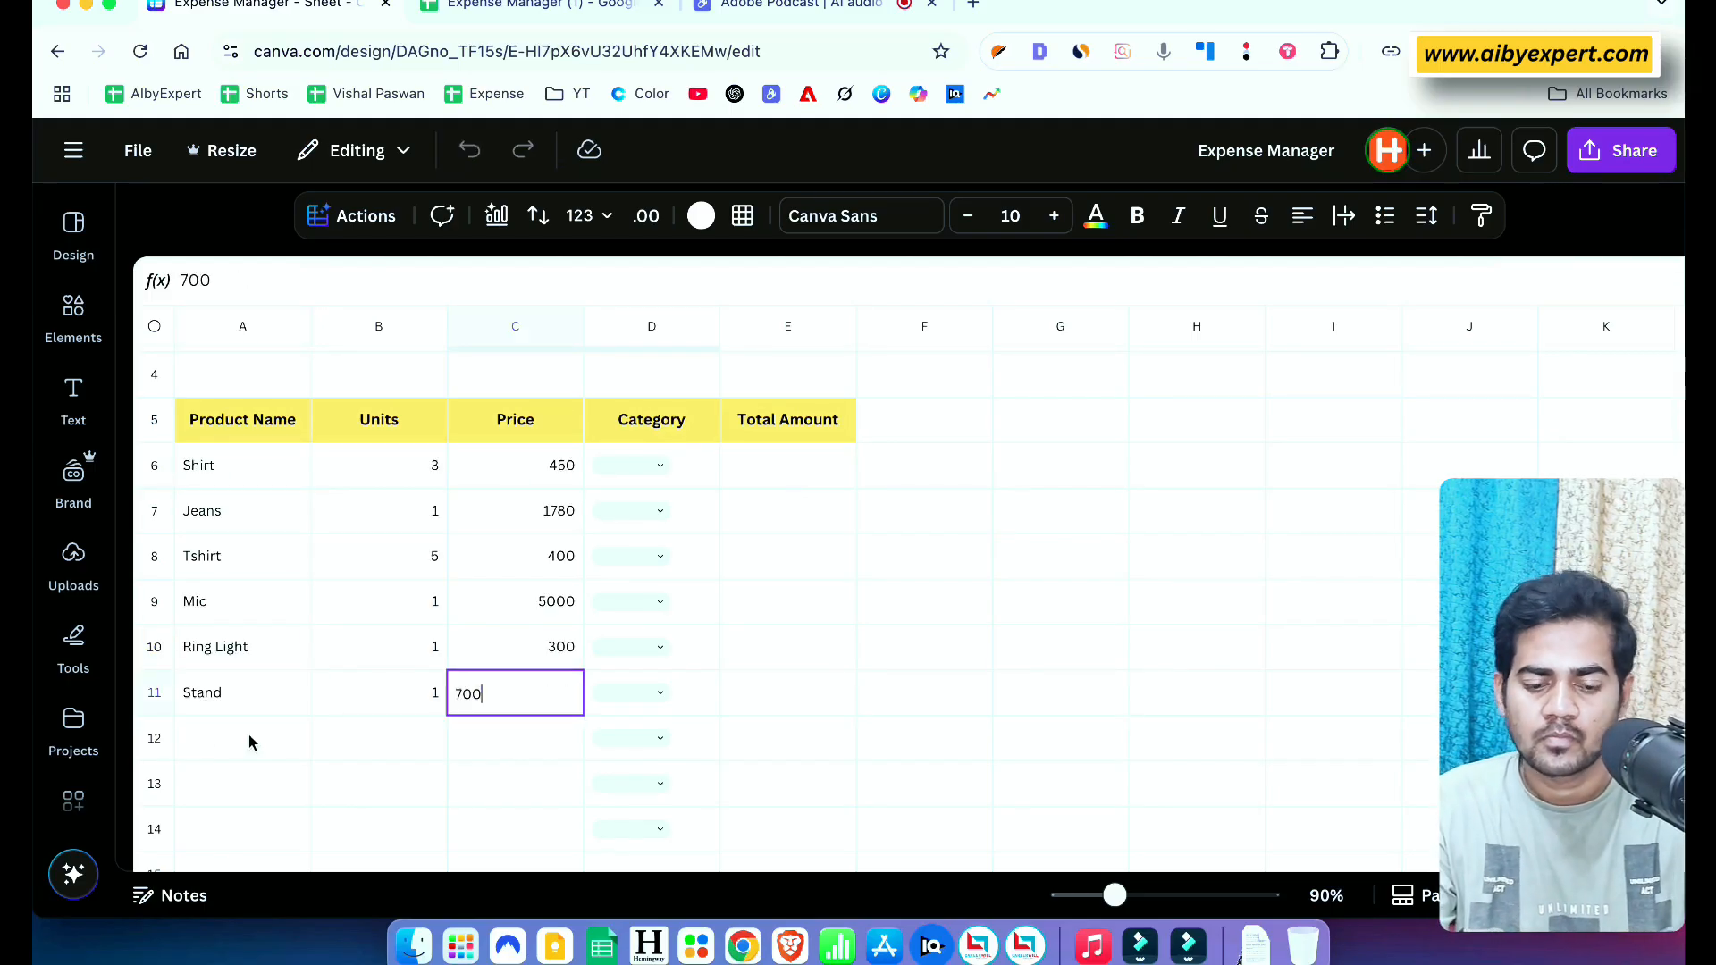
Fill rows 12–14 with product, units and price: Copy 5/100, Mobile Recharge 3/799, OTT Subscription 1/199
{"action": "left_click", "coordinate": [250, 740]}
{"action": "type", "text": "Copy"}
{"action": "key", "text": "Tab"}
{"action": "type", "text": "5"}
{"action": "key", "text": "Tab"}
{"action": "type", "text": "100"}
{"action": "left_click", "coordinate": [242, 784]}
{"action": "type", "text": "Mobile Recharge"}
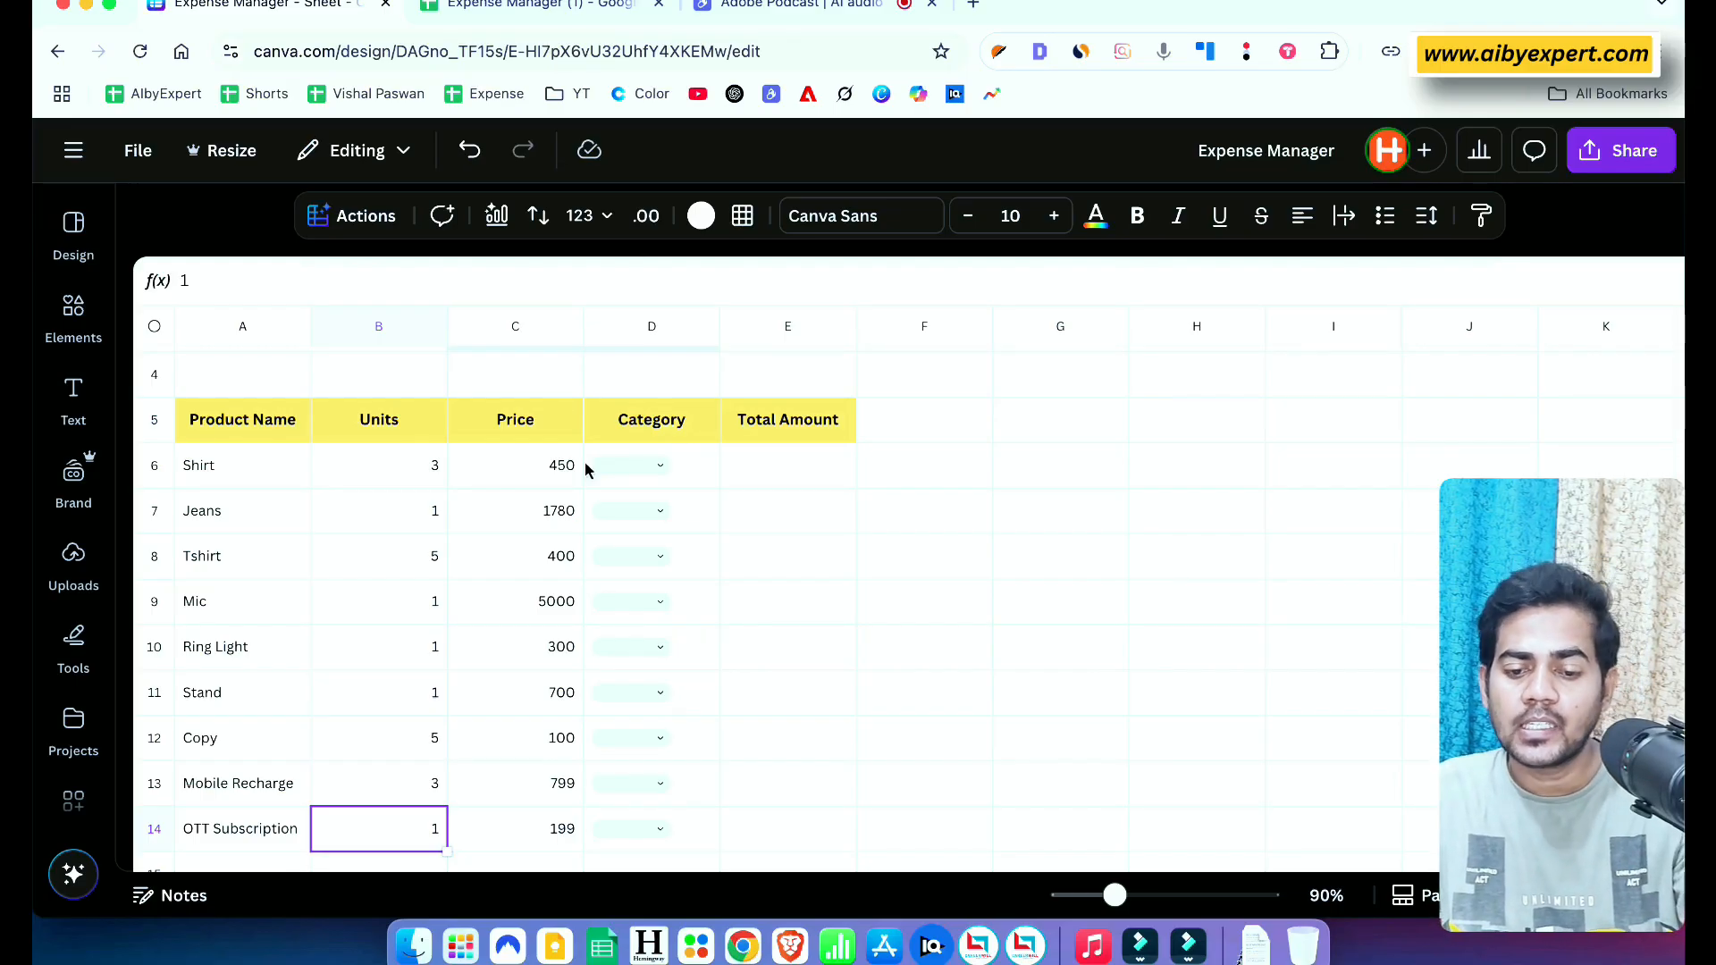
Set the category of the Shirt and Jeans rows to Cloths
{"action": "left_click", "coordinate": [657, 468]}
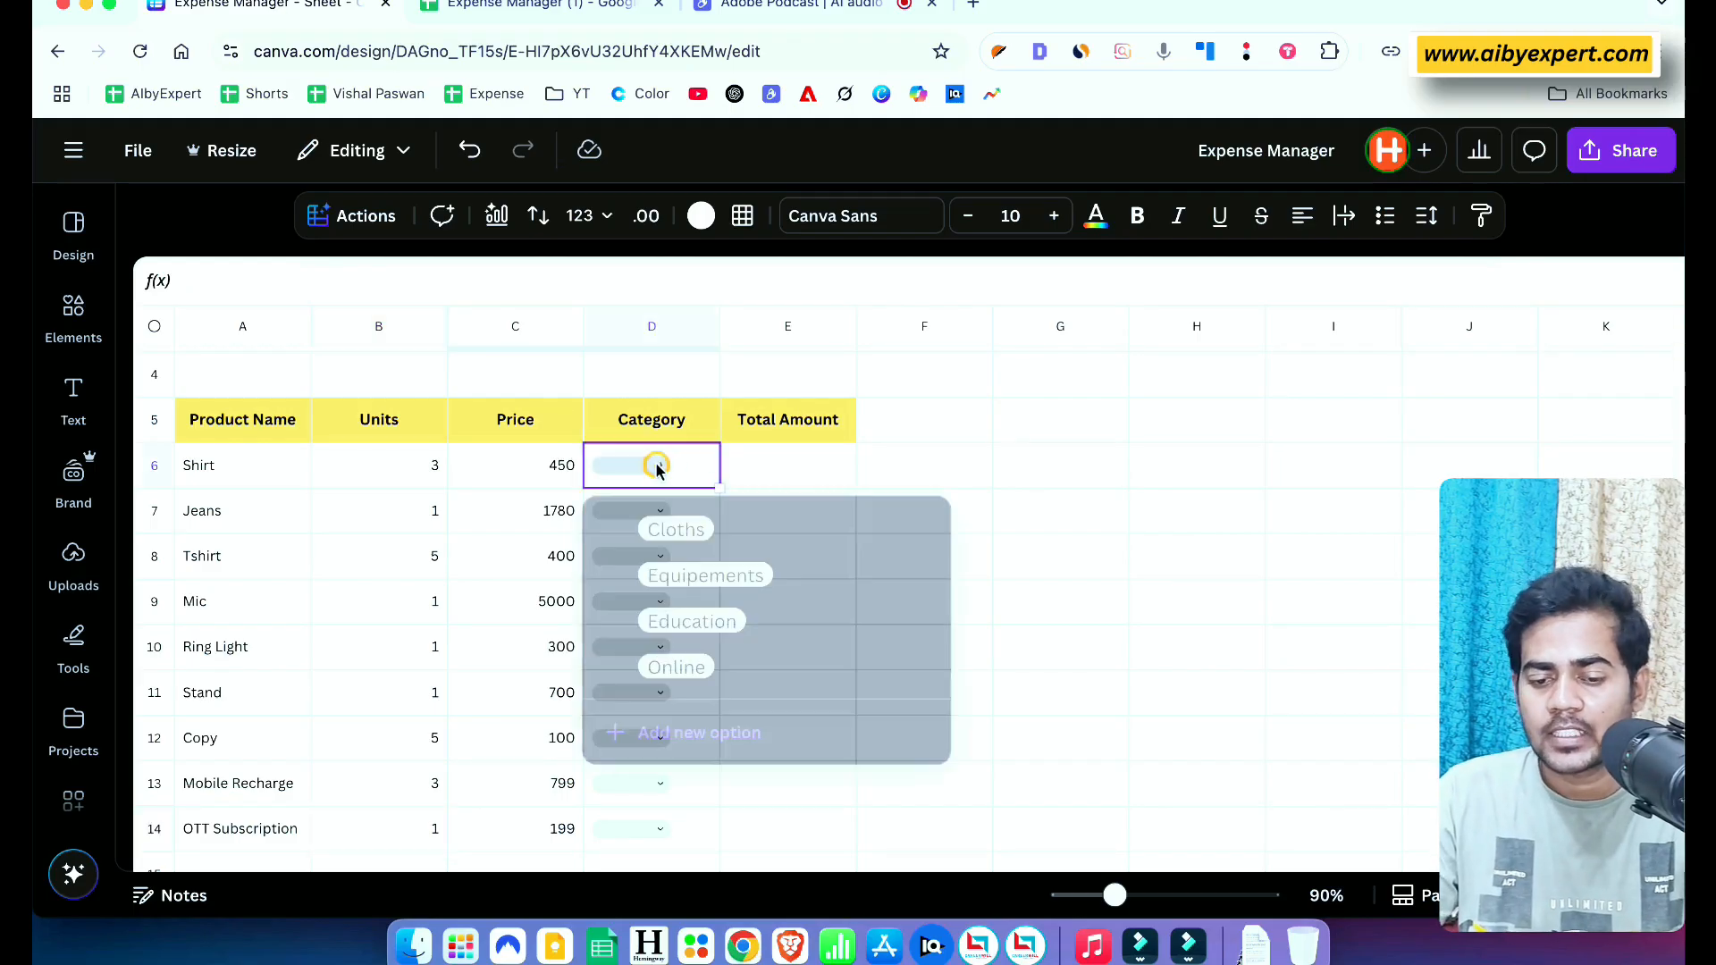
{"action": "left_click", "coordinate": [720, 528]}
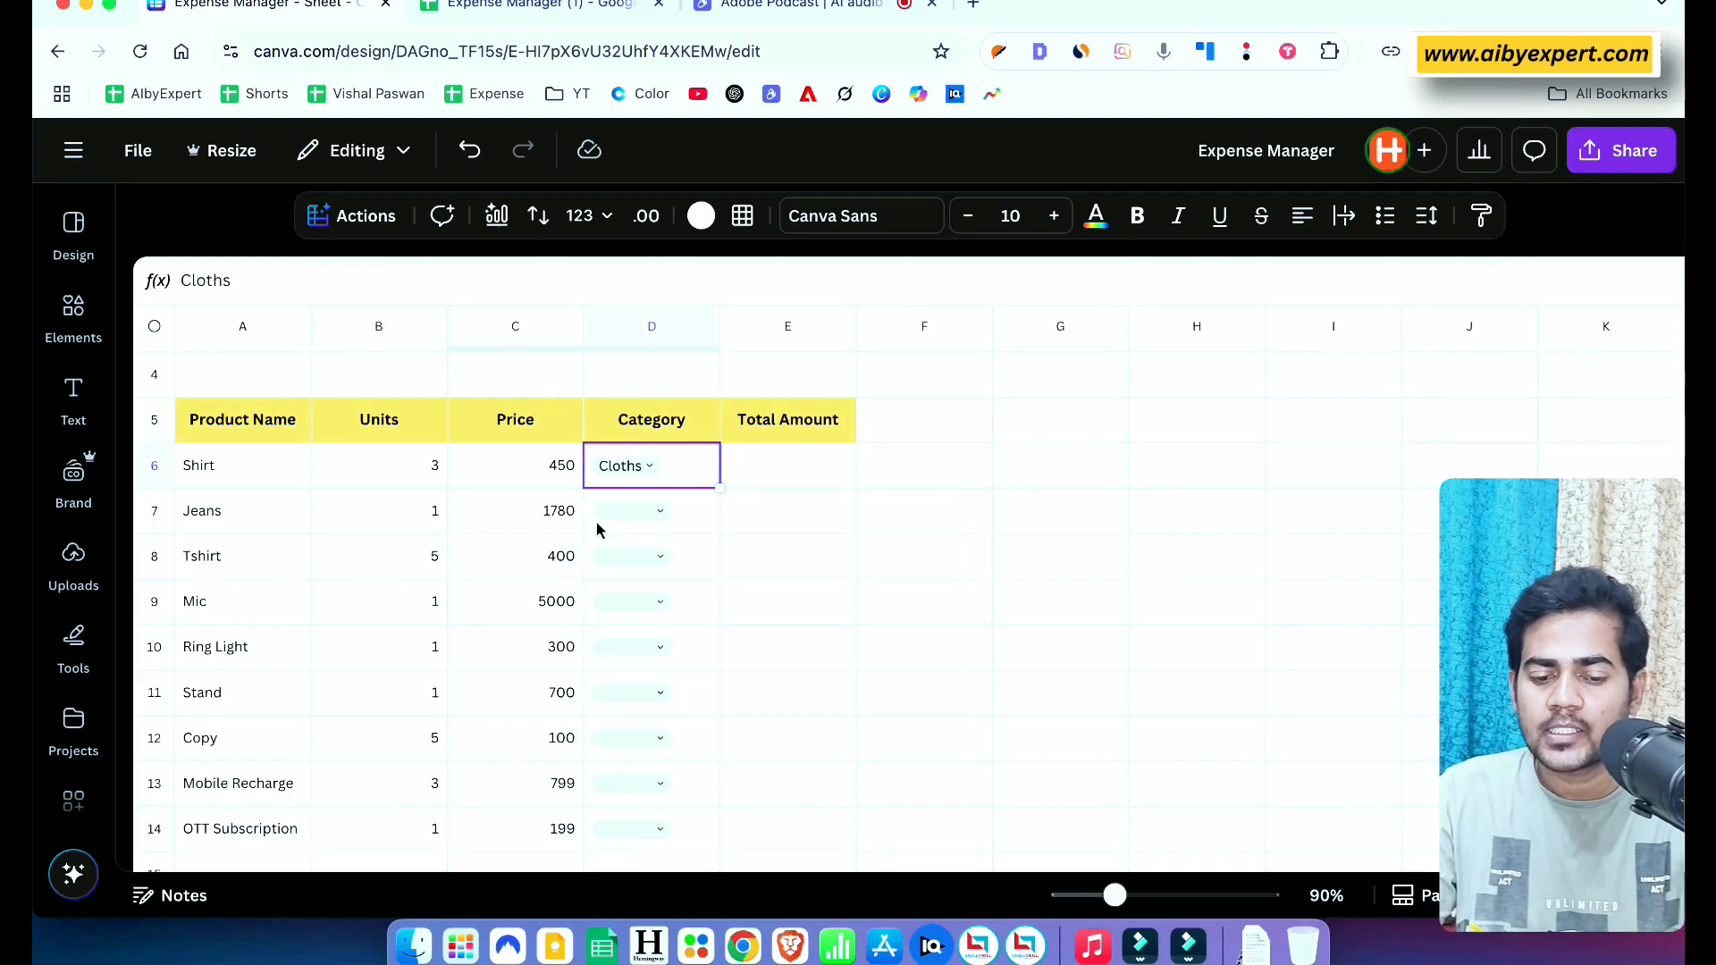
{"action": "left_click", "coordinate": [672, 518]}
{"action": "left_click", "coordinate": [676, 574]}
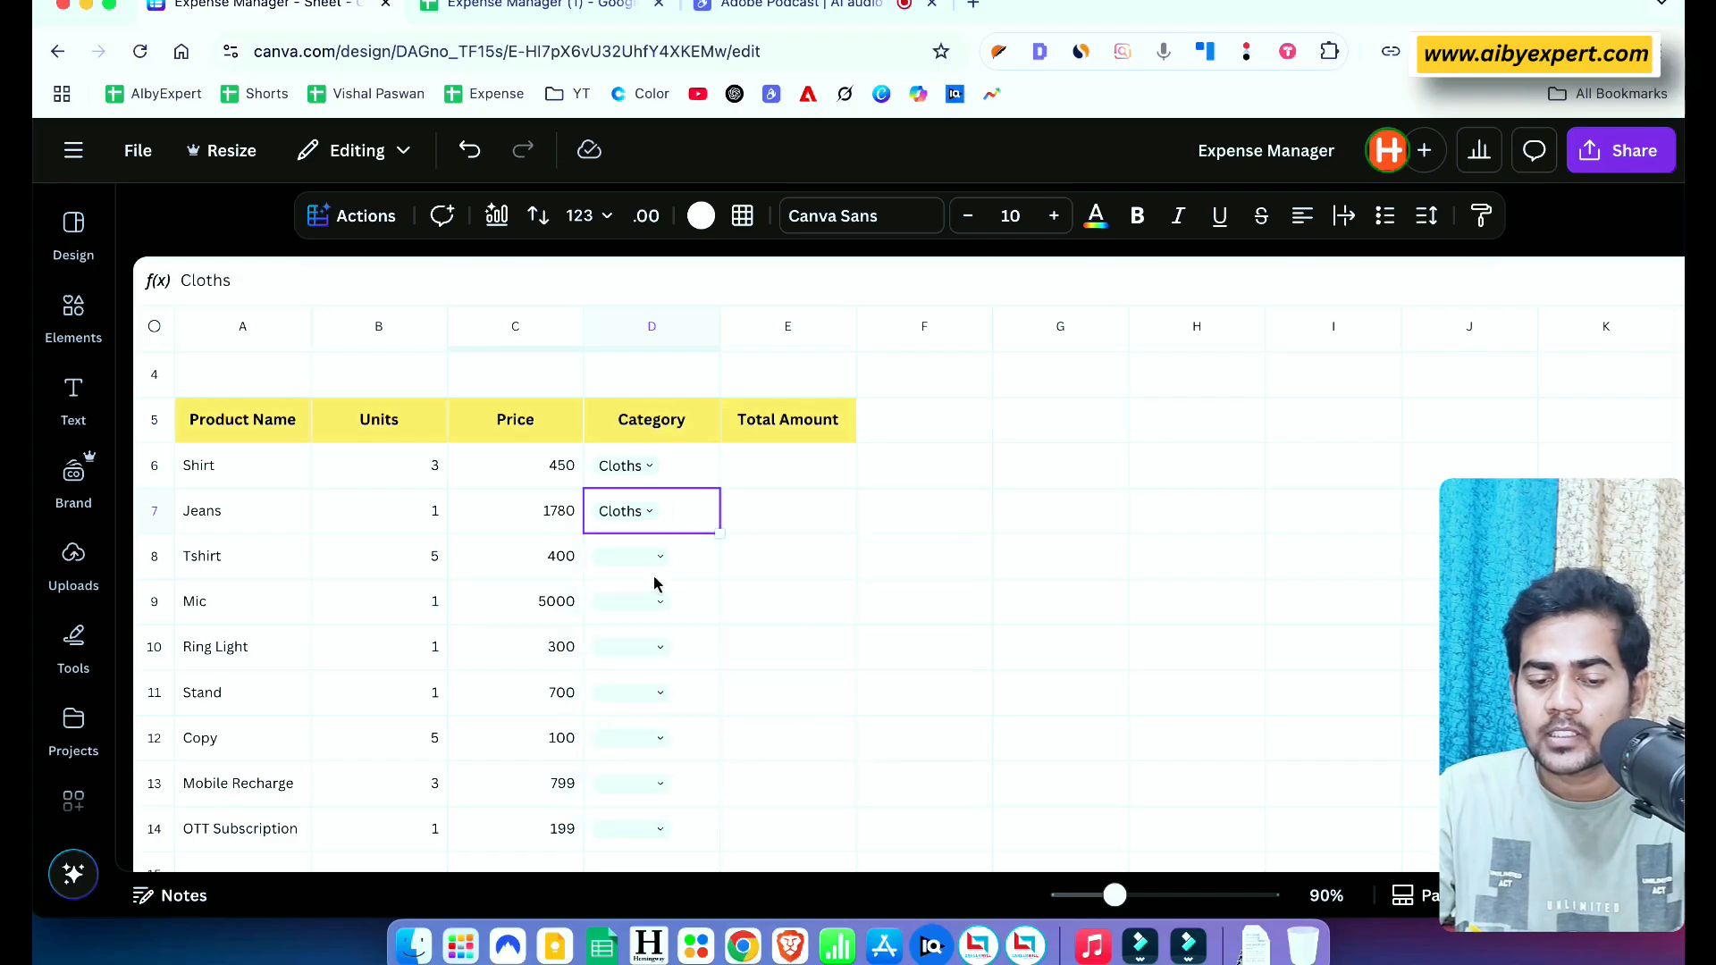
Set the category of the Tshirt row to Cloths and of the Mic, Ring Light and Stand rows to Equipements
{"action": "left_click", "coordinate": [617, 559]}
{"action": "left_click", "coordinate": [677, 620]}
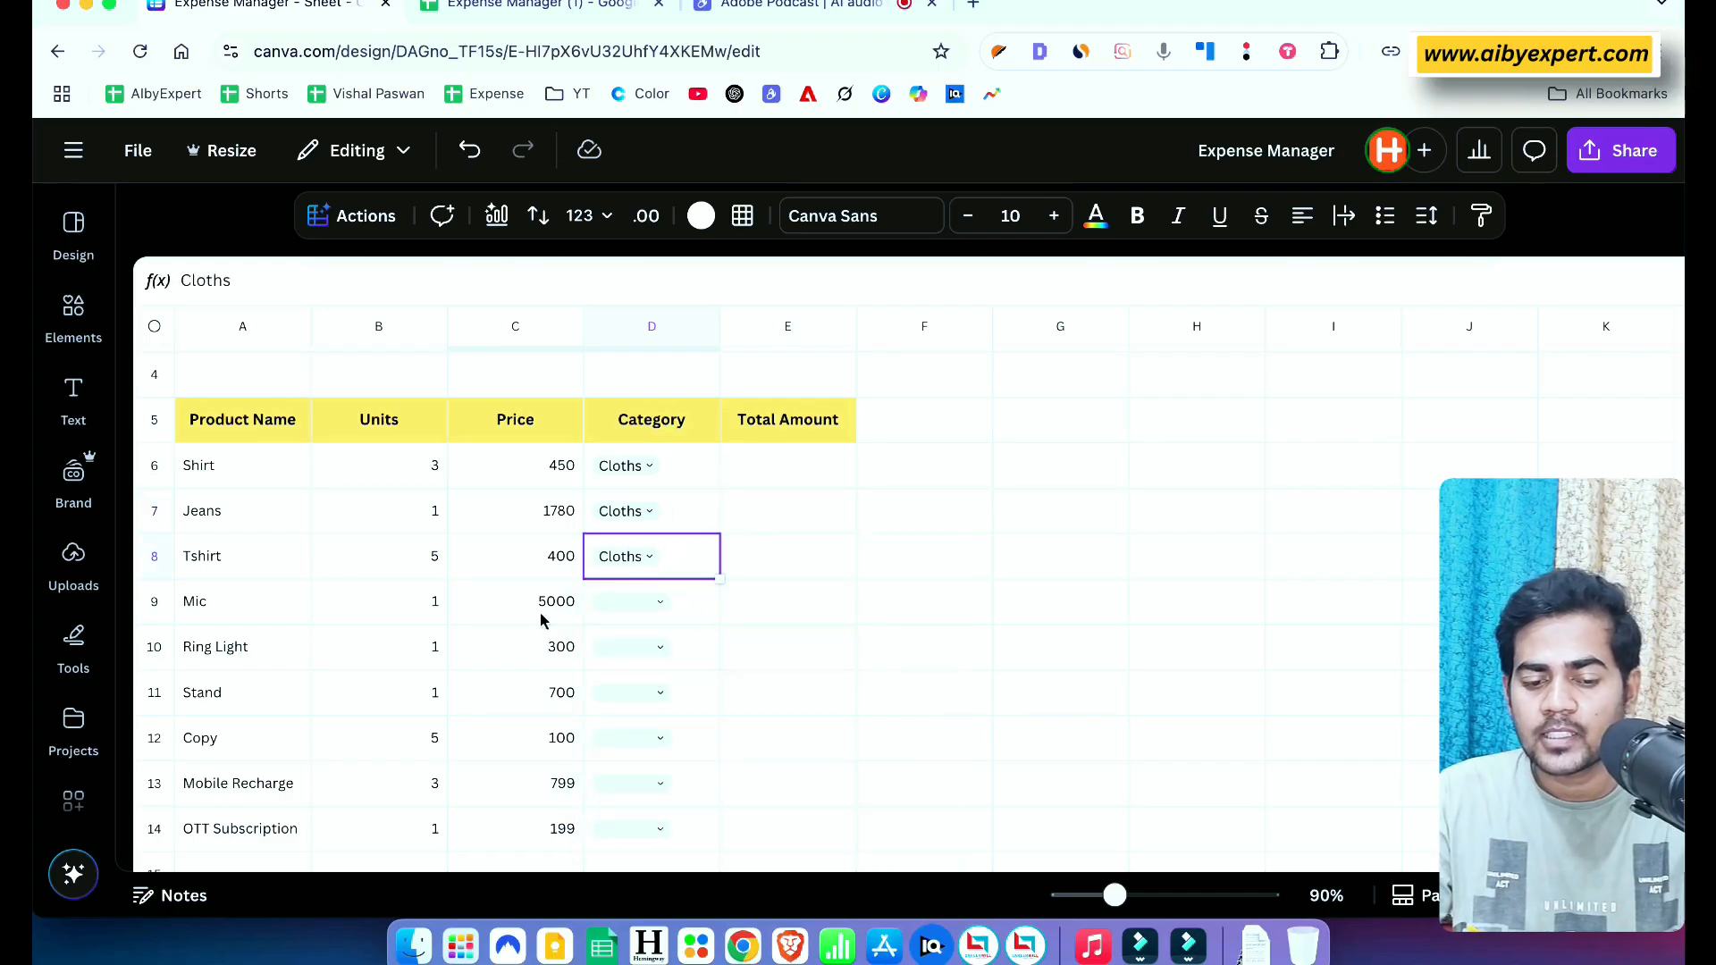
{"action": "left_click", "coordinate": [613, 604]}
{"action": "left_click", "coordinate": [330, 653]}
{"action": "left_click", "coordinate": [684, 657]}
{"action": "left_click", "coordinate": [330, 683]}
{"action": "left_click", "coordinate": [662, 693]}
{"action": "left_click", "coordinate": [330, 683]}
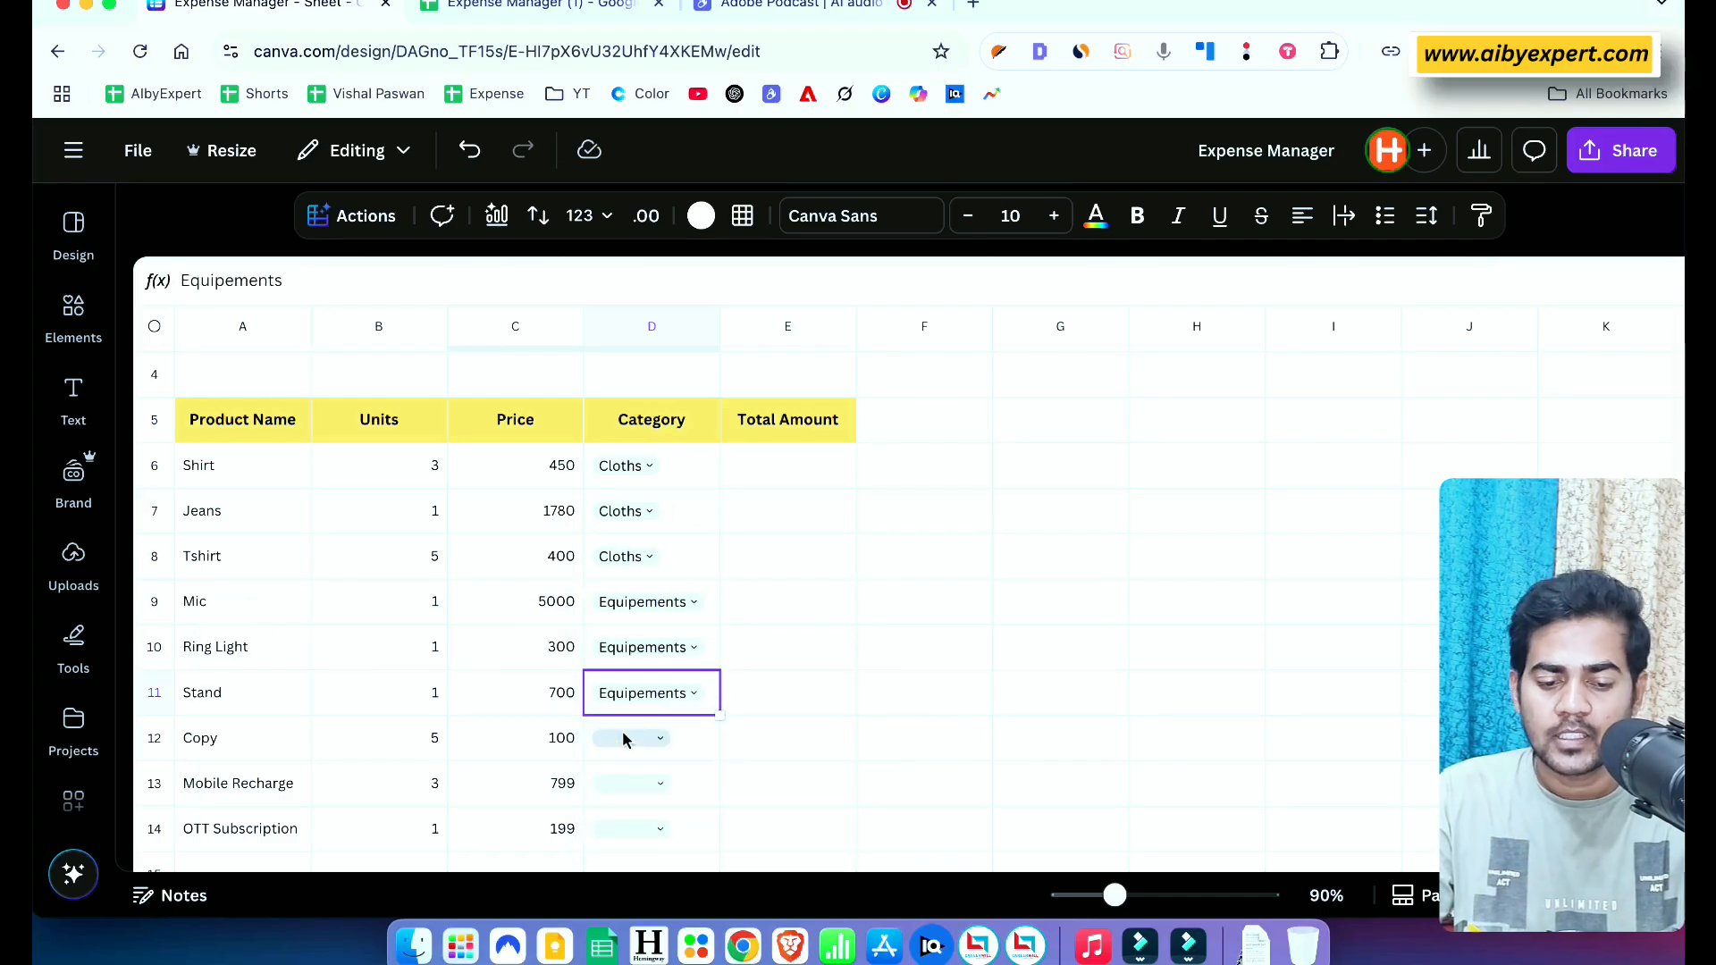
Set the category of the Copy row to Education and of the Mobile Recharge and OTT Subscription rows to Online
{"action": "left_click", "coordinate": [657, 739]}
{"action": "left_click", "coordinate": [316, 729]}
{"action": "left_click", "coordinate": [633, 785]}
{"action": "left_click", "coordinate": [301, 775]}
{"action": "left_click", "coordinate": [657, 829]}
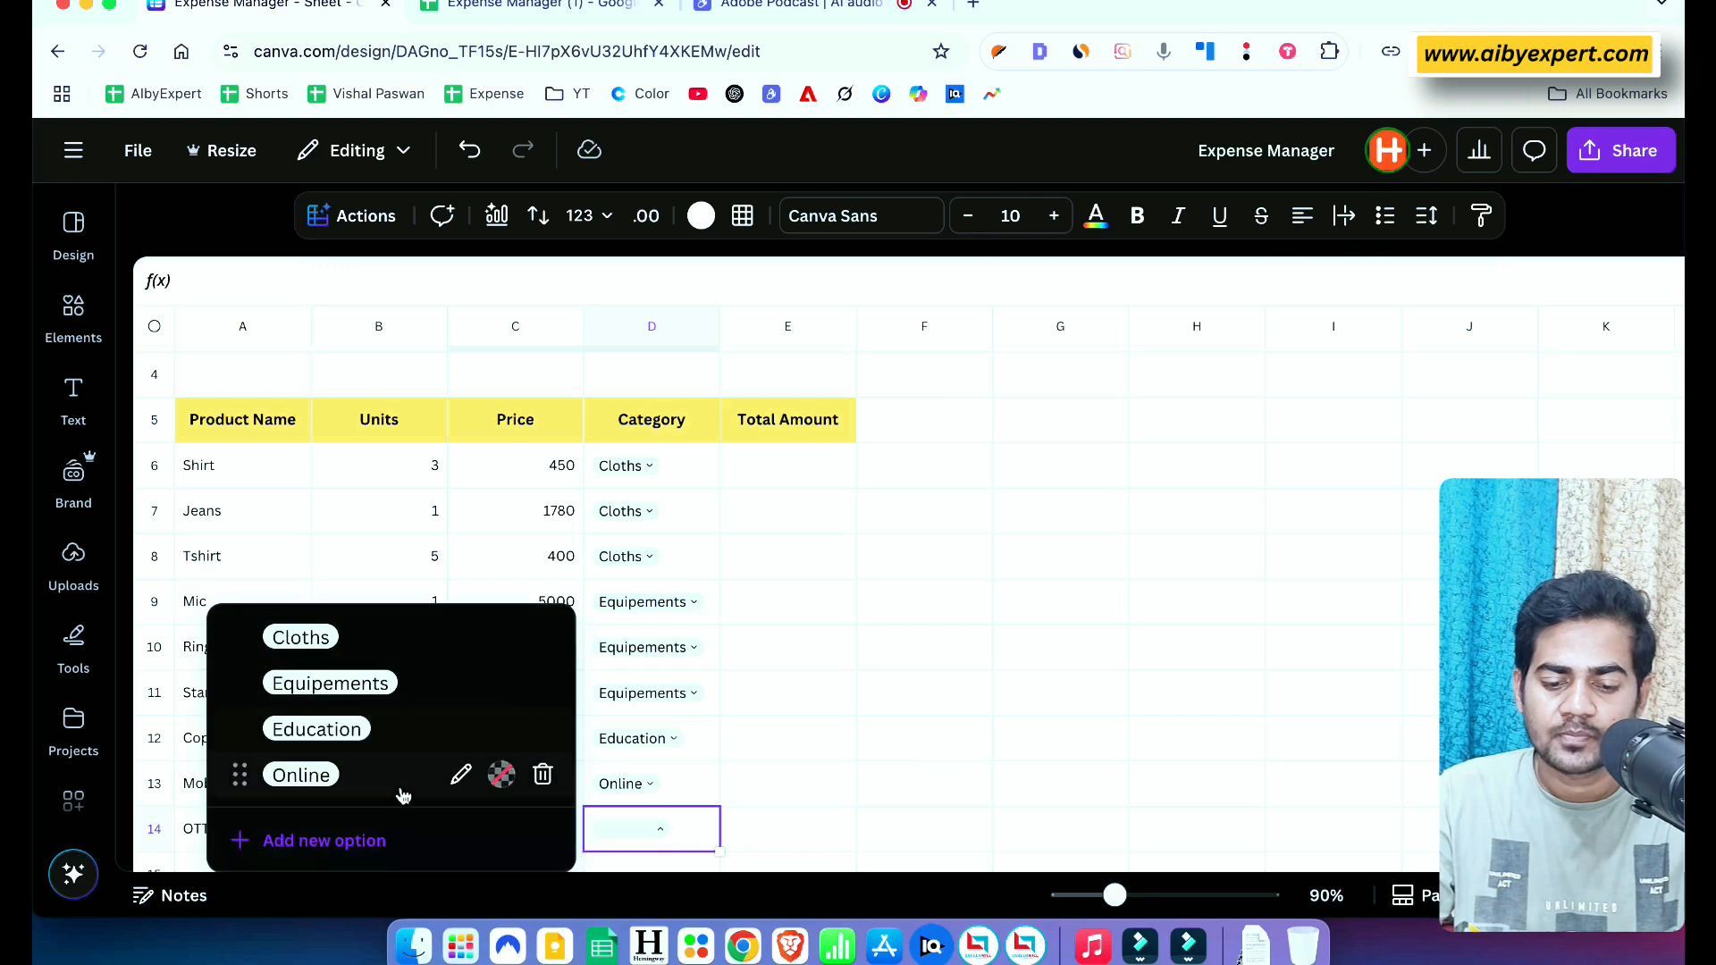
{"action": "left_click", "coordinate": [346, 785]}
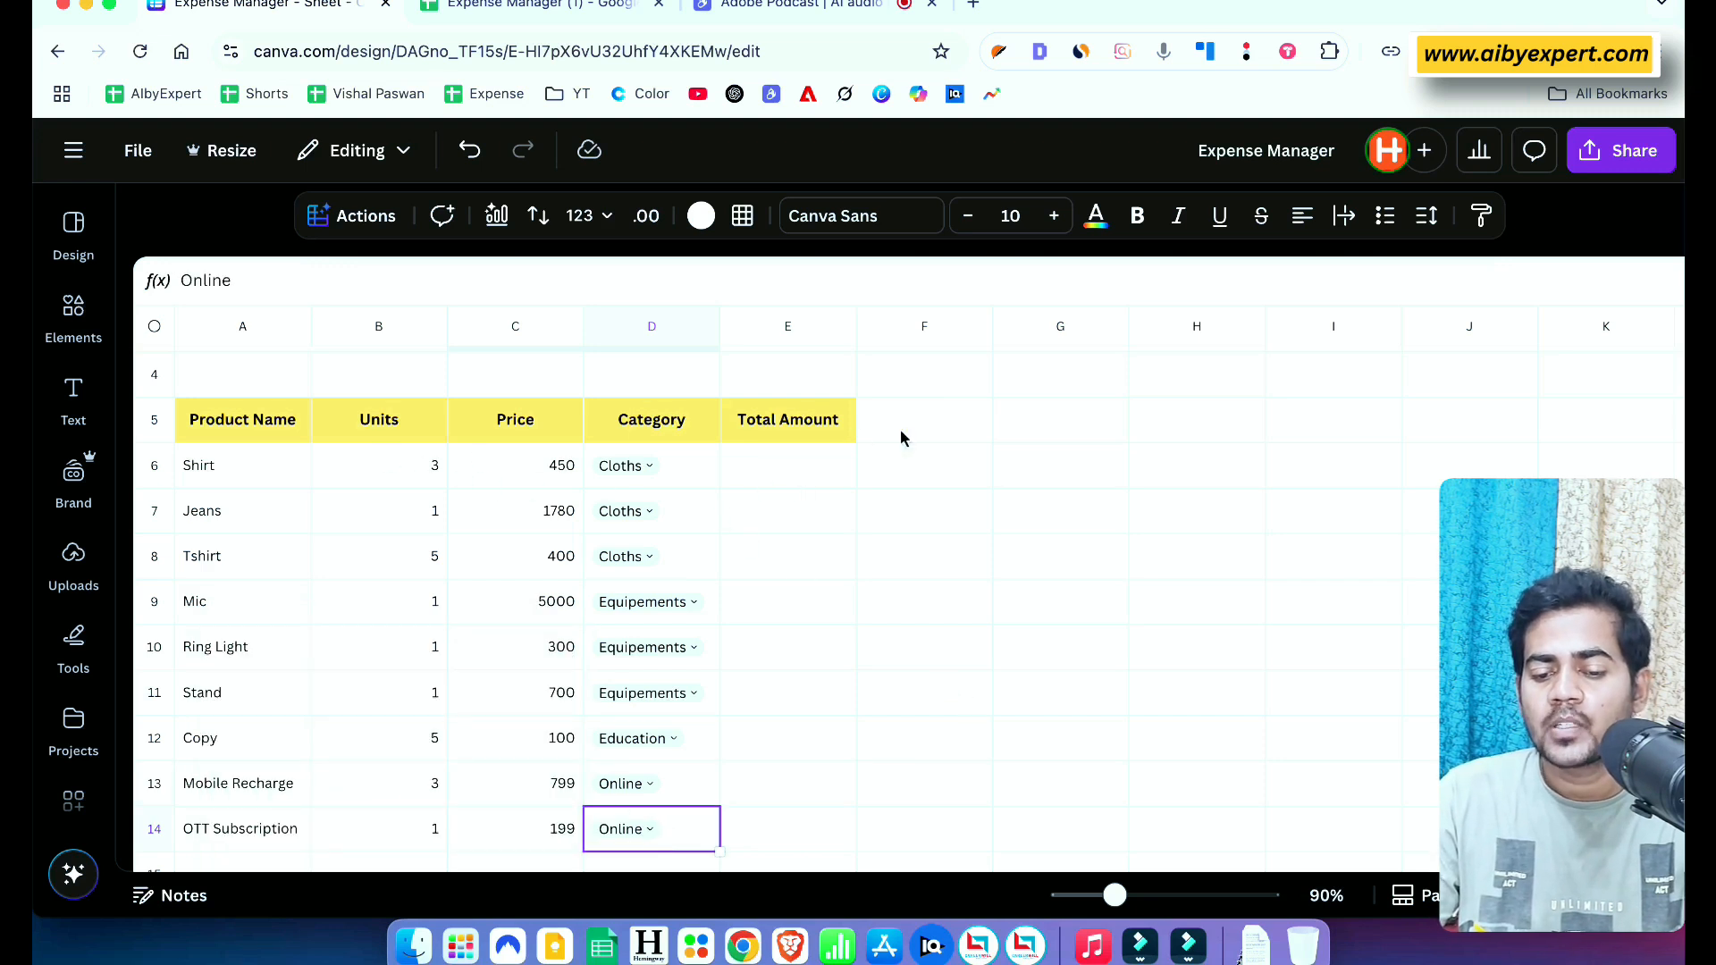
Examine the units and price cells of the Jeans, Tshirt and Mic rows that the Total Amount column depends on
{"action": "left_click", "coordinate": [786, 465]}
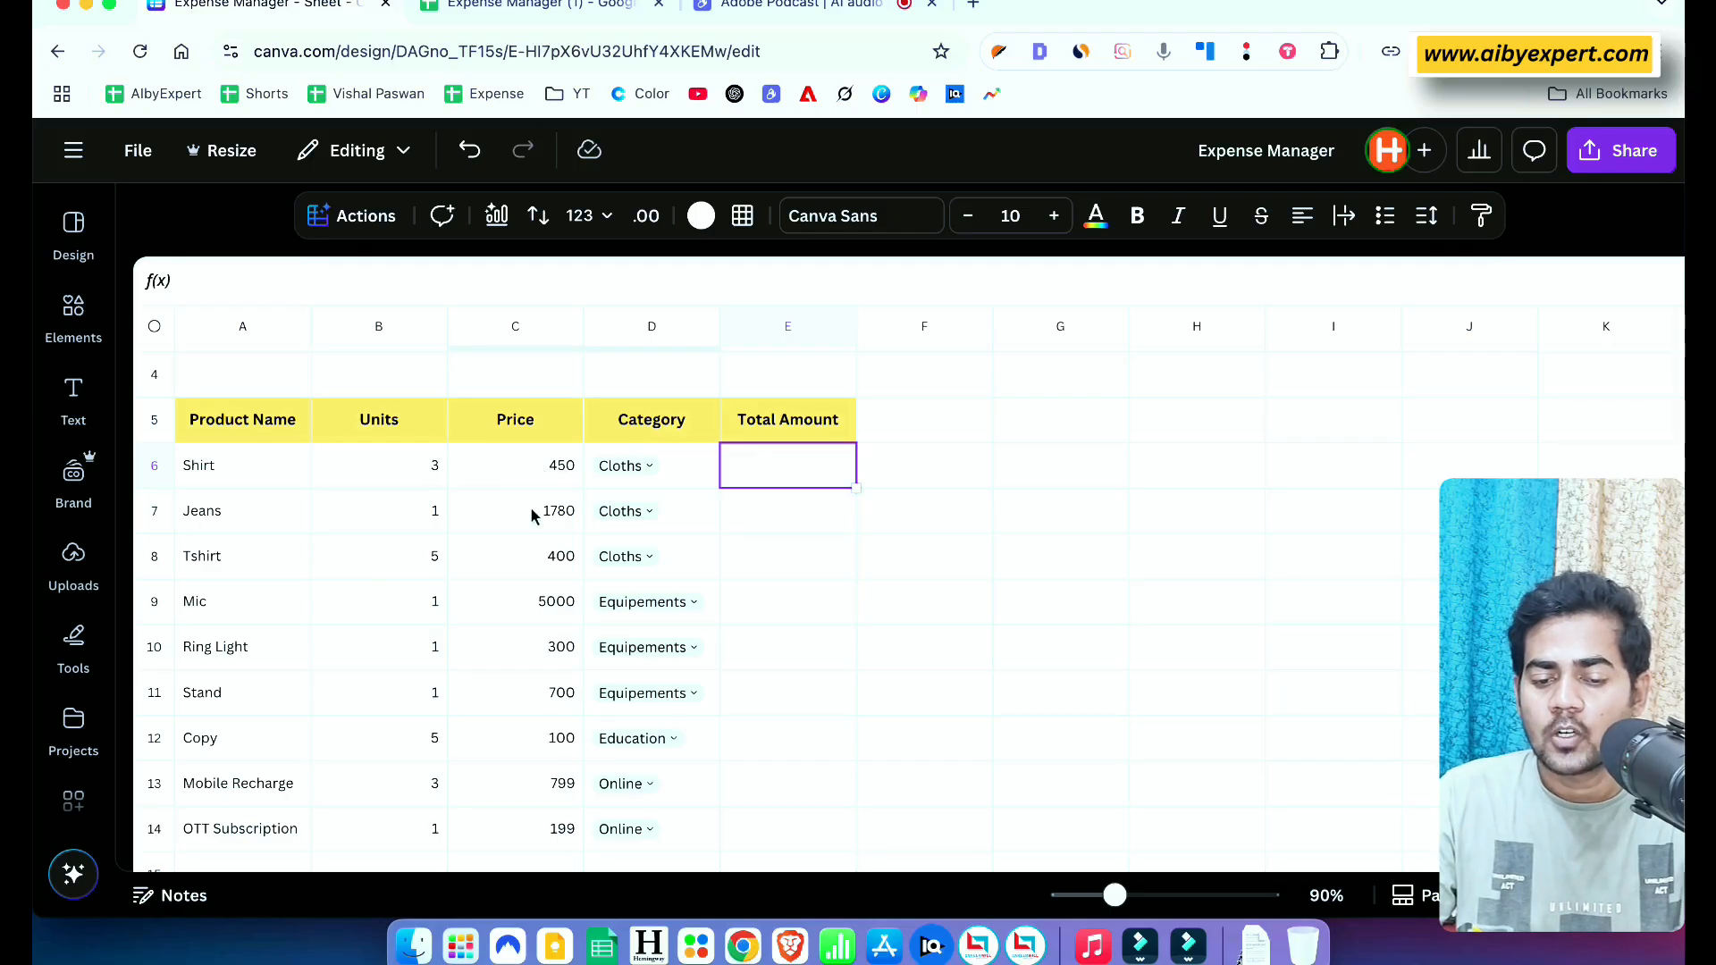
{"action": "left_click", "coordinate": [467, 527]}
{"action": "left_click", "coordinate": [372, 521]}
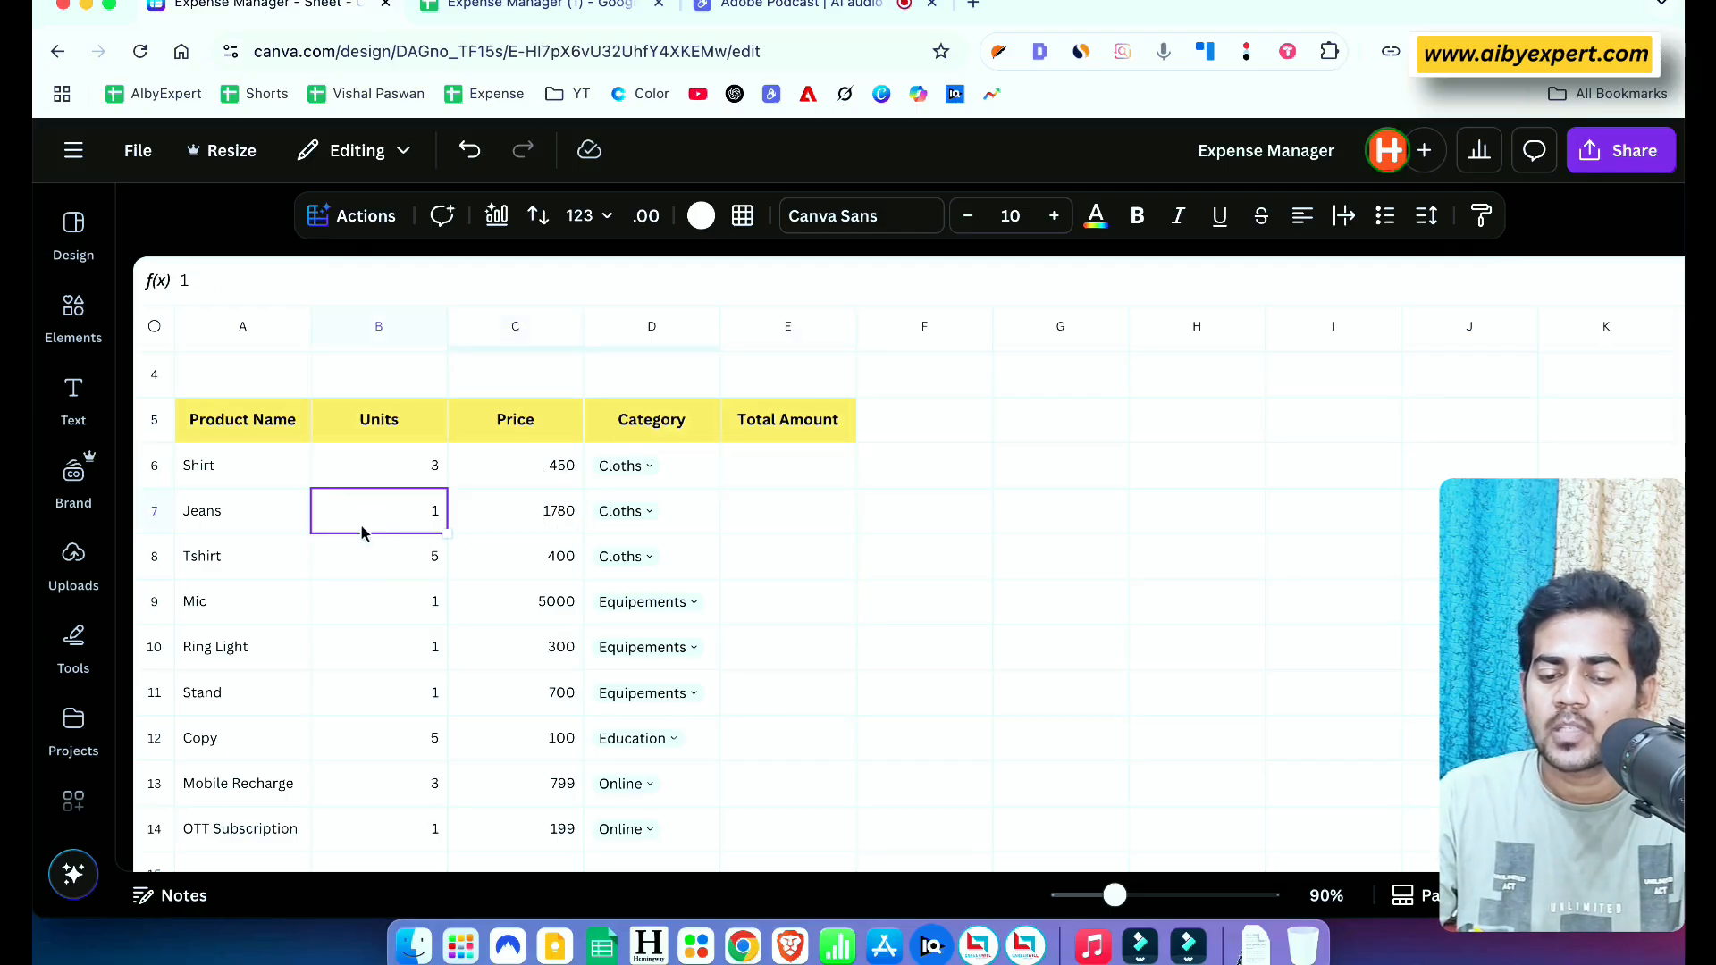
{"action": "left_click", "coordinate": [540, 565]}
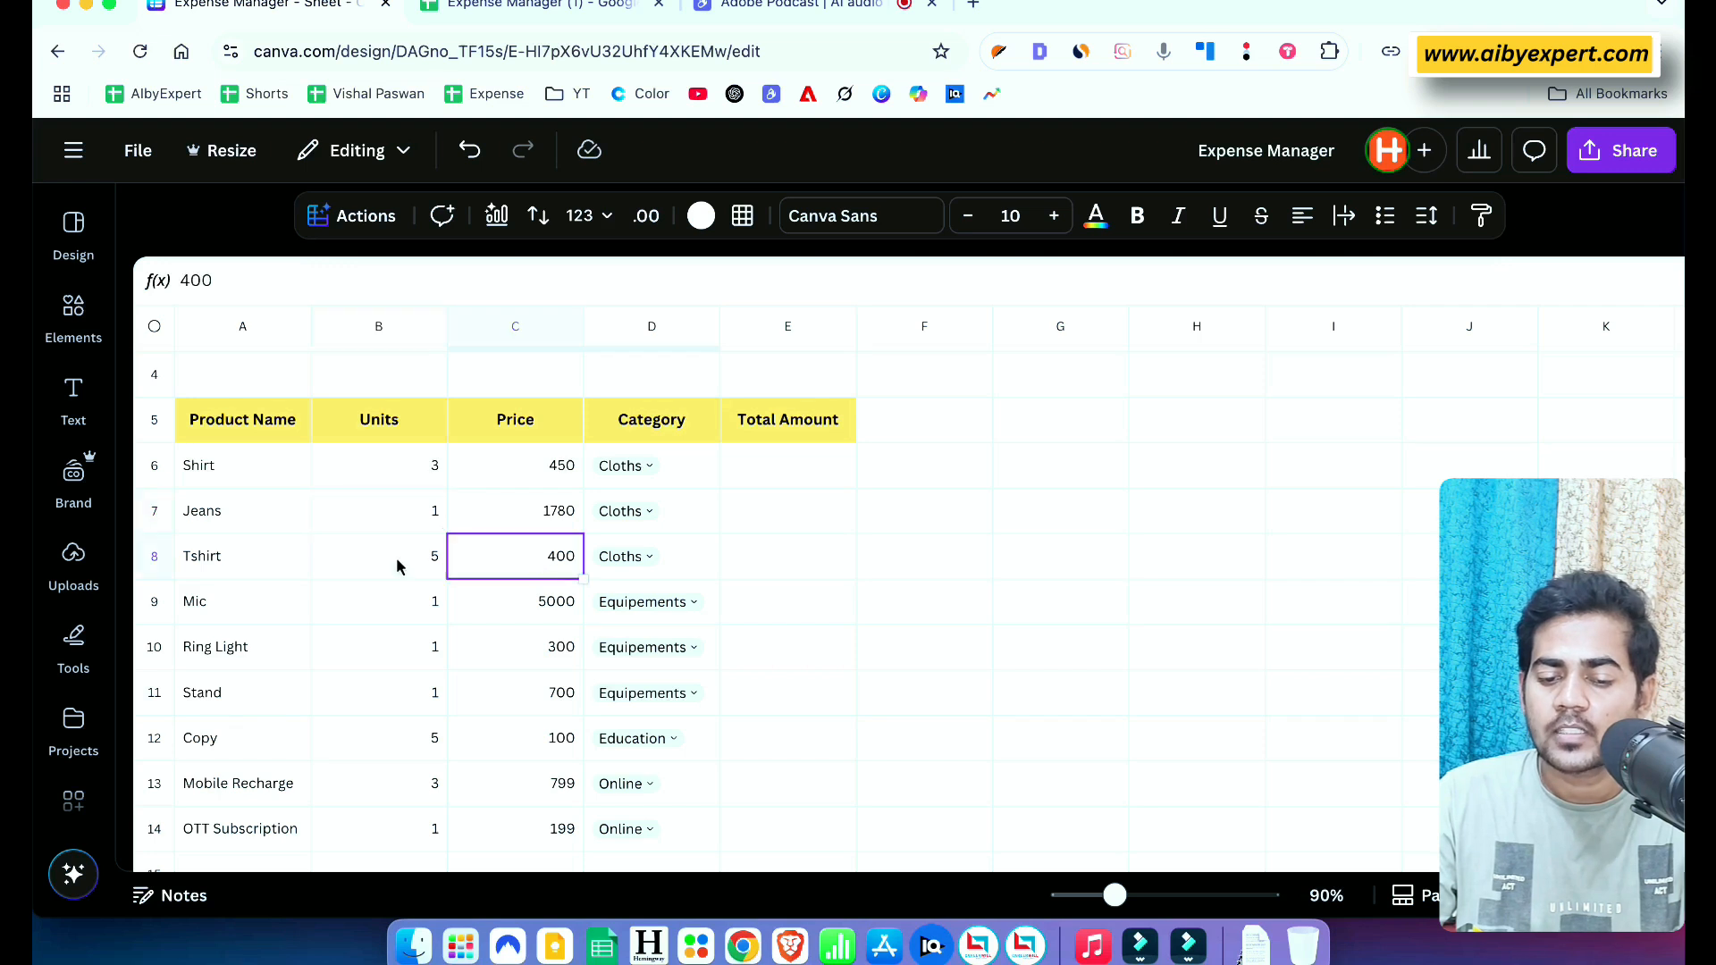
{"action": "left_click", "coordinate": [513, 594]}
{"action": "left_click", "coordinate": [417, 600]}
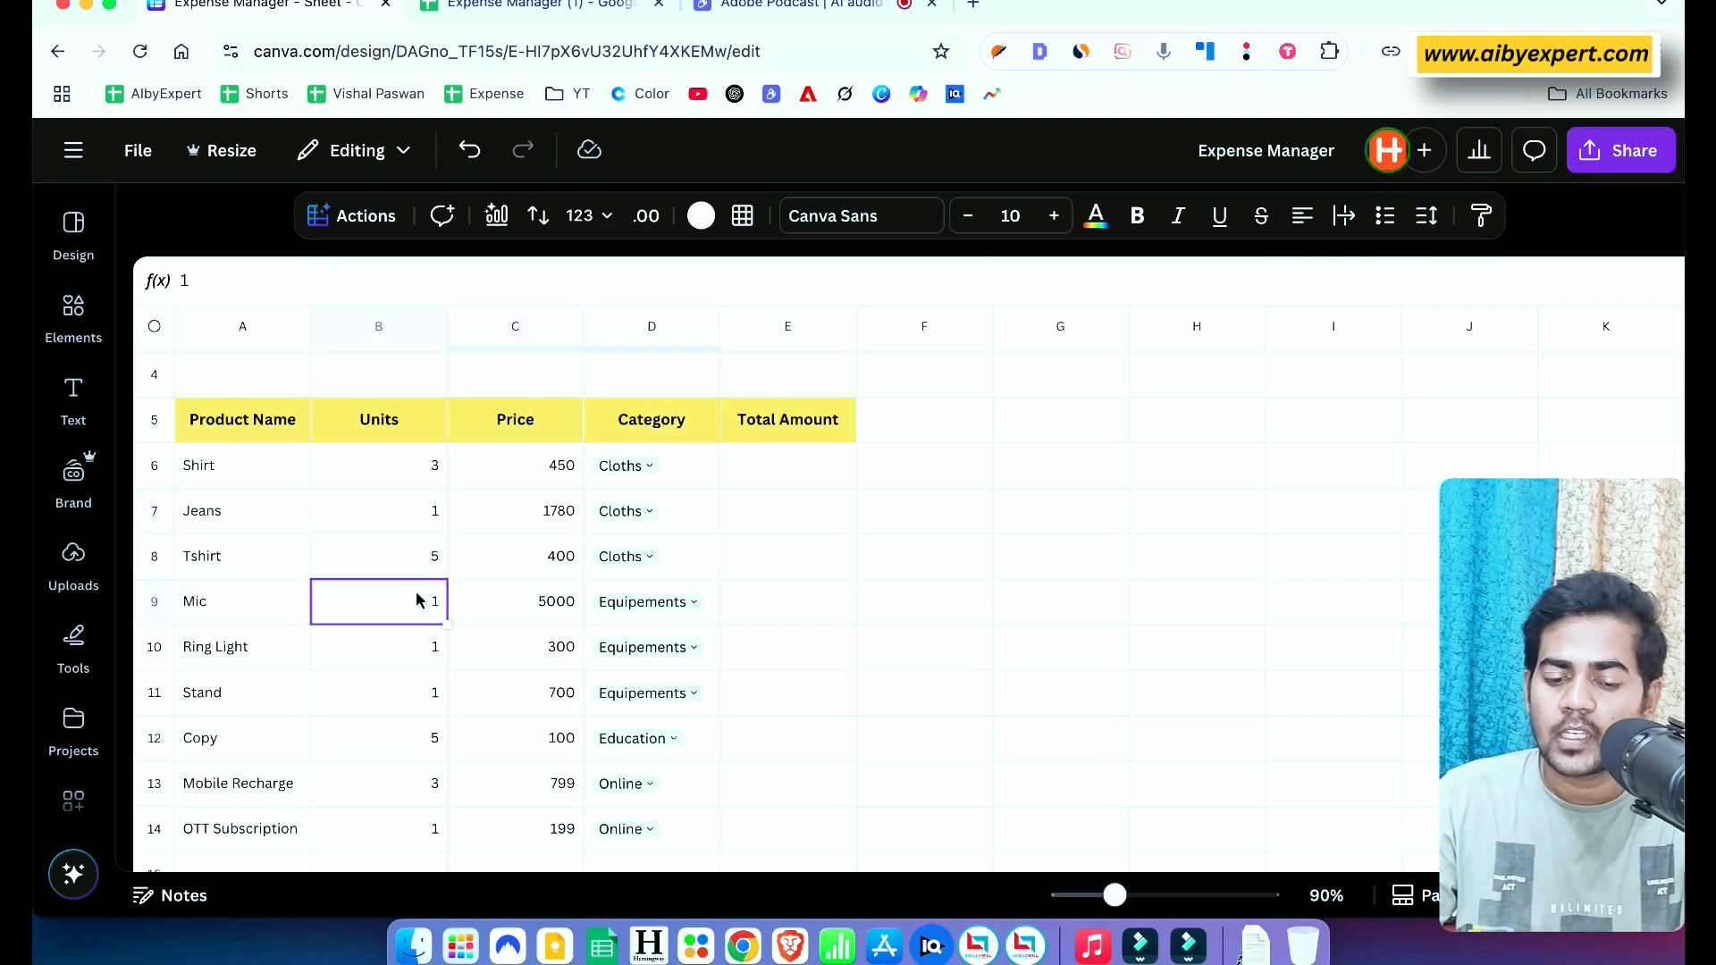
{"action": "left_click", "coordinate": [785, 602]}
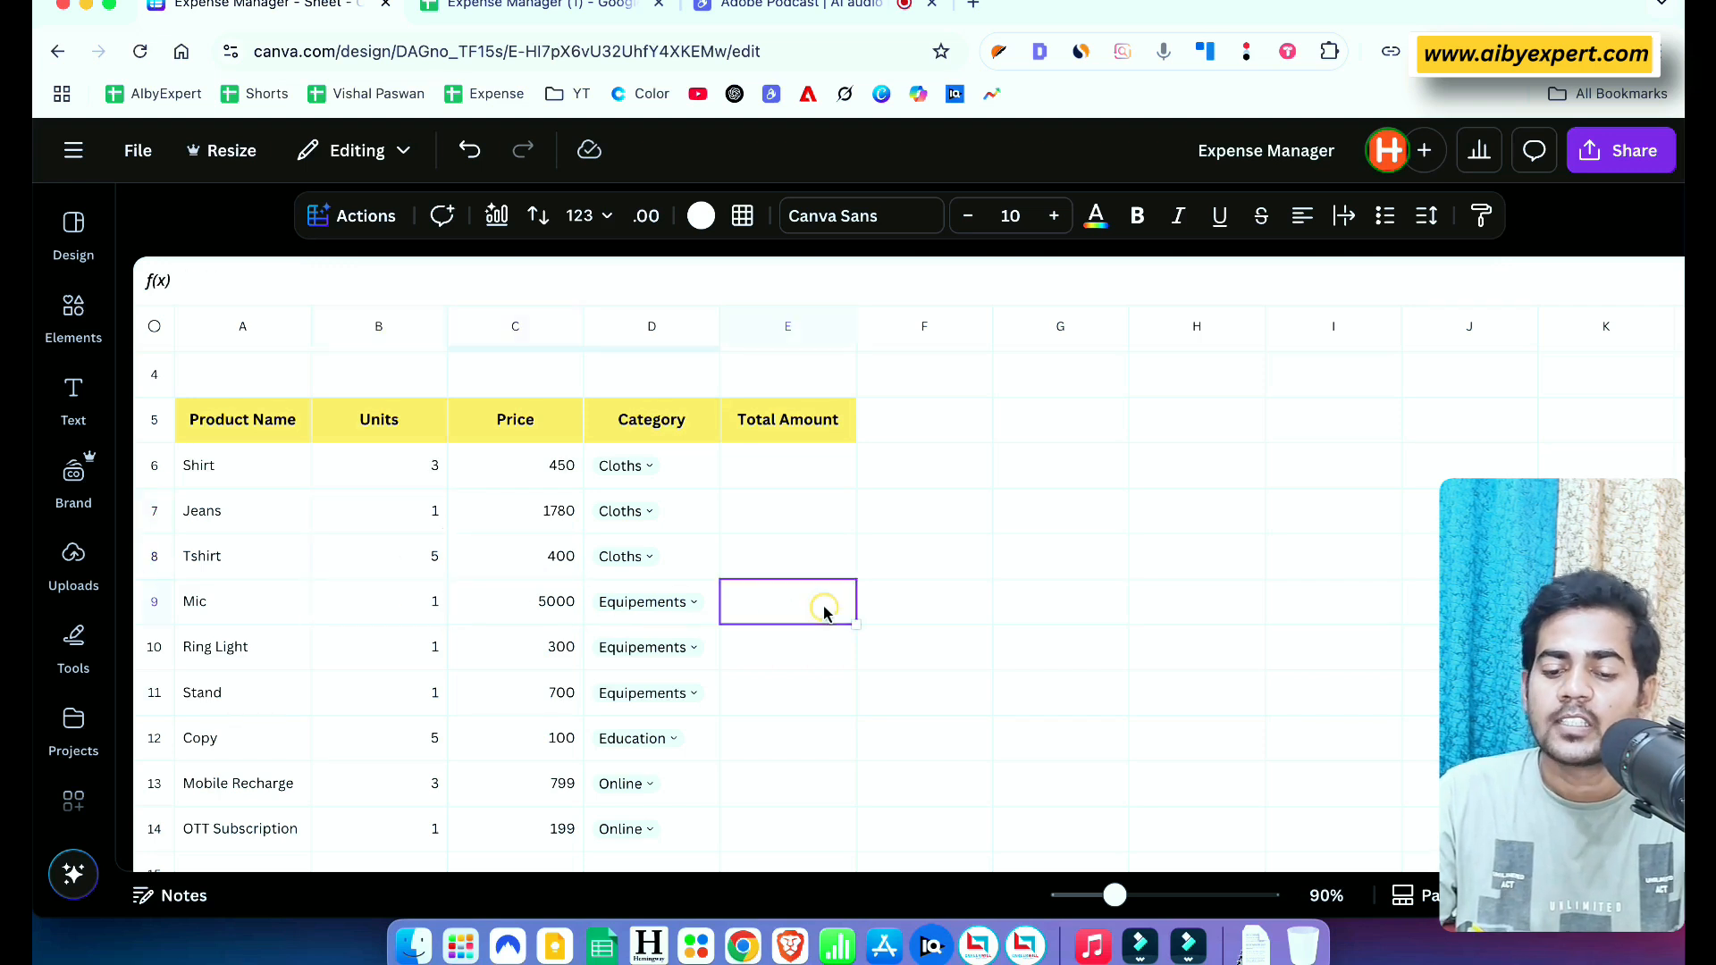
Generate a Magic Formula for E6 with the prompt "multiply units to price" and insert the resulting formula = B6 * C6
{"action": "left_click", "coordinate": [810, 465]}
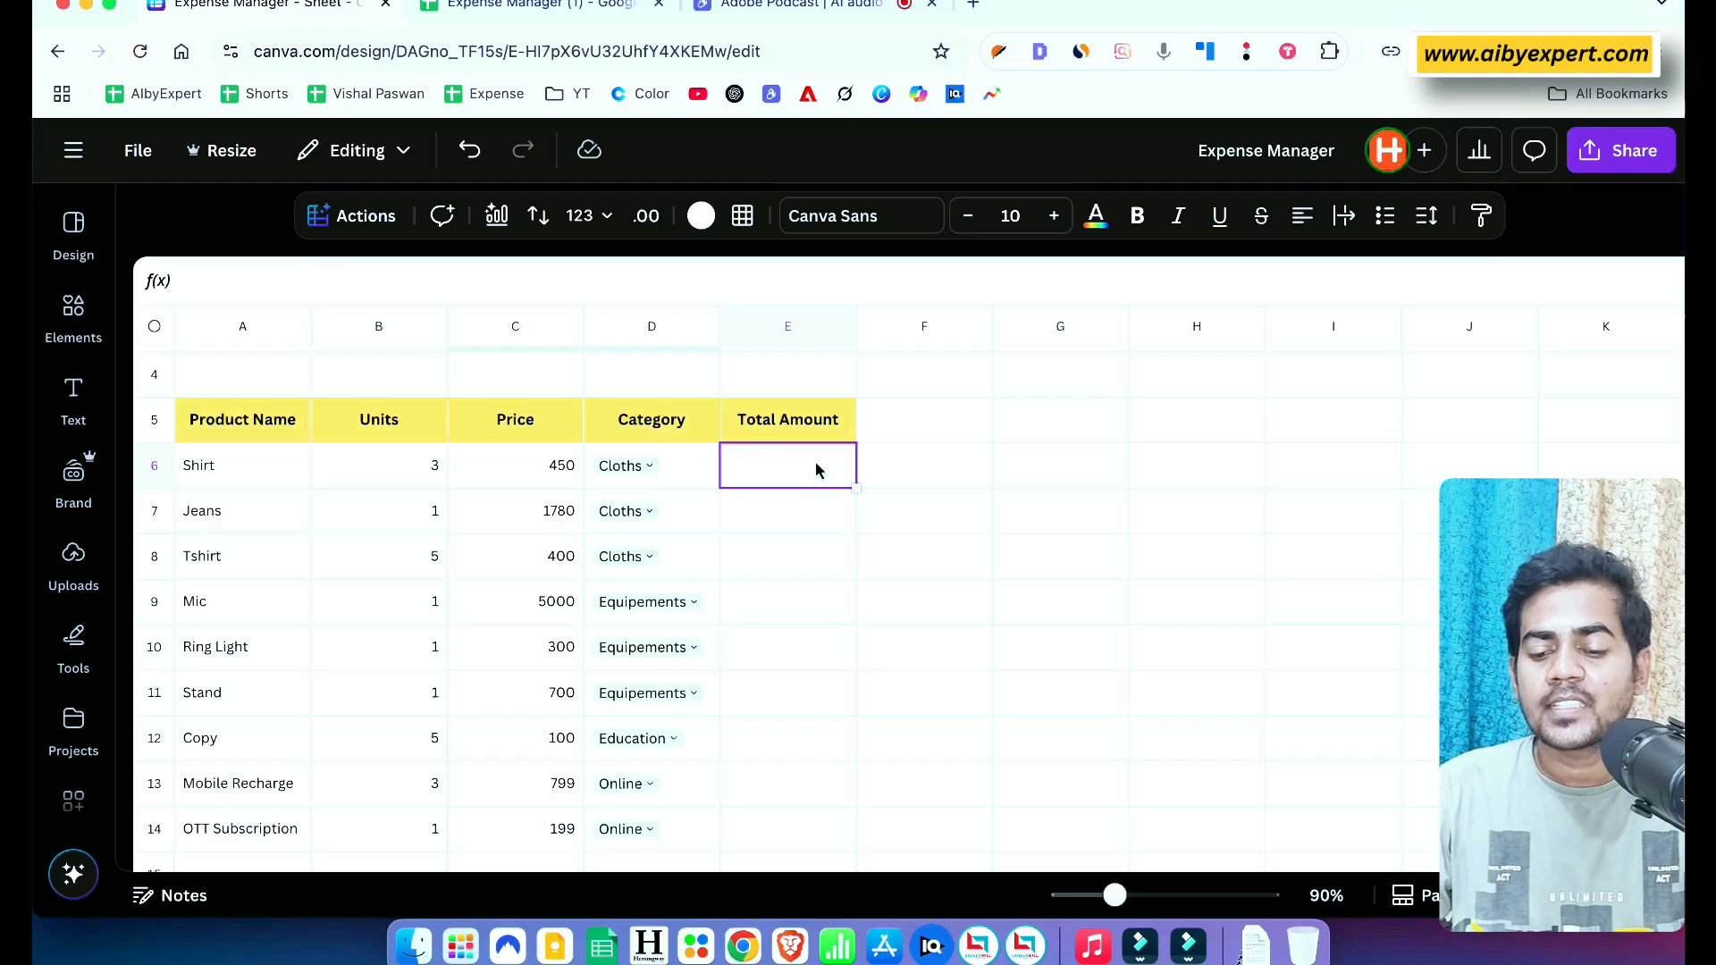
{"action": "left_click", "coordinate": [354, 215]}
{"action": "scroll", "coordinate": [472, 473], "scroll_direction": "down", "scroll_amount": 5}
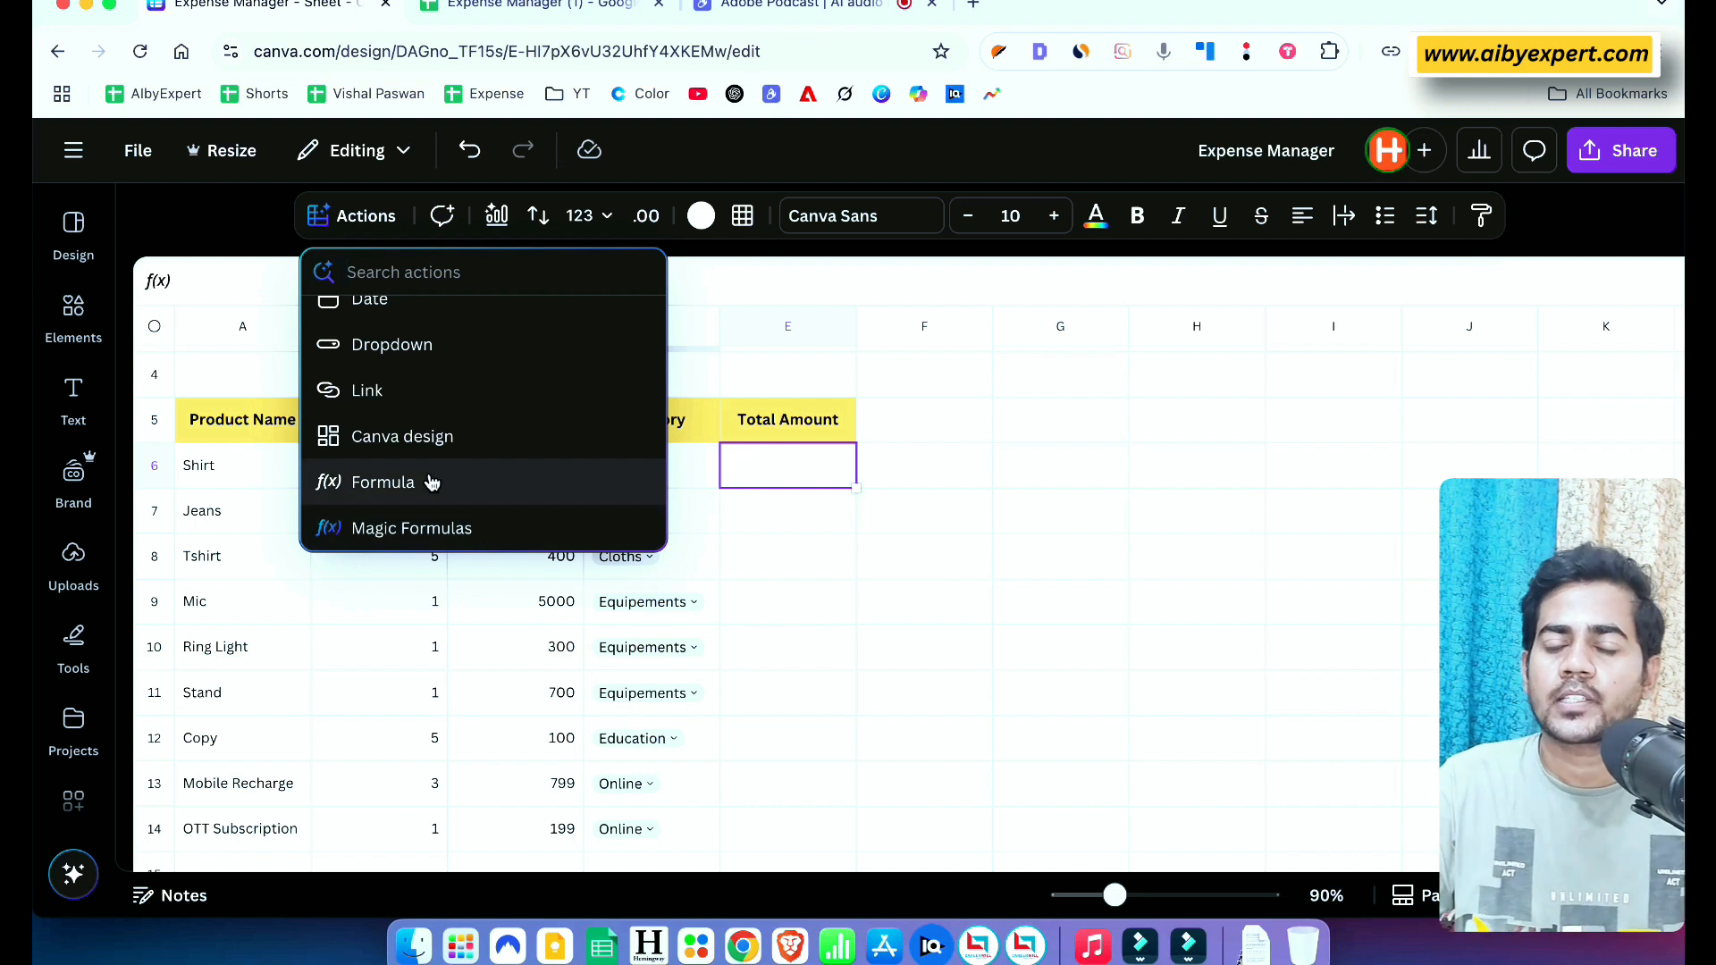
{"action": "left_click", "coordinate": [519, 536]}
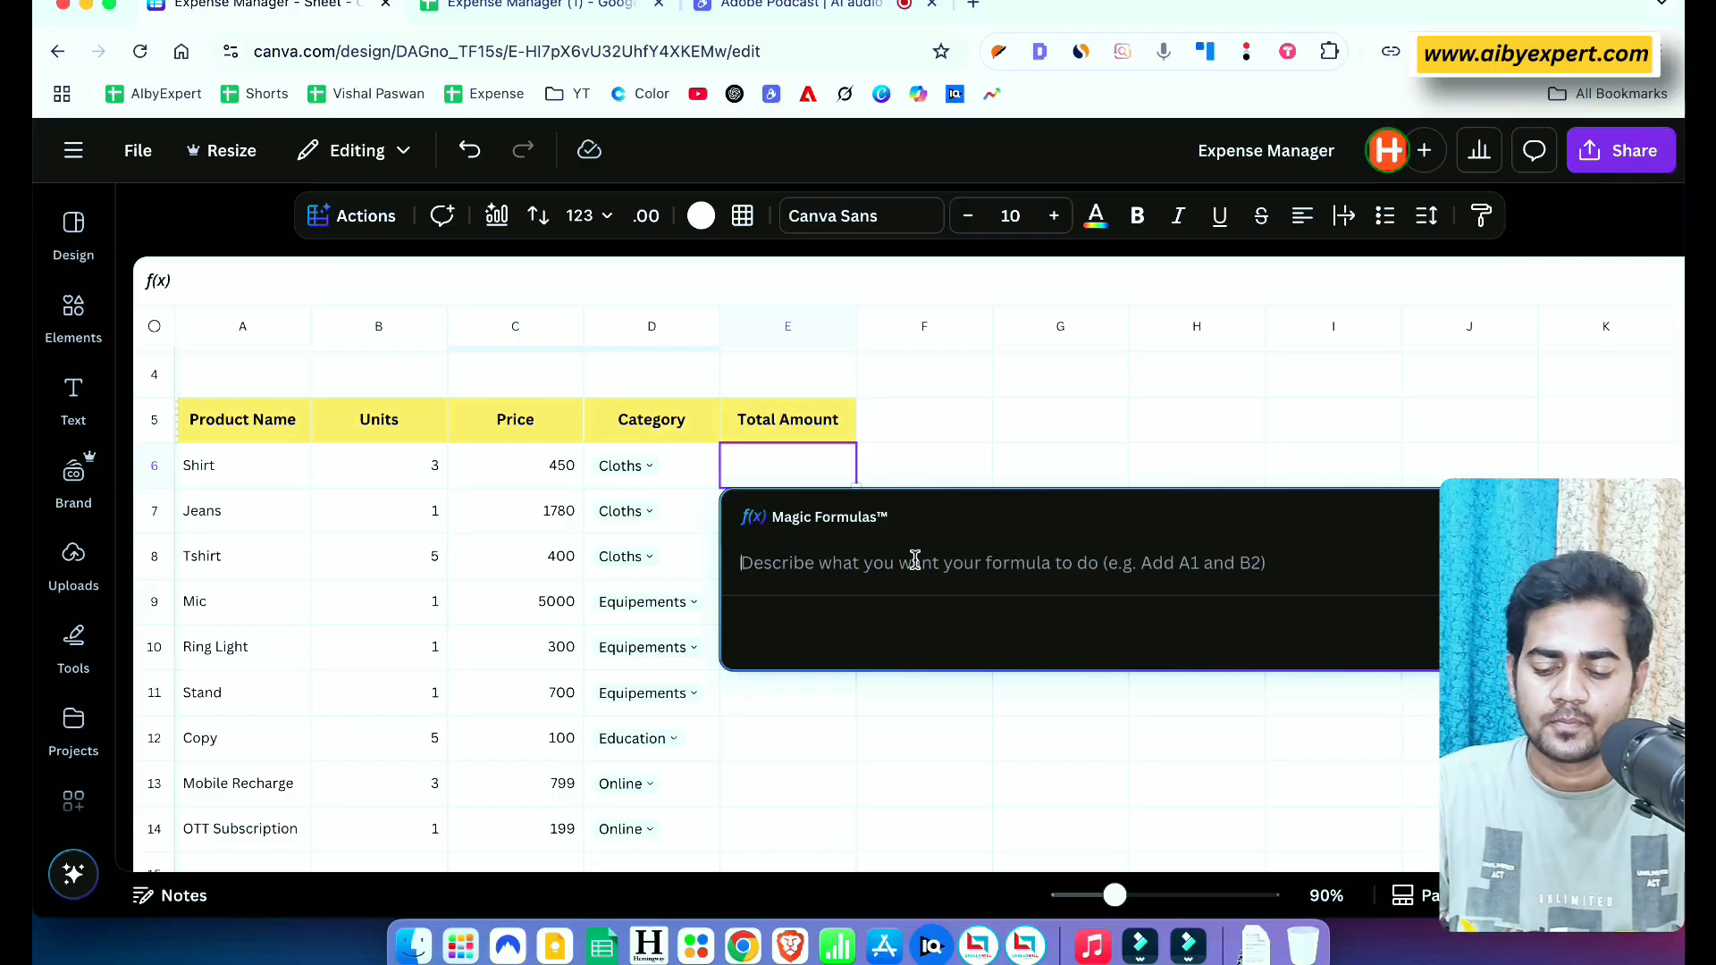
{"action": "type", "text": "mut"}
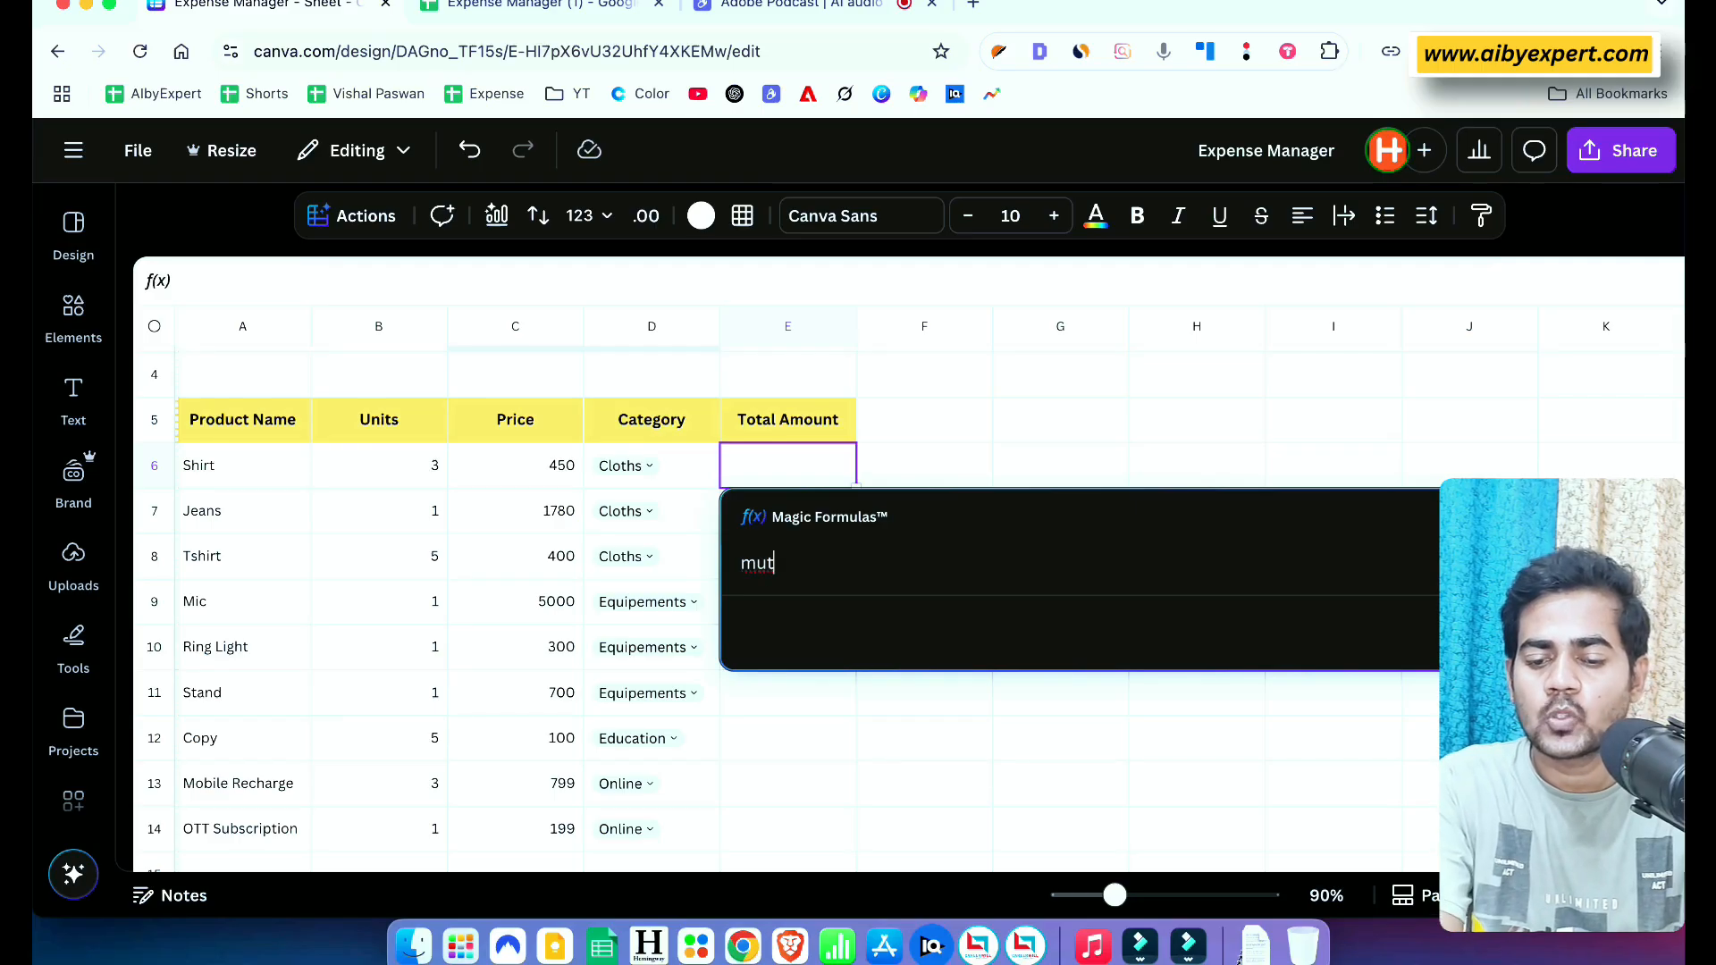
{"action": "key", "text": "BackSpace"}
{"action": "type", "text": "ltiply units to price"}
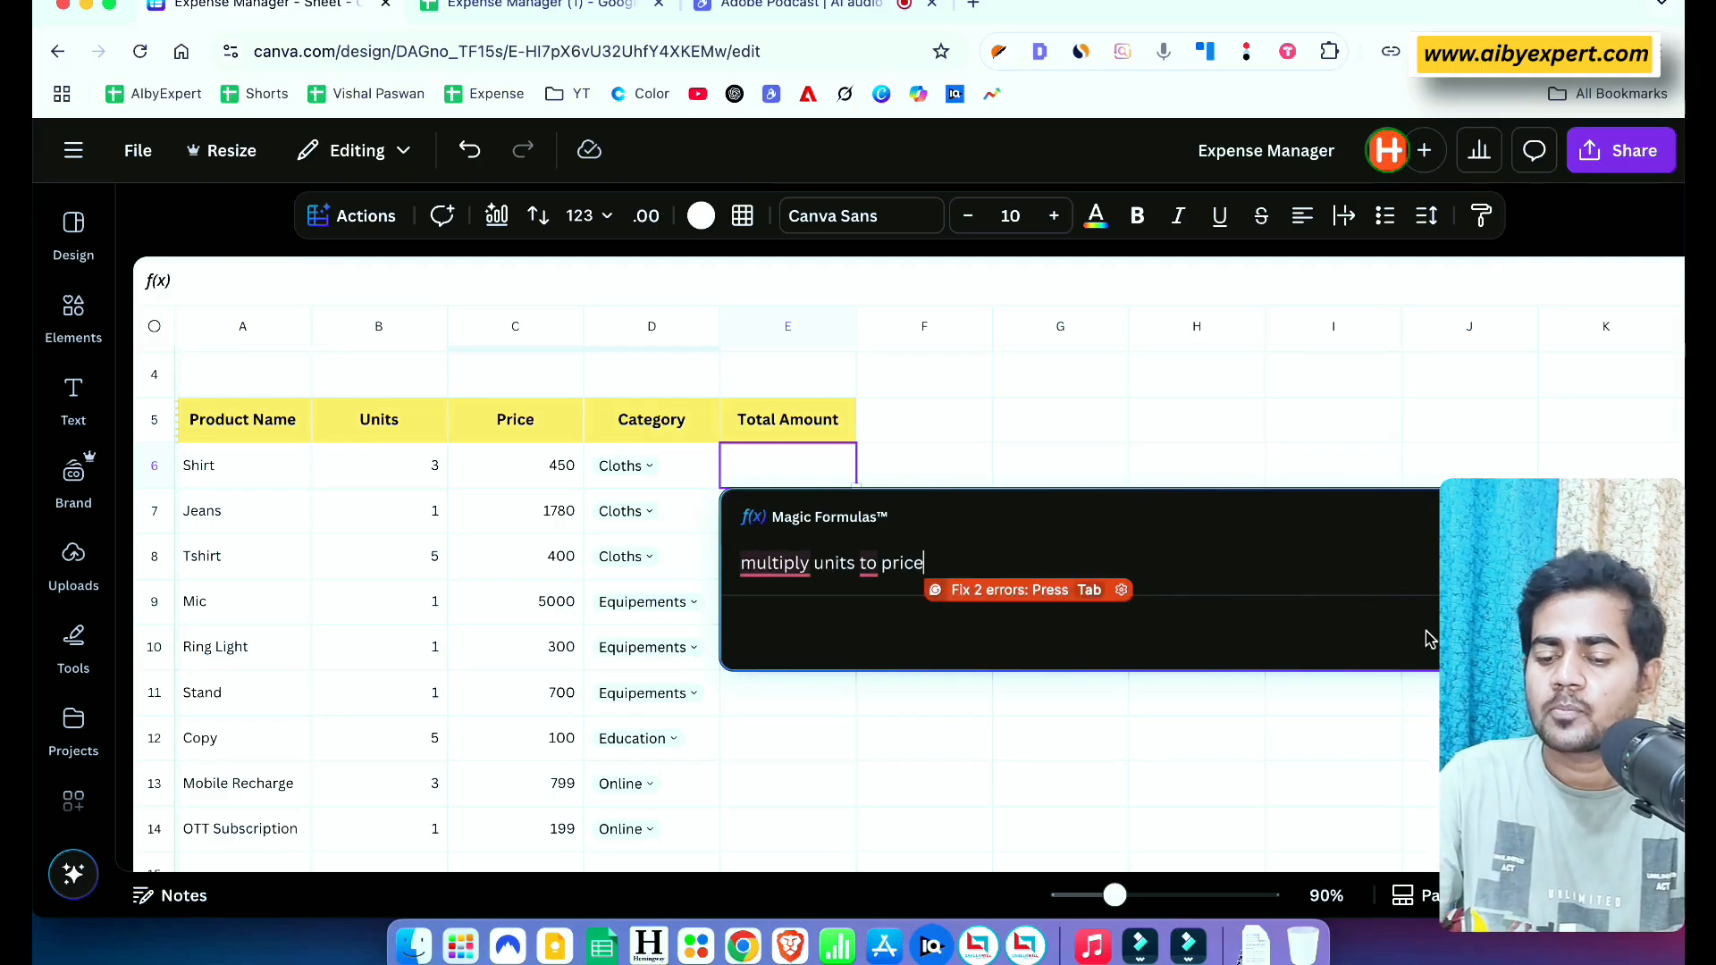
{"action": "key", "text": "Return"}
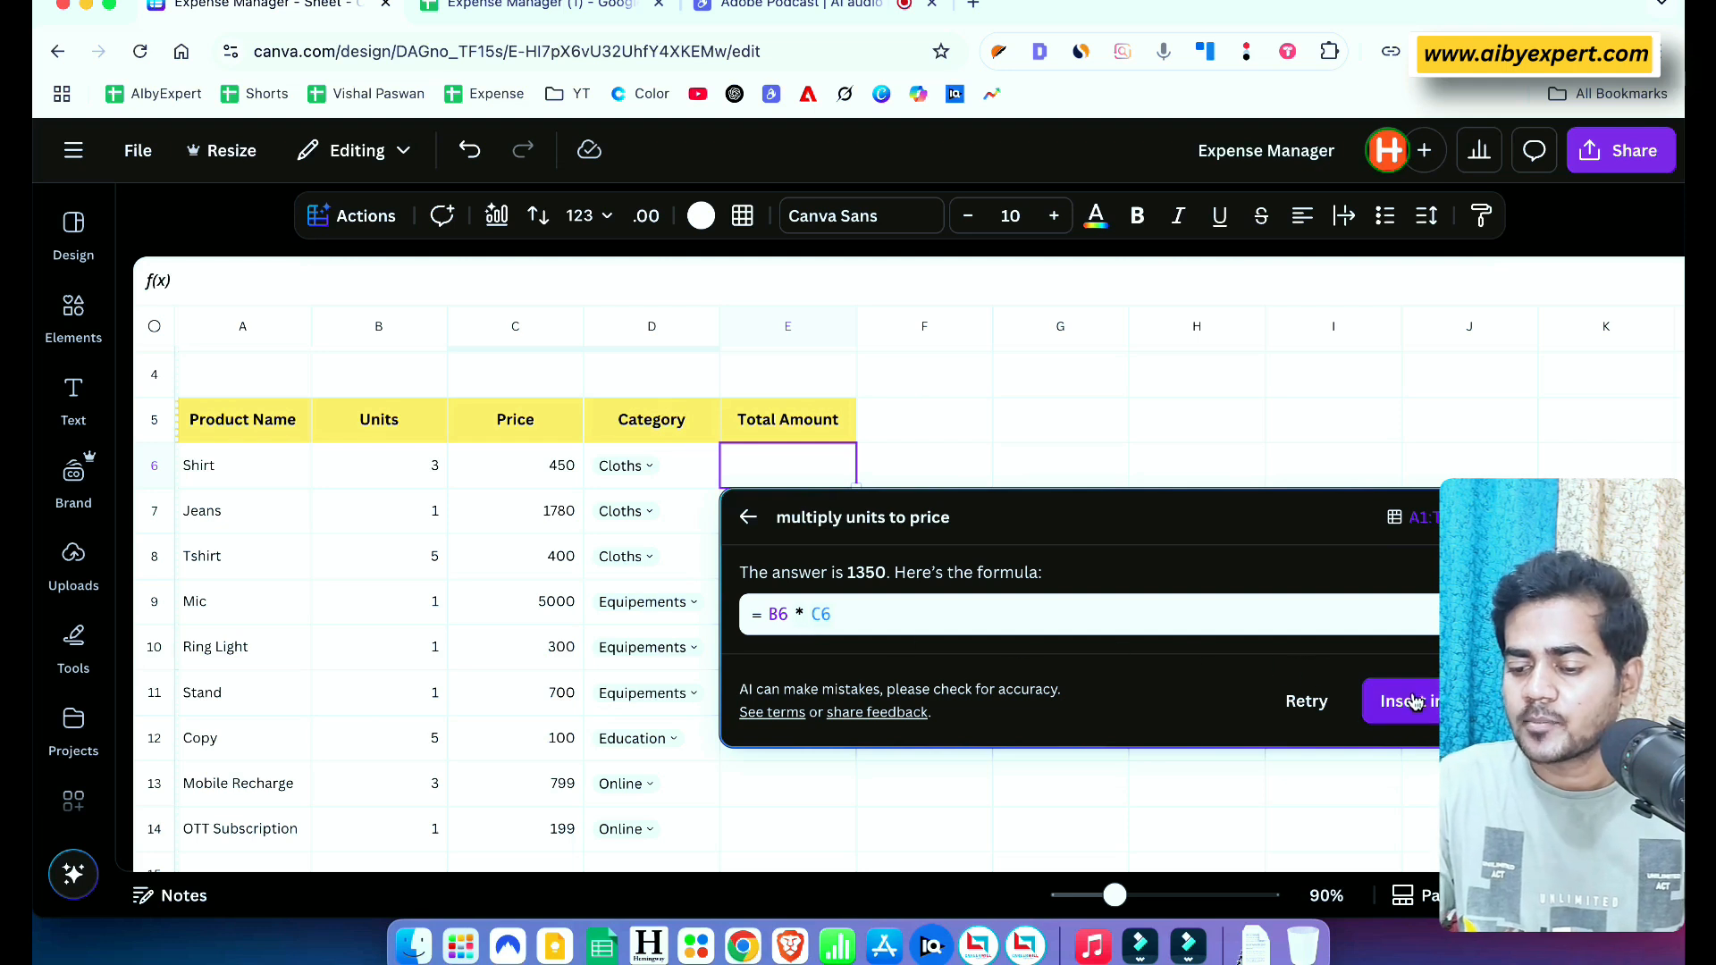
{"action": "left_click", "coordinate": [1425, 706]}
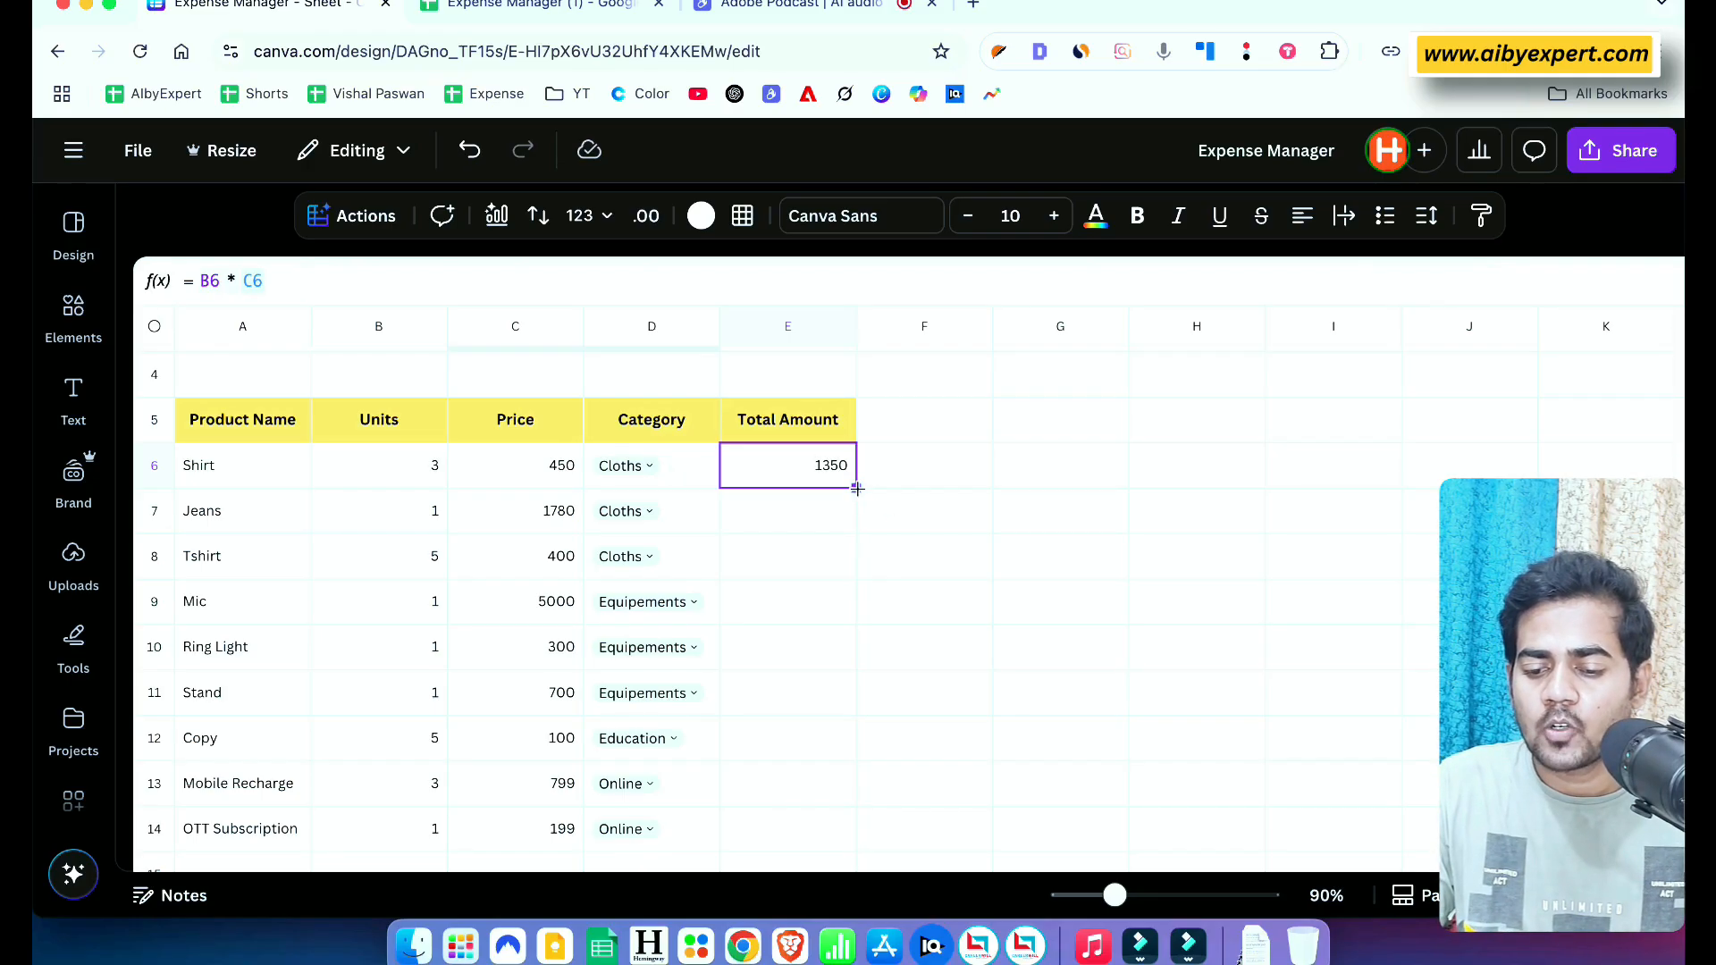
Copy the E6 formula down the Total Amount column through E14
{"action": "left_click_drag", "start_coordinate": [858, 493], "coordinate": [854, 831]}
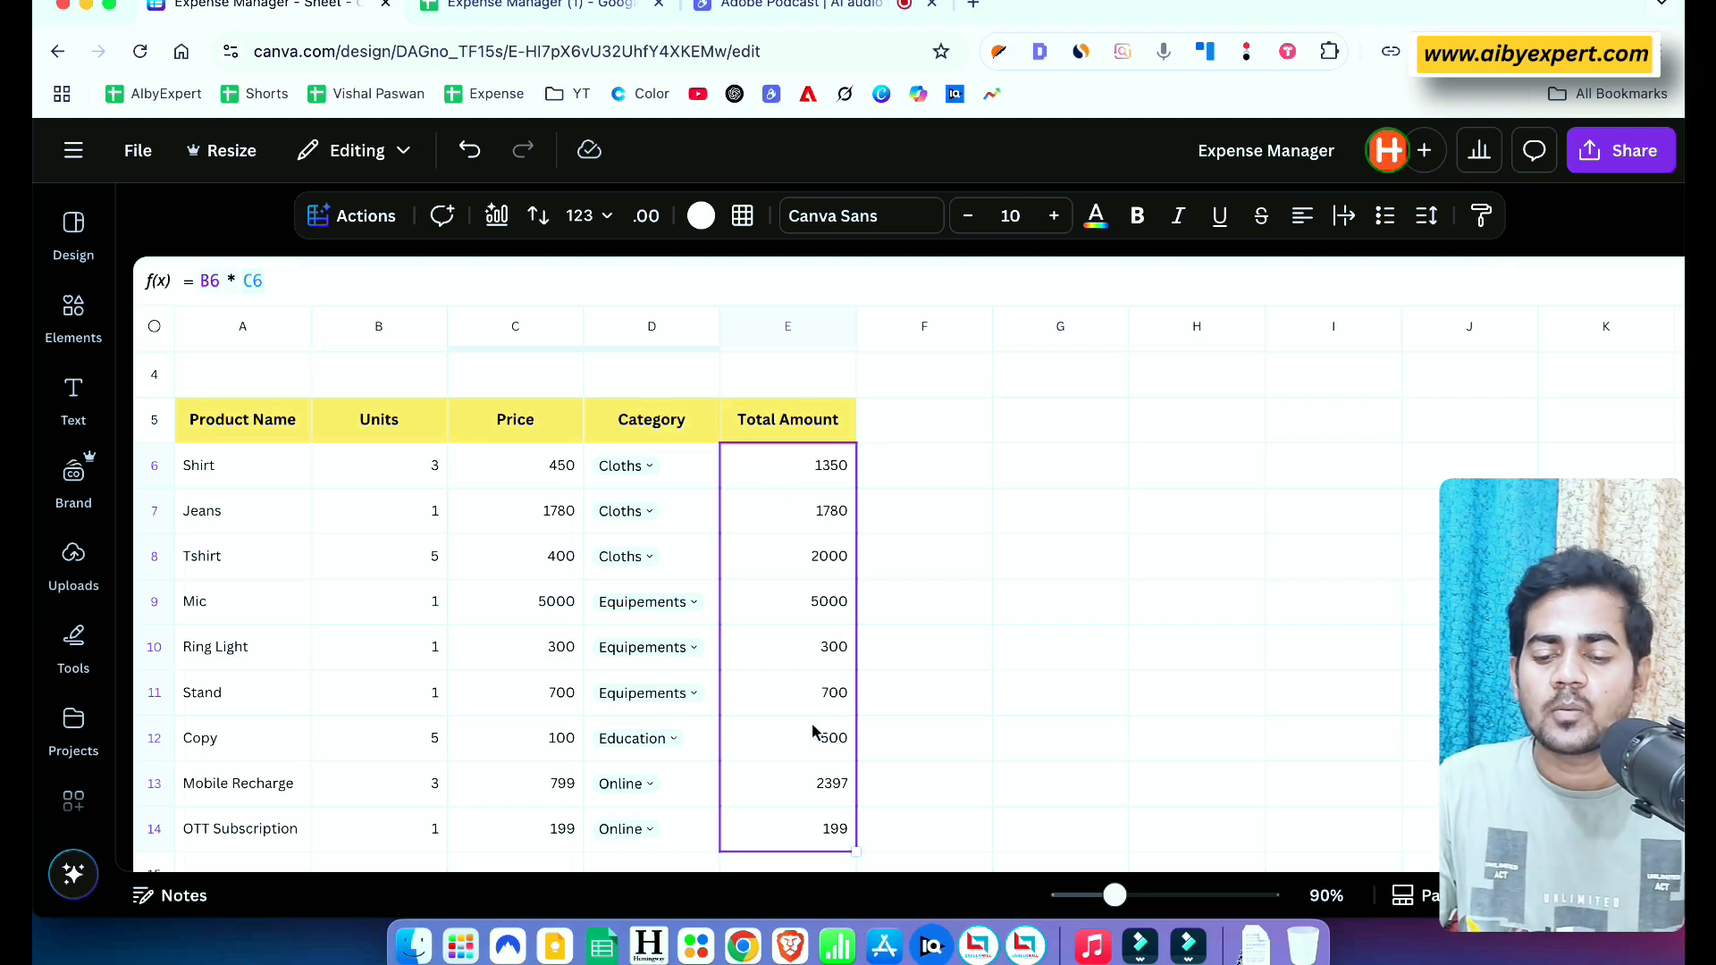
{"action": "scroll", "coordinate": [813, 729], "scroll_direction": "down", "scroll_amount": 2}
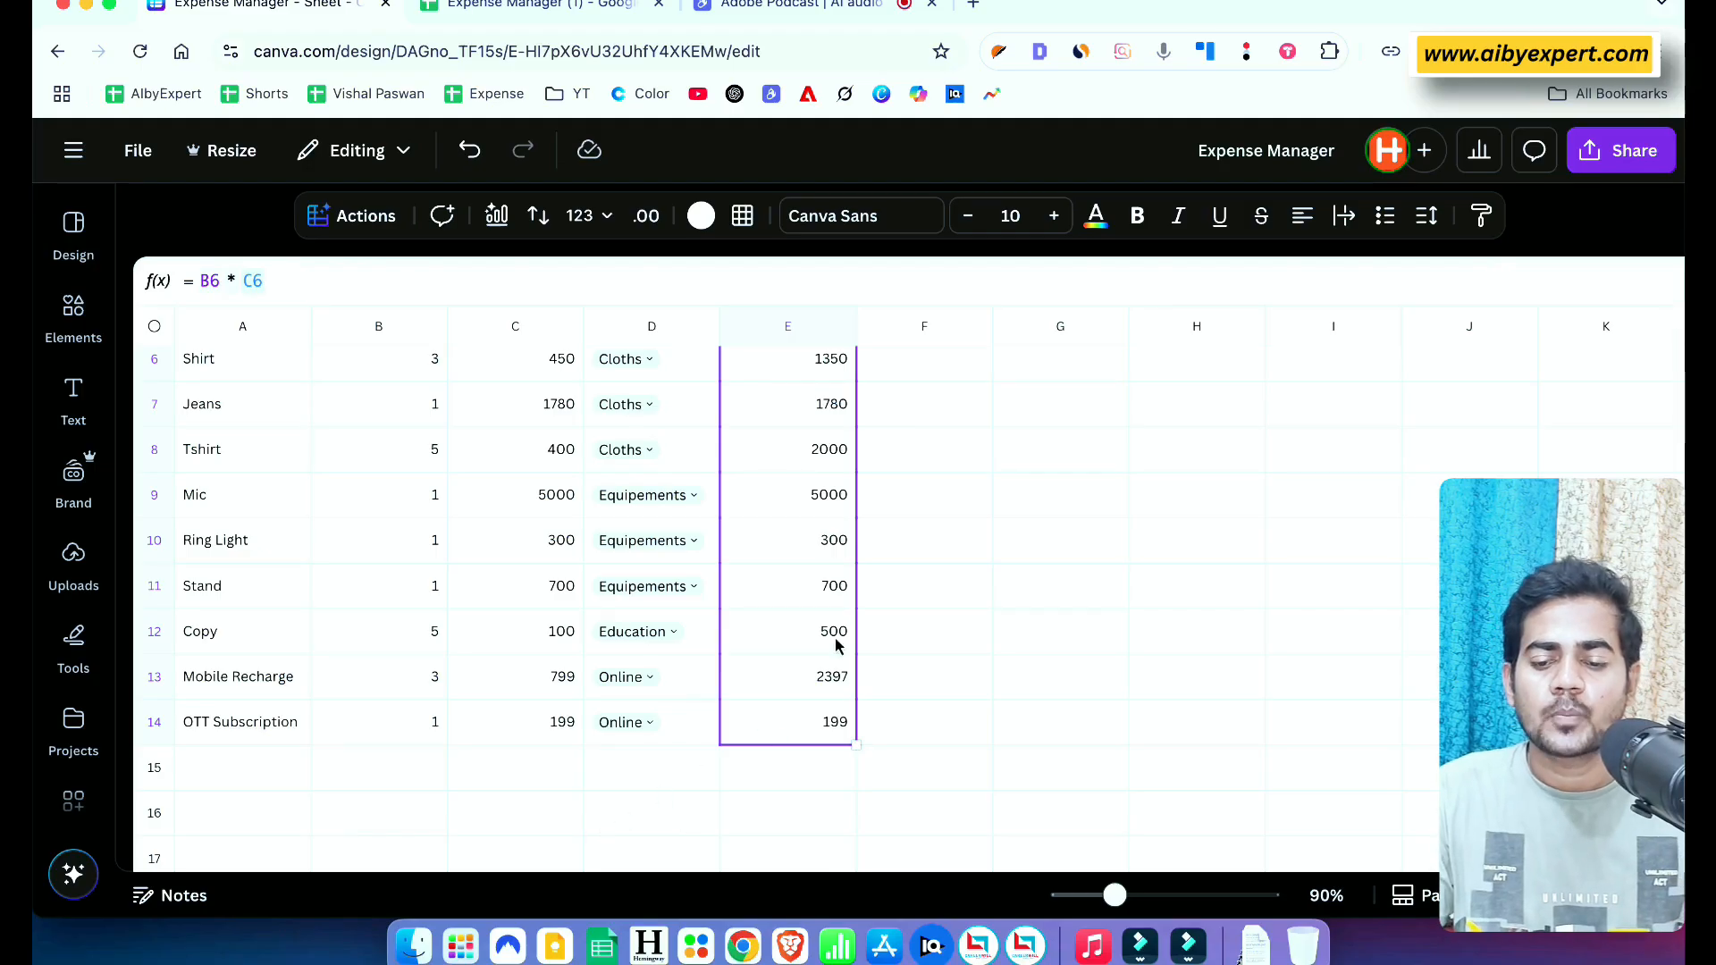
{"action": "scroll", "coordinate": [829, 576], "scroll_direction": "up", "scroll_amount": 4}
{"action": "scroll", "coordinate": [754, 674], "scroll_direction": "down", "scroll_amount": 5}
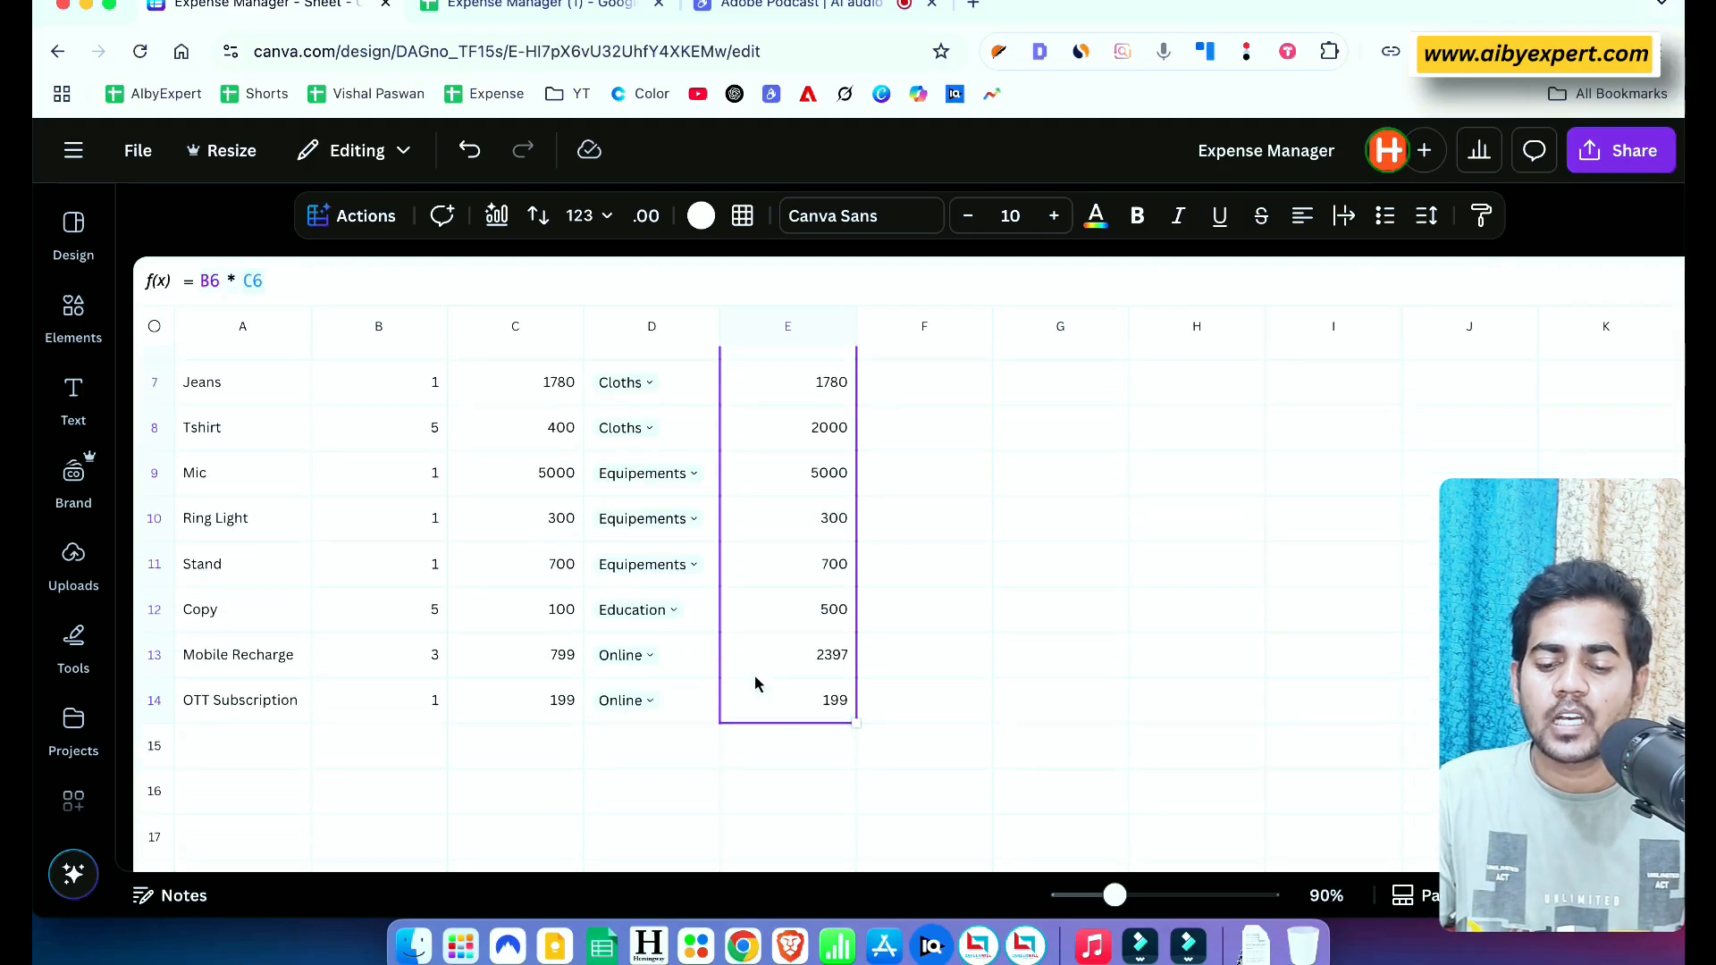
Switch to the Google Sheets Expense Manager and examine the Total Expense formula in E15 and the amounts it sums
{"action": "left_click", "coordinate": [517, 16]}
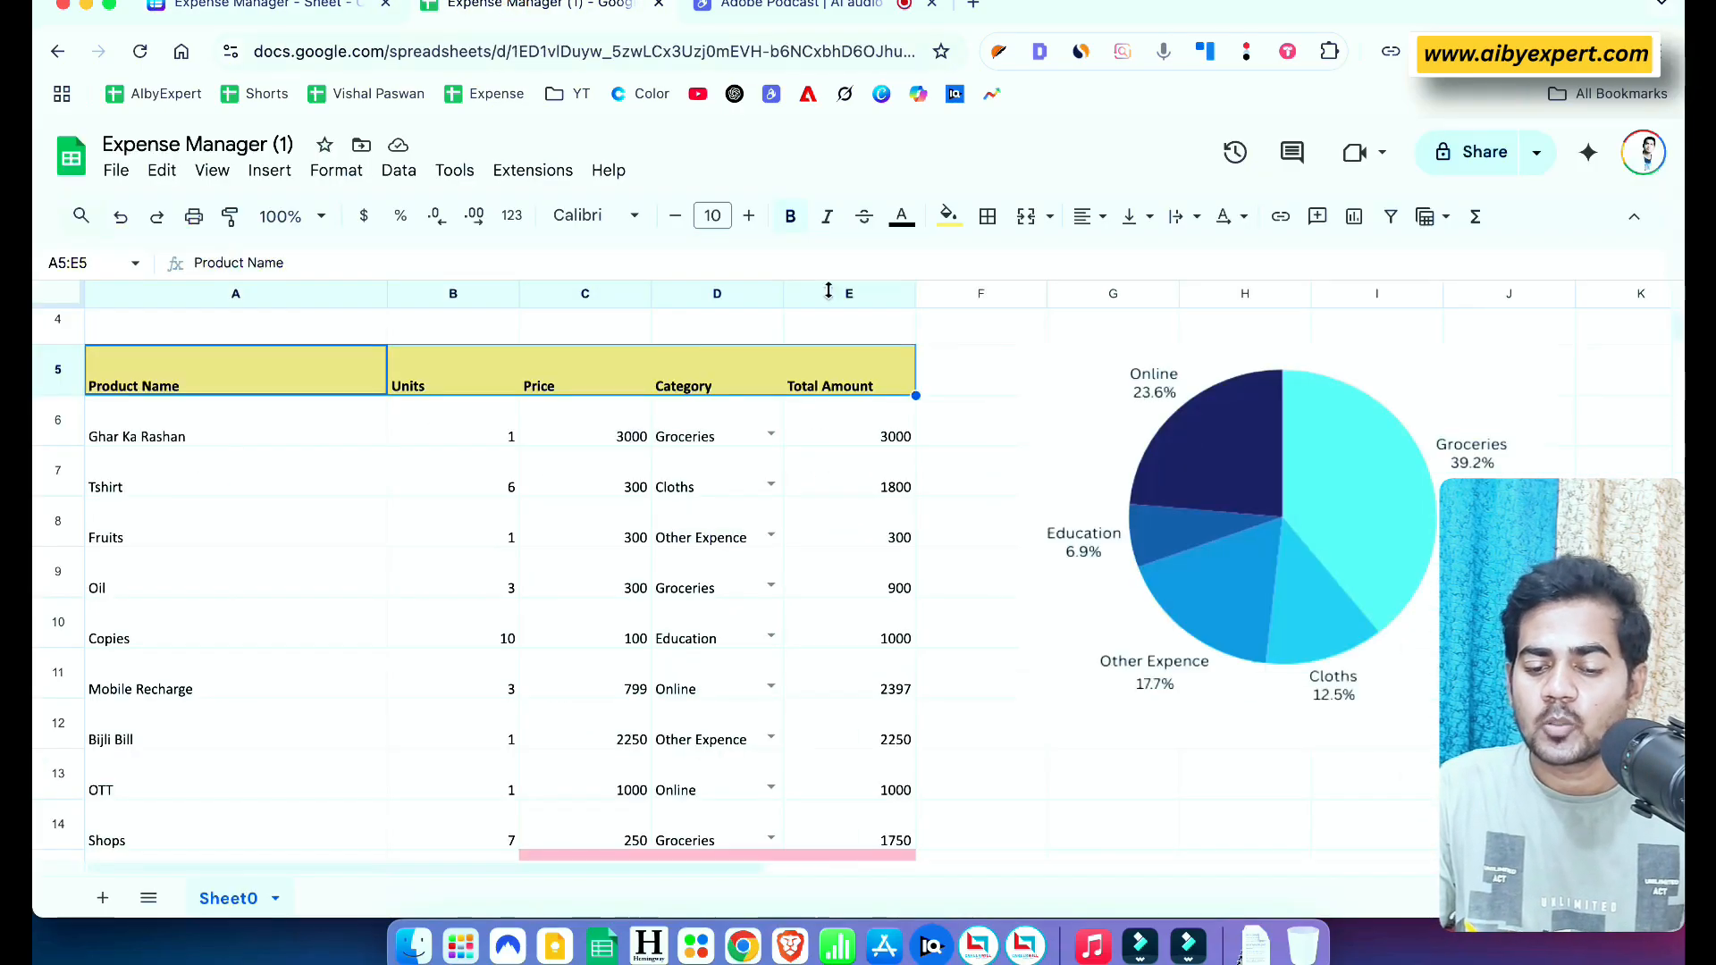
{"action": "scroll", "coordinate": [795, 601], "scroll_direction": "down", "scroll_amount": 3}
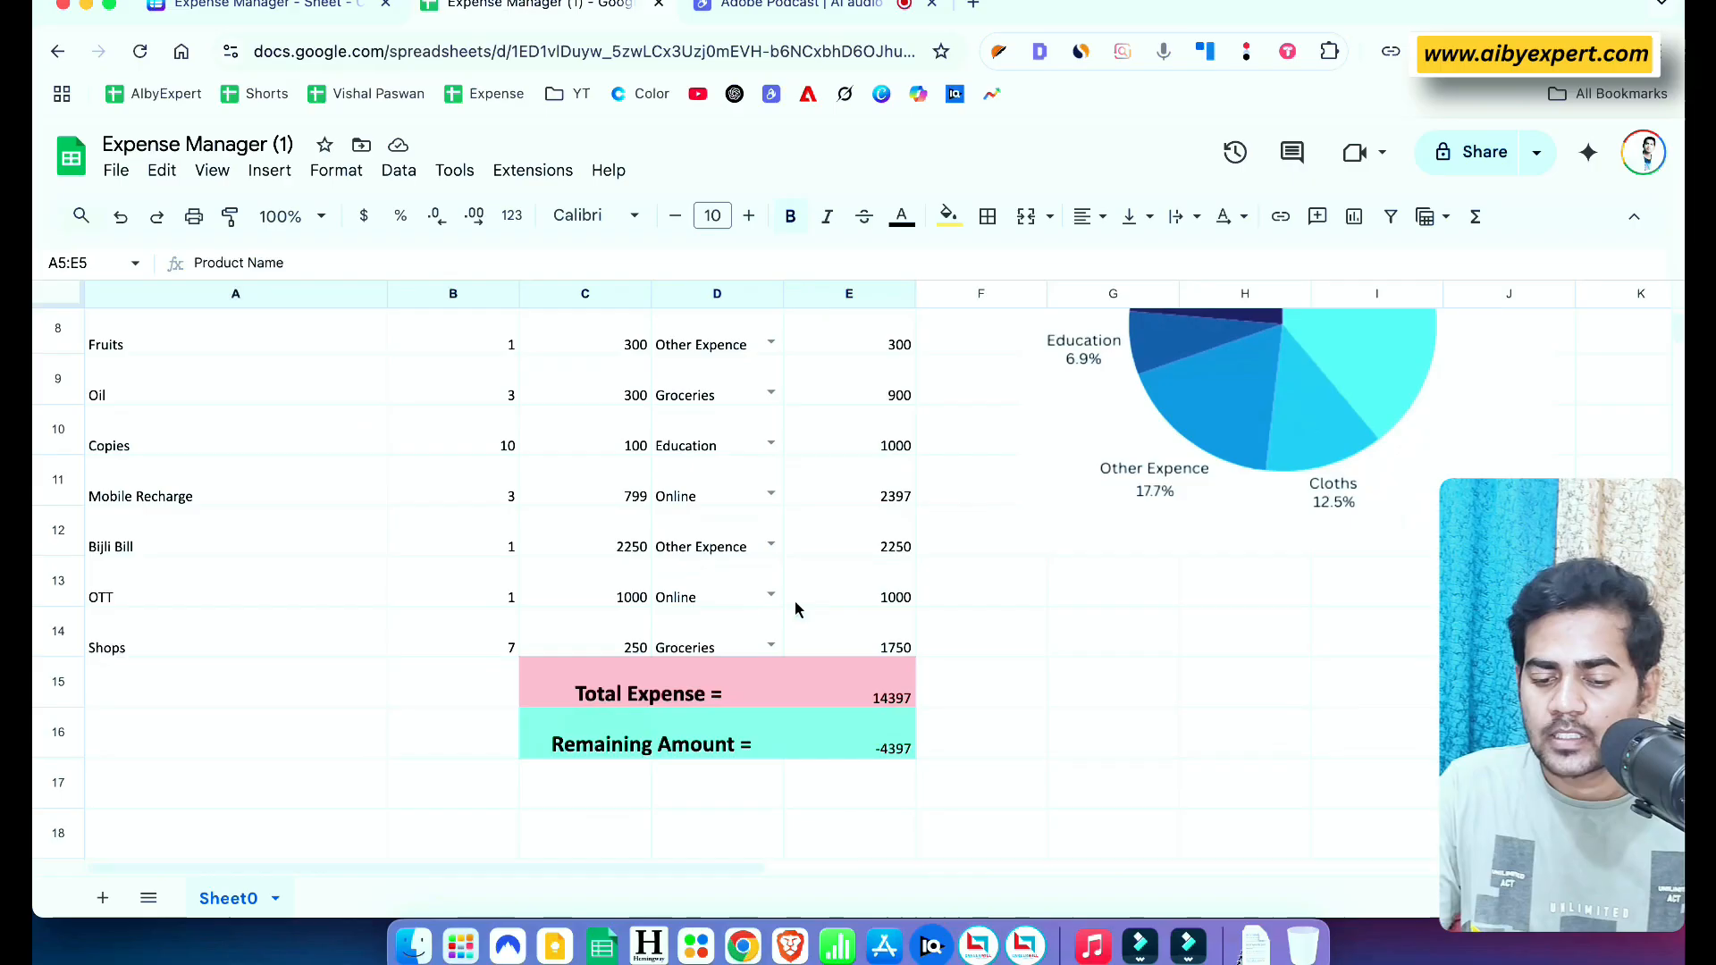
{"action": "left_click", "coordinate": [617, 697]}
{"action": "left_click", "coordinate": [832, 705]}
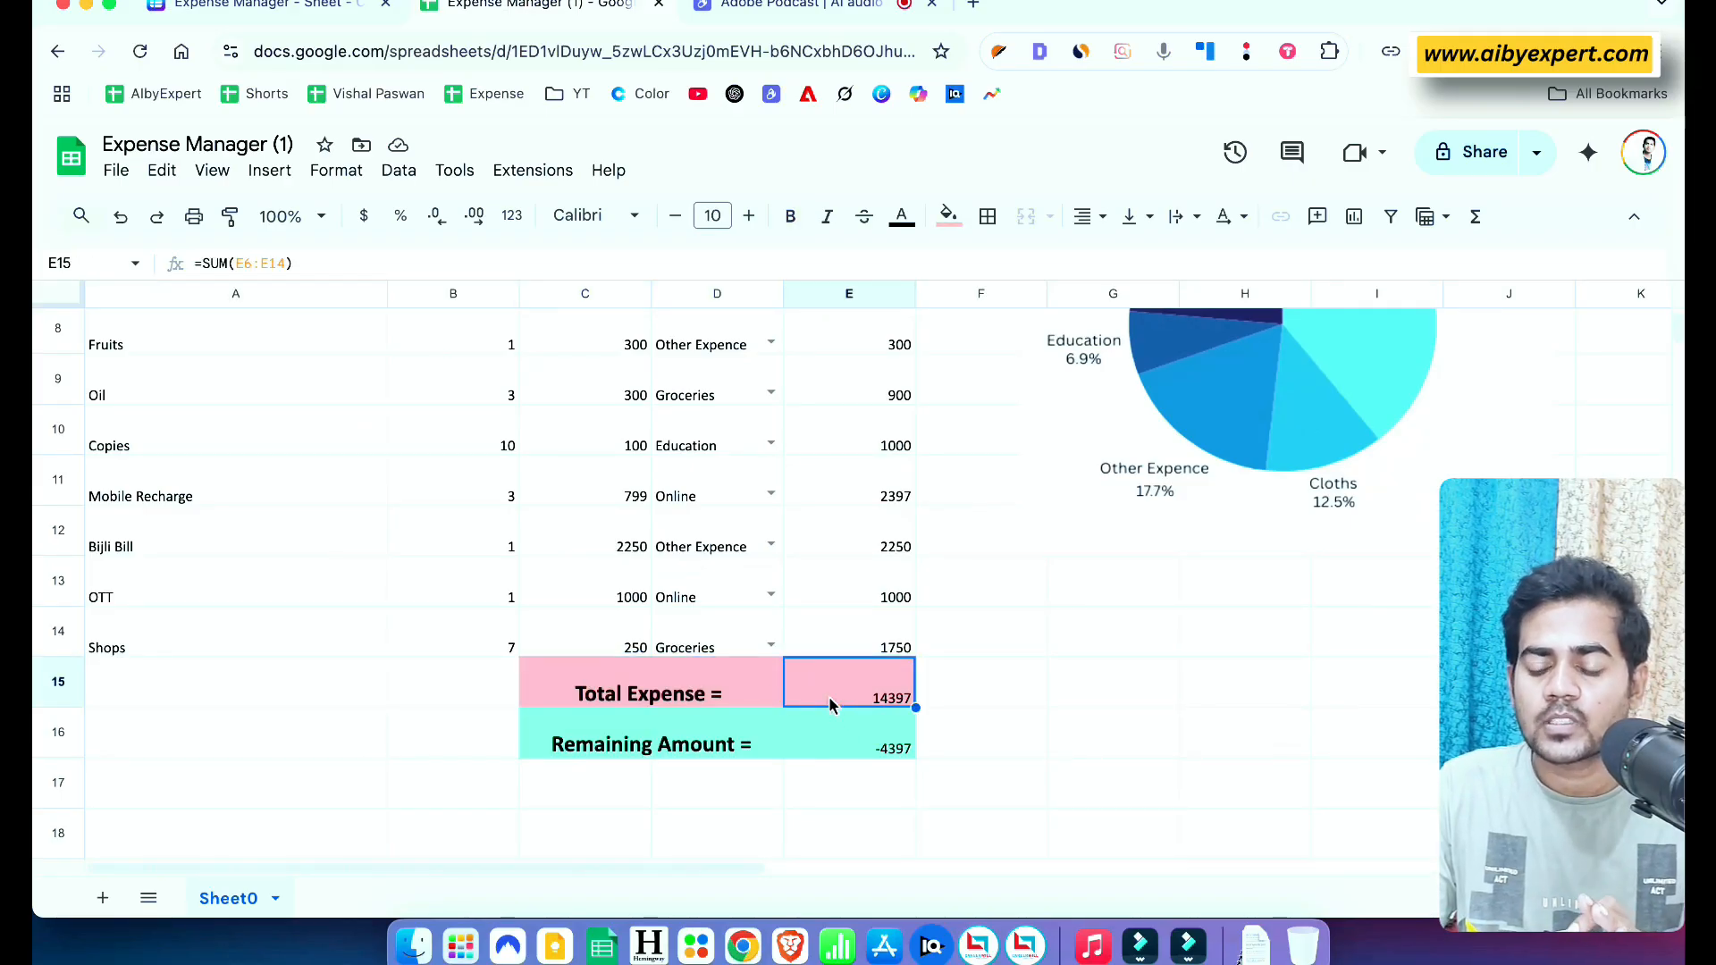
{"action": "scroll", "coordinate": [831, 703], "scroll_direction": "up", "scroll_amount": 3}
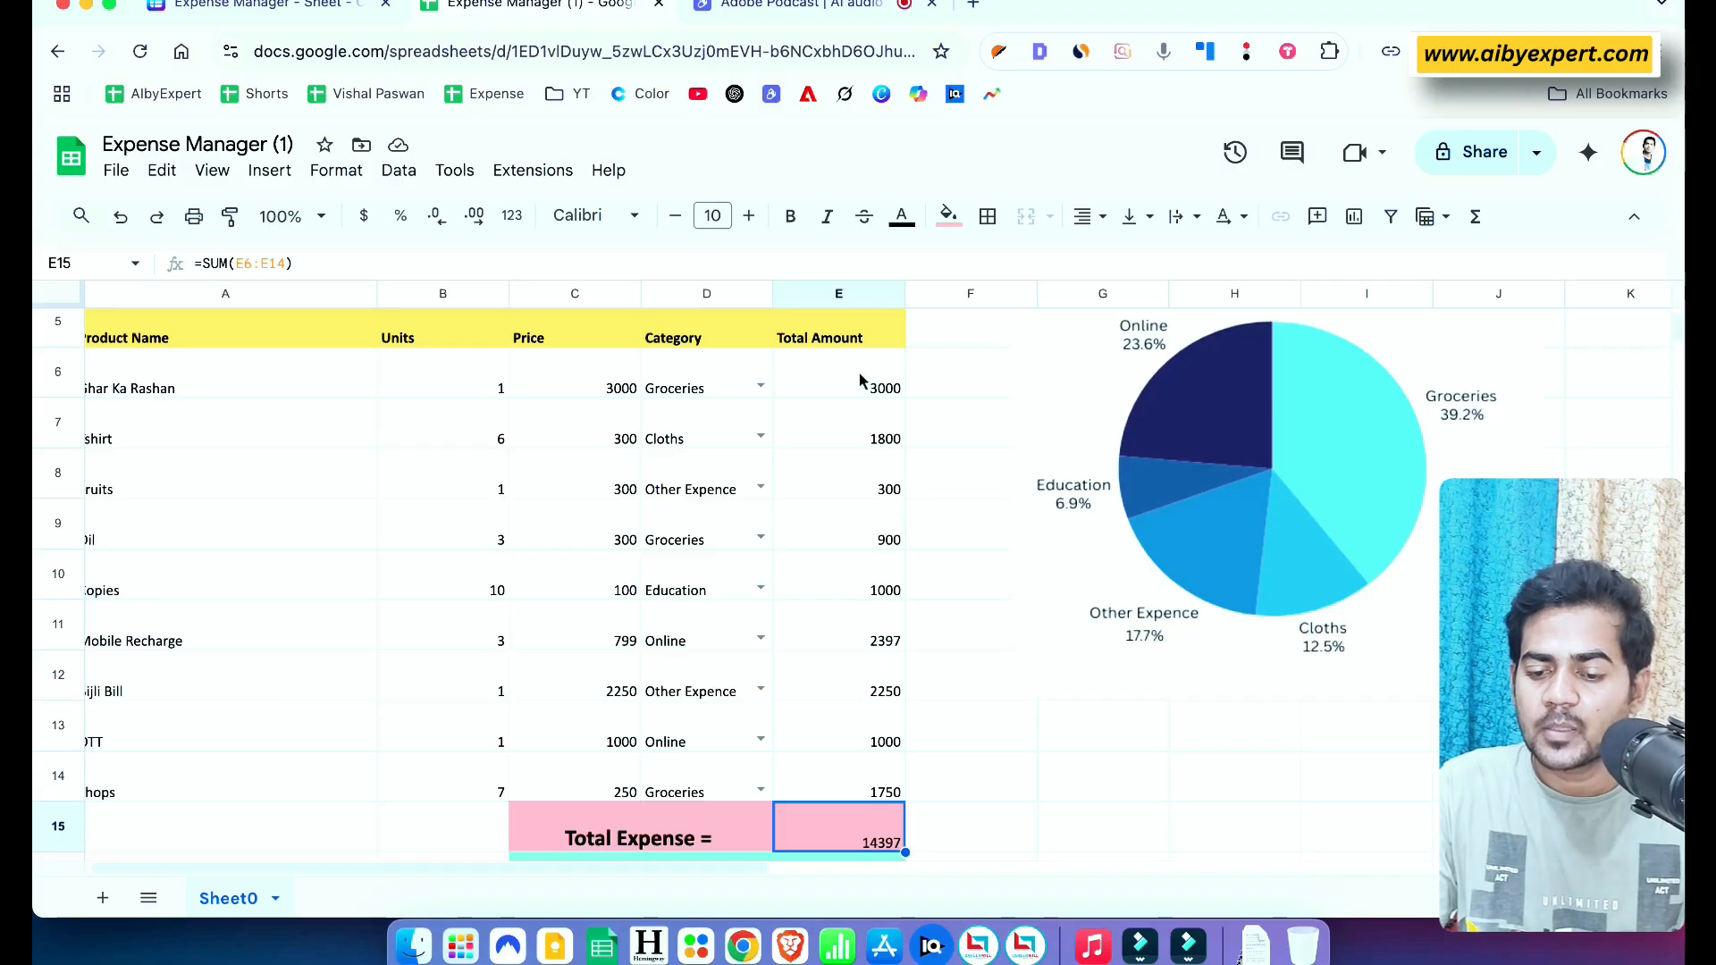
{"action": "left_click_drag", "start_coordinate": [863, 385], "coordinate": [870, 811]}
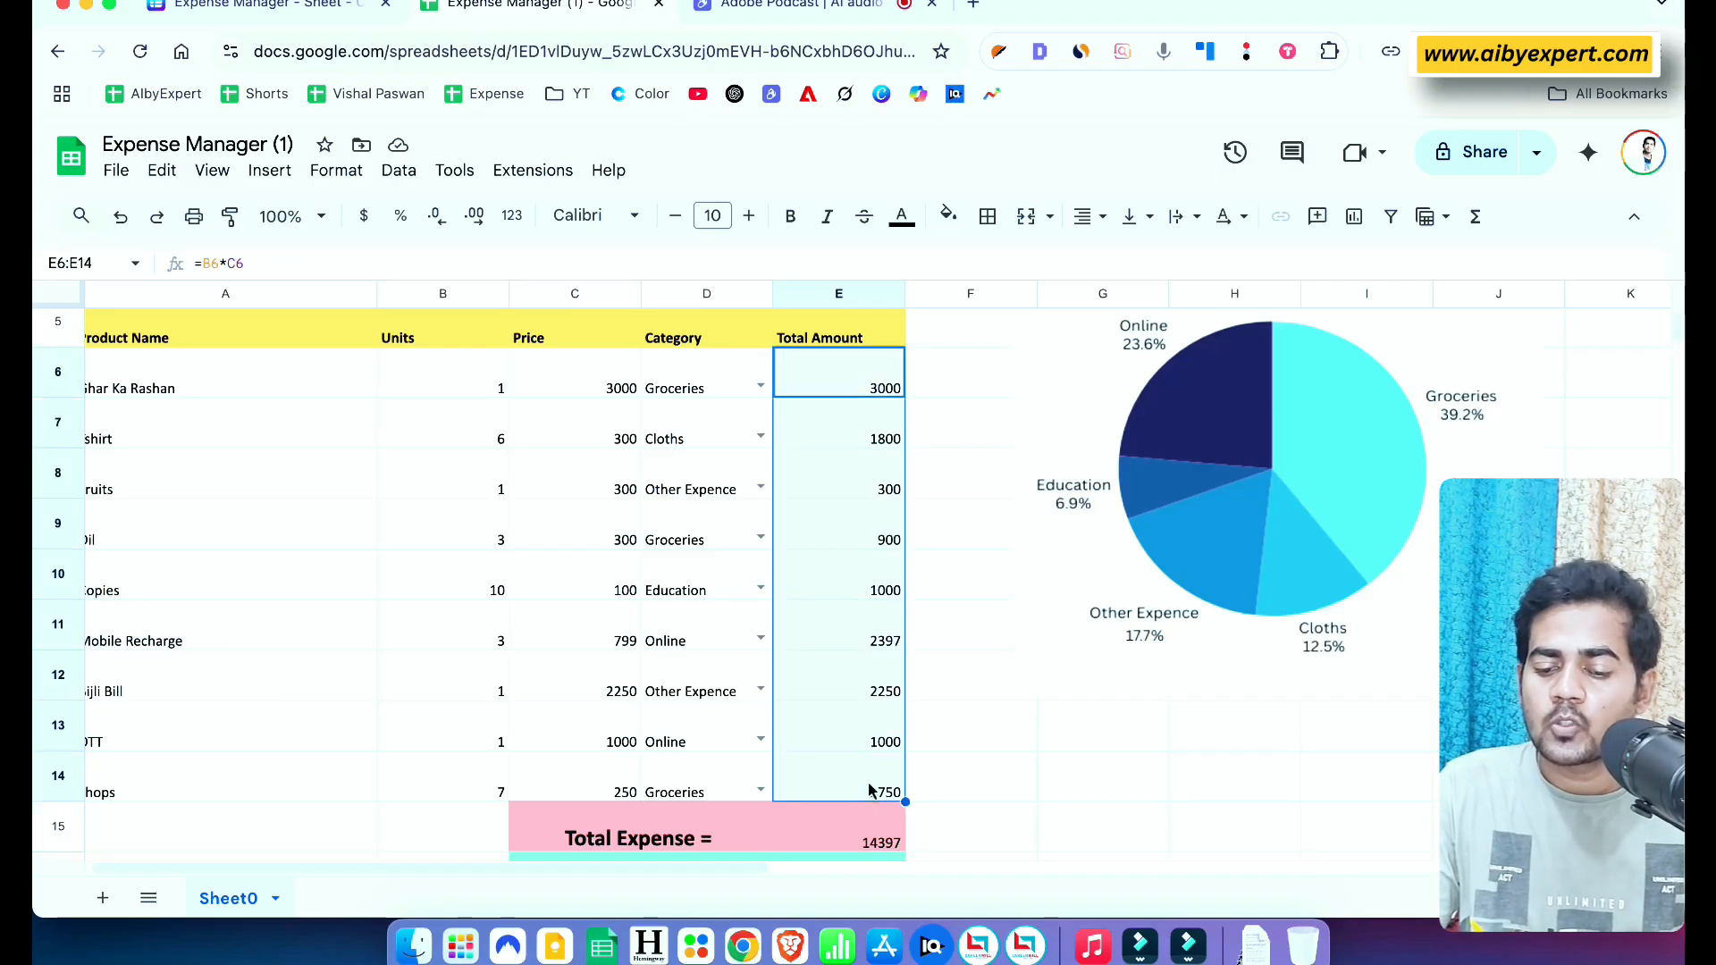
{"action": "left_click", "coordinate": [867, 842]}
{"action": "scroll", "coordinate": [867, 843], "scroll_direction": "down", "scroll_amount": 3}
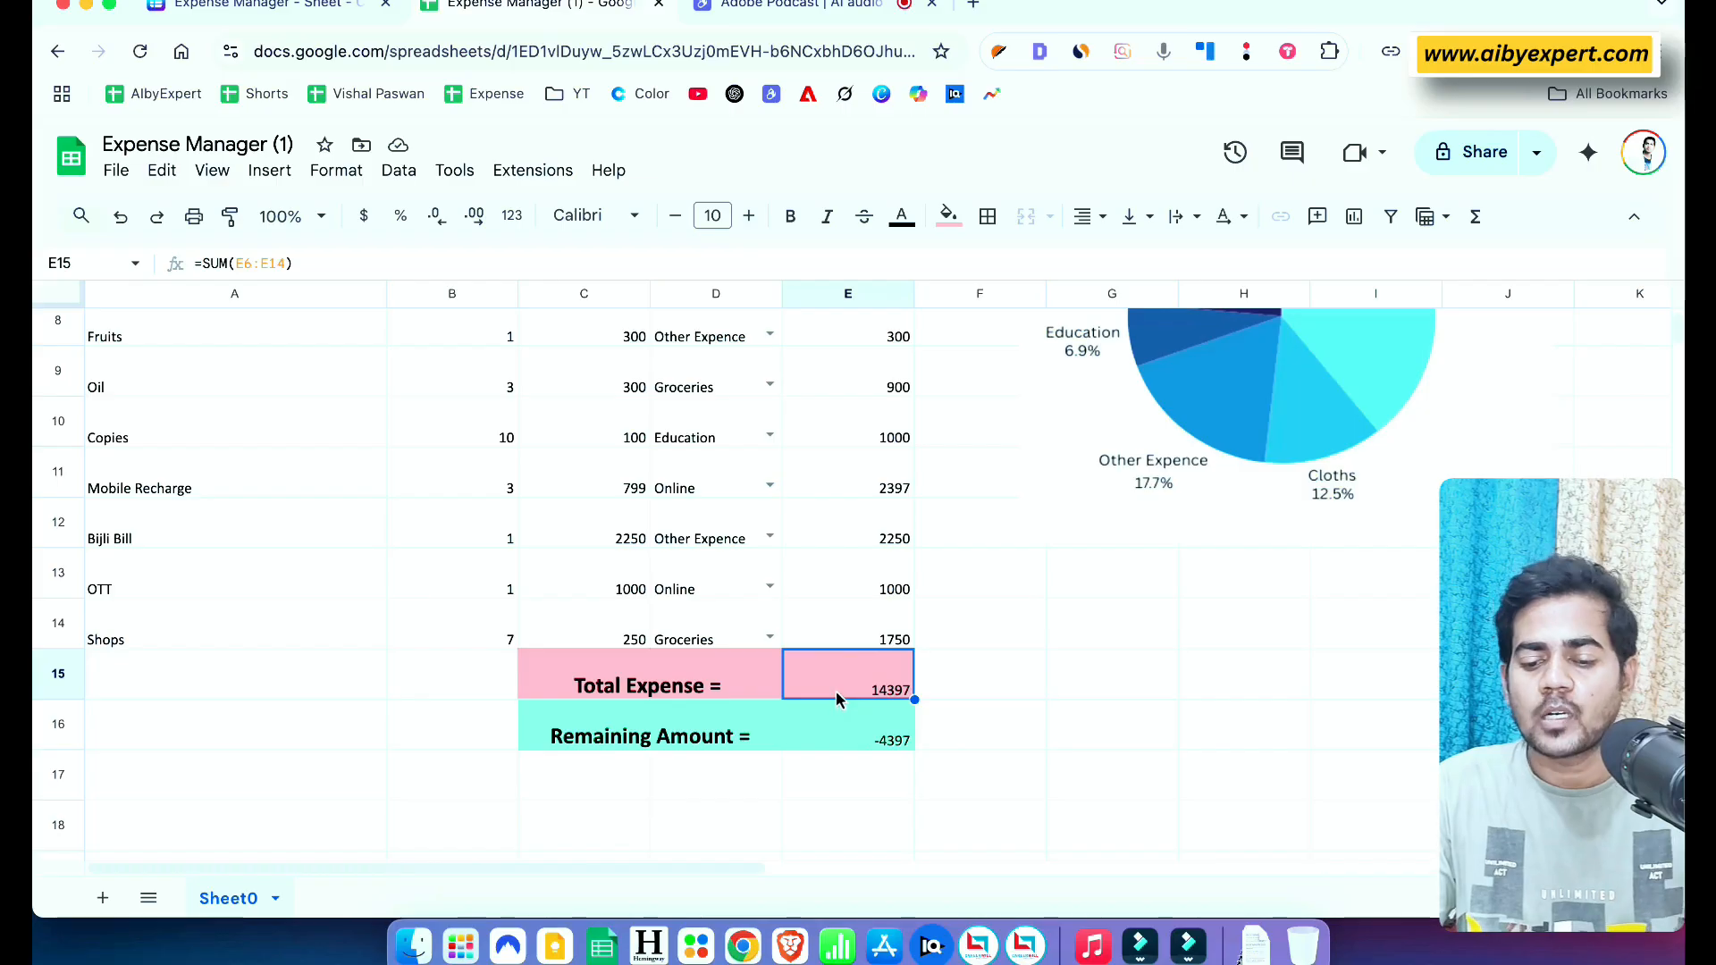
Examine the Remaining Amount formula in E16 and the My Money cell it refers to
{"action": "left_click", "coordinate": [828, 729]}
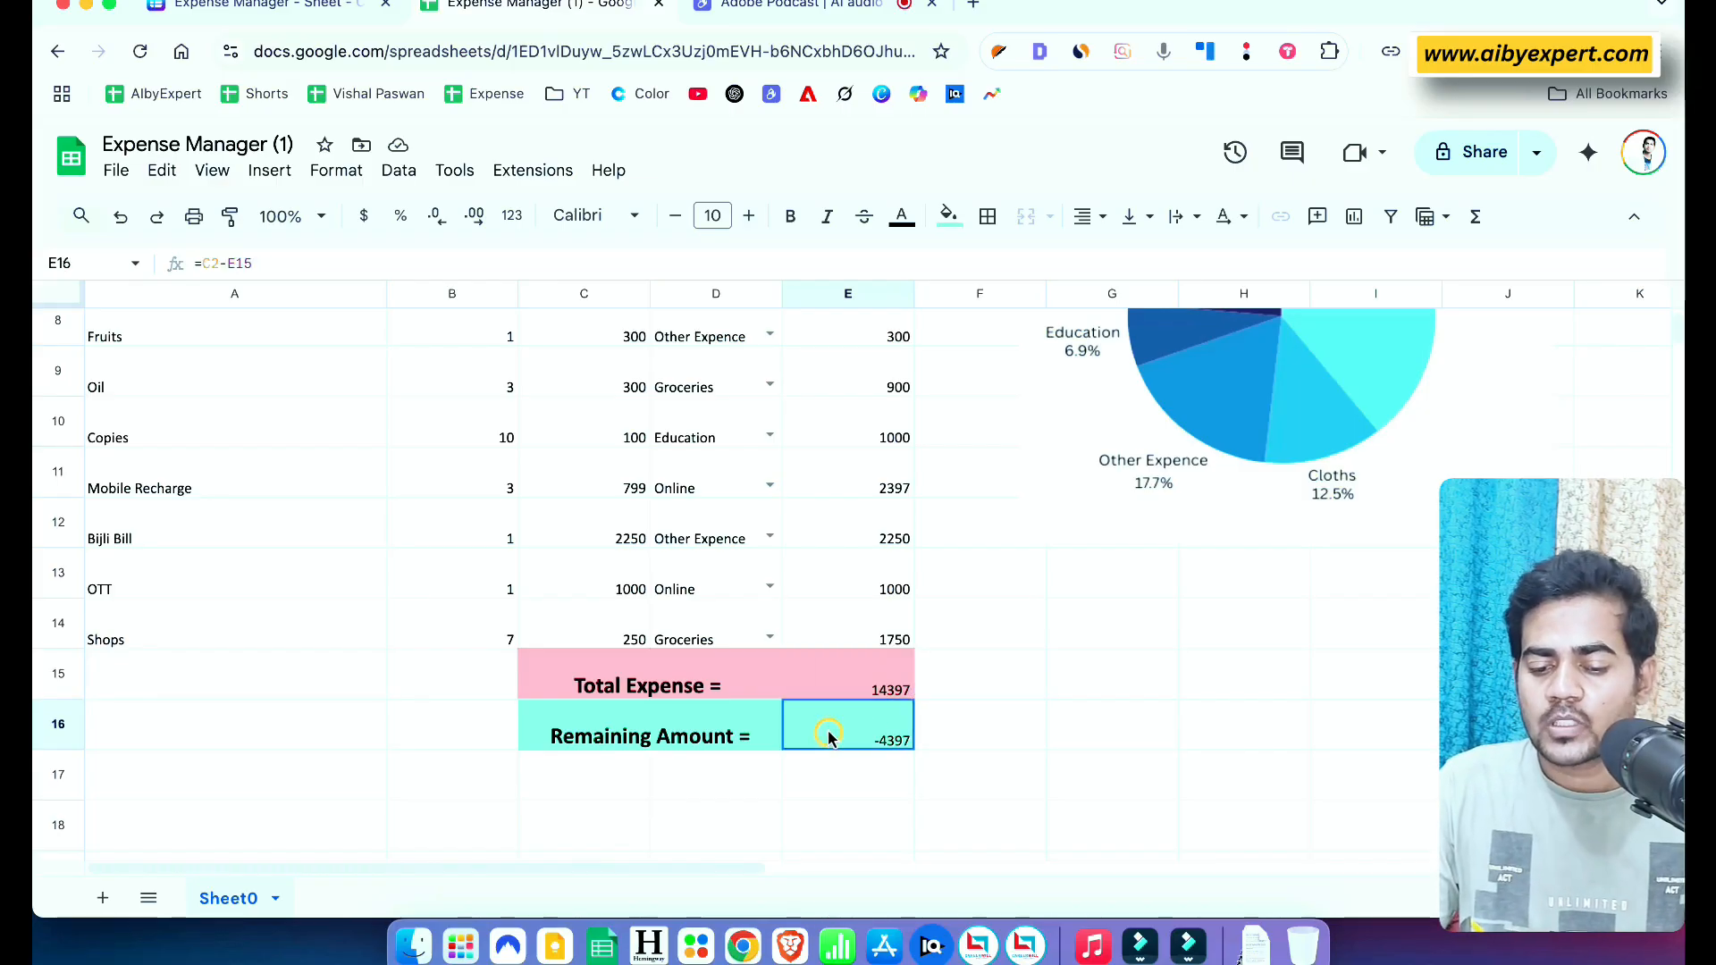
{"action": "scroll", "coordinate": [828, 729], "scroll_direction": "up", "scroll_amount": 5}
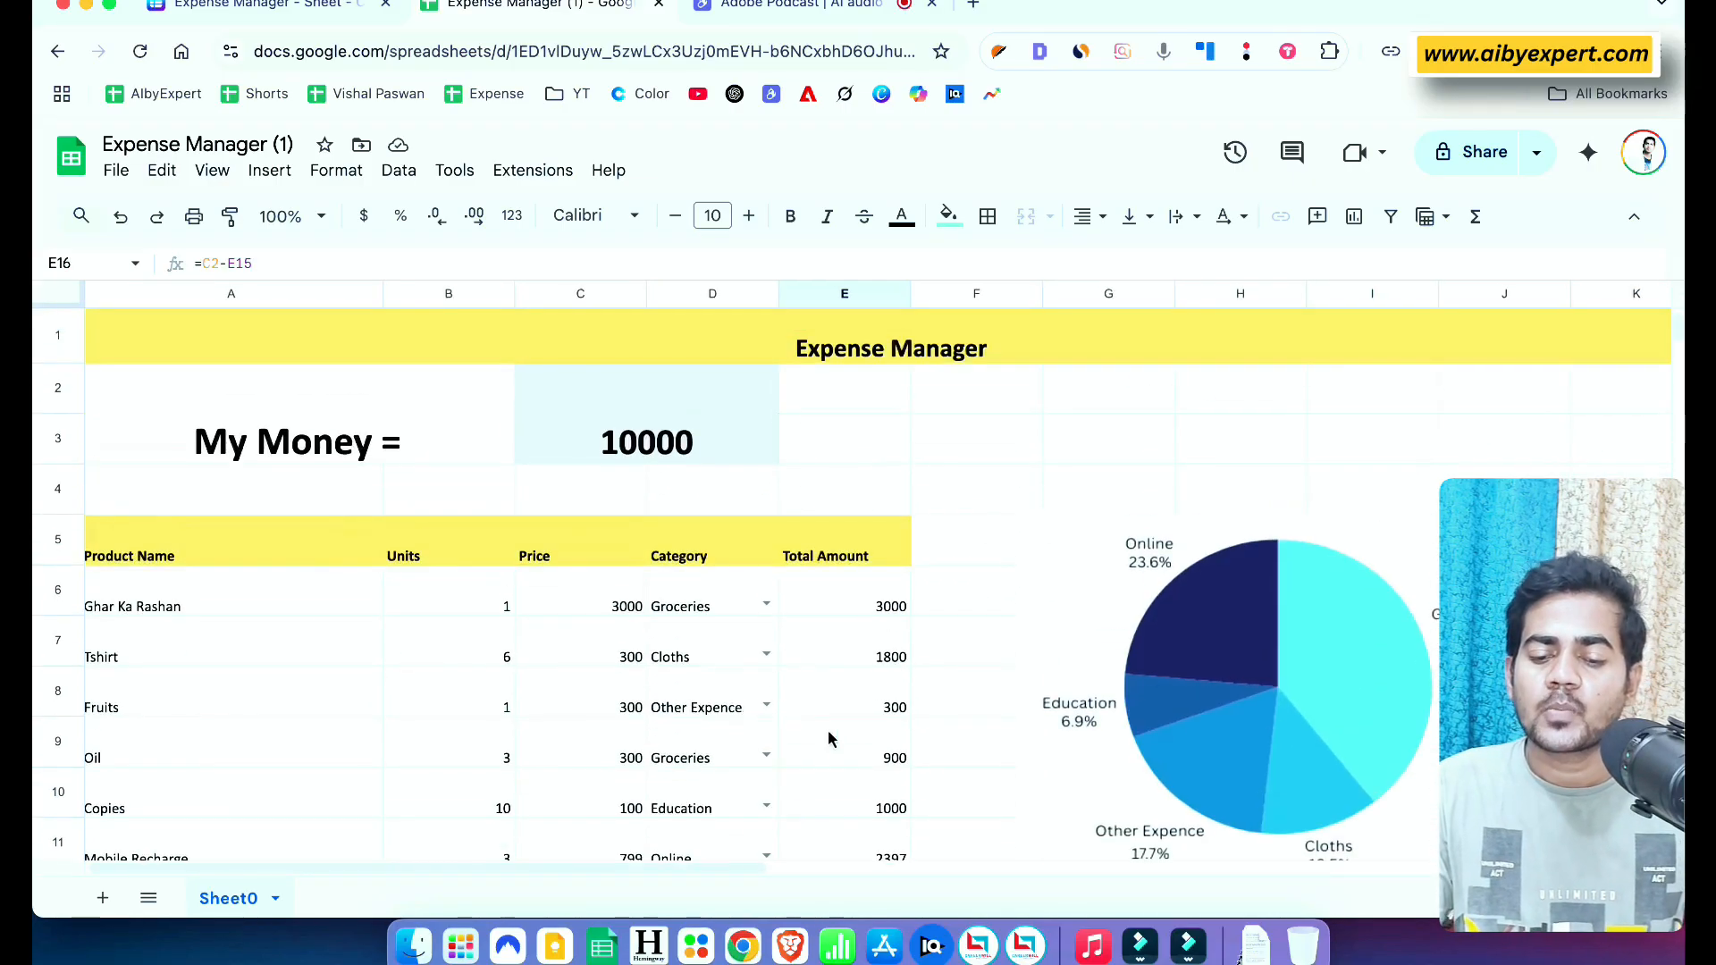
{"action": "left_click", "coordinate": [684, 447]}
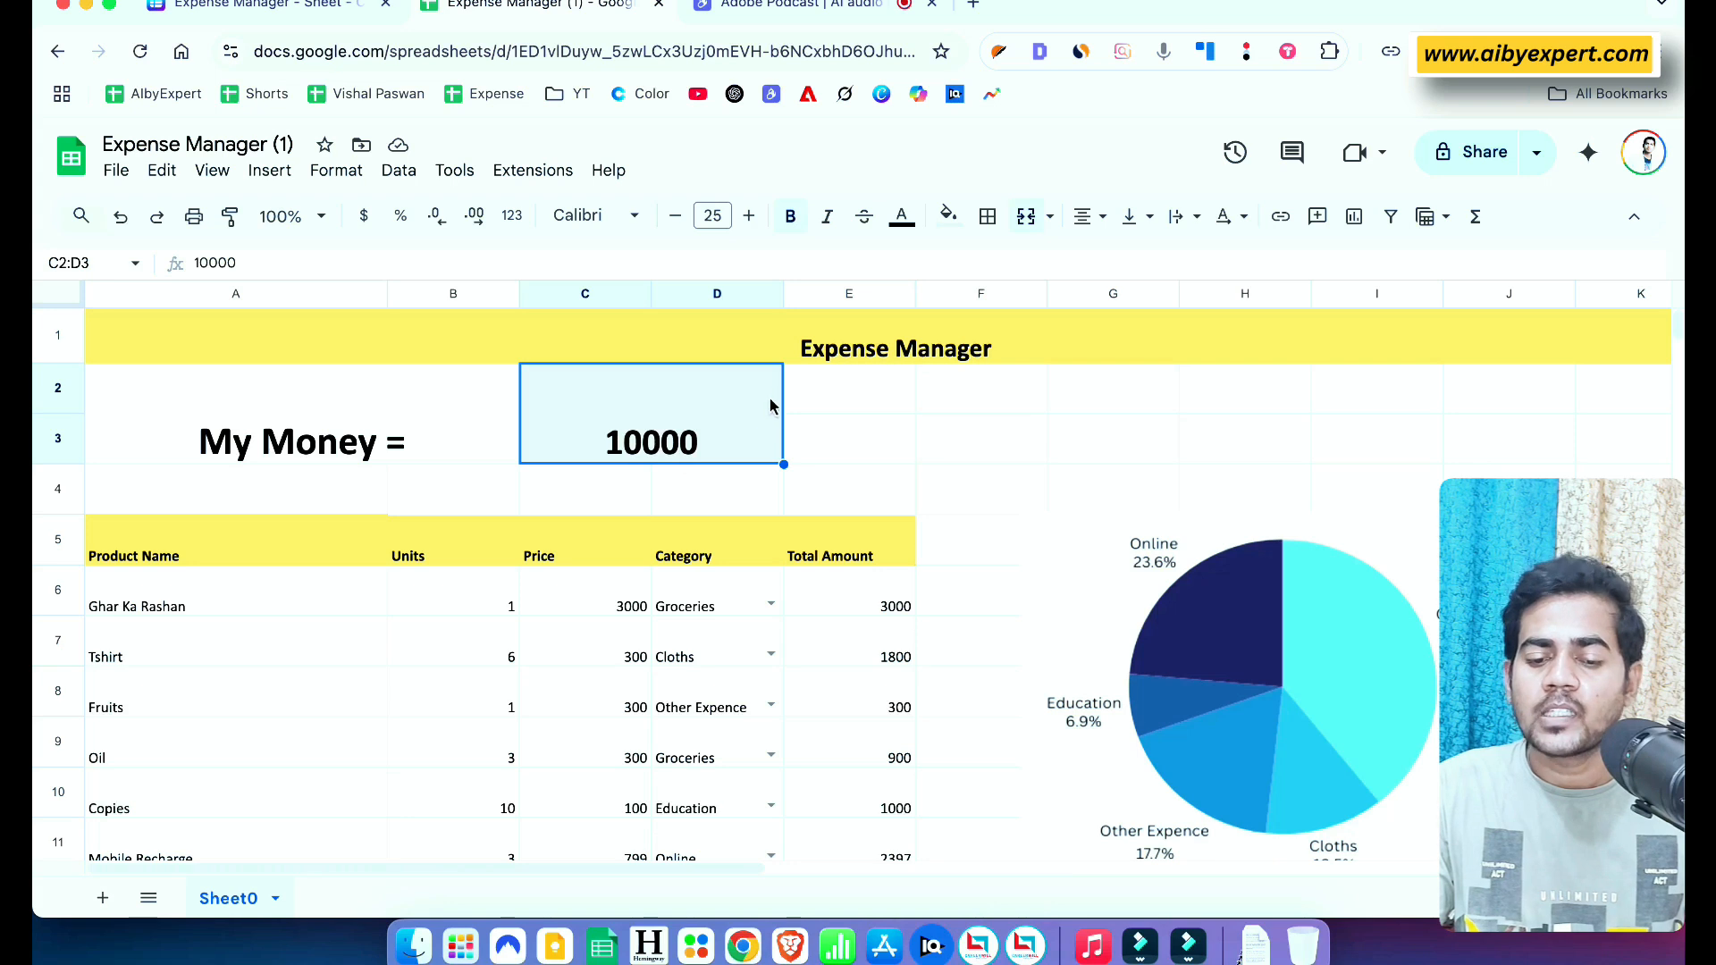
{"action": "scroll", "coordinate": [734, 425], "scroll_direction": "down", "scroll_amount": 5}
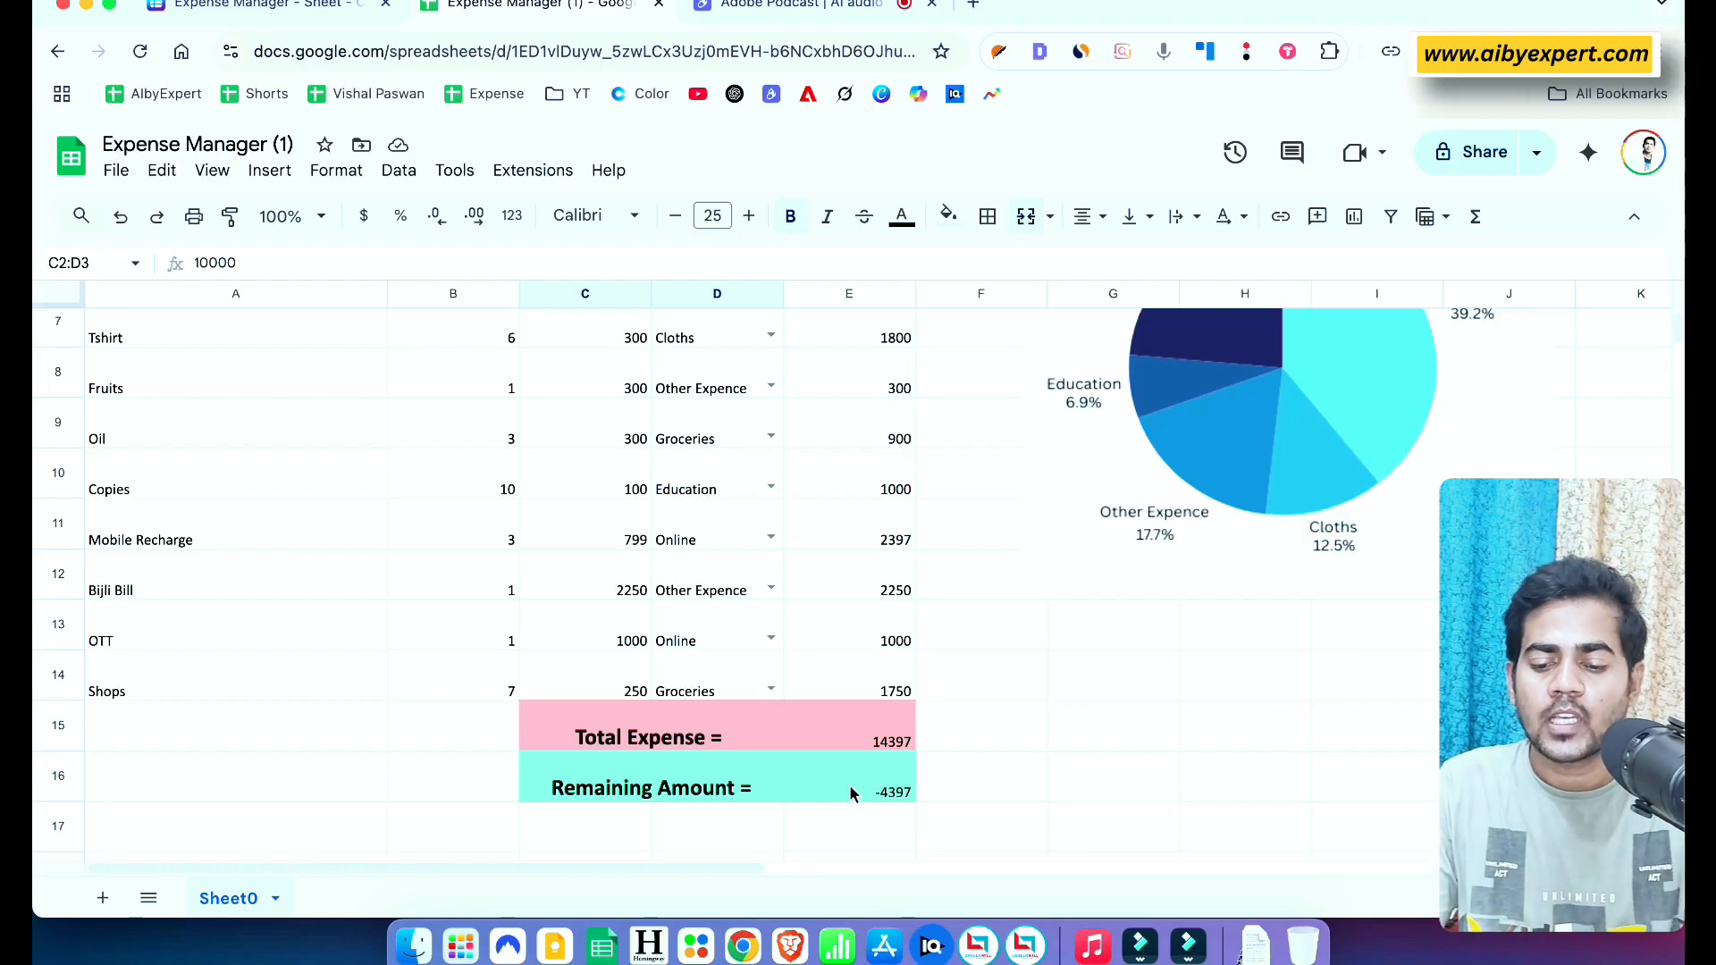
{"action": "left_click", "coordinate": [881, 791]}
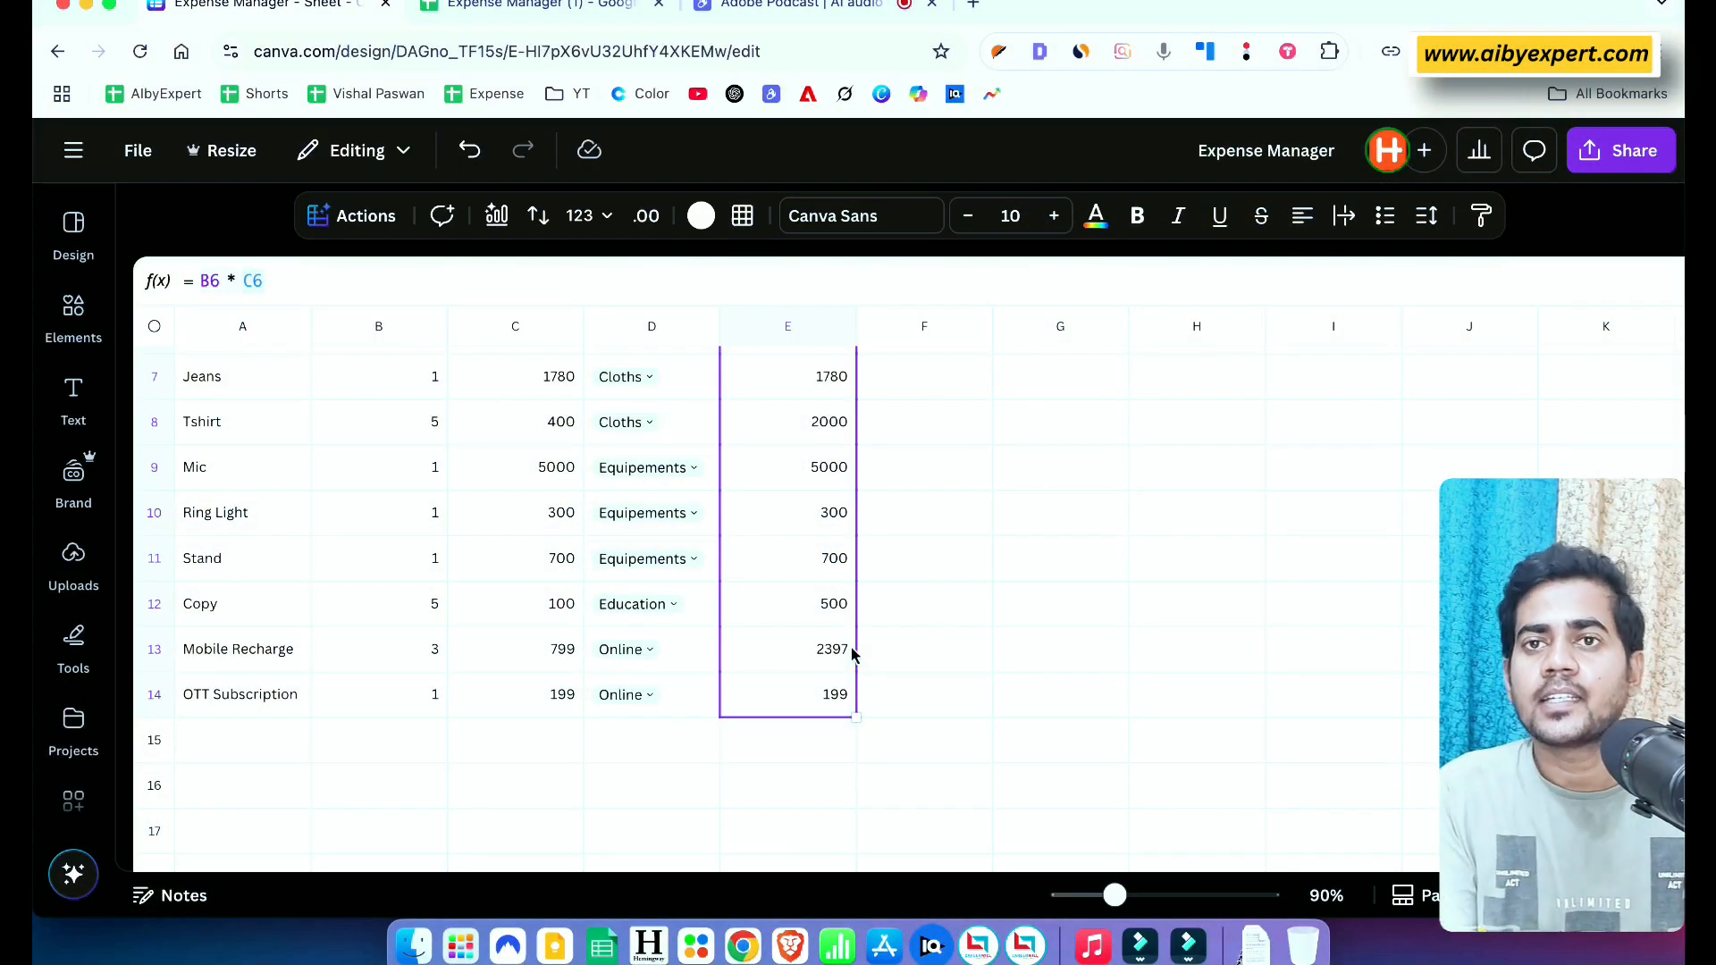
In the Canva sheet, enter the label "Total Expense" in D15 and "Remaining Amount" in D16
{"action": "left_click", "coordinate": [356, 213]}
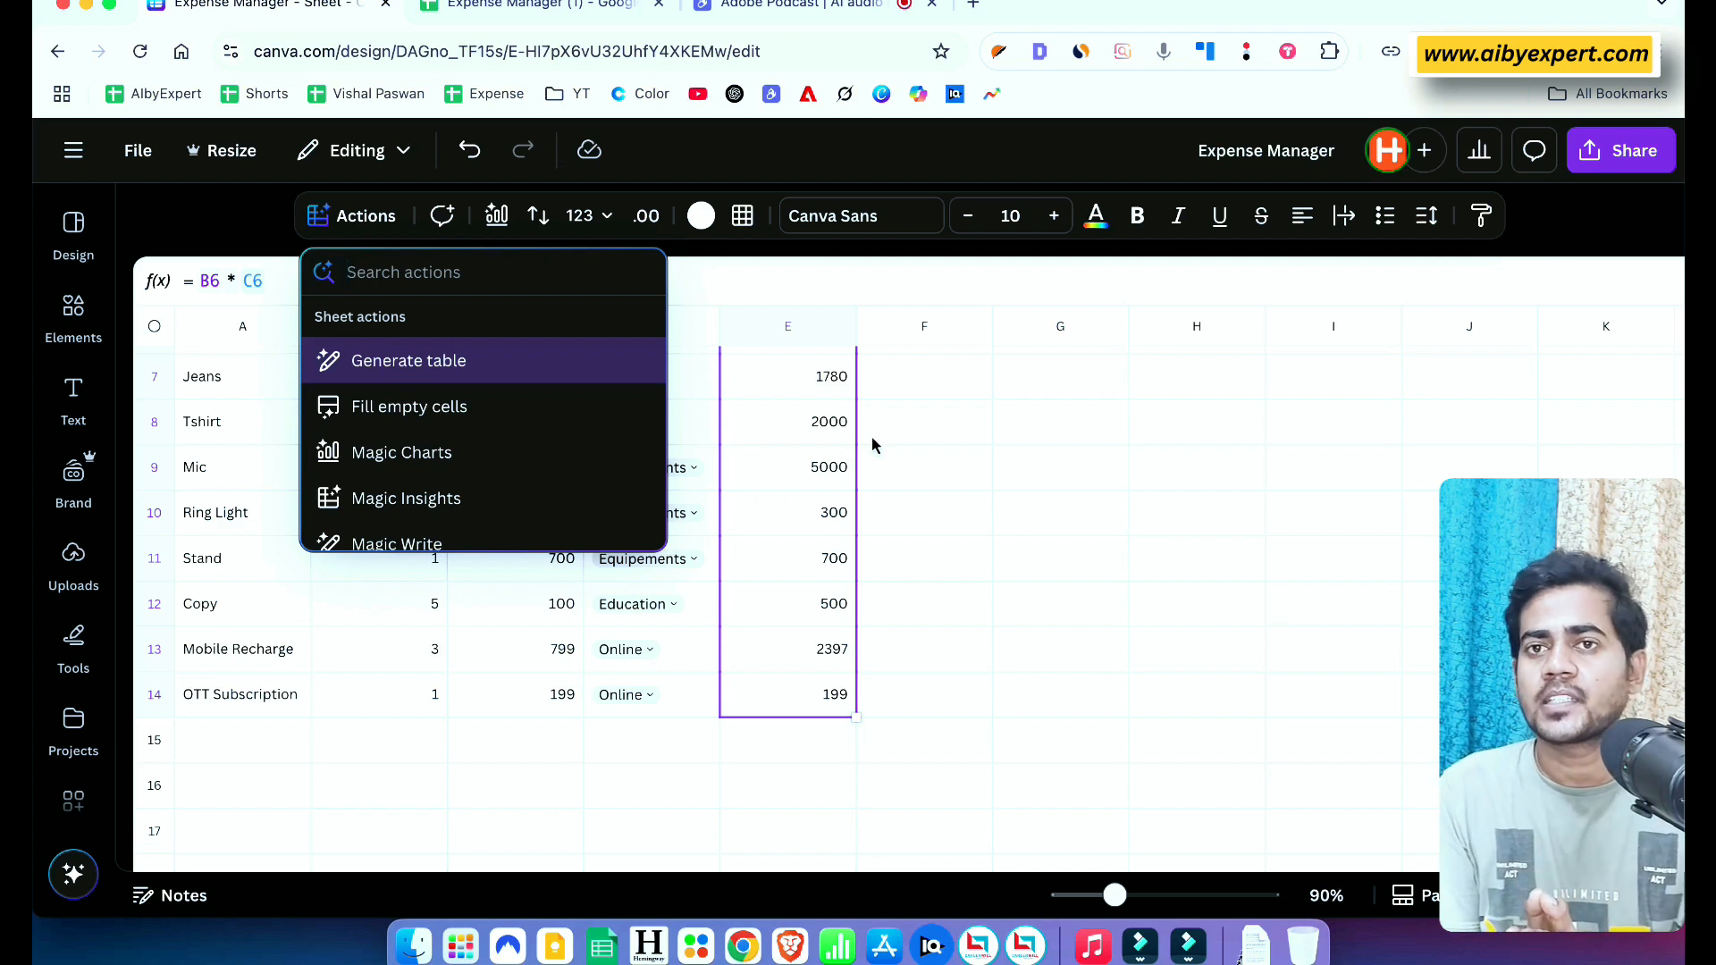
{"action": "left_click", "coordinate": [659, 759]}
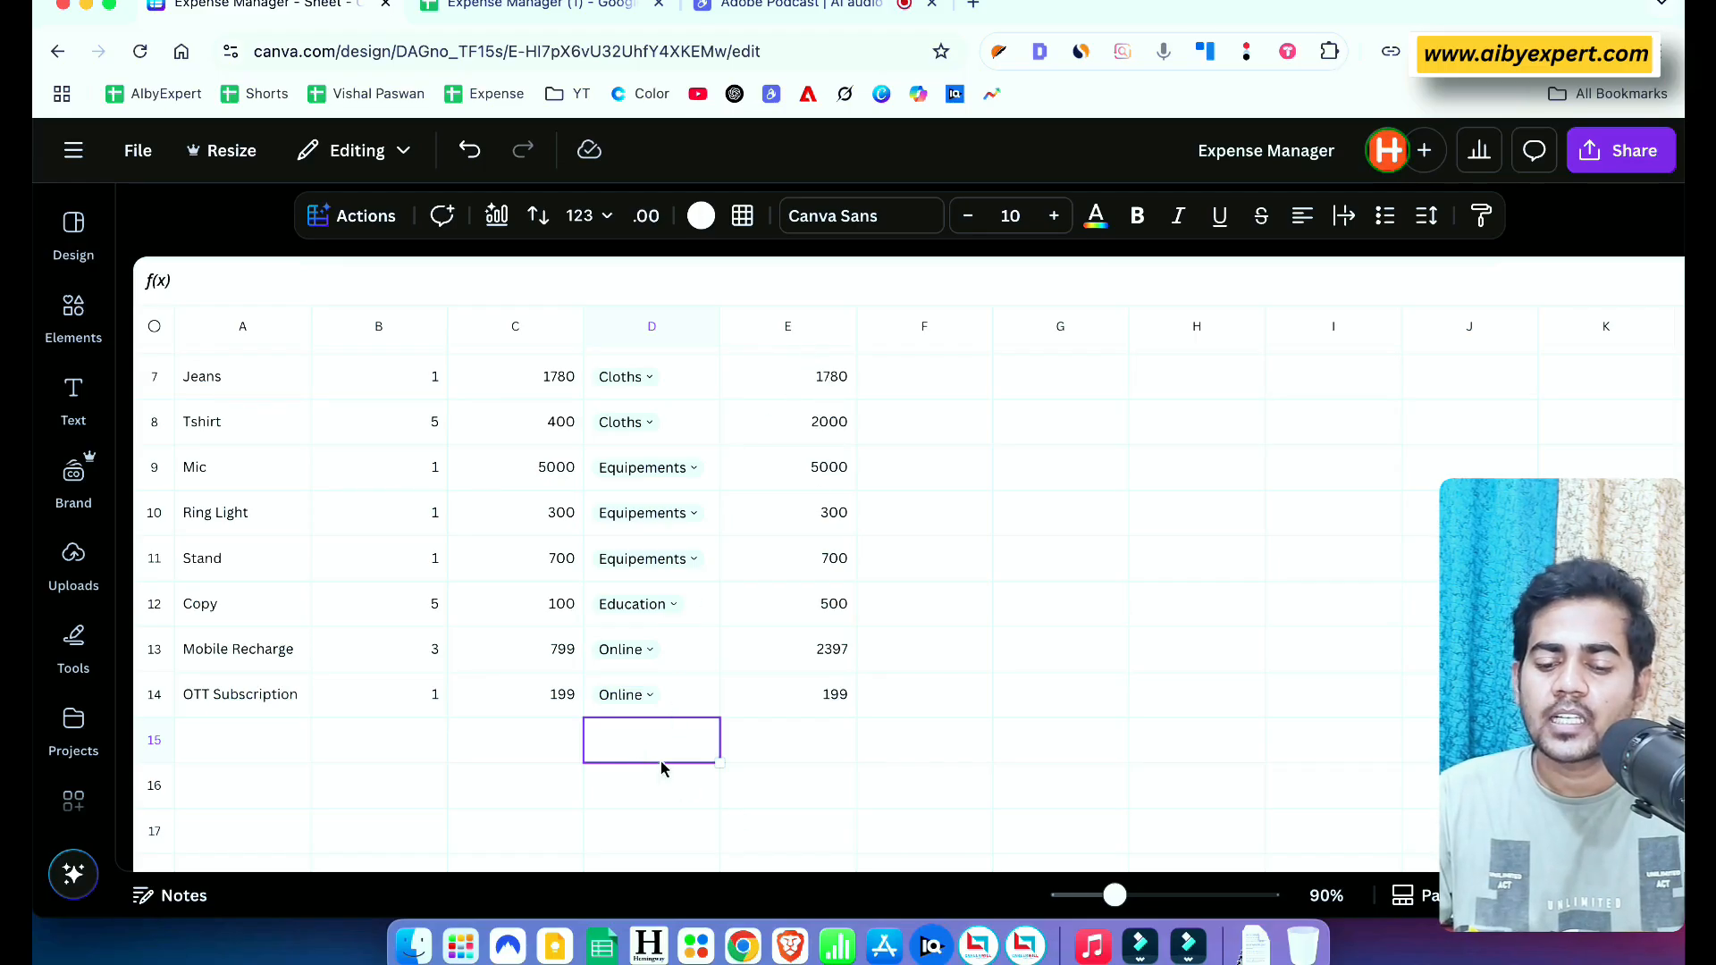
{"action": "double_click", "coordinate": [632, 735]}
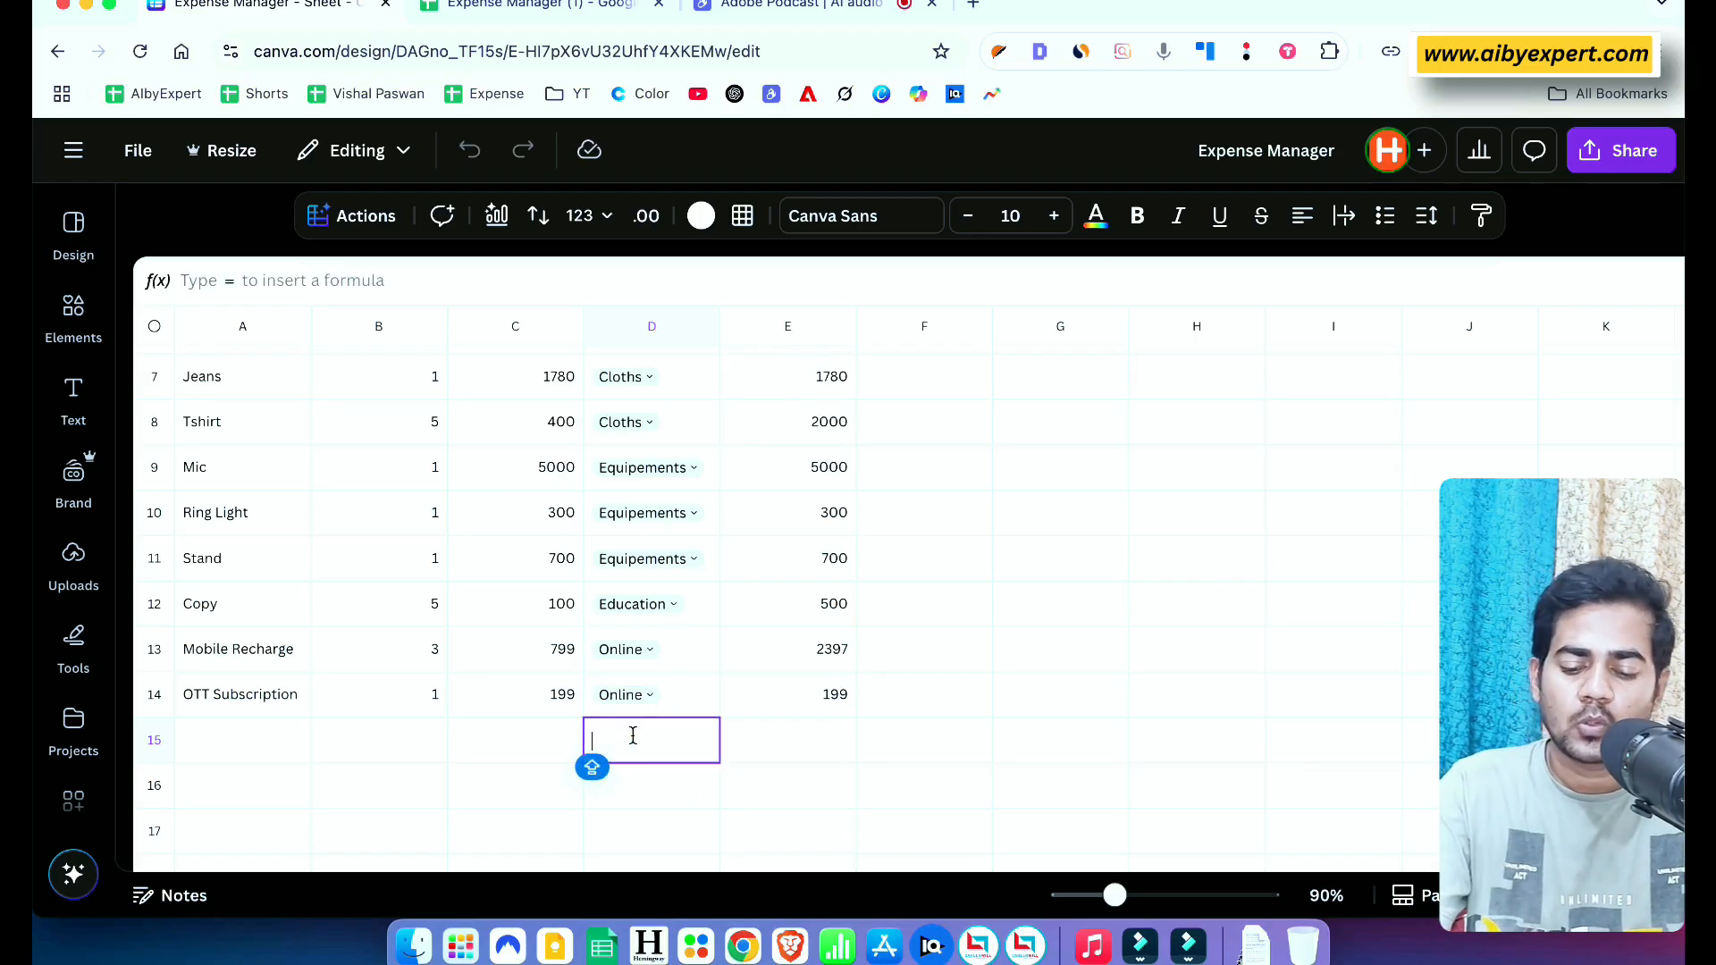
{"action": "type", "text": "Tot"}
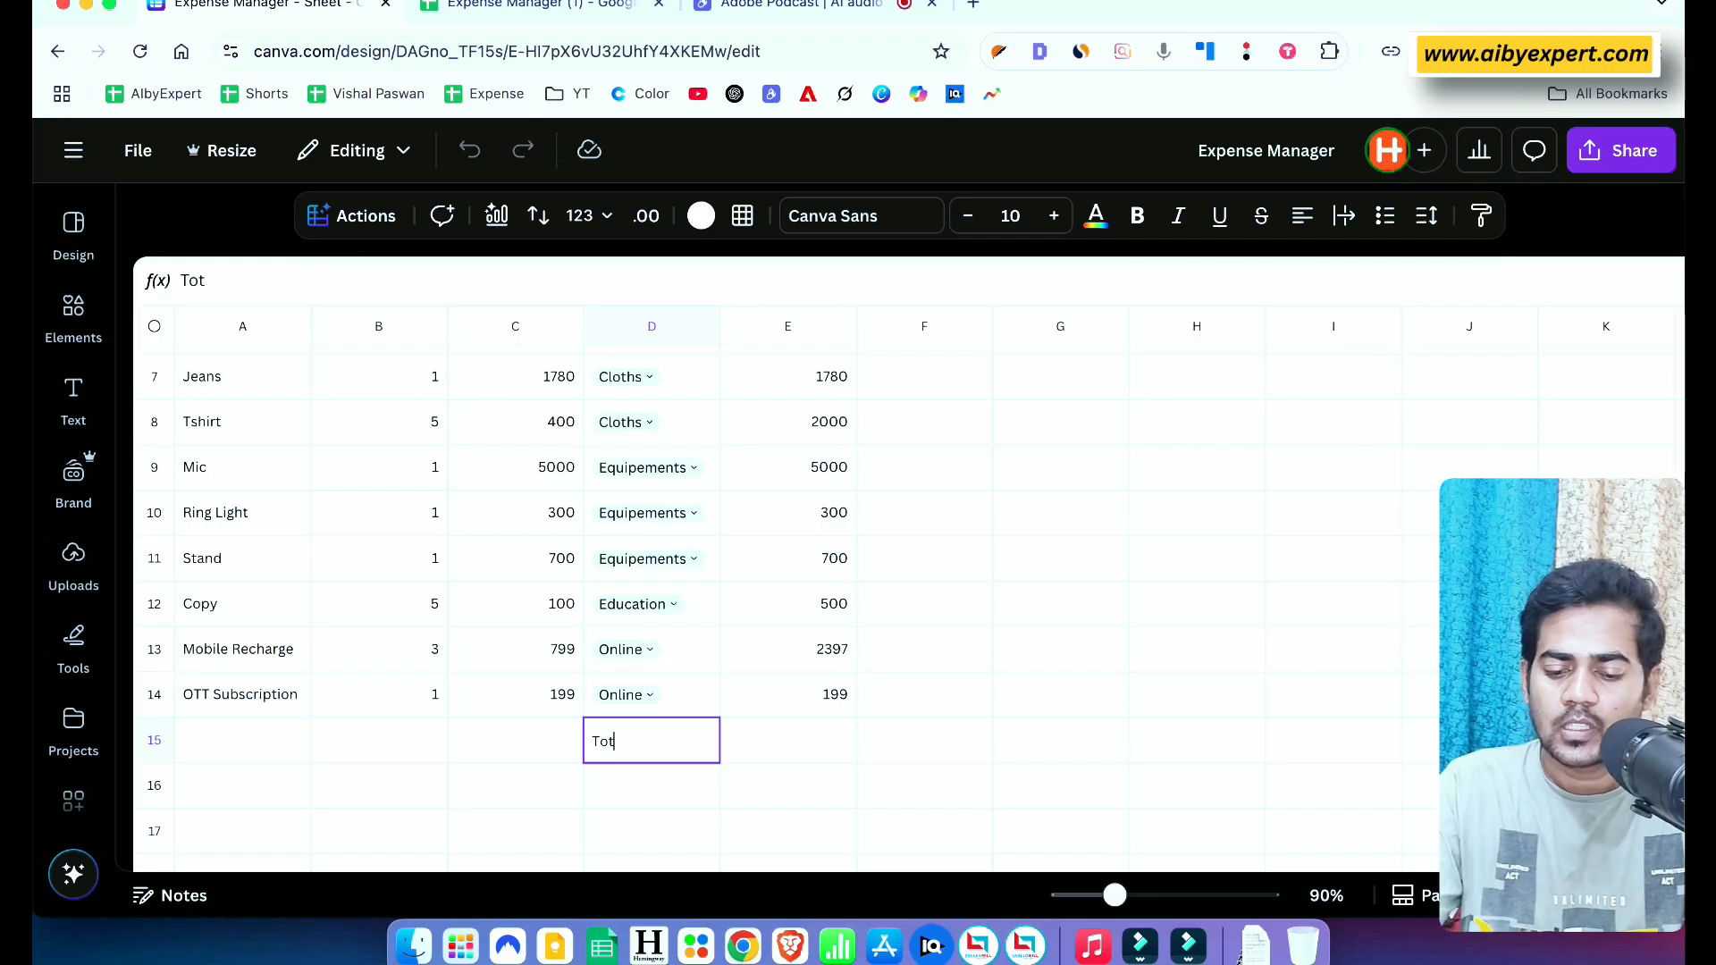
{"action": "type", "text": "al Expense"}
{"action": "key", "text": "Return"}
{"action": "type", "text": "Remaining Amount"}
{"action": "left_click", "coordinate": [685, 742]}
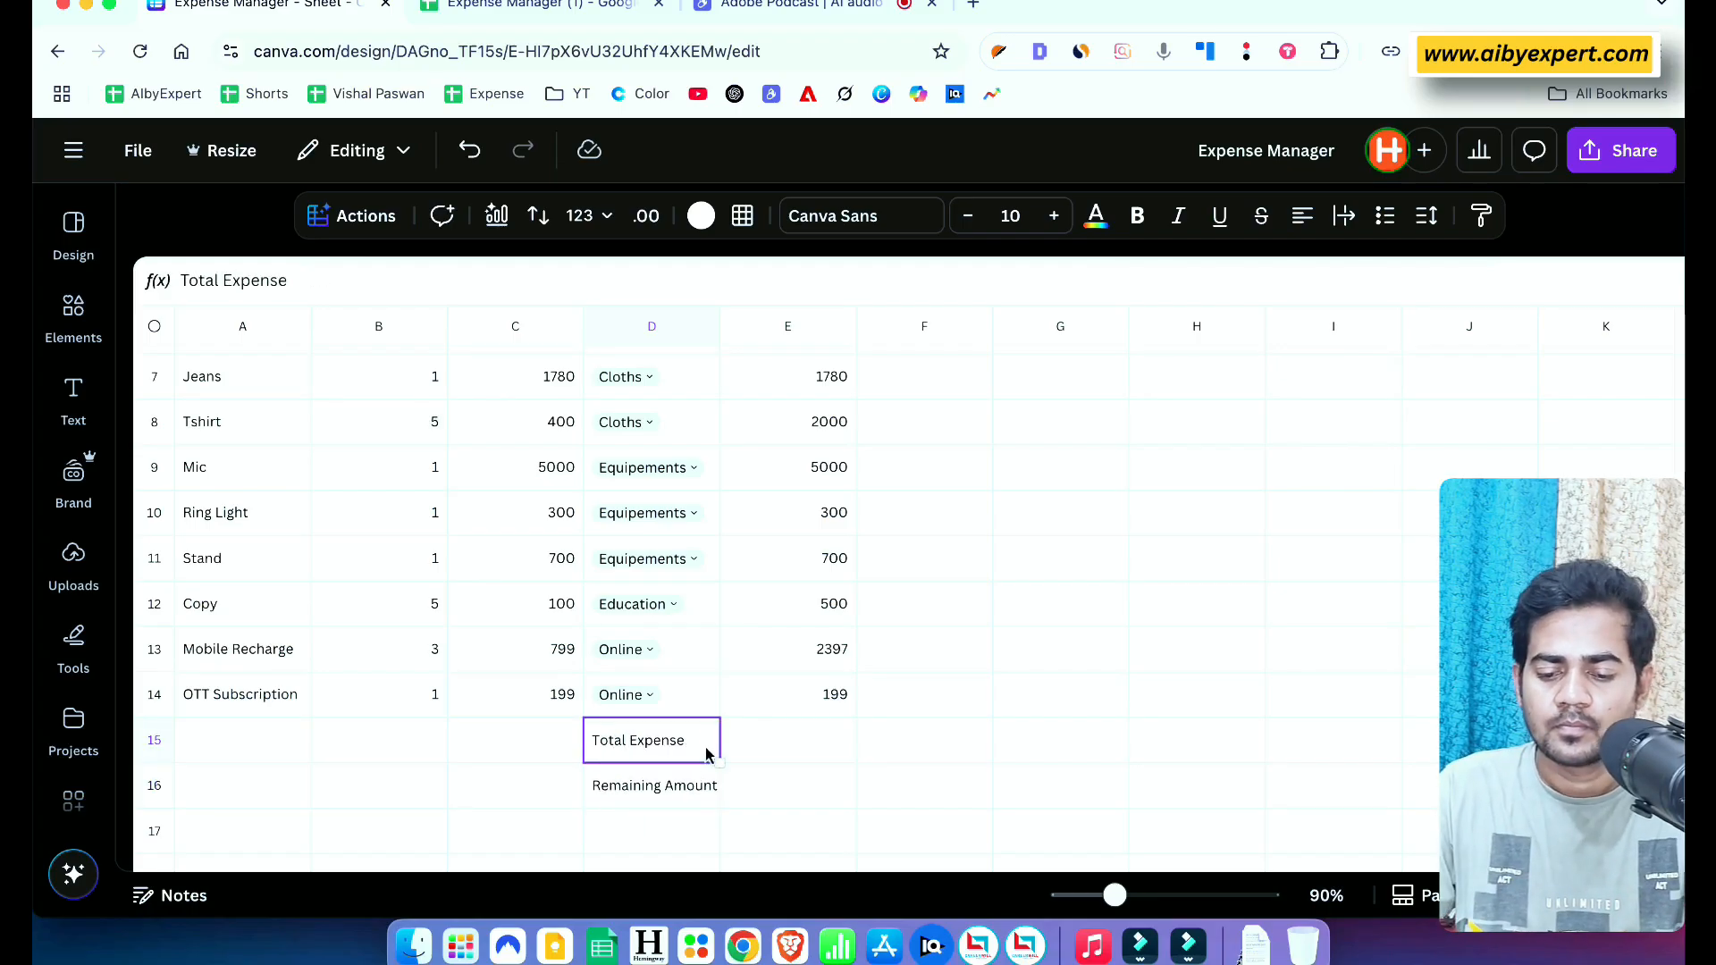
Use Magic Formulas with the prompt "add all E value" to insert =SUM(E6:E14) into Total Expense cell E15
{"action": "scroll", "coordinate": [684, 770], "scroll_direction": "up", "scroll_amount": 1}
{"action": "left_click", "coordinate": [778, 781]}
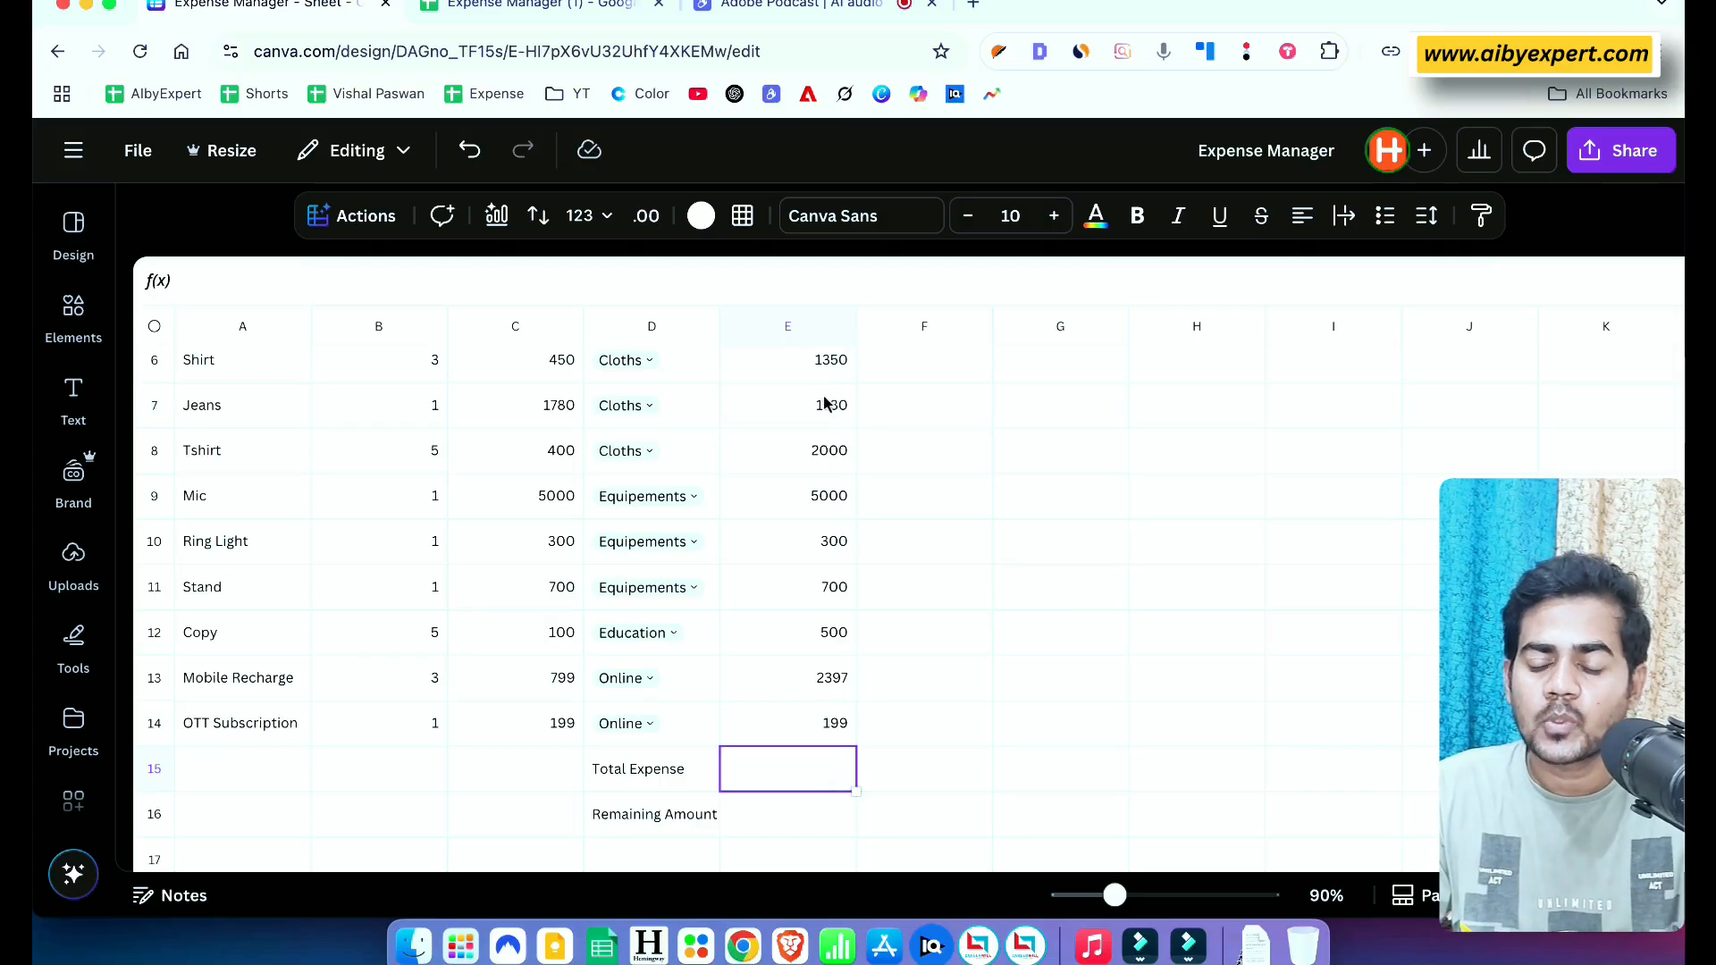
{"action": "left_click", "coordinate": [818, 677]}
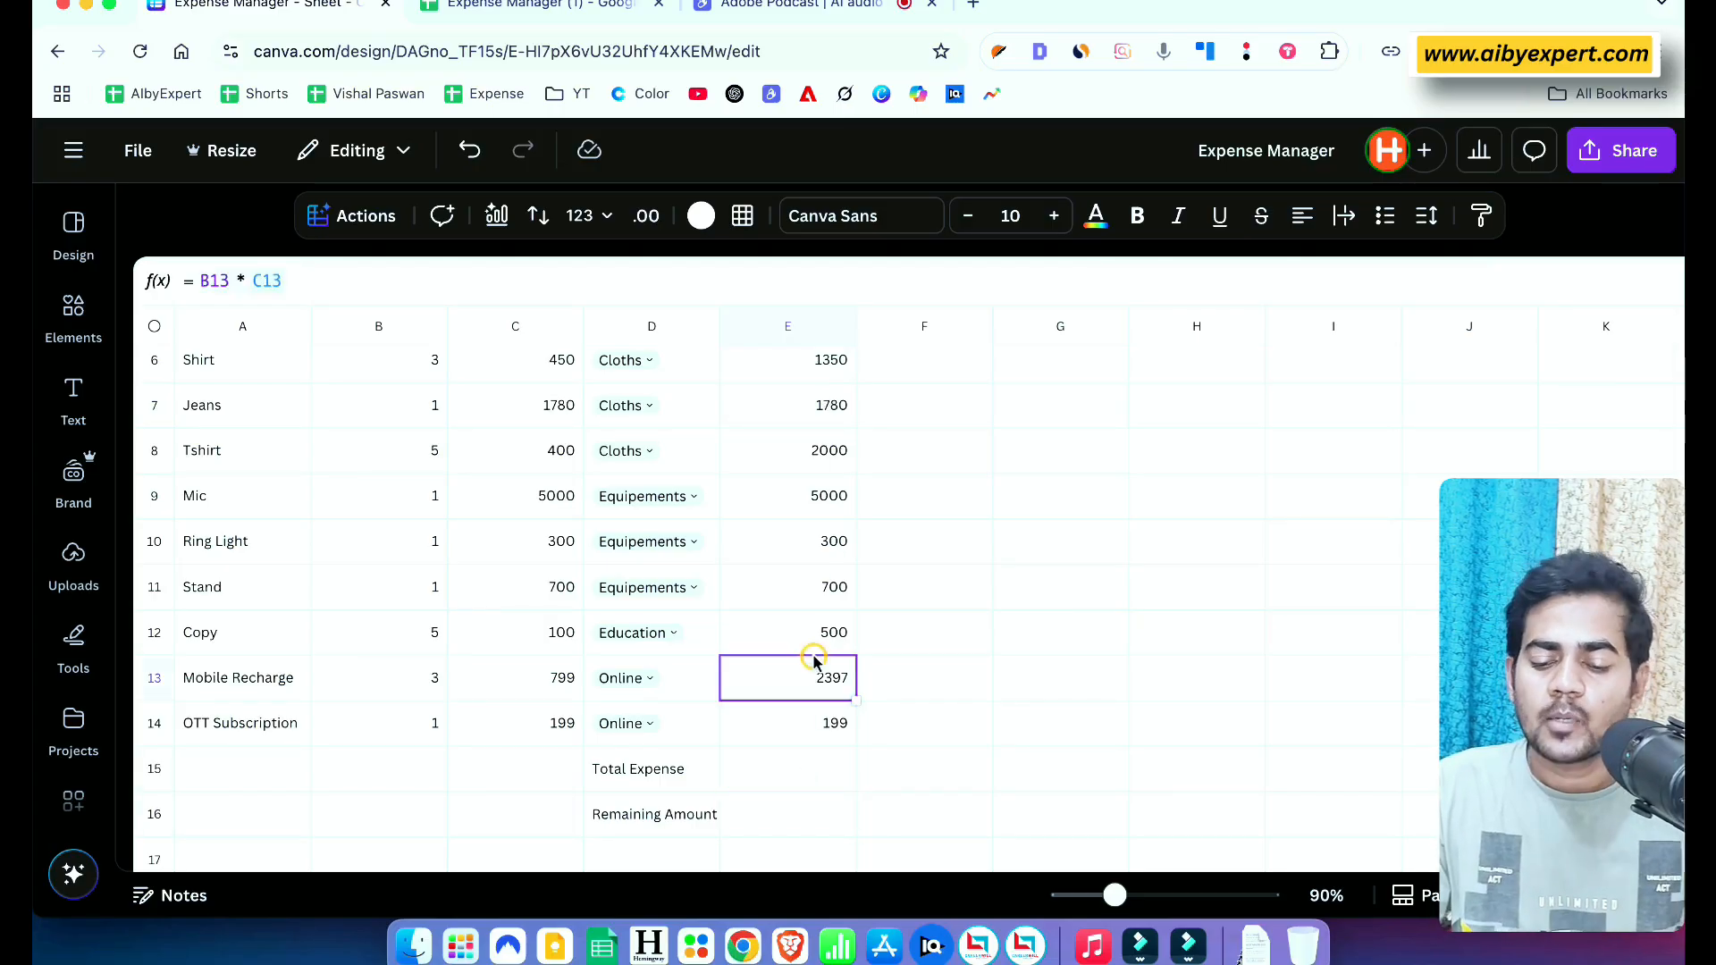
{"action": "left_click", "coordinate": [824, 769]}
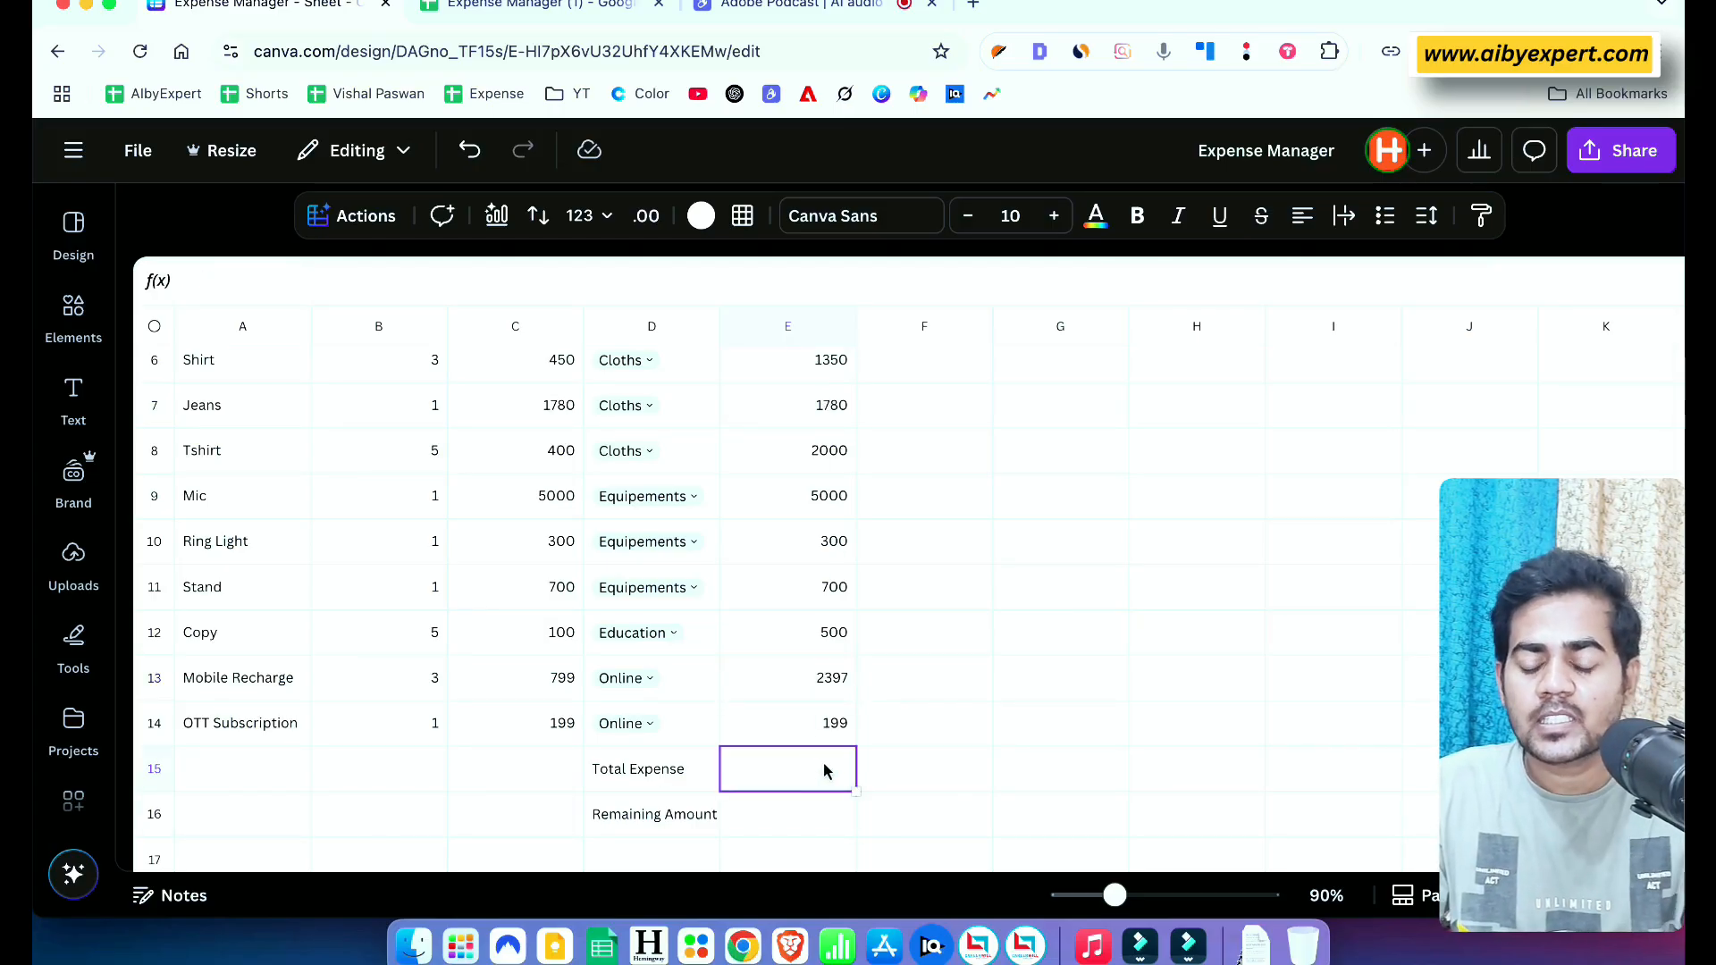
{"action": "left_click", "coordinate": [362, 216]}
{"action": "scroll", "coordinate": [498, 402], "scroll_direction": "down", "scroll_amount": 5}
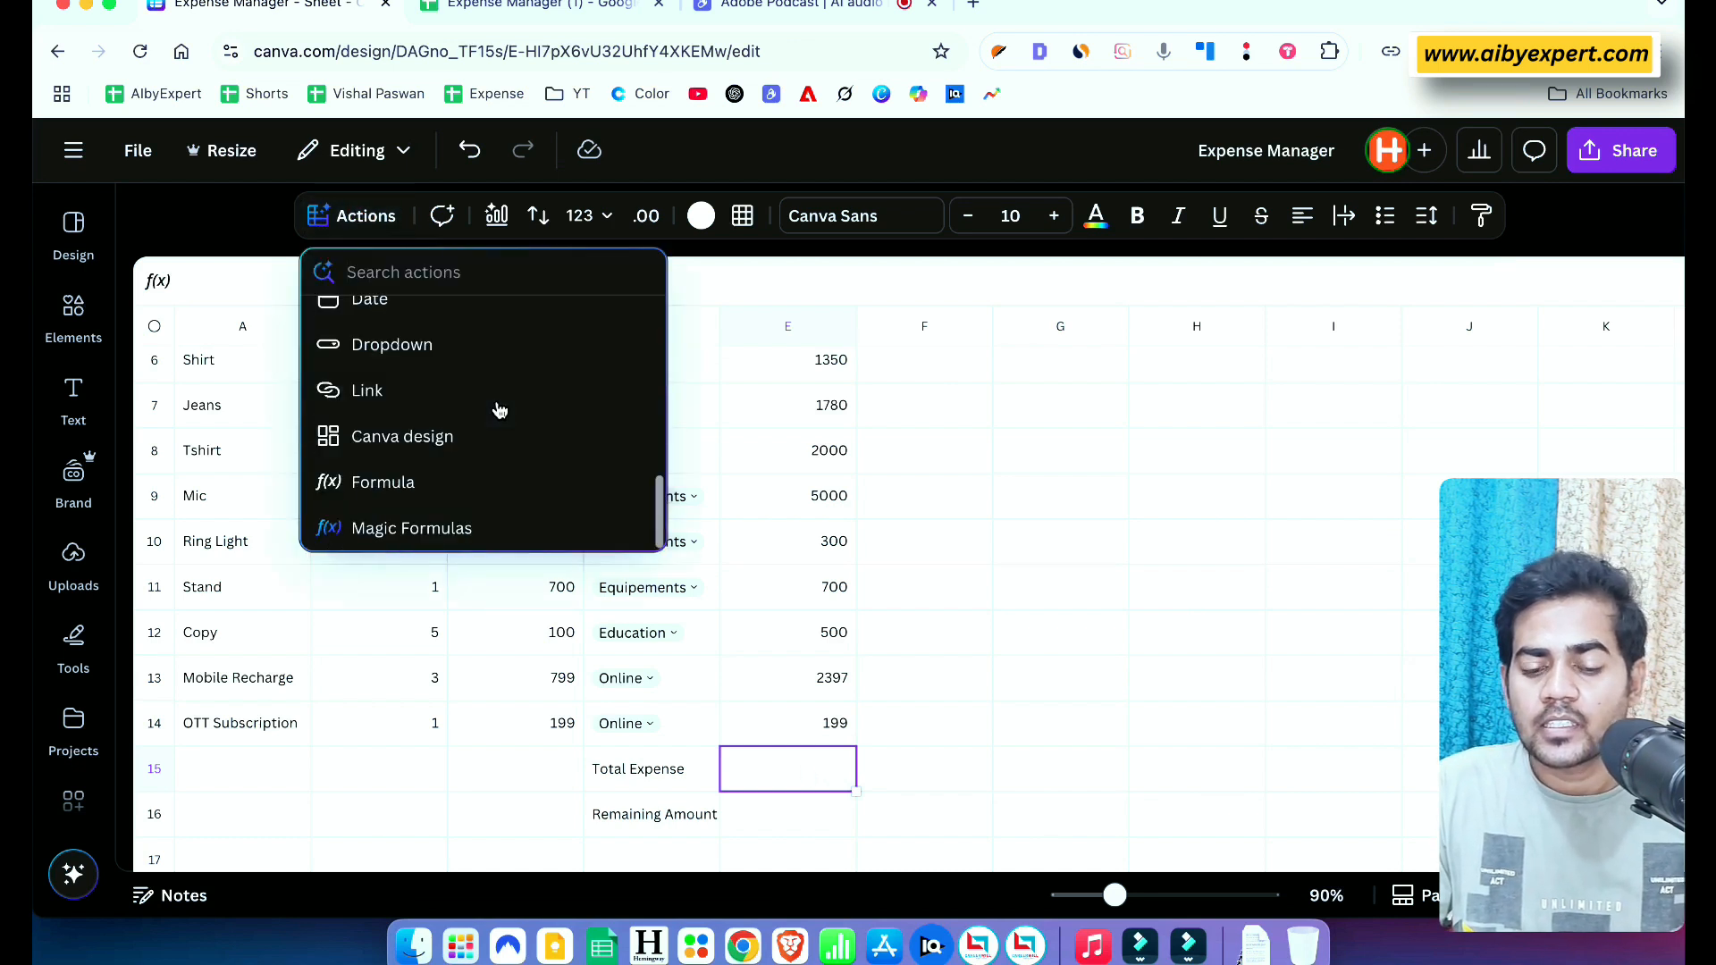
{"action": "left_click", "coordinate": [461, 528]}
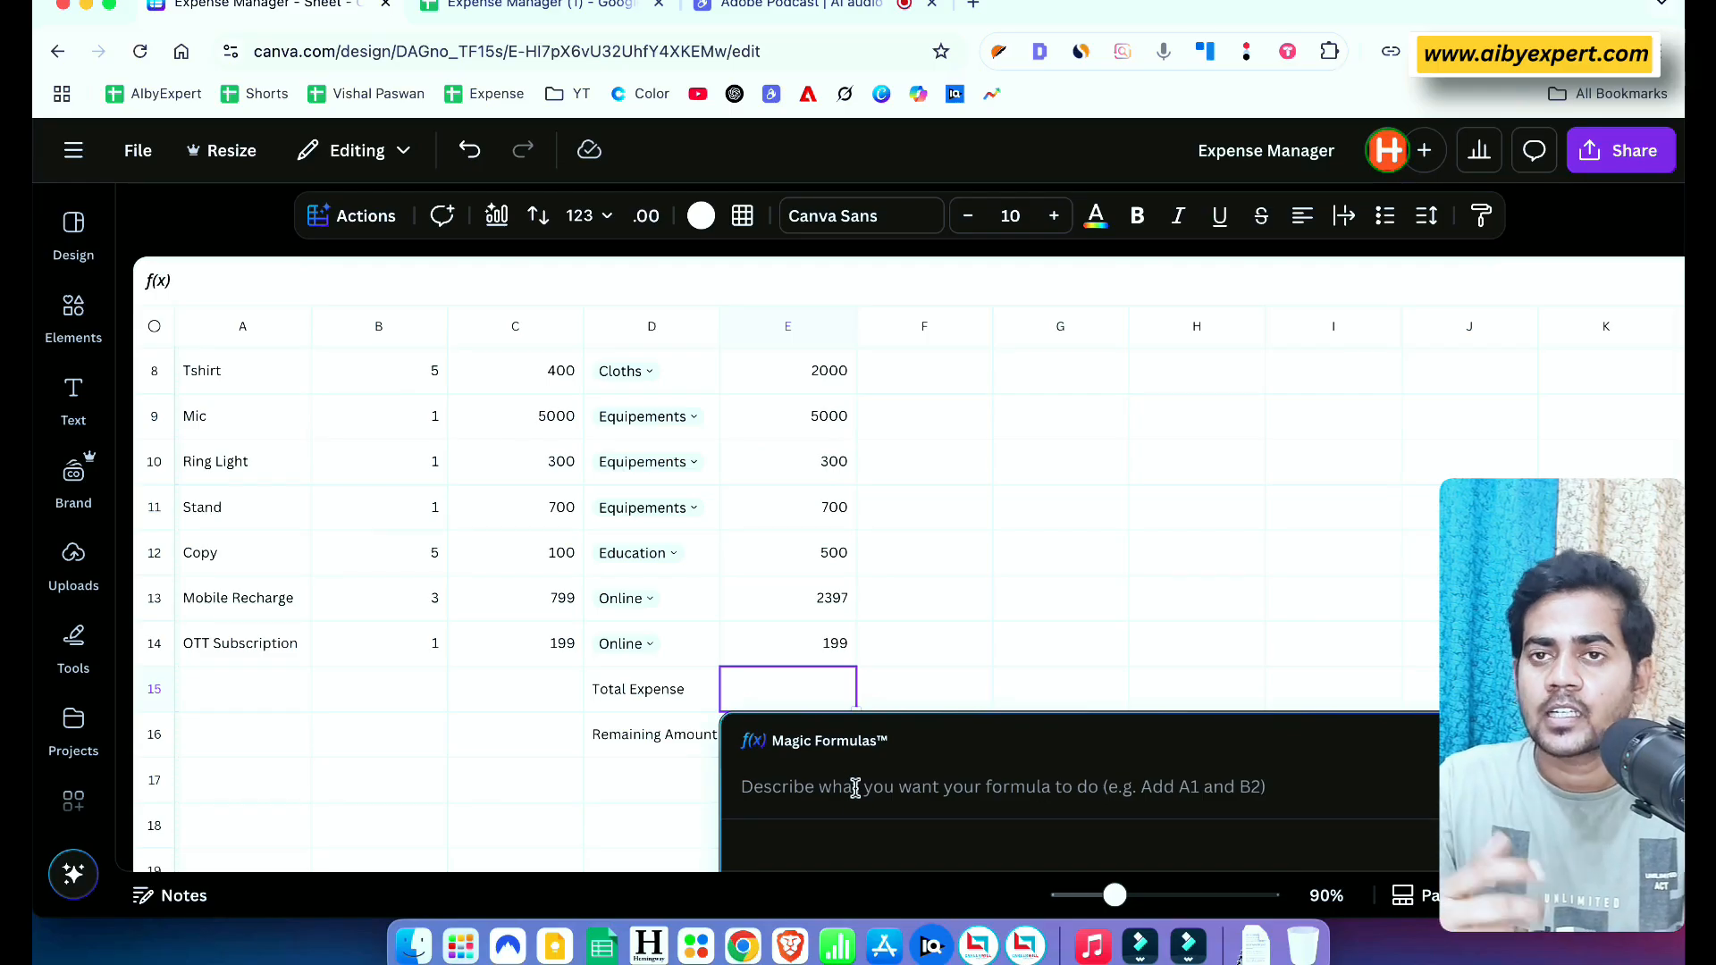
{"action": "type", "text": "add "}
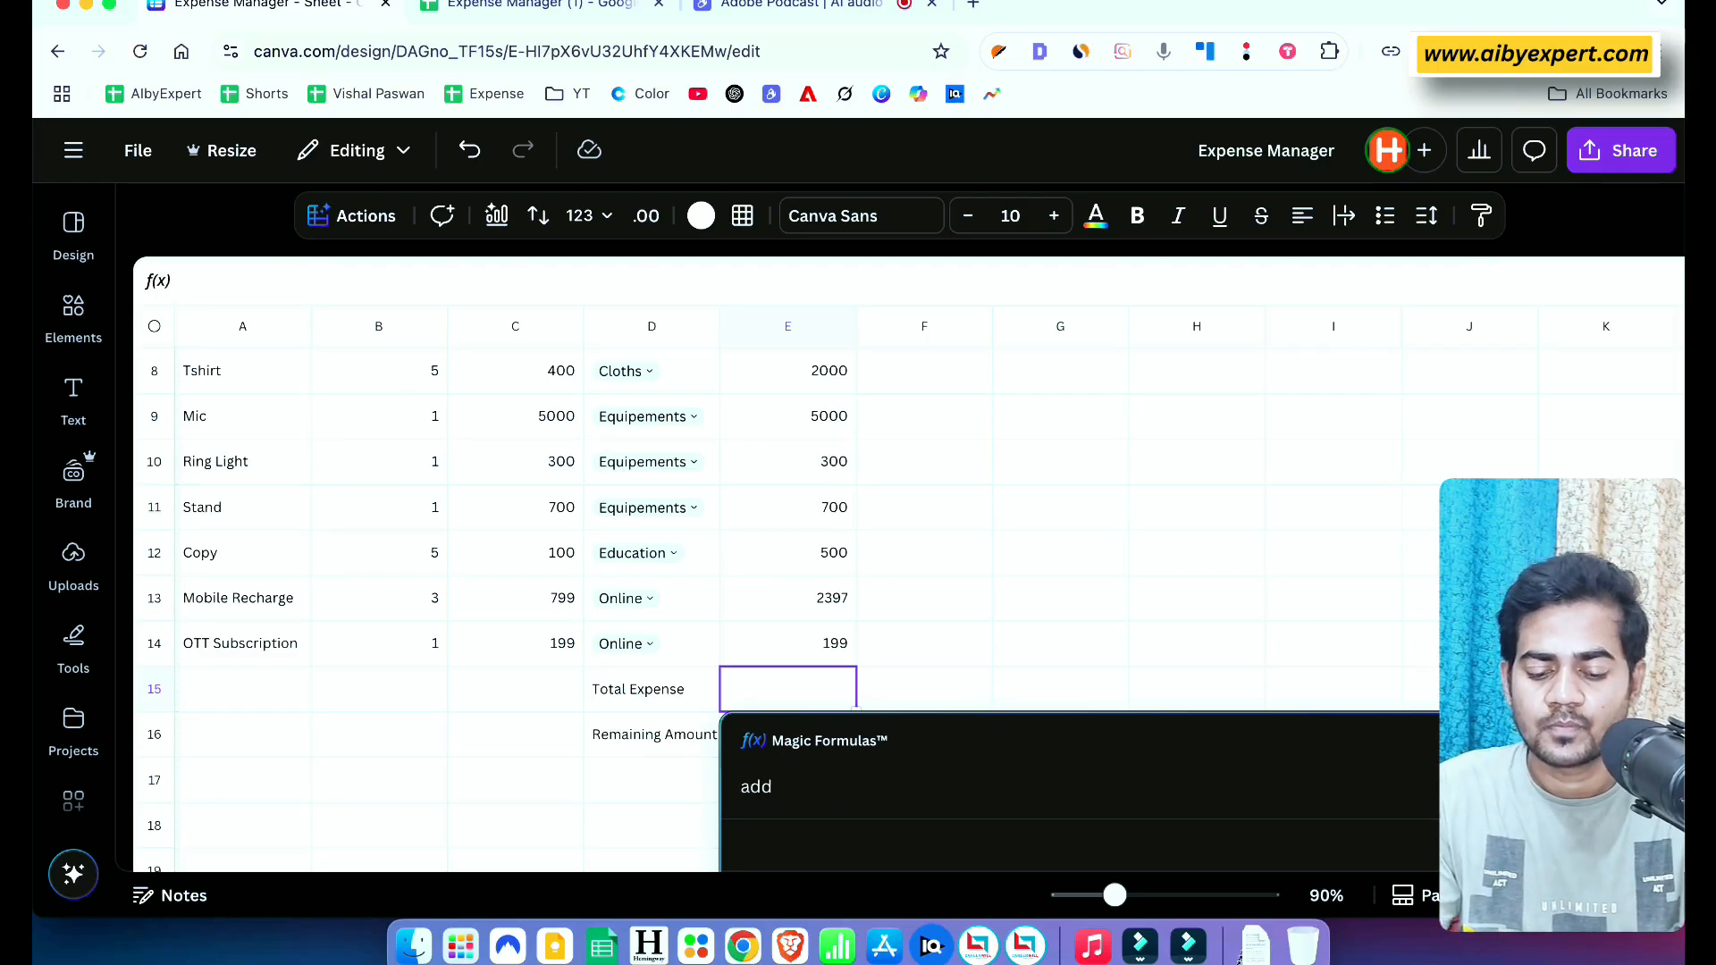
{"action": "type", "text": "e va"}
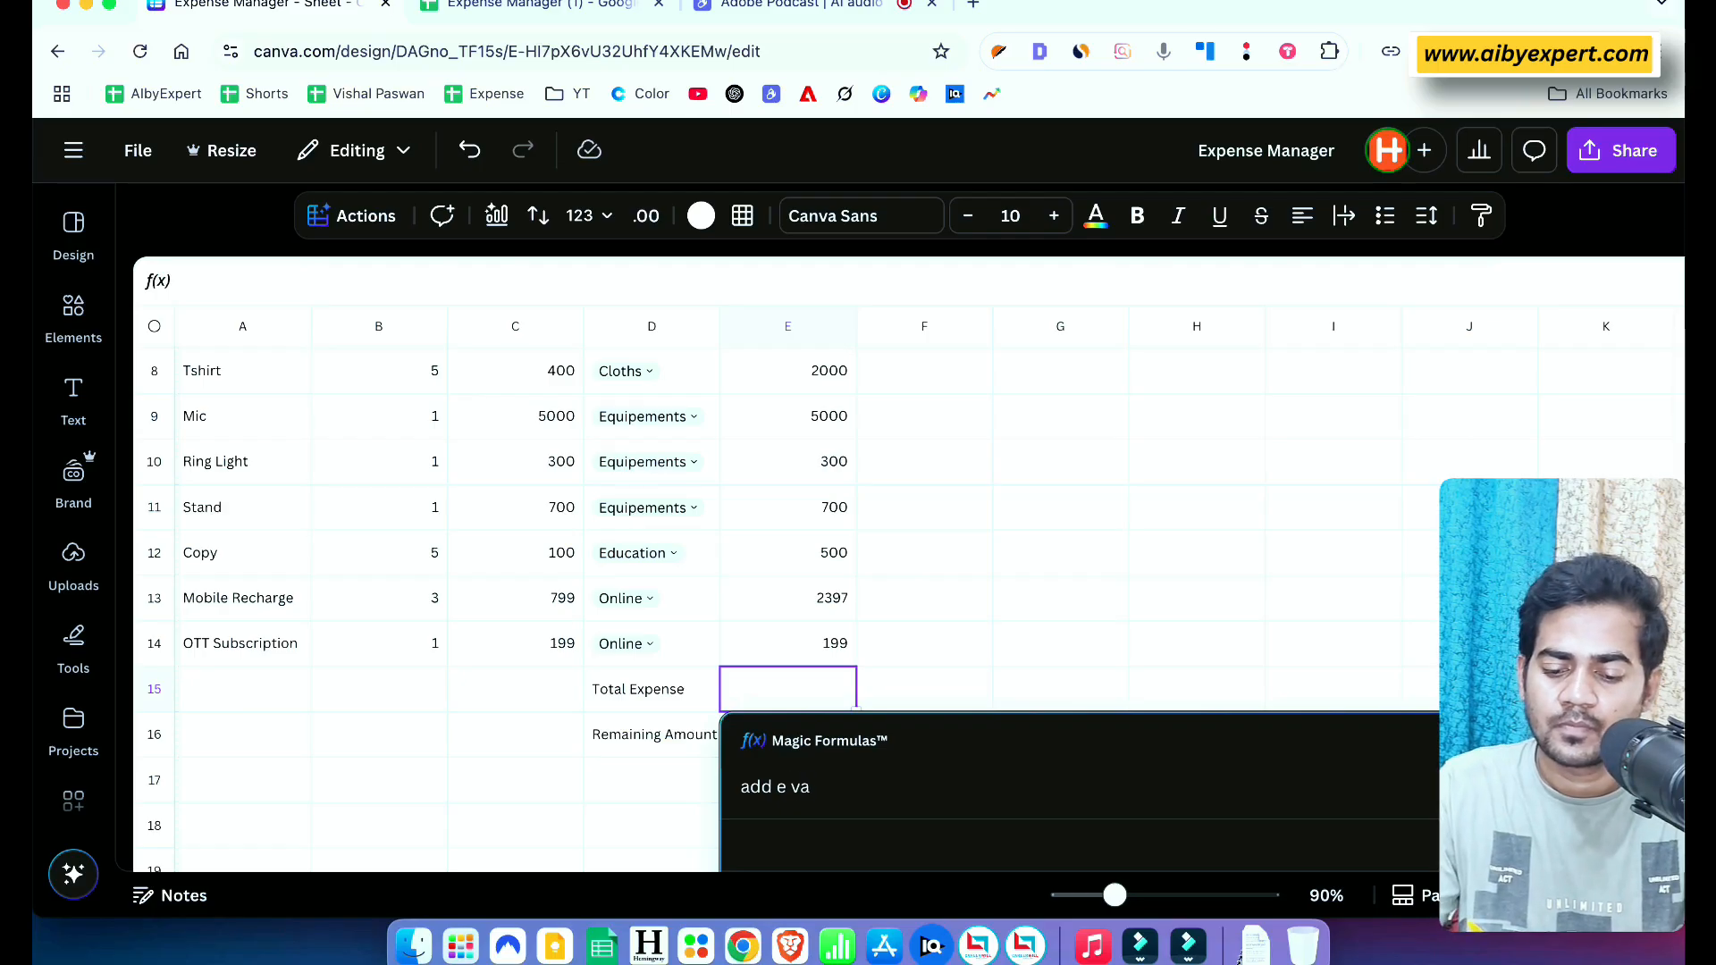
{"action": "key", "text": "BackSpace"}
{"action": "key", "text": "BackSpace"}
{"action": "key", "text": "BackSpace"}
{"action": "key", "text": "BackSpace"}
{"action": "type", "text": "all "}
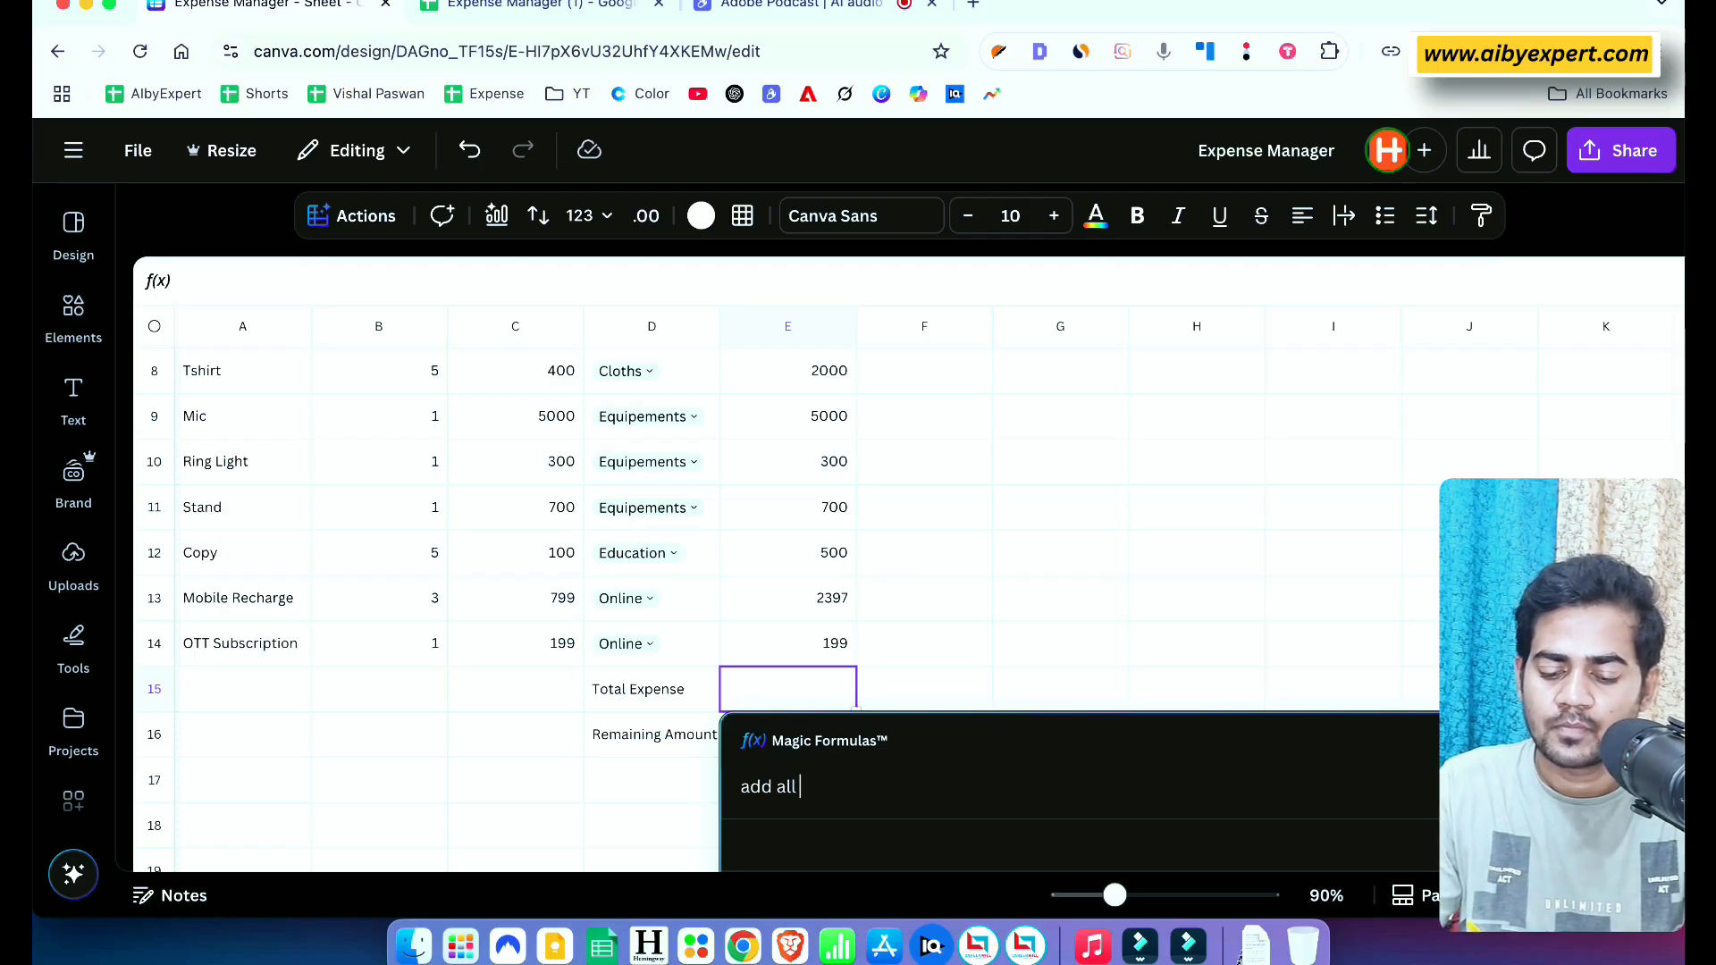
{"action": "type", "text": "E v"}
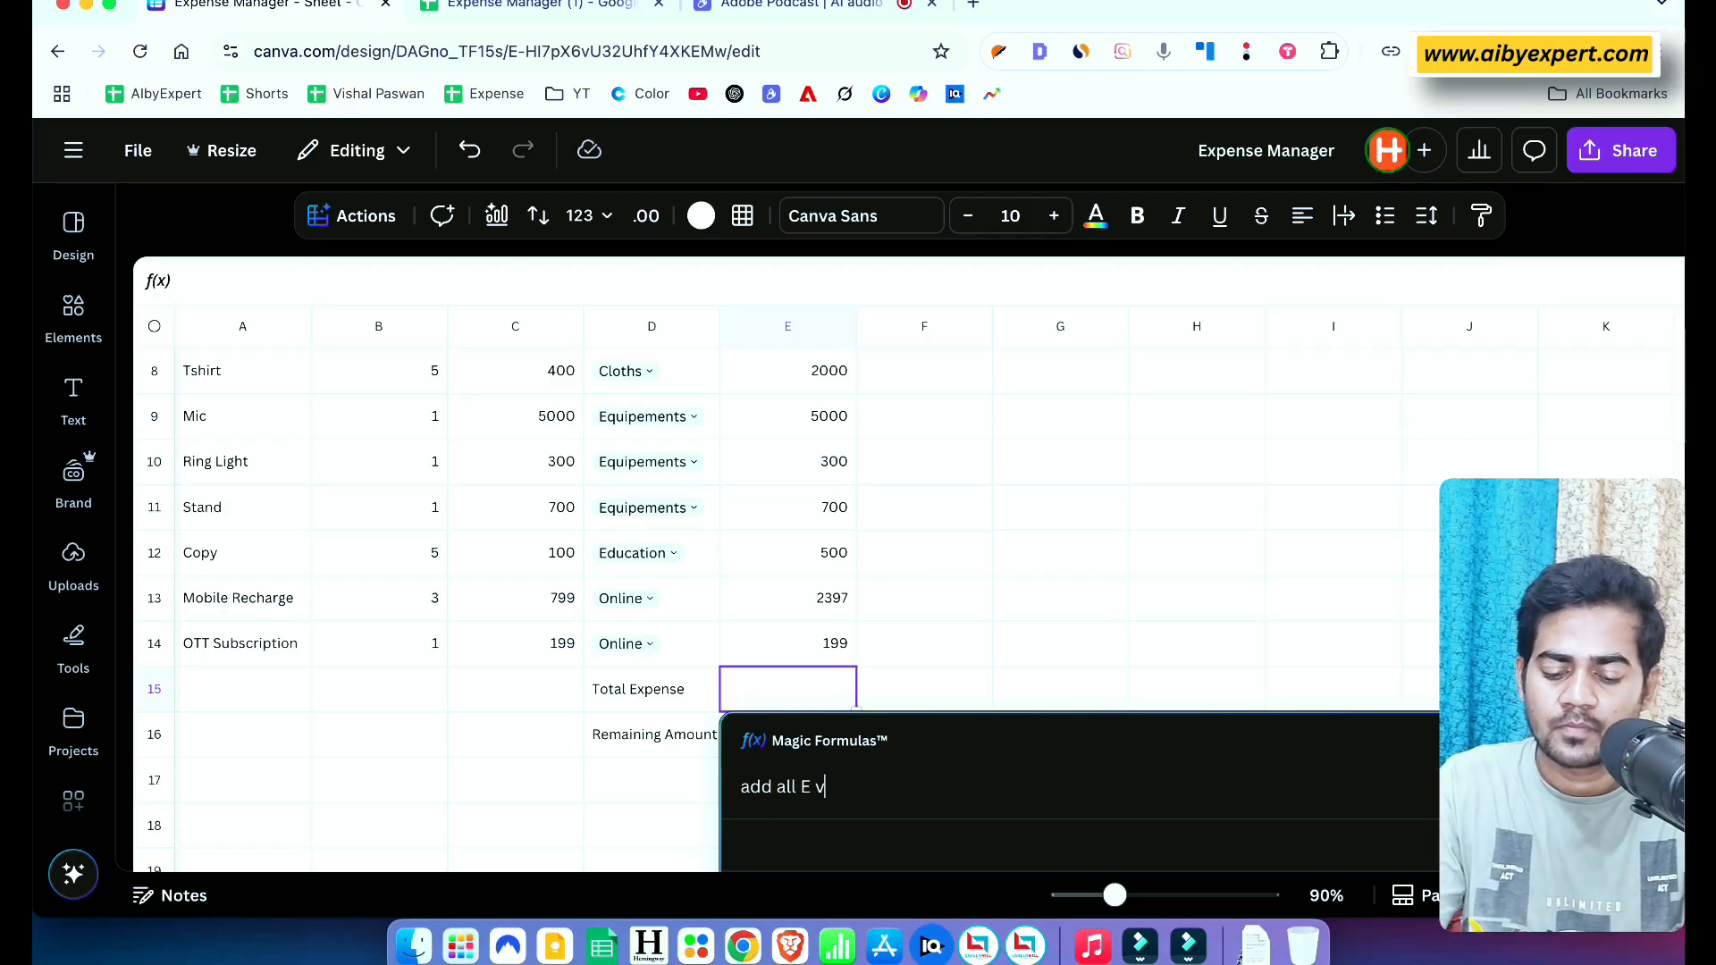
{"action": "type", "text": "alu"}
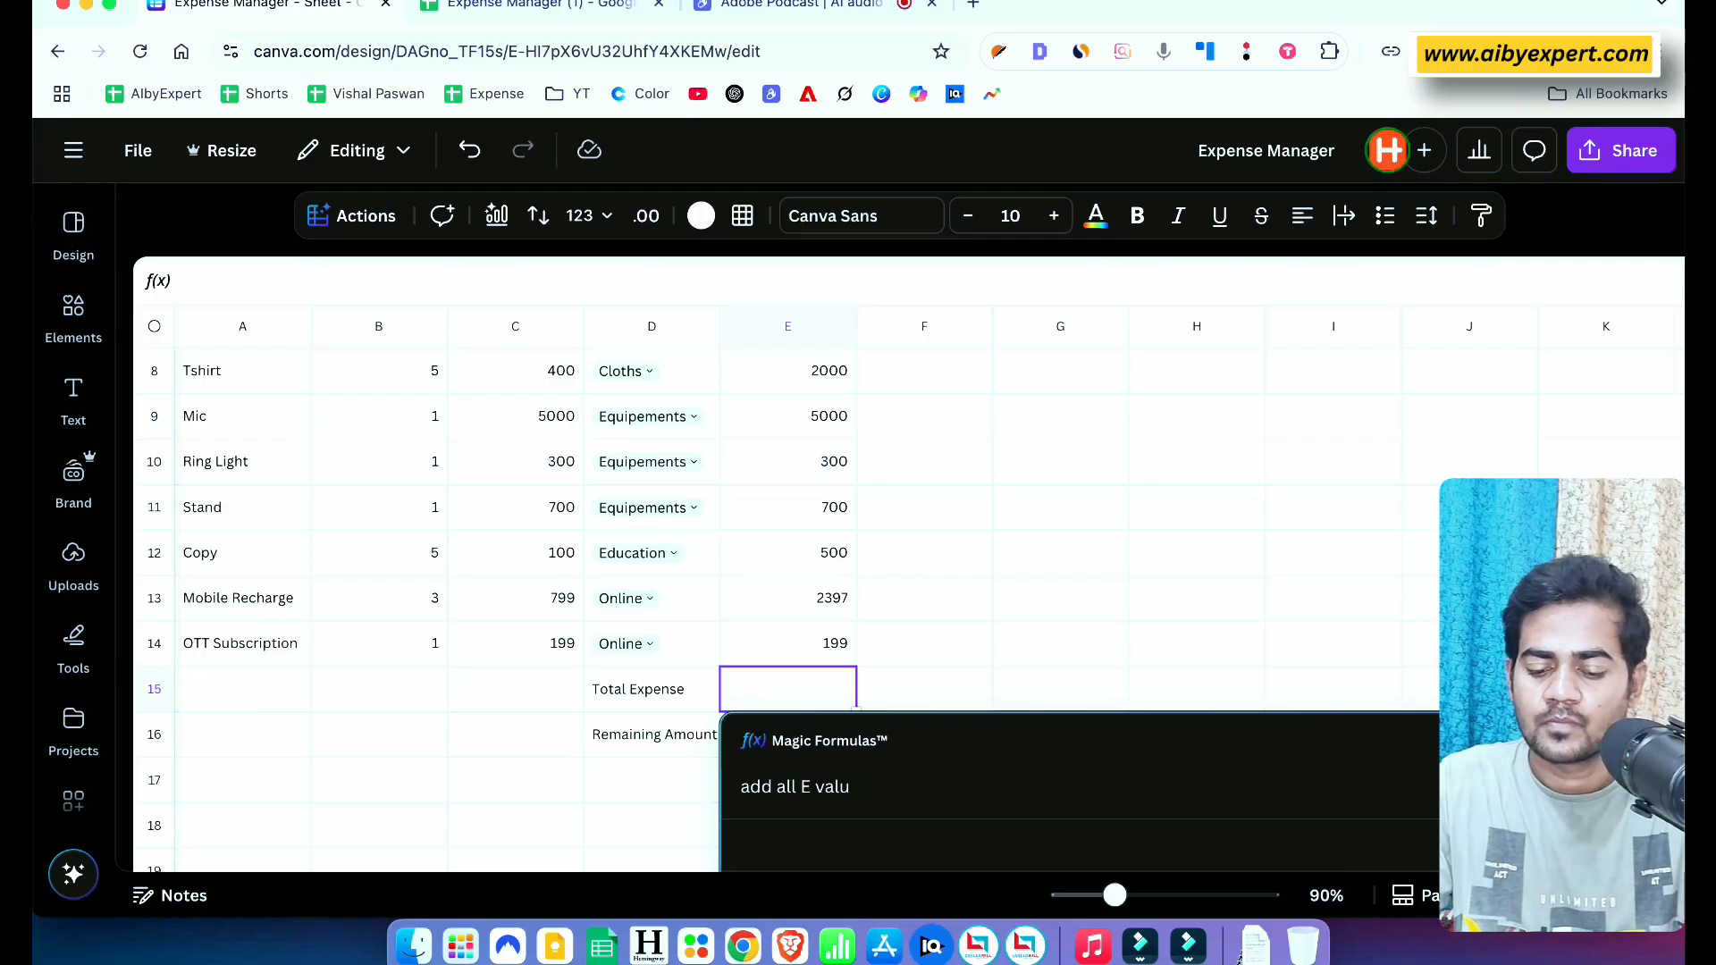
{"action": "type", "text": "e"}
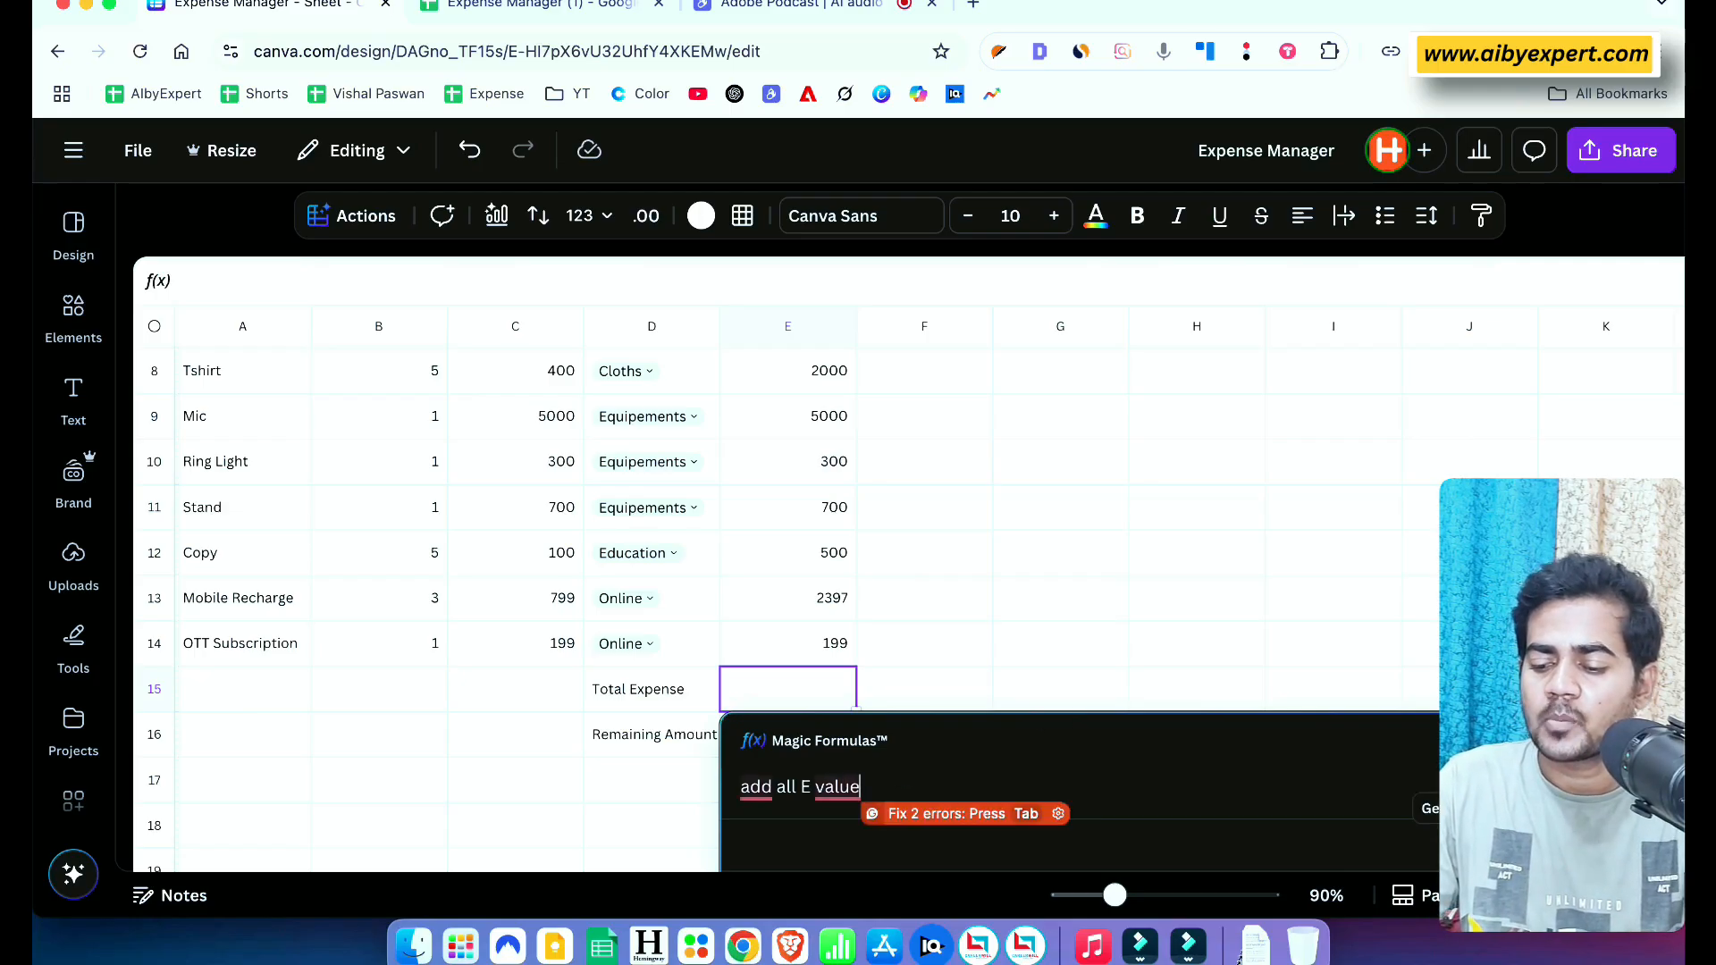
{"action": "key", "text": "Return"}
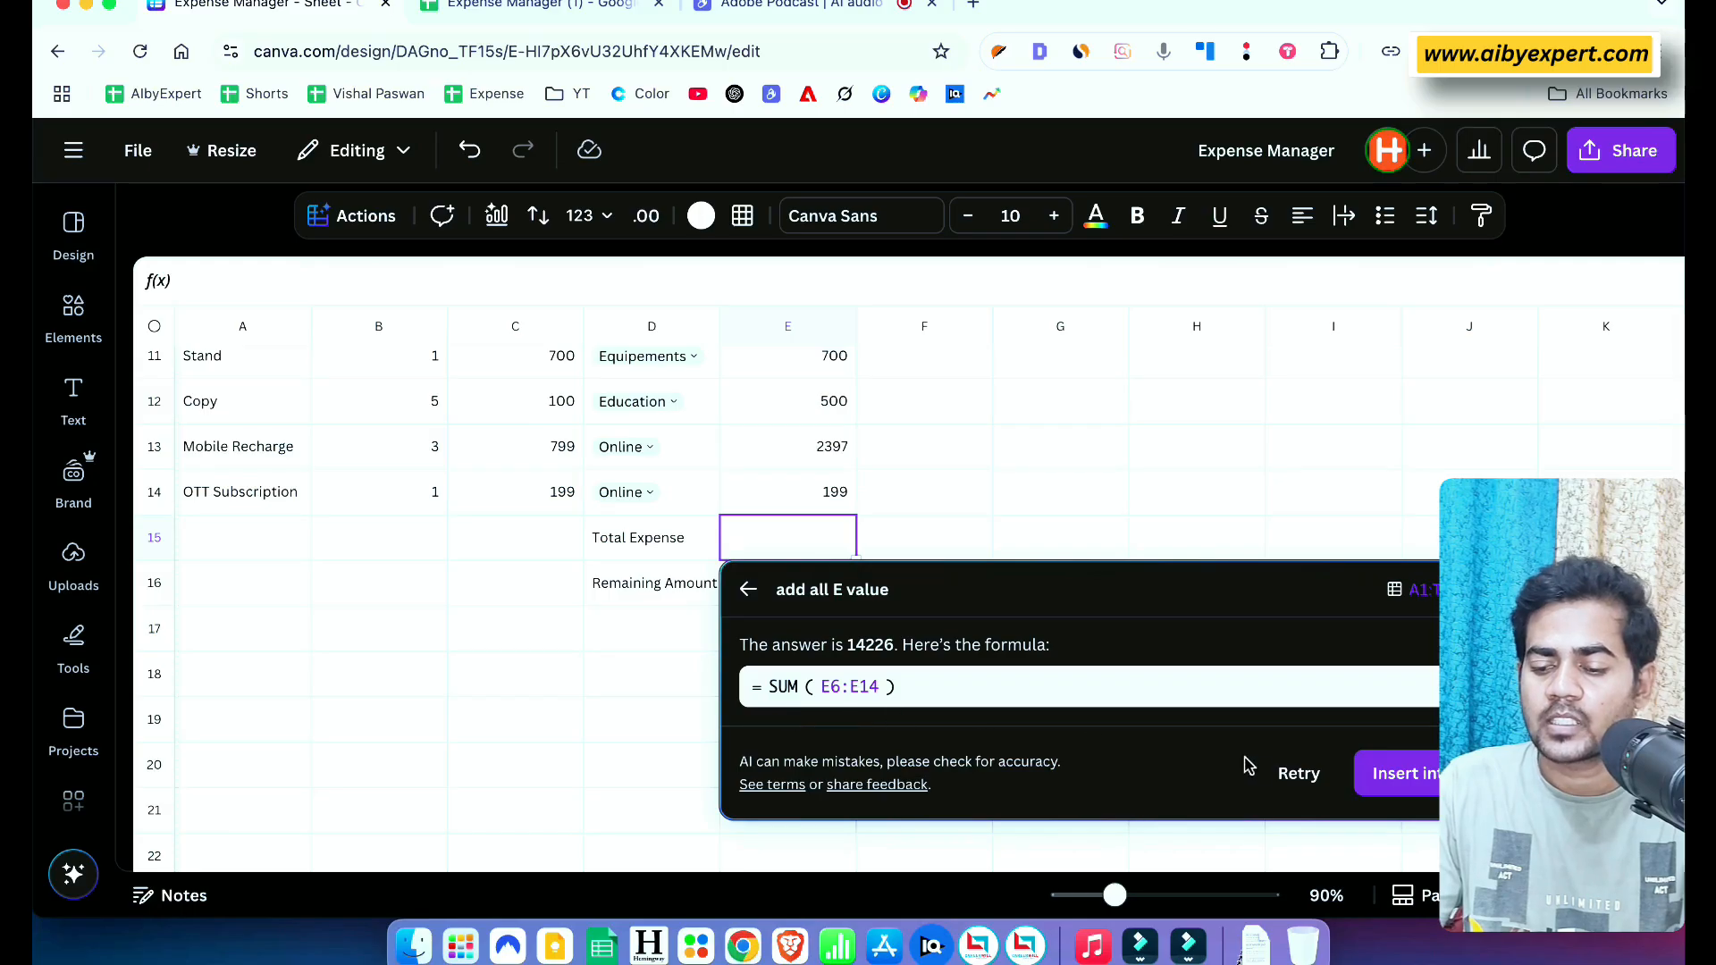
{"action": "left_click", "coordinate": [1399, 773]}
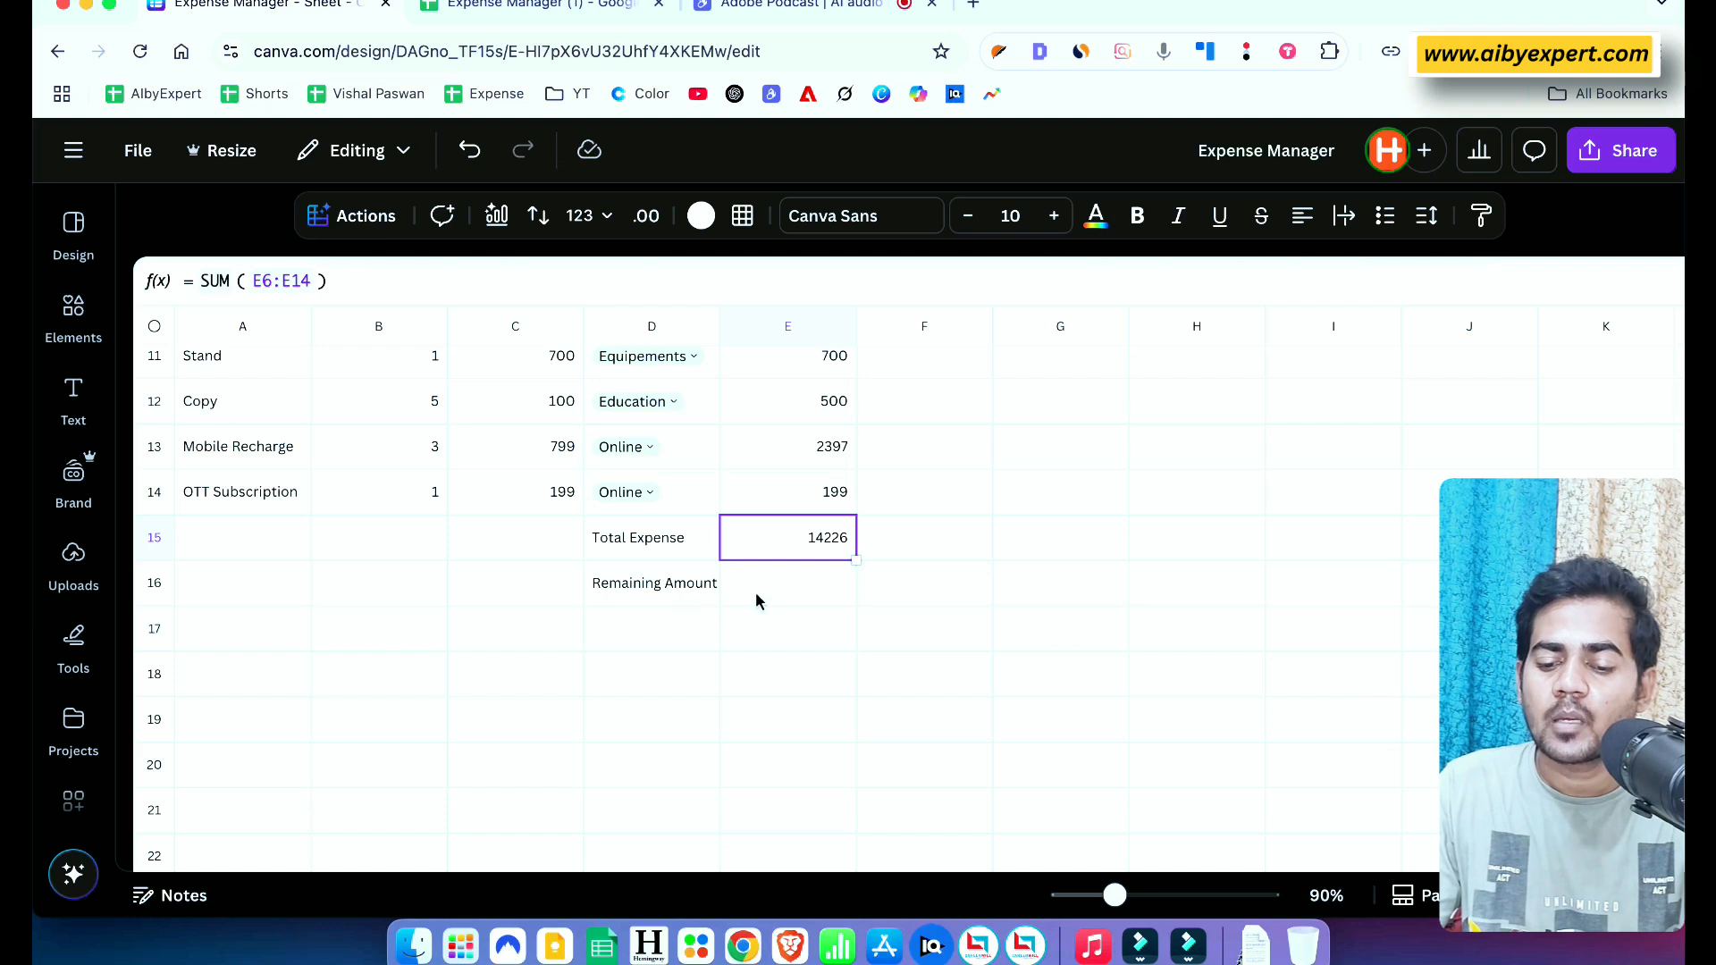
Change the My Money amount in the merged cell C2 to 20000
{"action": "scroll", "coordinate": [755, 592], "scroll_direction": "up", "scroll_amount": 2}
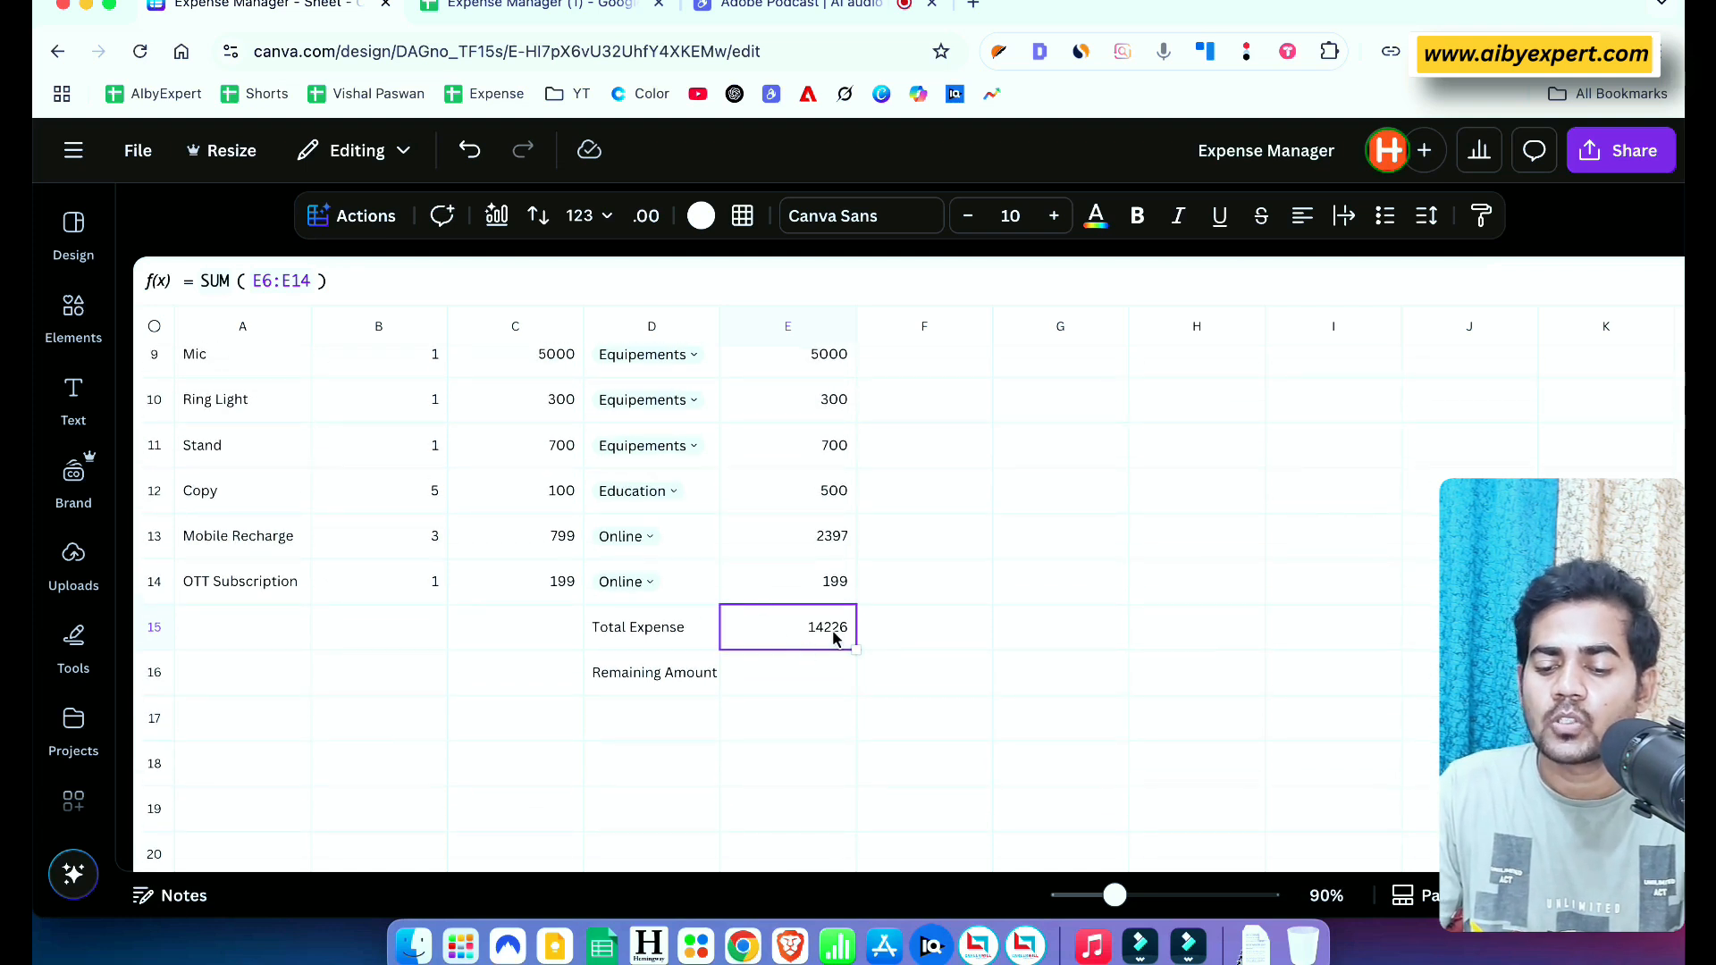
{"action": "scroll", "coordinate": [623, 463], "scroll_direction": "up", "scroll_amount": 5}
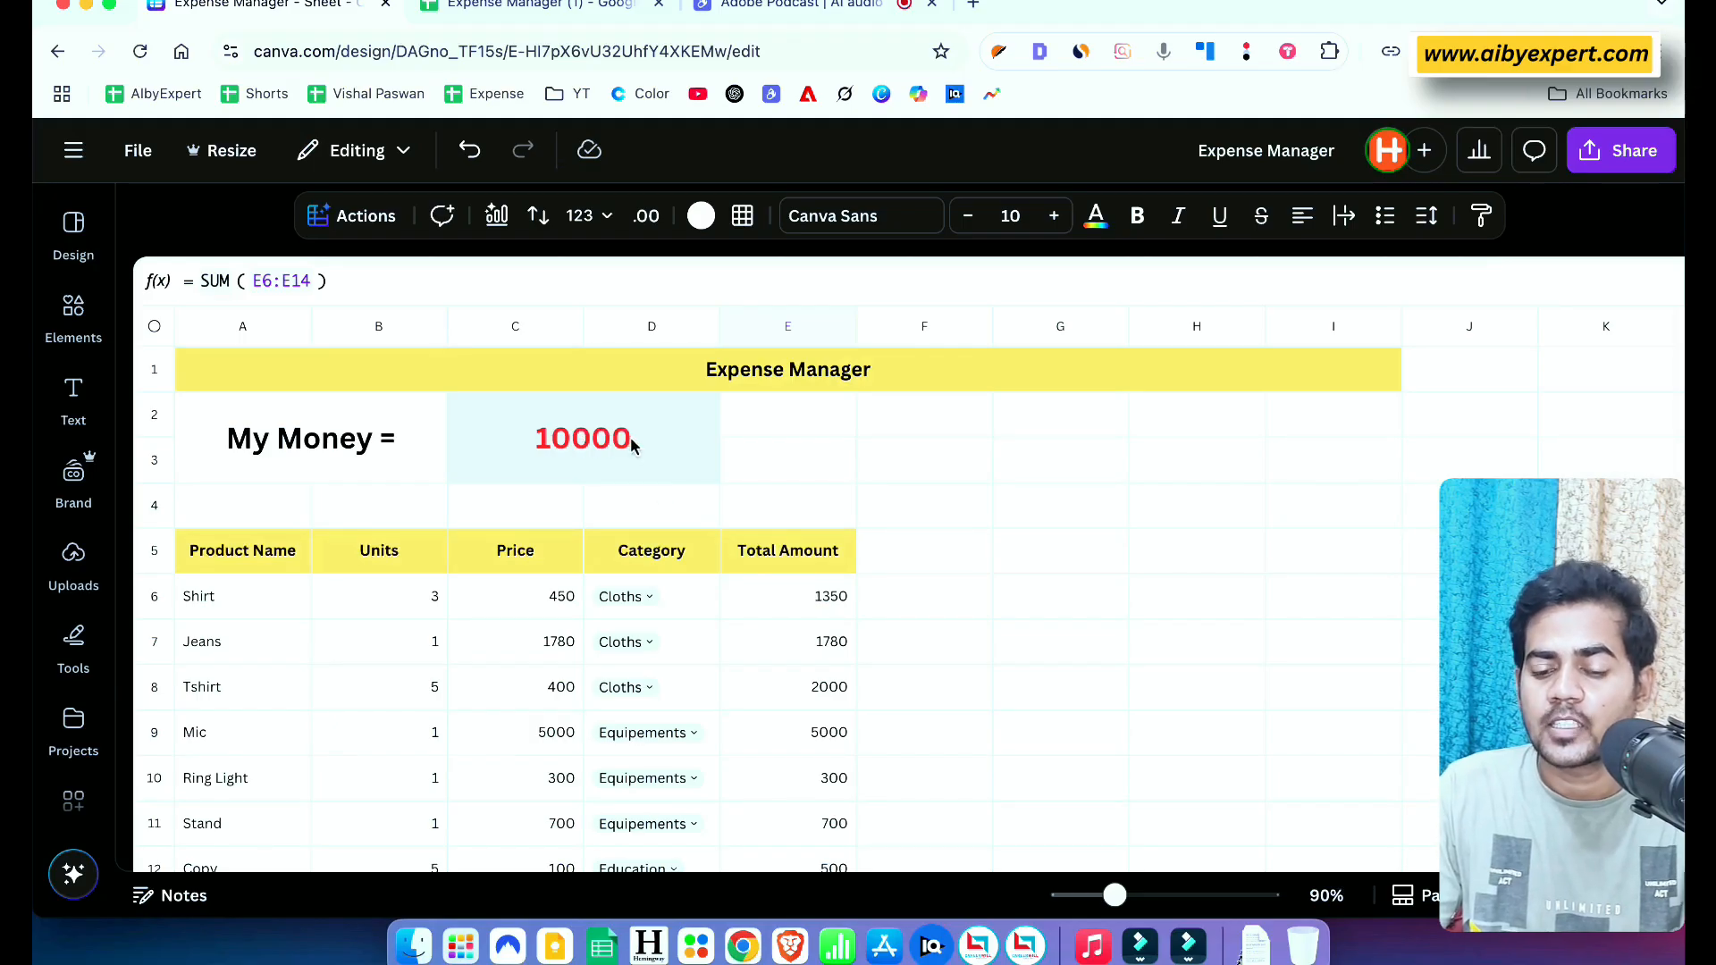
{"action": "left_click", "coordinate": [630, 438]}
{"action": "left_click", "coordinate": [631, 438]}
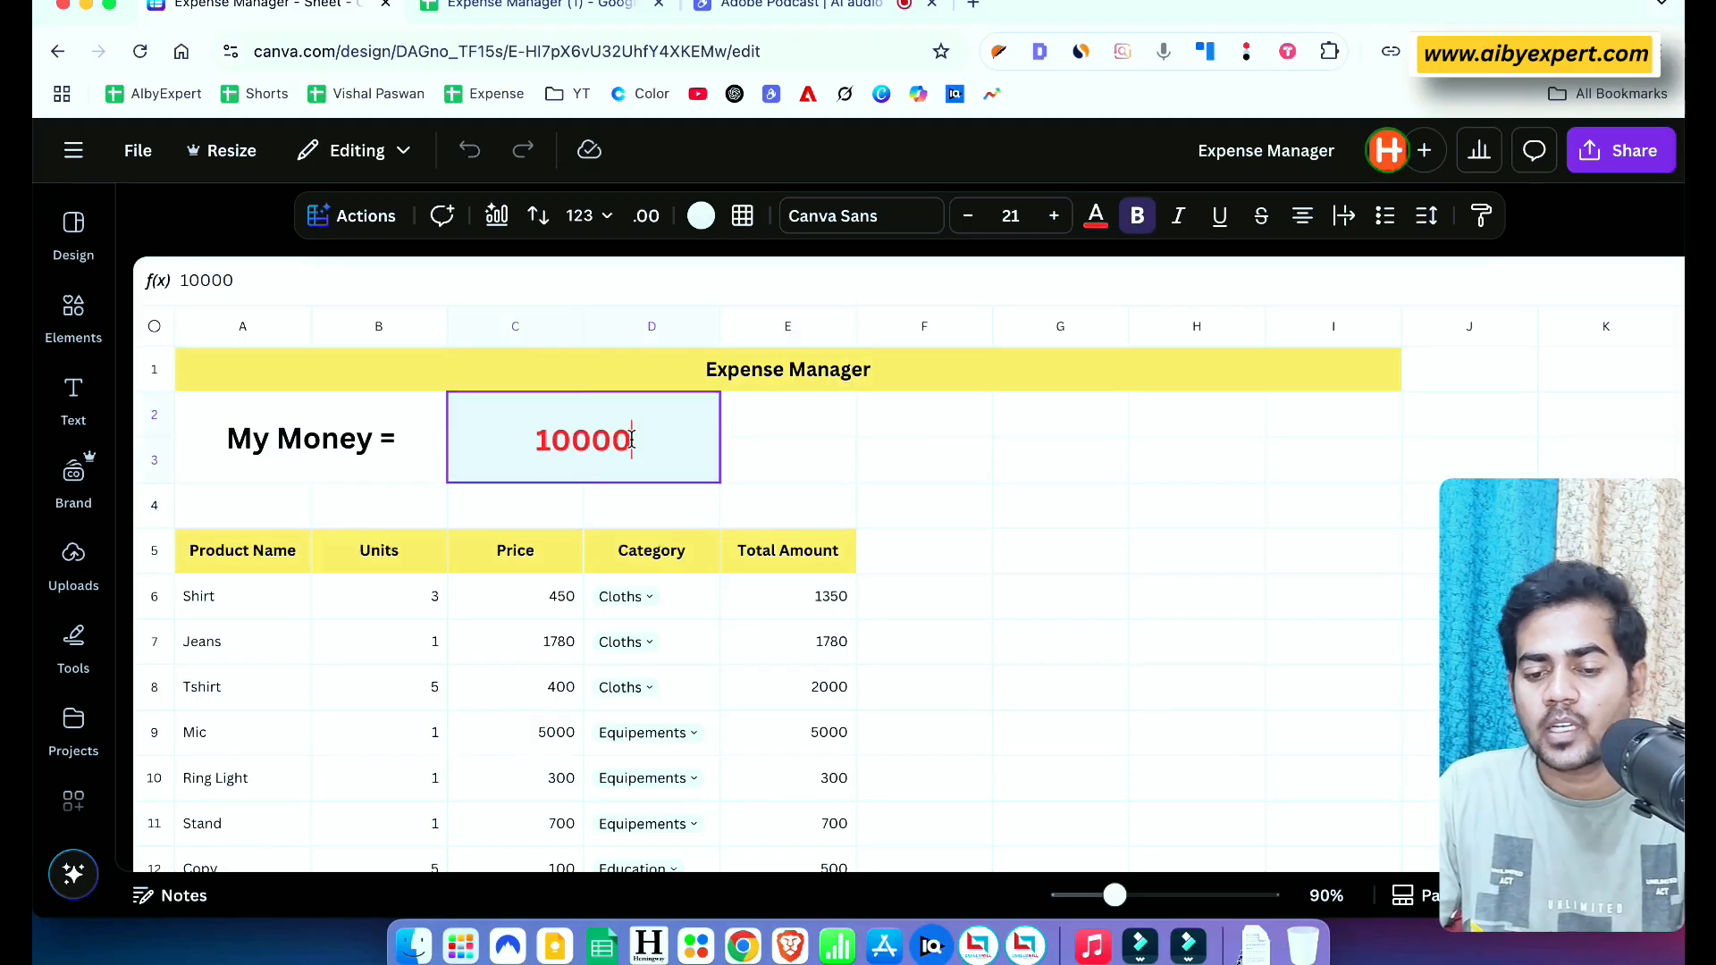
{"action": "left_click", "coordinate": [545, 438]}
{"action": "key", "text": "BackSpace"}
{"action": "type", "text": "2"}
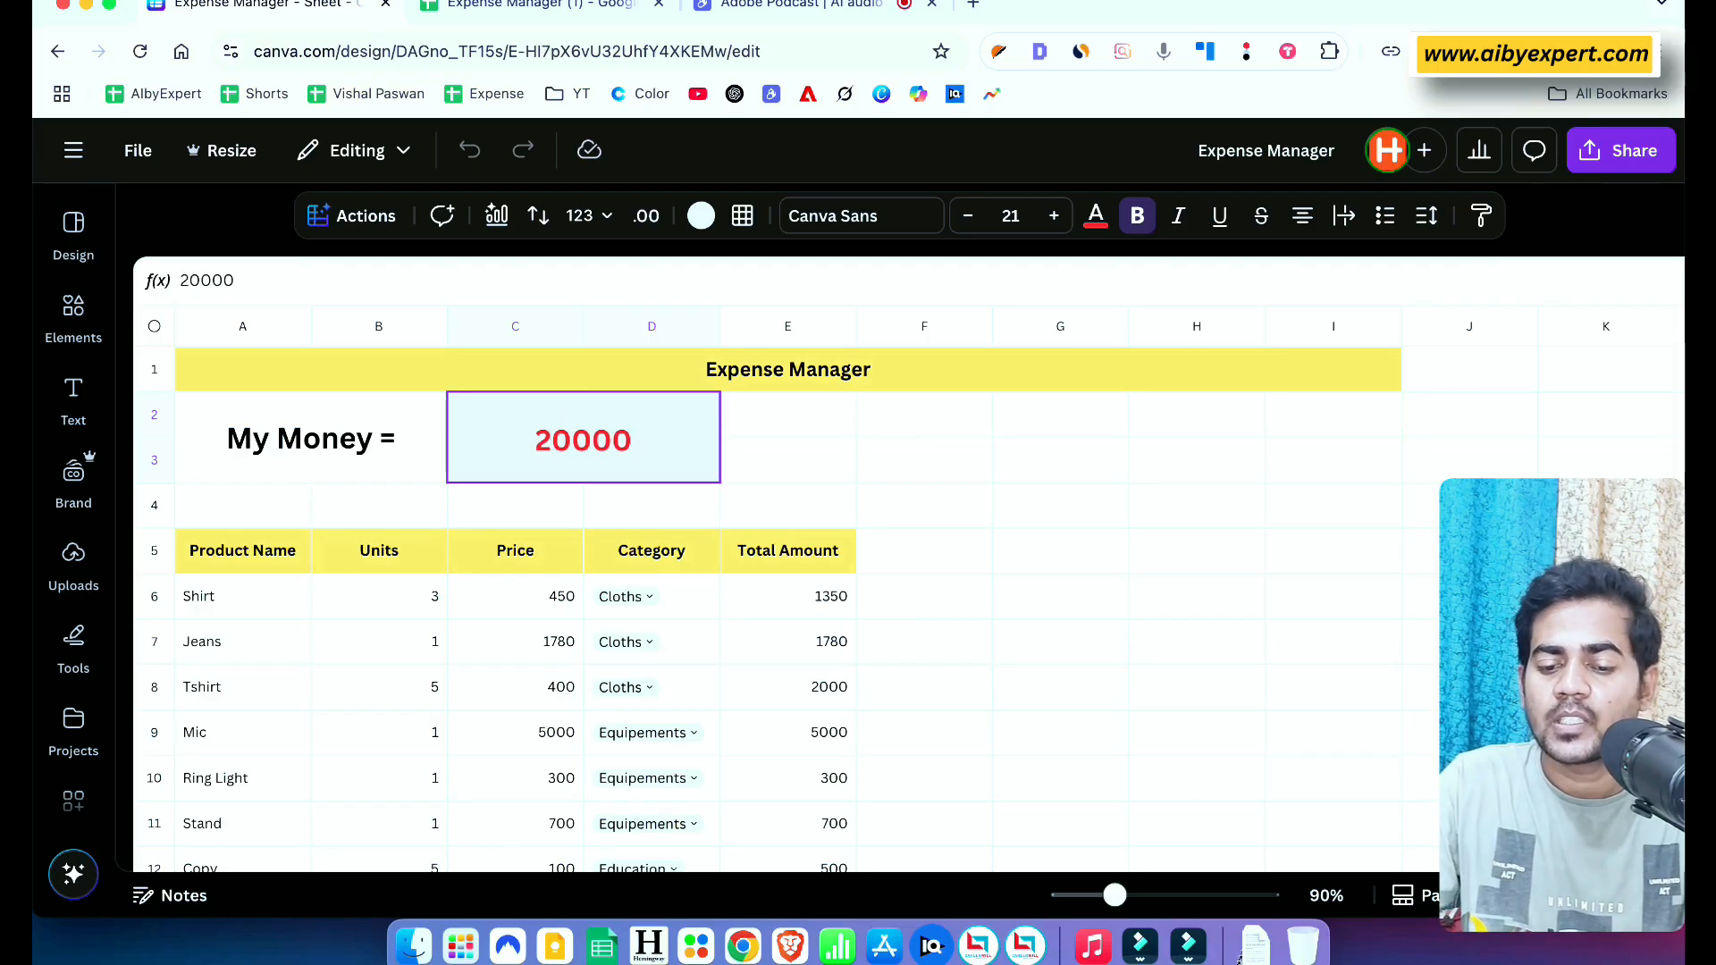
{"action": "left_click", "coordinate": [774, 457]}
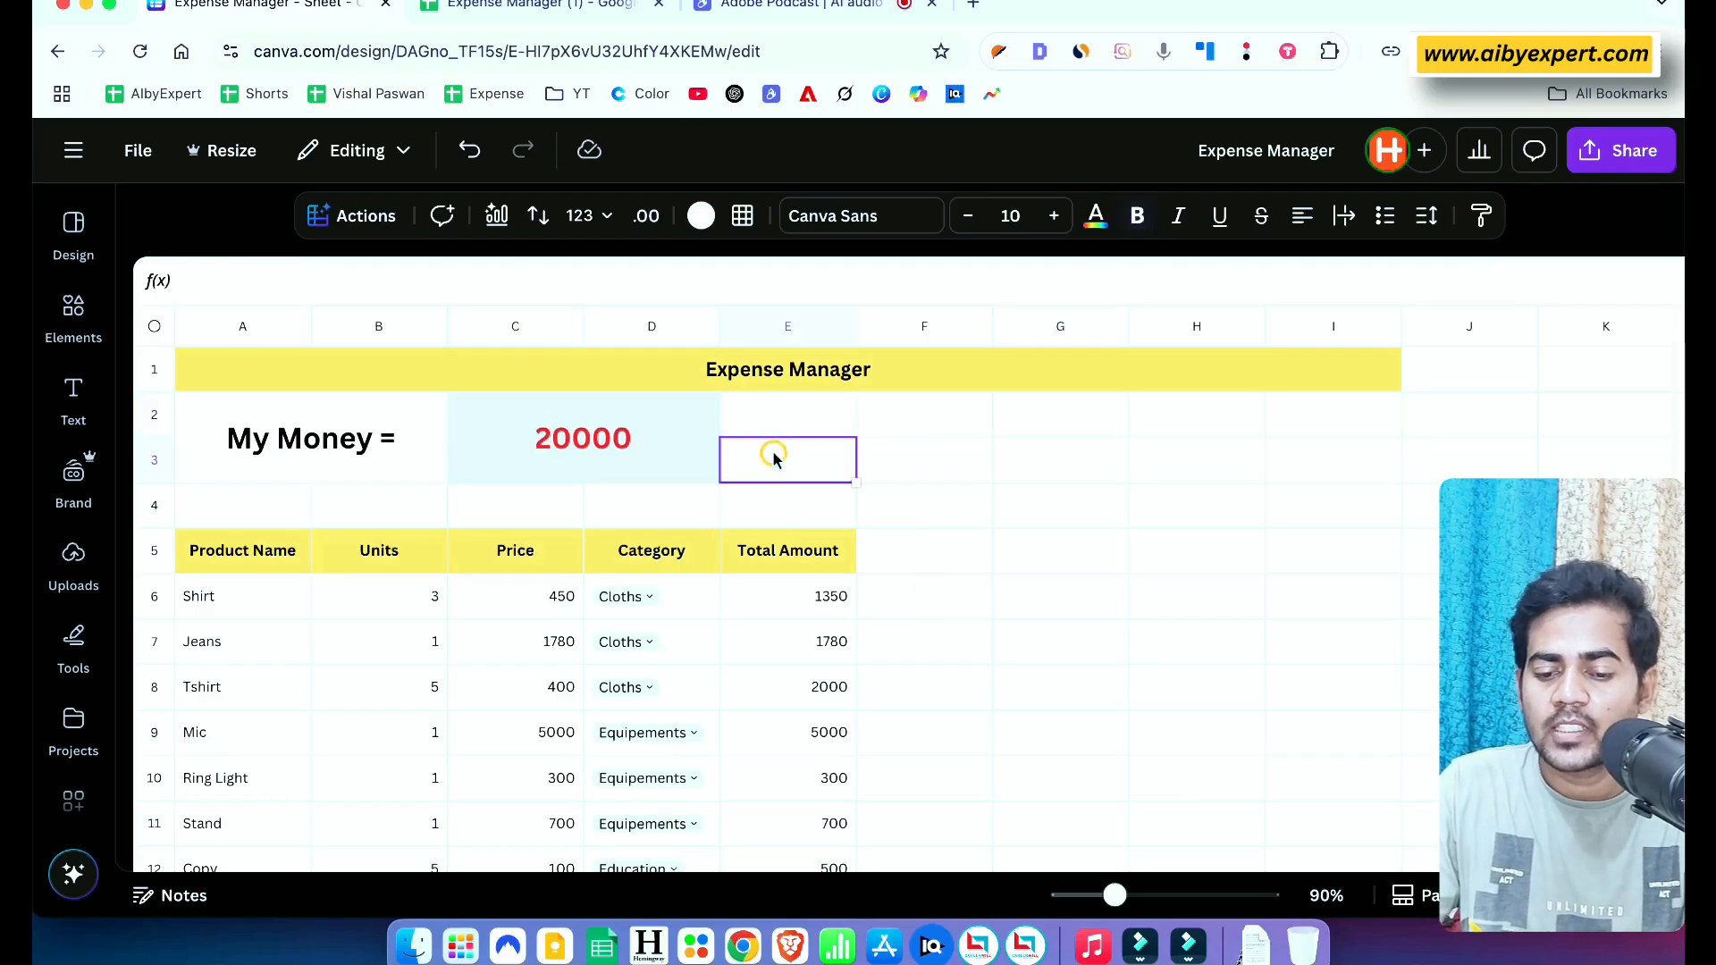
Use Magic Formulas with the prompt "Substract Remaining amount from my money" to insert =C2-E15 into Remaining Amount cell E16
{"action": "scroll", "coordinate": [765, 577], "scroll_direction": "down", "scroll_amount": 5}
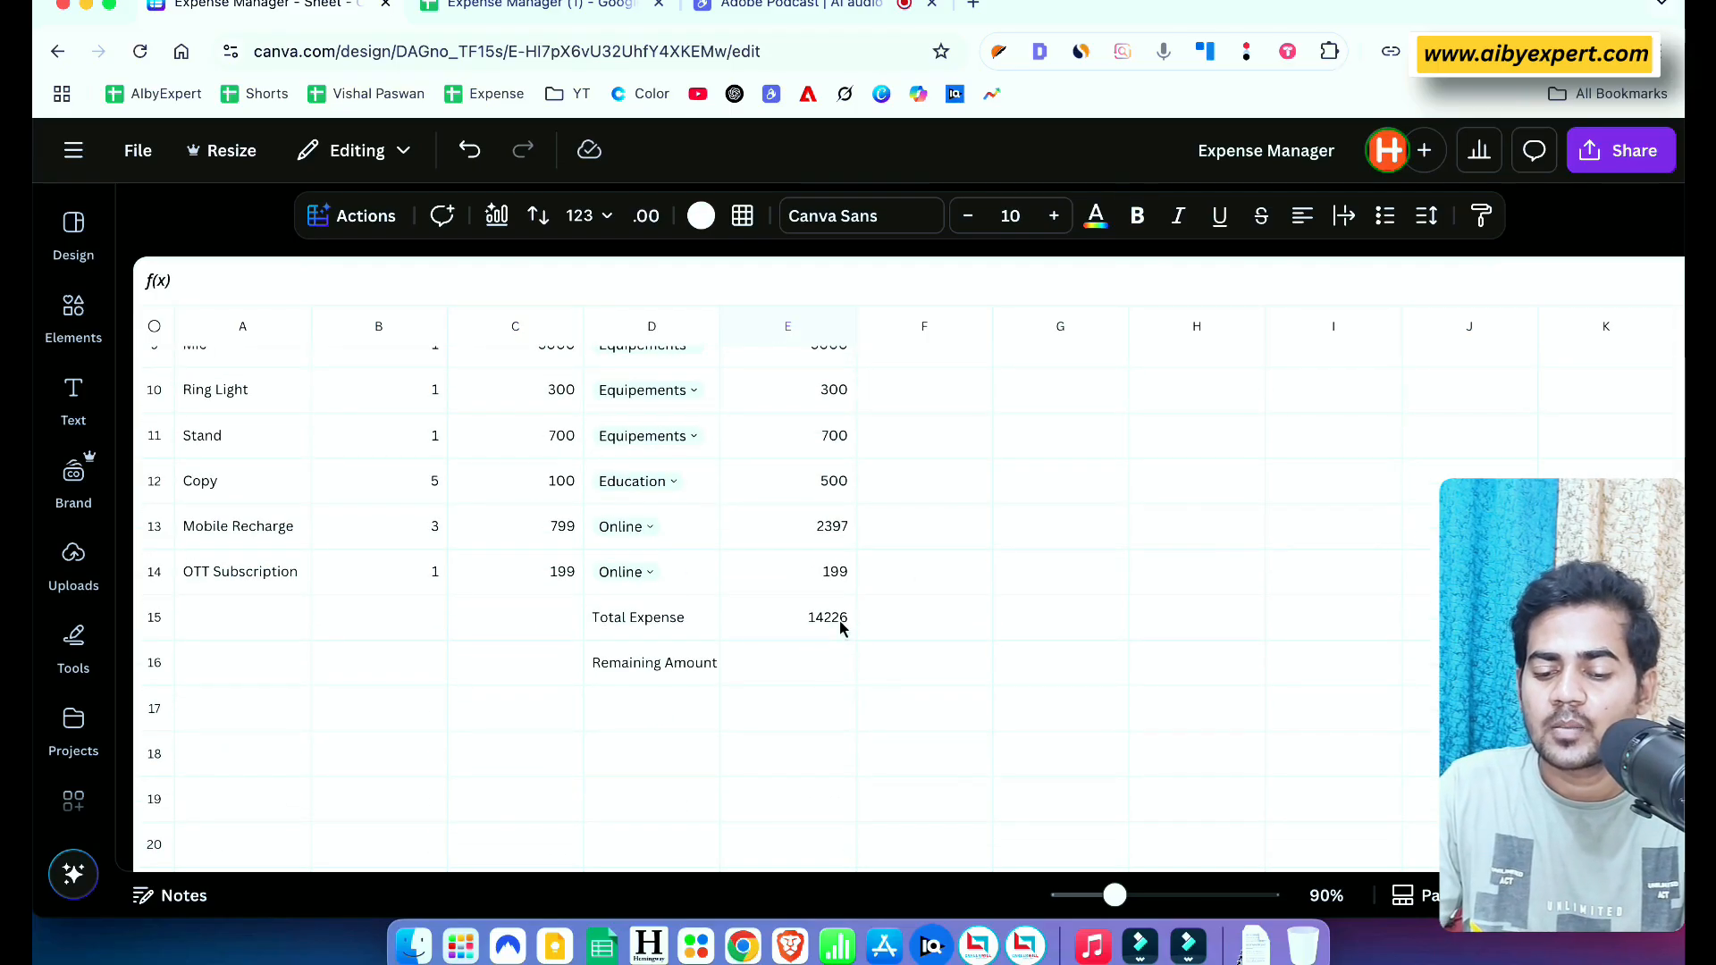
{"action": "left_click", "coordinate": [793, 670]}
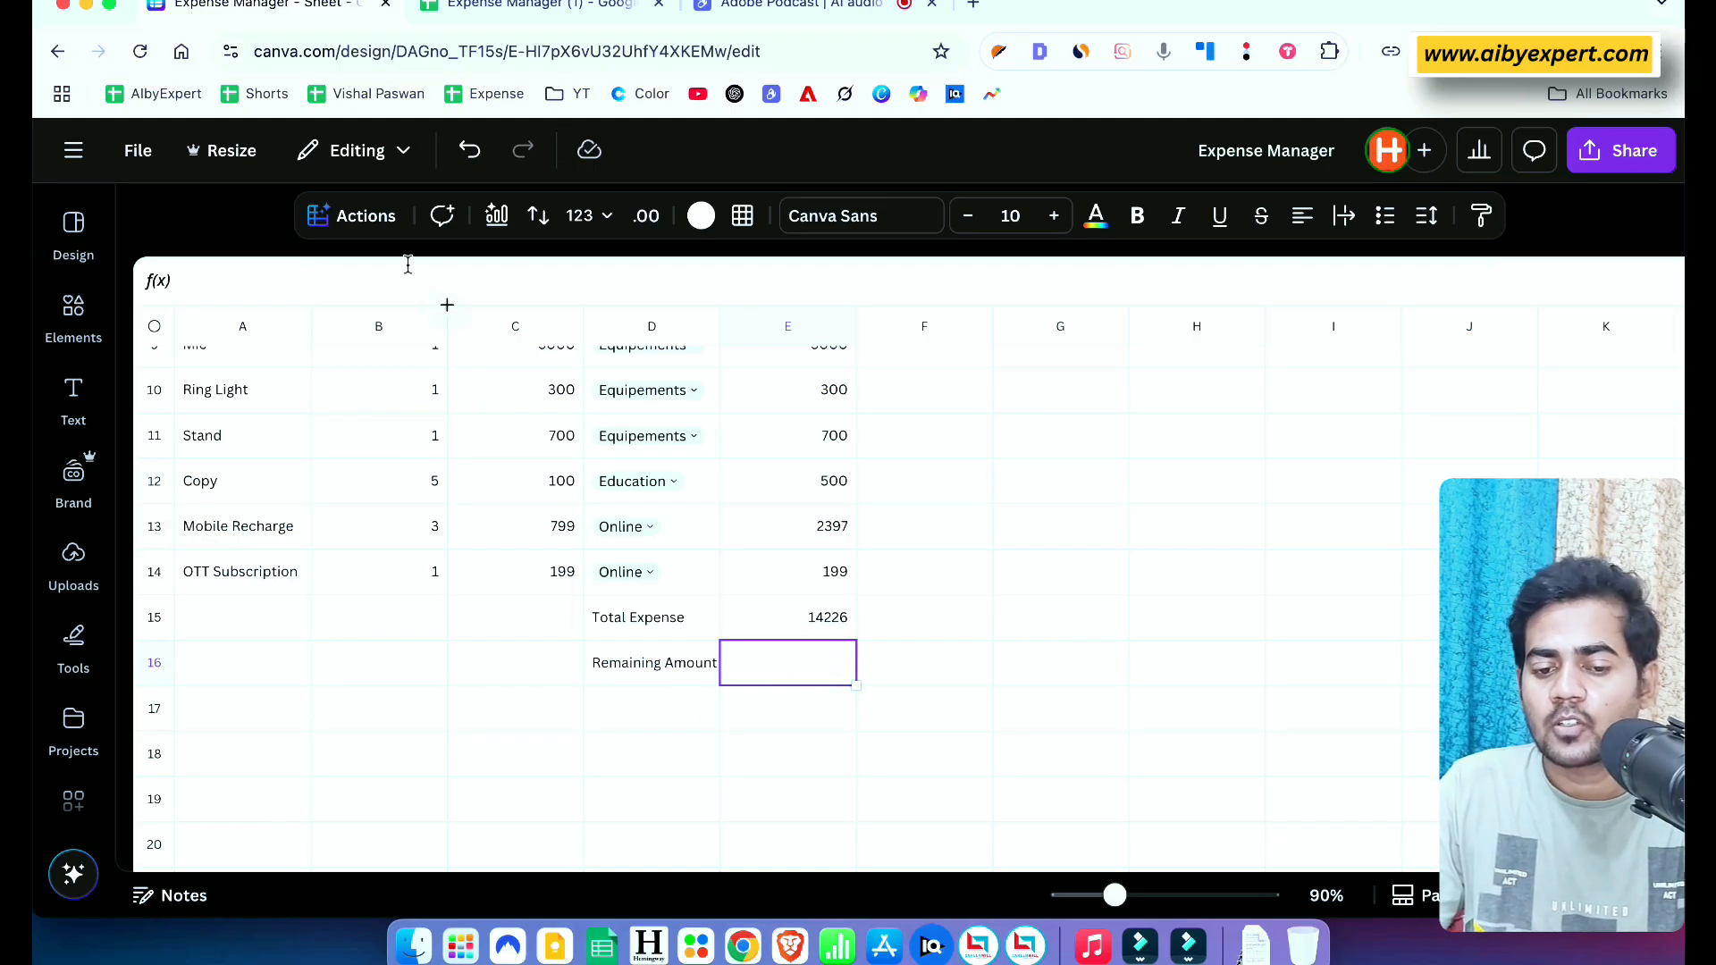
{"action": "left_click", "coordinate": [377, 217]}
{"action": "scroll", "coordinate": [527, 440], "scroll_direction": "down", "scroll_amount": 6}
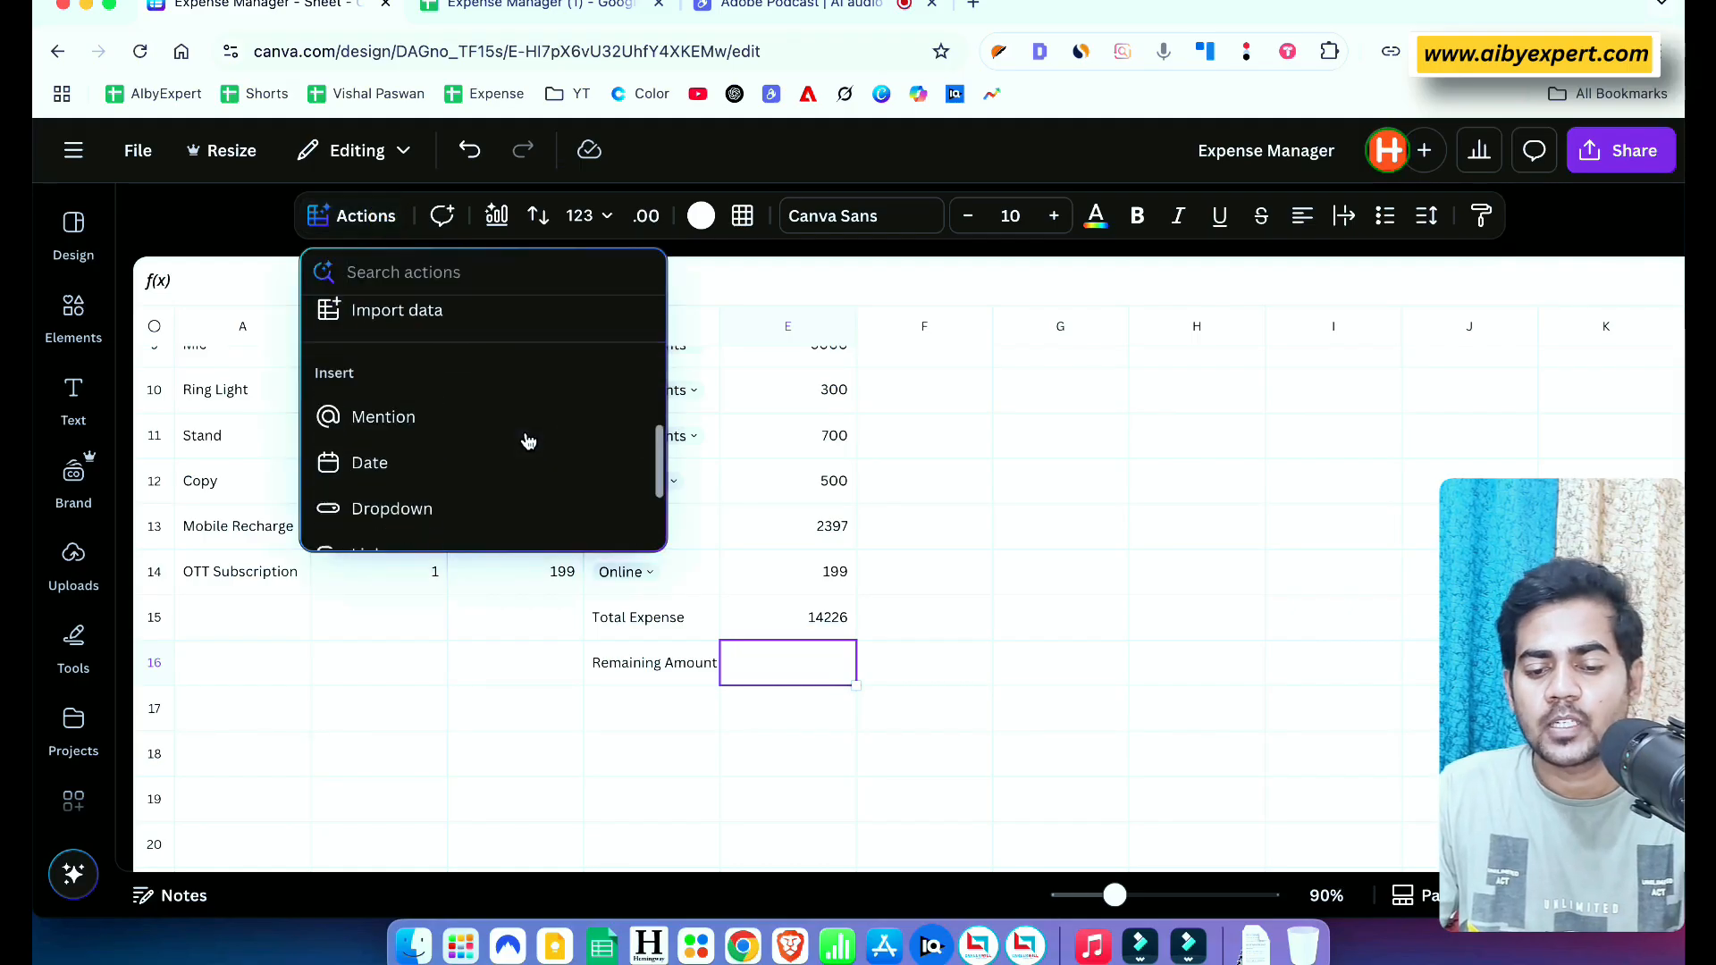
{"action": "left_click", "coordinate": [444, 527]}
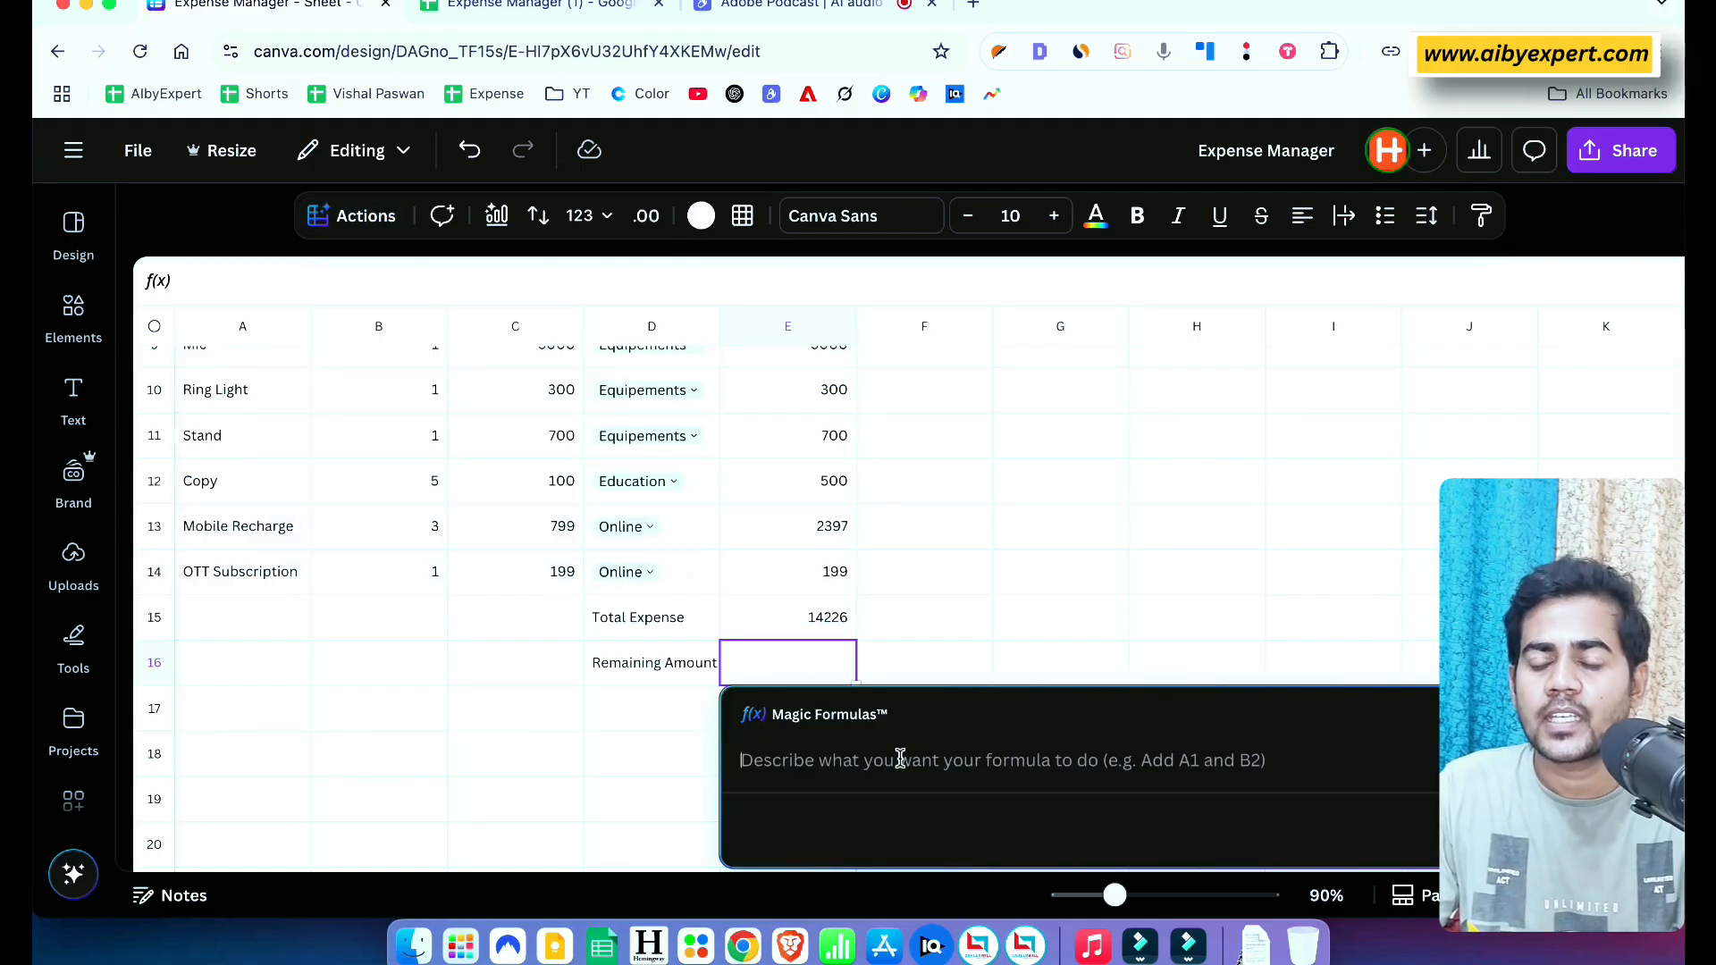
{"action": "type", "text": "Substract Remaining amount from my money"}
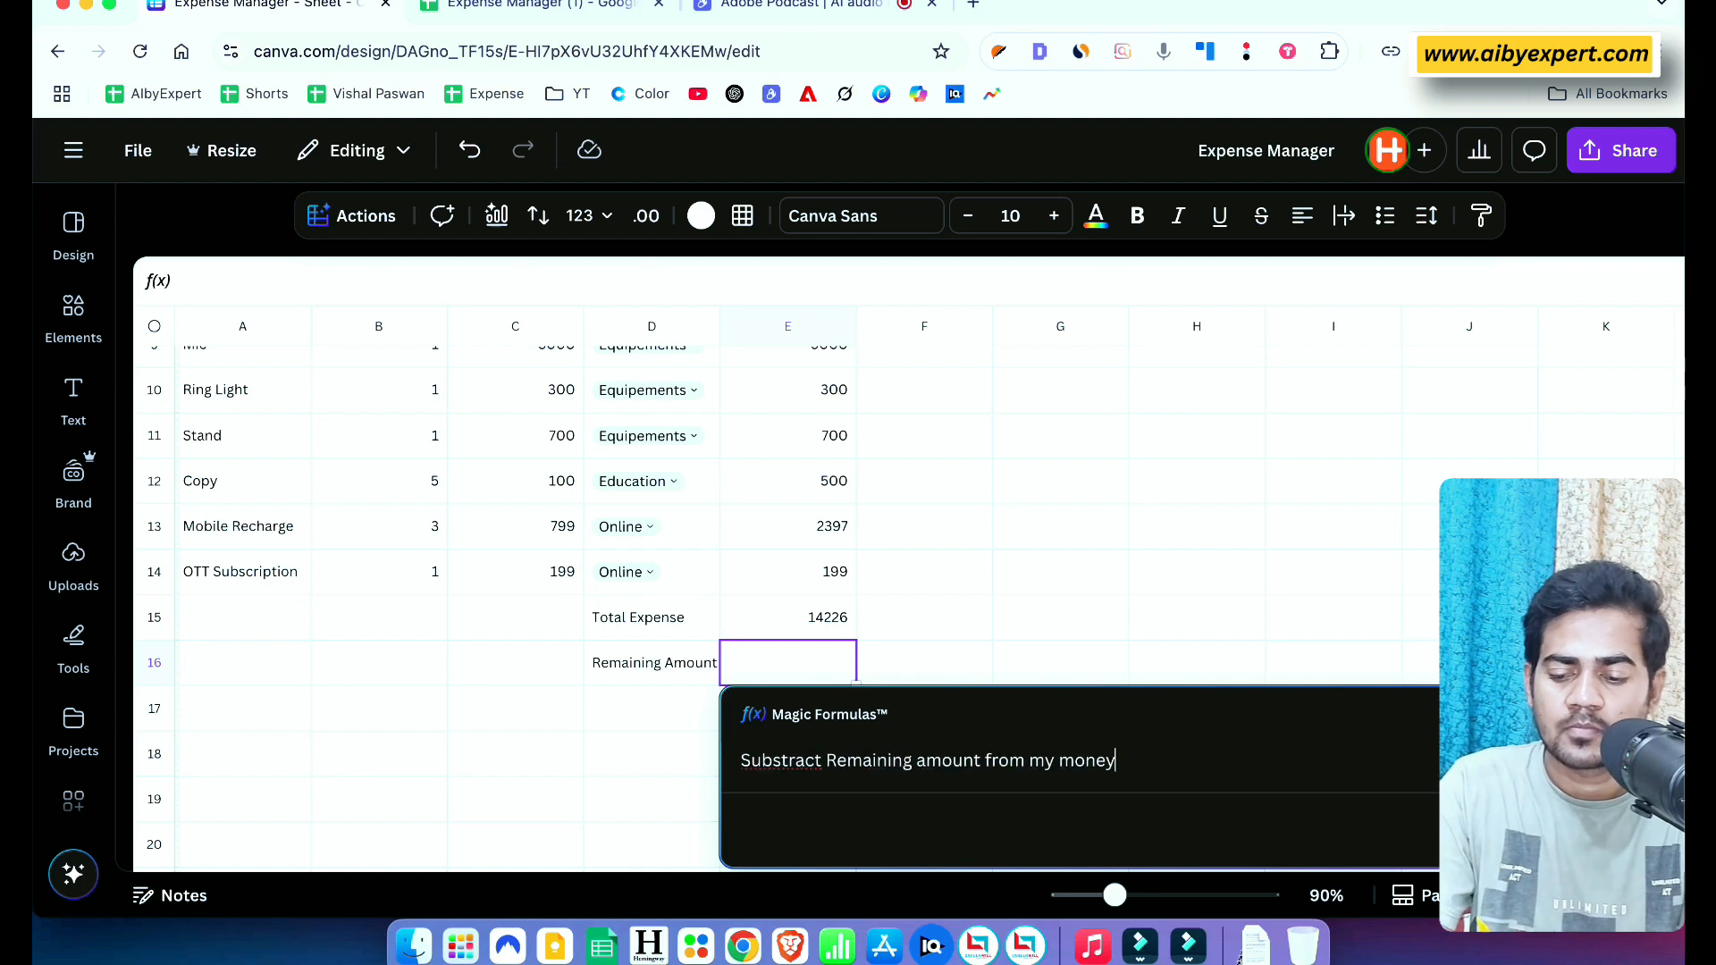
{"action": "key", "text": "Return"}
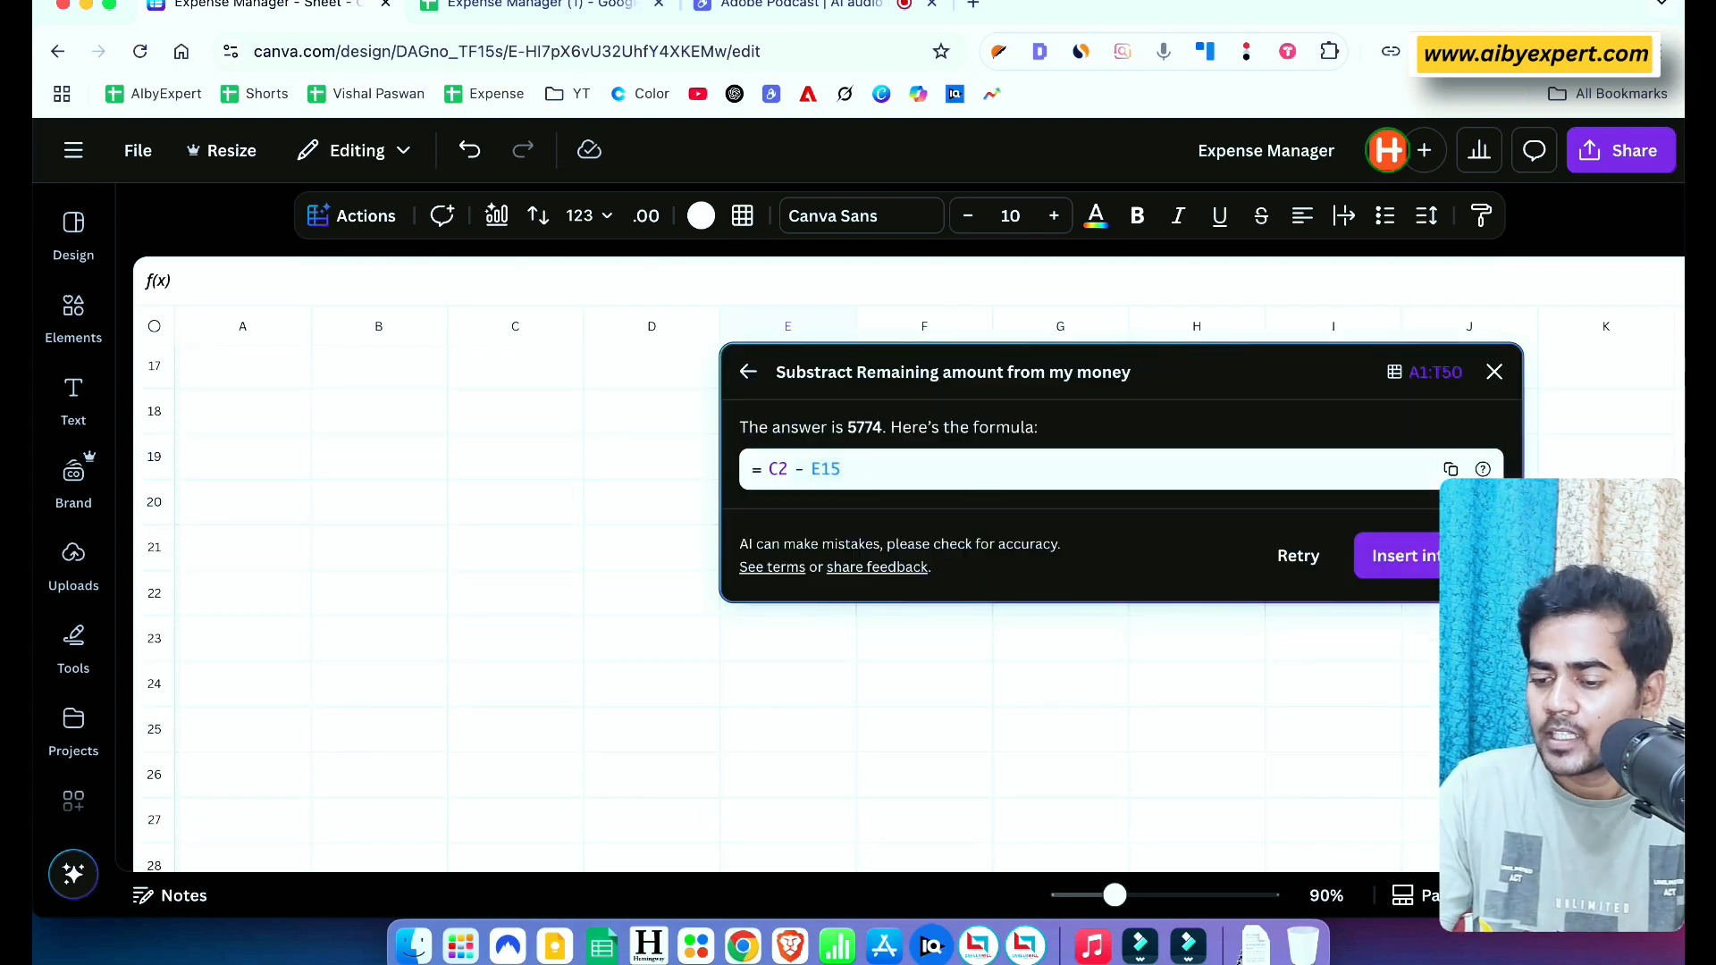
{"action": "left_click", "coordinate": [1429, 567]}
{"action": "scroll", "coordinate": [1065, 524], "scroll_direction": "up", "scroll_amount": 4}
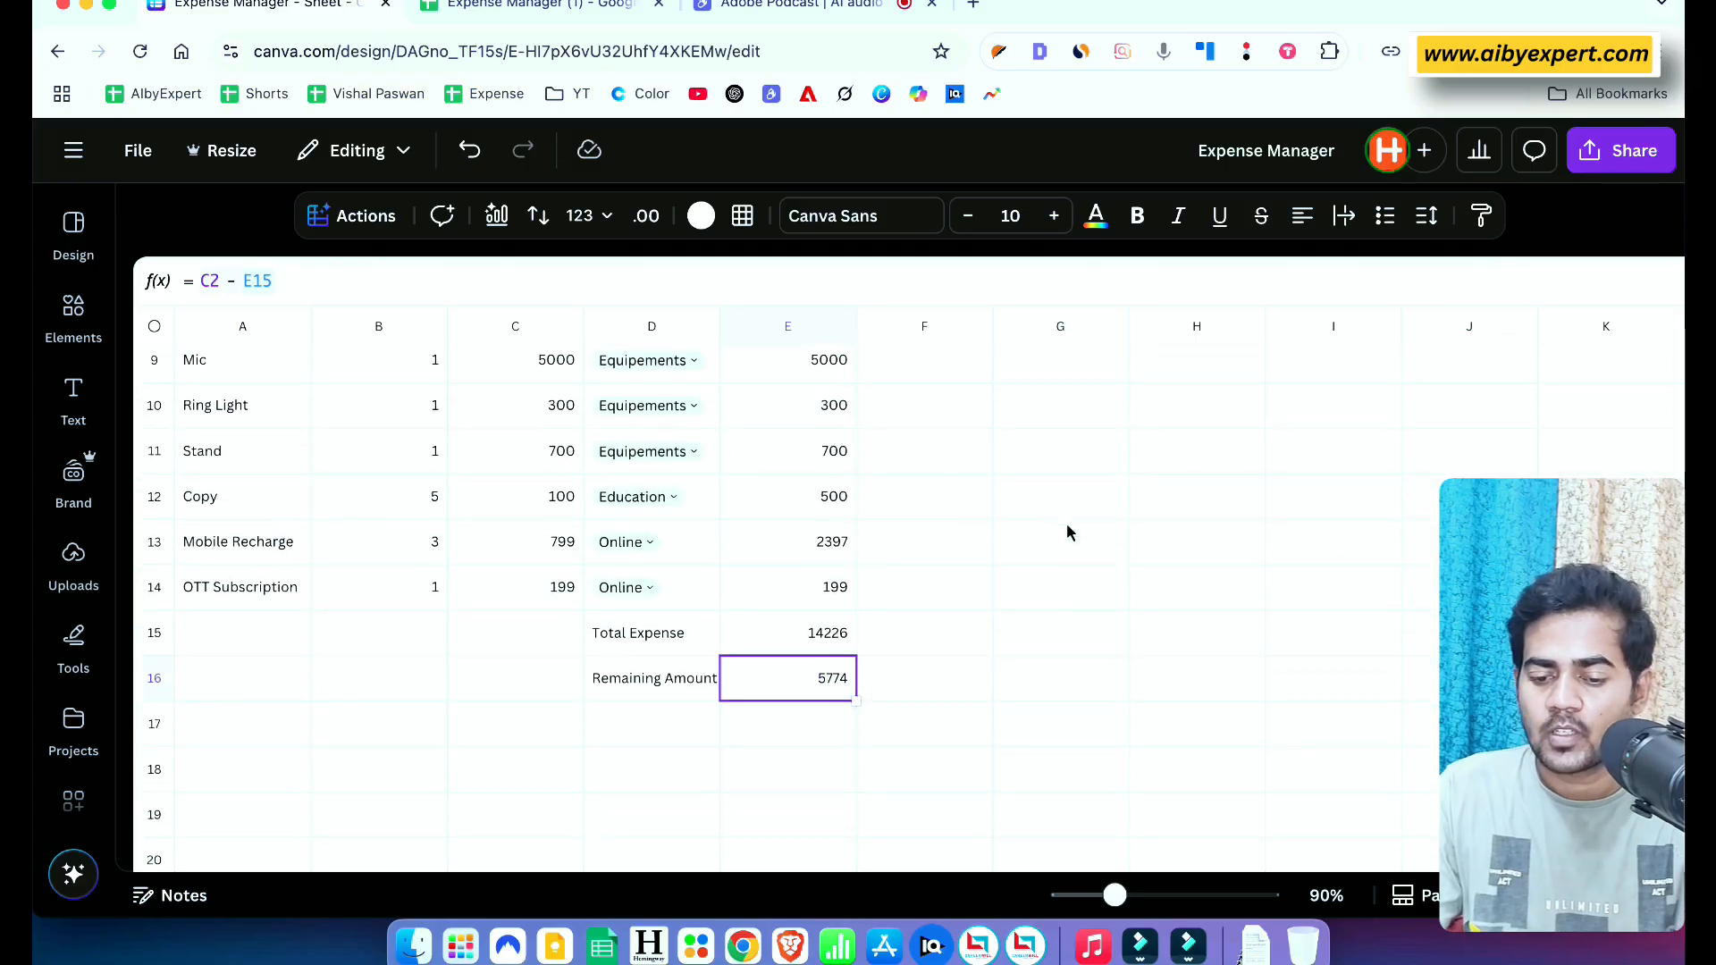
Make the Total Expense and Remaining Amount cells D15:E16 bold and set their font size to 12
{"action": "left_click", "coordinate": [581, 629]}
{"action": "left_click", "coordinate": [595, 628]}
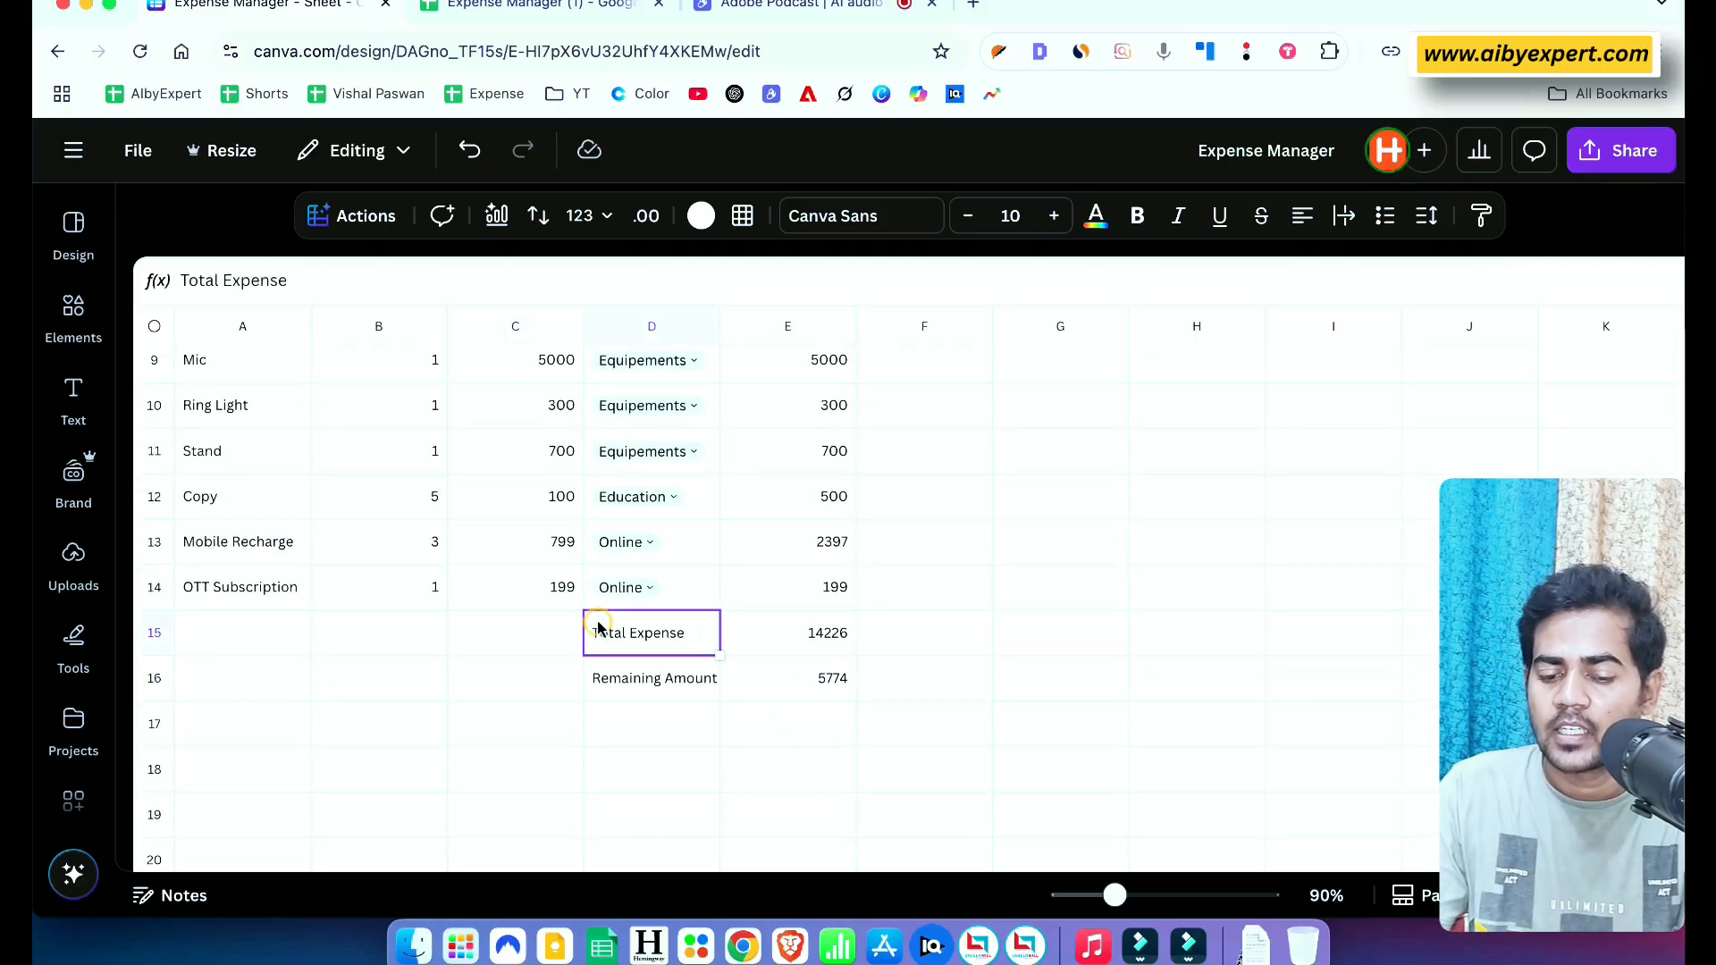
{"action": "left_click", "coordinate": [597, 628]}
{"action": "left_click_drag", "start_coordinate": [598, 628], "coordinate": [760, 683]}
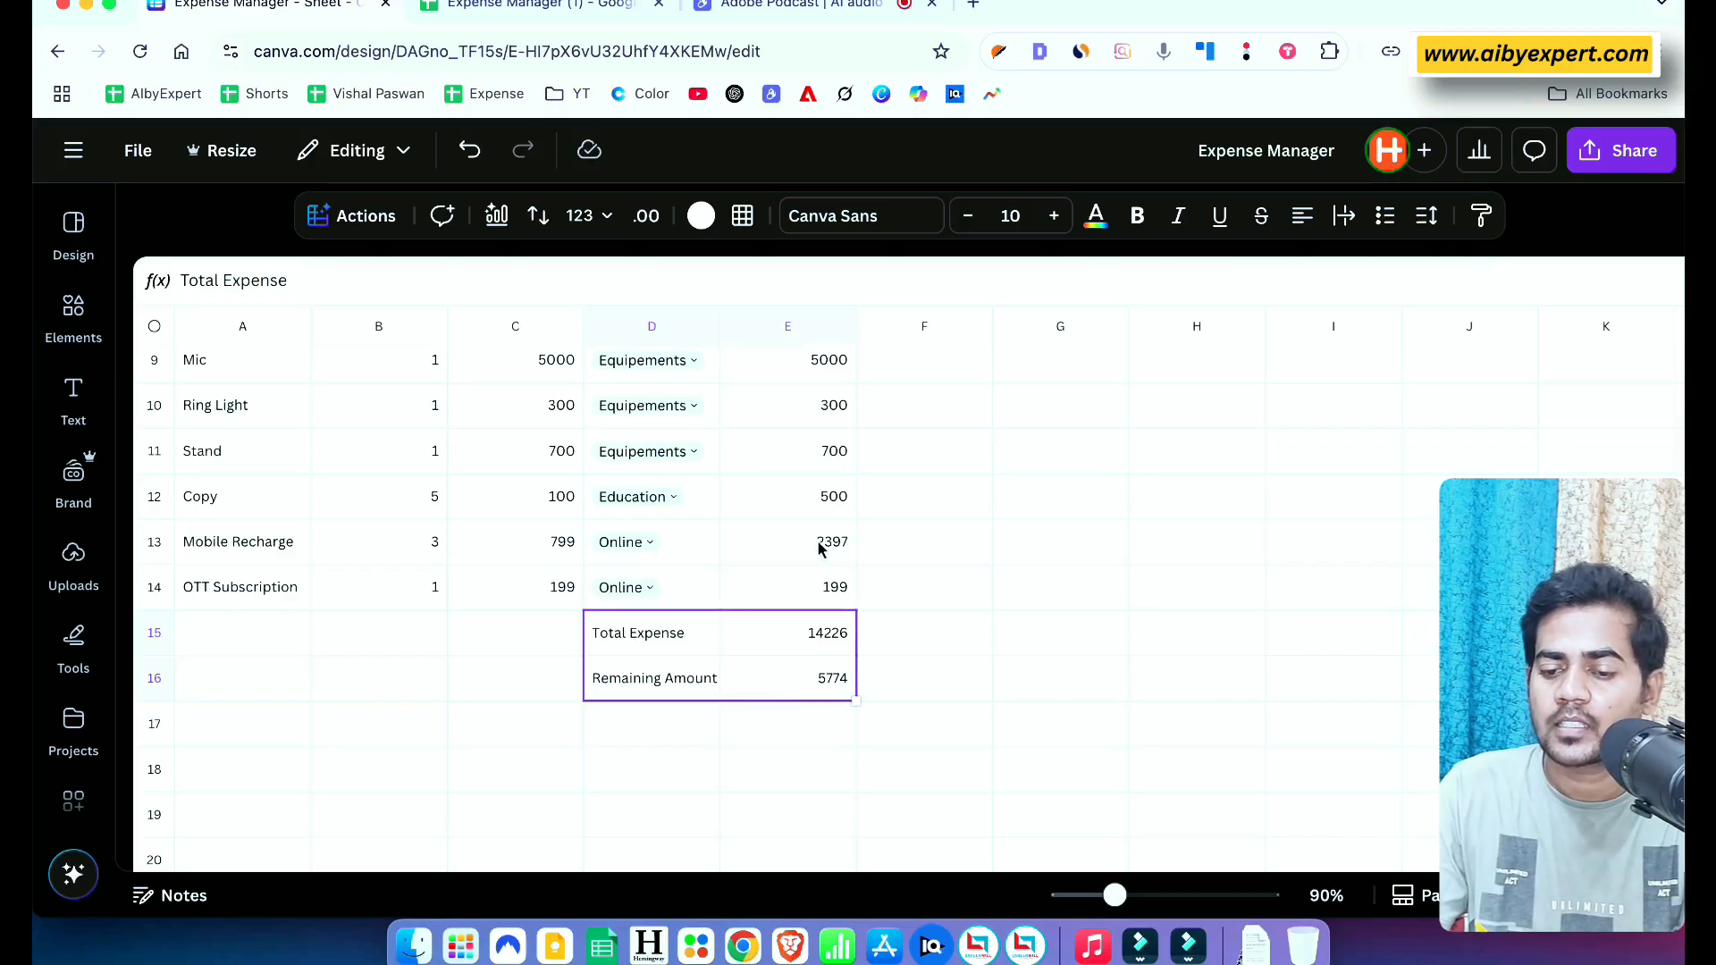
{"action": "left_click", "coordinate": [1137, 217]}
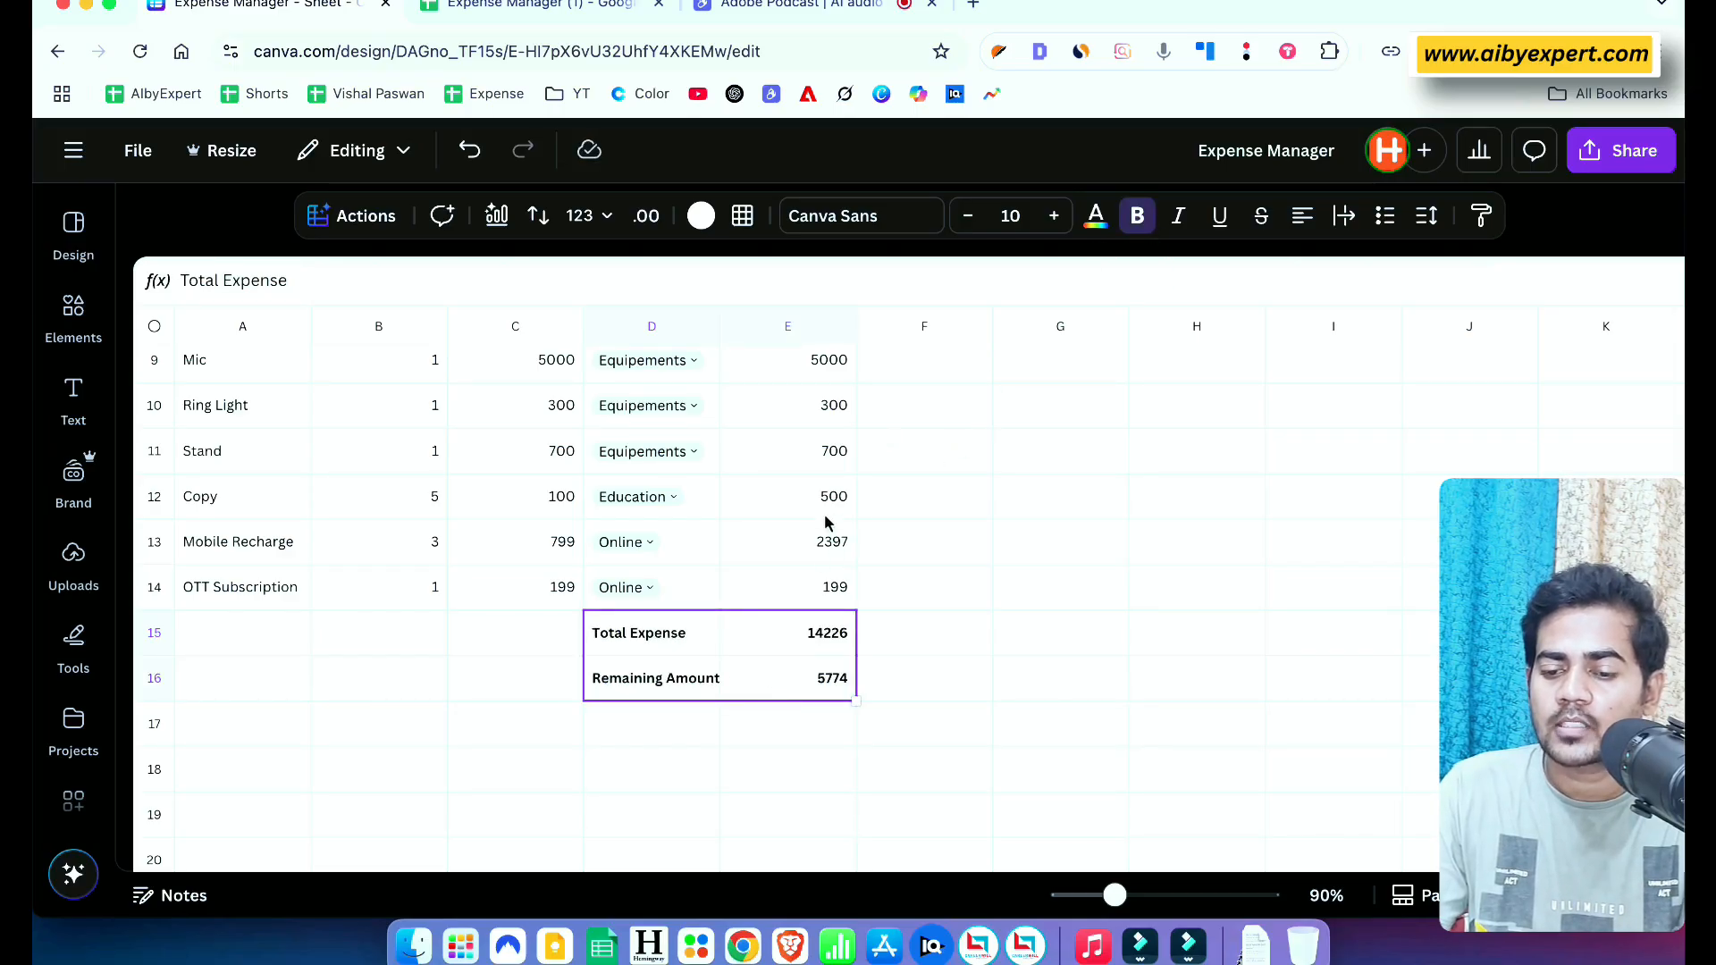
{"action": "left_click", "coordinate": [1056, 221]}
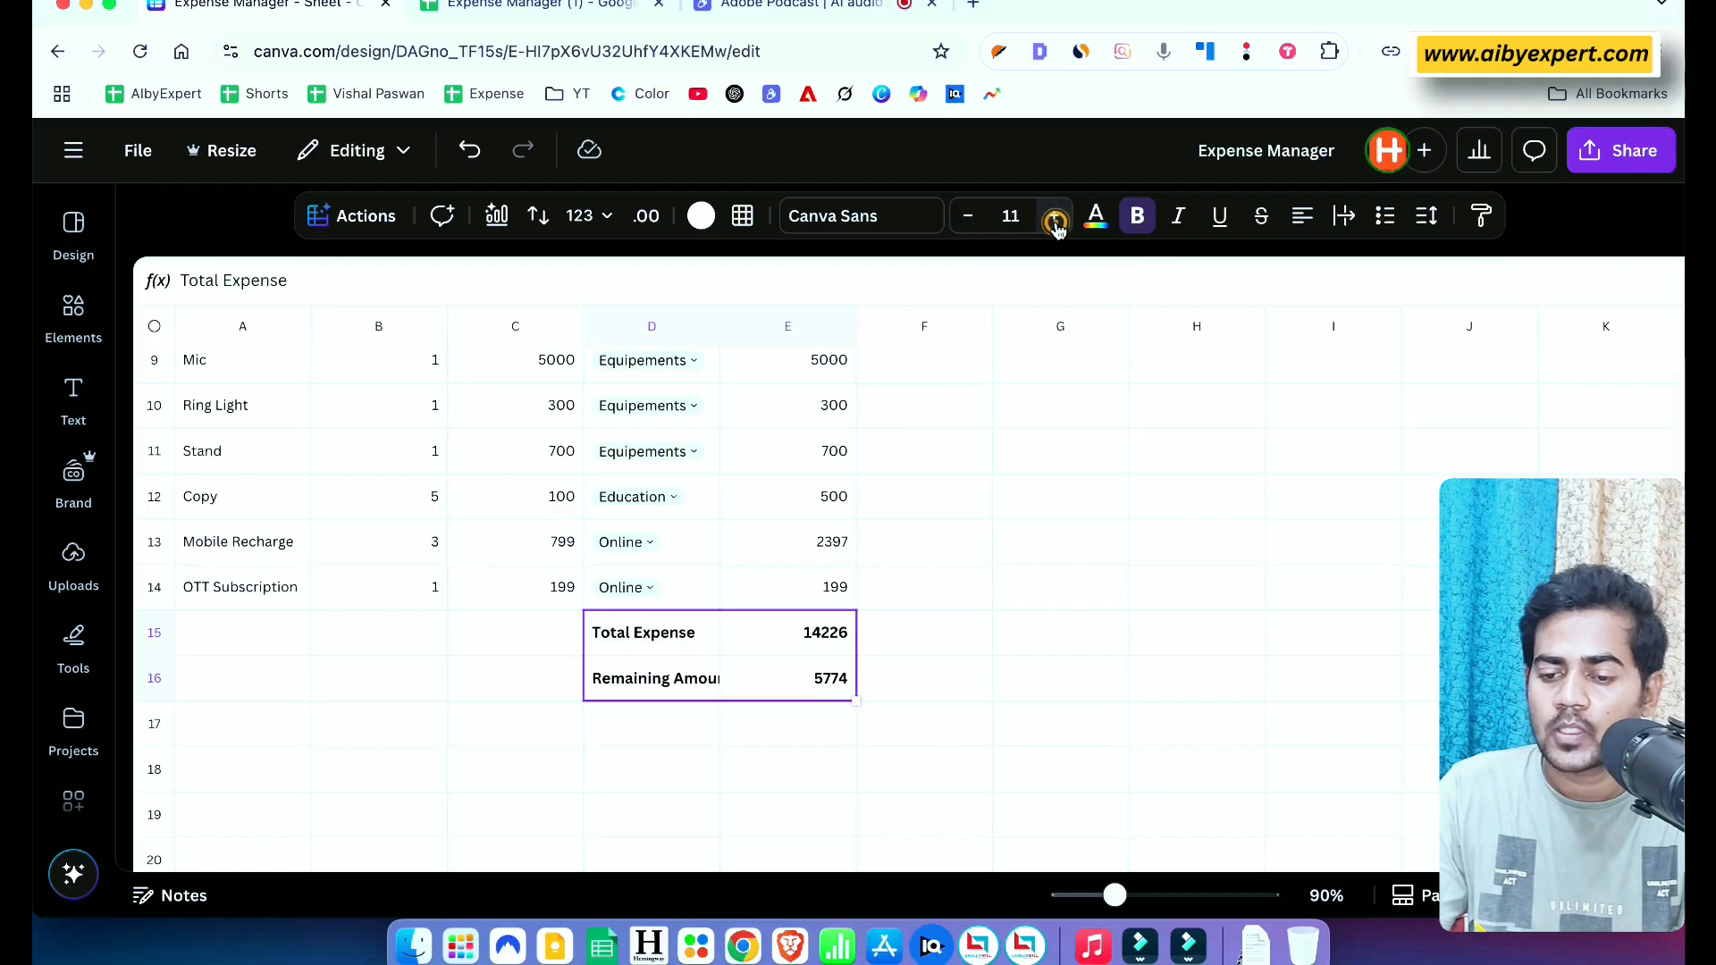
{"action": "left_click", "coordinate": [1056, 222]}
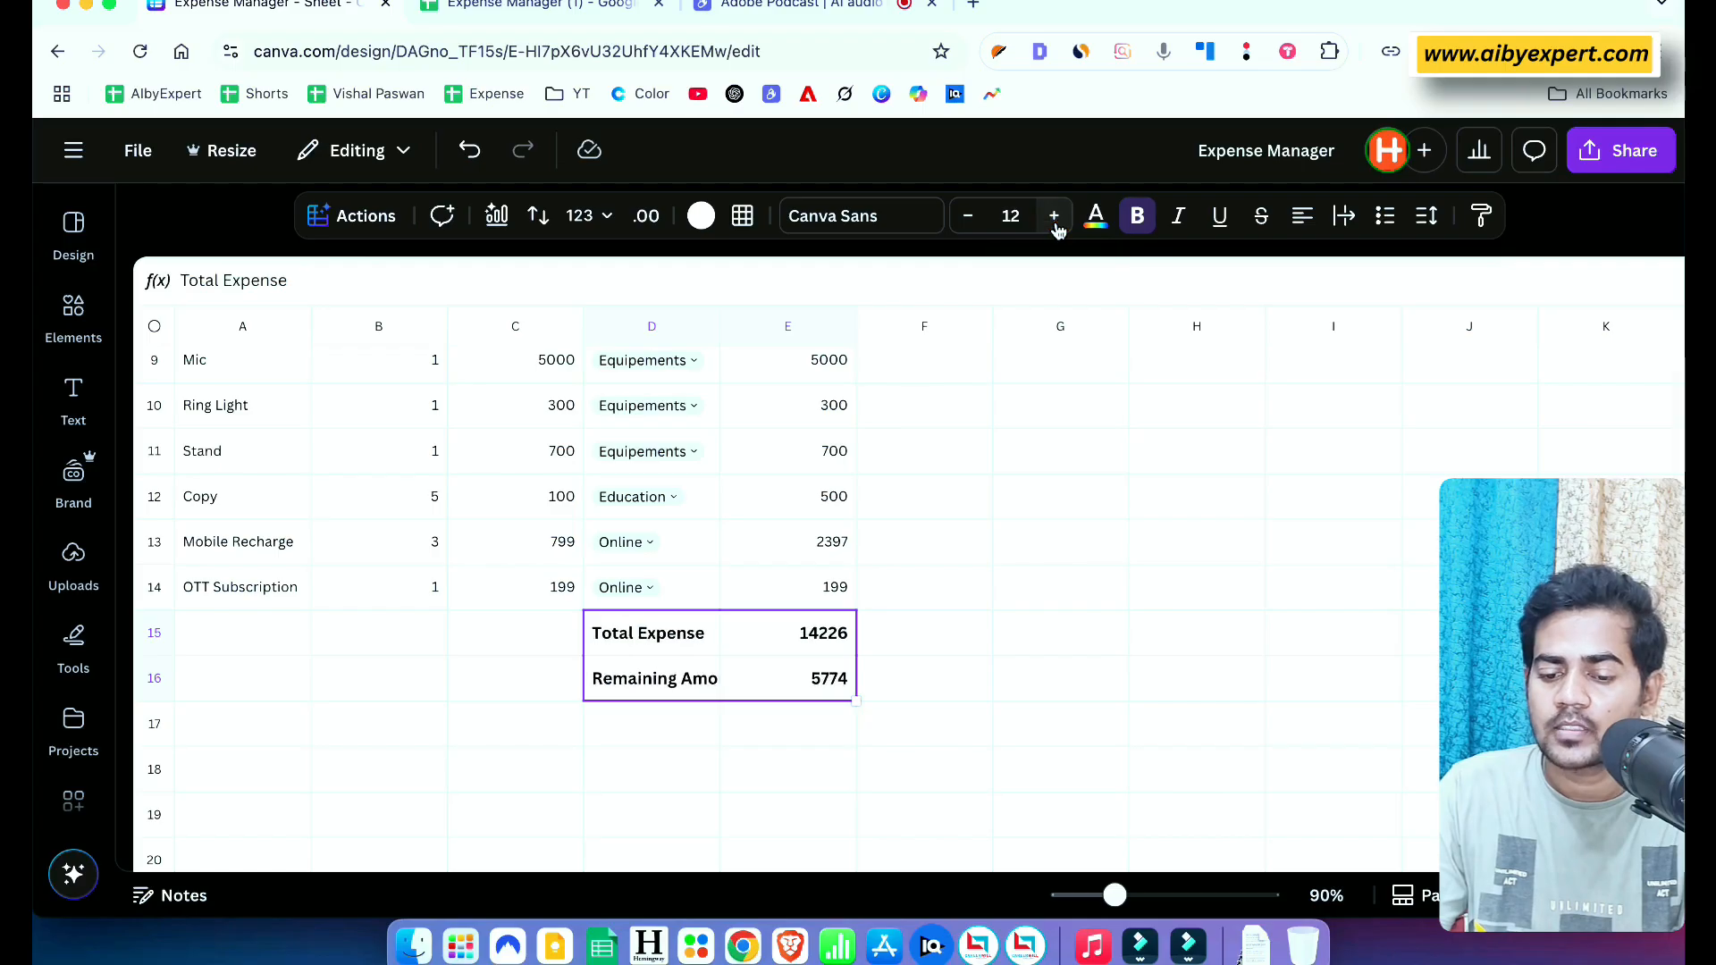
Fill the Total Expense and Remaining Amount cells D15:E16 with light green from the default solid colors
{"action": "left_click", "coordinate": [702, 216]}
{"action": "scroll", "coordinate": [394, 720], "scroll_direction": "down", "scroll_amount": 3}
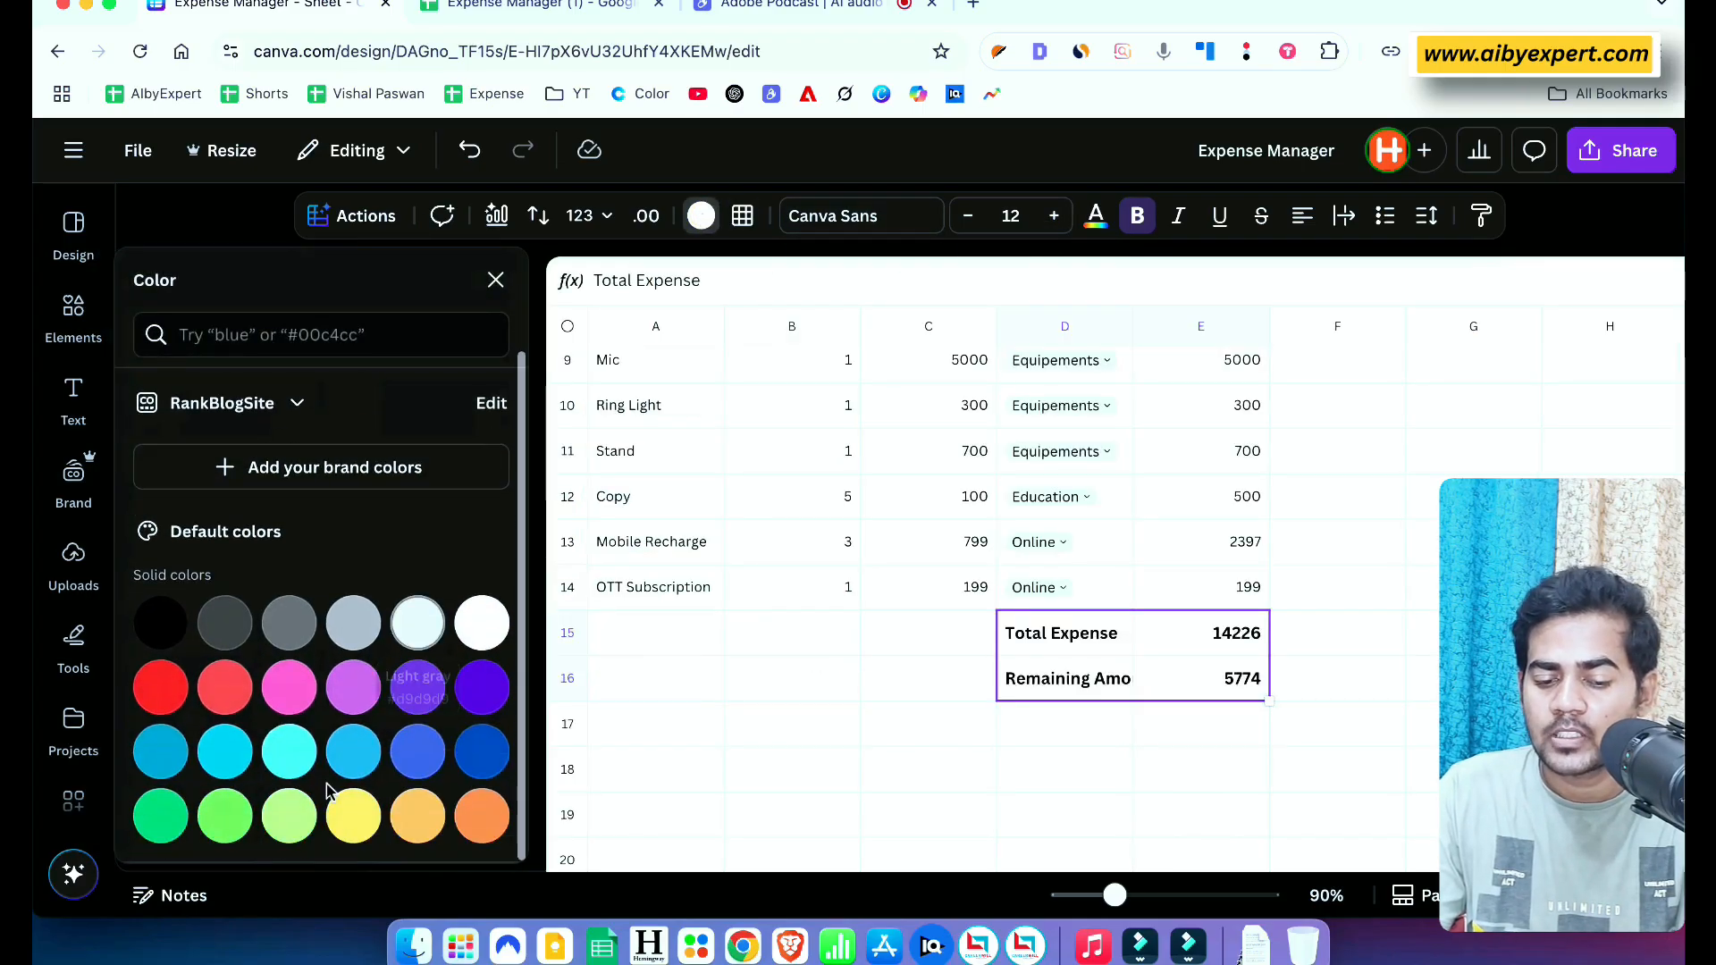
{"action": "left_click", "coordinate": [288, 812]}
{"action": "scroll", "coordinate": [1418, 747], "scroll_direction": "right", "scroll_amount": 3}
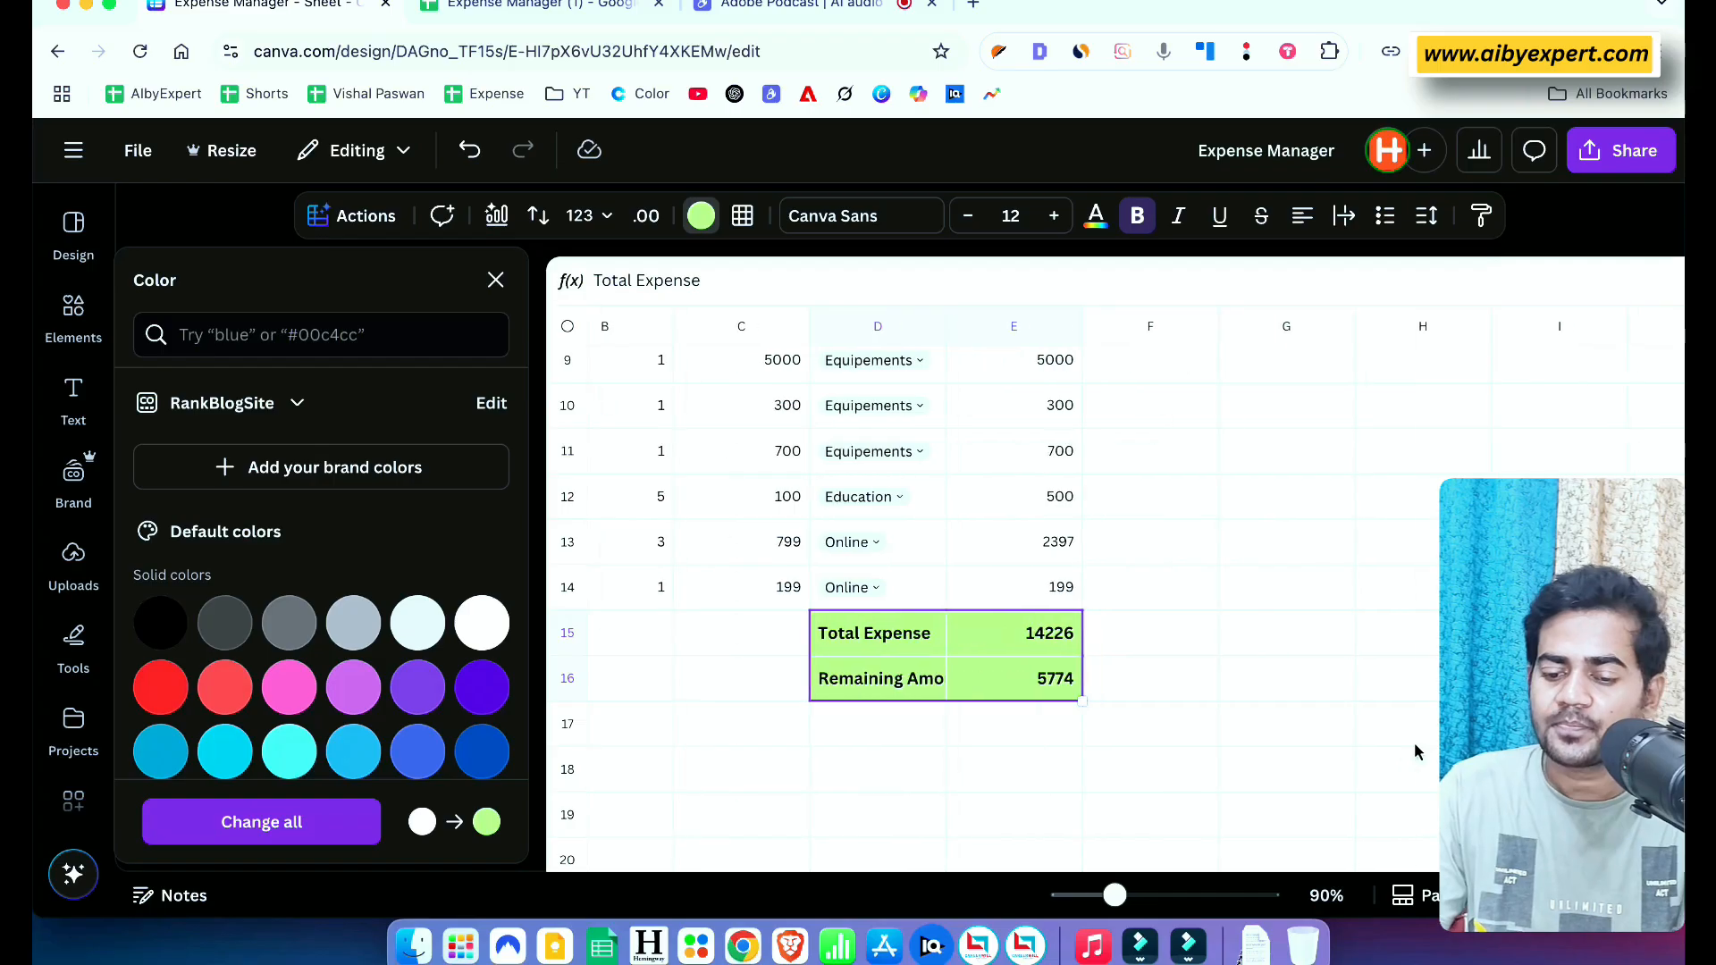
{"action": "left_click", "coordinate": [1228, 650]}
{"action": "scroll", "coordinate": [1101, 746], "scroll_direction": "left", "scroll_amount": 3}
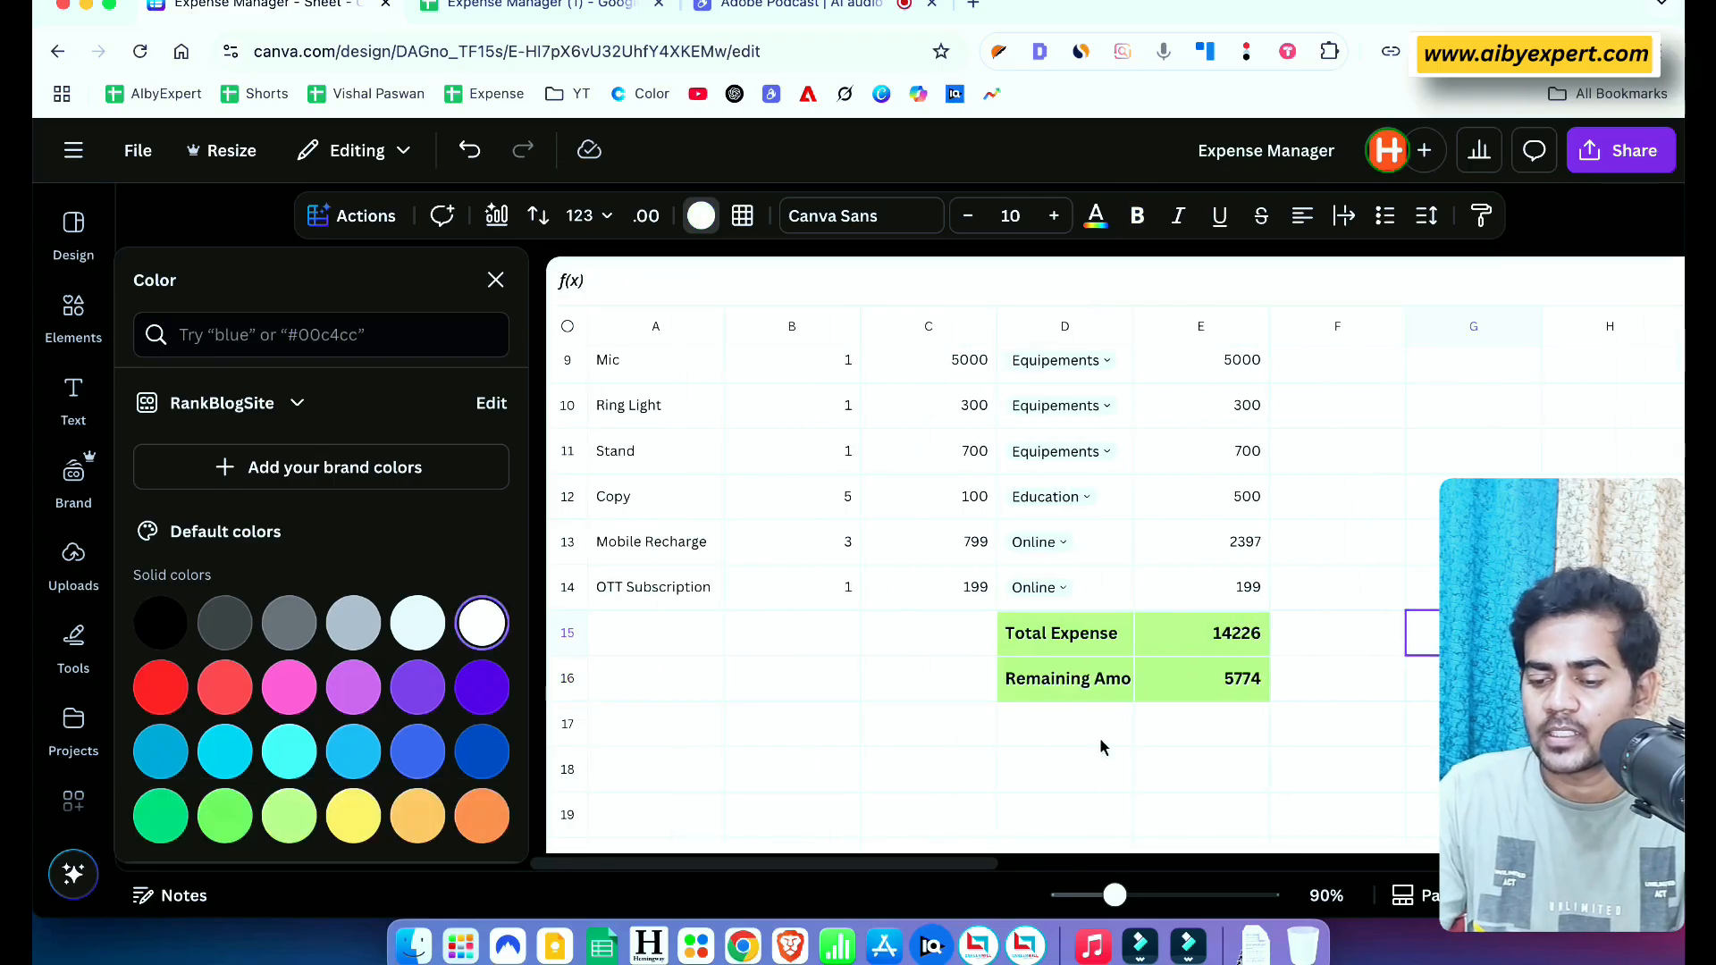
{"action": "scroll", "coordinate": [1102, 745], "scroll_direction": "up", "scroll_amount": 3}
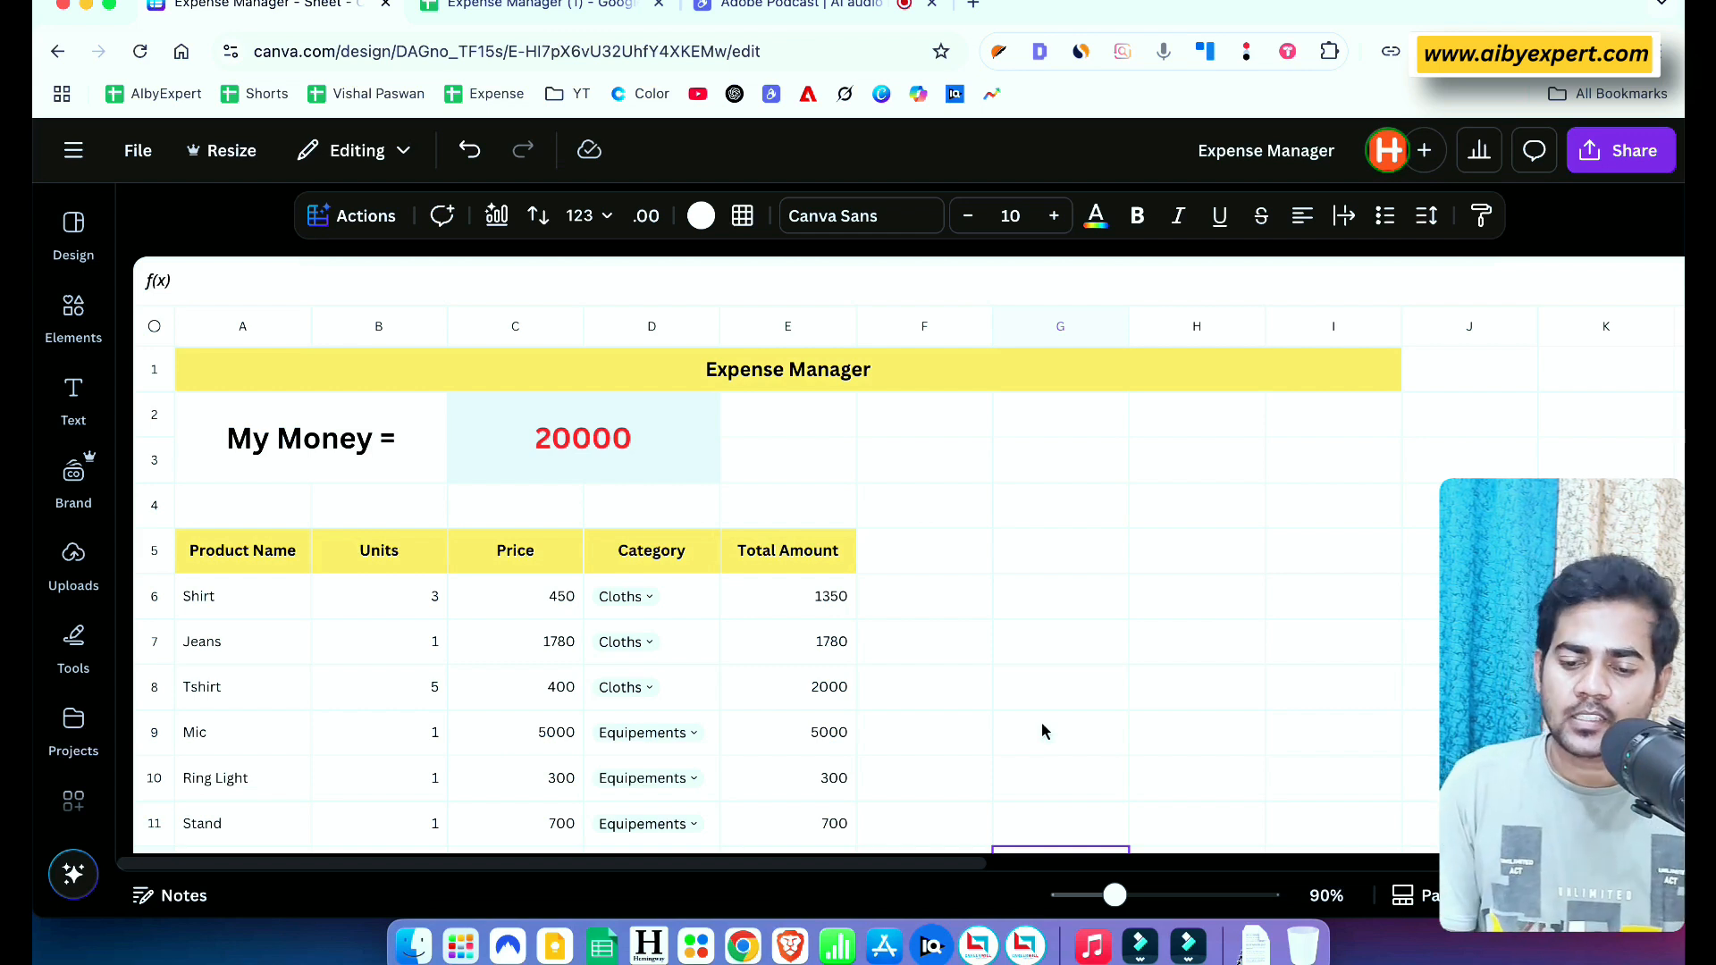
{"action": "scroll", "coordinate": [1042, 724], "scroll_direction": "down", "scroll_amount": 3}
{"action": "scroll", "coordinate": [1043, 724], "scroll_direction": "up", "scroll_amount": 2}
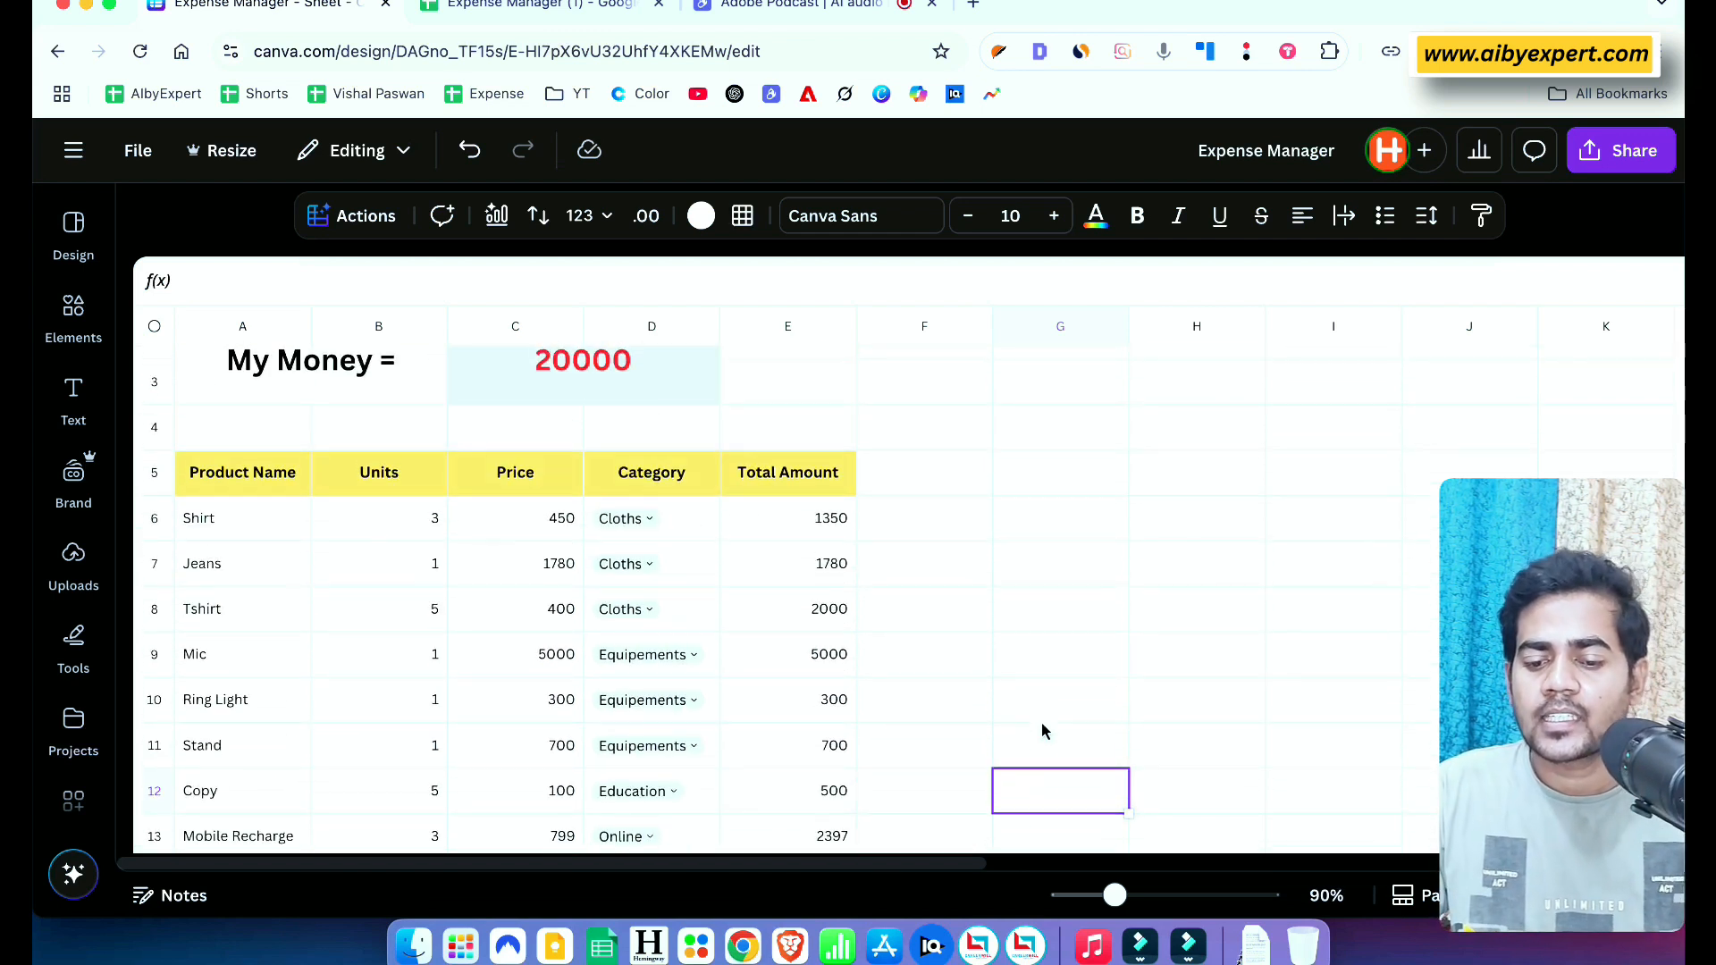
Insert a Magic Charts pie chart of the Category and Total Amount range D5:E14 into the sheet
{"action": "scroll", "coordinate": [952, 592], "scroll_direction": "down", "scroll_amount": 1}
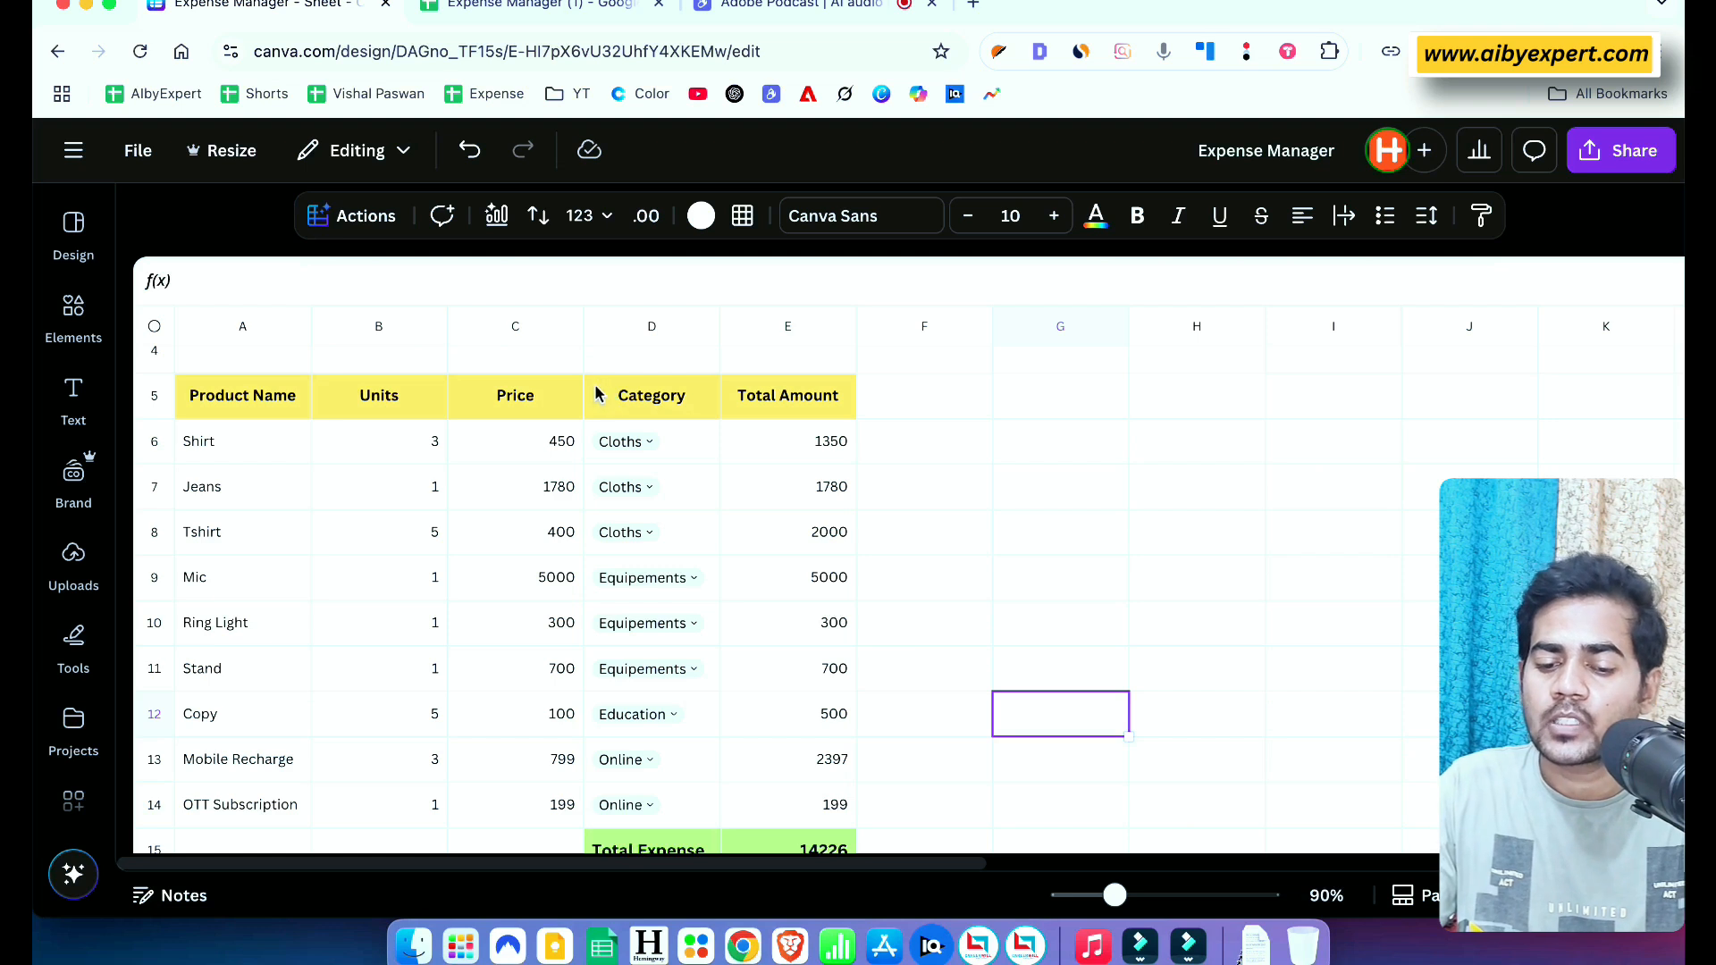
{"action": "left_click_drag", "start_coordinate": [595, 389], "coordinate": [822, 812]}
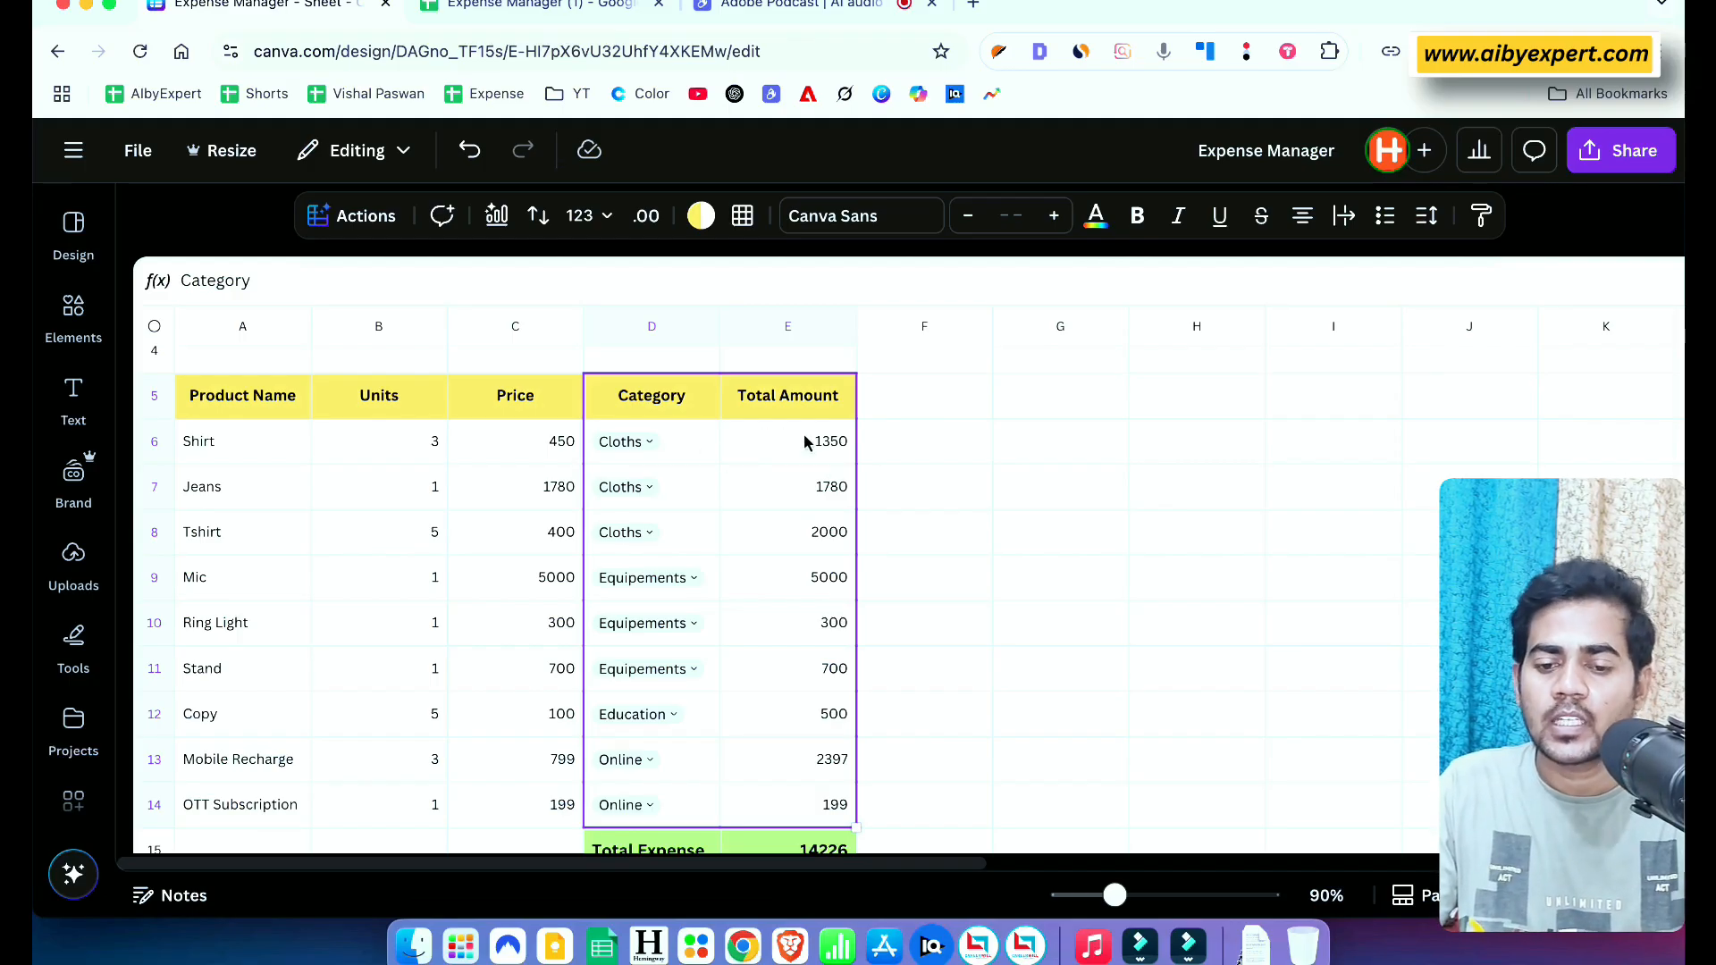
{"action": "left_click", "coordinate": [362, 219]}
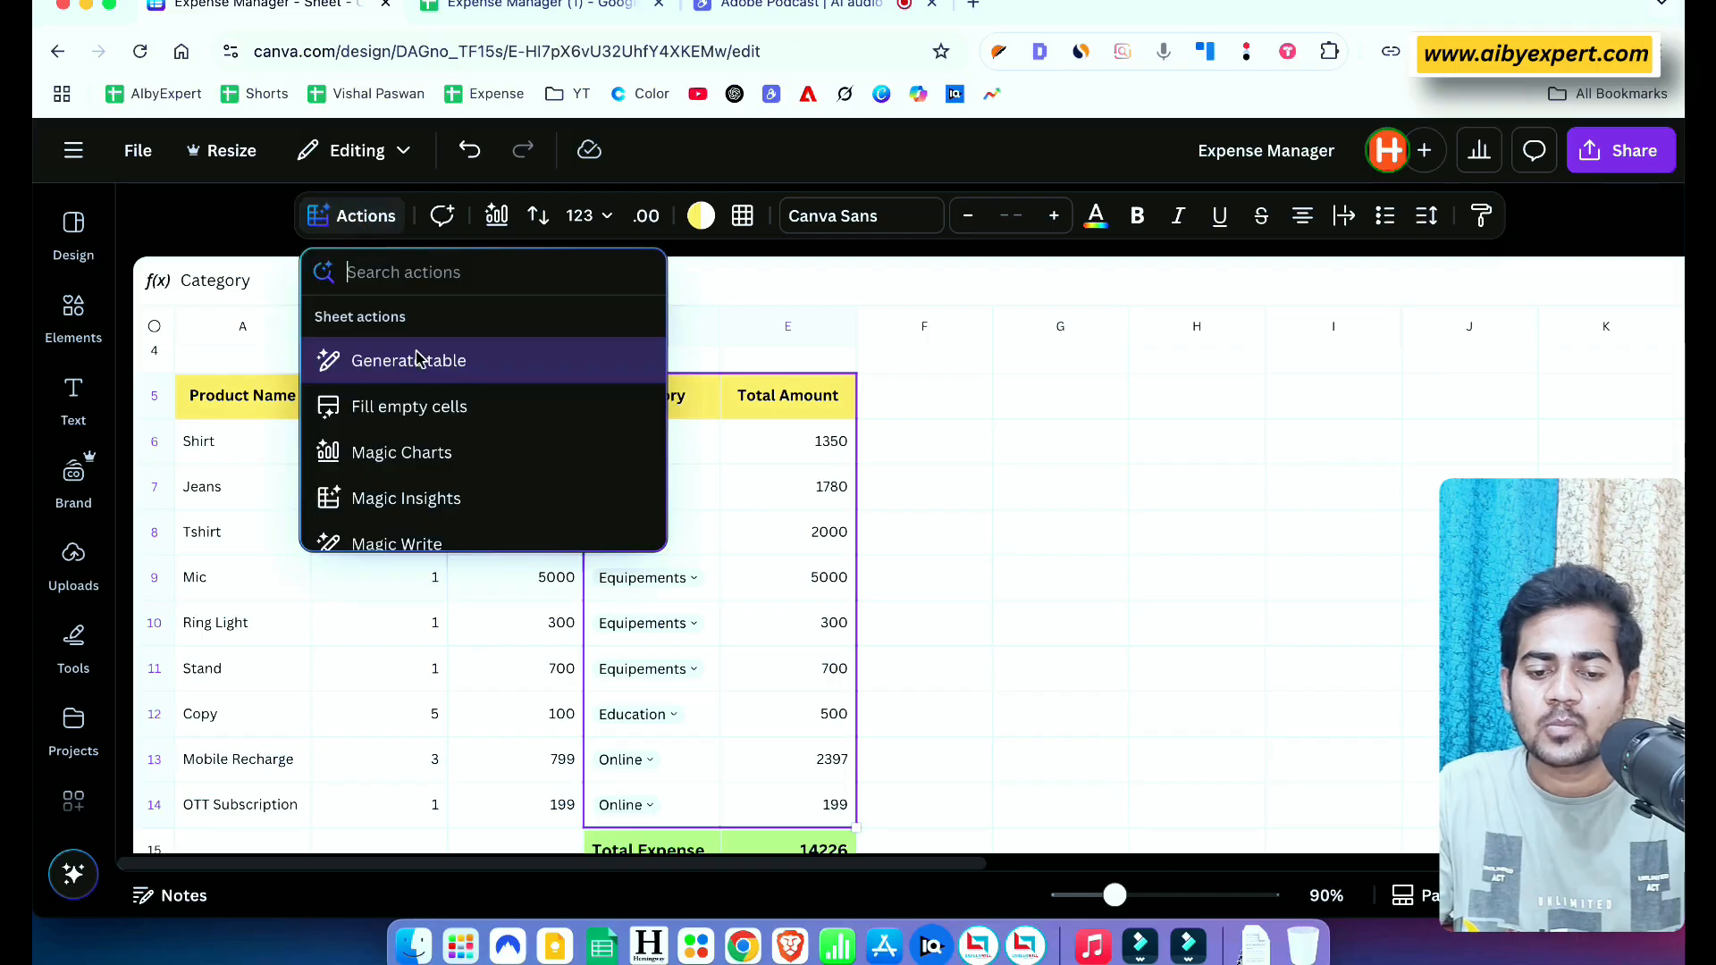
{"action": "left_click", "coordinate": [506, 455]}
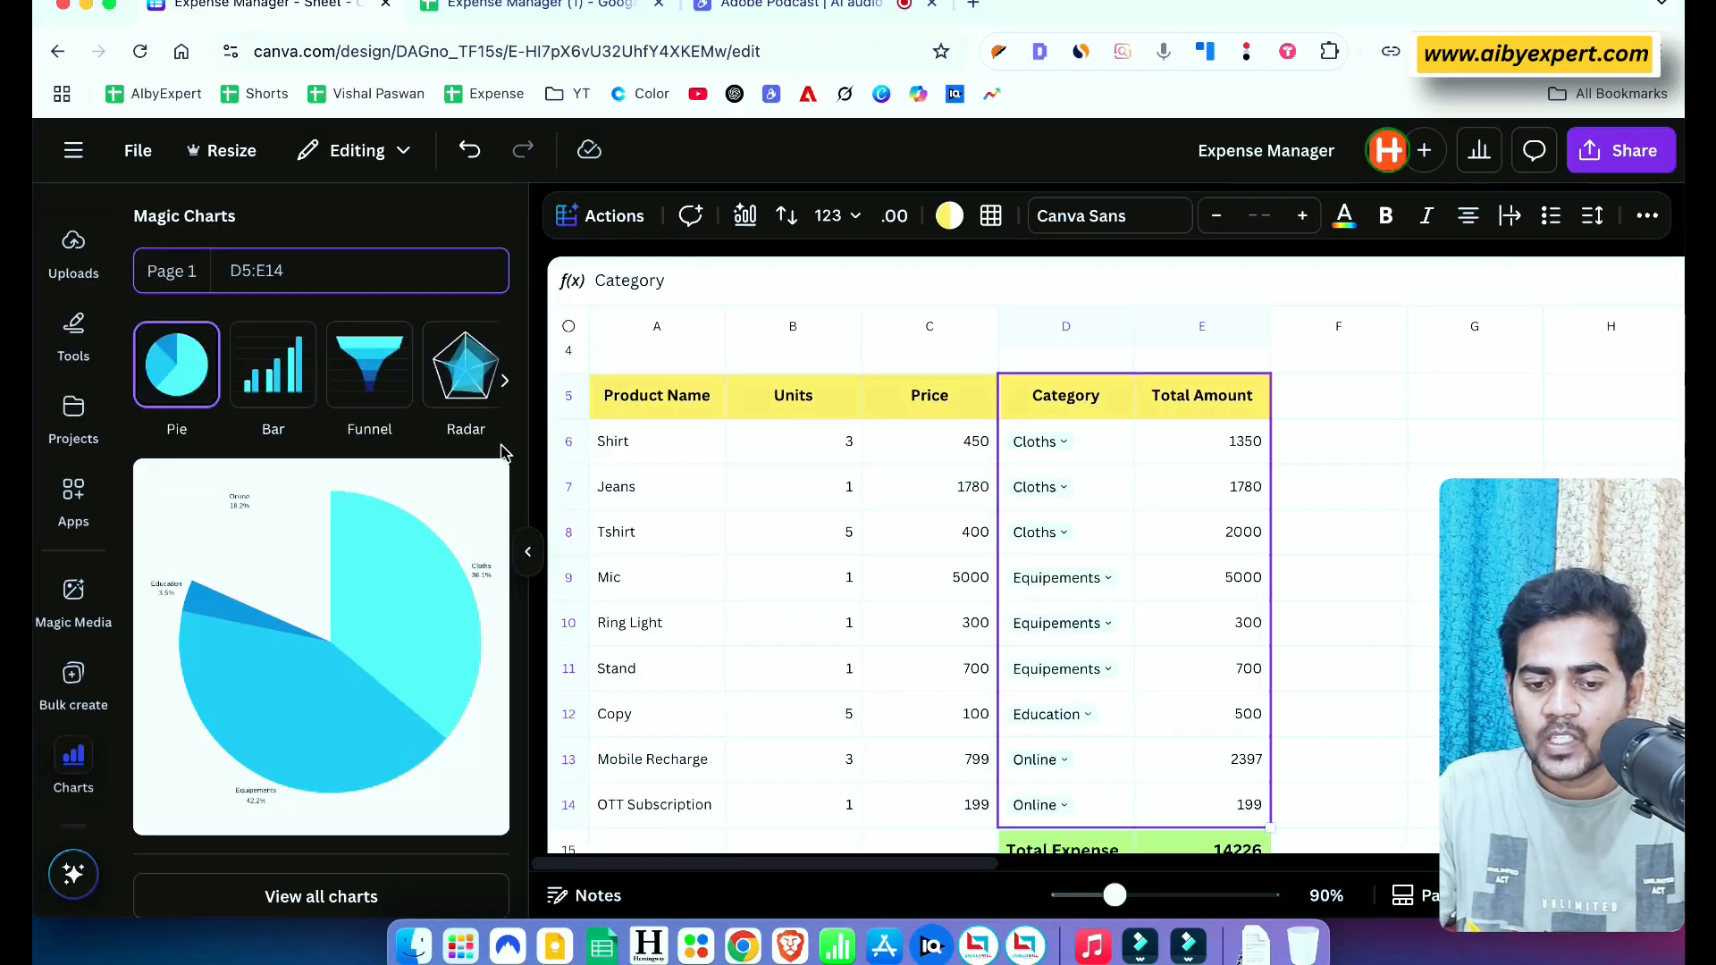
{"action": "left_click", "coordinate": [505, 380]}
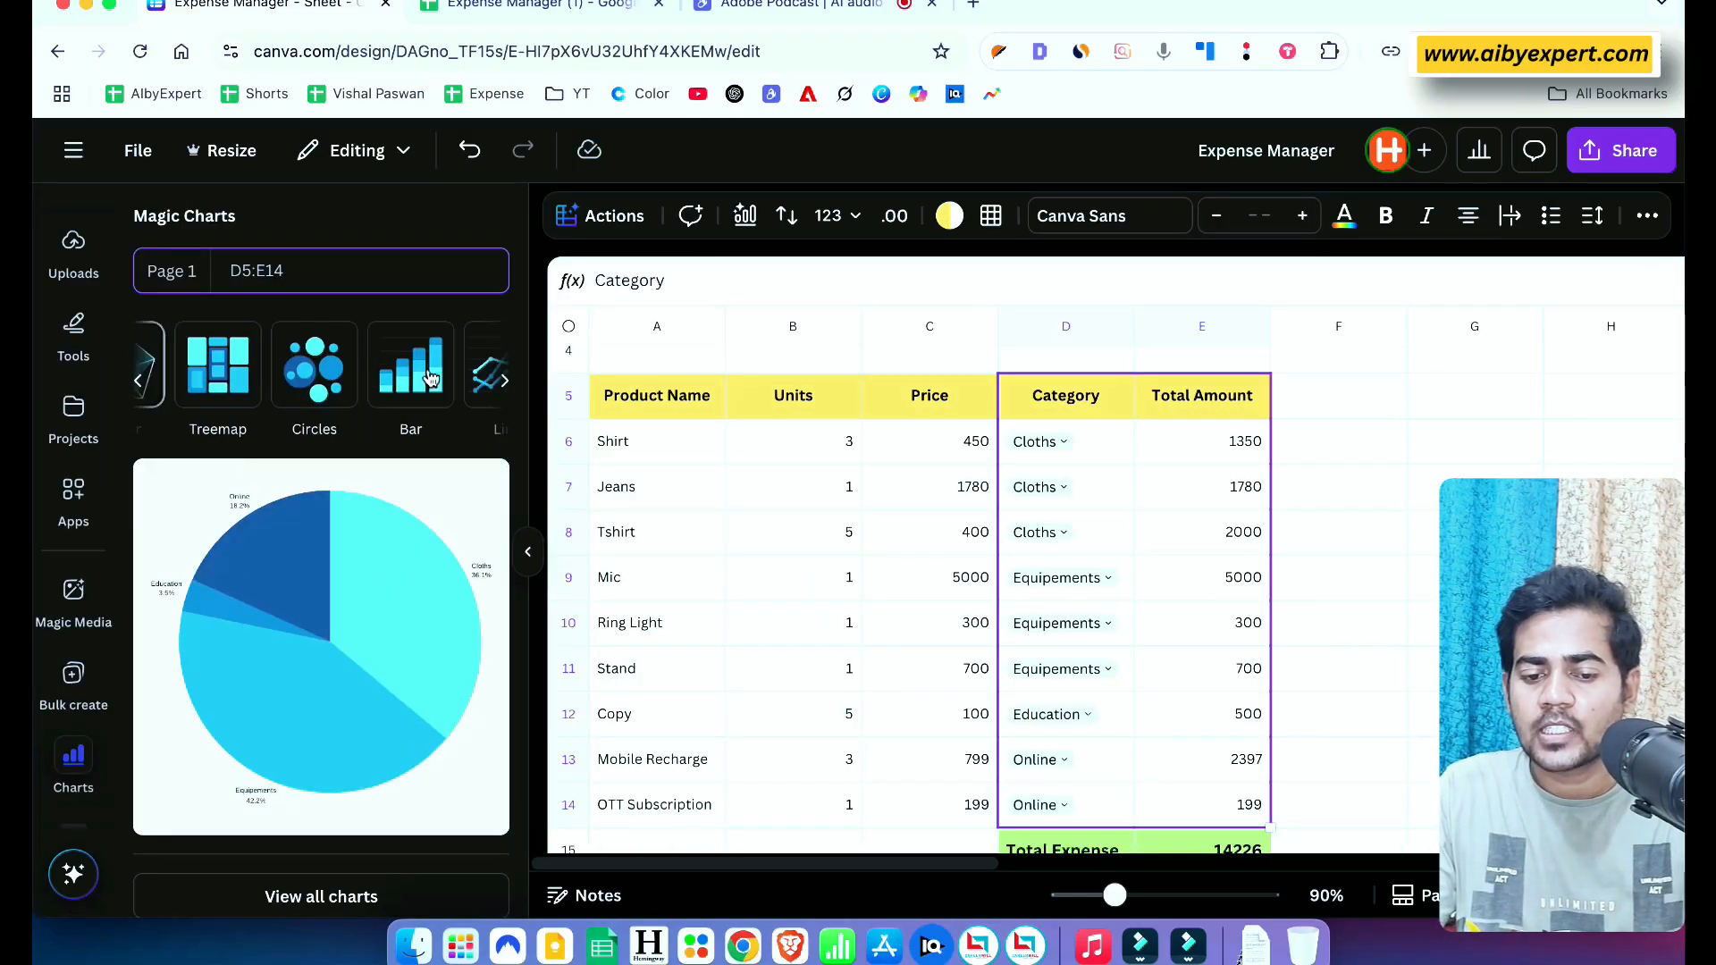
{"action": "scroll", "coordinate": [431, 379], "scroll_direction": "right", "scroll_amount": 3}
{"action": "scroll", "coordinate": [434, 379], "scroll_direction": "left", "scroll_amount": 6}
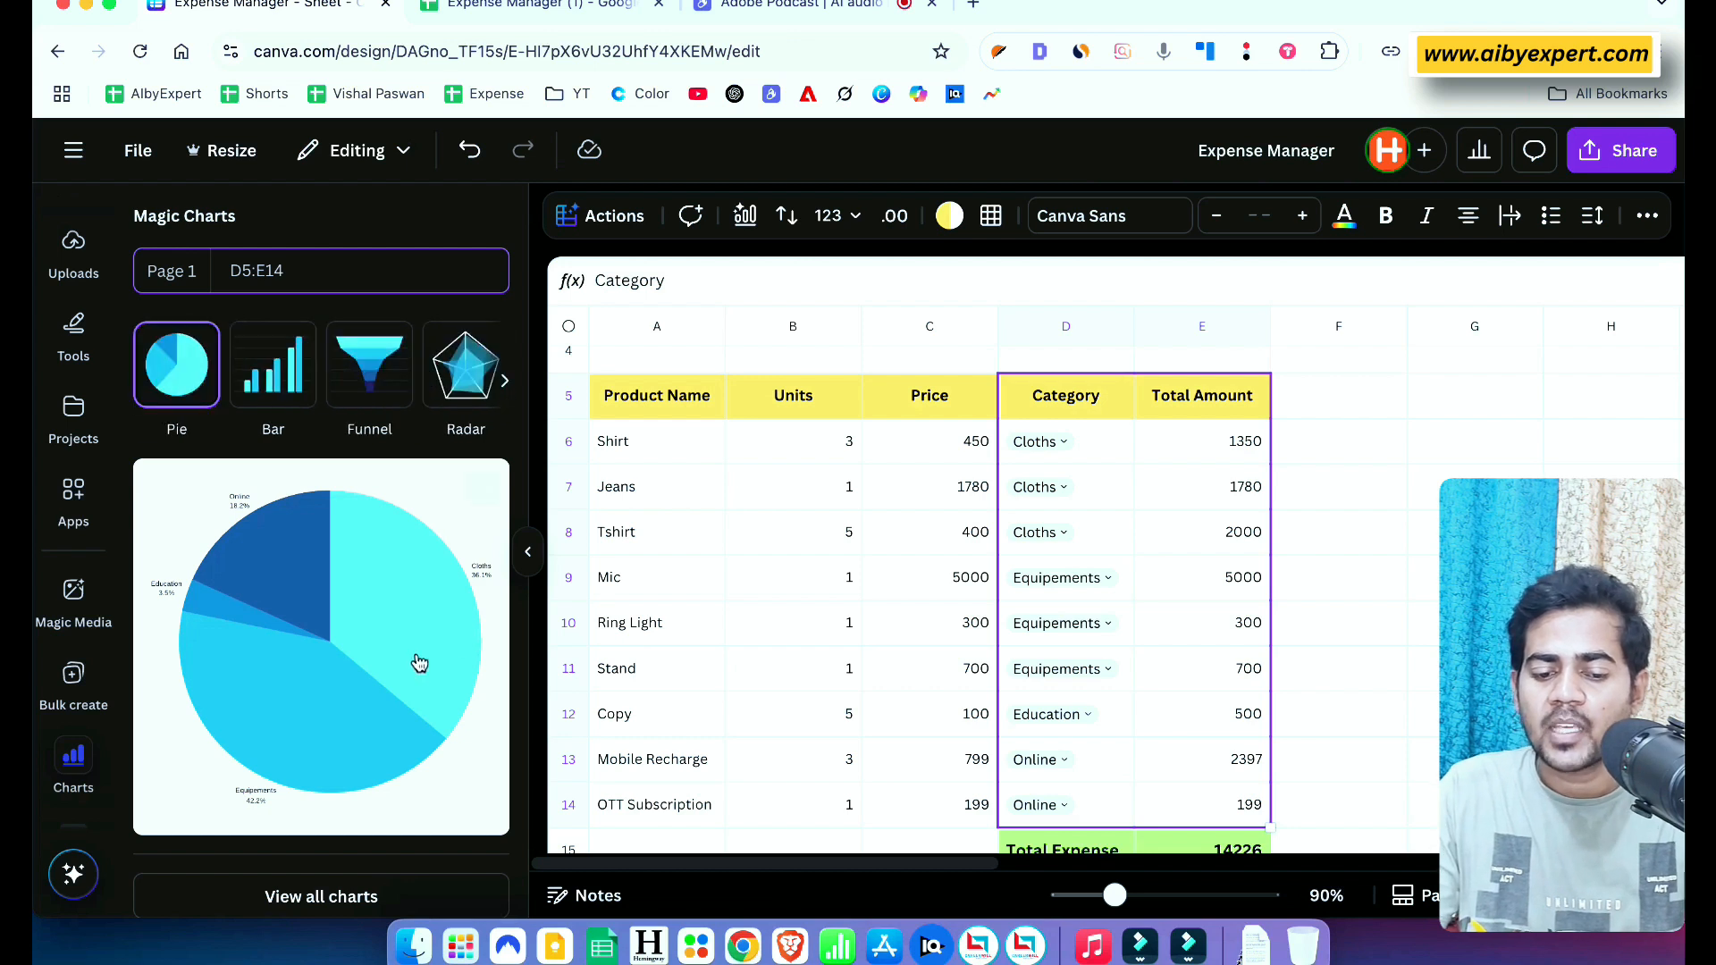
{"action": "scroll", "coordinate": [369, 655], "scroll_direction": "down", "scroll_amount": 1}
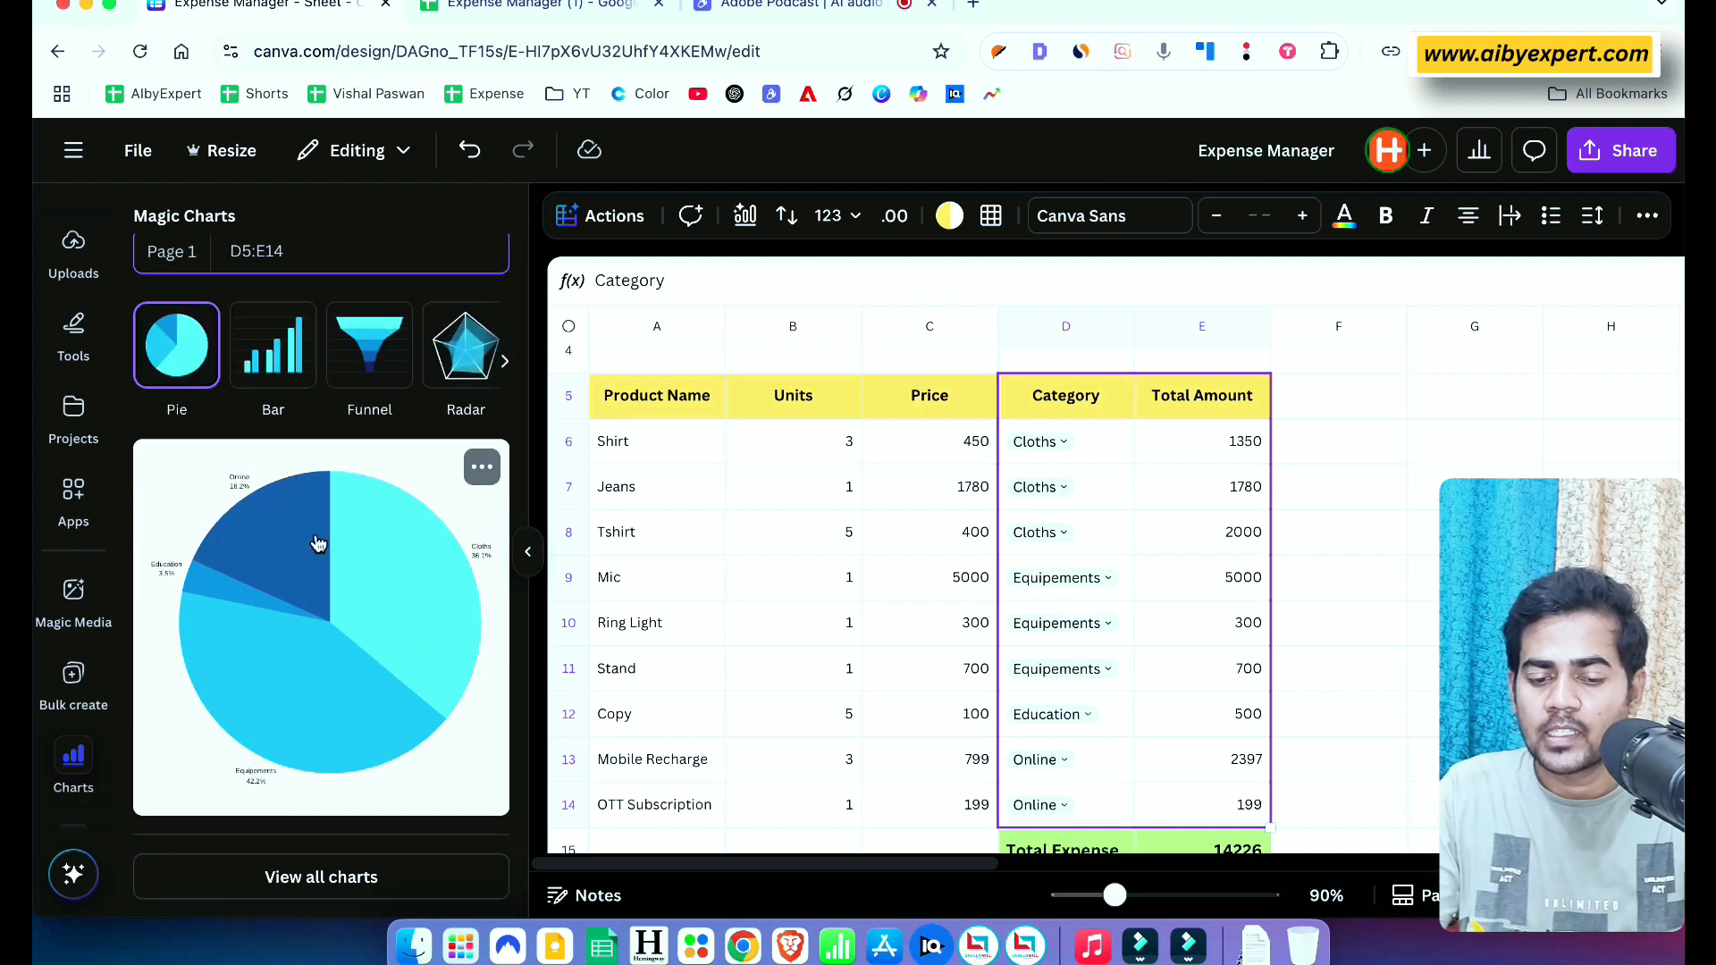
{"action": "left_click", "coordinate": [350, 569]}
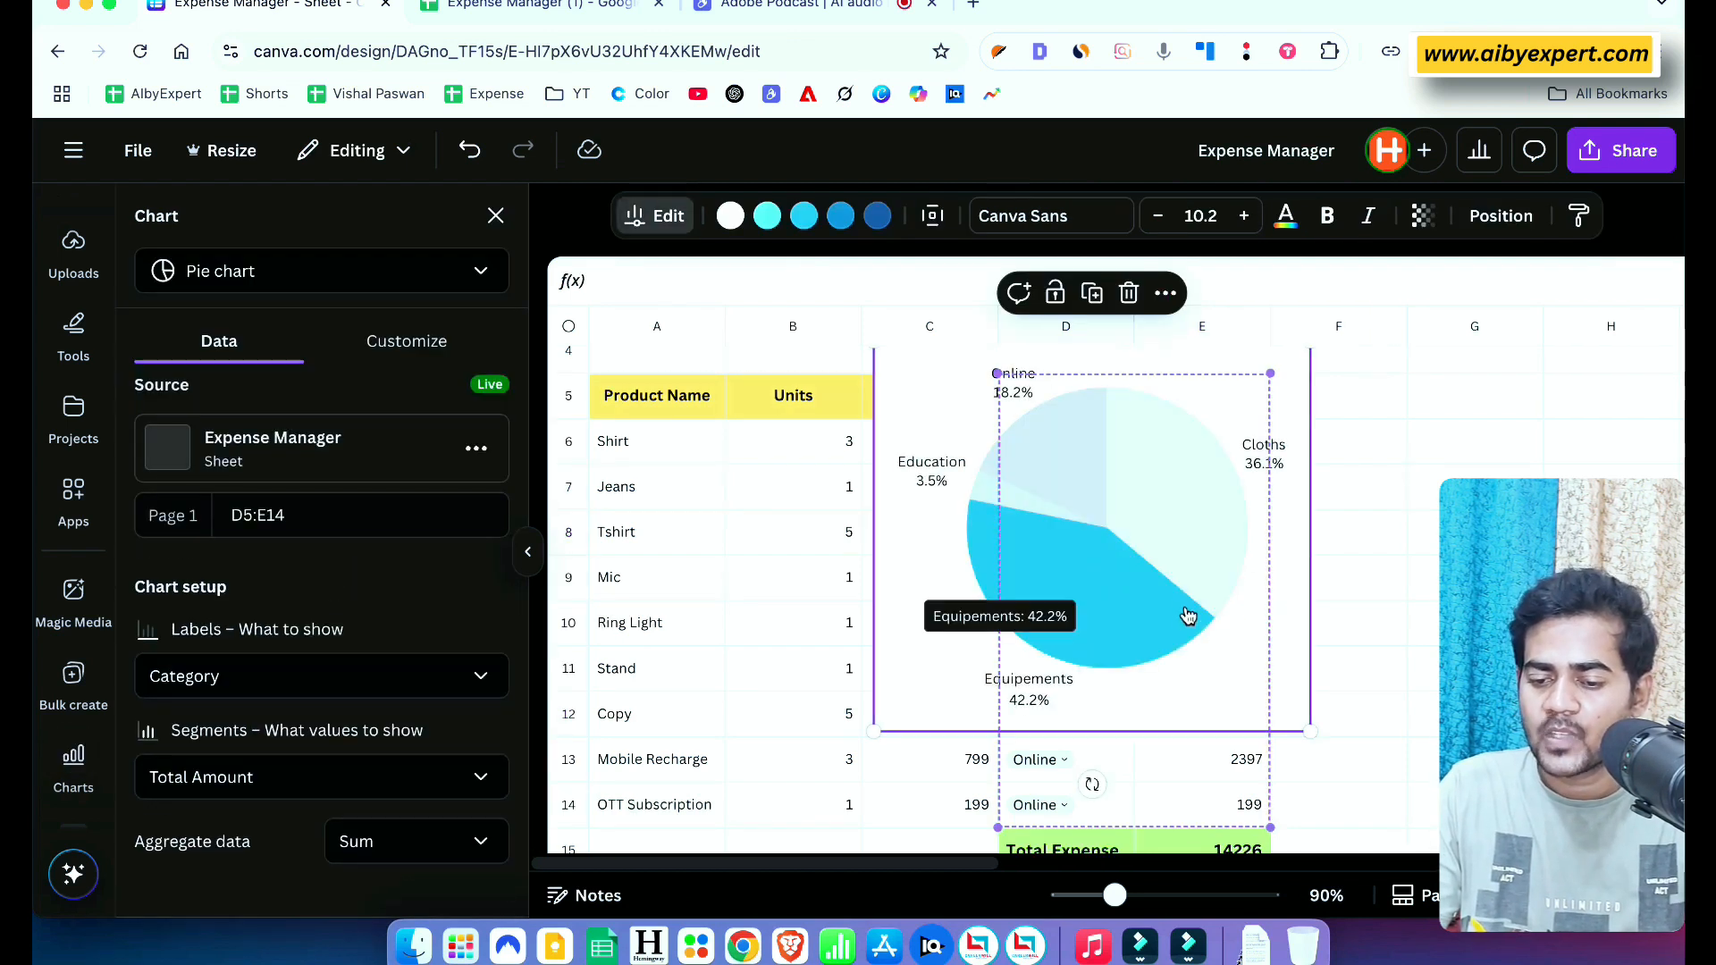
{"action": "left_click", "coordinate": [1345, 578]}
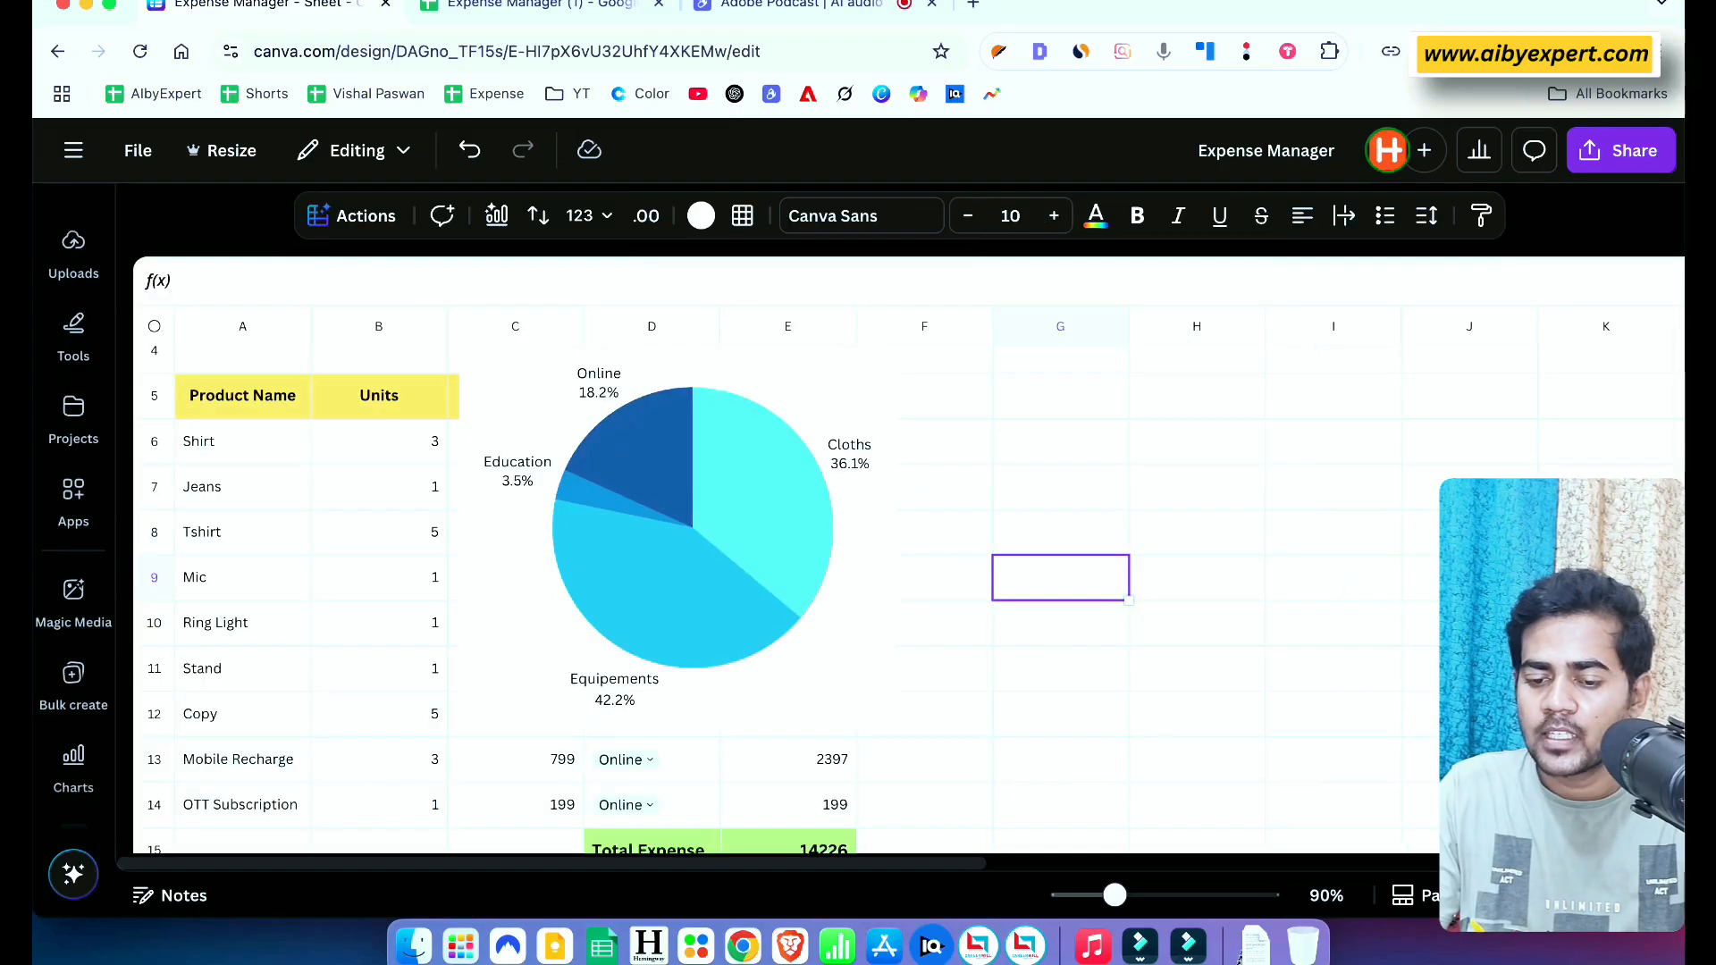
Move the pie chart off the expense table into the empty area over columns G to I
{"action": "left_click_drag", "start_coordinate": [729, 577], "coordinate": [1247, 646]}
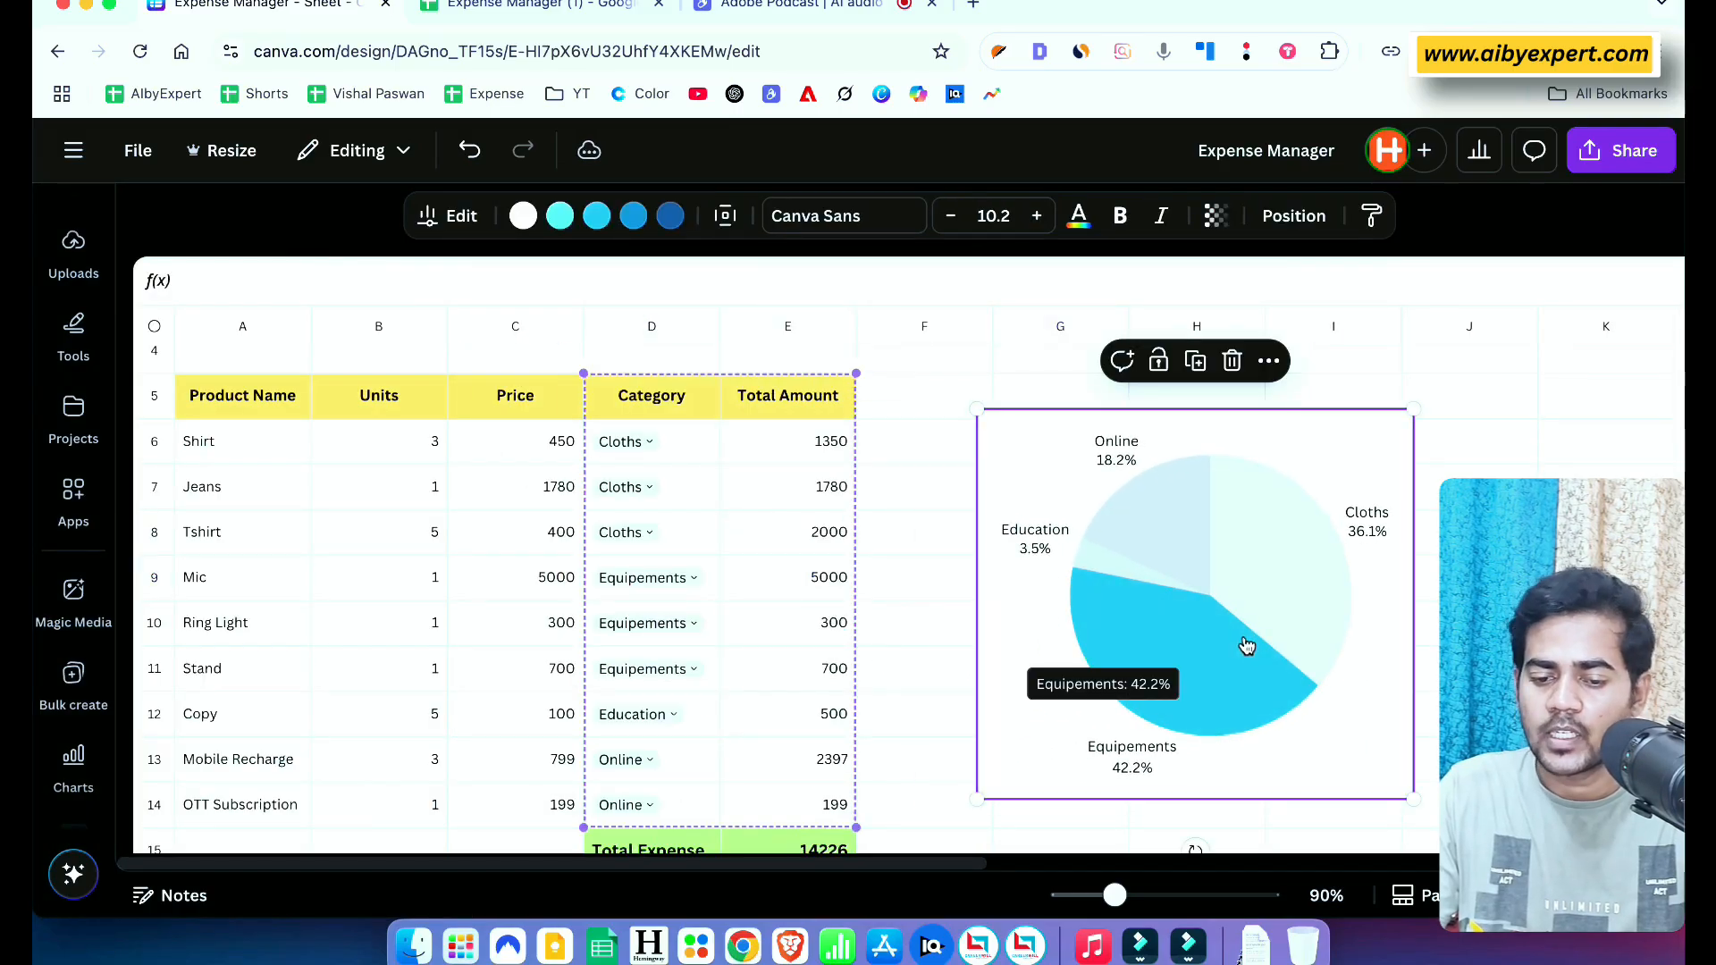
{"action": "left_click", "coordinate": [929, 569]}
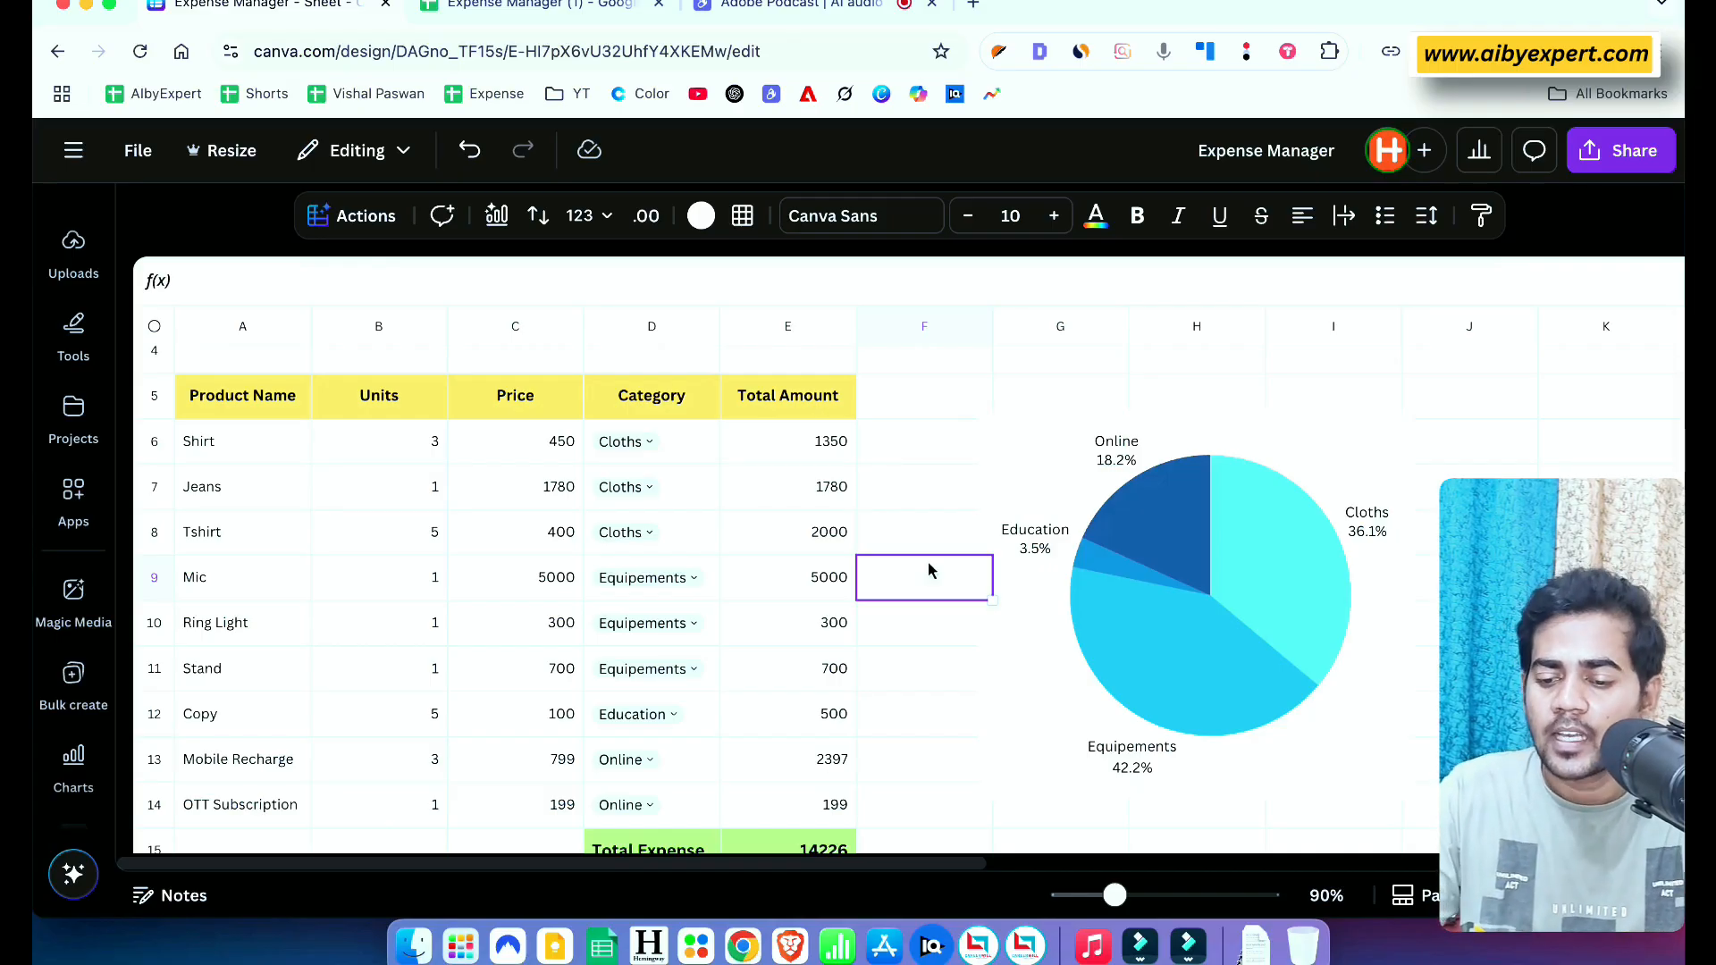
{"action": "left_click", "coordinate": [924, 446]}
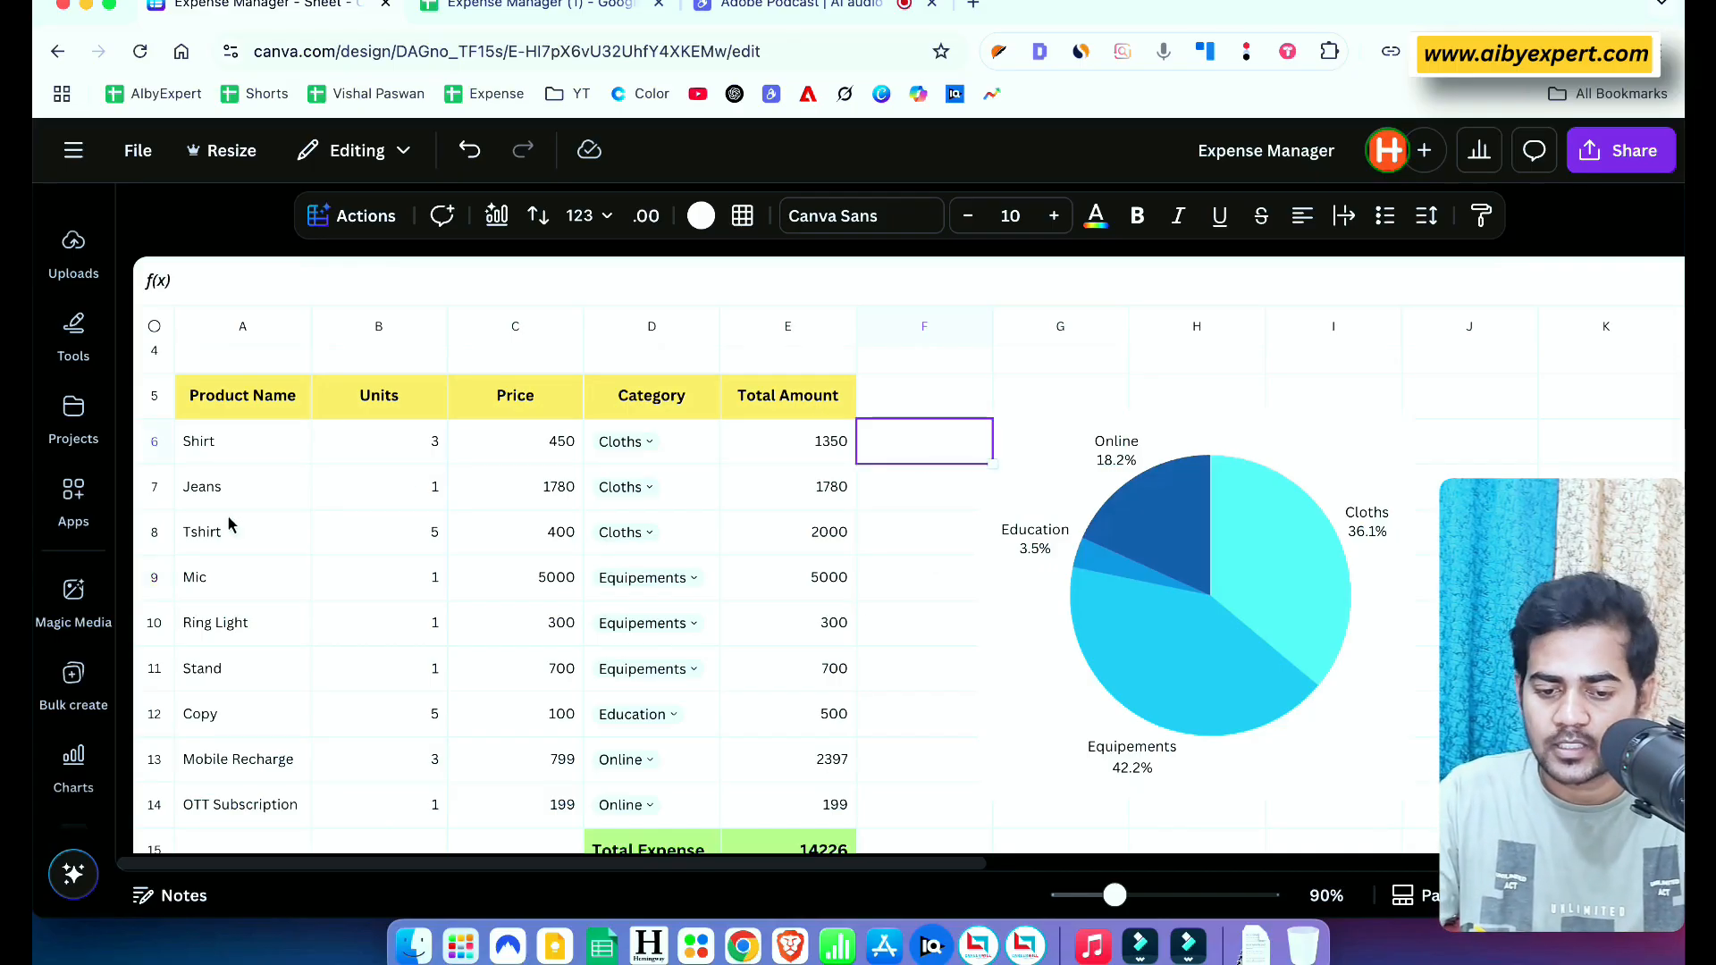
Test the live pie chart by switching the Shirt category in D6 to Equipements and back to Cloths
{"action": "left_click", "coordinate": [421, 459]}
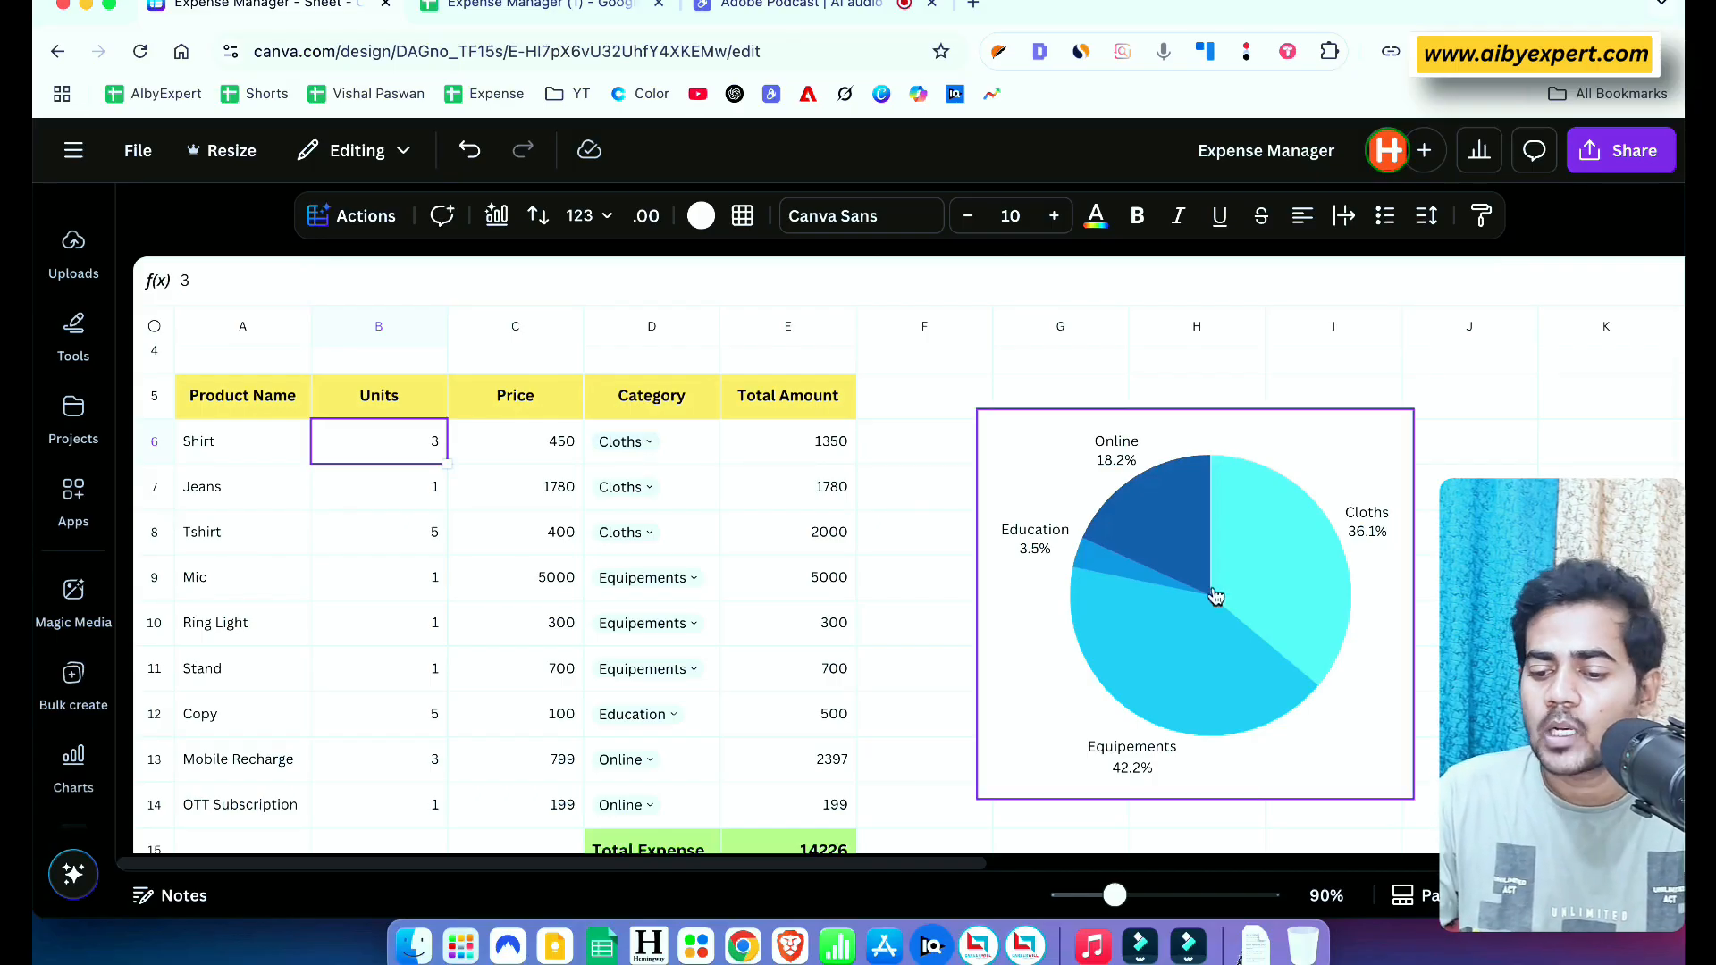
{"action": "mouse_move", "coordinate": [1217, 597]}
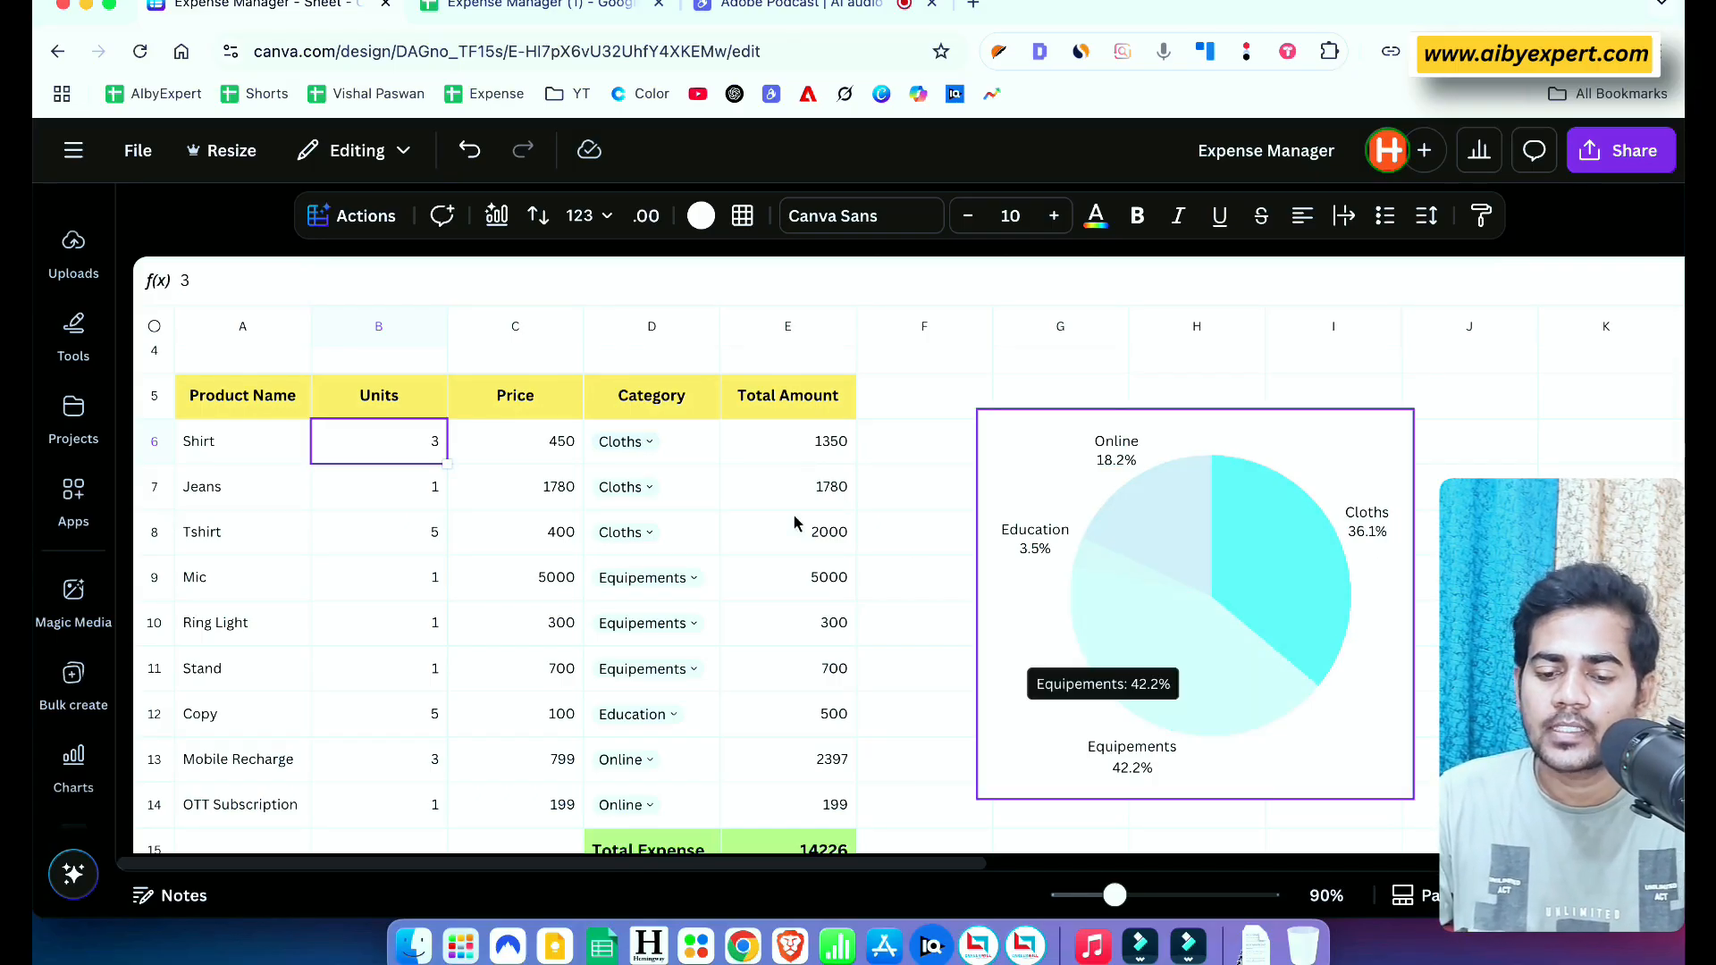
{"action": "left_click", "coordinate": [619, 441]}
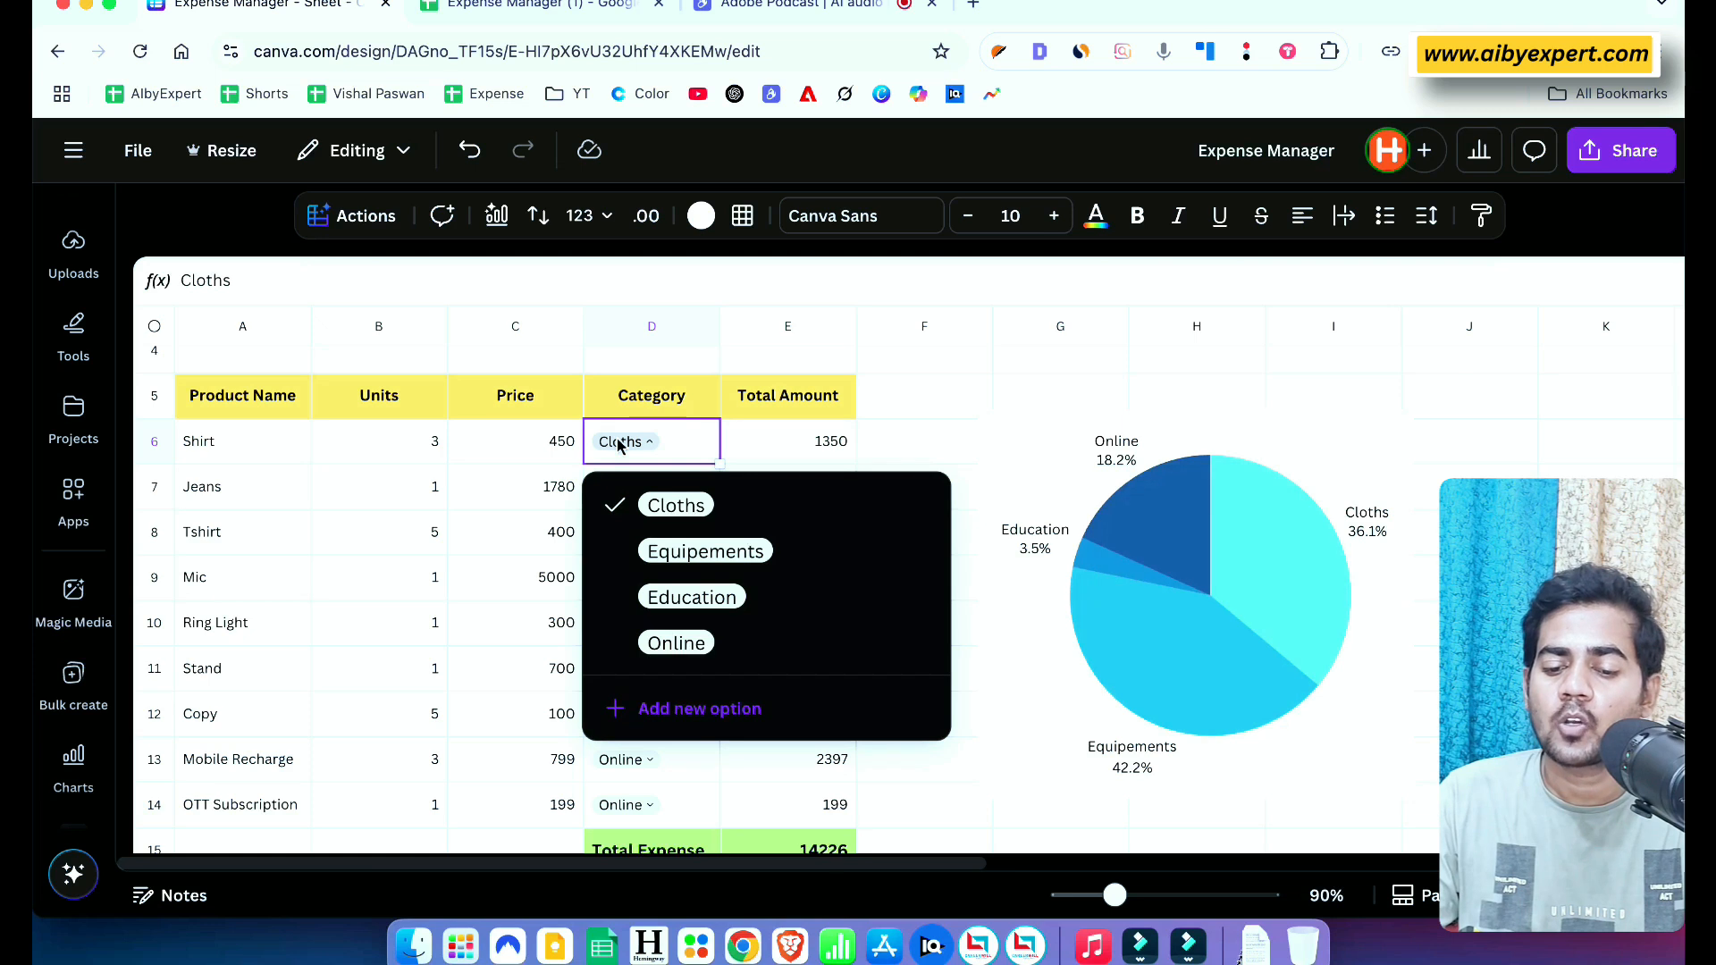
{"action": "left_click", "coordinate": [731, 554]}
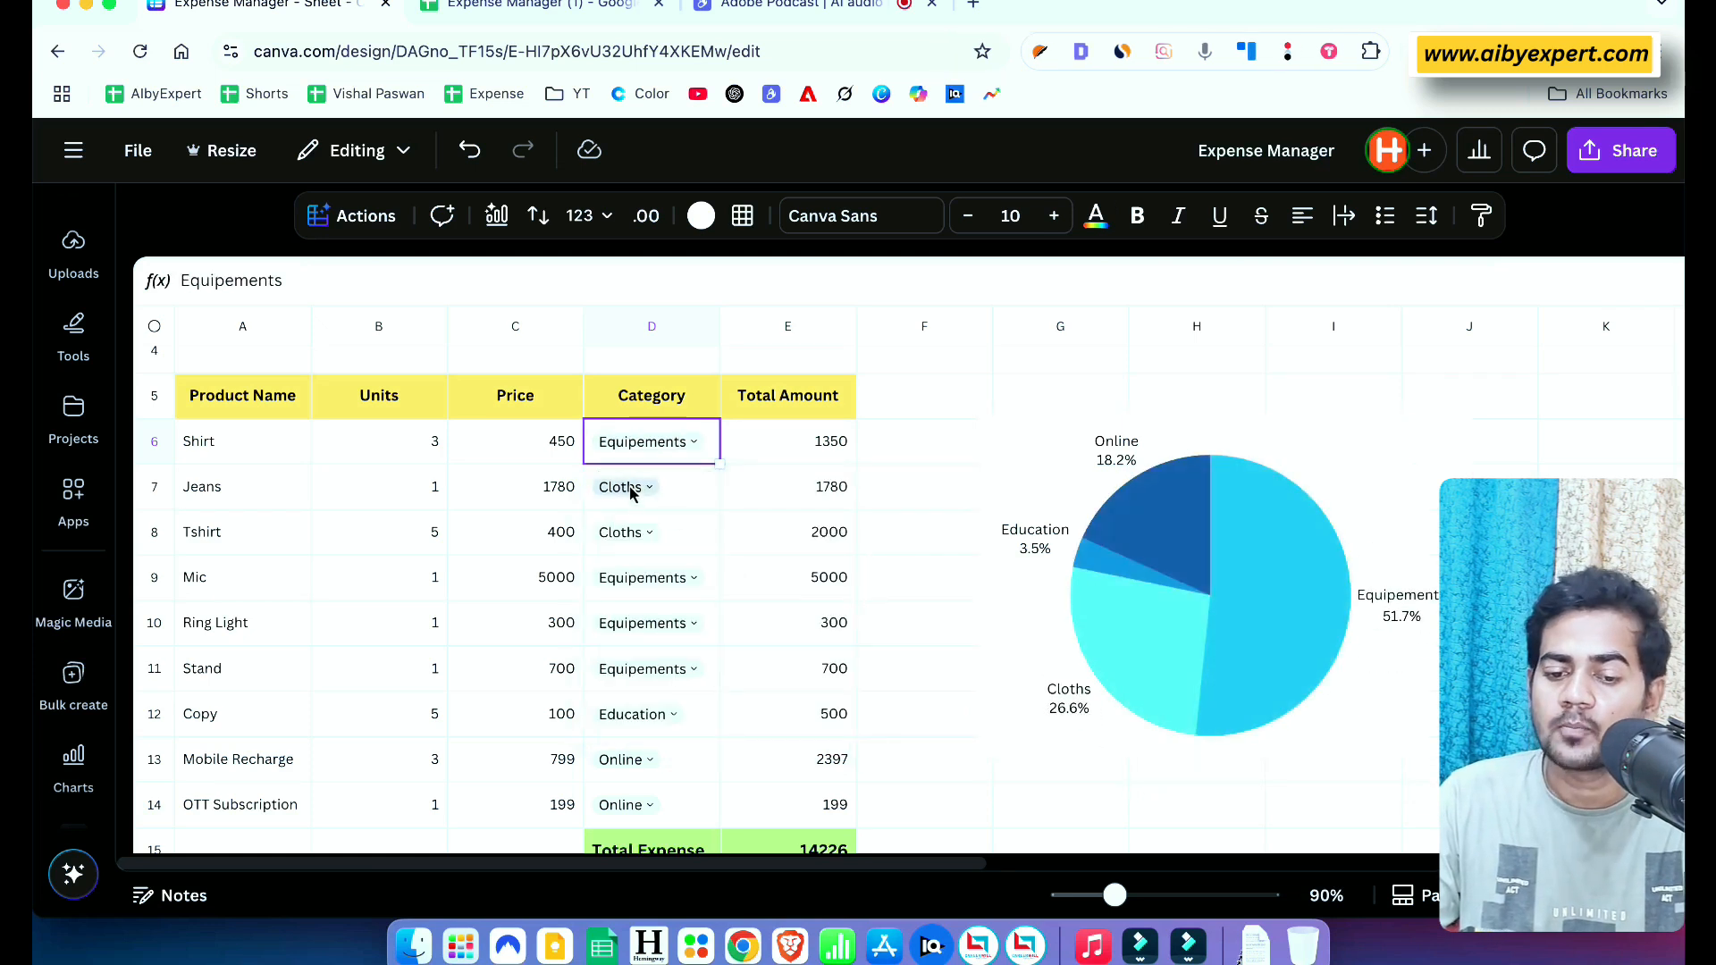
{"action": "left_click", "coordinate": [645, 441]}
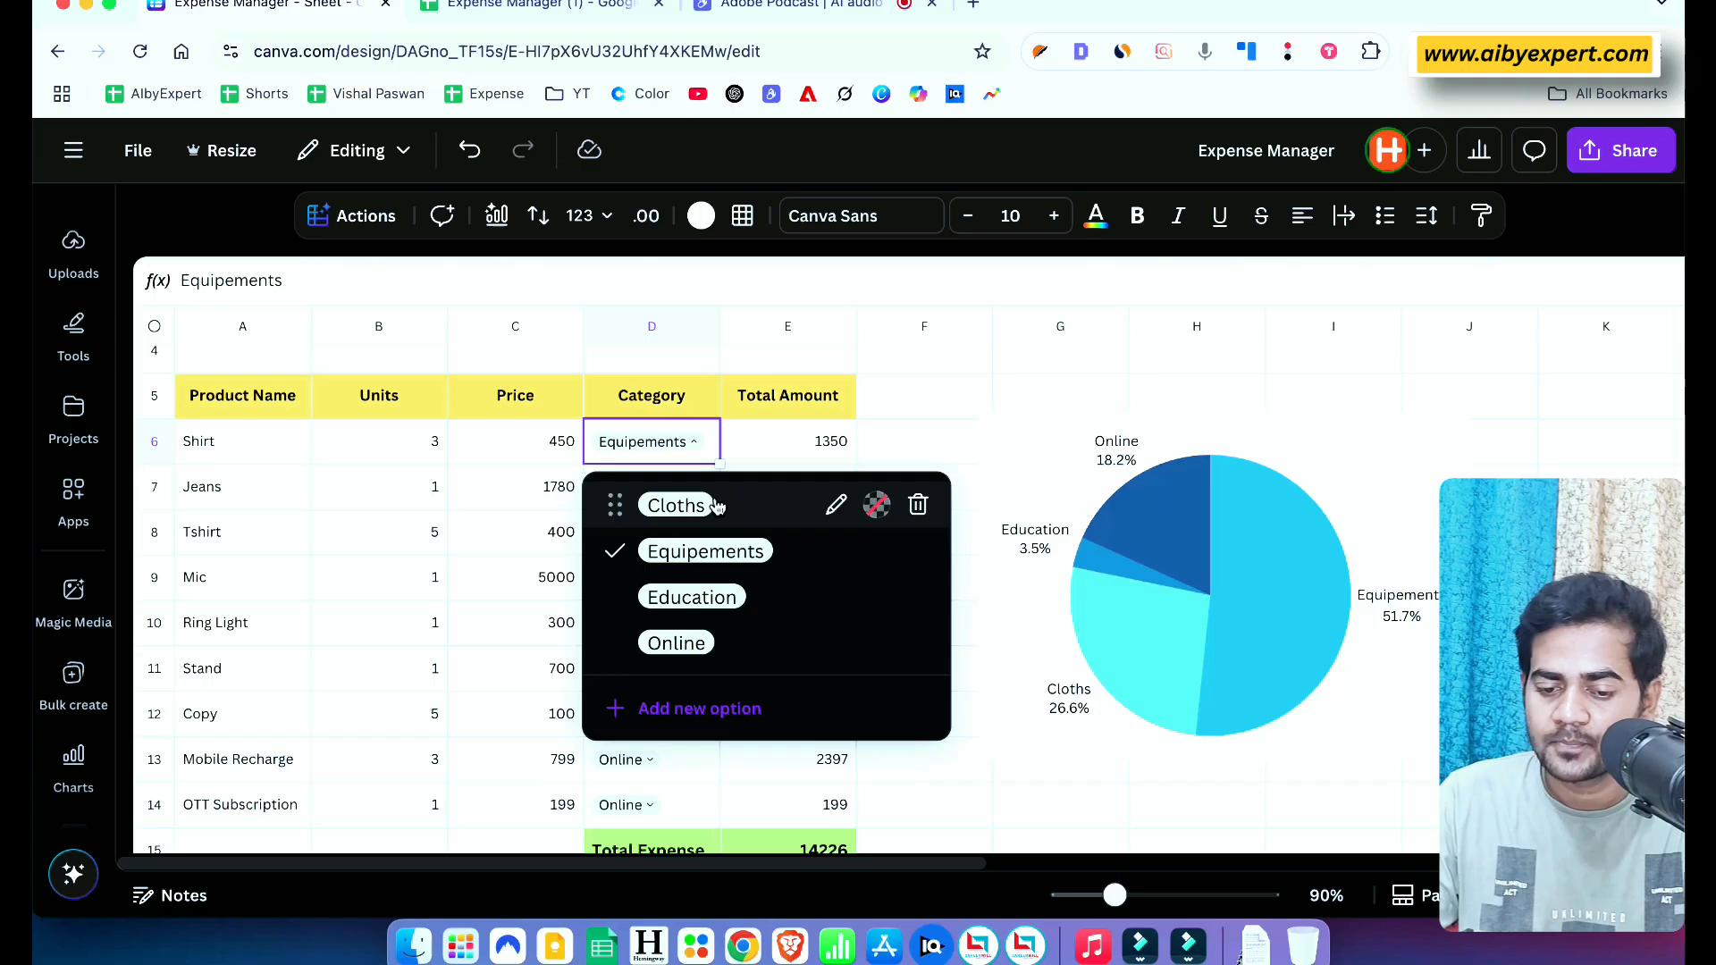
{"action": "left_click", "coordinate": [717, 506]}
Test the live pie chart by changing the Shirt units in B6 to 1 and back to 3
{"action": "left_click", "coordinate": [435, 446]}
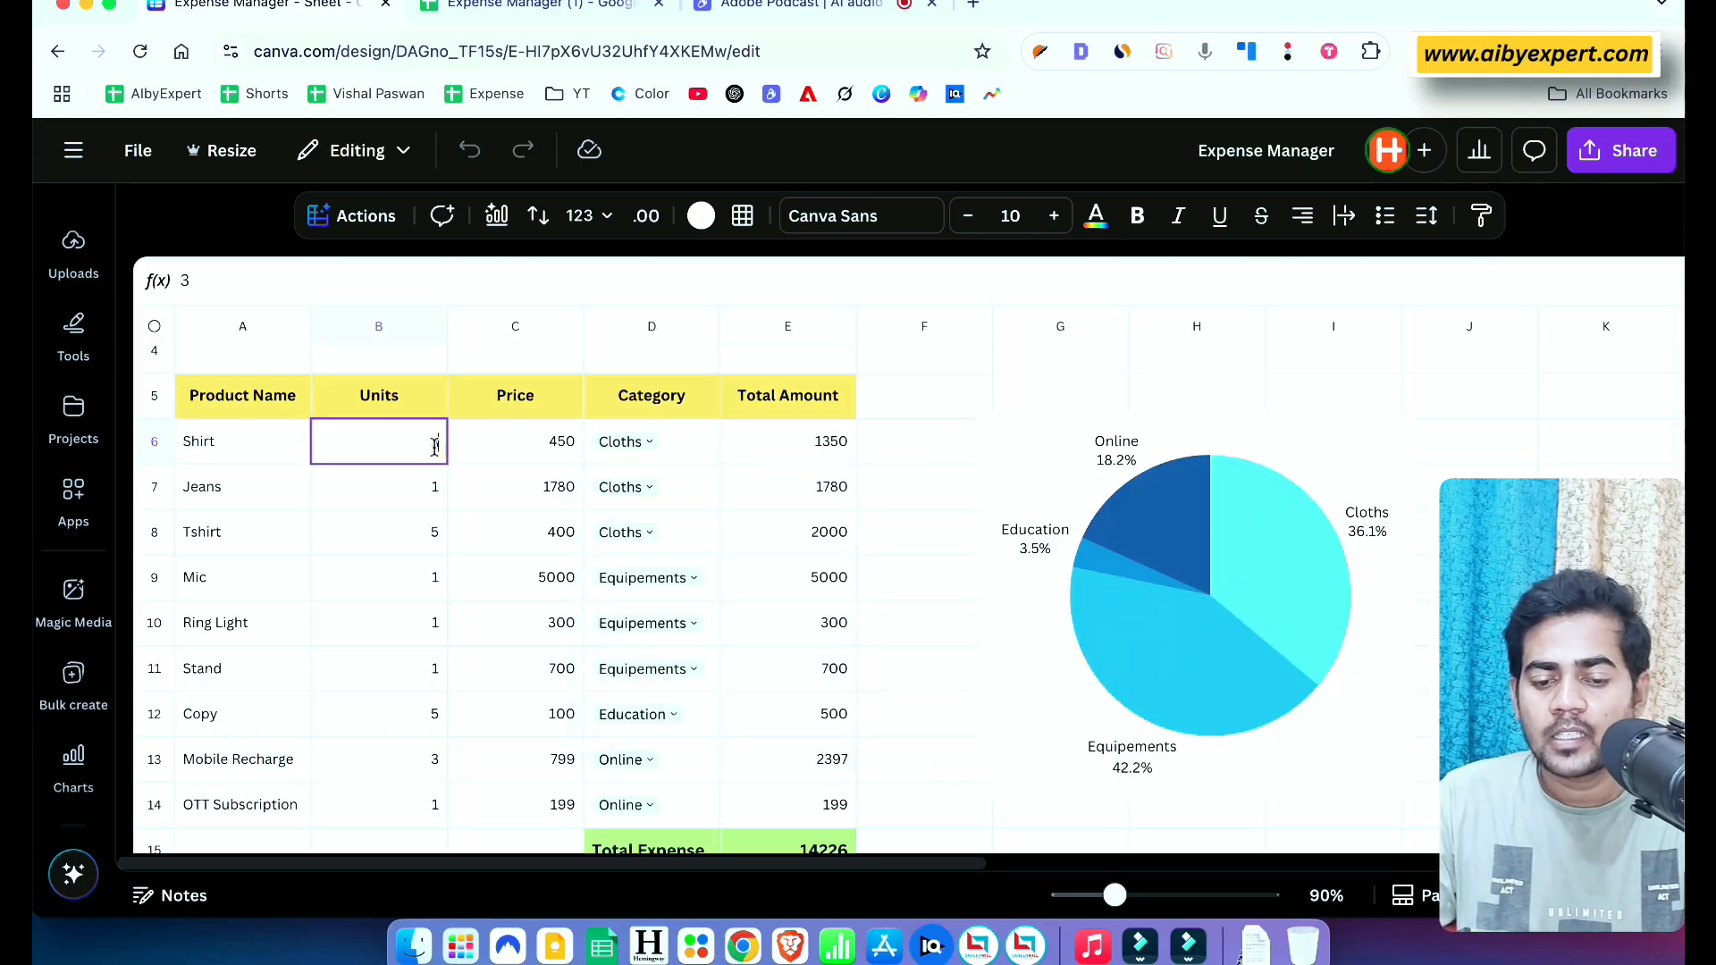
{"action": "key", "text": "BackSpace"}
{"action": "type", "text": "1"}
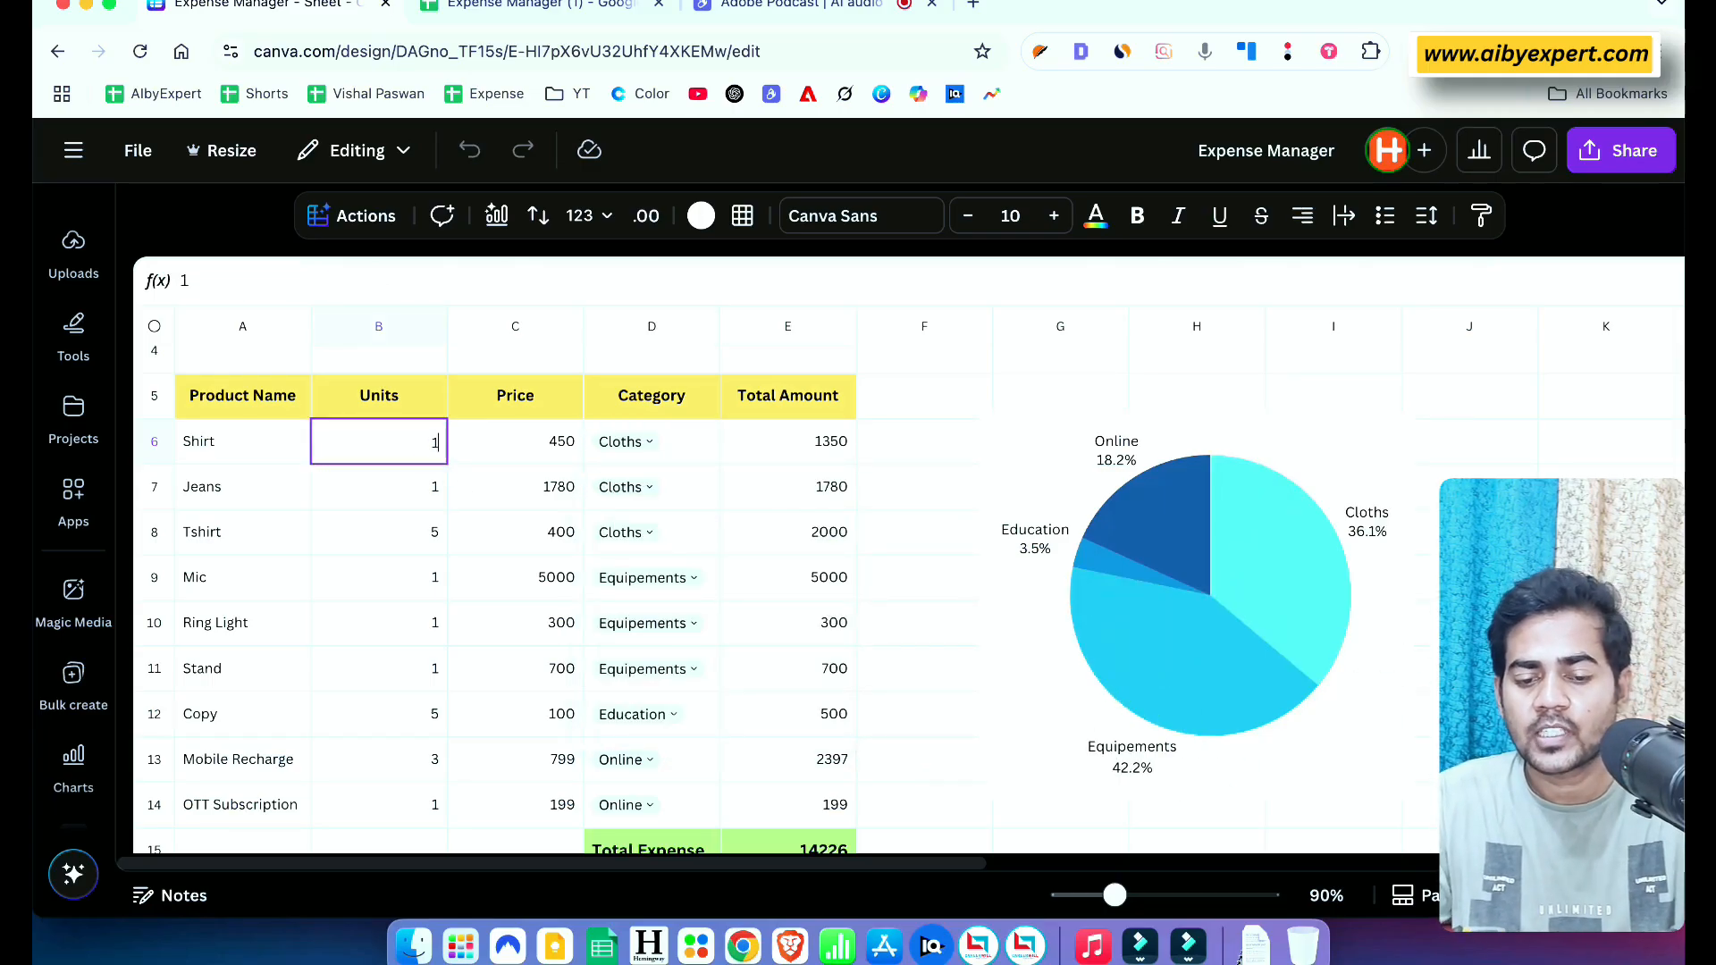
{"action": "left_click", "coordinate": [389, 498]}
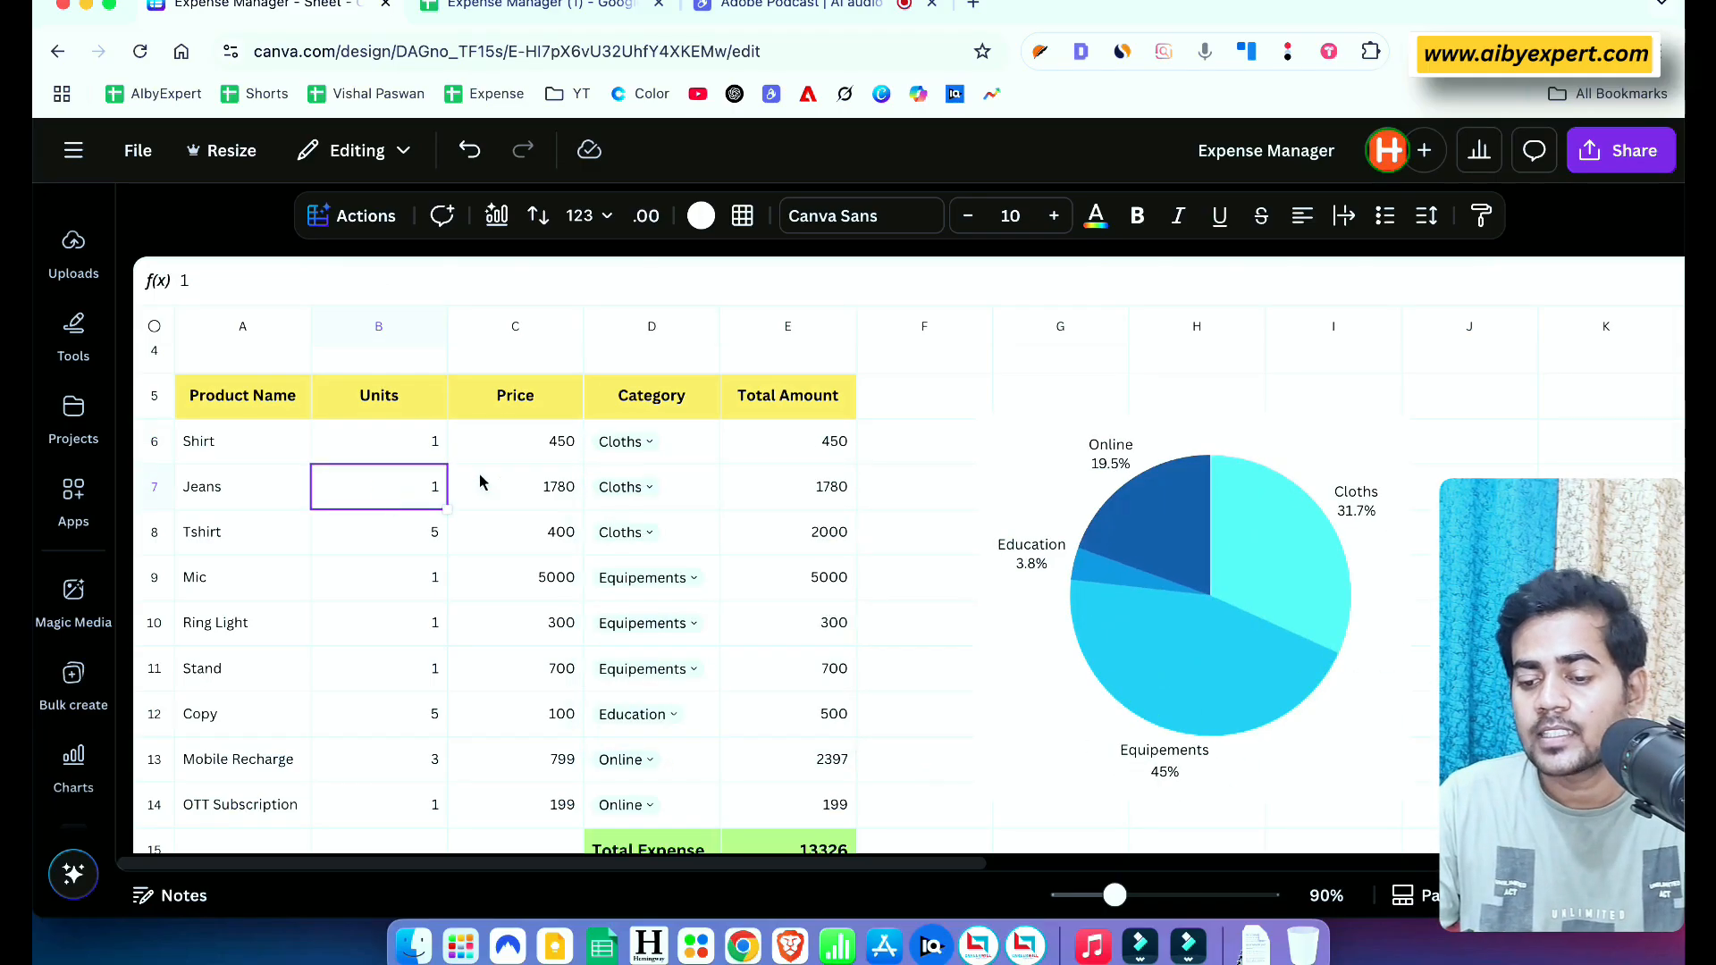
{"action": "left_click", "coordinate": [441, 438]}
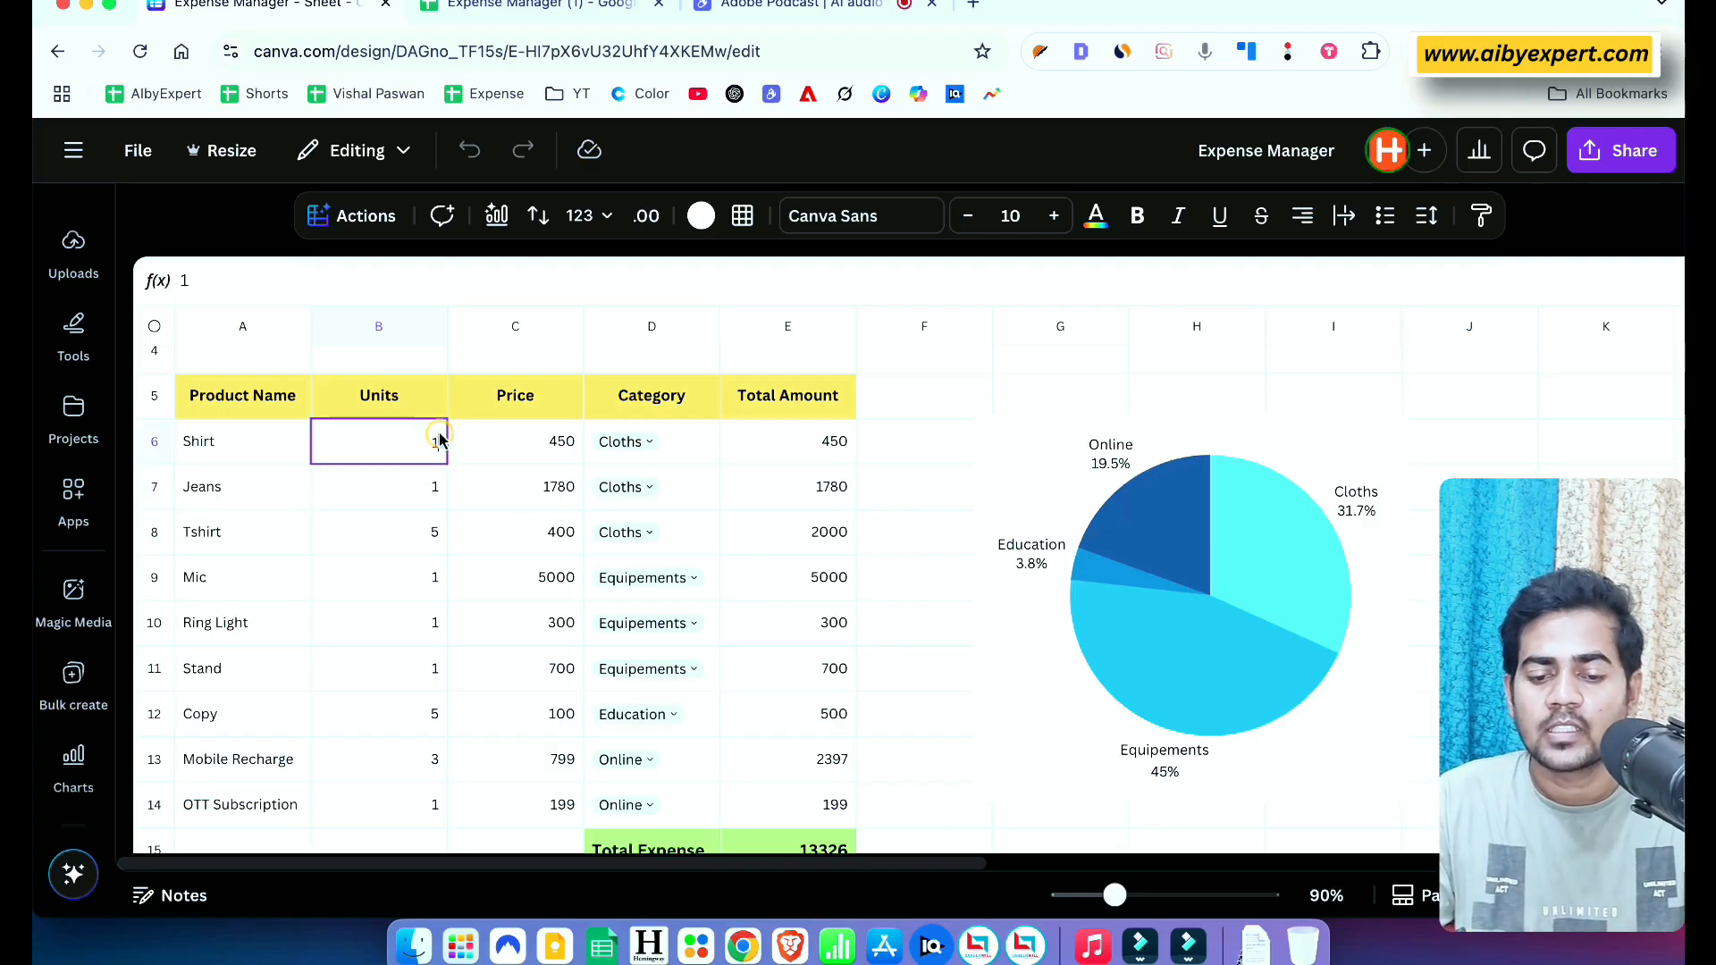
{"action": "key", "text": "BackSpace"}
{"action": "type", "text": "3"}
{"action": "left_click", "coordinate": [429, 518]}
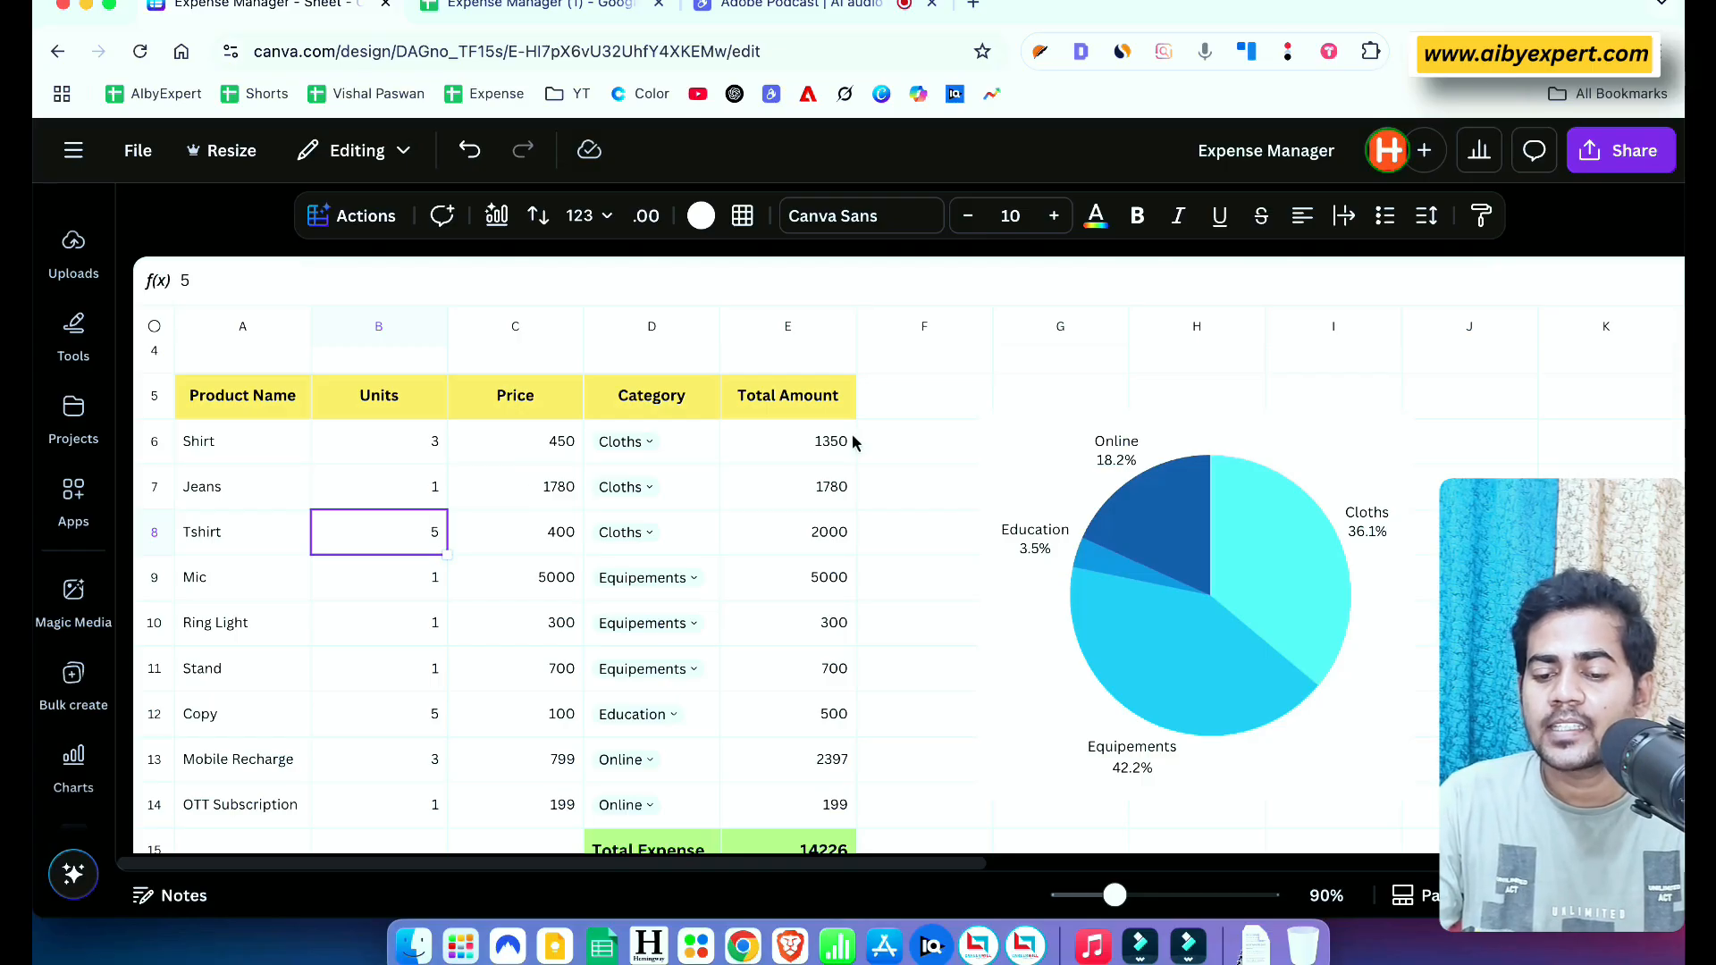
{"action": "scroll", "coordinate": [763, 637], "scroll_direction": "down", "scroll_amount": 2}
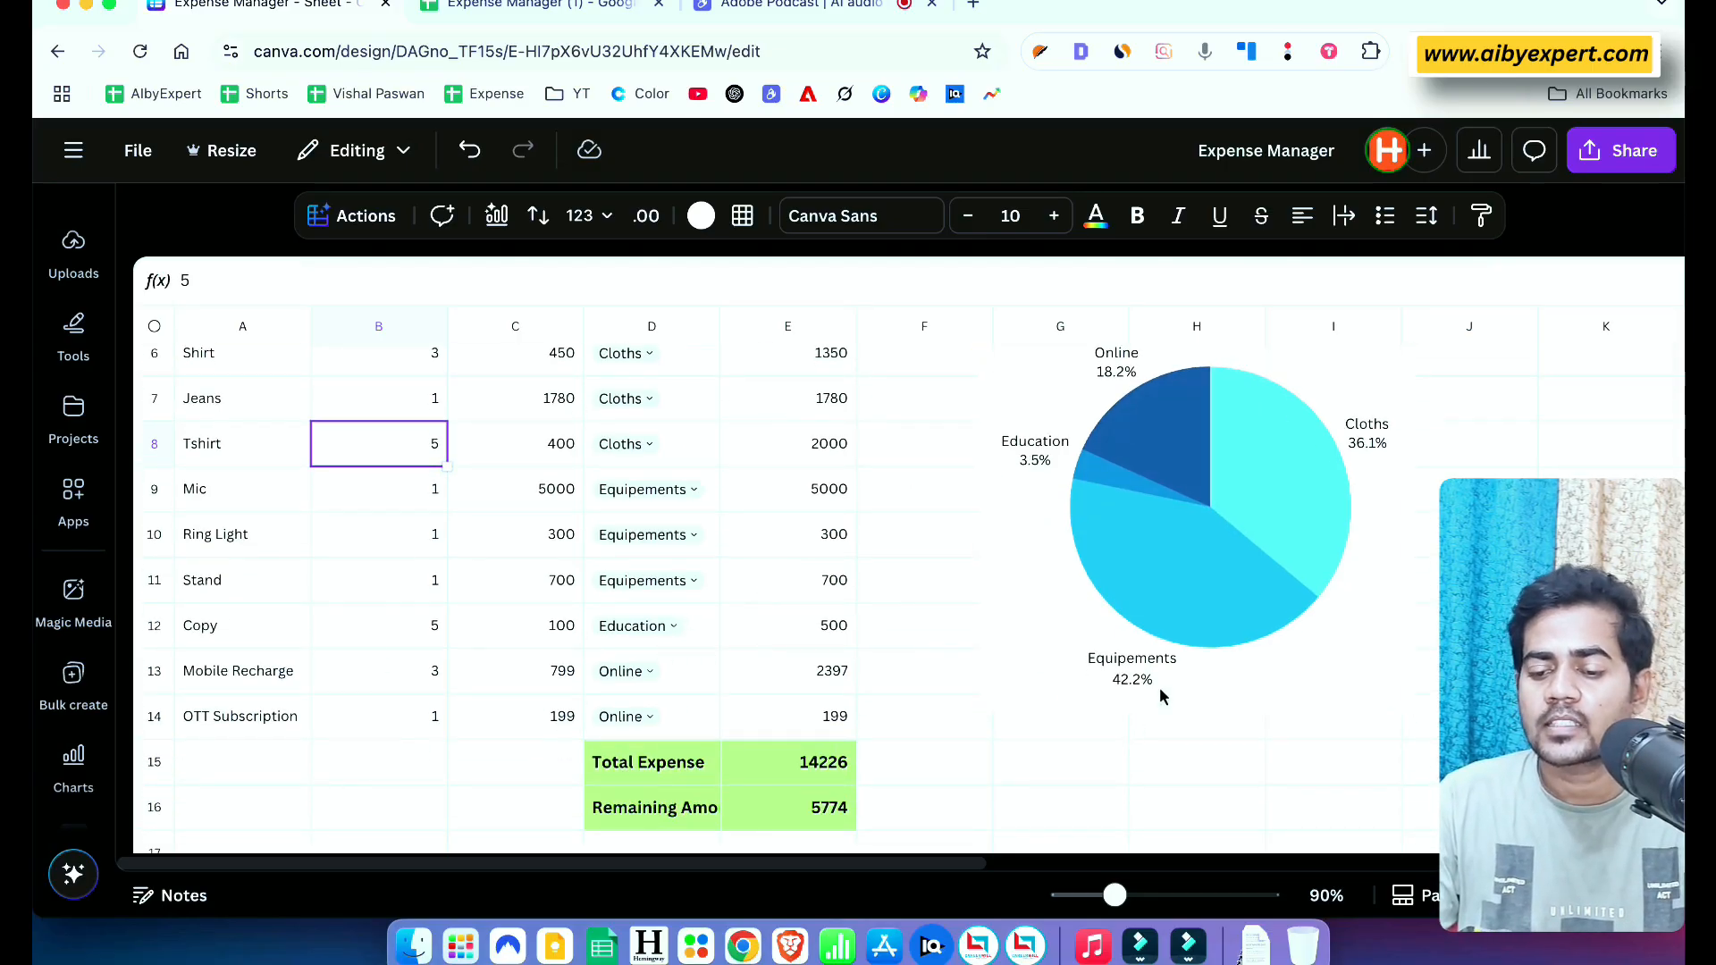
{"action": "mouse_move", "coordinate": [1287, 575]}
{"action": "scroll", "coordinate": [1290, 575], "scroll_direction": "up", "scroll_amount": 5}
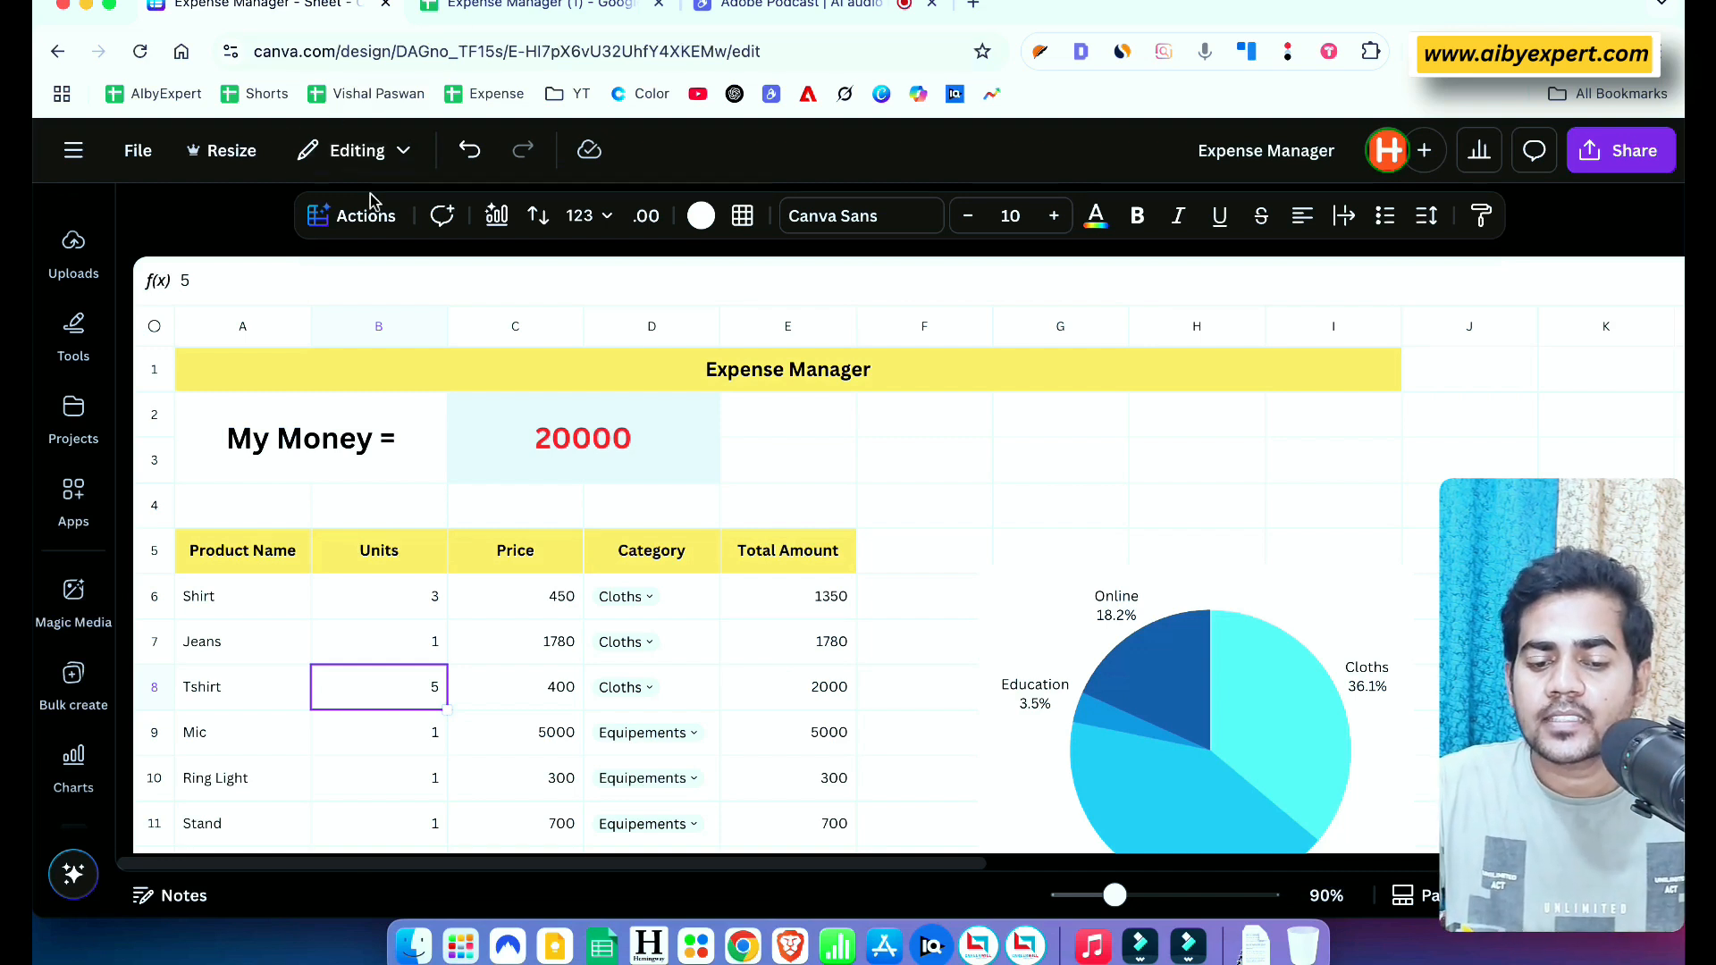
{"action": "left_click", "coordinate": [378, 219]}
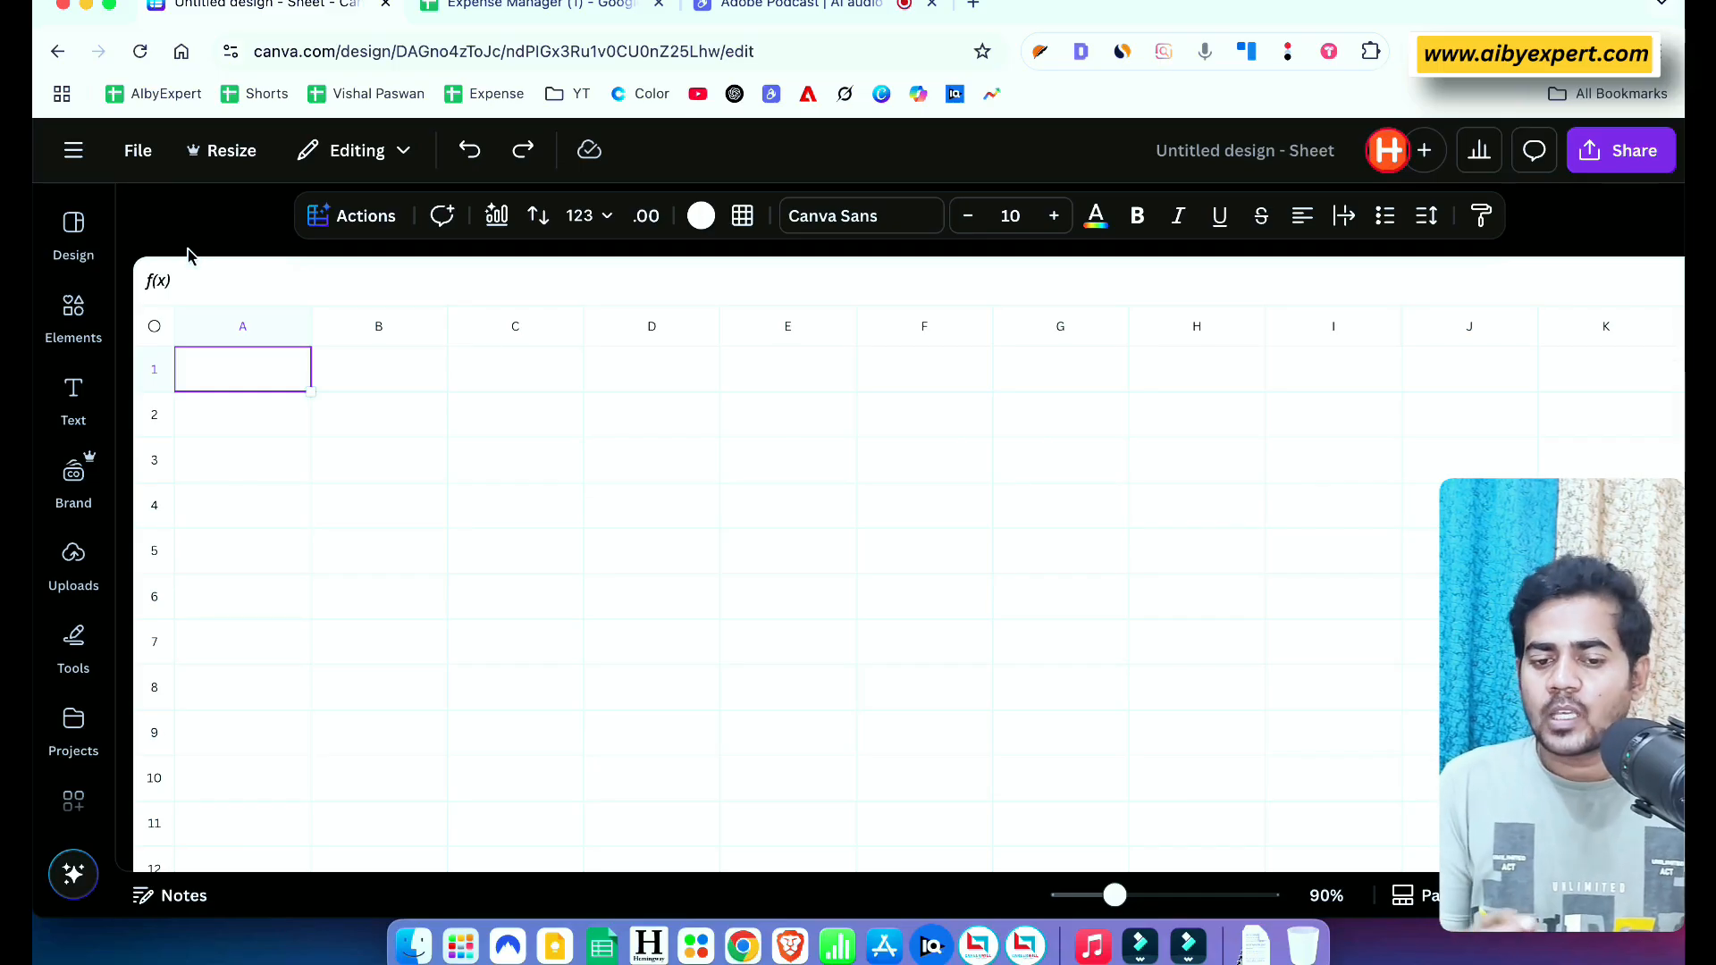
Generate a table at cell A1 of the blank sheet with the prompt "write 1 to 50 counting" and insert it
{"action": "left_click", "coordinate": [368, 217]}
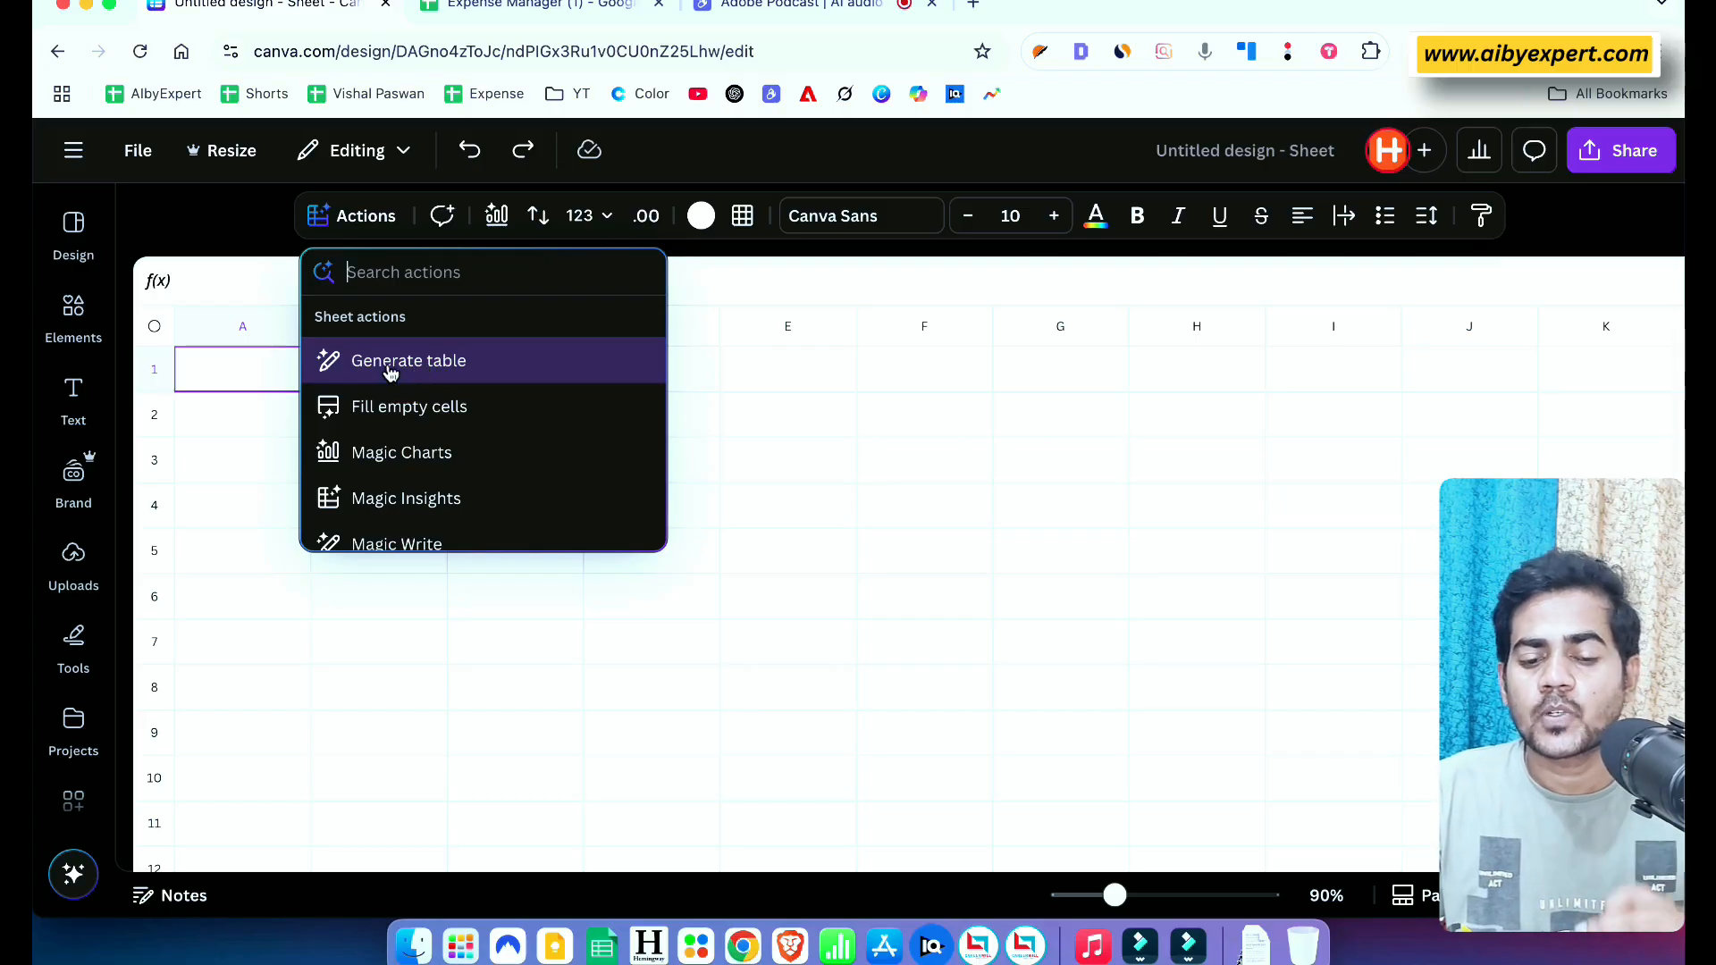
{"action": "left_click", "coordinate": [235, 375]}
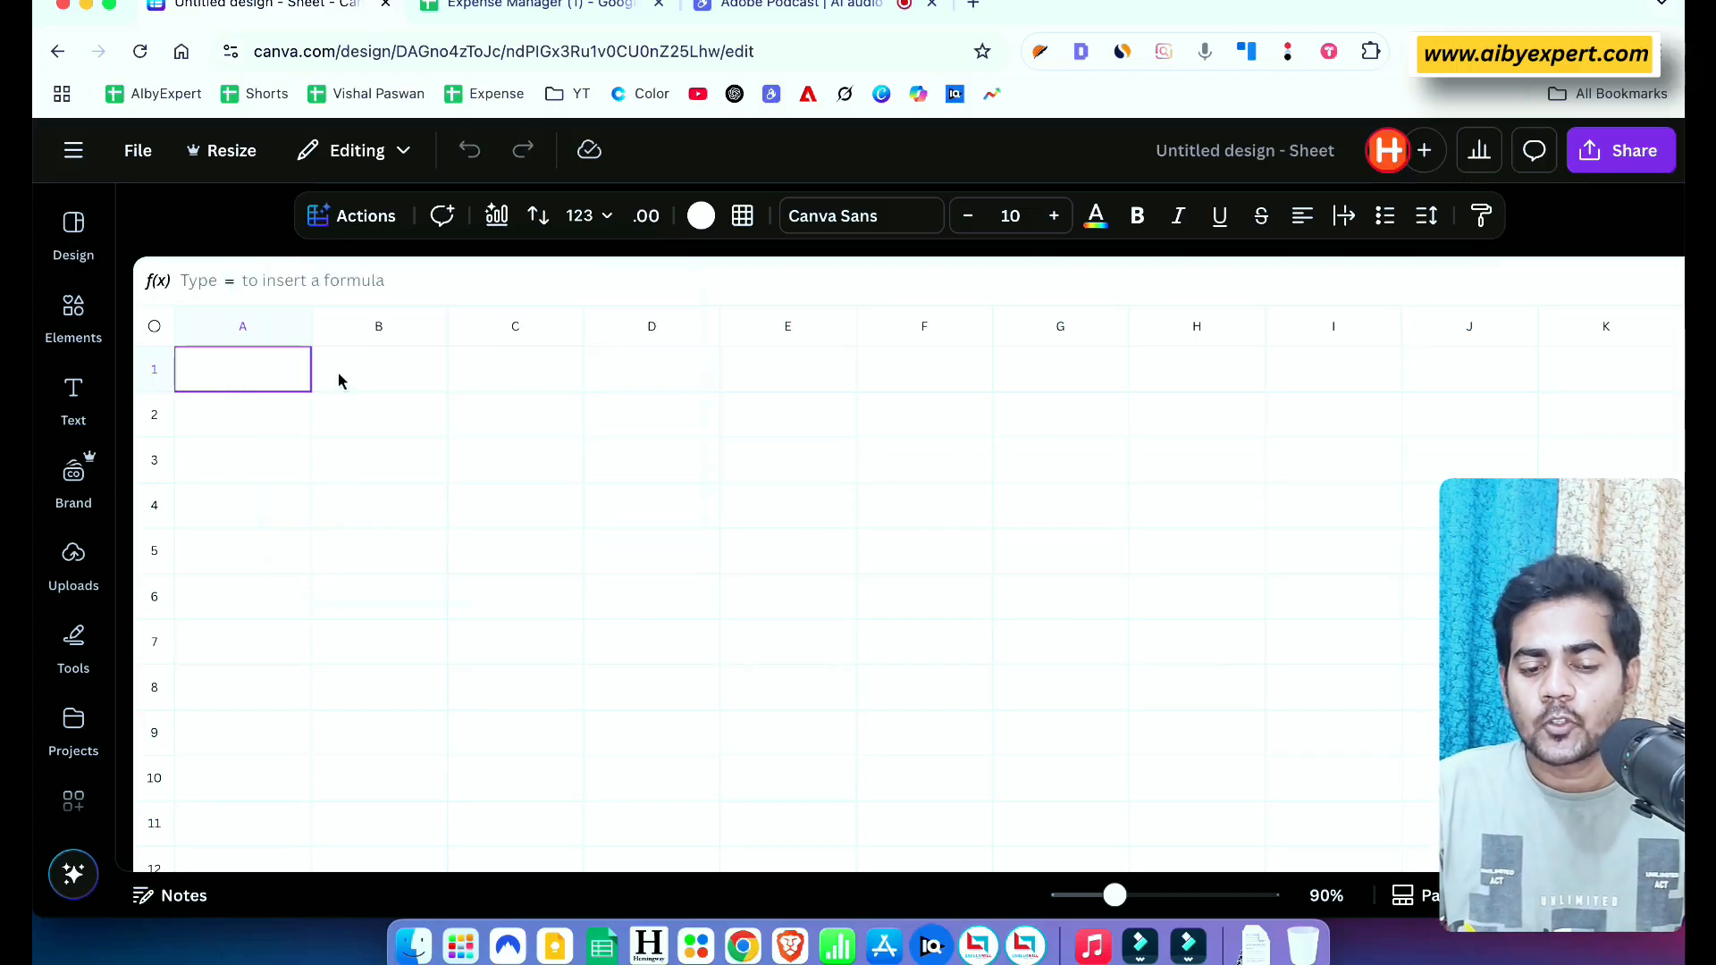
{"action": "left_click", "coordinate": [358, 217]}
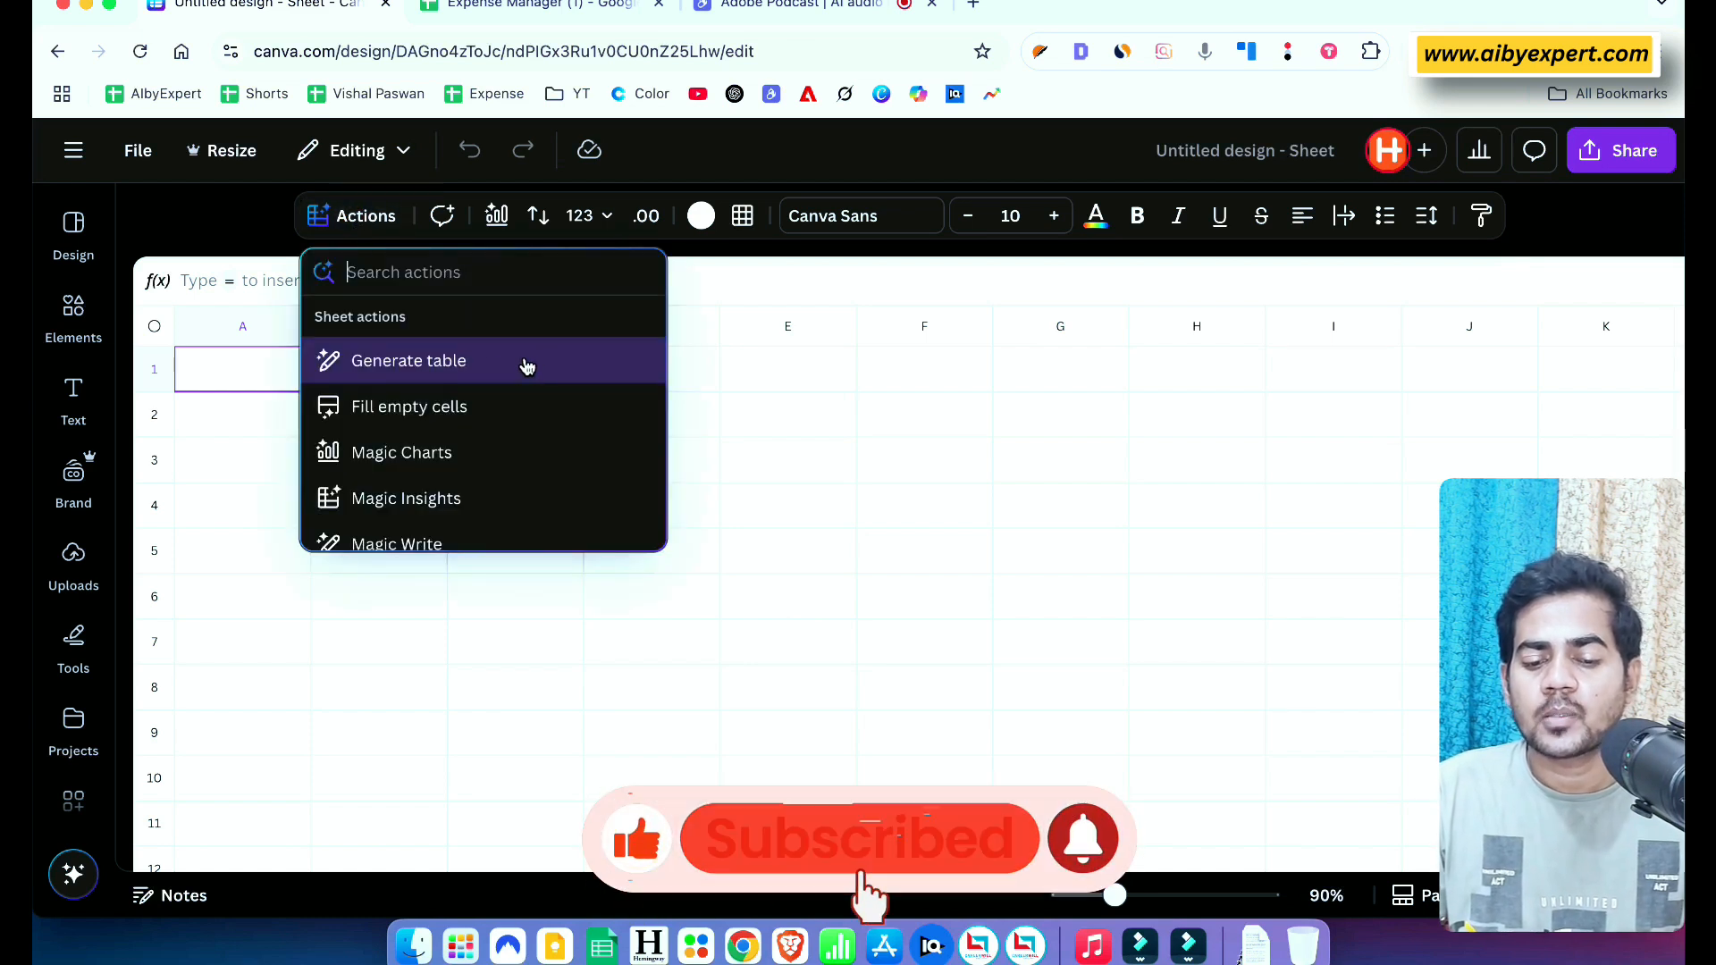
{"action": "left_click", "coordinate": [470, 359]}
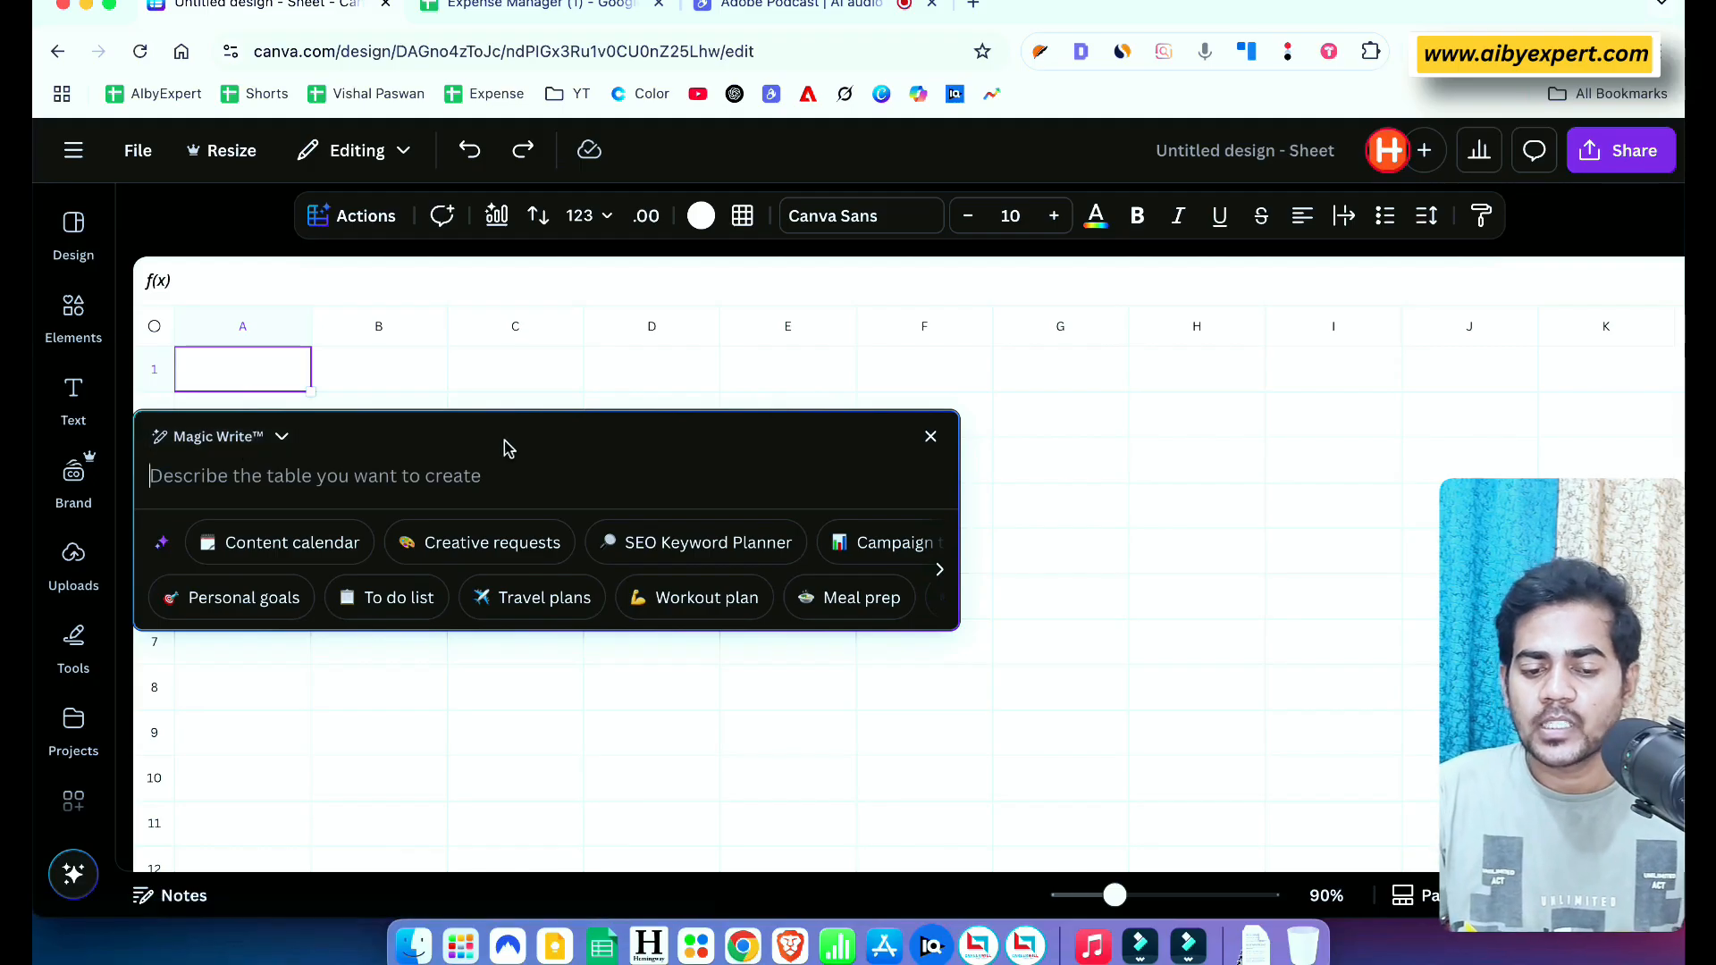
{"action": "scroll", "coordinate": [689, 591], "scroll_direction": "right", "scroll_amount": 3}
{"action": "scroll", "coordinate": [689, 590], "scroll_direction": "right", "scroll_amount": 2}
{"action": "scroll", "coordinate": [689, 591], "scroll_direction": "left", "scroll_amount": 5}
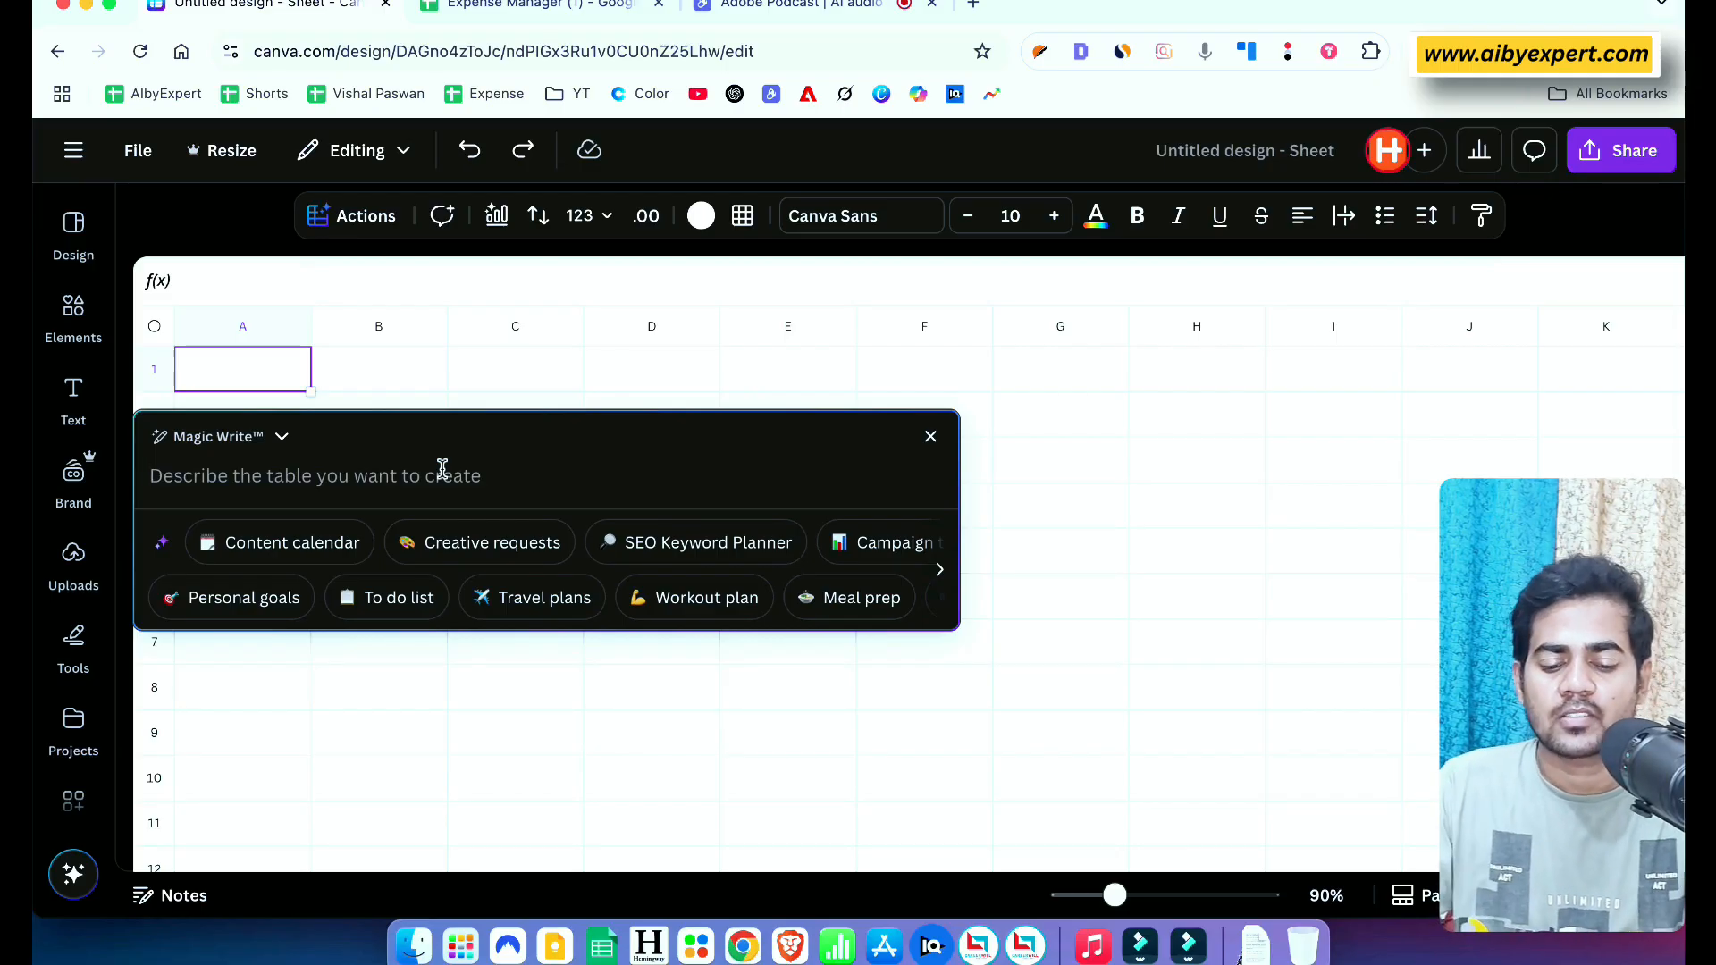
{"action": "type", "text": "write 1 to 50 counting"}
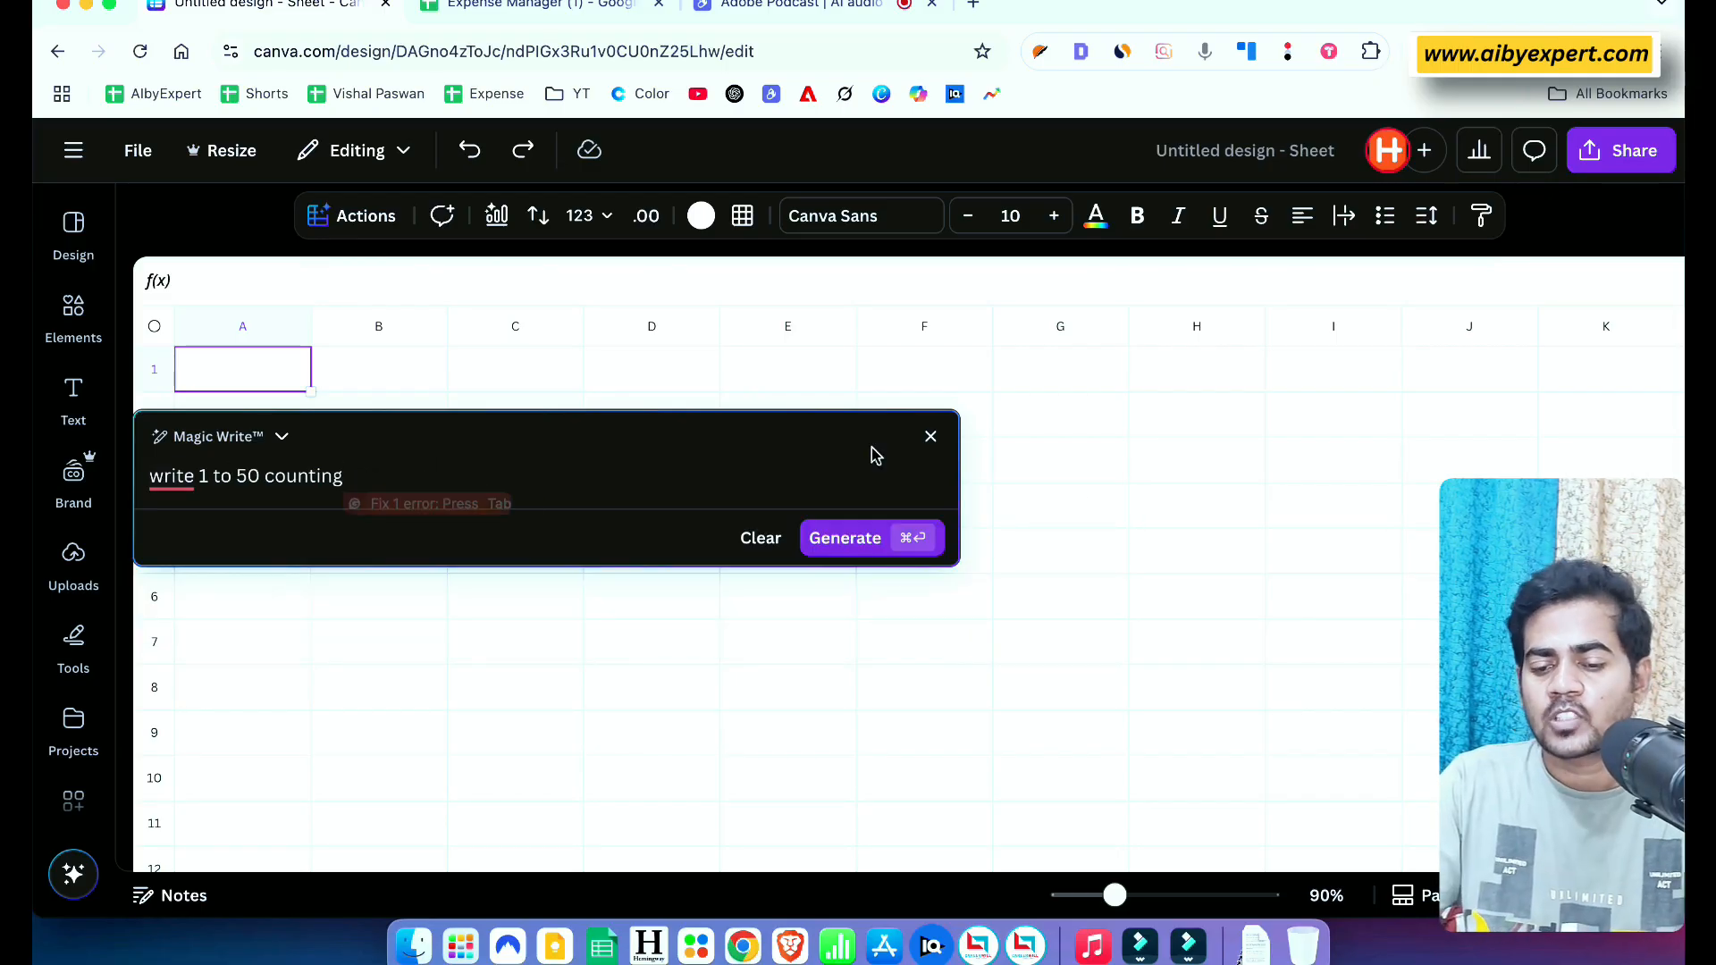
{"action": "left_click", "coordinate": [840, 538]}
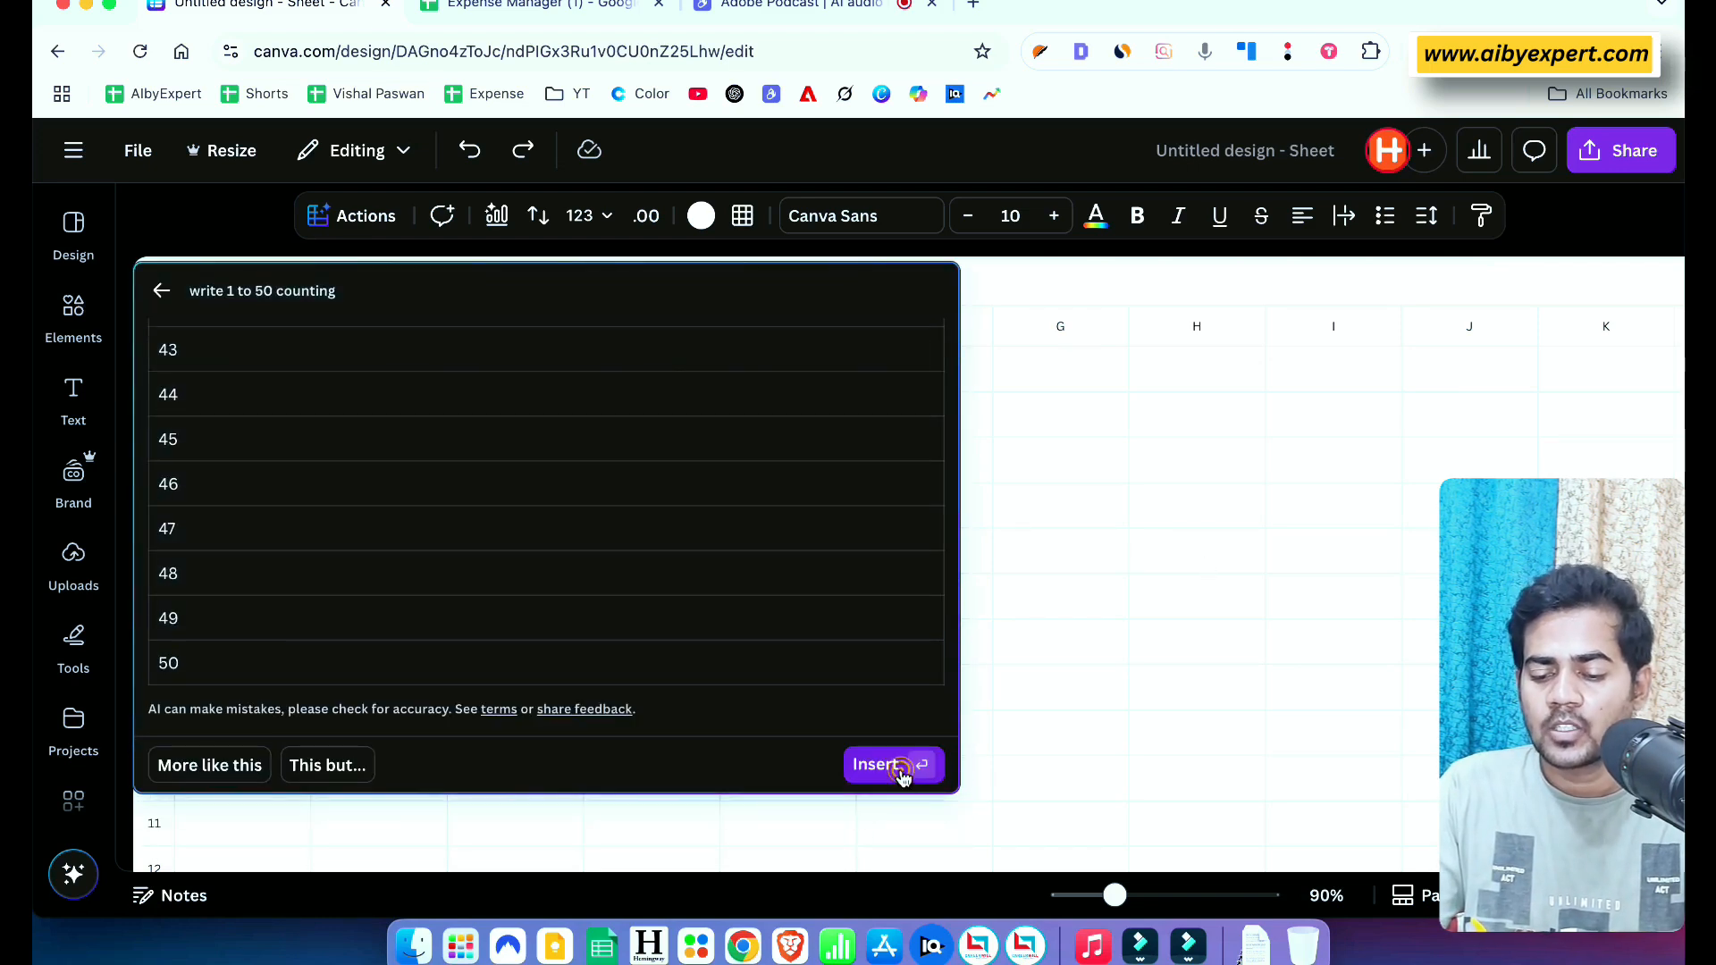
{"action": "left_click", "coordinate": [899, 766]}
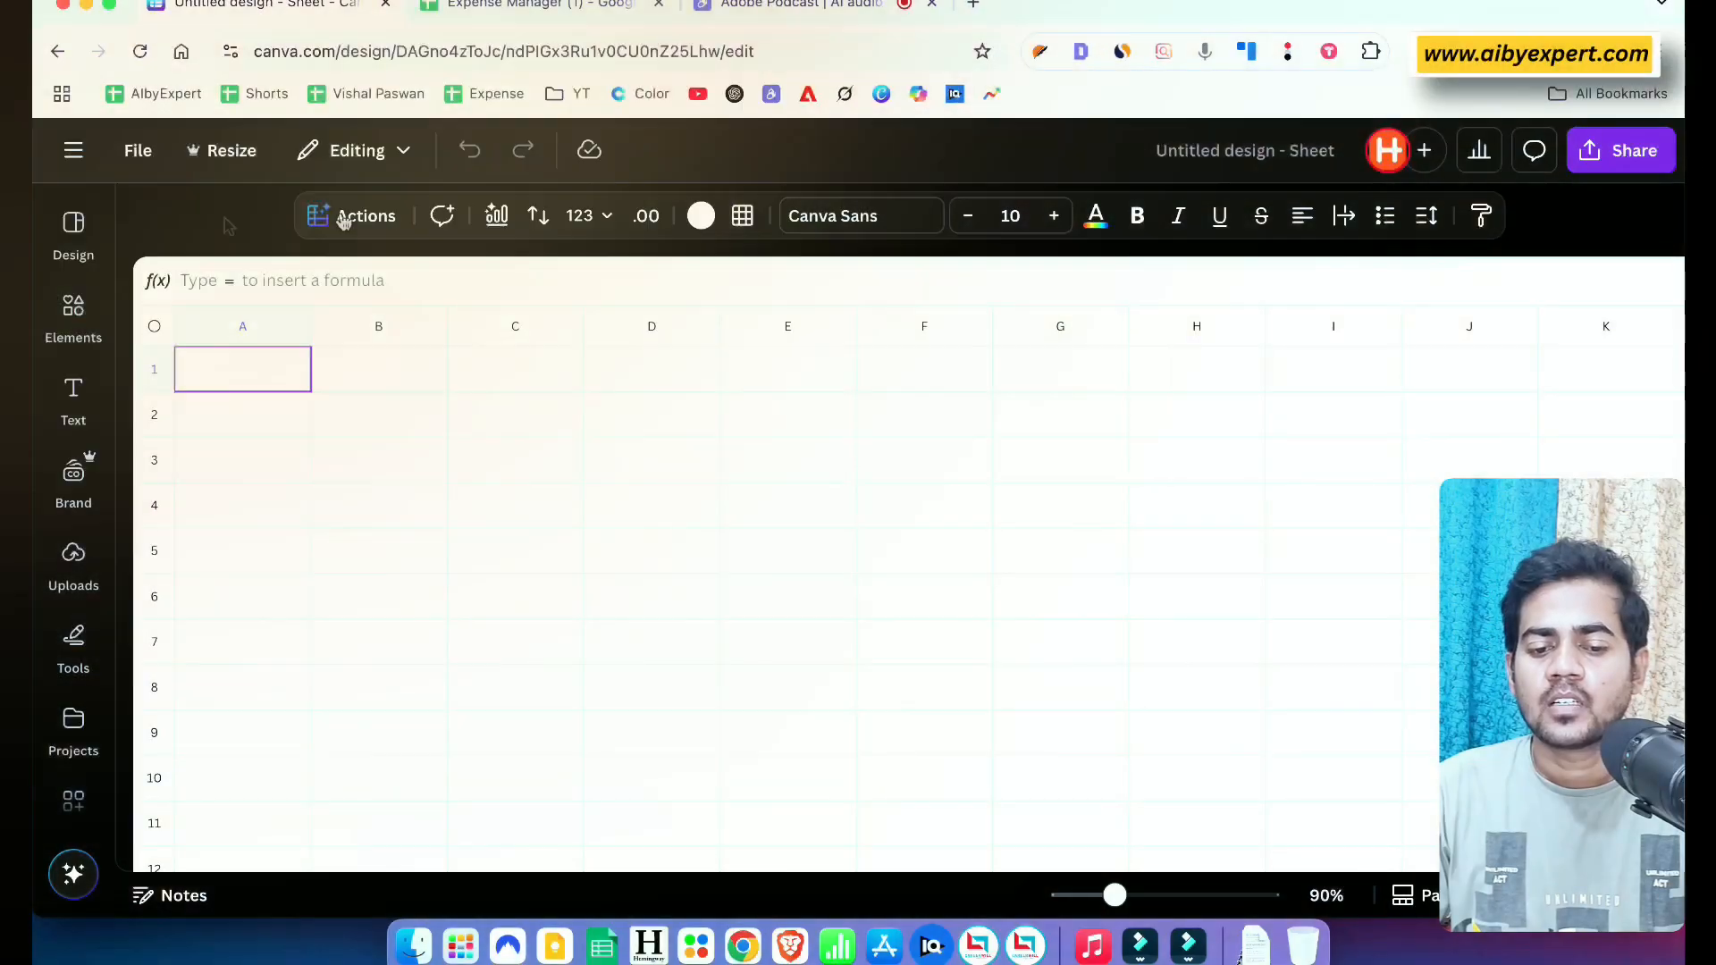
Enter 2, 6, 8, 10, 12, 16 and 20 in column A down to row 10, leaving A2, A7 and A9 empty
{"action": "left_click", "coordinate": [368, 219]}
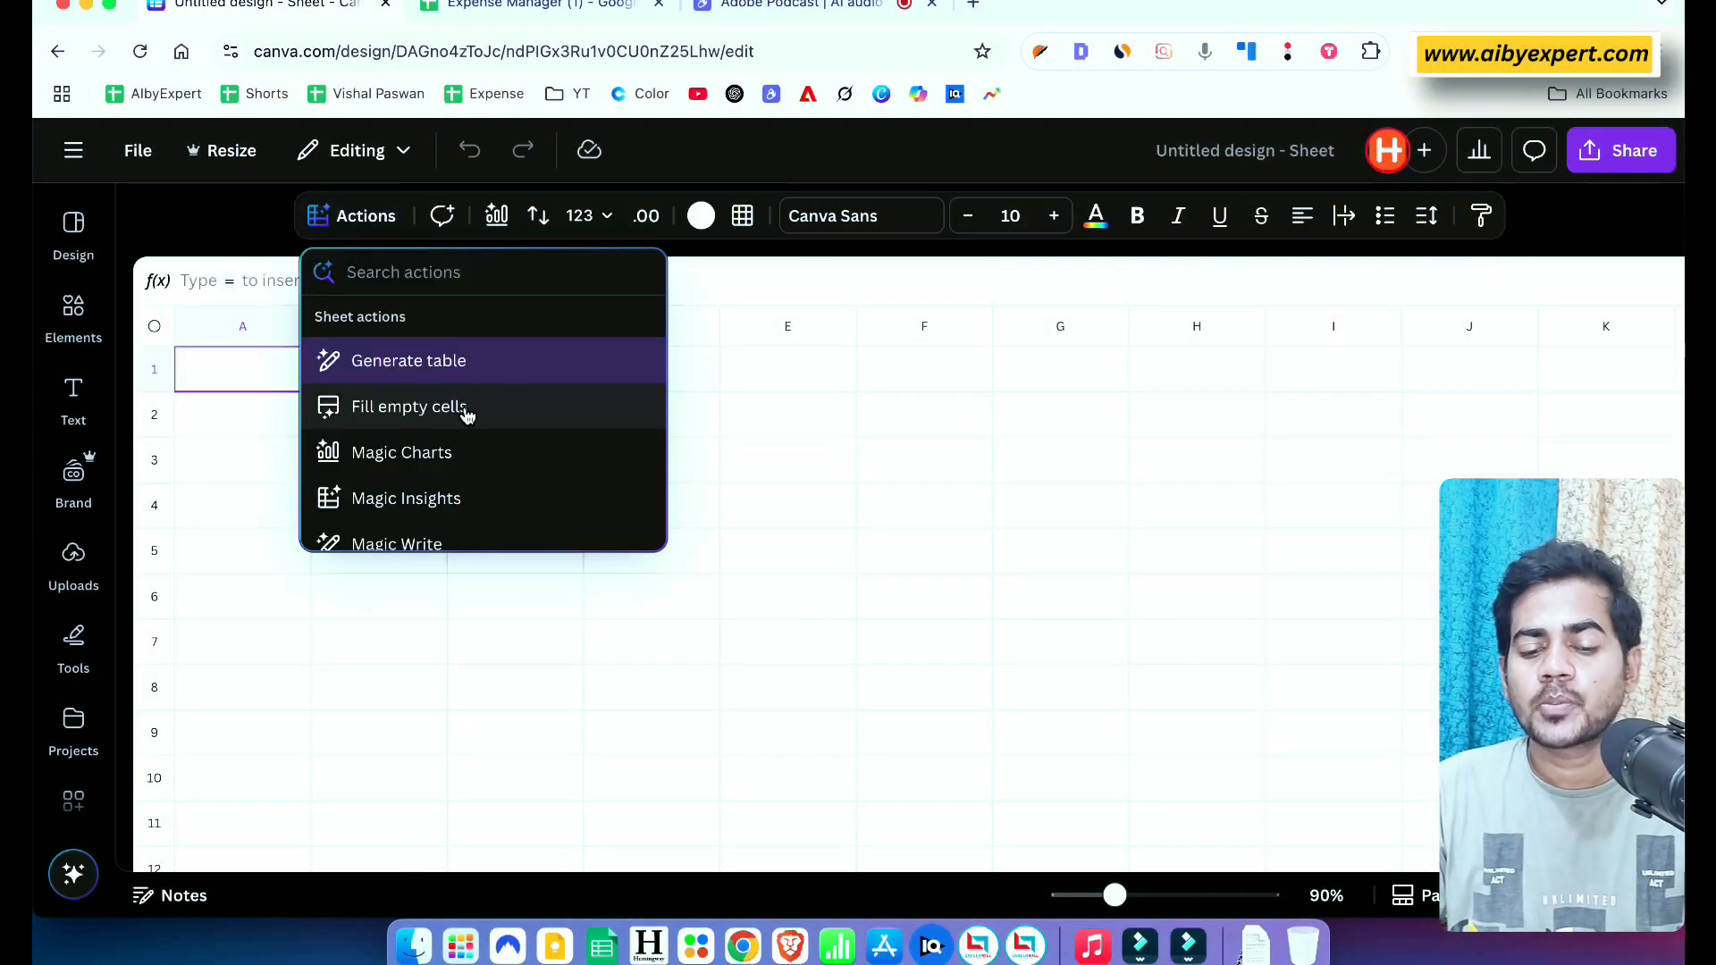
{"action": "left_click", "coordinate": [241, 364]}
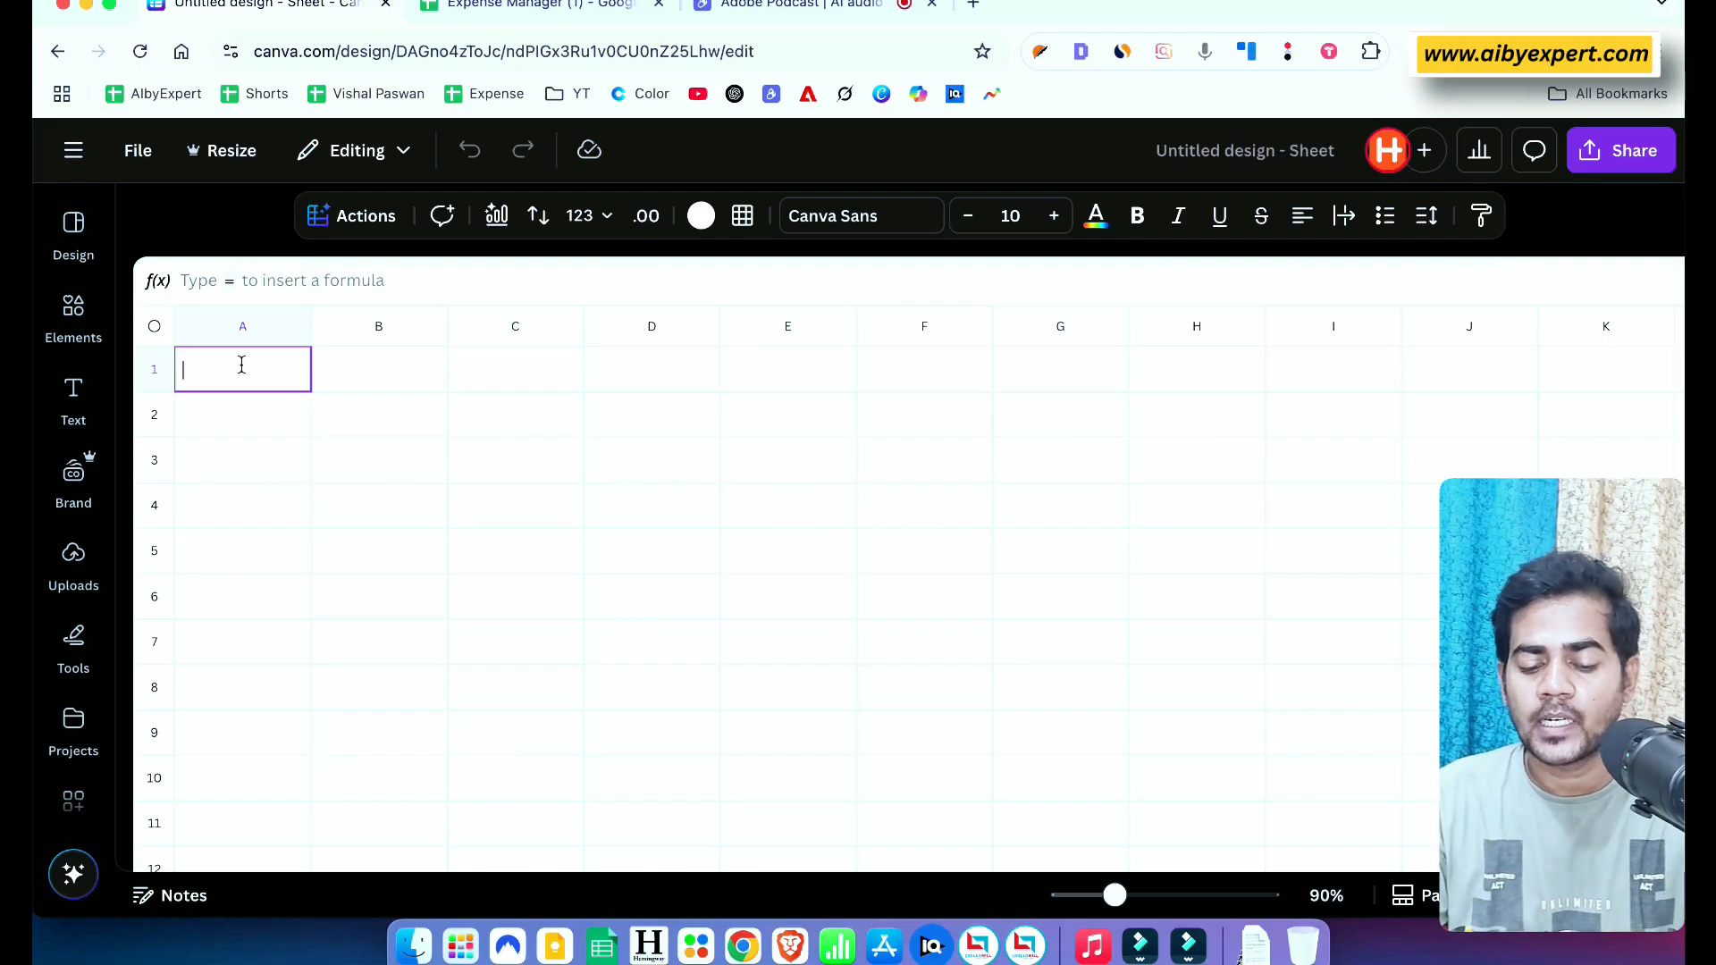
{"action": "type", "text": "2"}
{"action": "left_click", "coordinate": [260, 465]}
{"action": "type", "text": "6"}
{"action": "left_click", "coordinate": [261, 506]}
{"action": "type", "text": "8"}
{"action": "left_click", "coordinate": [264, 550]}
{"action": "type", "text": "10"}
{"action": "left_click", "coordinate": [267, 590]}
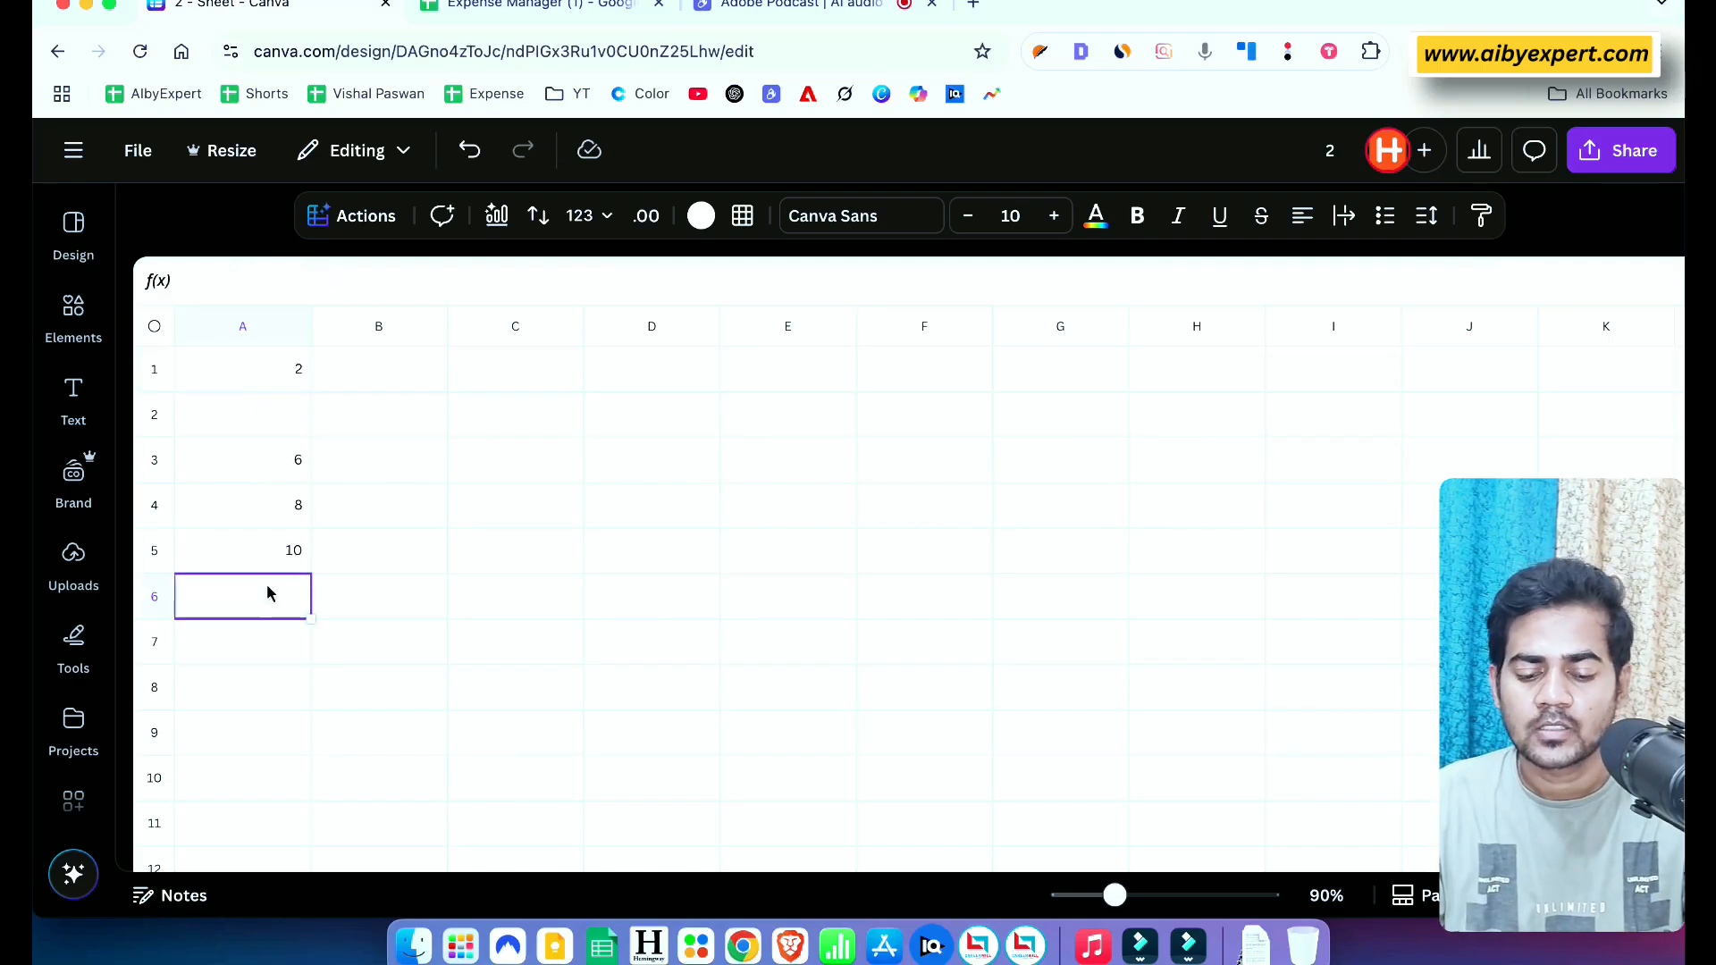
{"action": "left_click", "coordinate": [376, 788]}
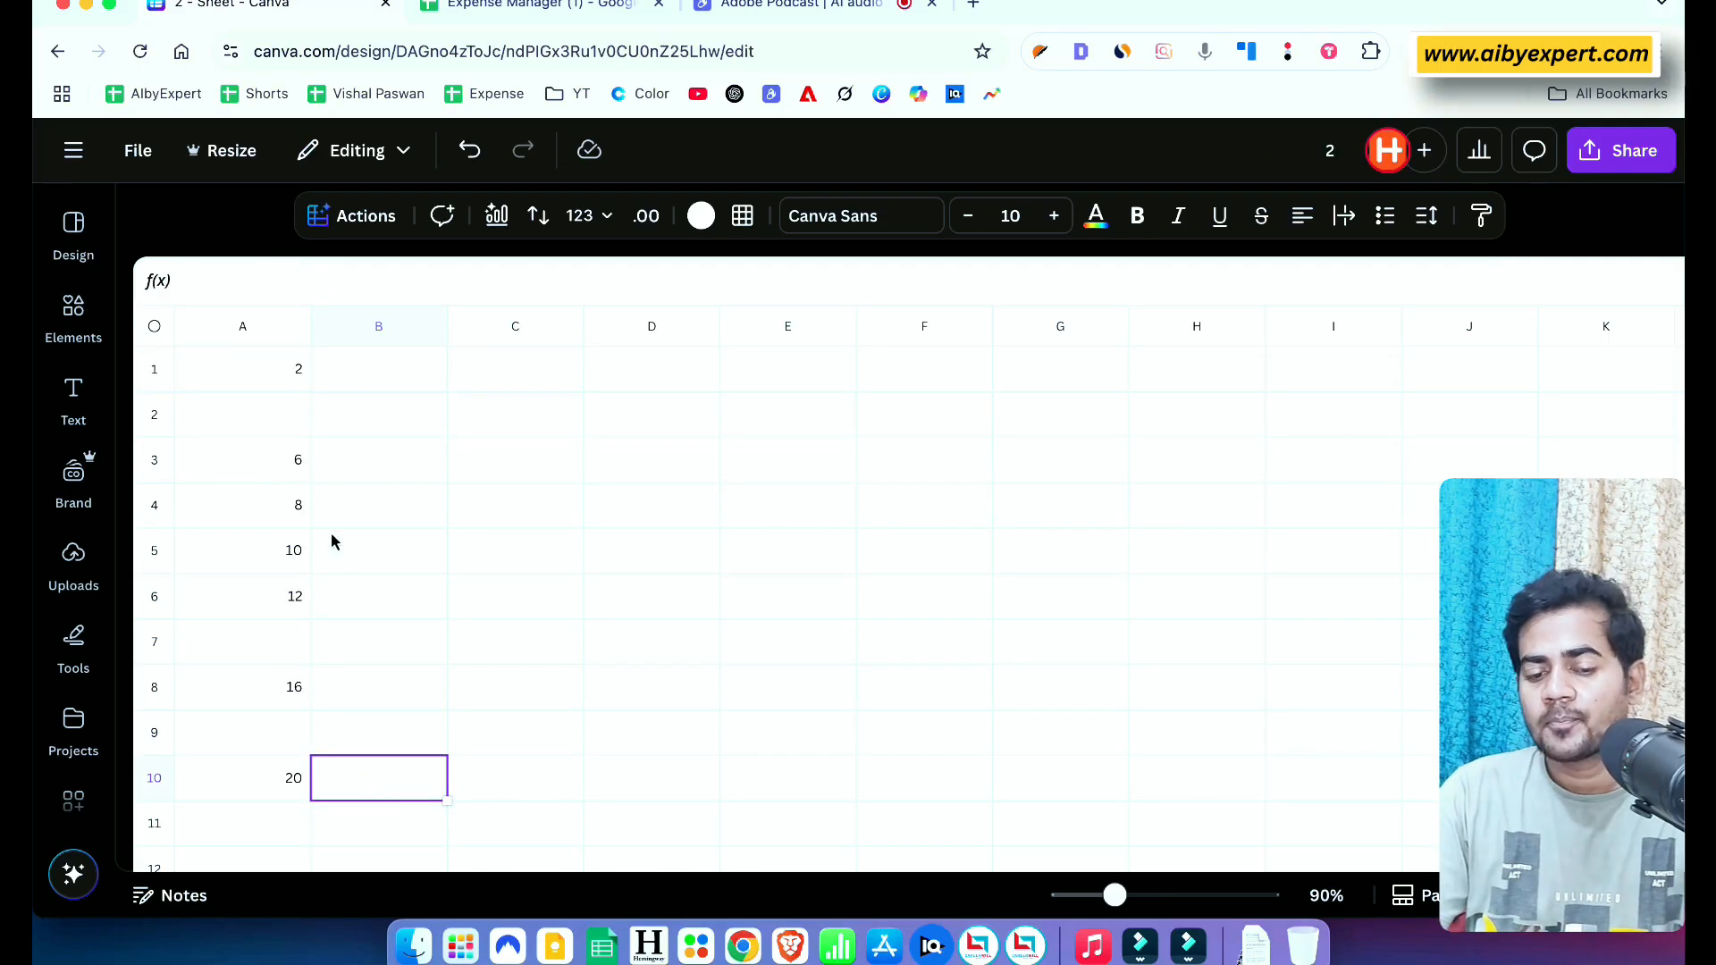
Complete the number sequence in A1:A10 with the Fill empty cells action and insert the result
{"action": "left_click", "coordinate": [298, 411]}
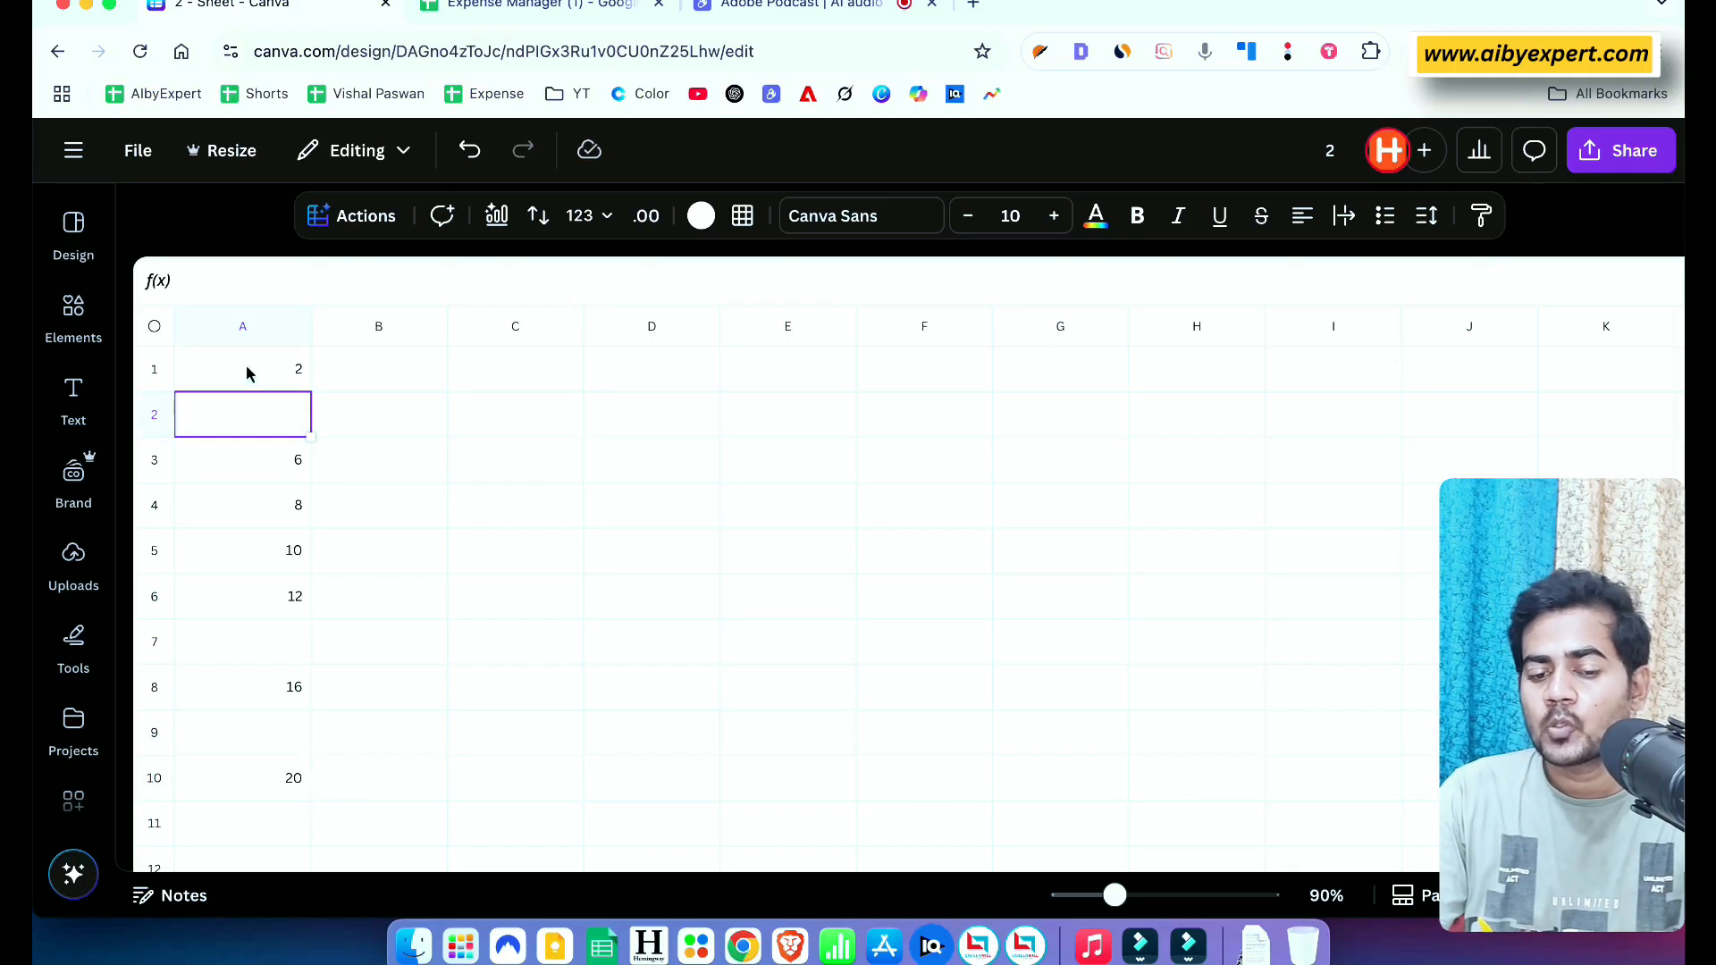
{"action": "left_click_drag", "start_coordinate": [246, 370], "coordinate": [292, 771]}
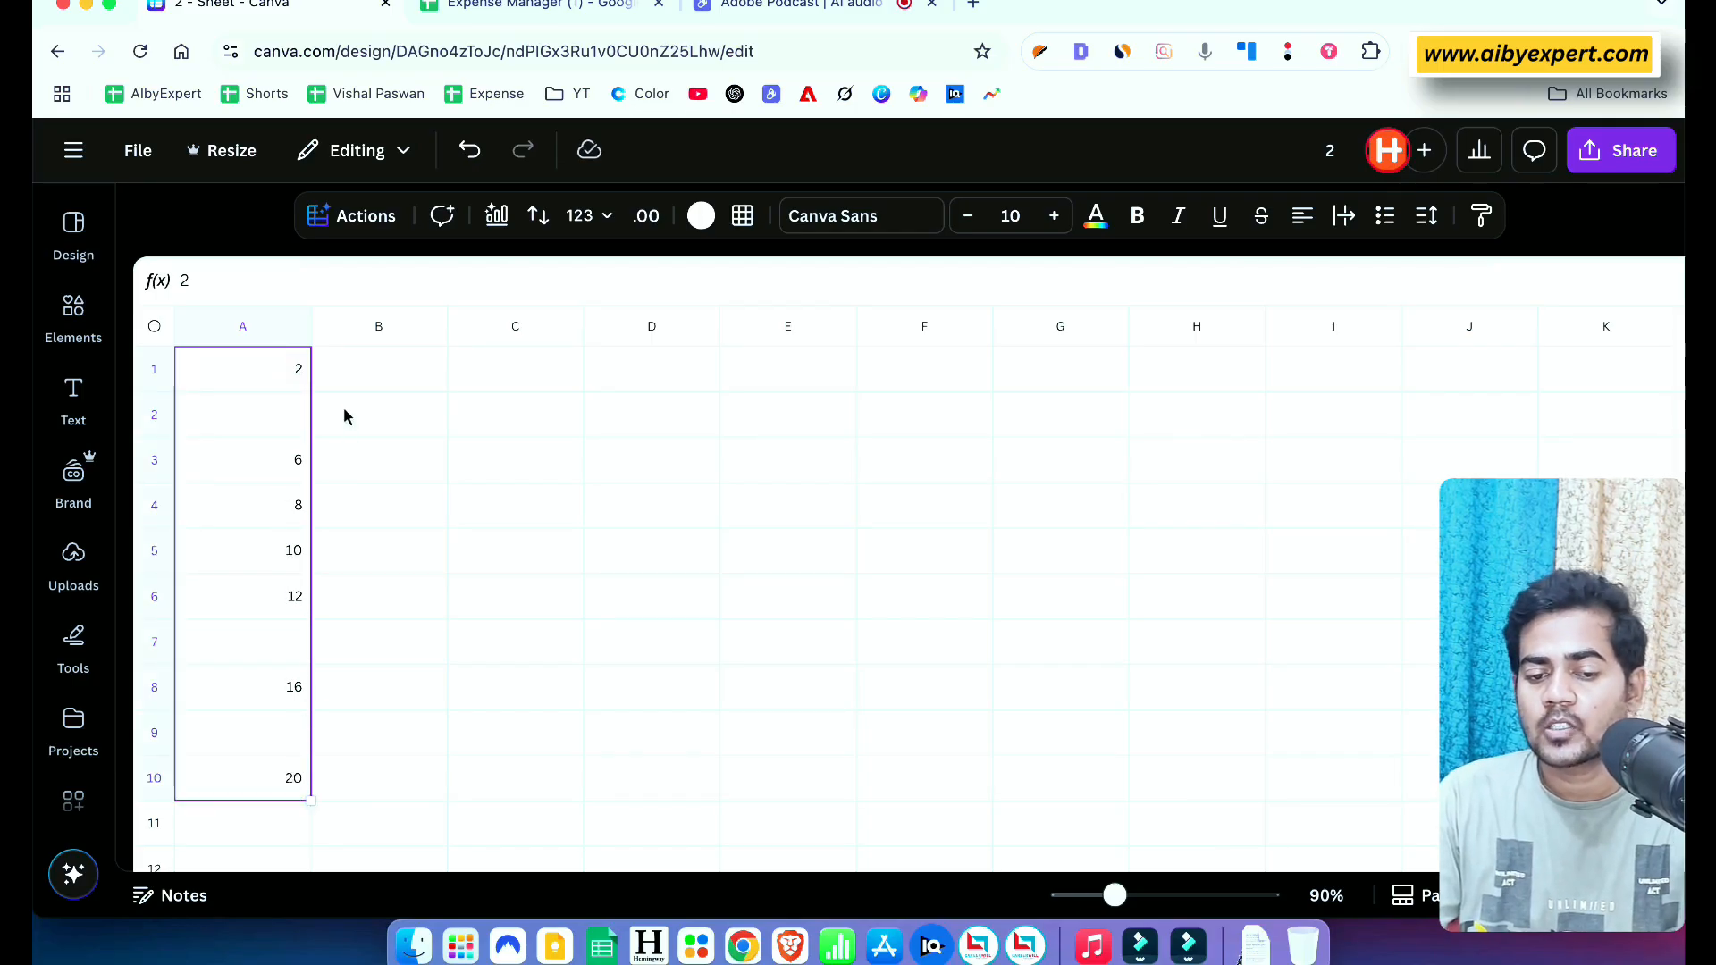
{"action": "left_click", "coordinate": [351, 222]}
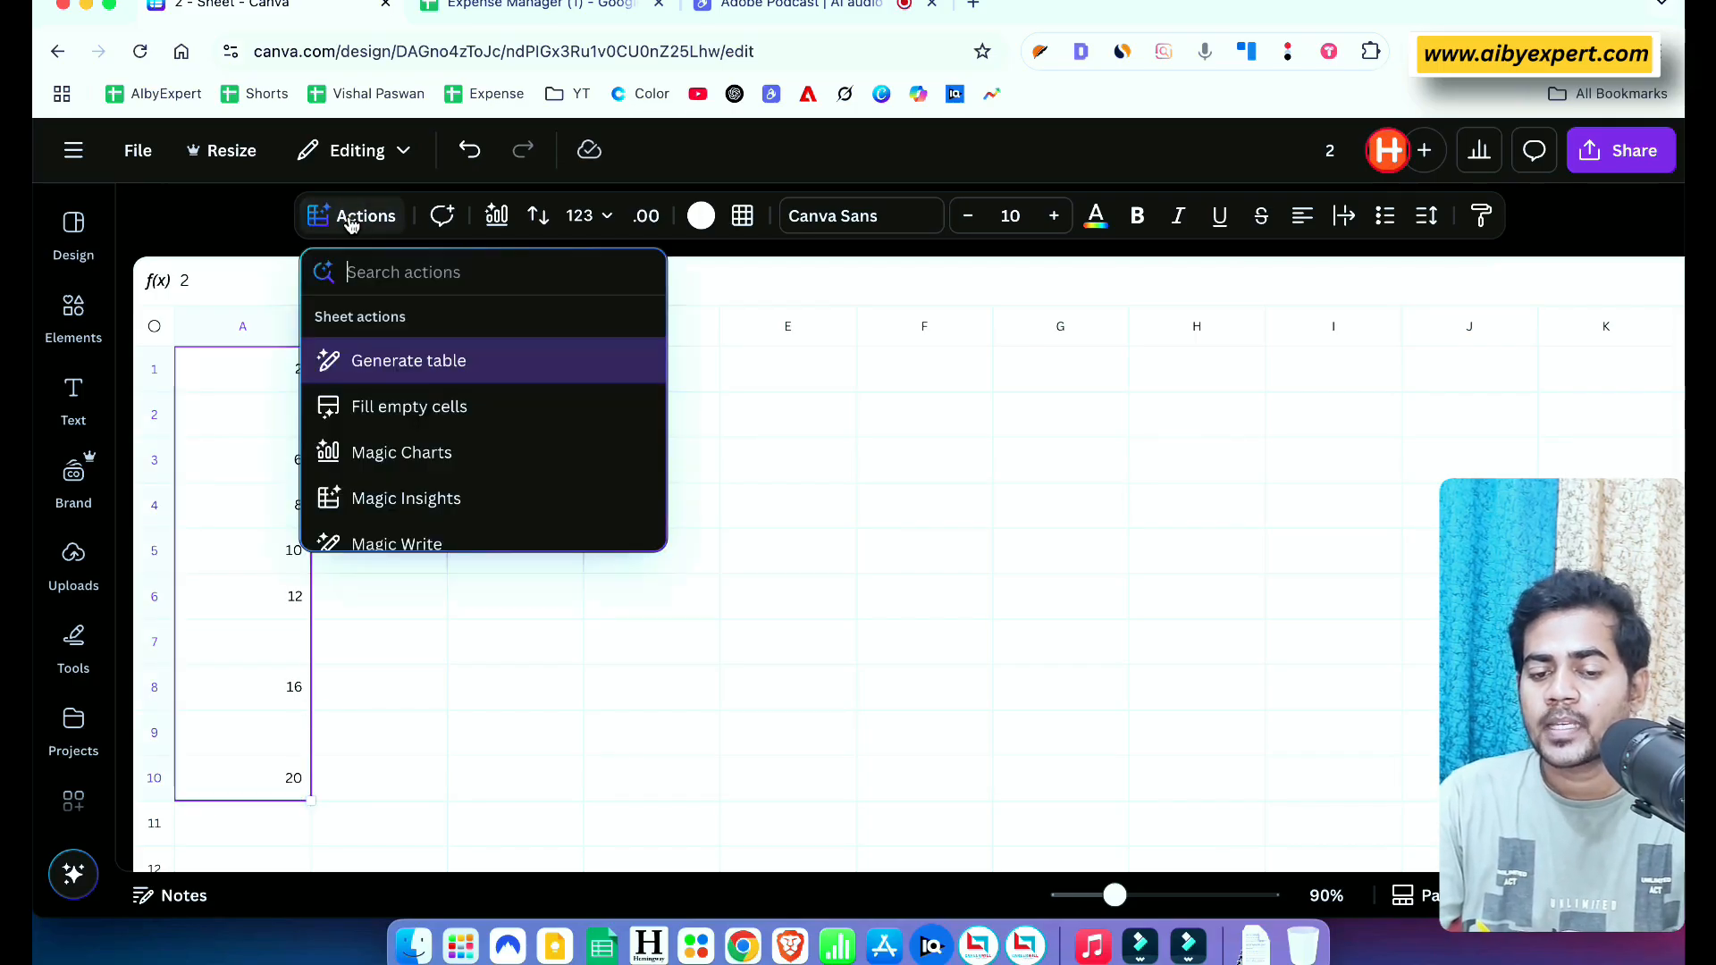
{"action": "left_click", "coordinate": [410, 416]}
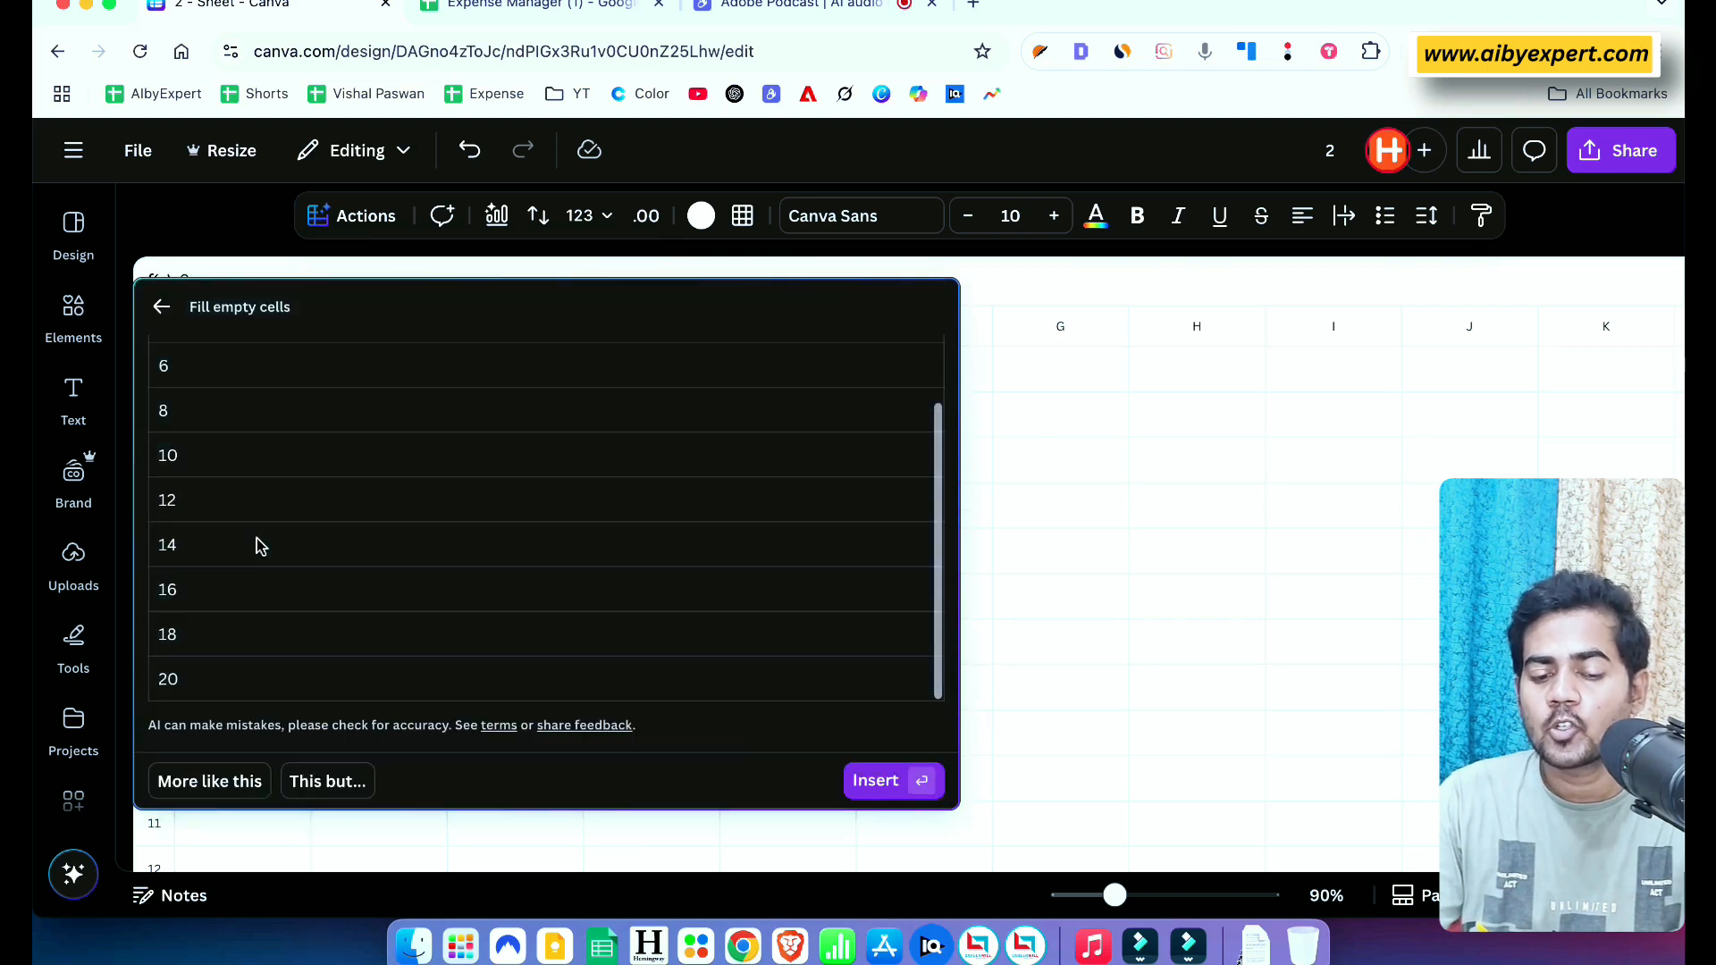
{"action": "scroll", "coordinate": [677, 661], "scroll_direction": "up", "scroll_amount": 2}
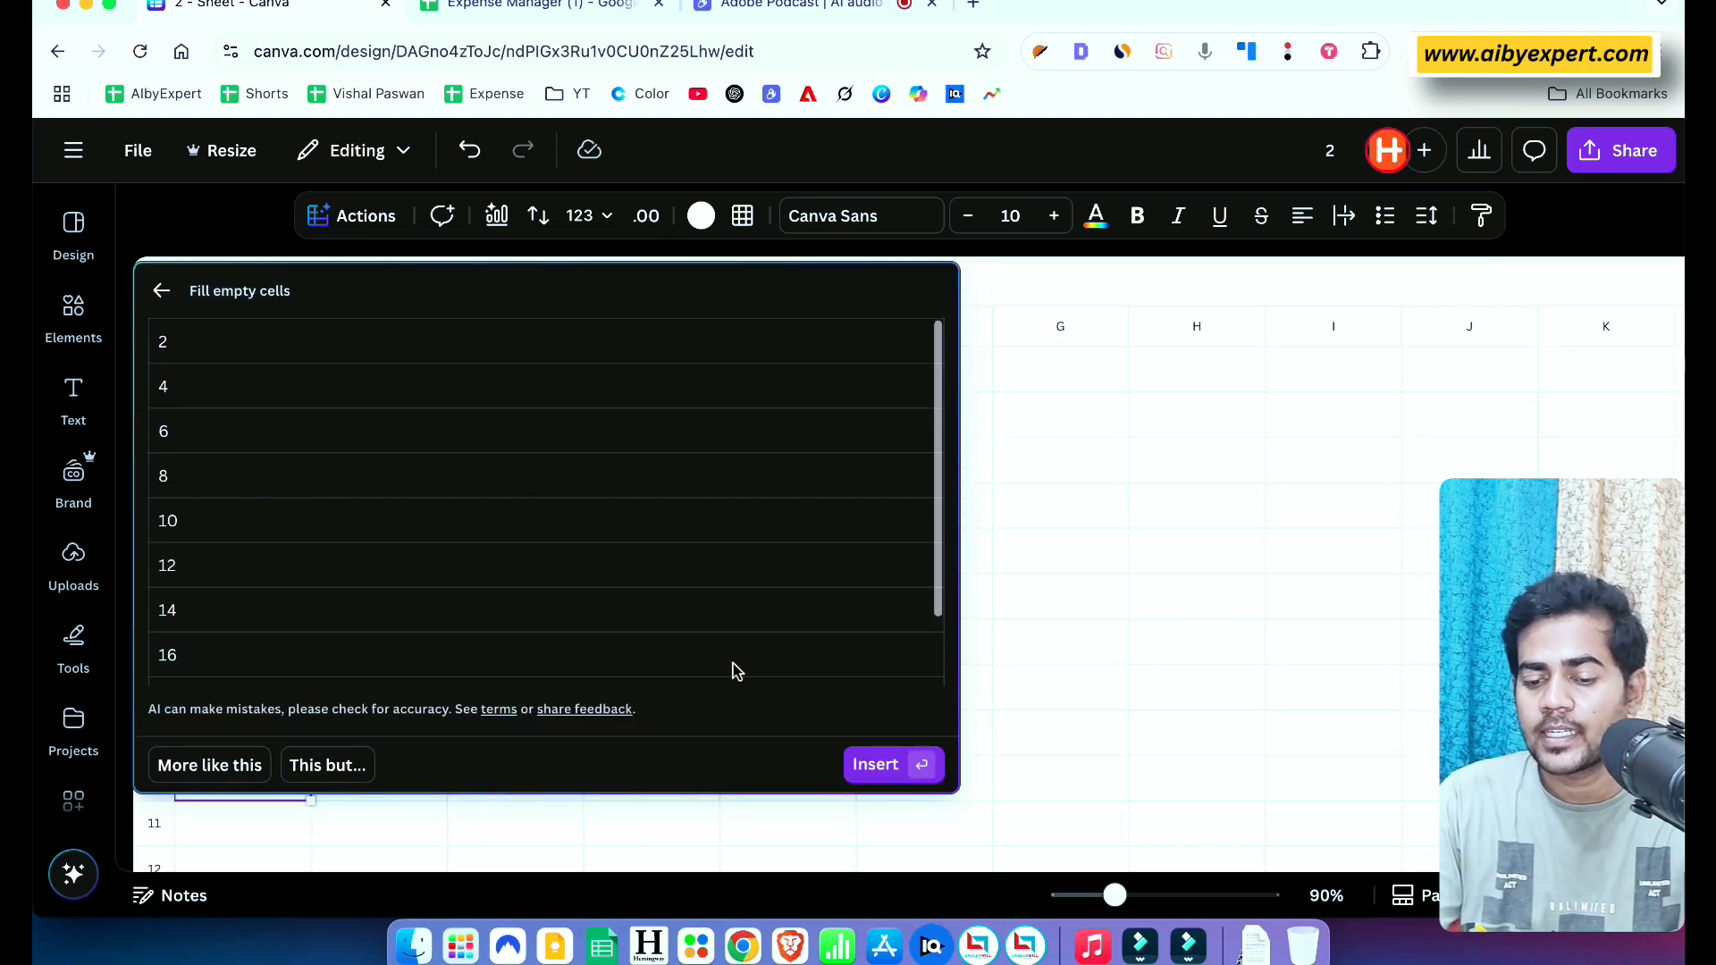
{"action": "left_click", "coordinate": [867, 766]}
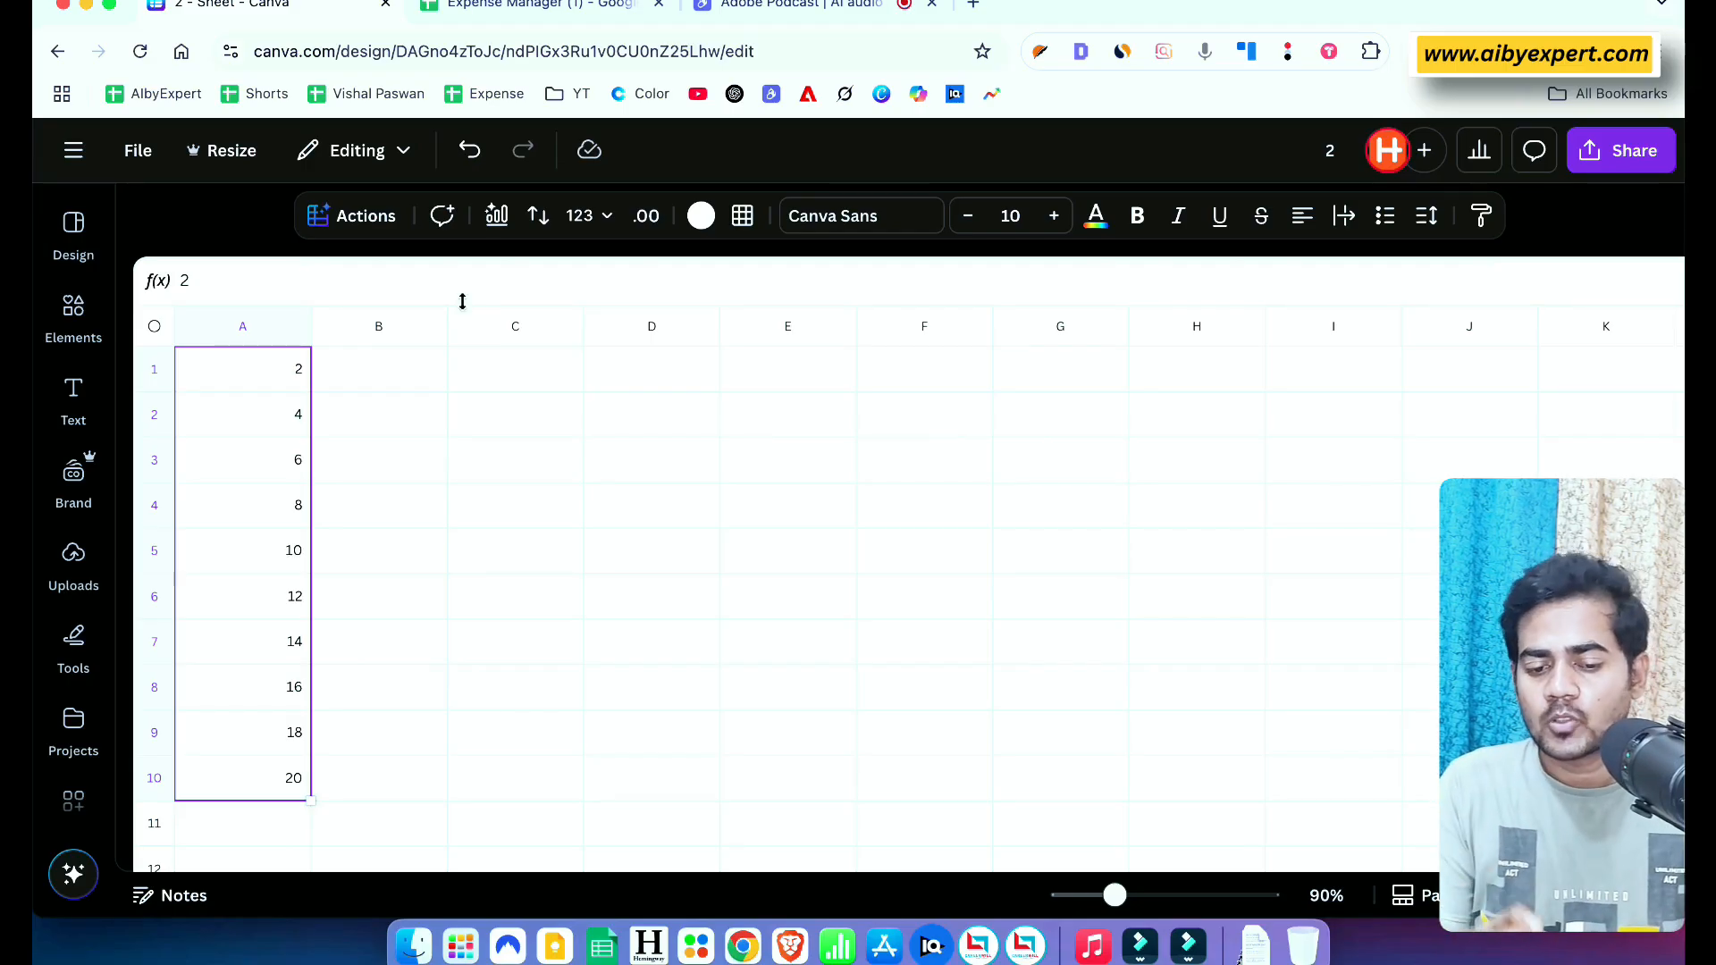
Enter the letters a, c, e, g and i in alternating cells of row 2, from C2 to K2
{"action": "left_click", "coordinate": [547, 427]}
{"action": "type", "text": "a"}
{"action": "left_click", "coordinate": [677, 420]}
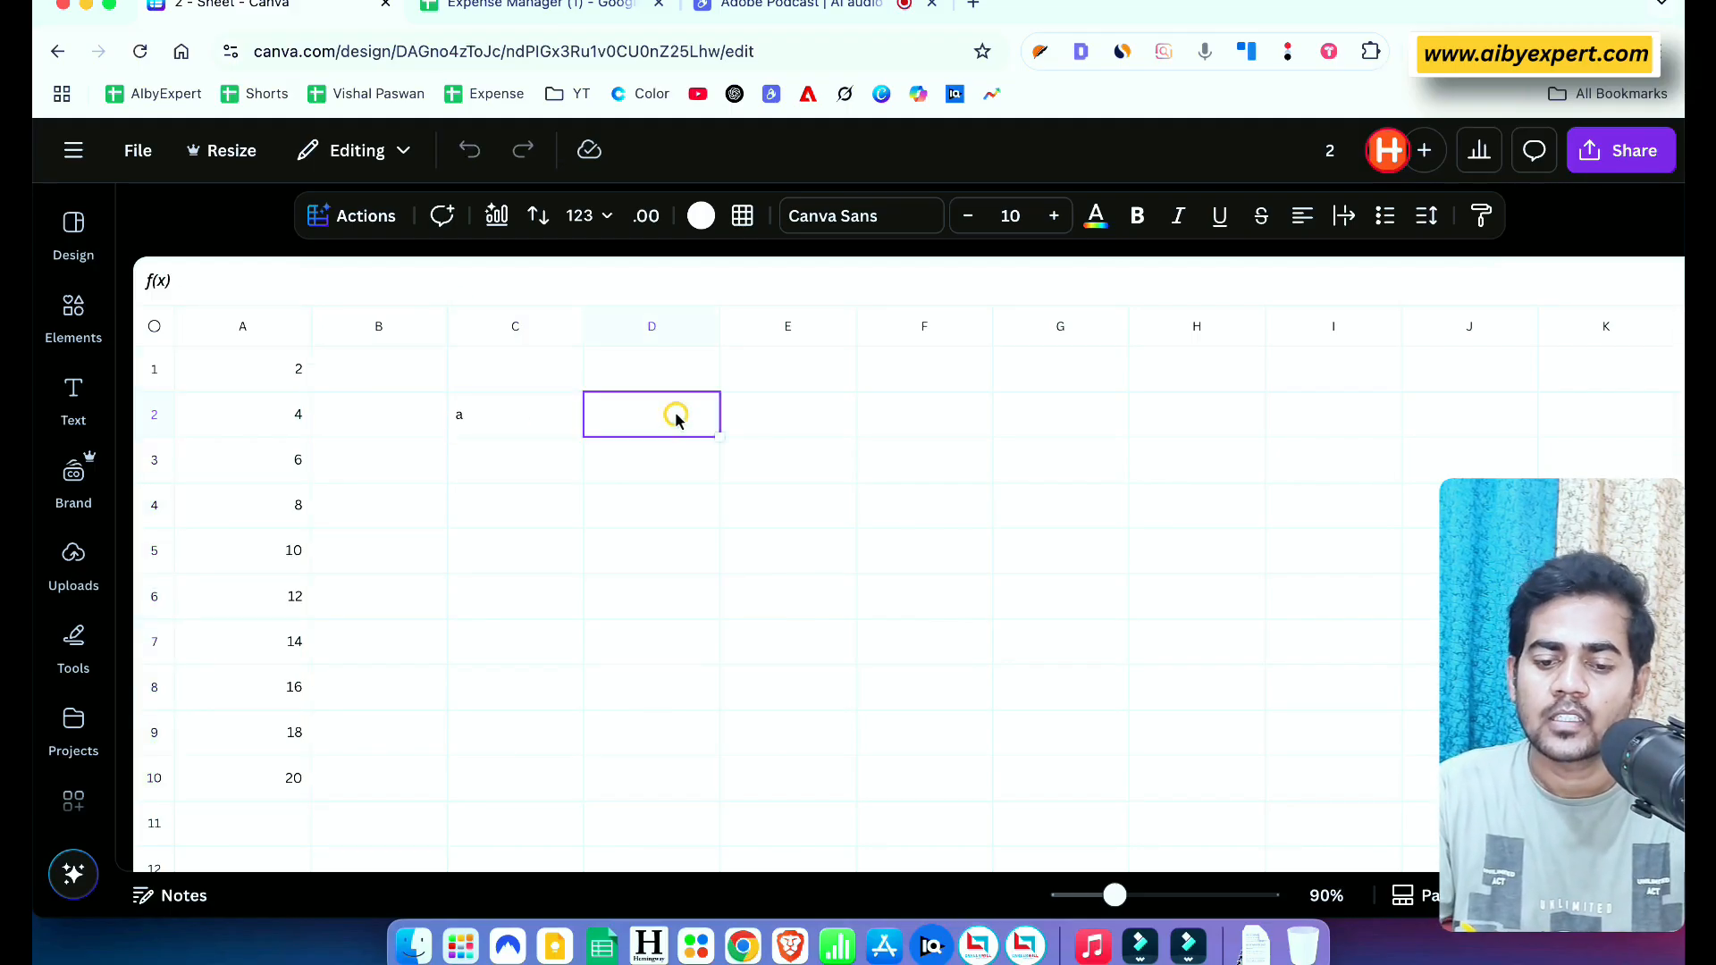
{"action": "left_click", "coordinate": [749, 417]}
{"action": "type", "text": "c"}
{"action": "left_click", "coordinate": [1056, 417]}
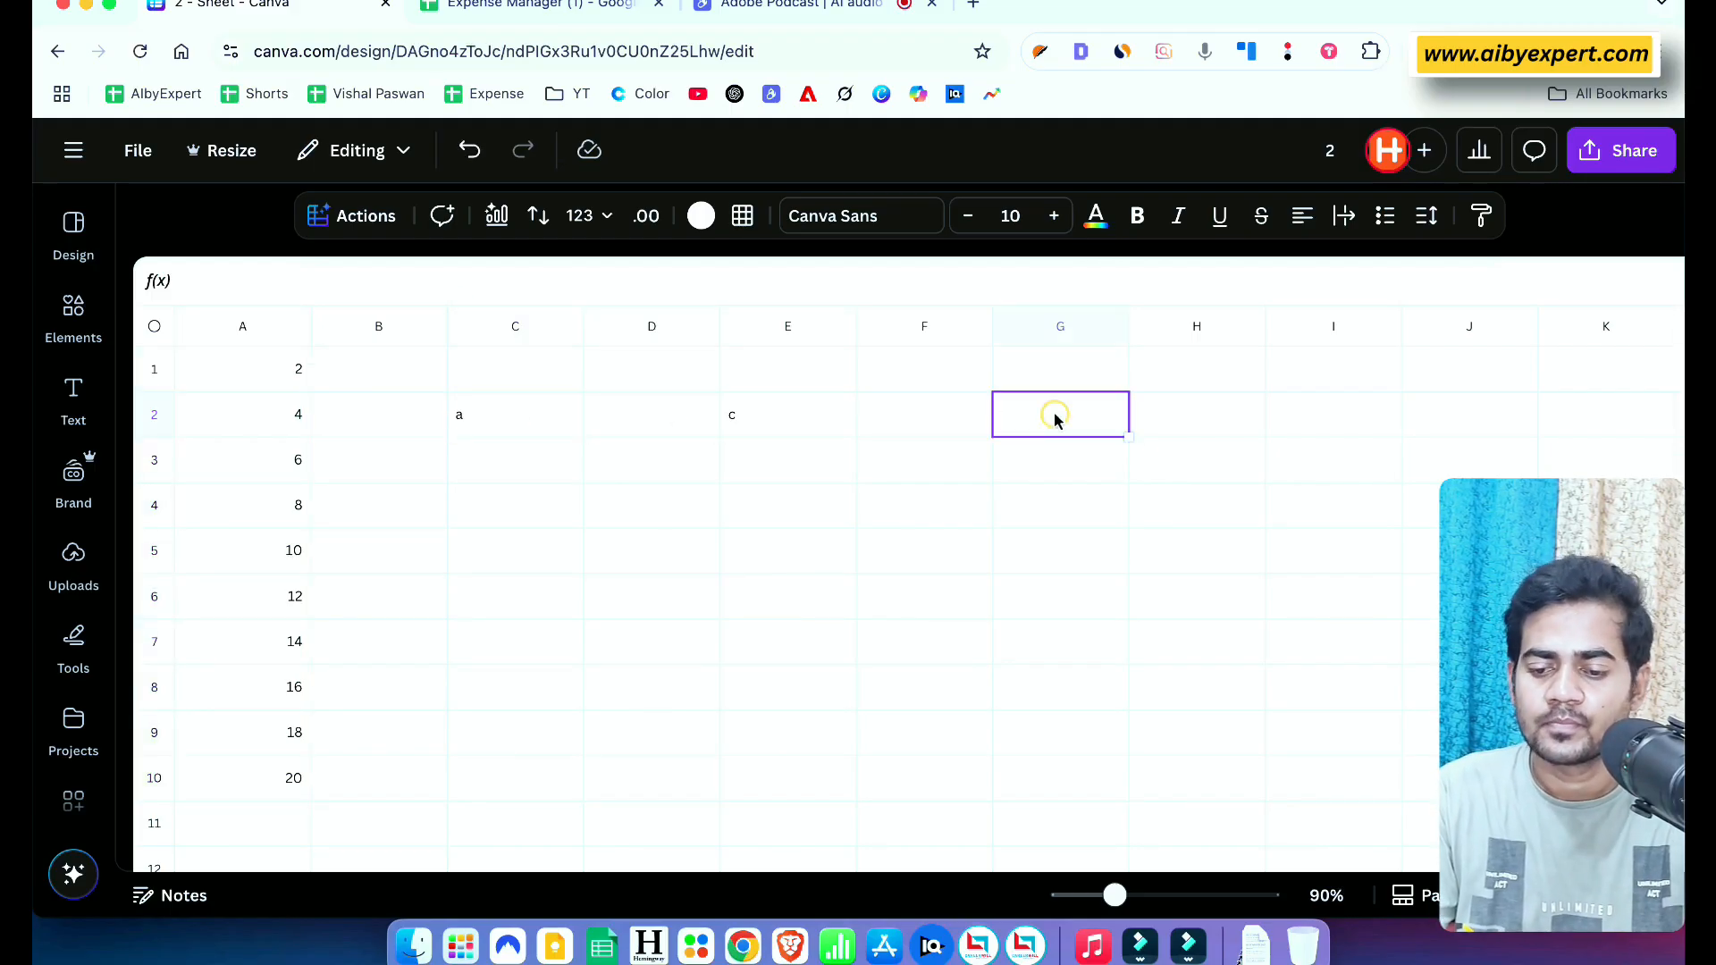
{"action": "type", "text": "e"}
{"action": "key", "text": "Right"}
{"action": "key", "text": "Right"}
{"action": "type", "text": "g"}
{"action": "key", "text": "Right"}
{"action": "key", "text": "Right"}
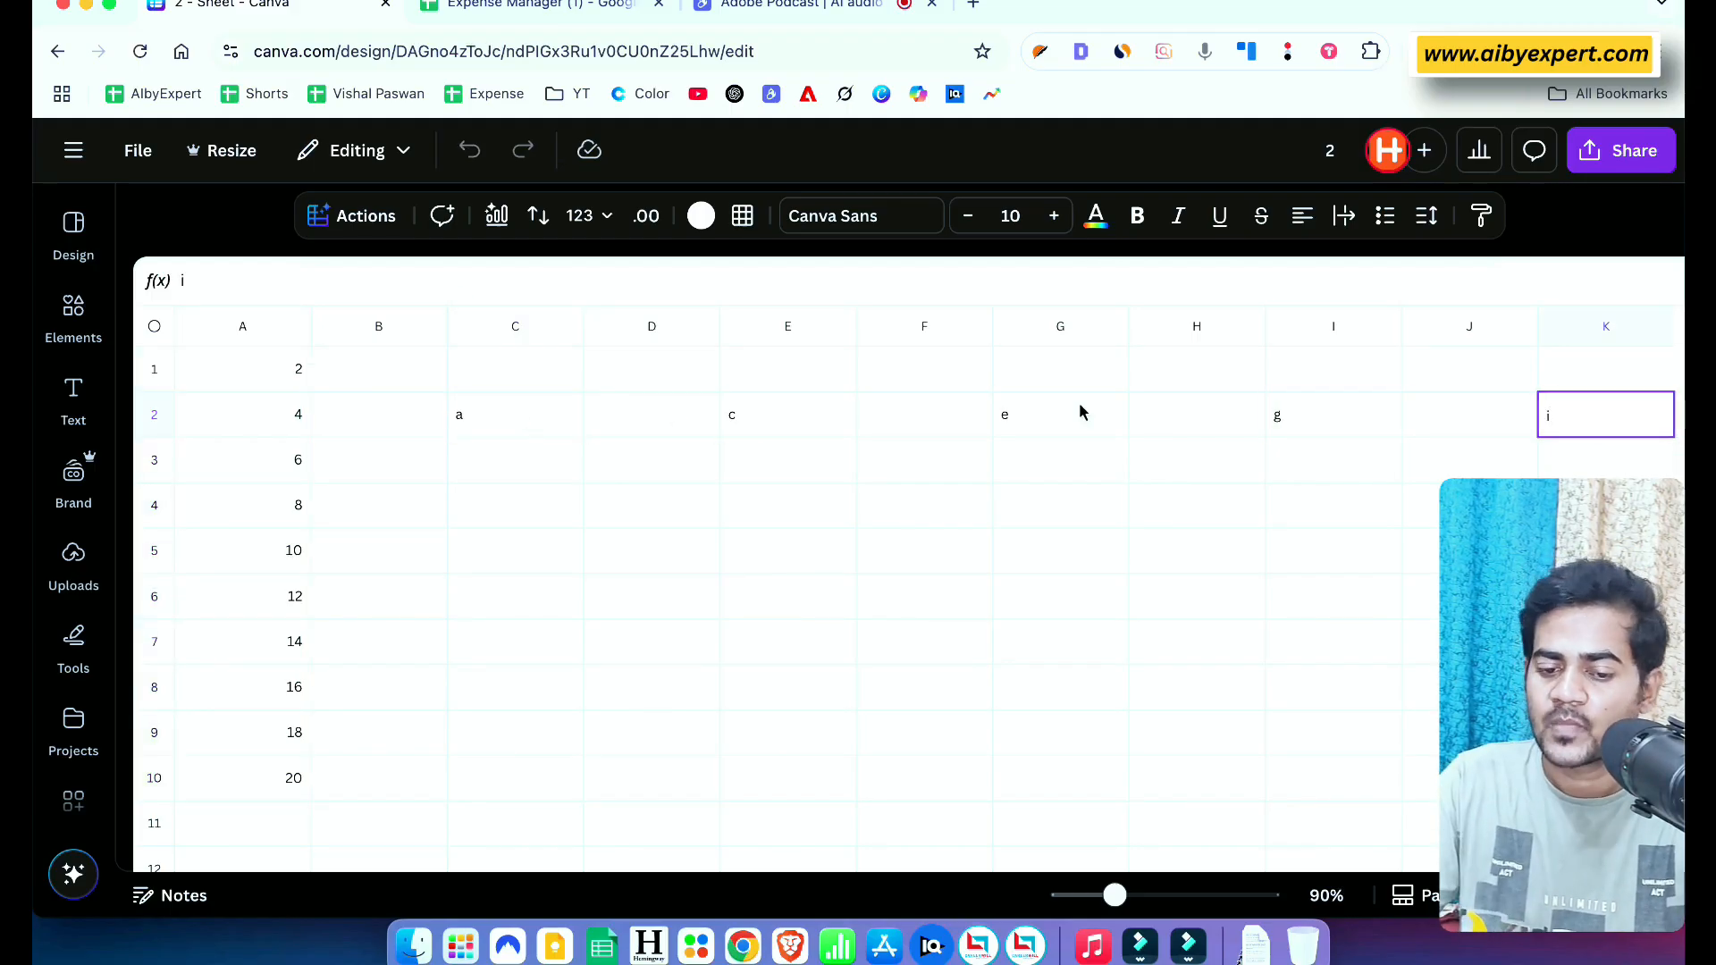
Complete the letter sequence in C2:K2 with the Fill empty cells action and insert the result
{"action": "double_click", "coordinate": [517, 417]}
{"action": "left_click_drag", "start_coordinate": [533, 416], "coordinate": [1548, 405]}
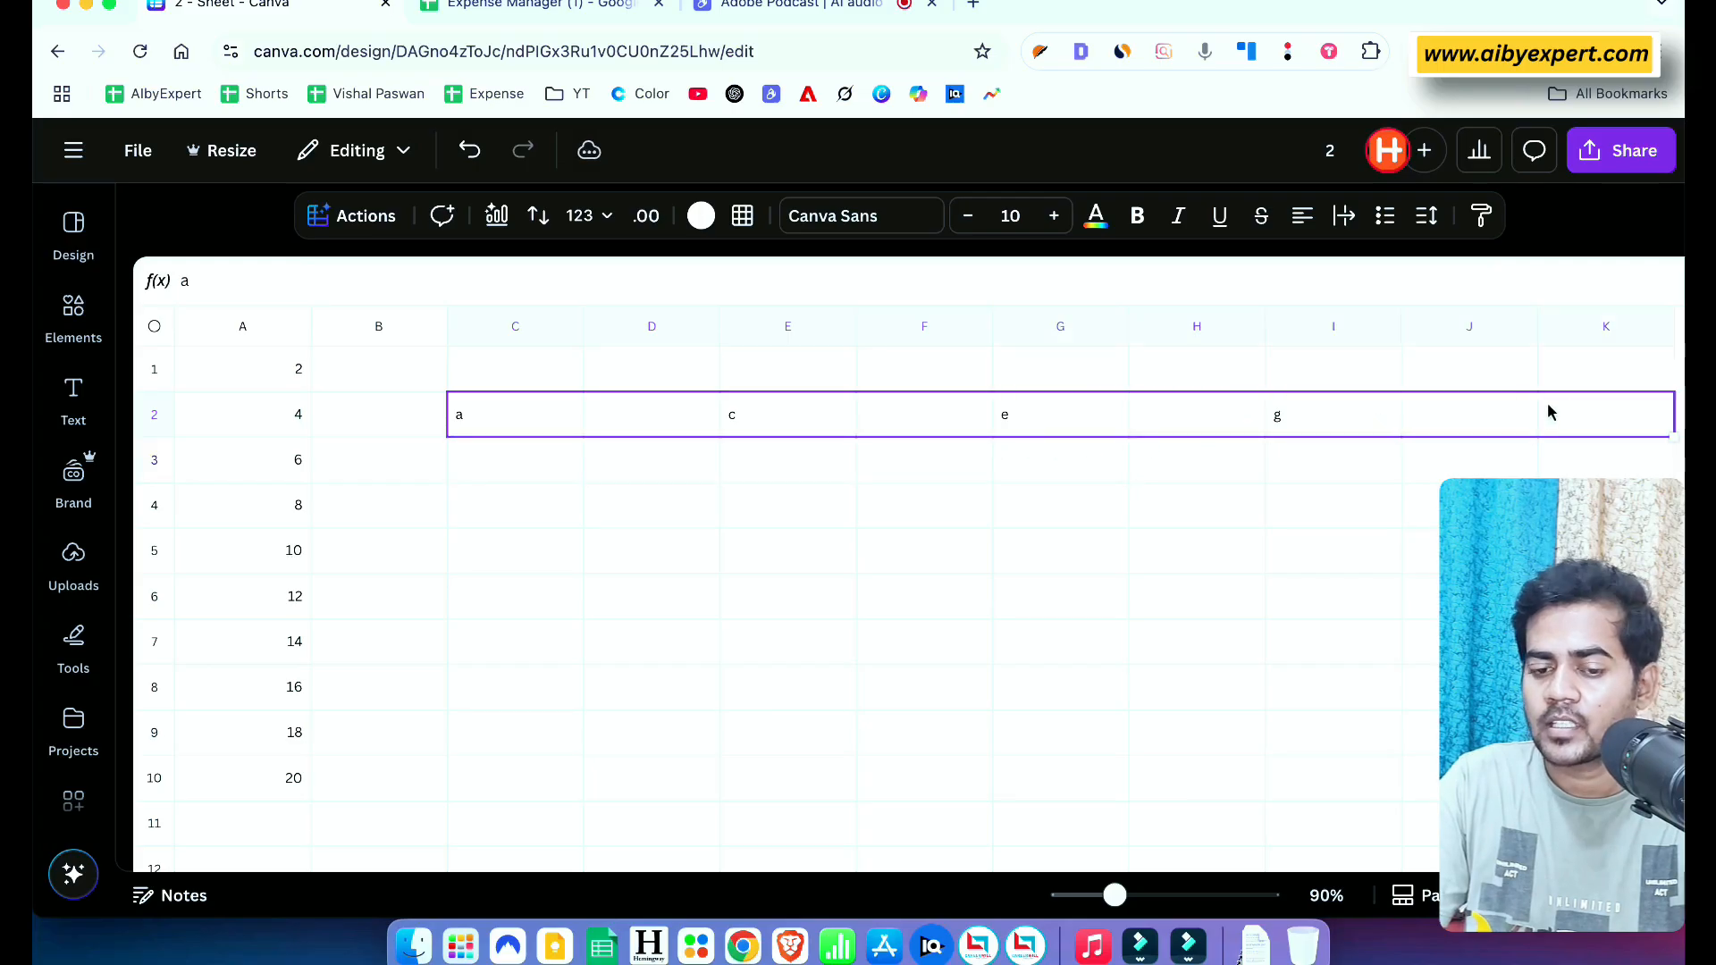
{"action": "left_click", "coordinate": [348, 216]}
{"action": "left_click", "coordinate": [397, 416]}
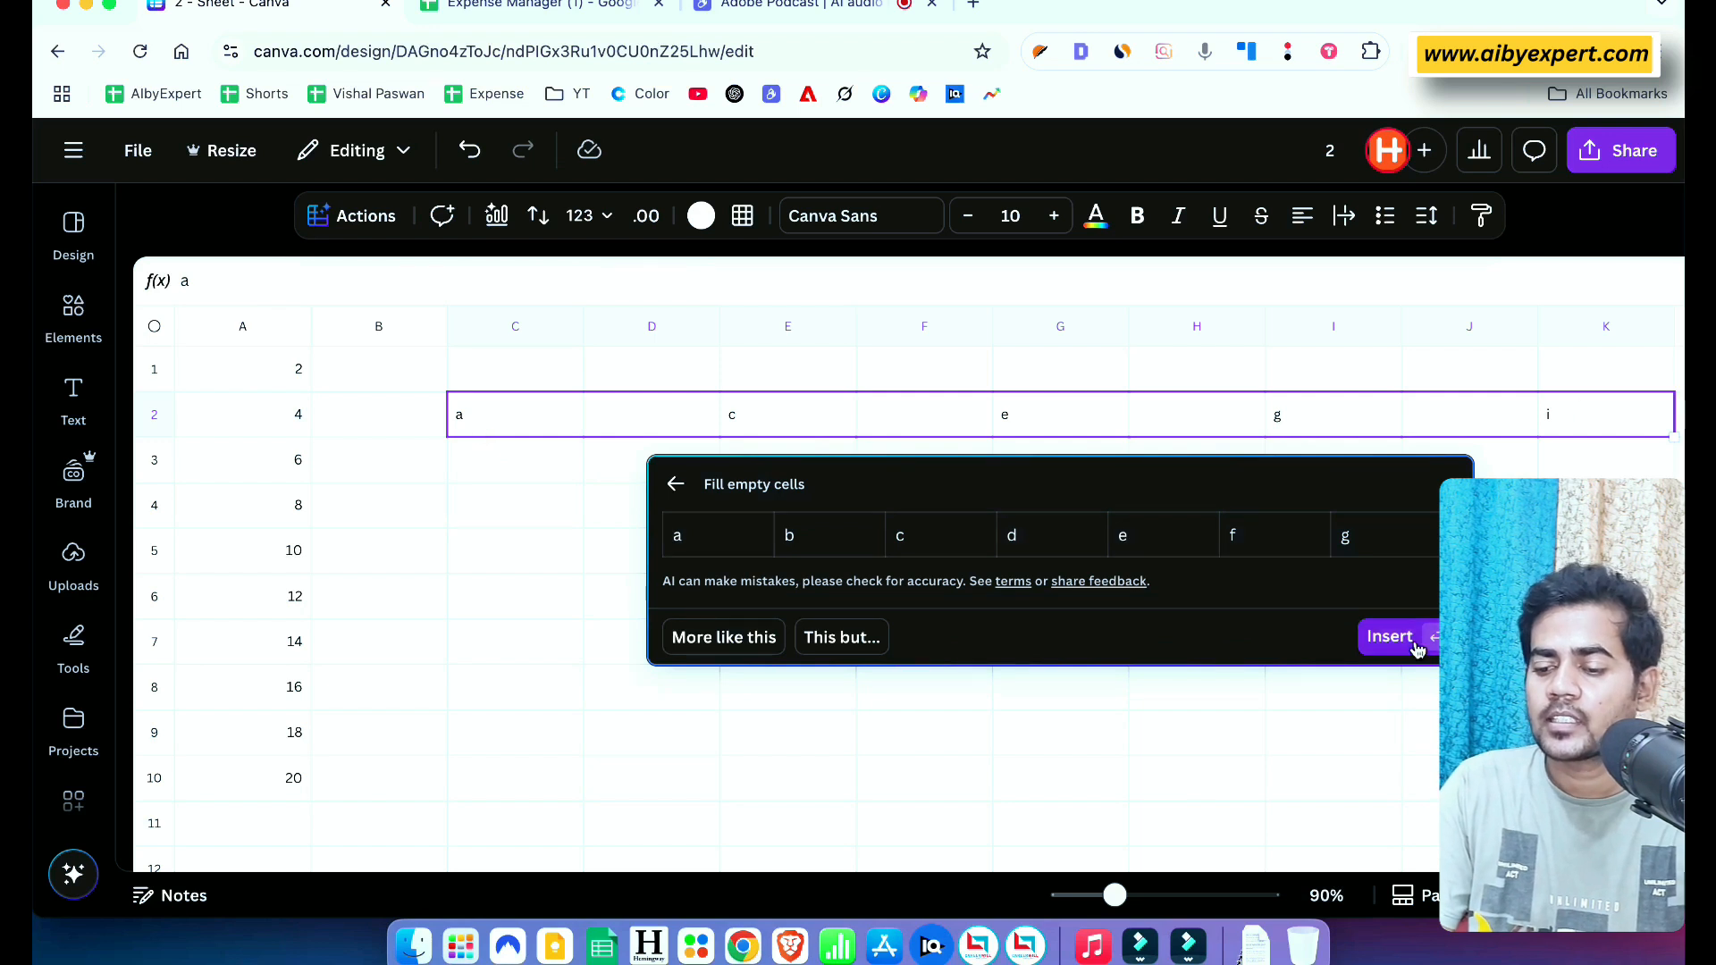
{"action": "left_click", "coordinate": [1385, 646]}
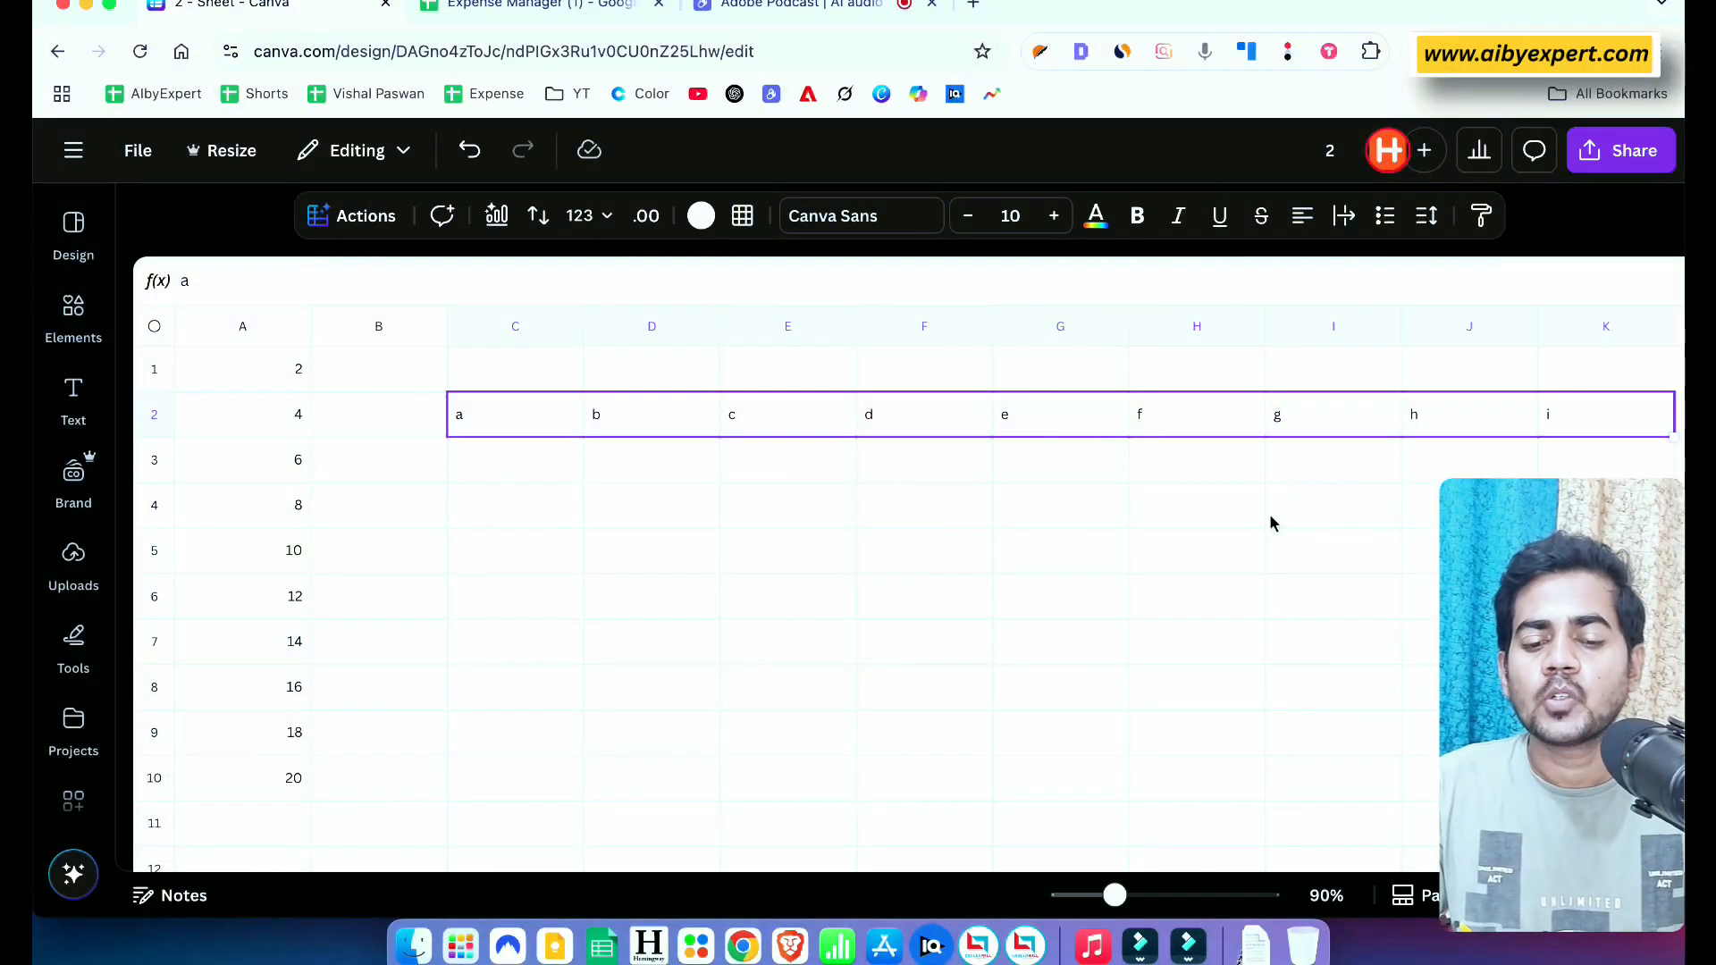
Preview the Magic Charts suggestions for A1:A10, browse the chart types, and close the charts without inserting one
{"action": "left_click", "coordinate": [362, 219]}
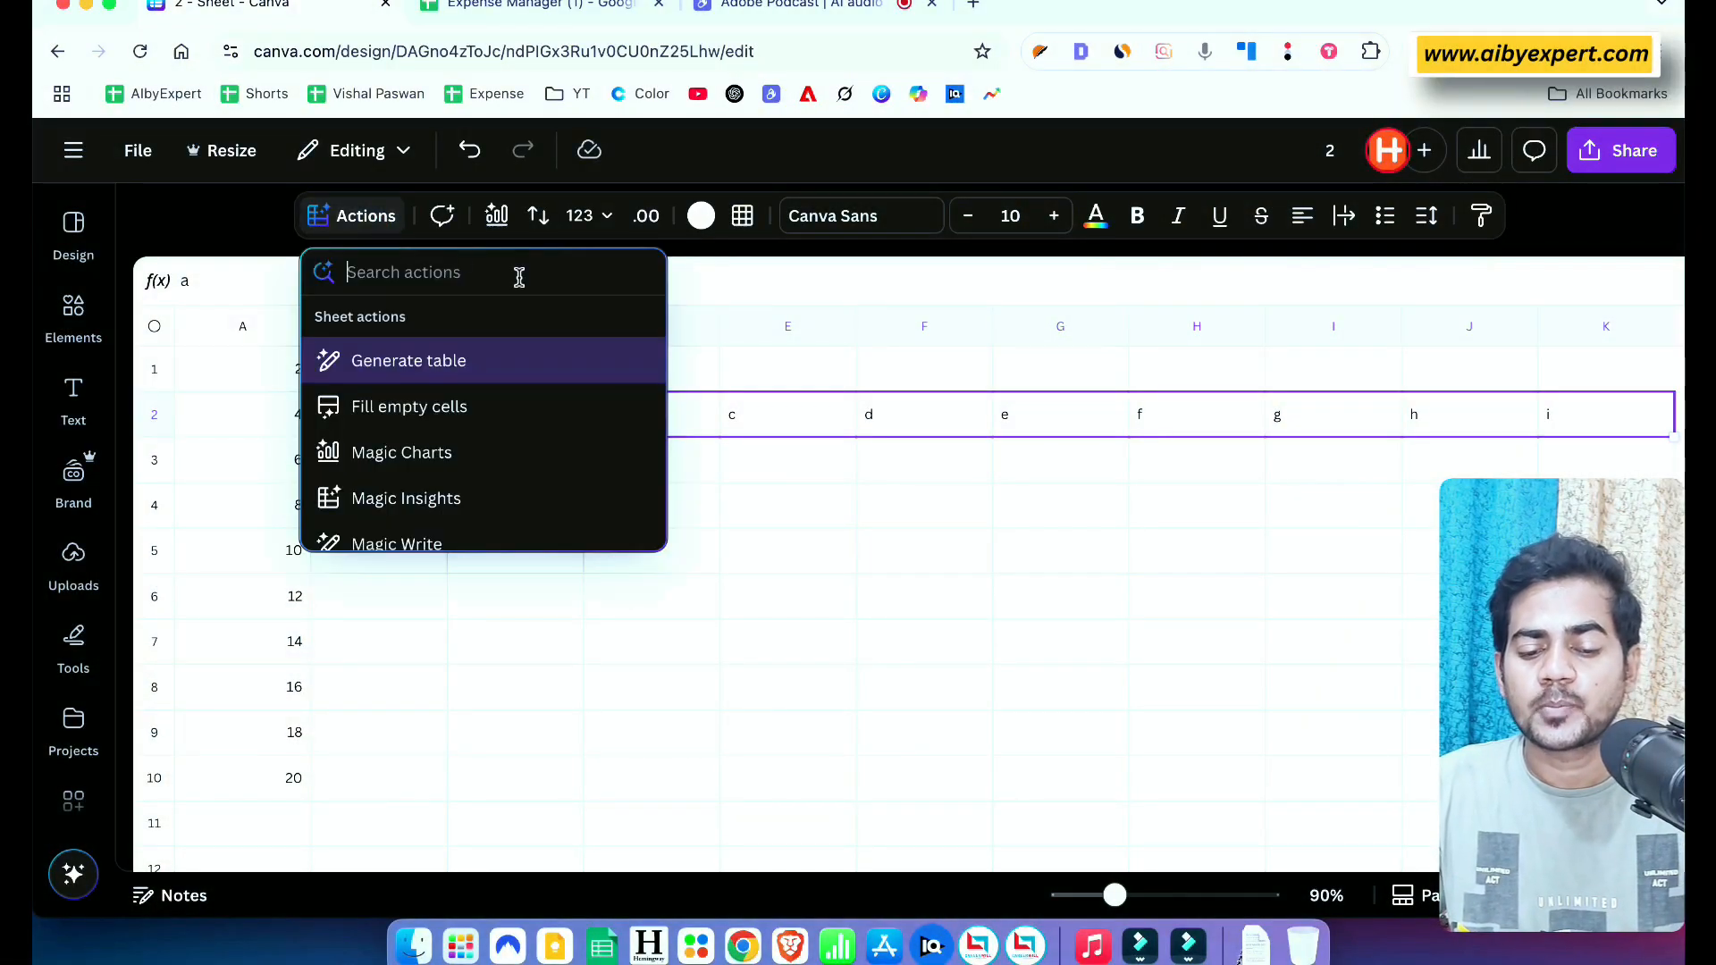
{"action": "left_click", "coordinate": [433, 476]}
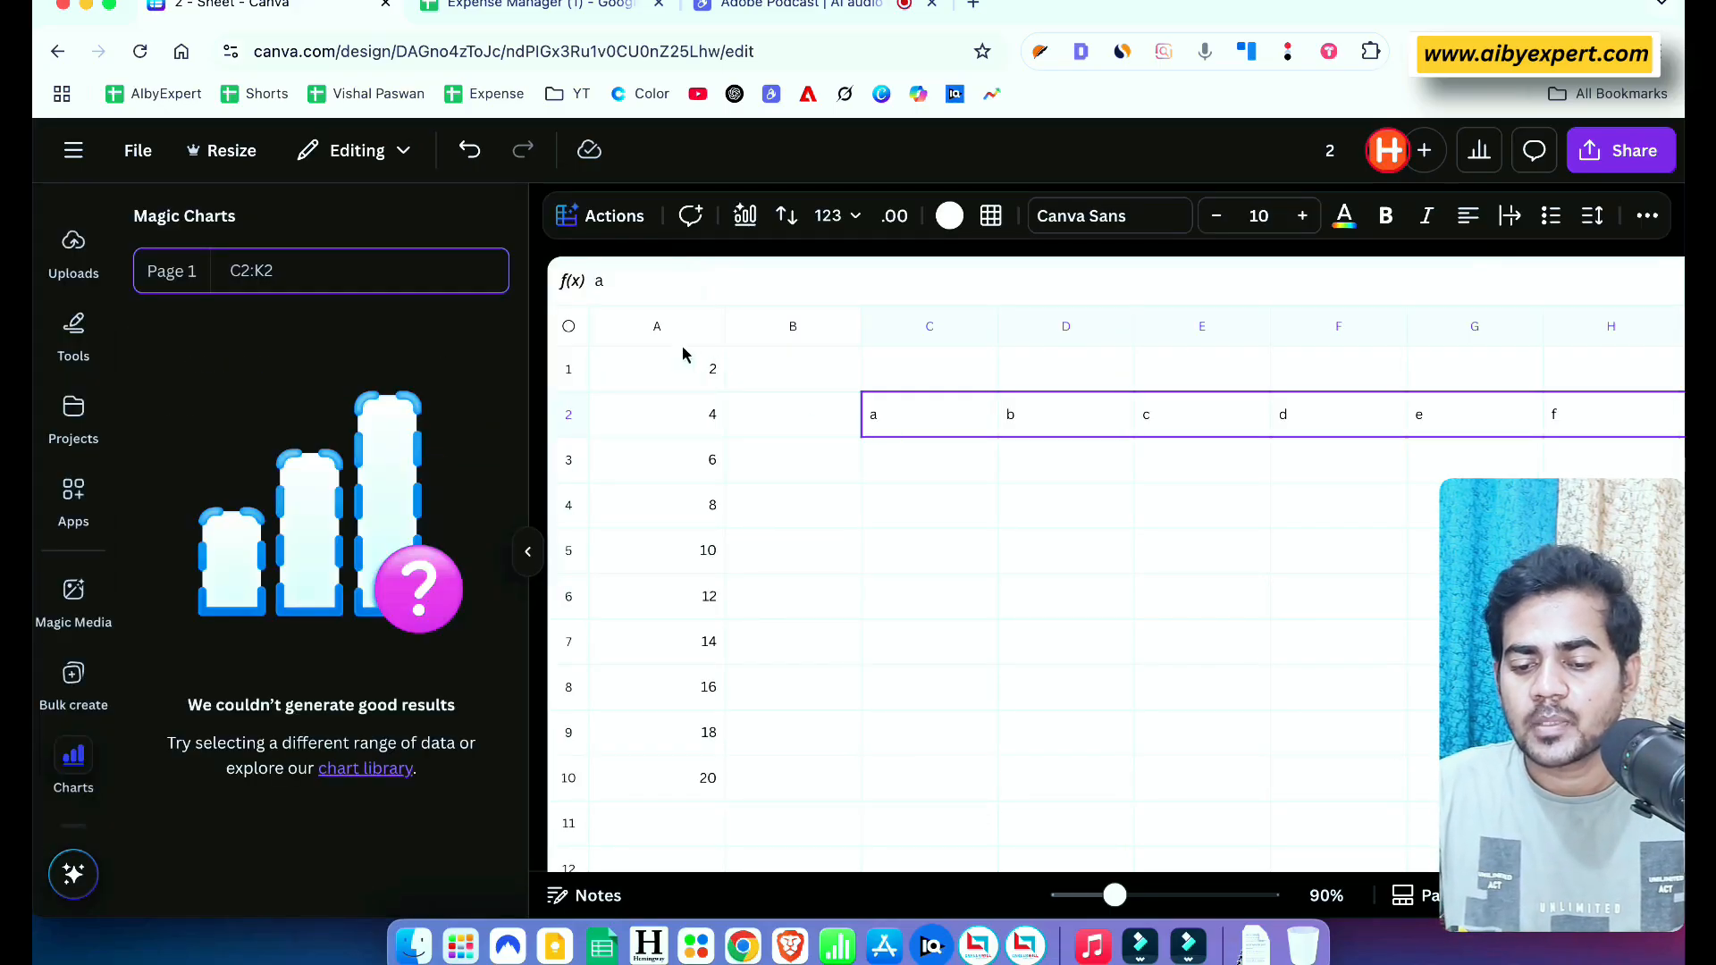
{"action": "left_click_drag", "start_coordinate": [683, 349], "coordinate": [710, 556]}
{"action": "left_click_drag", "start_coordinate": [722, 672], "coordinate": [706, 762]}
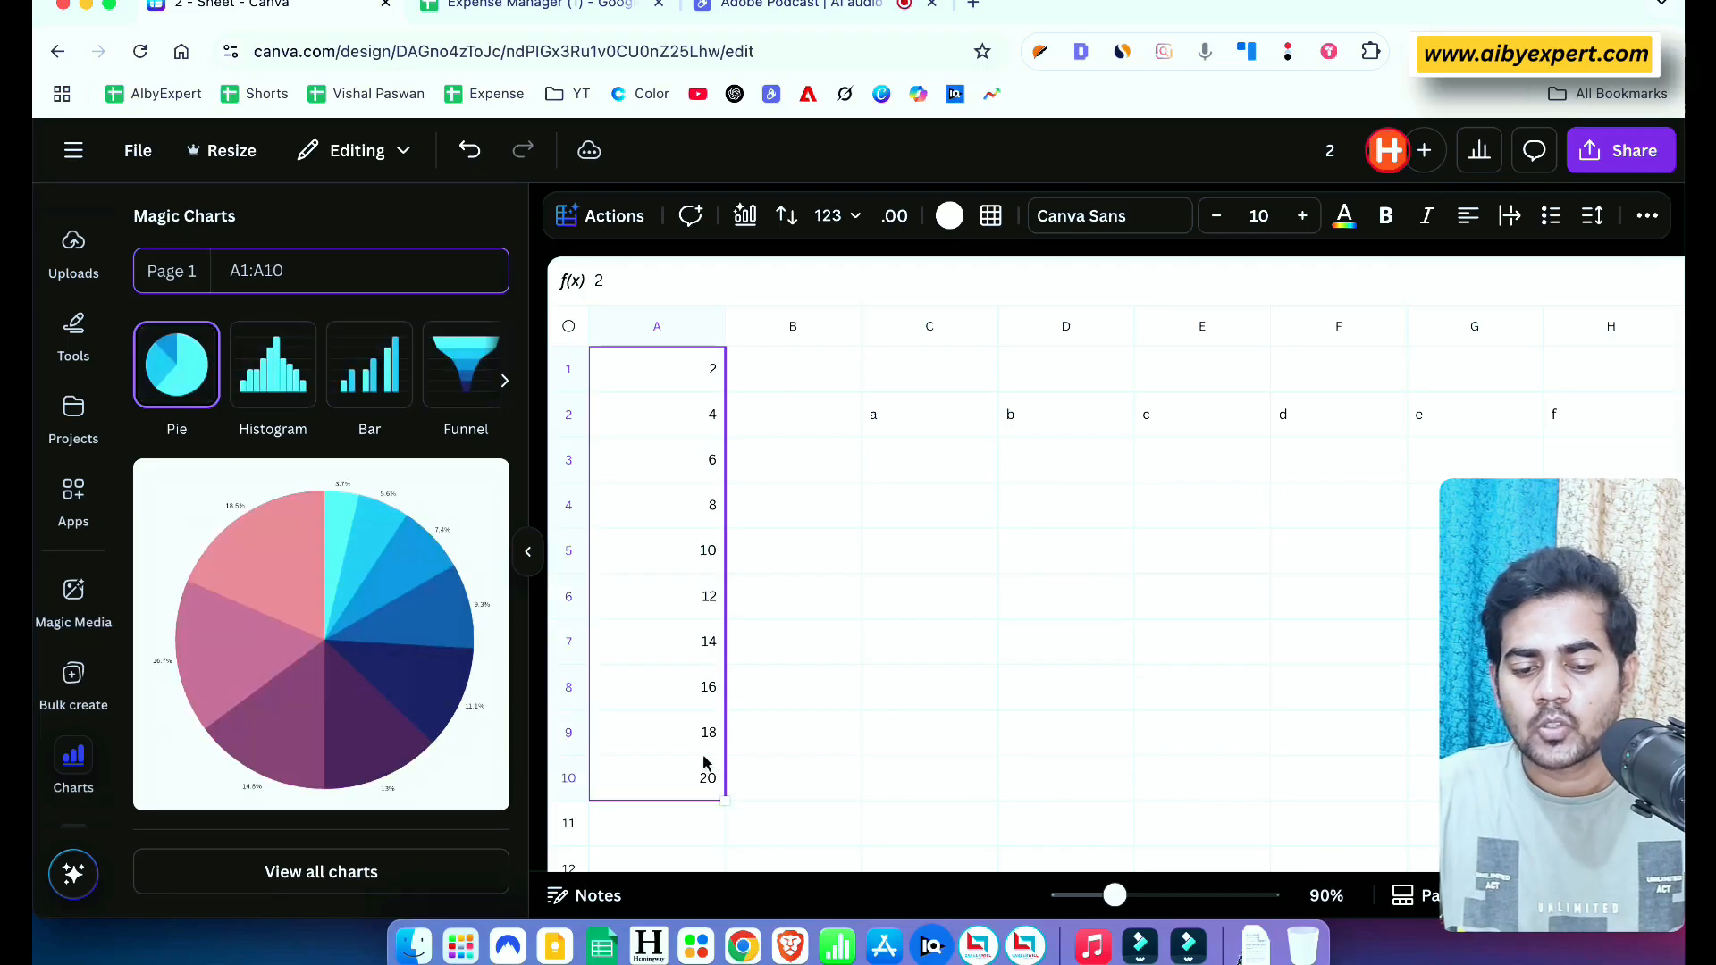
{"action": "left_click", "coordinate": [505, 380]}
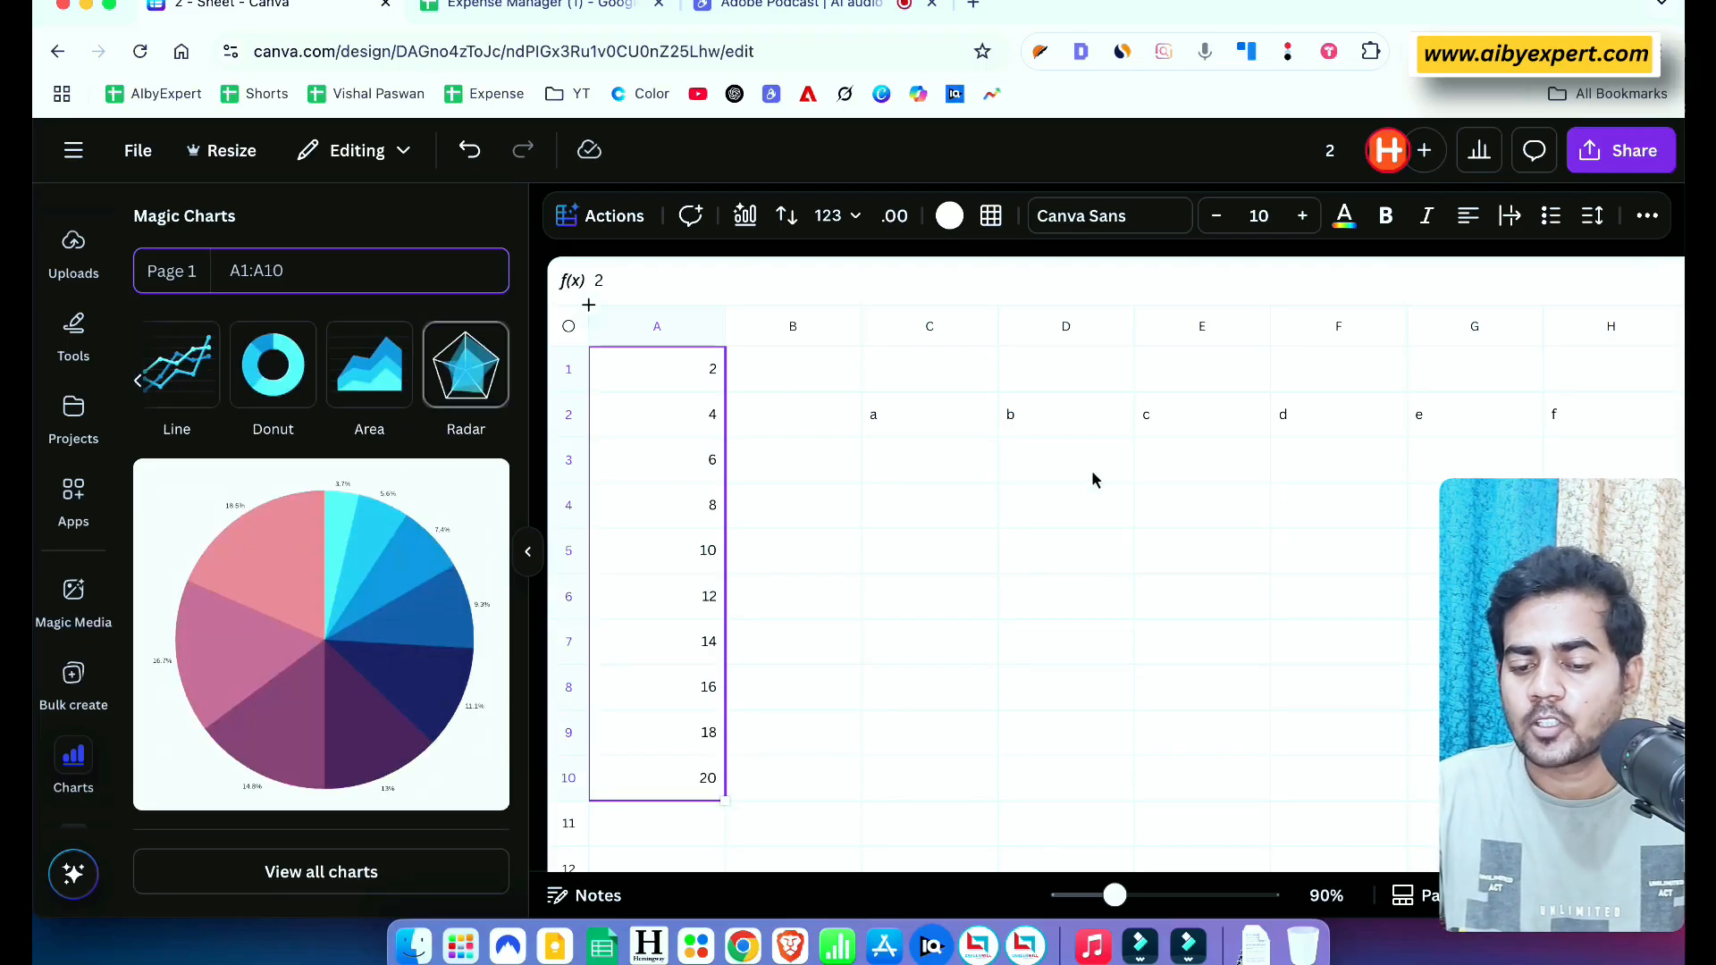
{"action": "left_click", "coordinate": [1147, 528]}
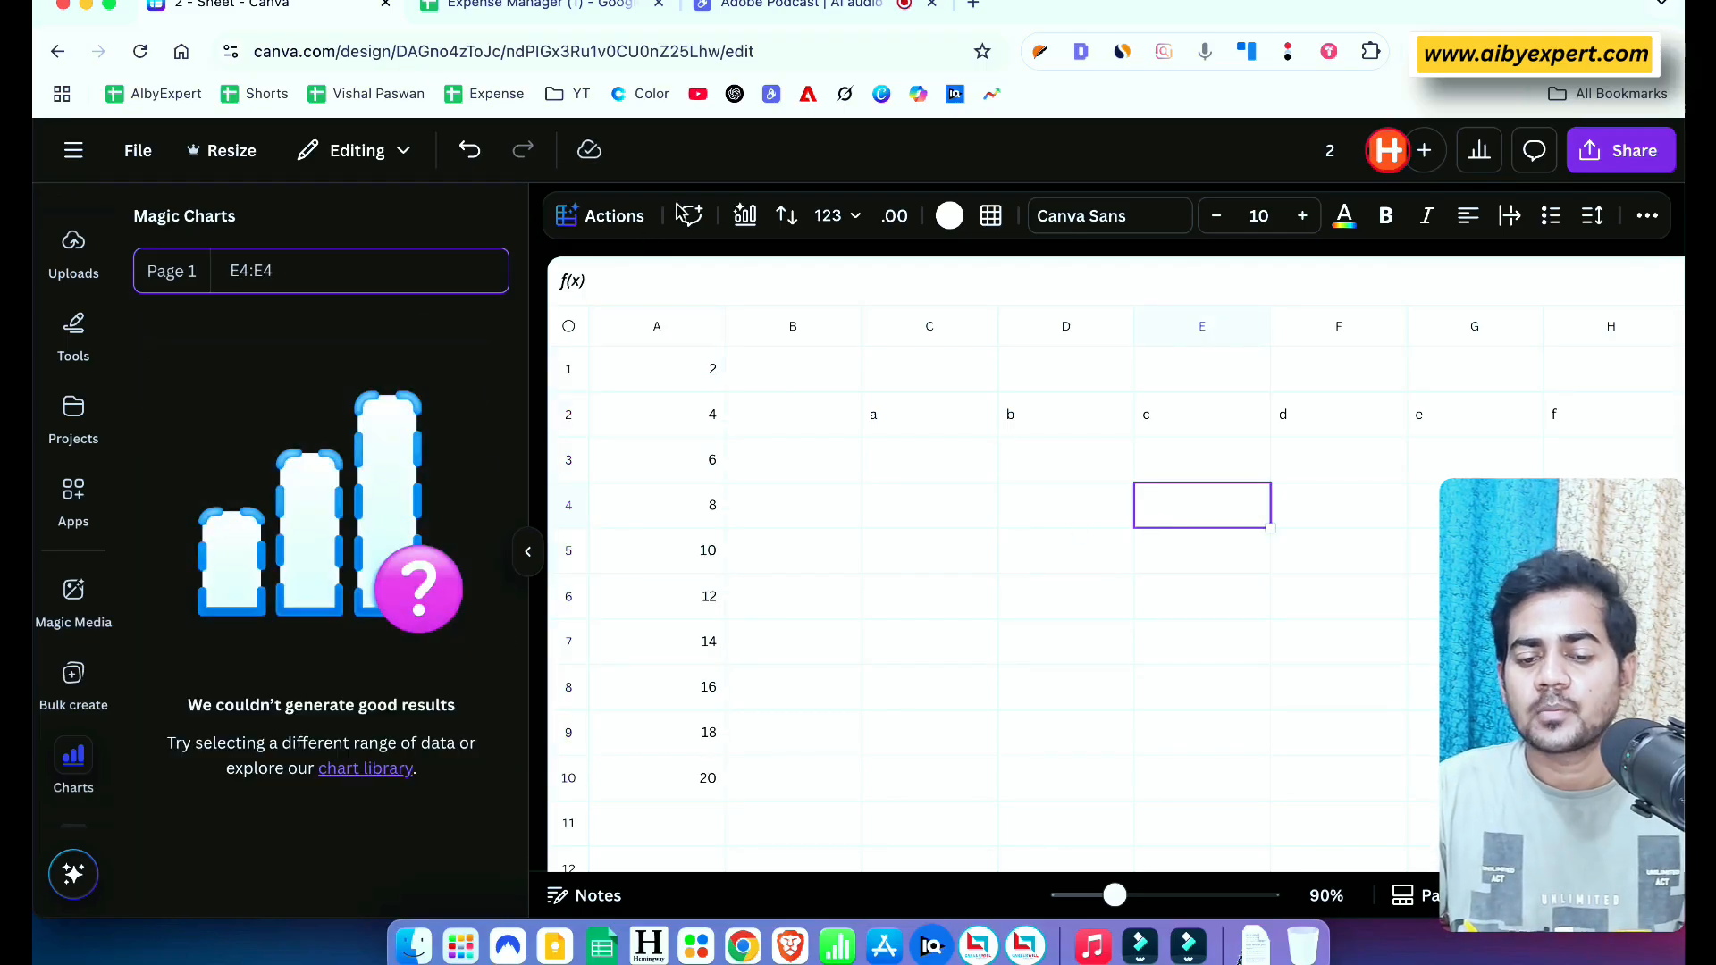
{"action": "left_click", "coordinate": [531, 555]}
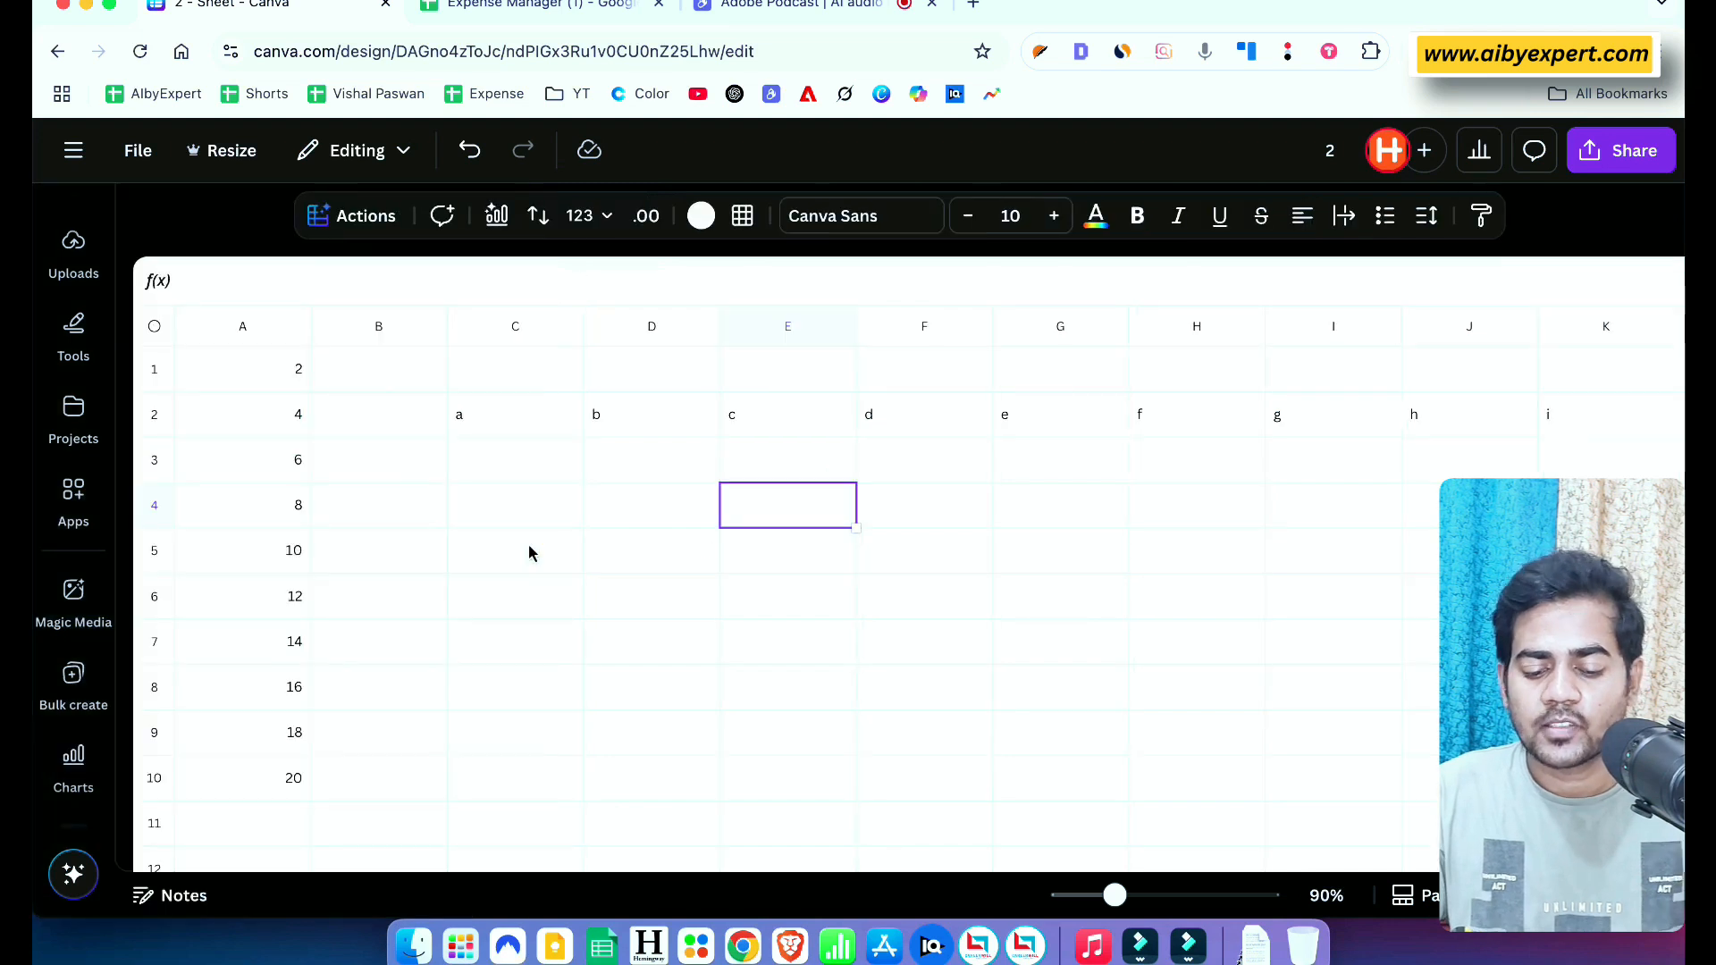
Undo all the number and letter entries until the sheet is blank
{"action": "key", "text": "super+z"}
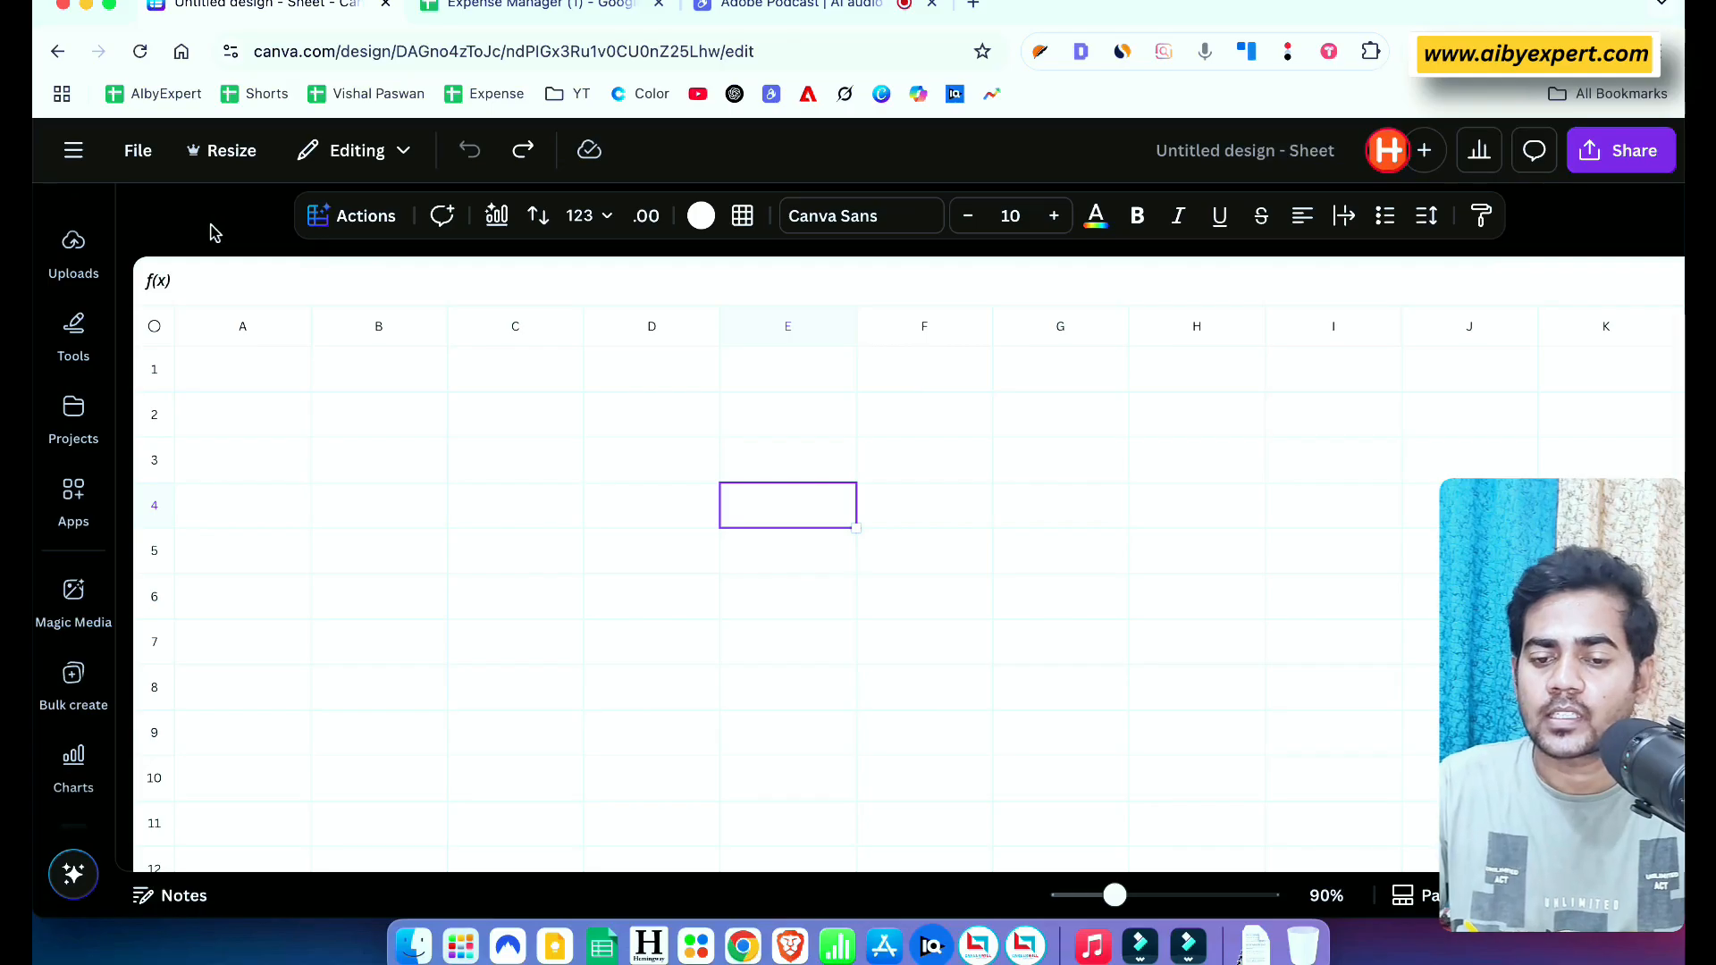
{"action": "key", "text": "ctrl+Home"}
Enter the values 10, 50, 580, 1320, 699, 1870 and 2121 in cells A1 to A7
{"action": "left_click", "coordinate": [350, 224]}
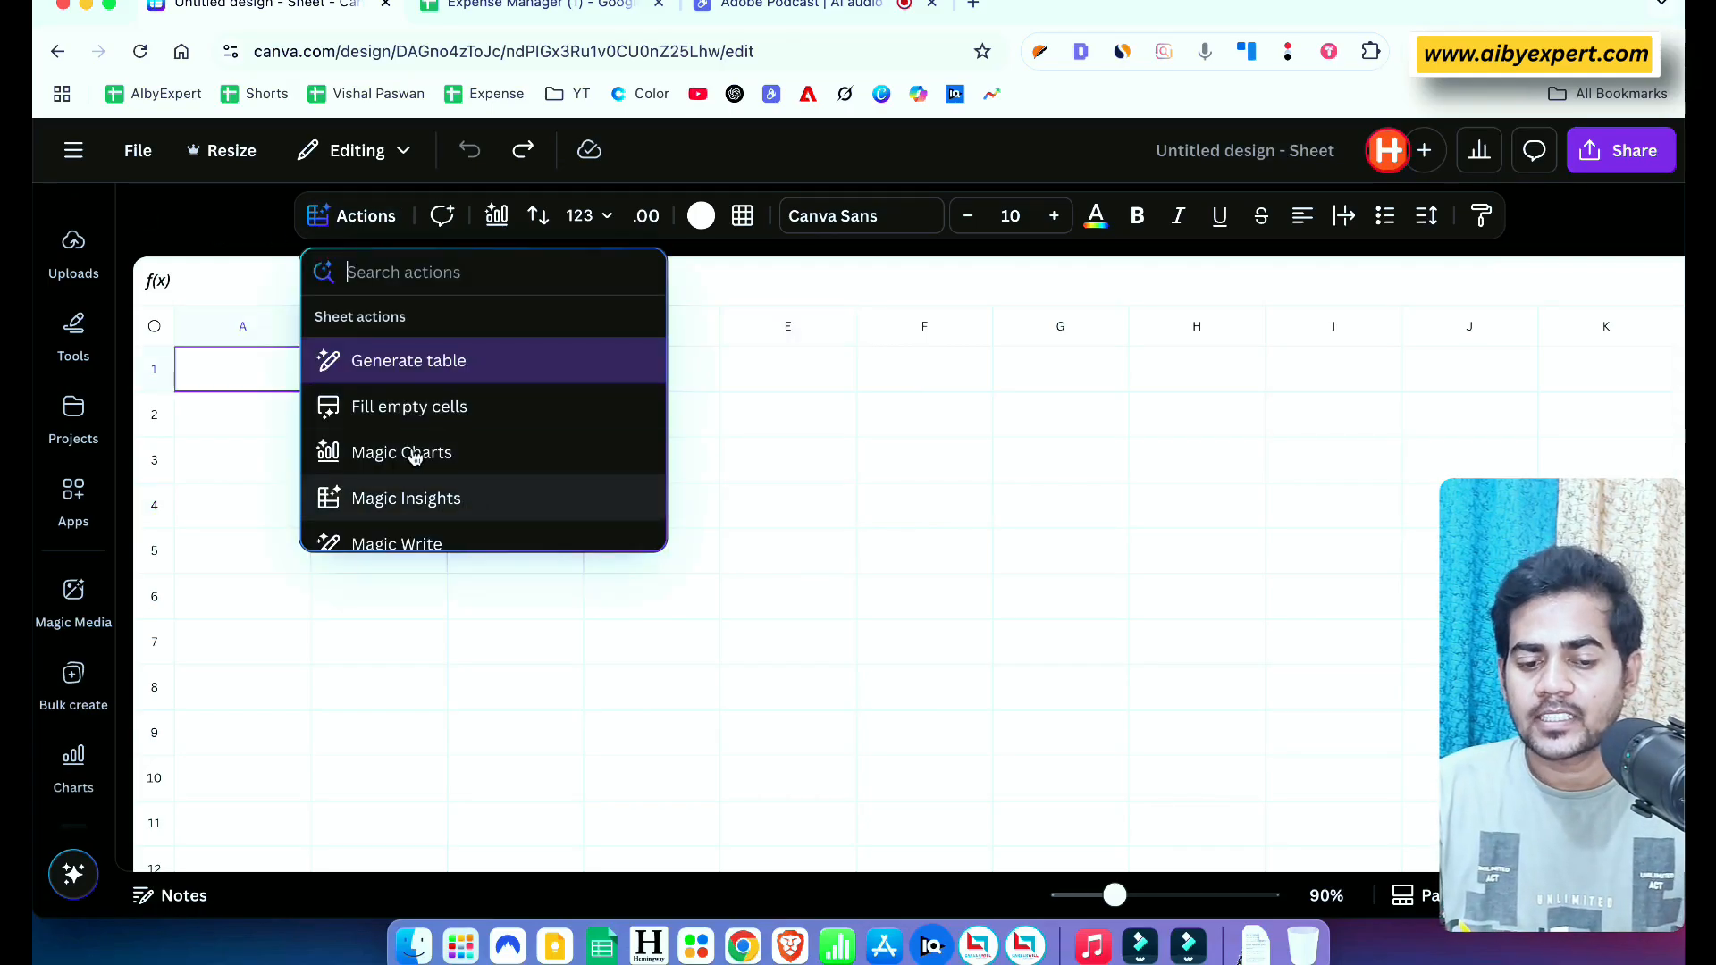
{"action": "left_click", "coordinate": [263, 364]}
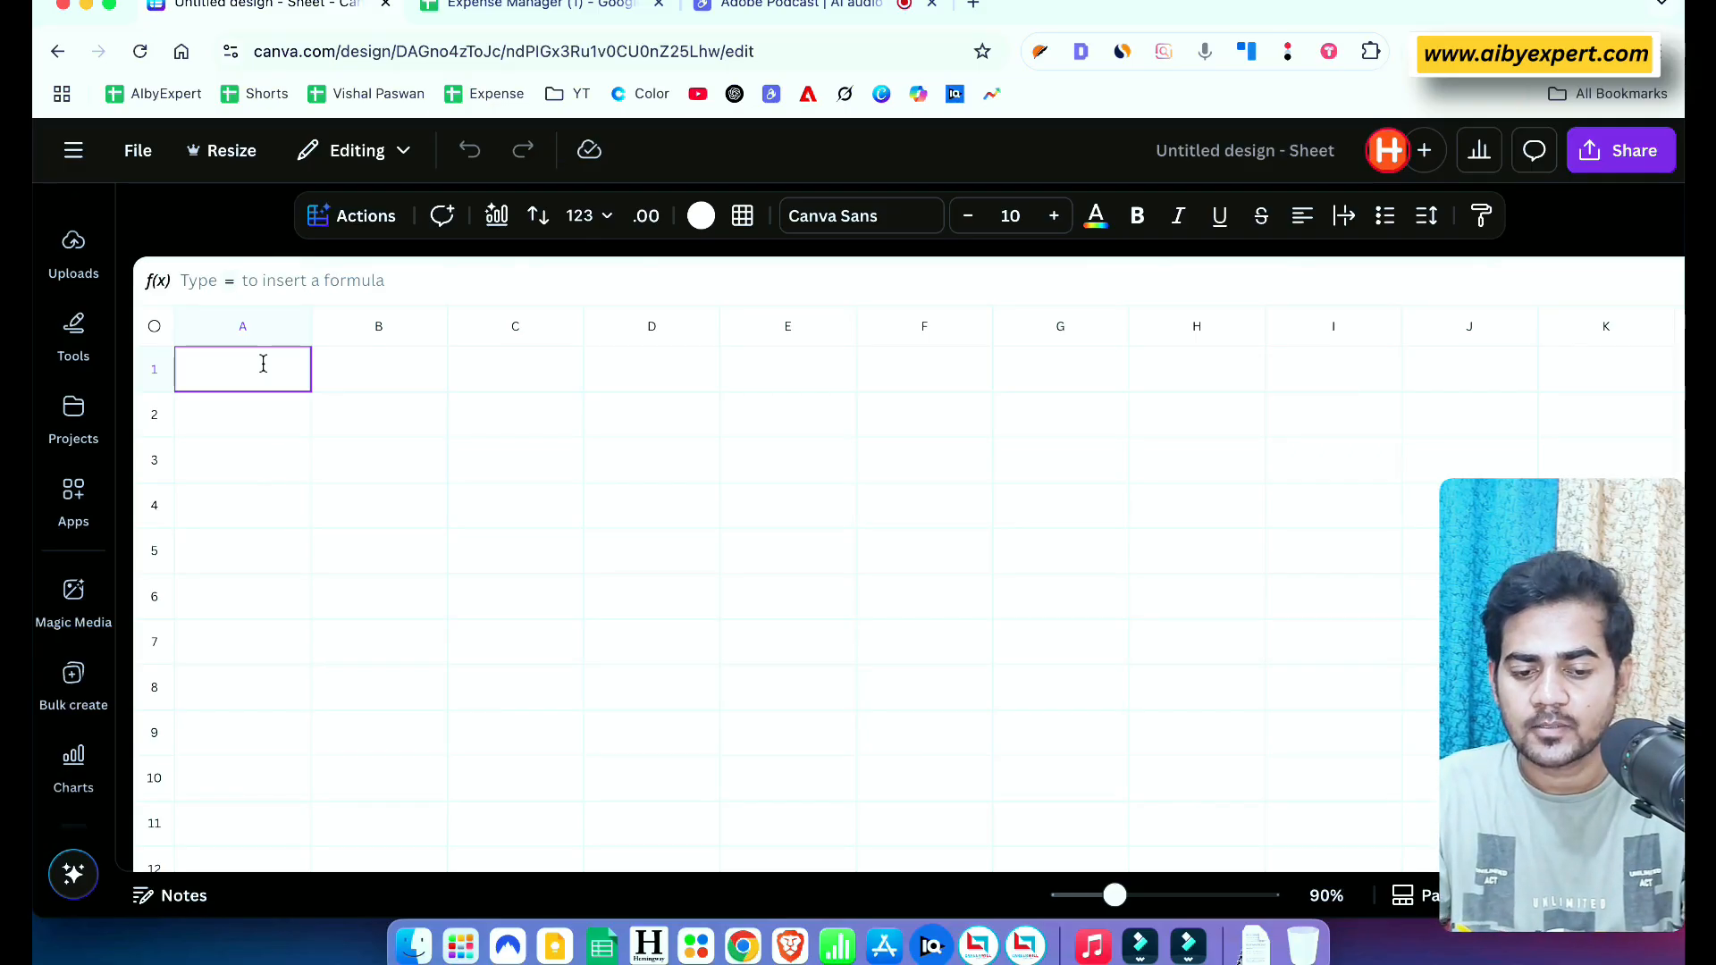
{"action": "type", "text": "10"}
{"action": "left_click", "coordinate": [262, 427]}
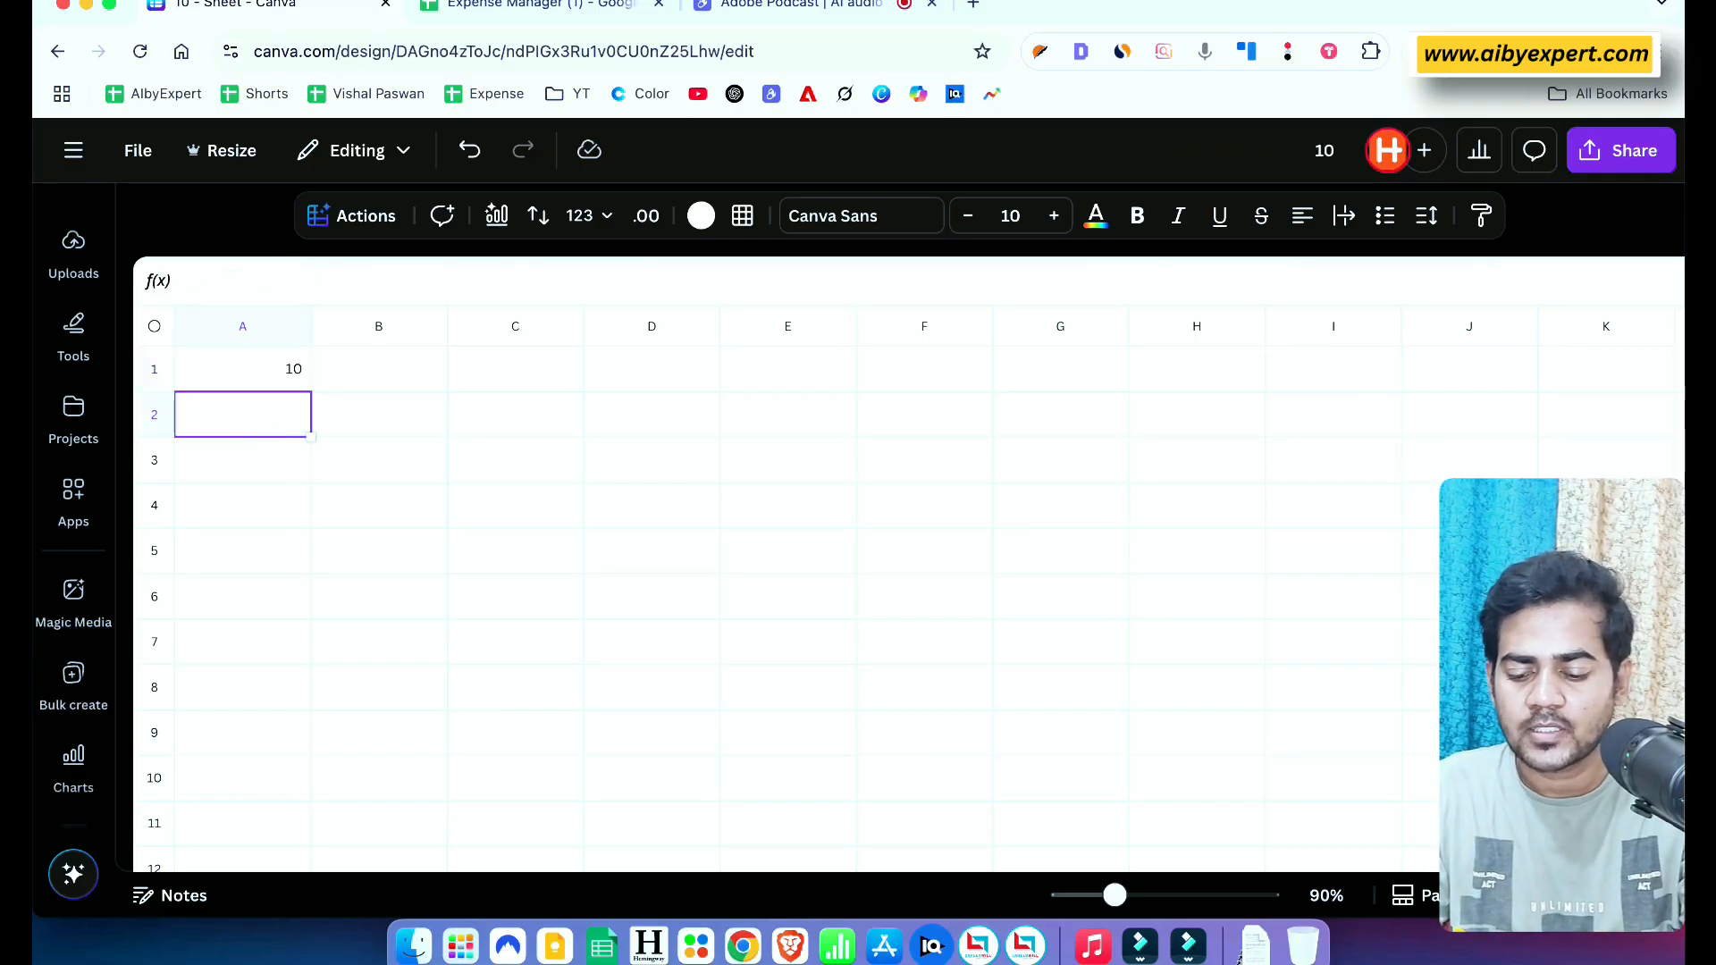
{"action": "type", "text": "50 580 1320 699 1870 2121"}
{"action": "key", "text": "Return"}
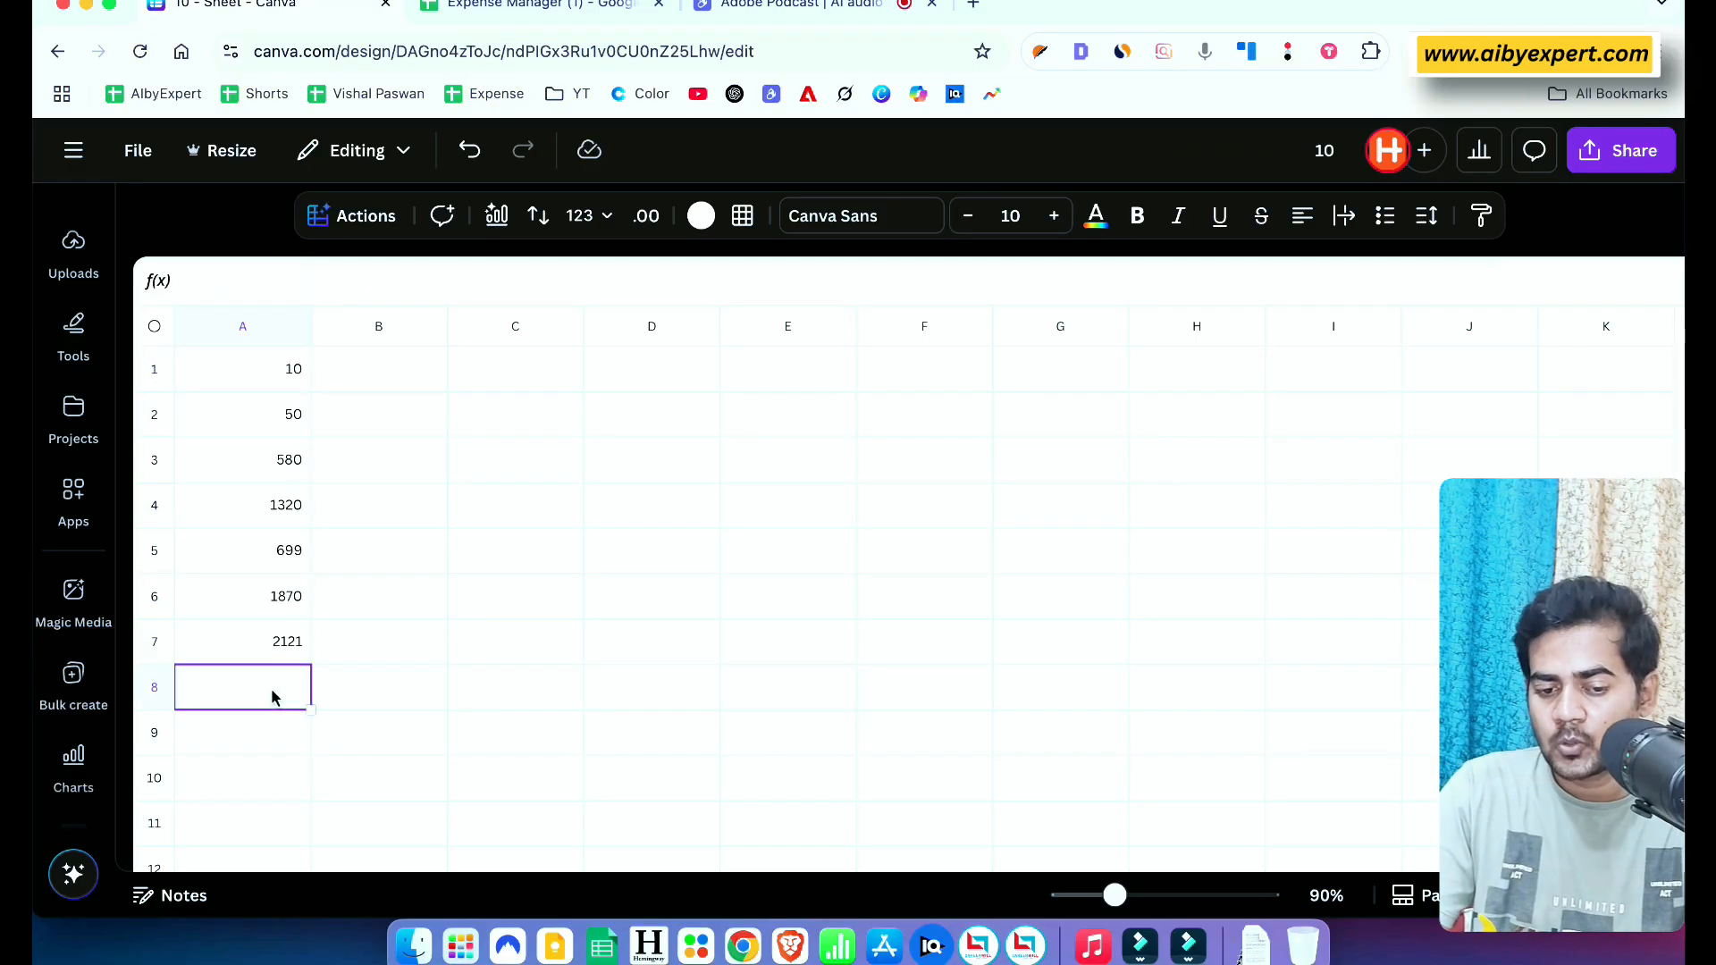
Generate Magic Insights for the range A1:A7 with the prompt "add total"
{"action": "left_click_drag", "start_coordinate": [230, 368], "coordinate": [307, 644]}
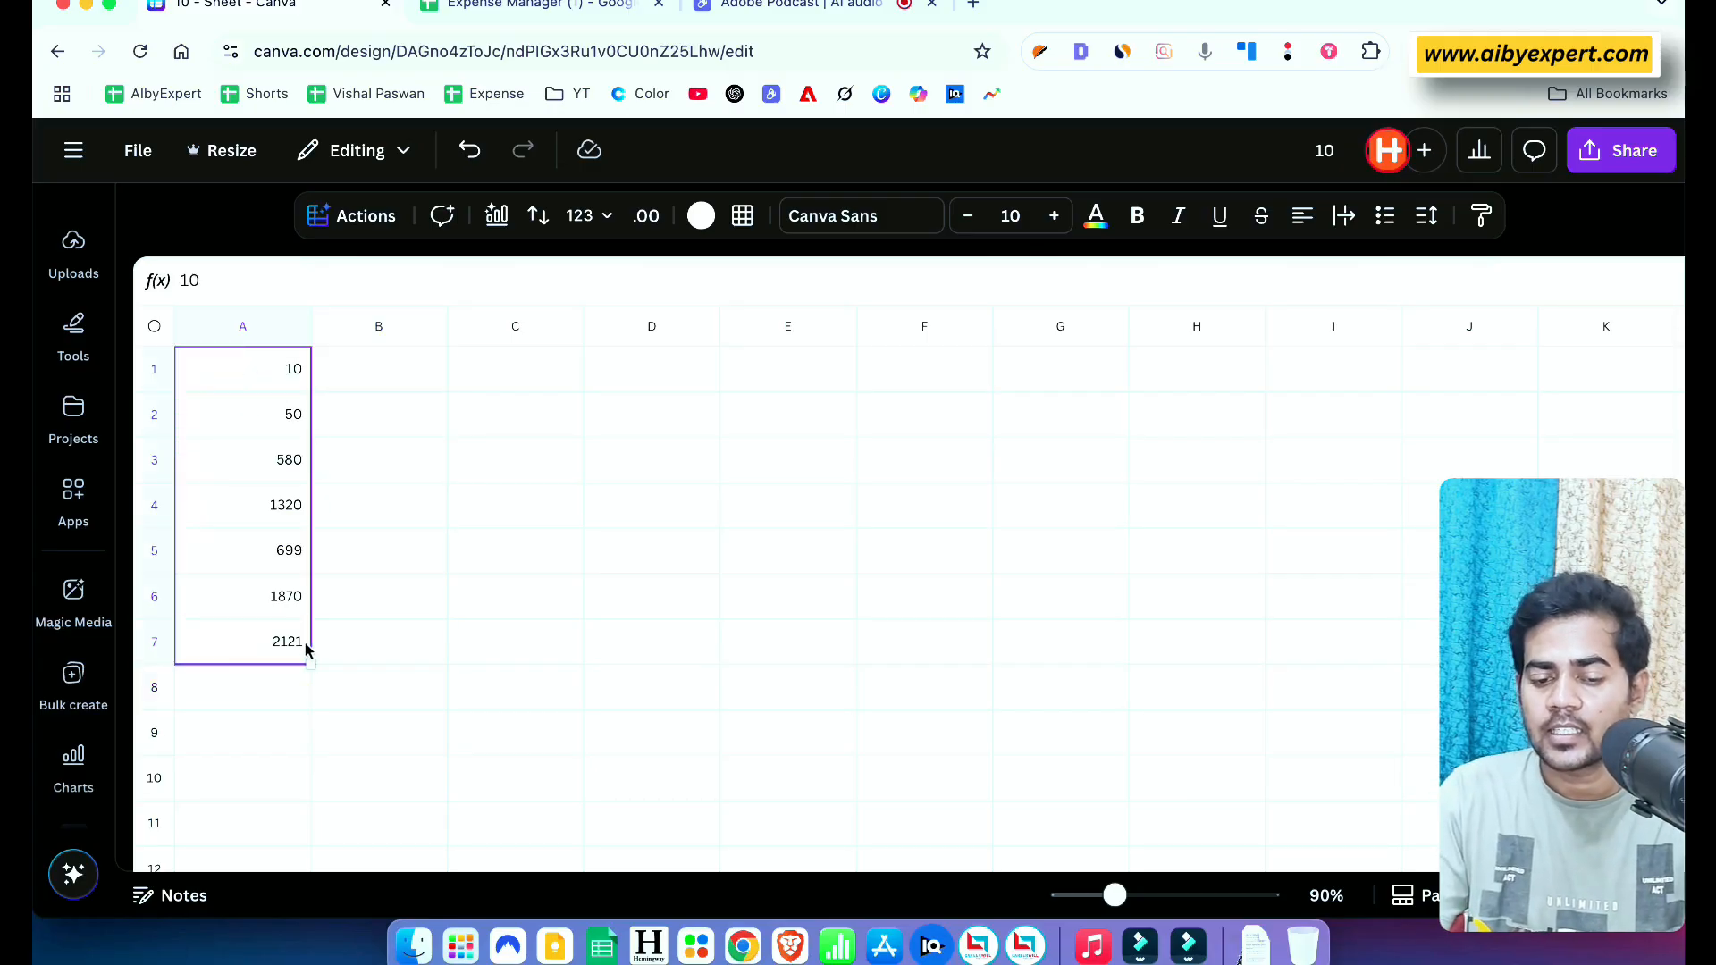
{"action": "left_click", "coordinate": [362, 215]}
{"action": "left_click", "coordinate": [376, 516]}
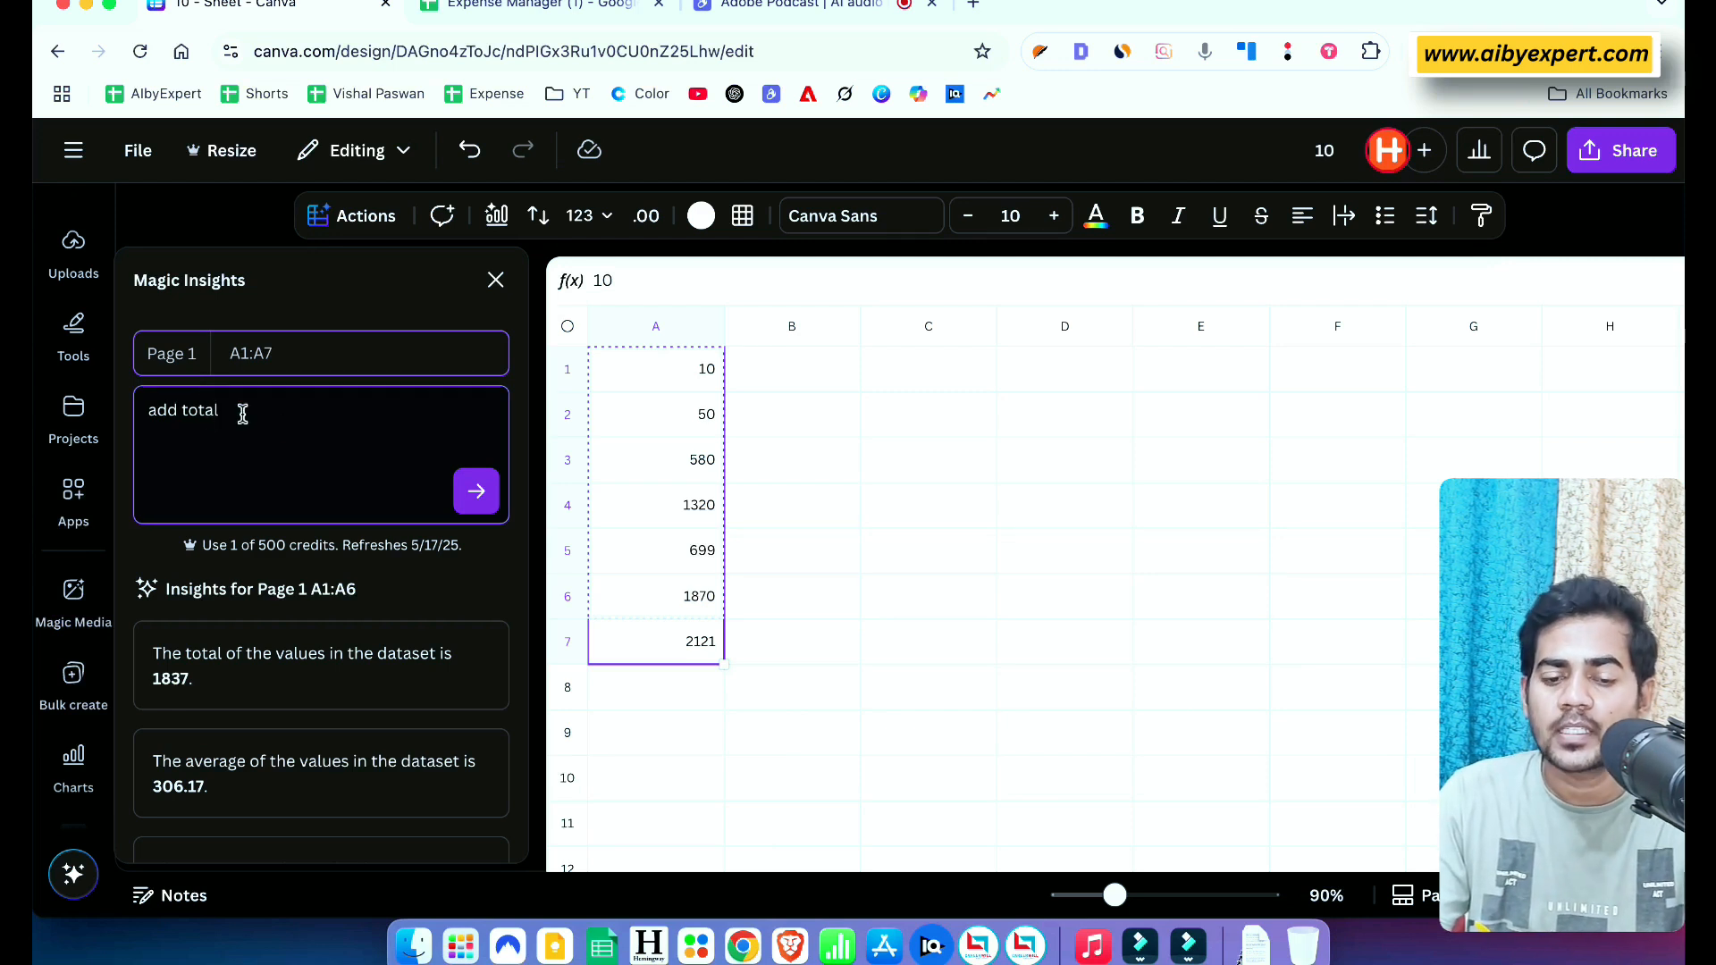
{"action": "left_click", "coordinate": [476, 492]}
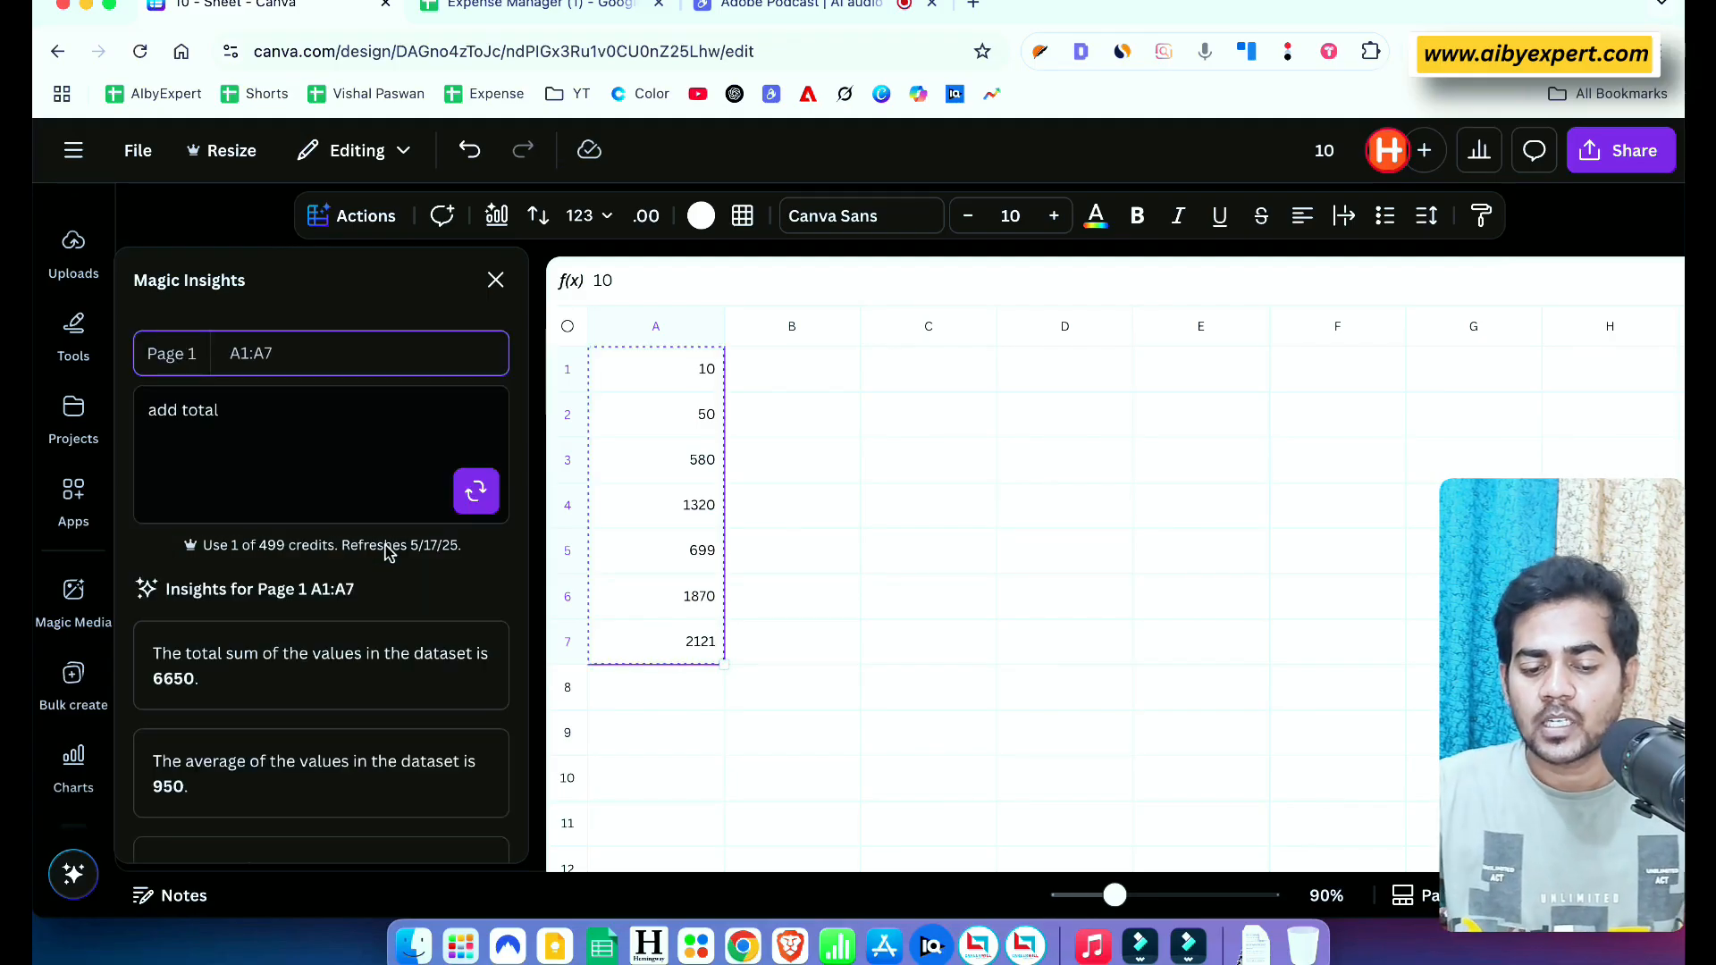
Examine the generated insights for A1:A7, including the total, average and count formulas and the distribution chart
{"action": "scroll", "coordinate": [384, 546], "scroll_direction": "down", "scroll_amount": 2}
{"action": "mouse_move", "coordinate": [142, 583]}
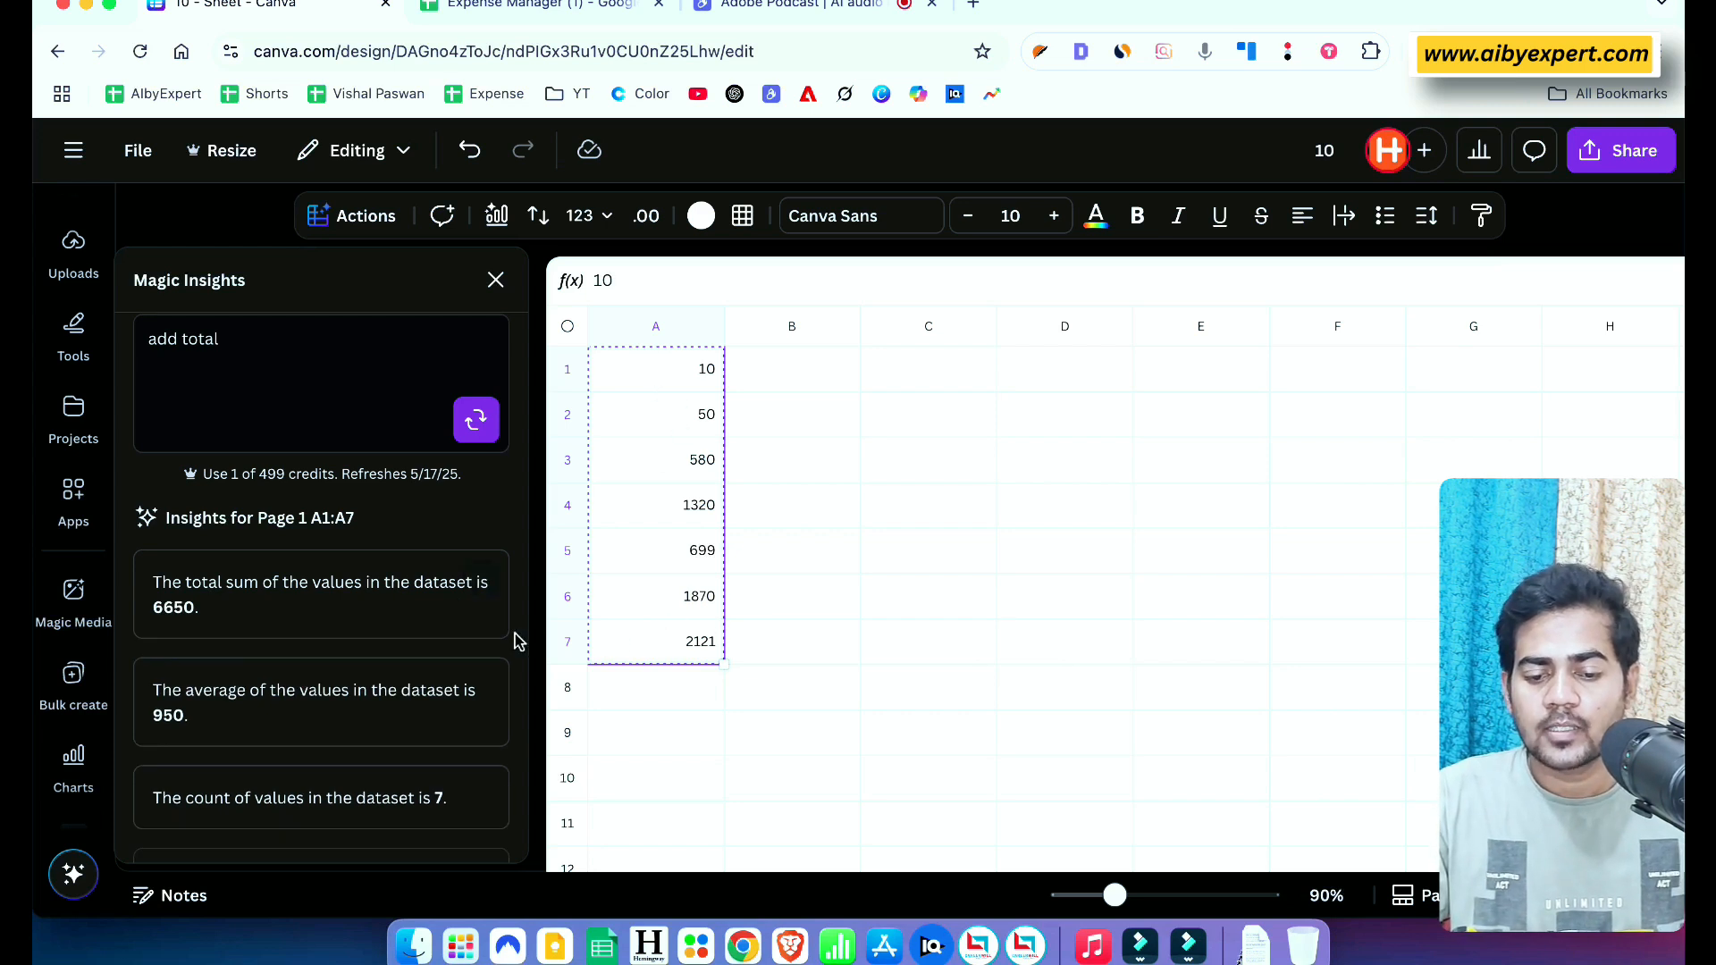
{"action": "mouse_move", "coordinate": [196, 630]}
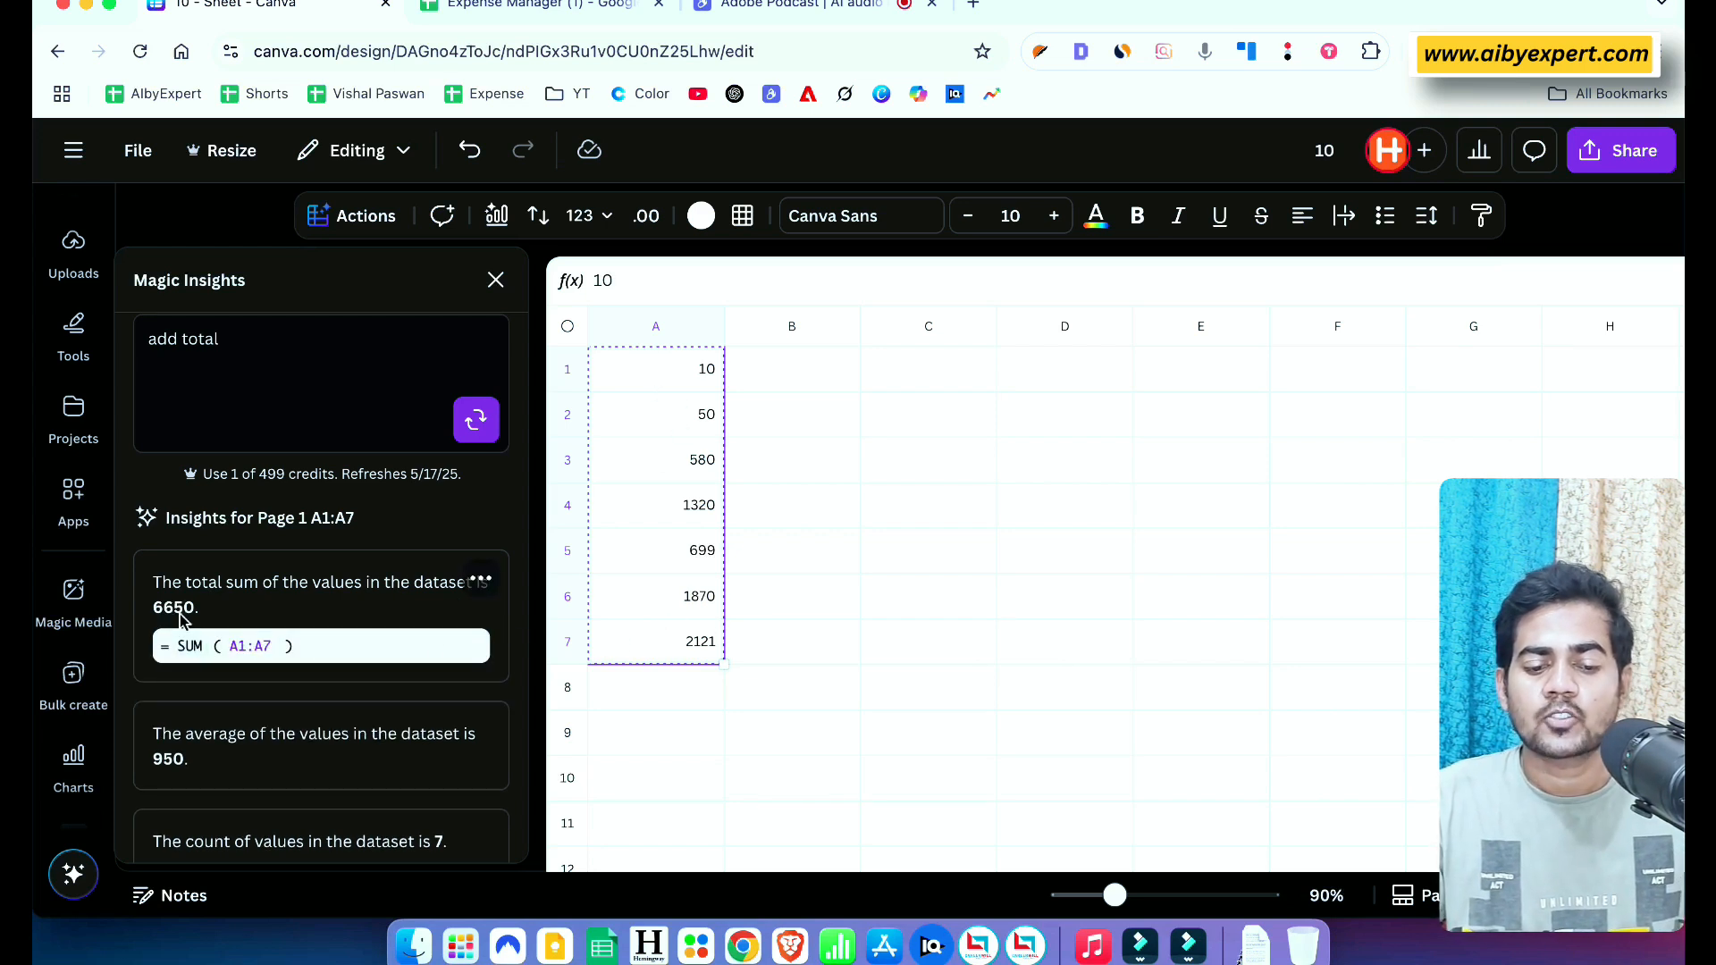
{"action": "mouse_move", "coordinate": [203, 712]}
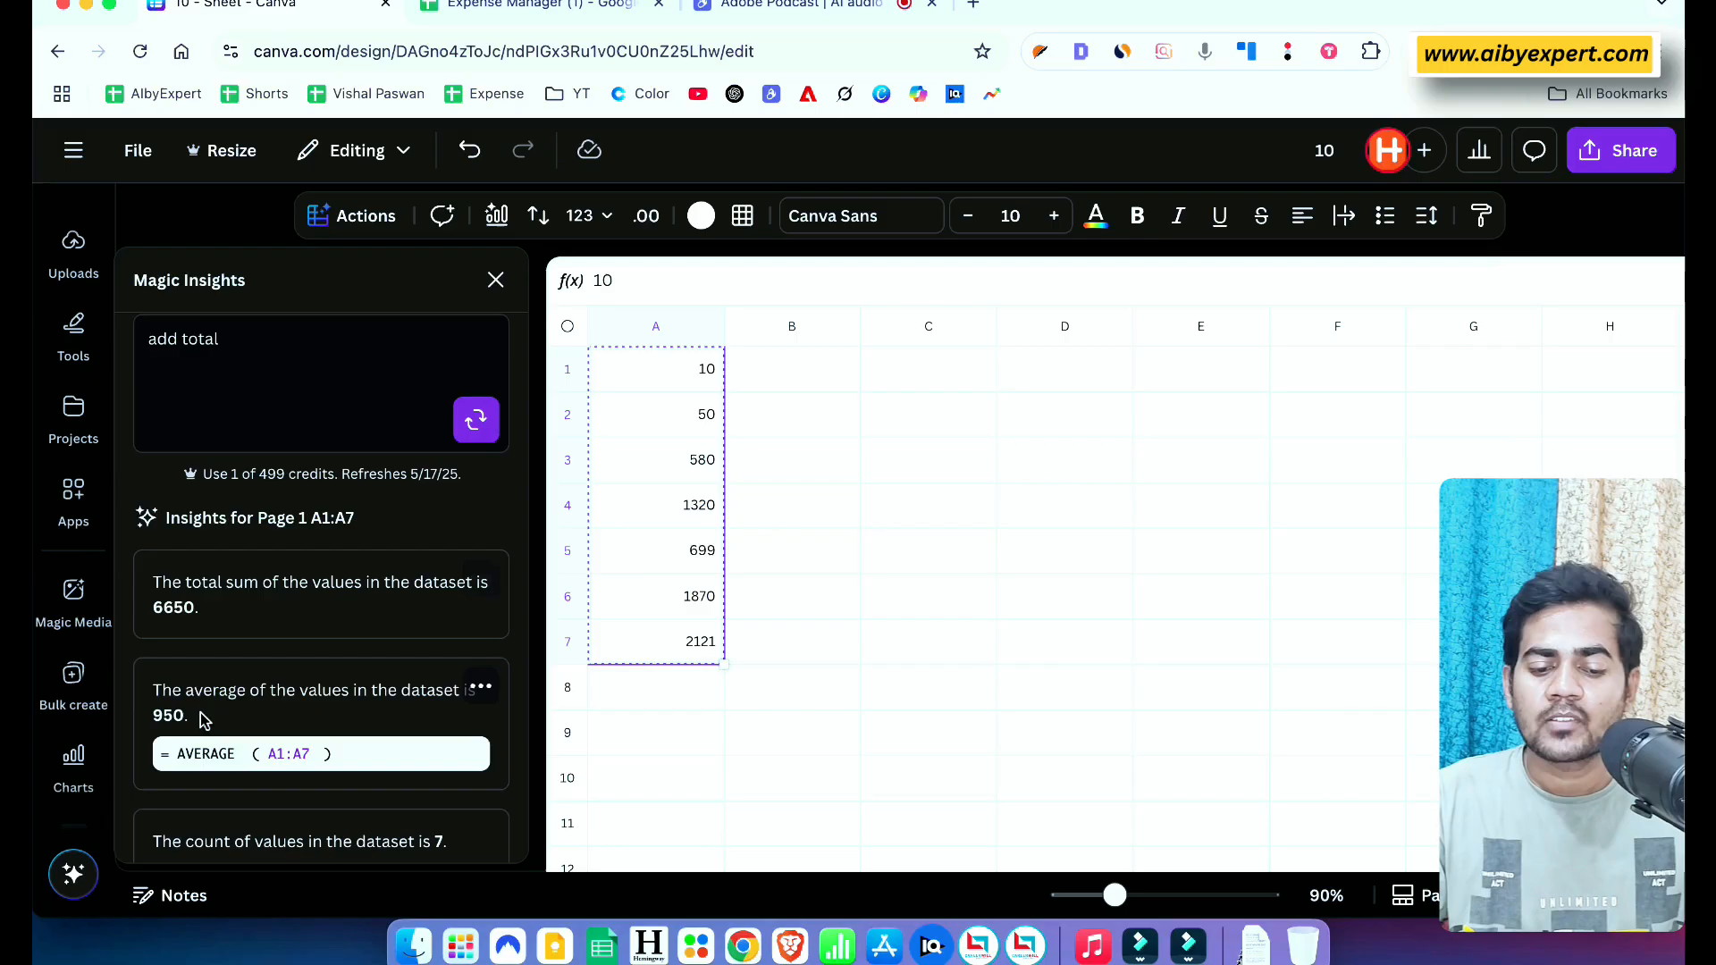
{"action": "scroll", "coordinate": [204, 721], "scroll_direction": "down", "scroll_amount": 3}
{"action": "mouse_move", "coordinate": [155, 652]}
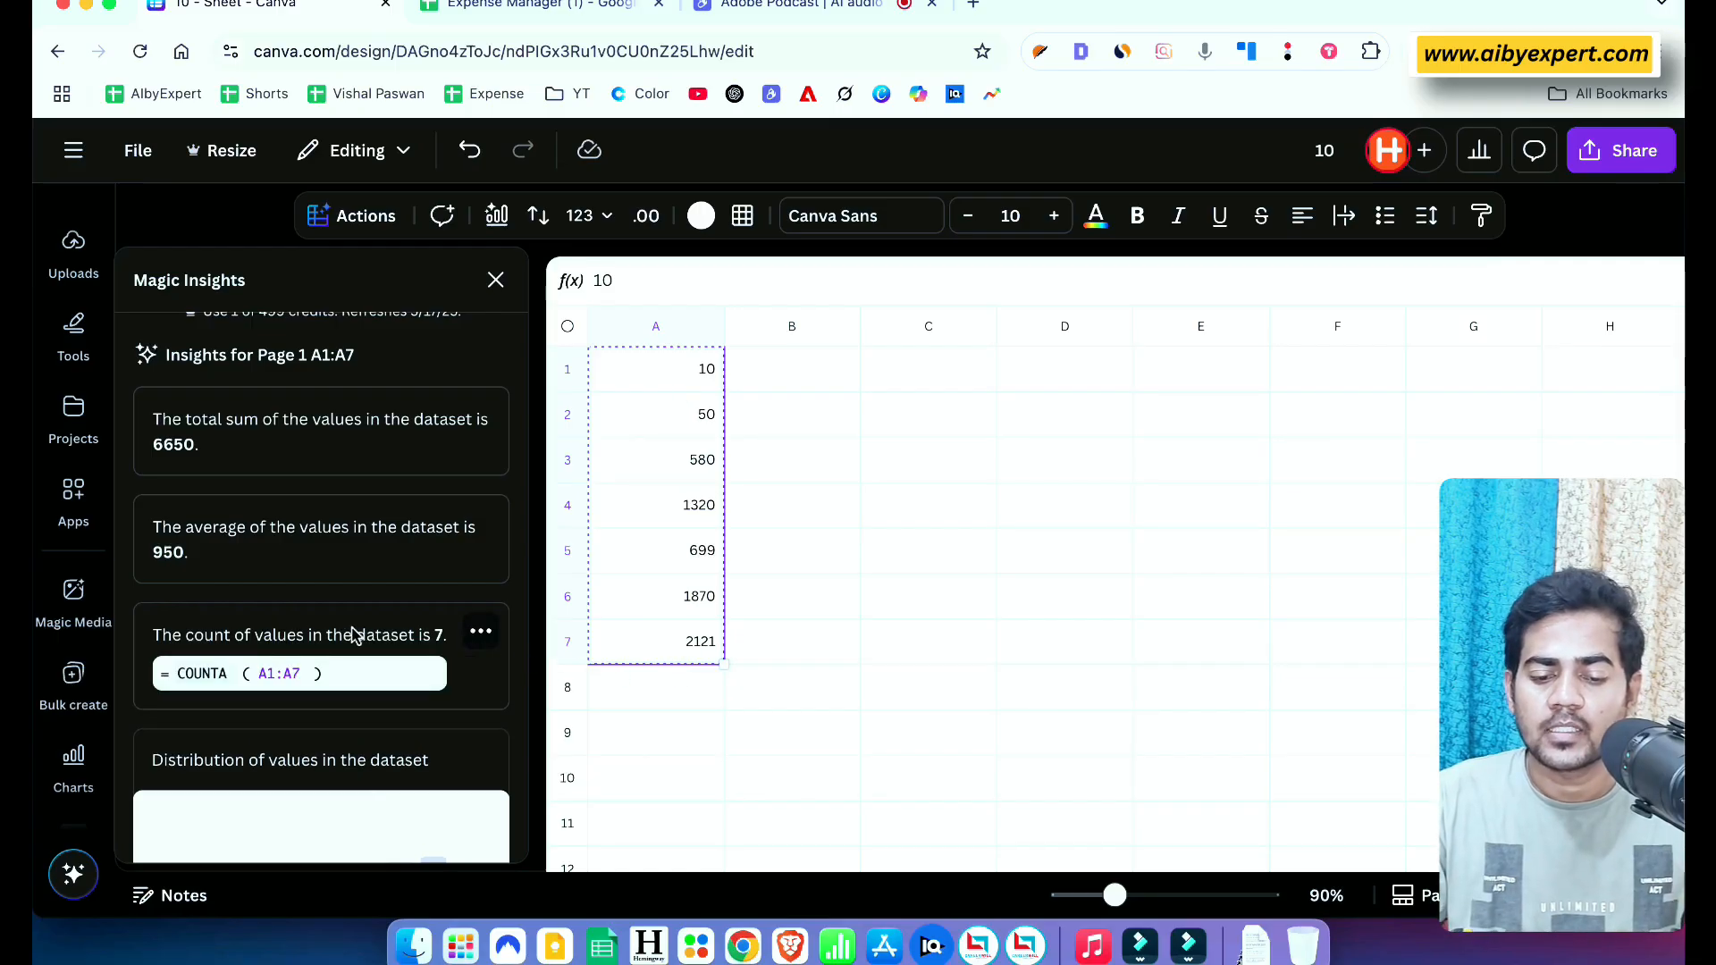
{"action": "scroll", "coordinate": [352, 632], "scroll_direction": "down", "scroll_amount": 5}
{"action": "scroll", "coordinate": [351, 633], "scroll_direction": "down", "scroll_amount": 1}
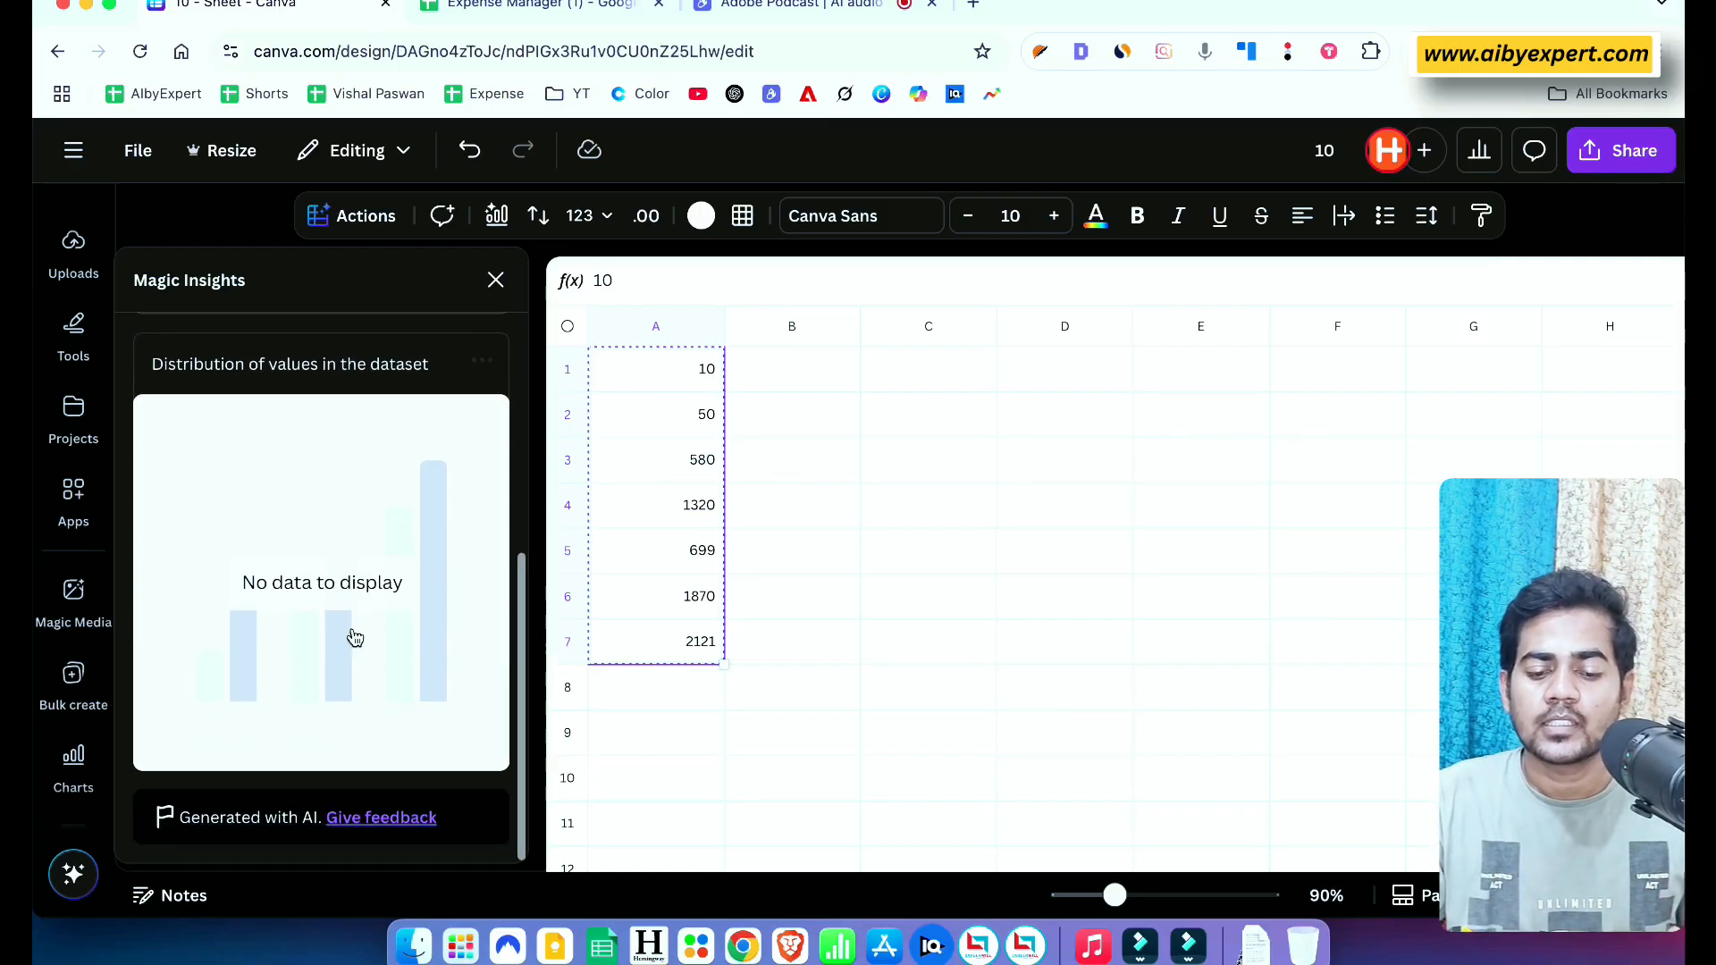
Copy the SUM formula from the total insight, paste it into cell A9, and close Magic Insights
{"action": "scroll", "coordinate": [352, 630], "scroll_direction": "up", "scroll_amount": 6}
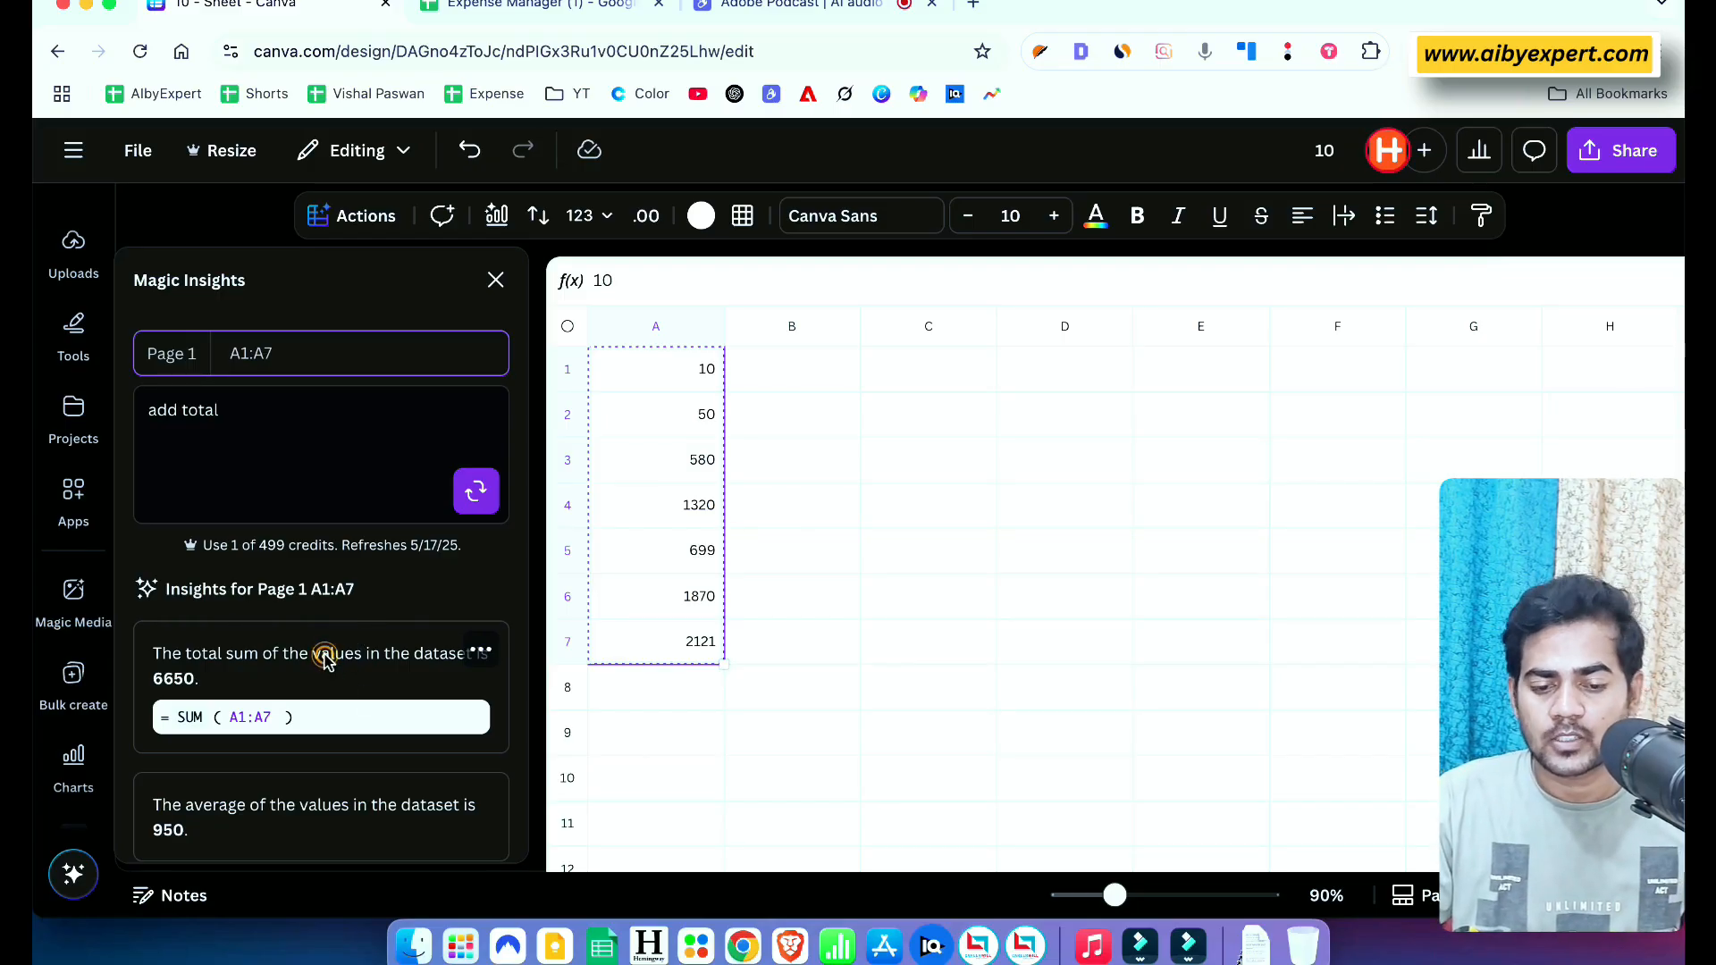
{"action": "left_click", "coordinate": [483, 649]}
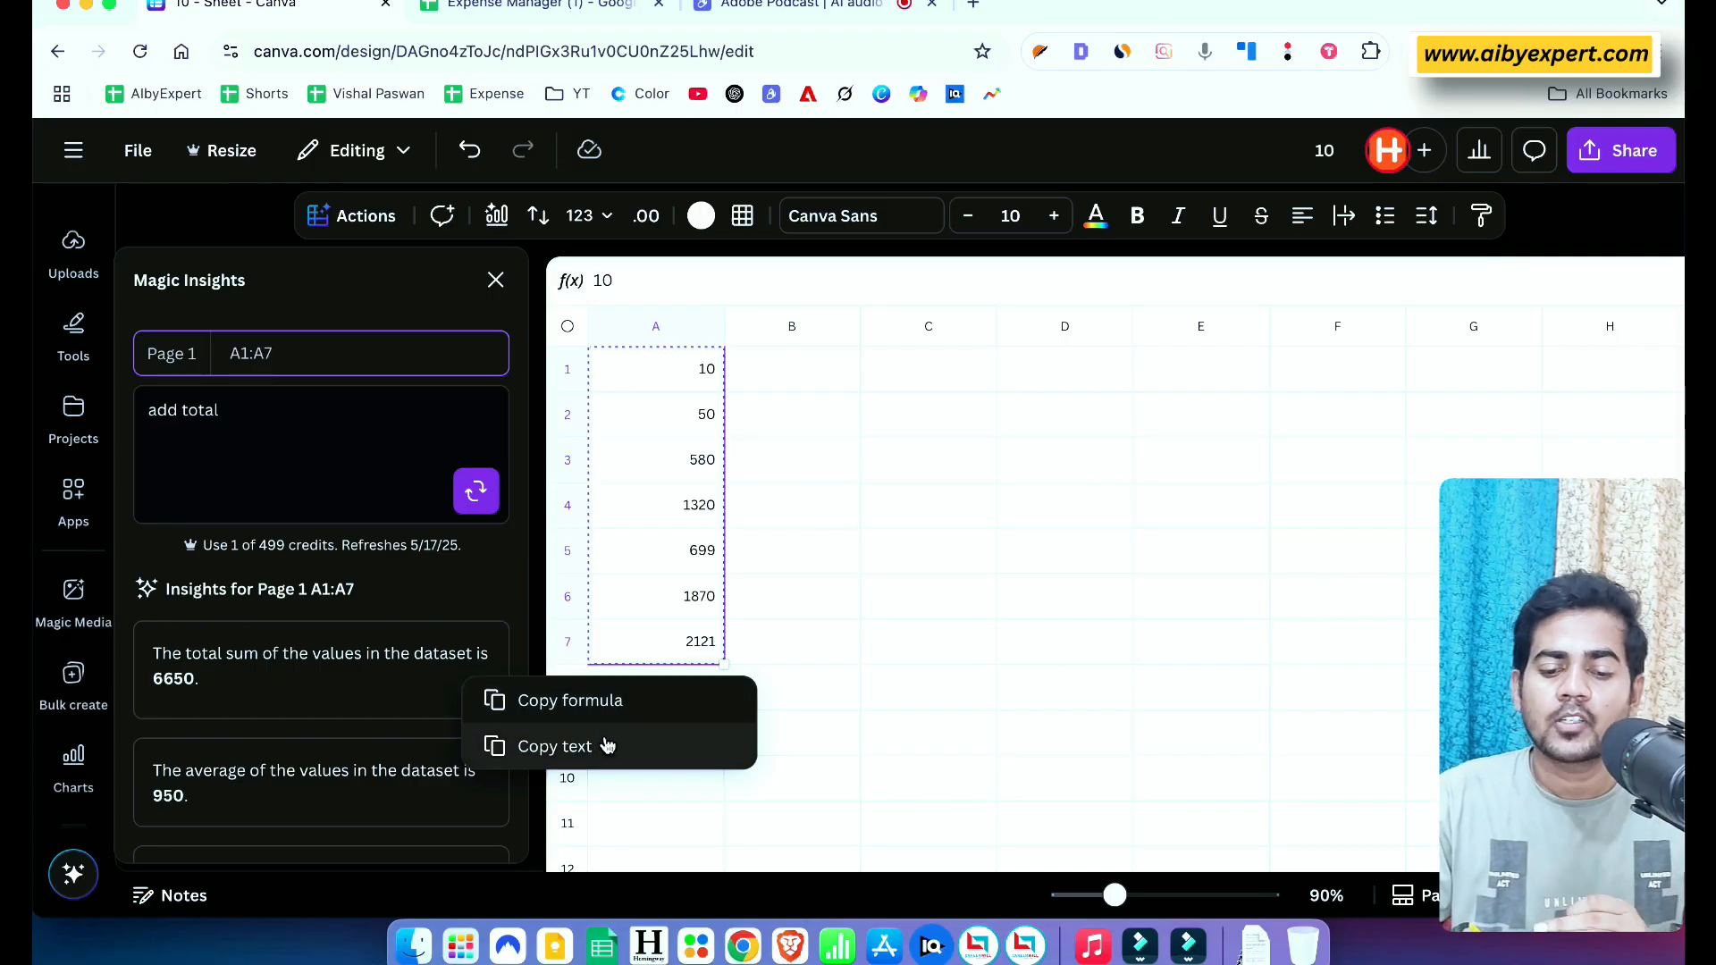
{"action": "left_click", "coordinate": [567, 701]}
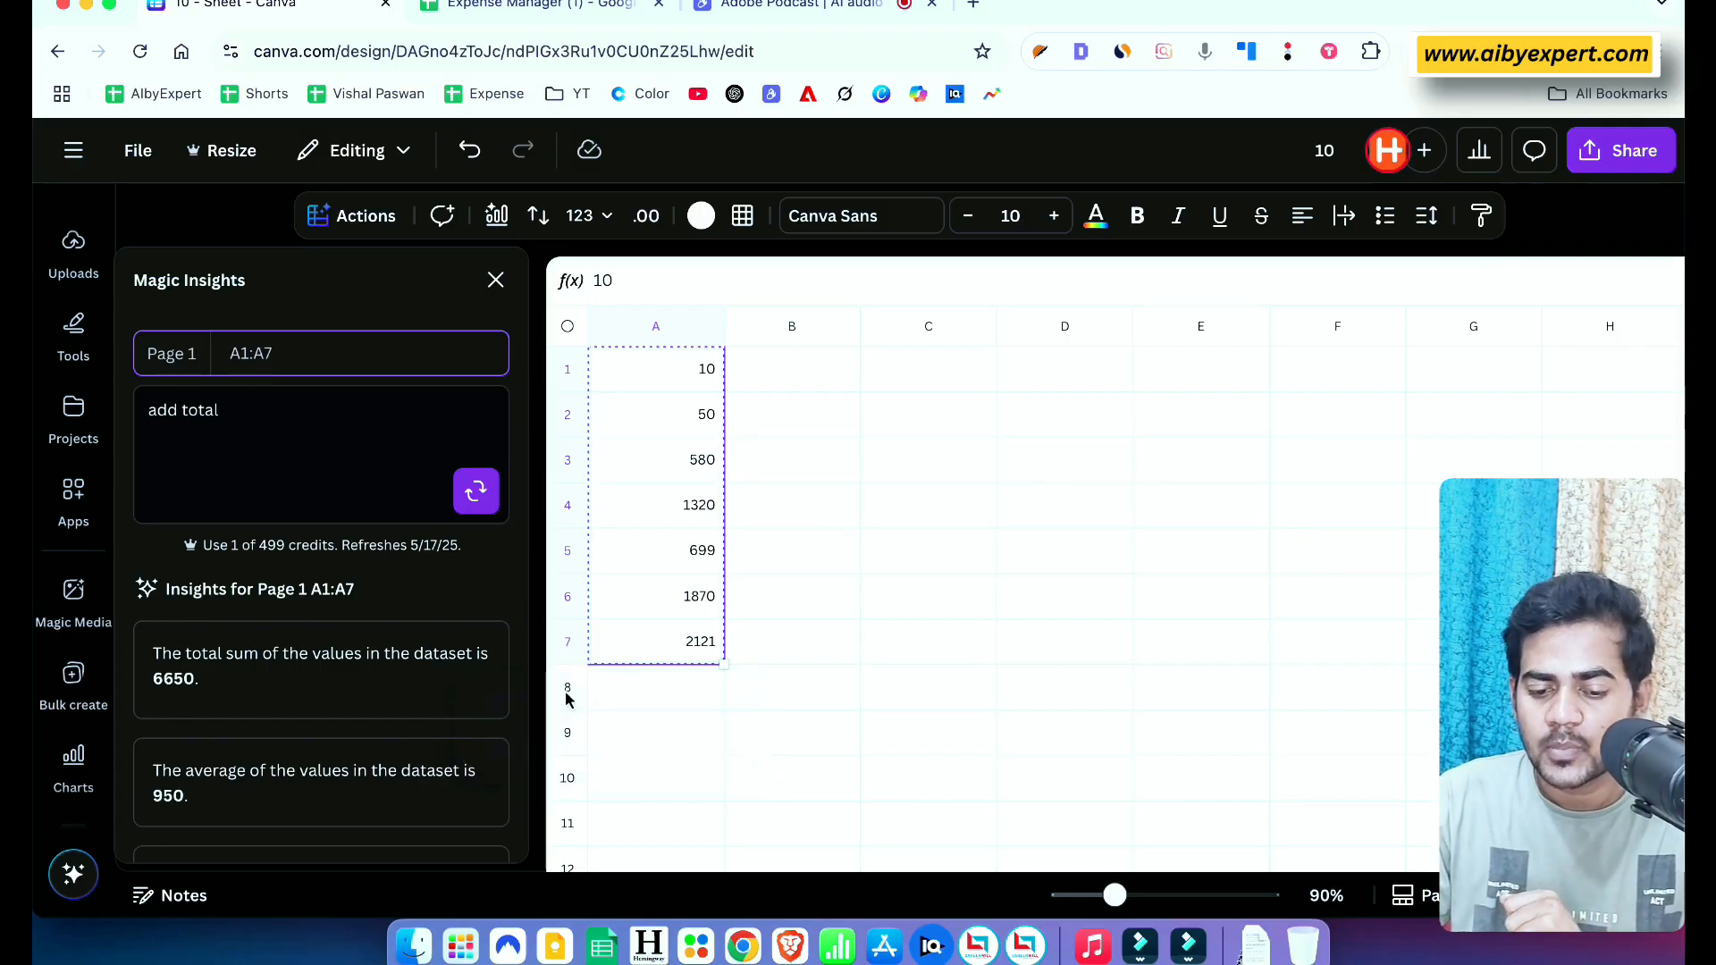
{"action": "left_click", "coordinate": [481, 647]}
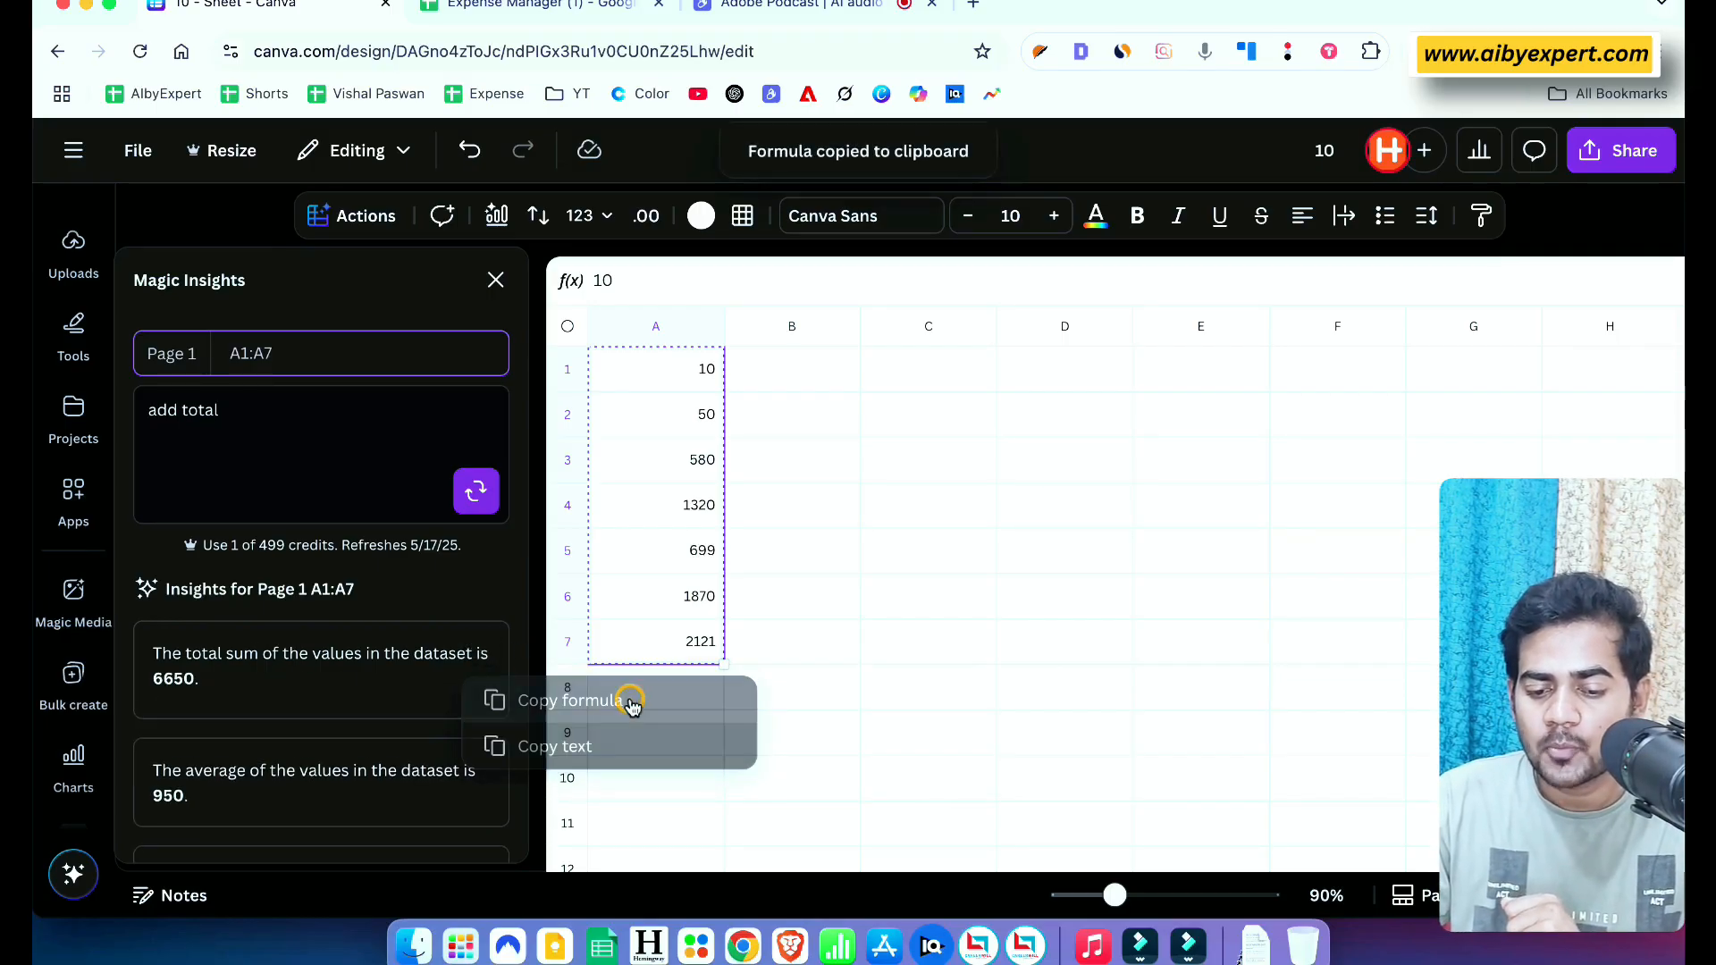
{"action": "left_click", "coordinate": [625, 698]}
{"action": "left_click", "coordinate": [677, 729]}
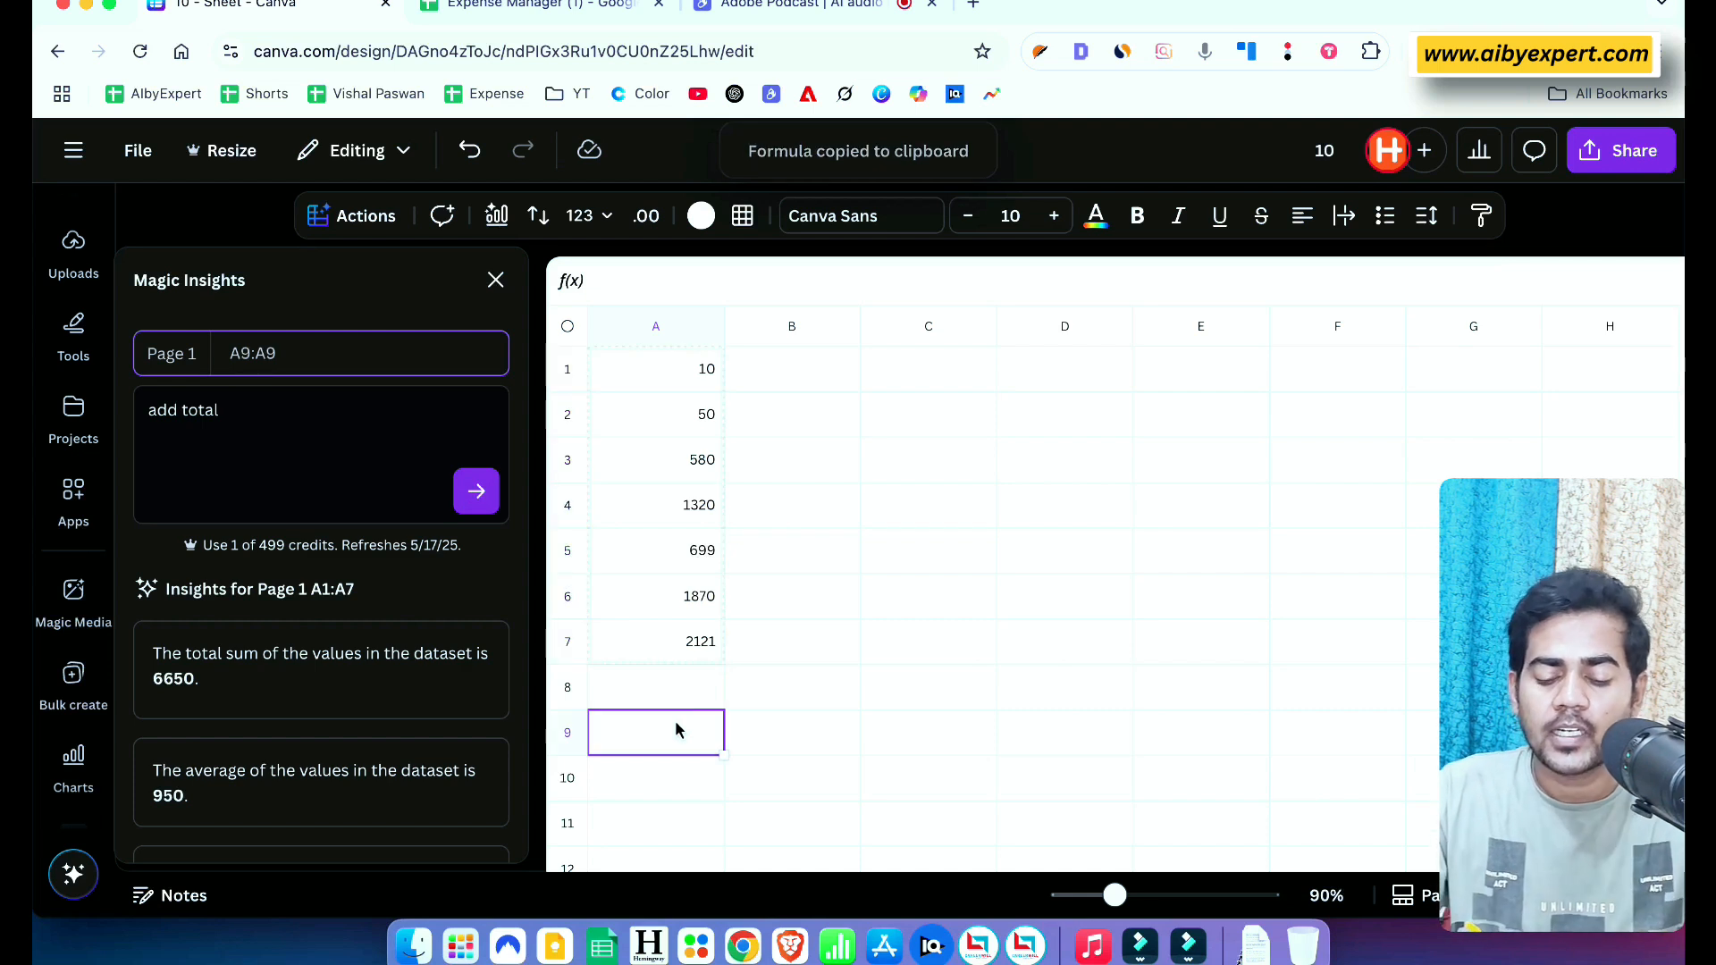
{"action": "key", "text": "super+v"}
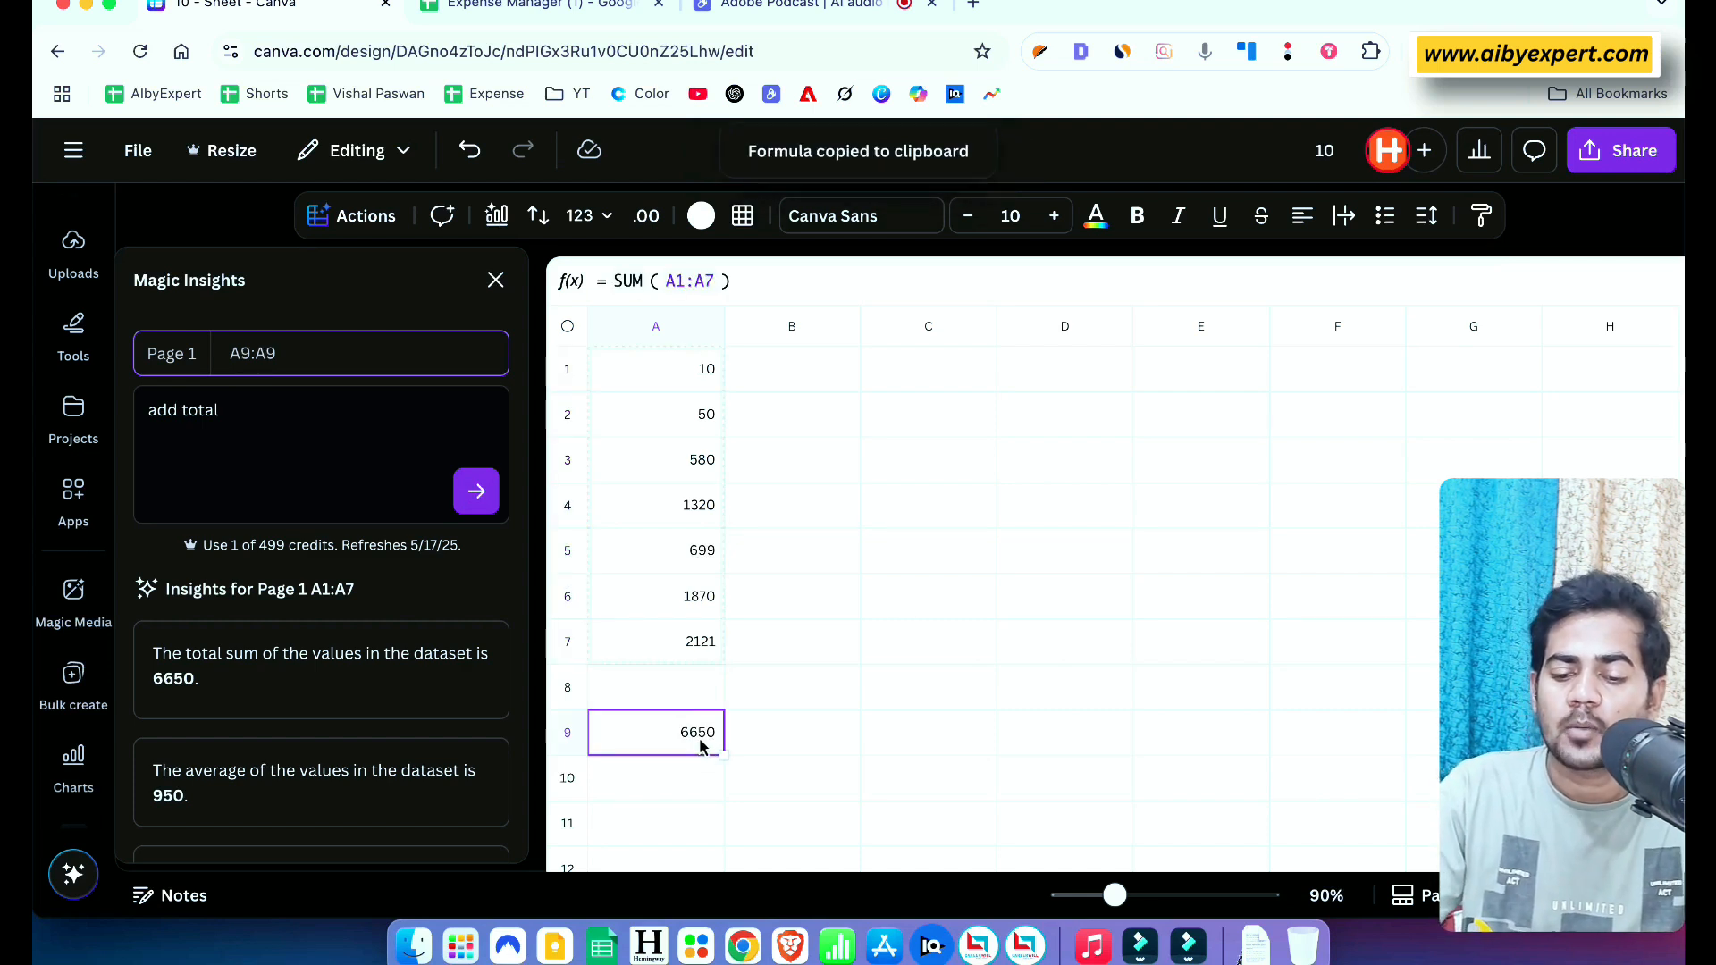
{"action": "double_click", "coordinate": [703, 735]}
{"action": "left_click", "coordinate": [814, 726]}
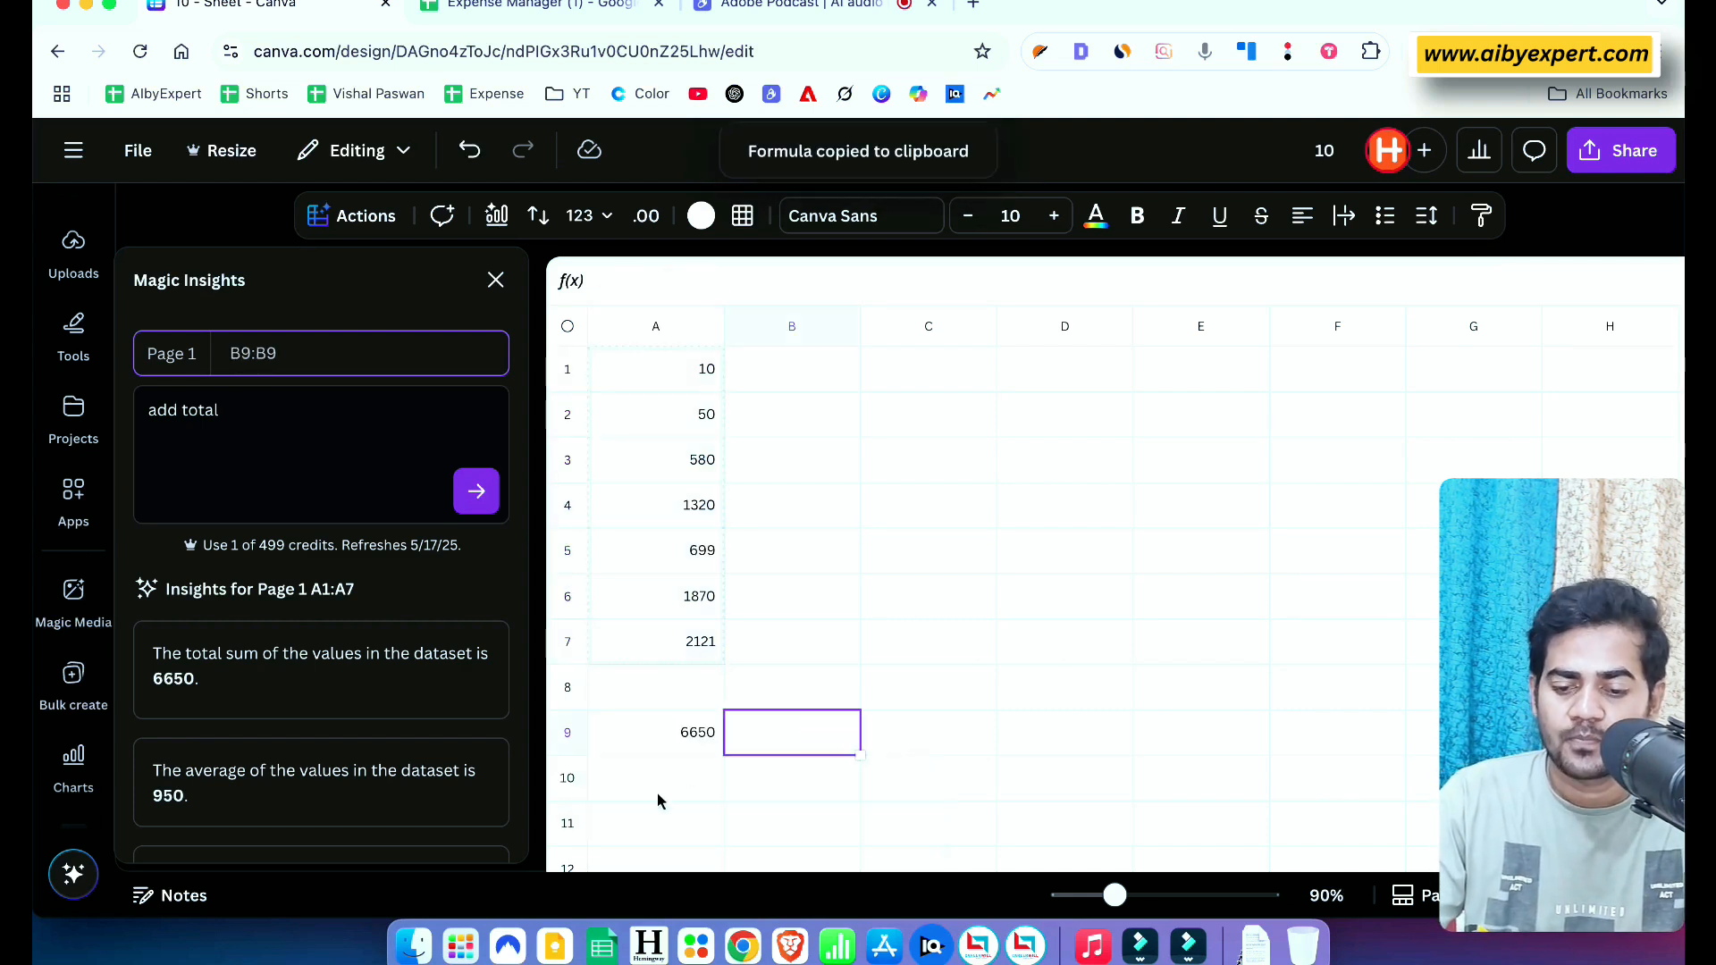
{"action": "left_click", "coordinate": [657, 792]}
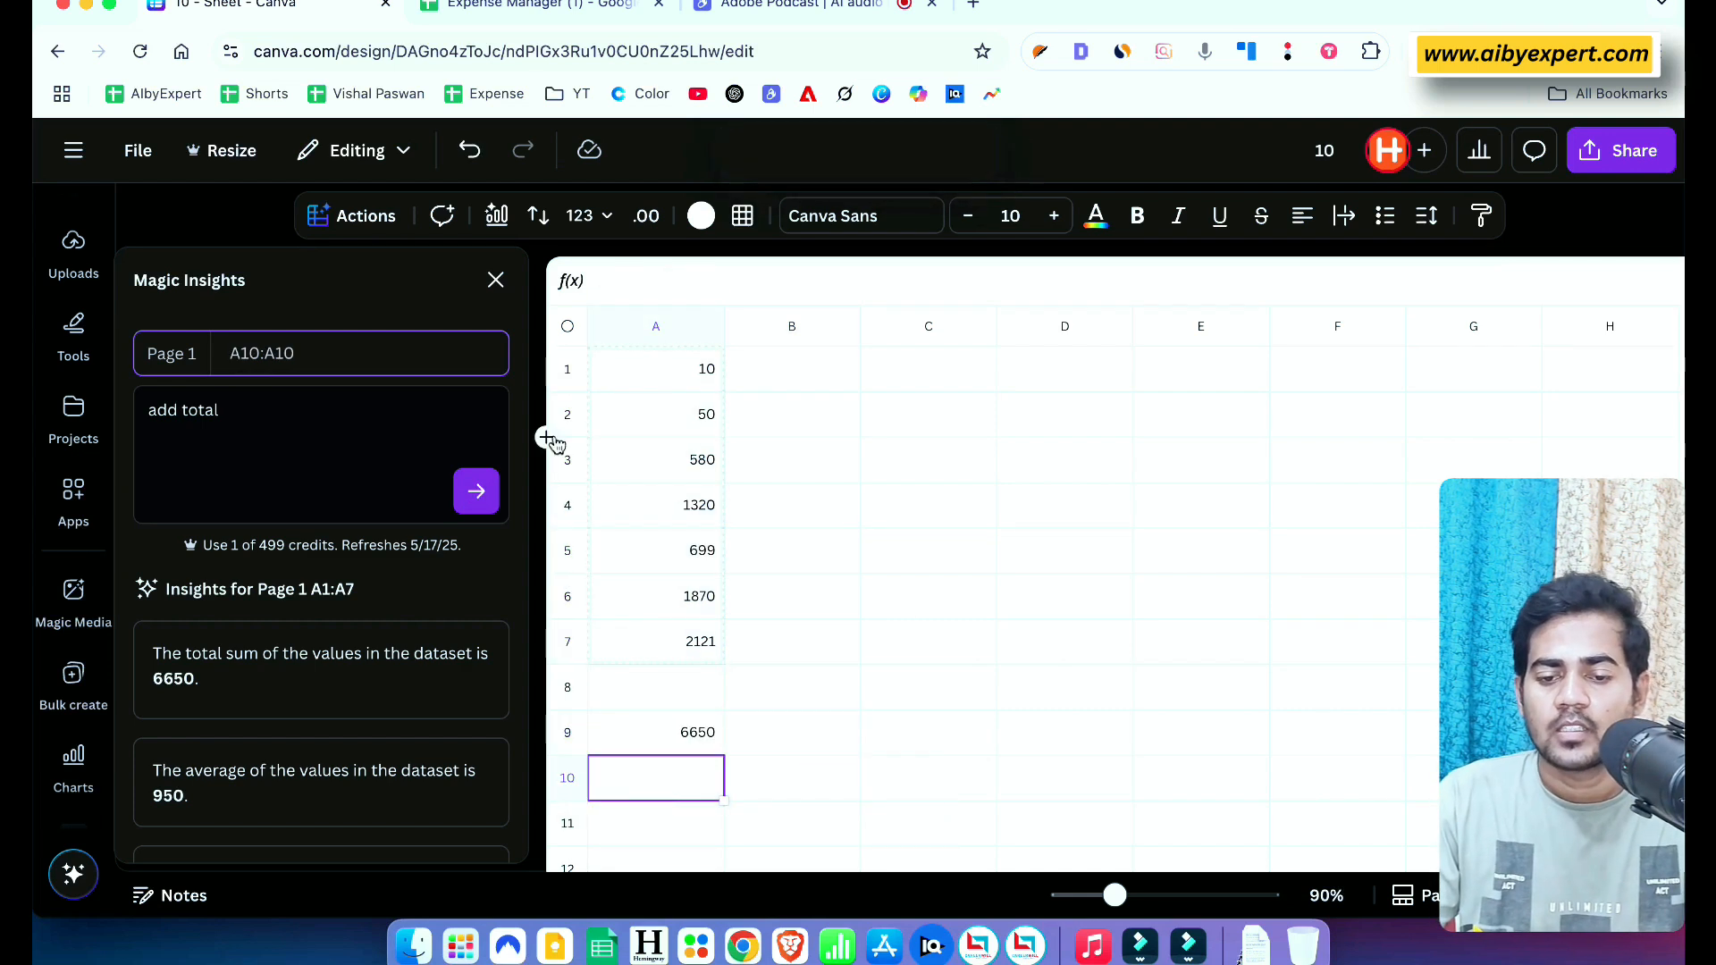
{"action": "left_click", "coordinate": [495, 280]}
Examine the Generate table prompt and its suggested table types, close it, and try the Magic Write action
{"action": "left_click", "coordinate": [354, 215]}
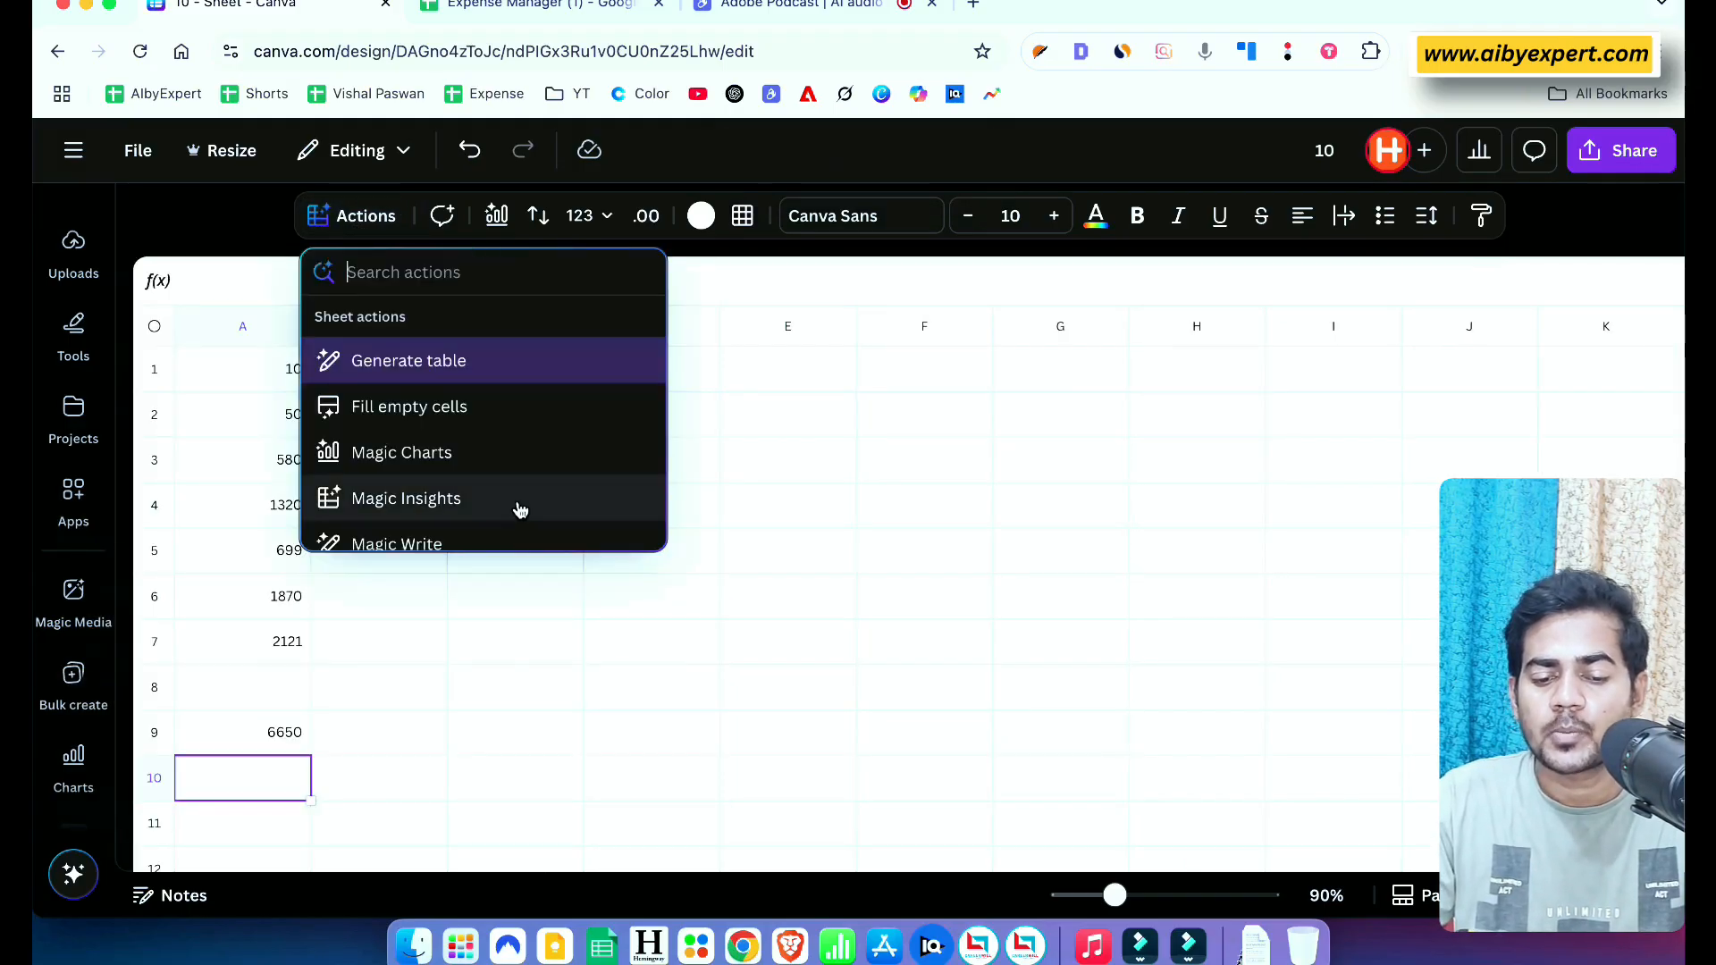
{"action": "scroll", "coordinate": [517, 506], "scroll_direction": "down", "scroll_amount": 2}
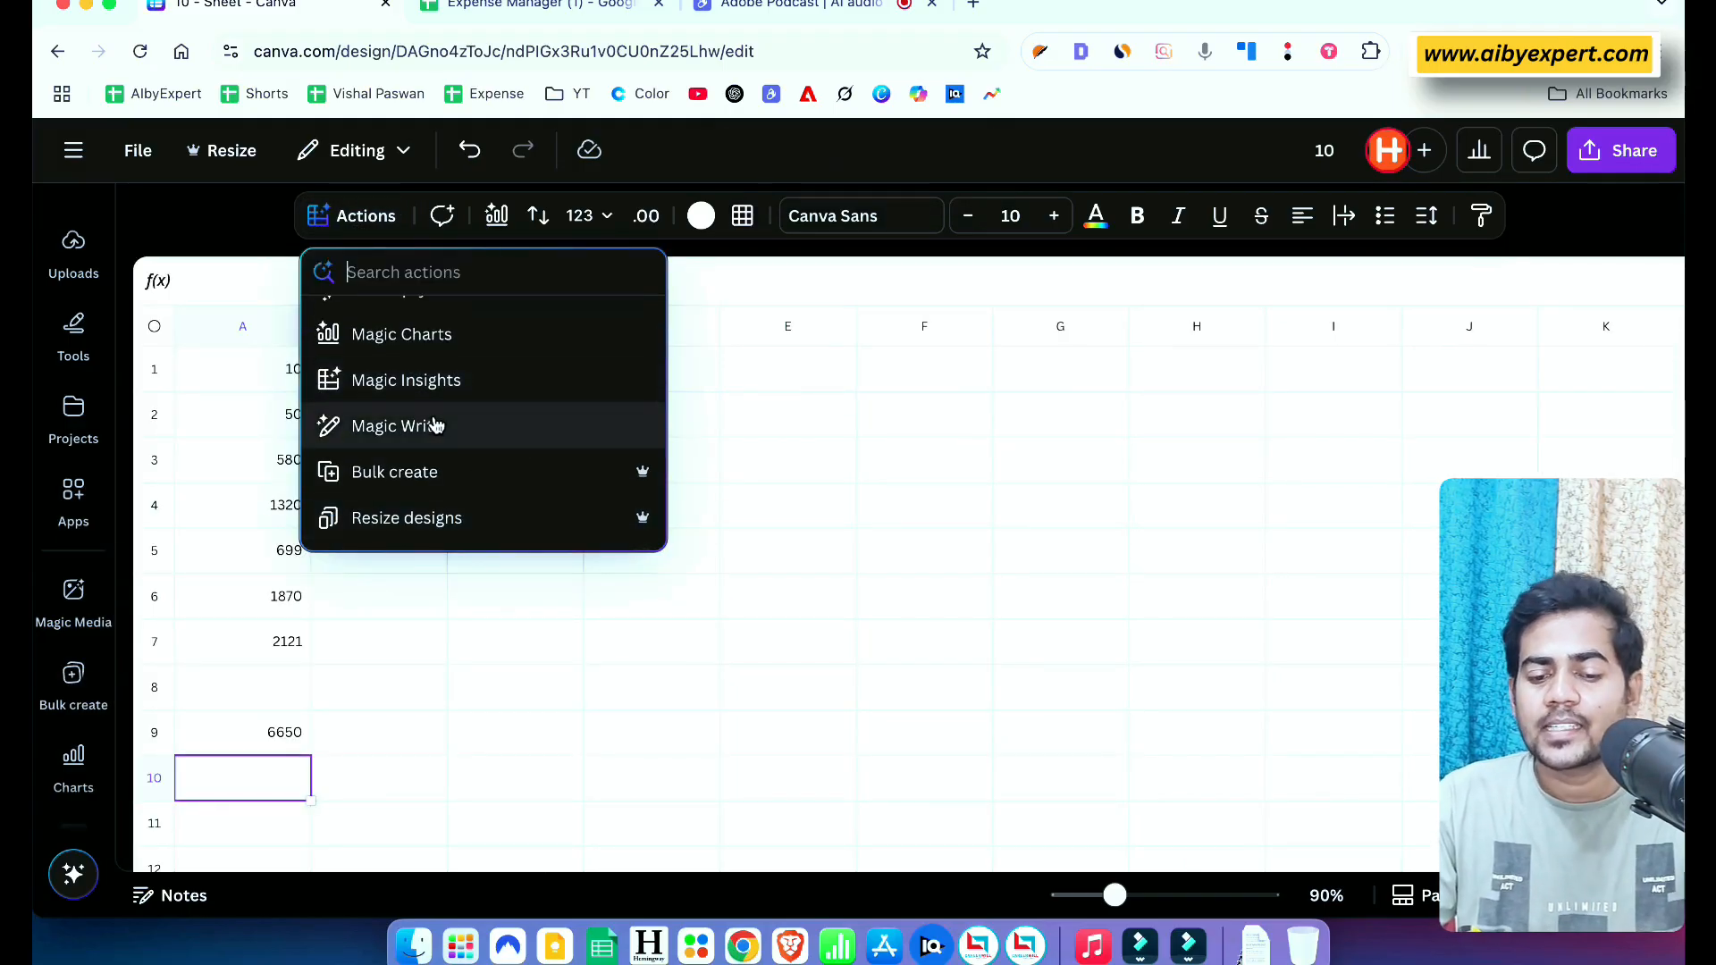
{"action": "scroll", "coordinate": [435, 426], "scroll_direction": "up", "scroll_amount": 2}
{"action": "left_click", "coordinate": [397, 360]}
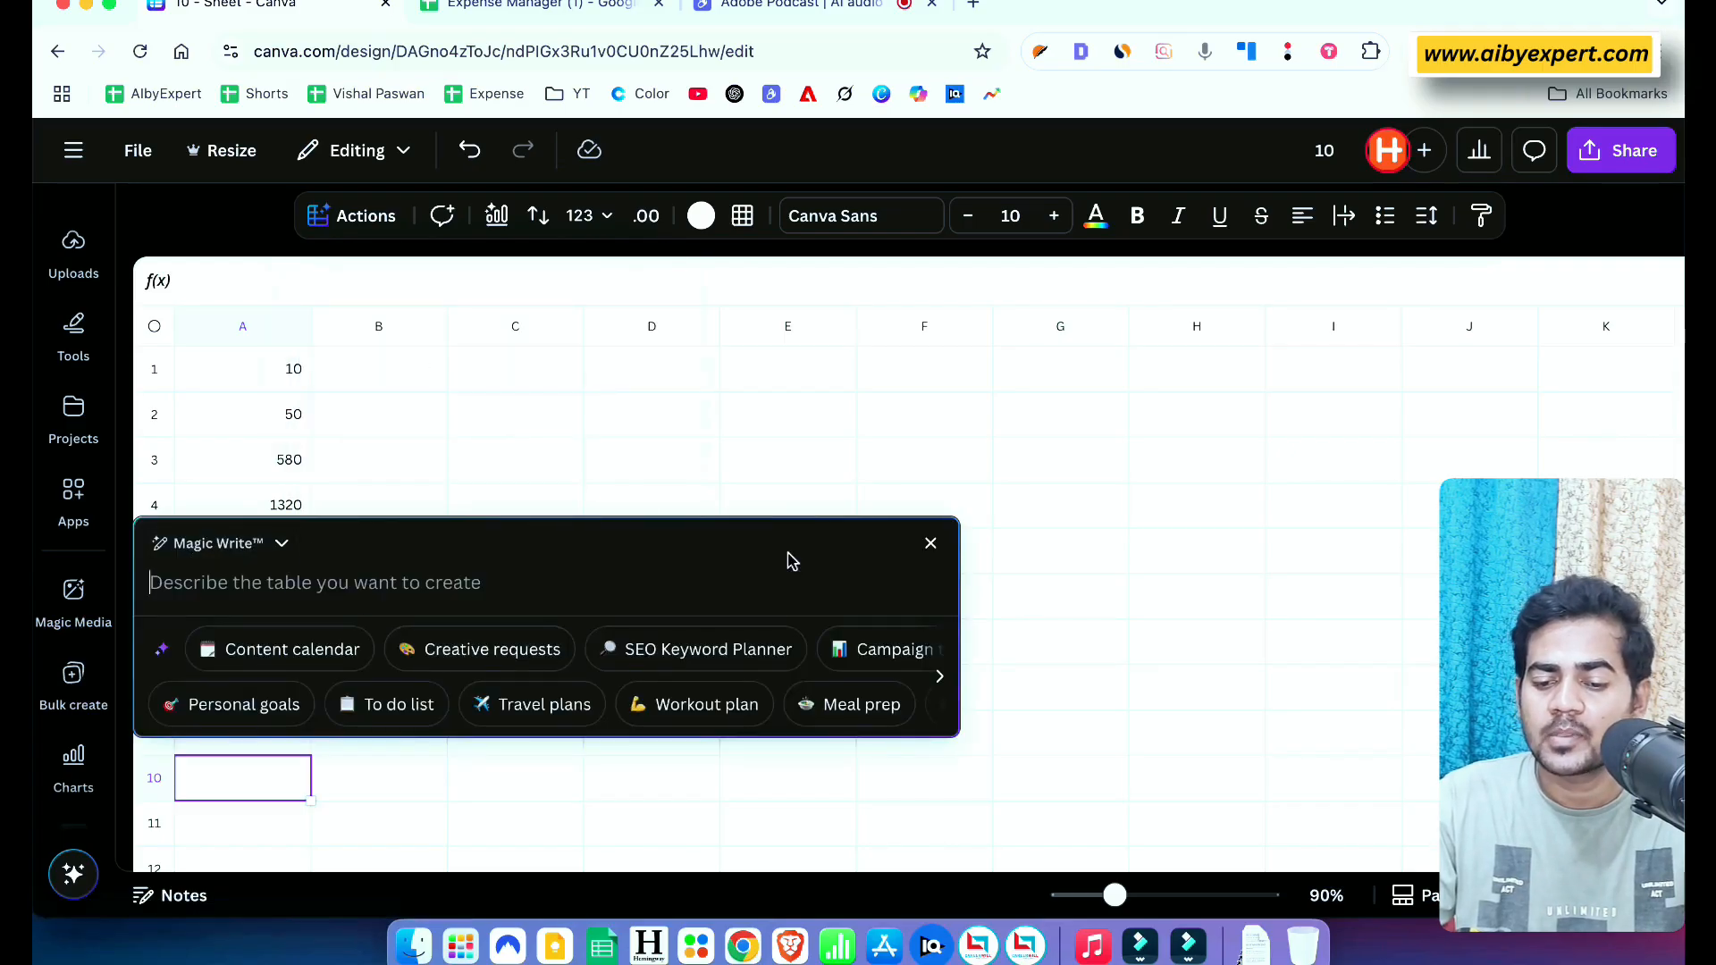
{"action": "left_click", "coordinate": [931, 541]}
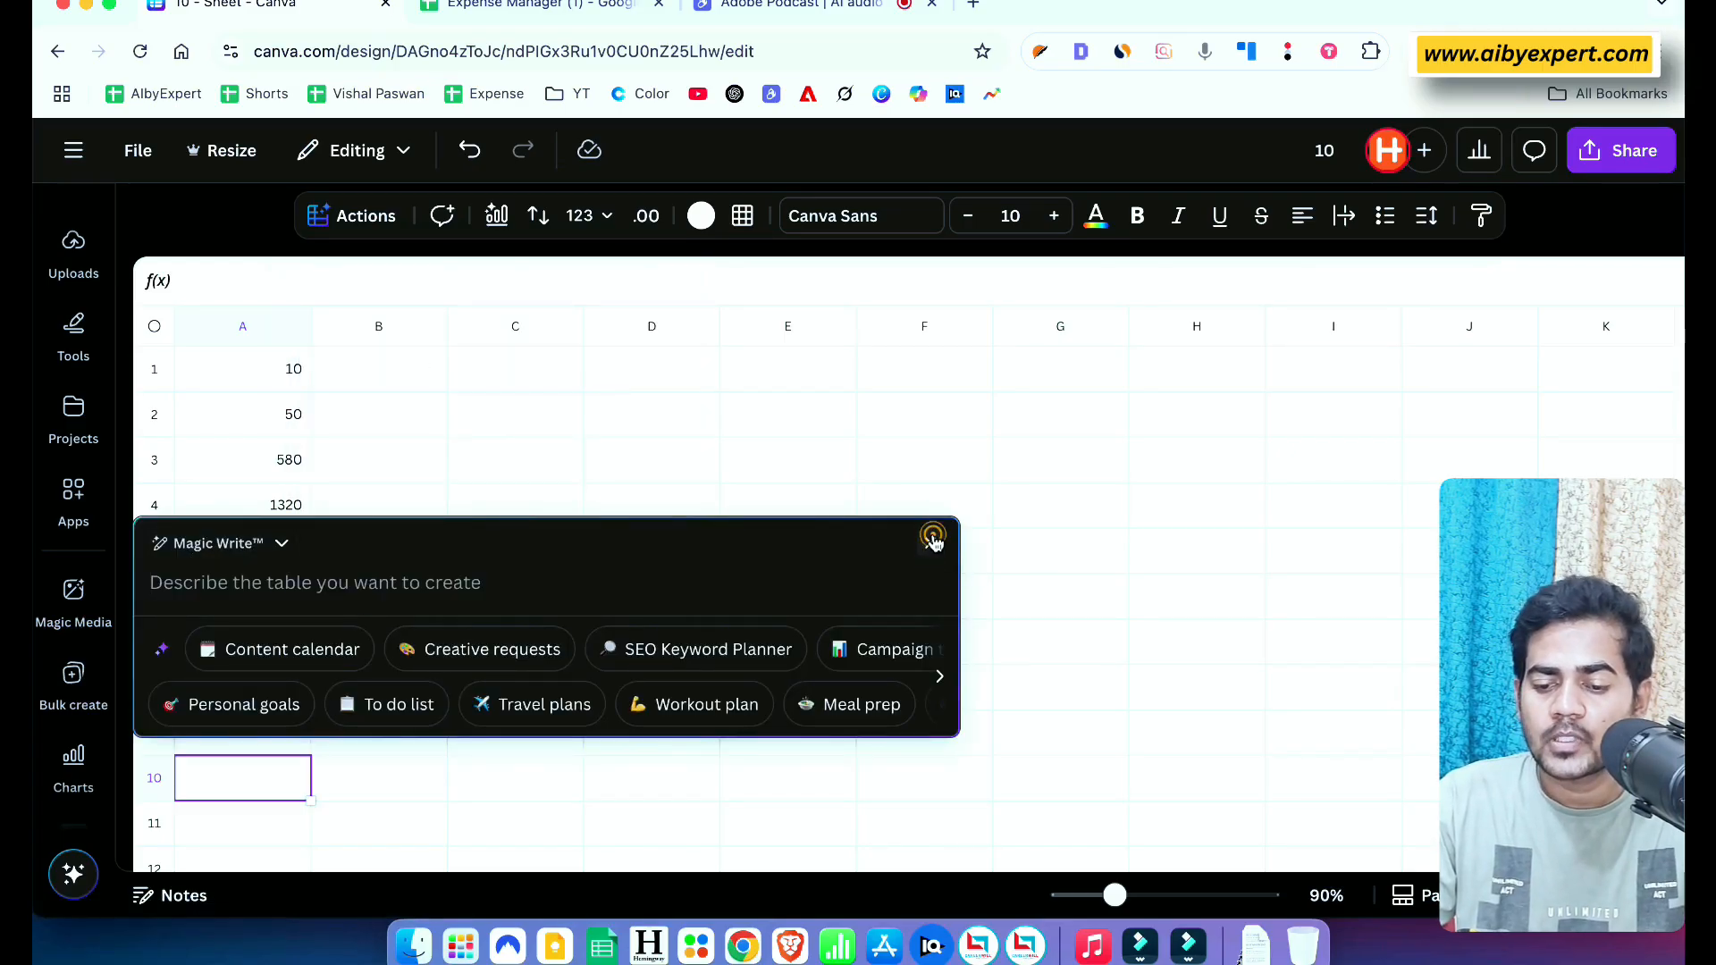
{"action": "left_click", "coordinate": [357, 217]}
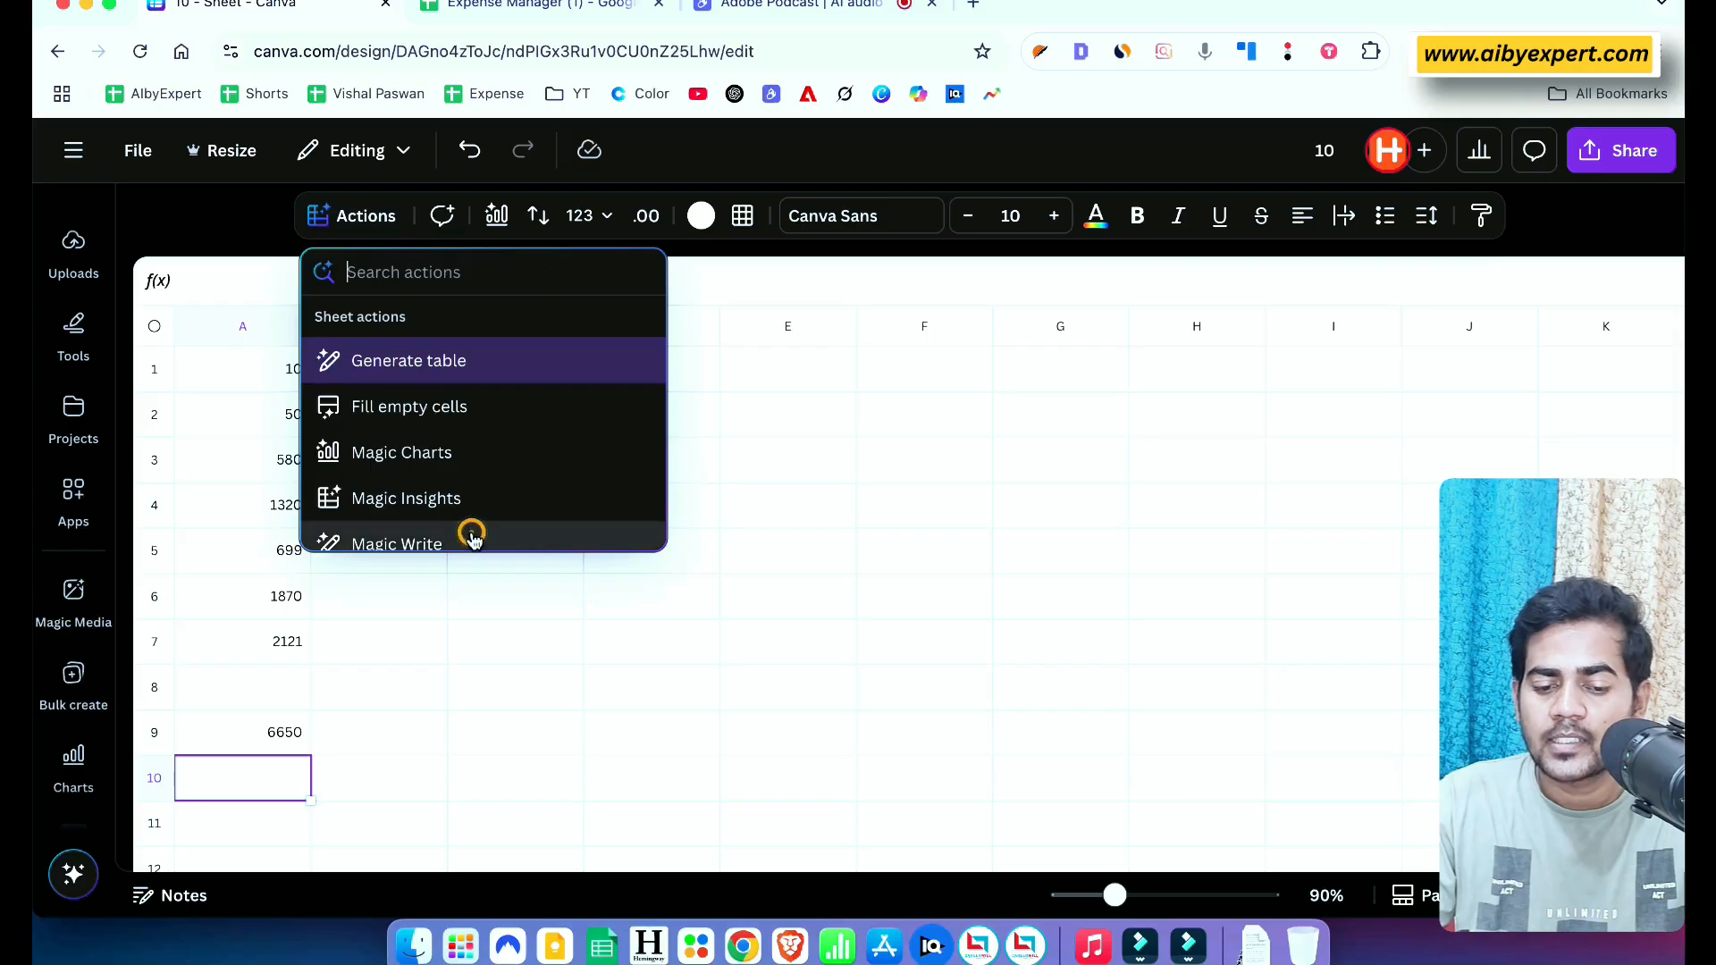
{"action": "left_click", "coordinate": [472, 537]}
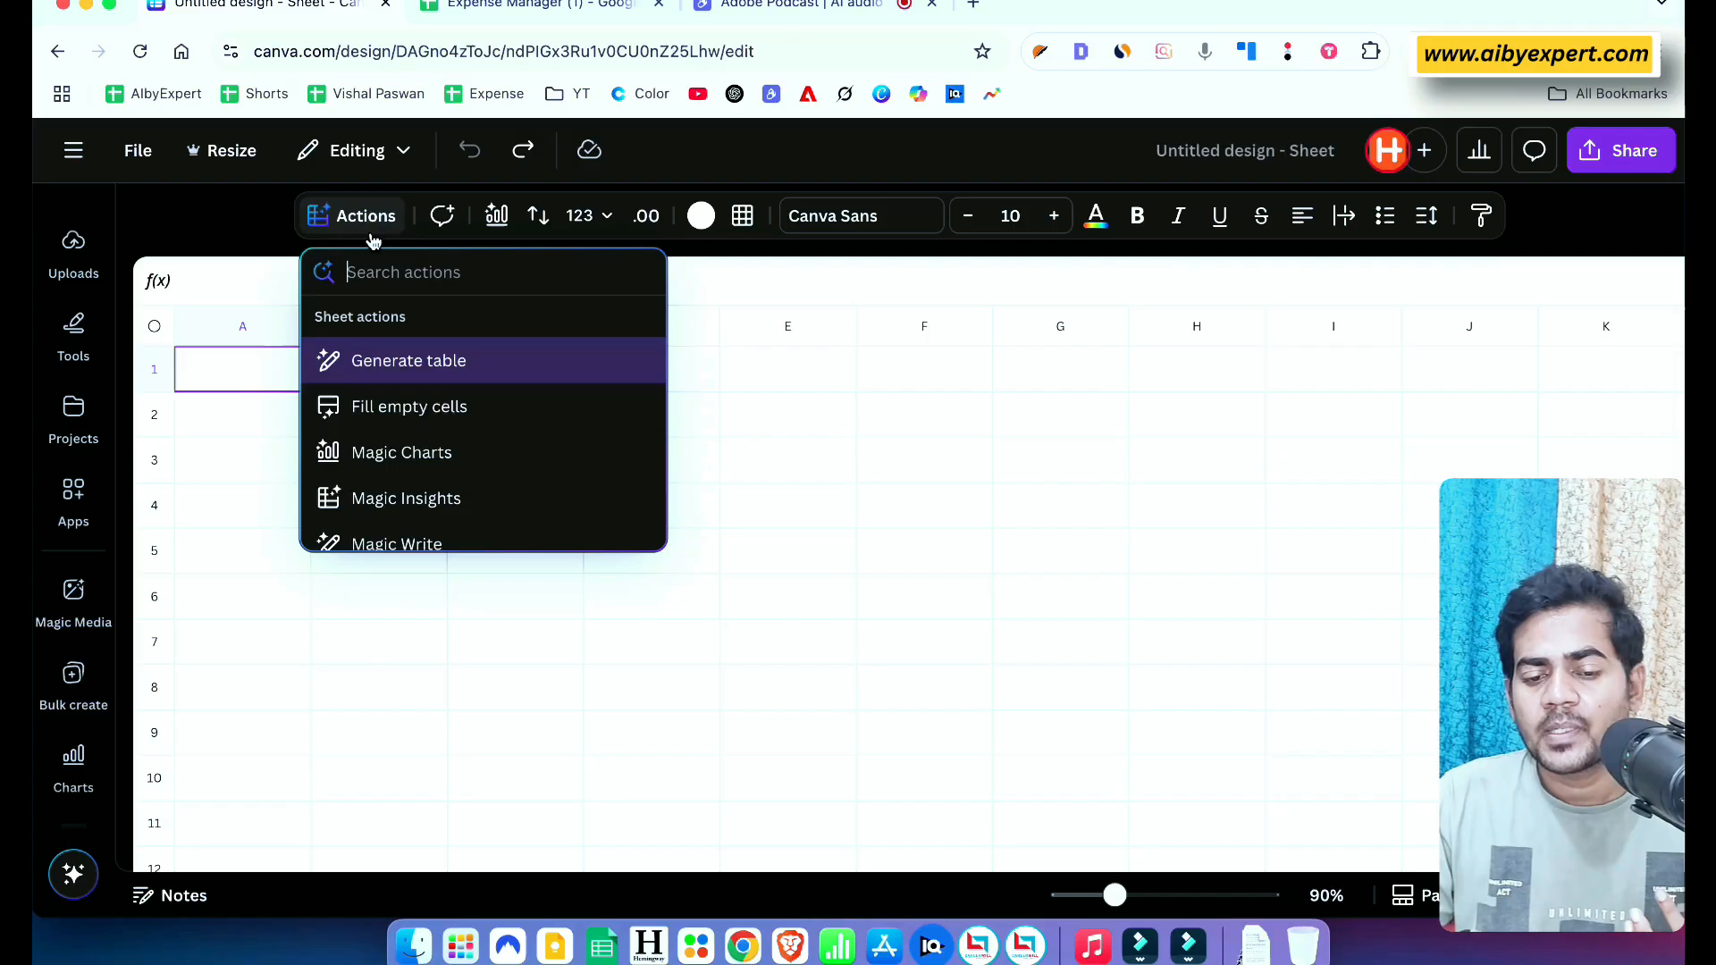
Open the Translate action and look through the available target languages
{"action": "scroll", "coordinate": [494, 462], "scroll_direction": "down", "scroll_amount": 4}
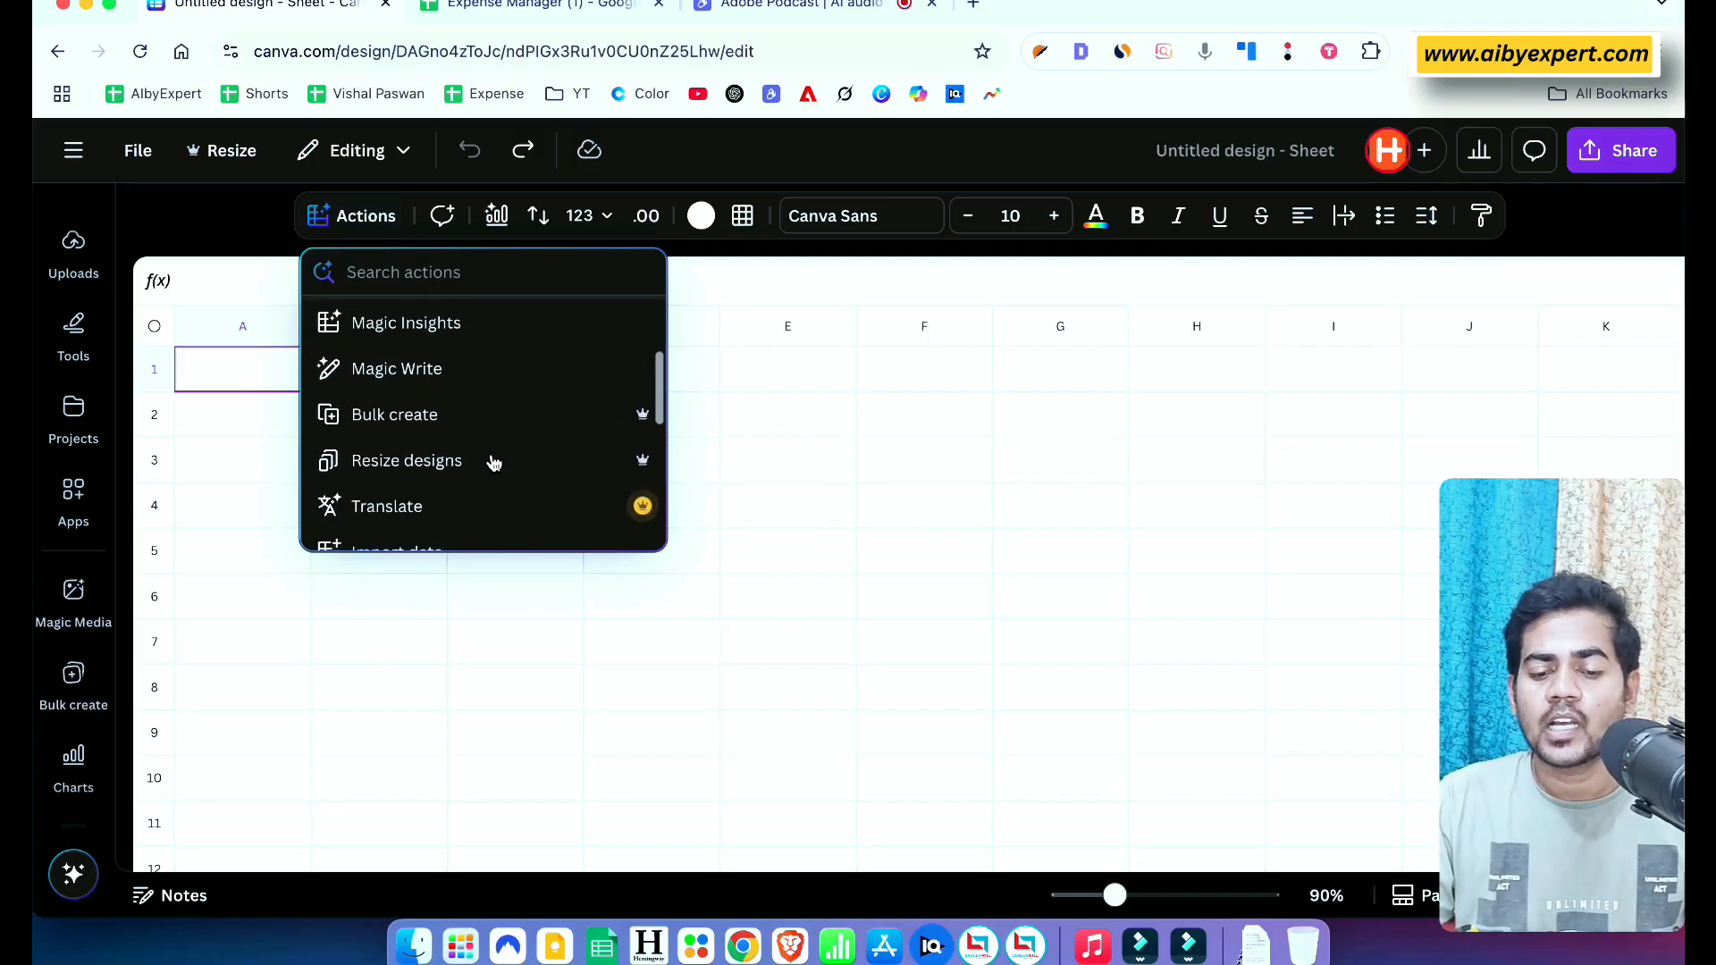
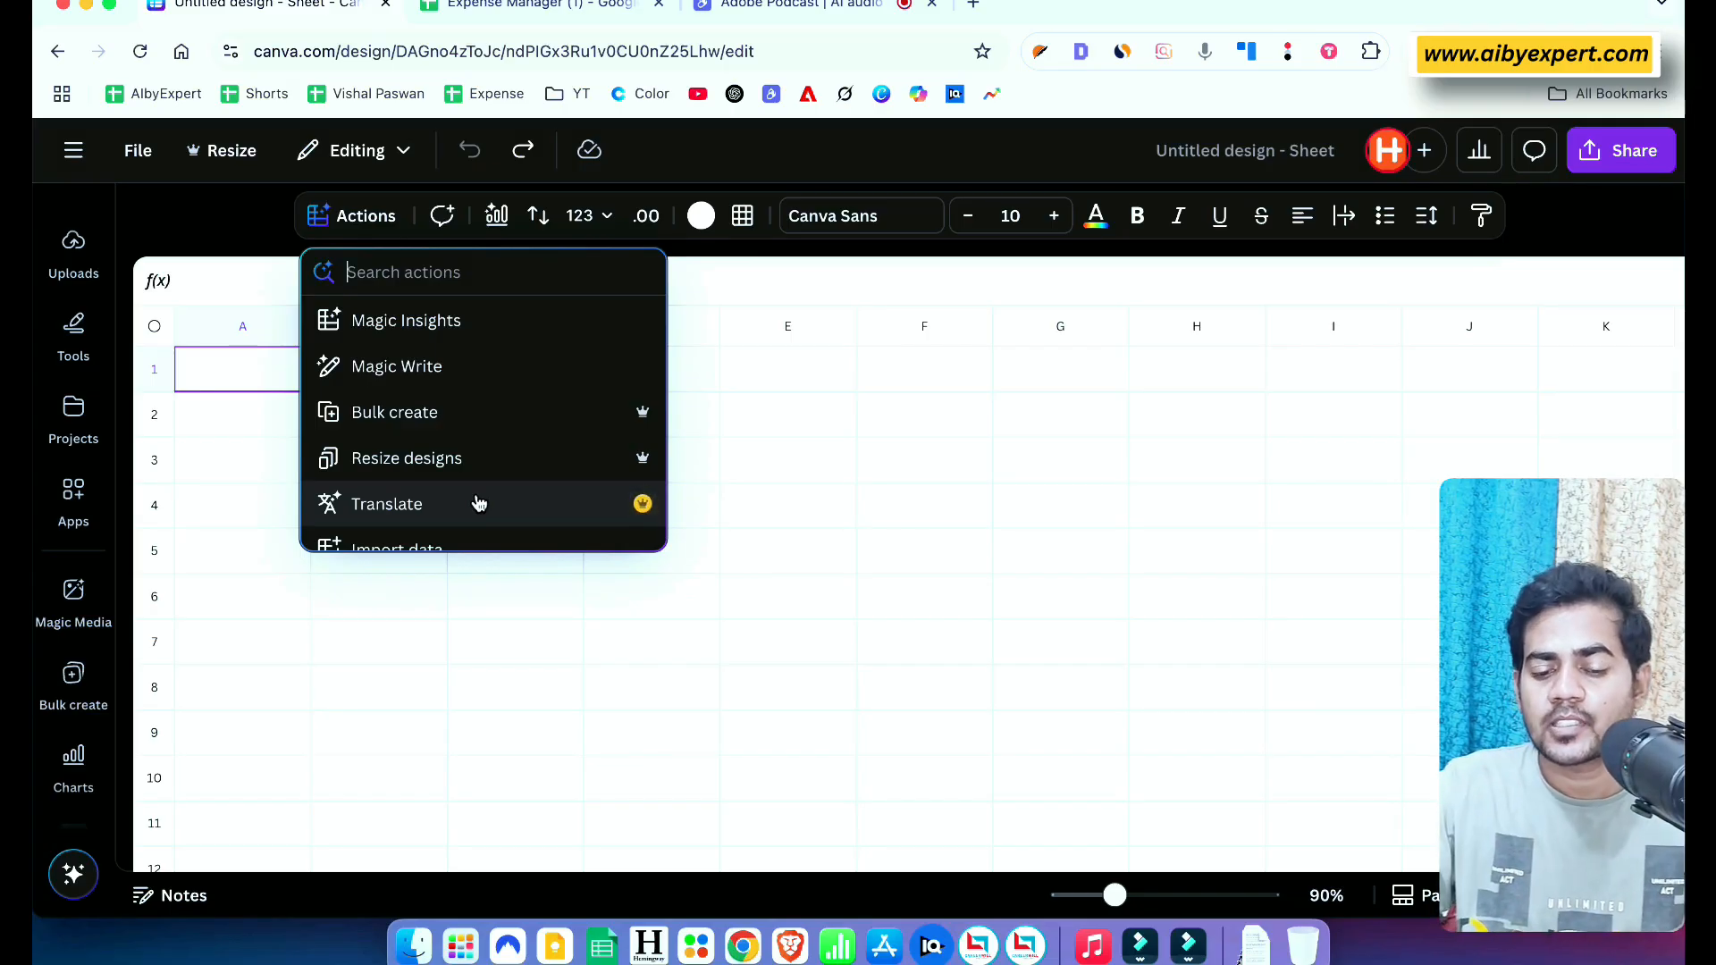
{"action": "left_click", "coordinate": [478, 503]}
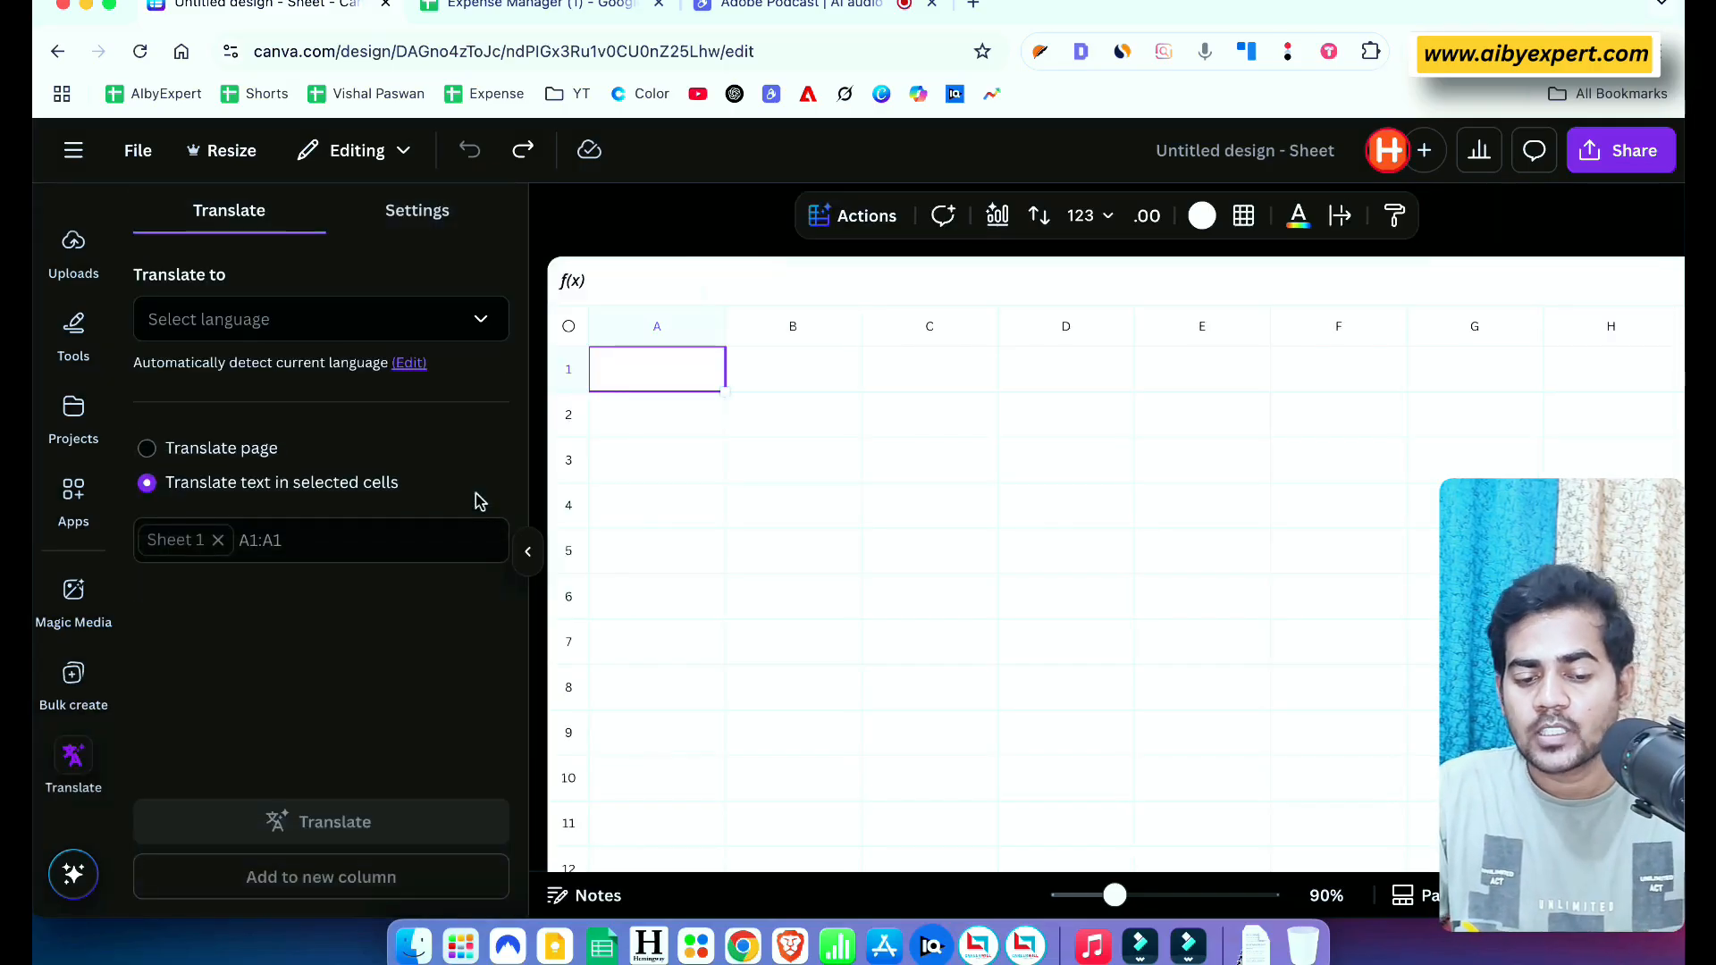
{"action": "left_click", "coordinate": [247, 315]}
{"action": "scroll", "coordinate": [361, 512], "scroll_direction": "down", "scroll_amount": 15}
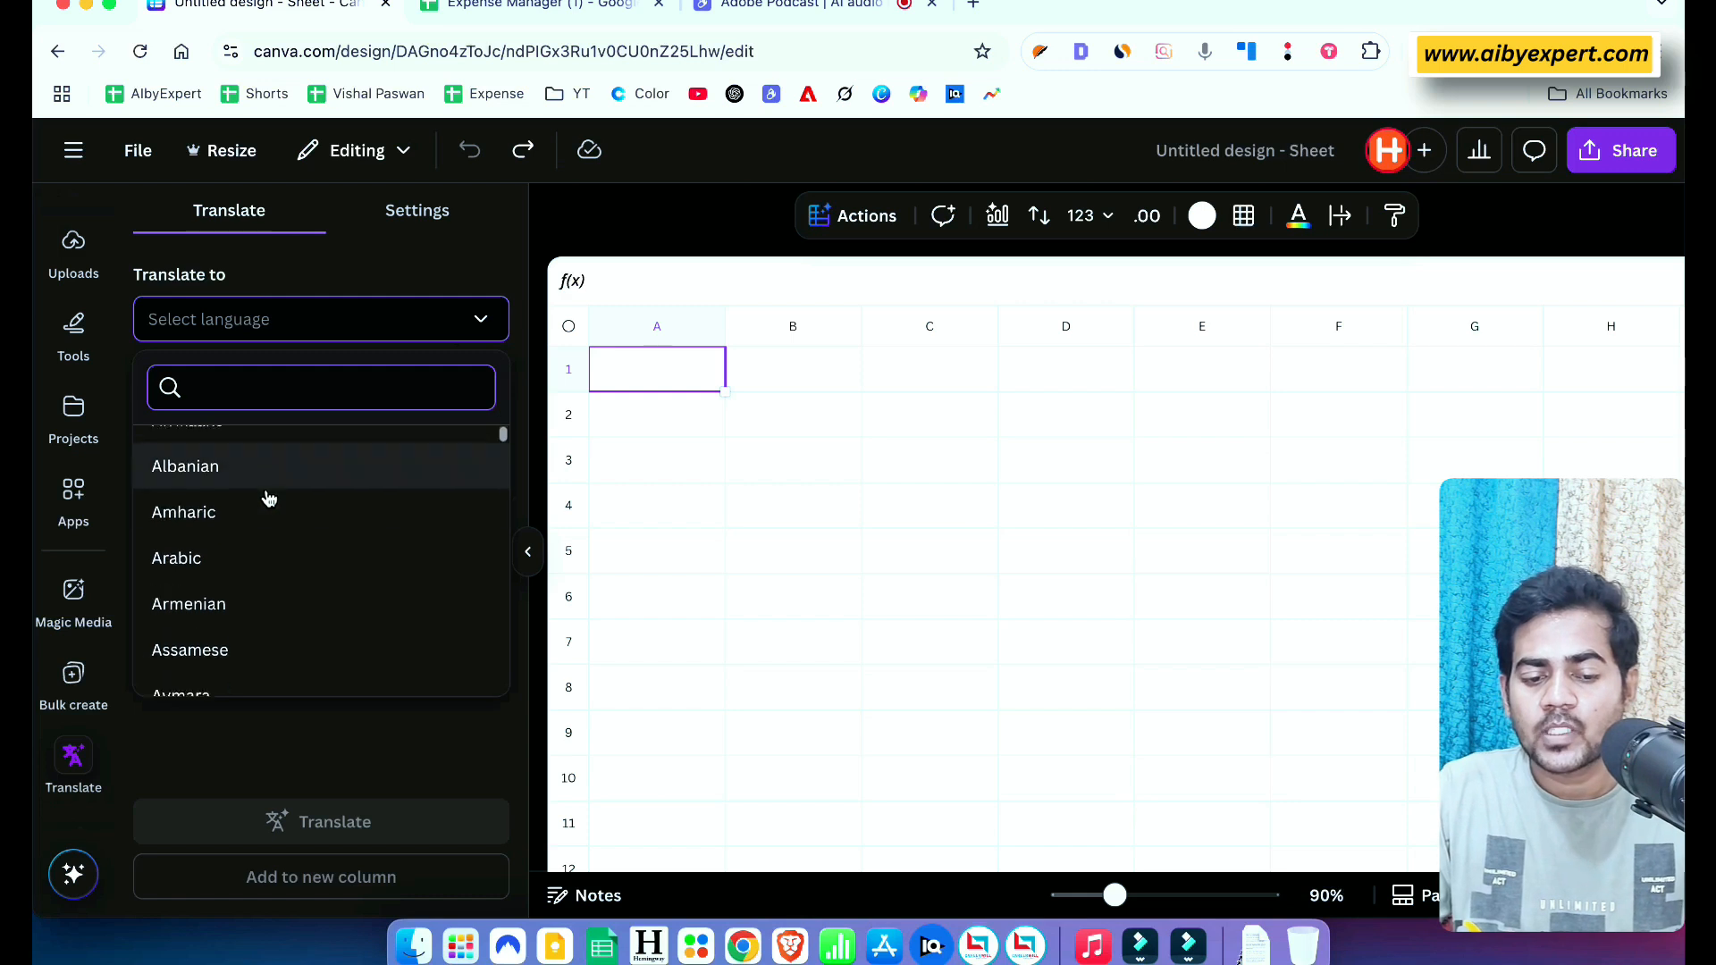
{"action": "left_click", "coordinate": [377, 749]}
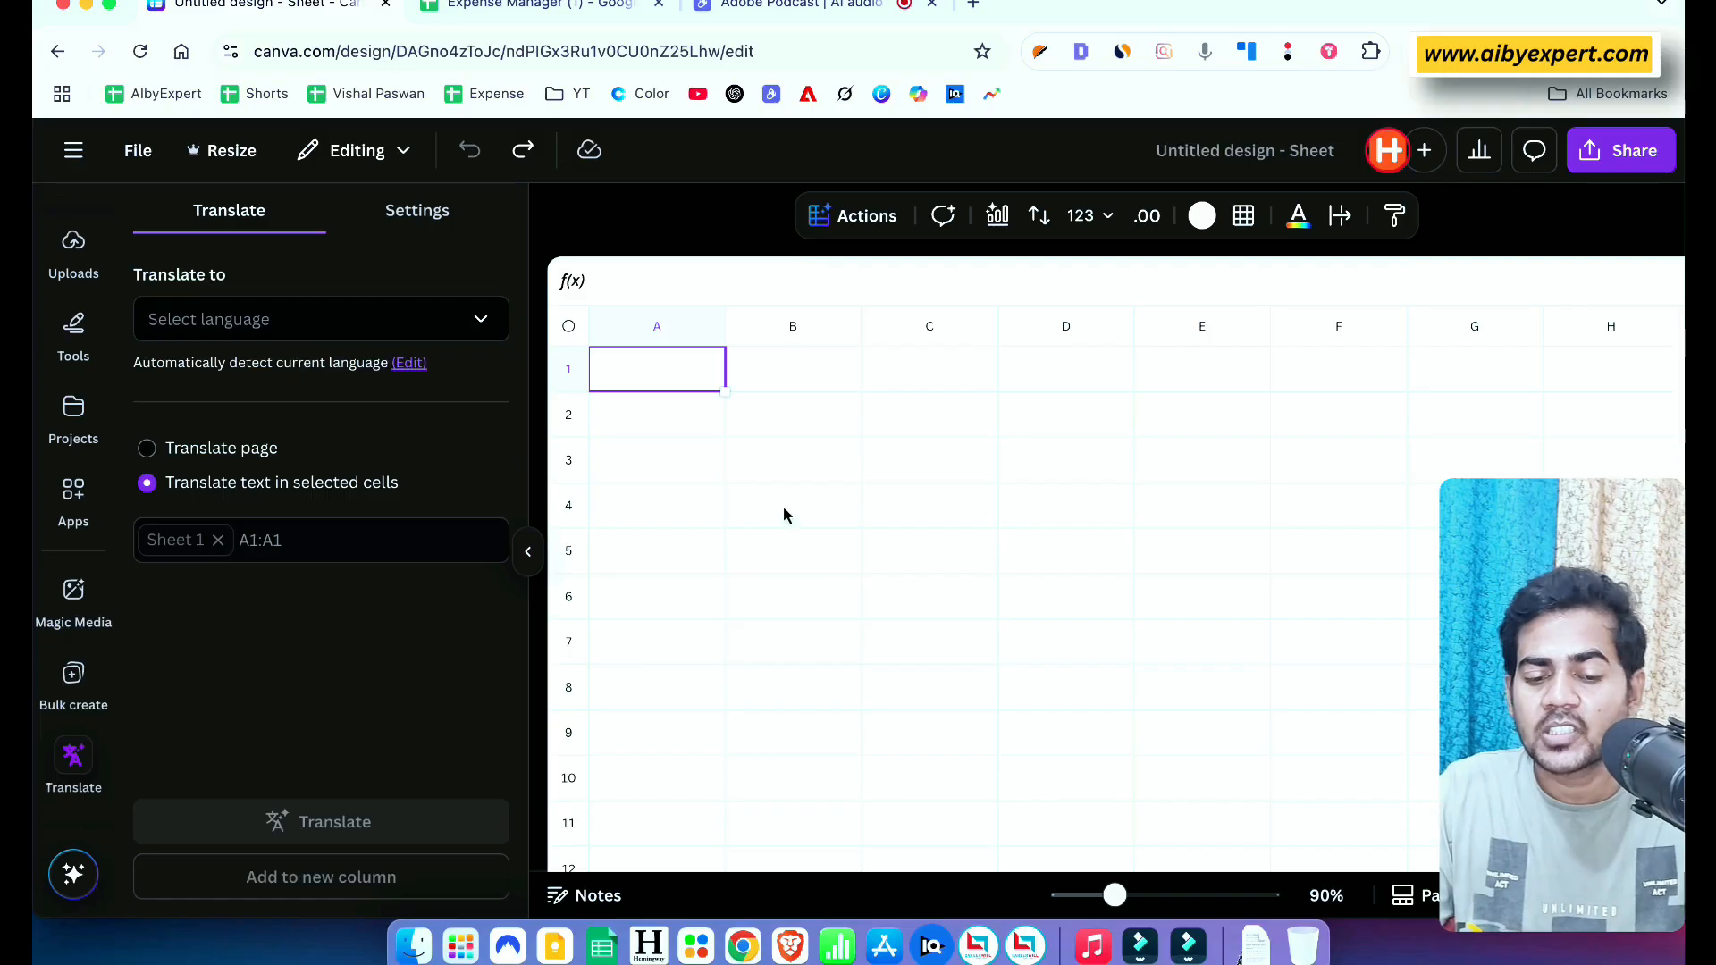
Compare the page and selected-cells translation options, trying B2 and A2 as the cells to translate, and close Translate
{"action": "left_click", "coordinate": [146, 448]}
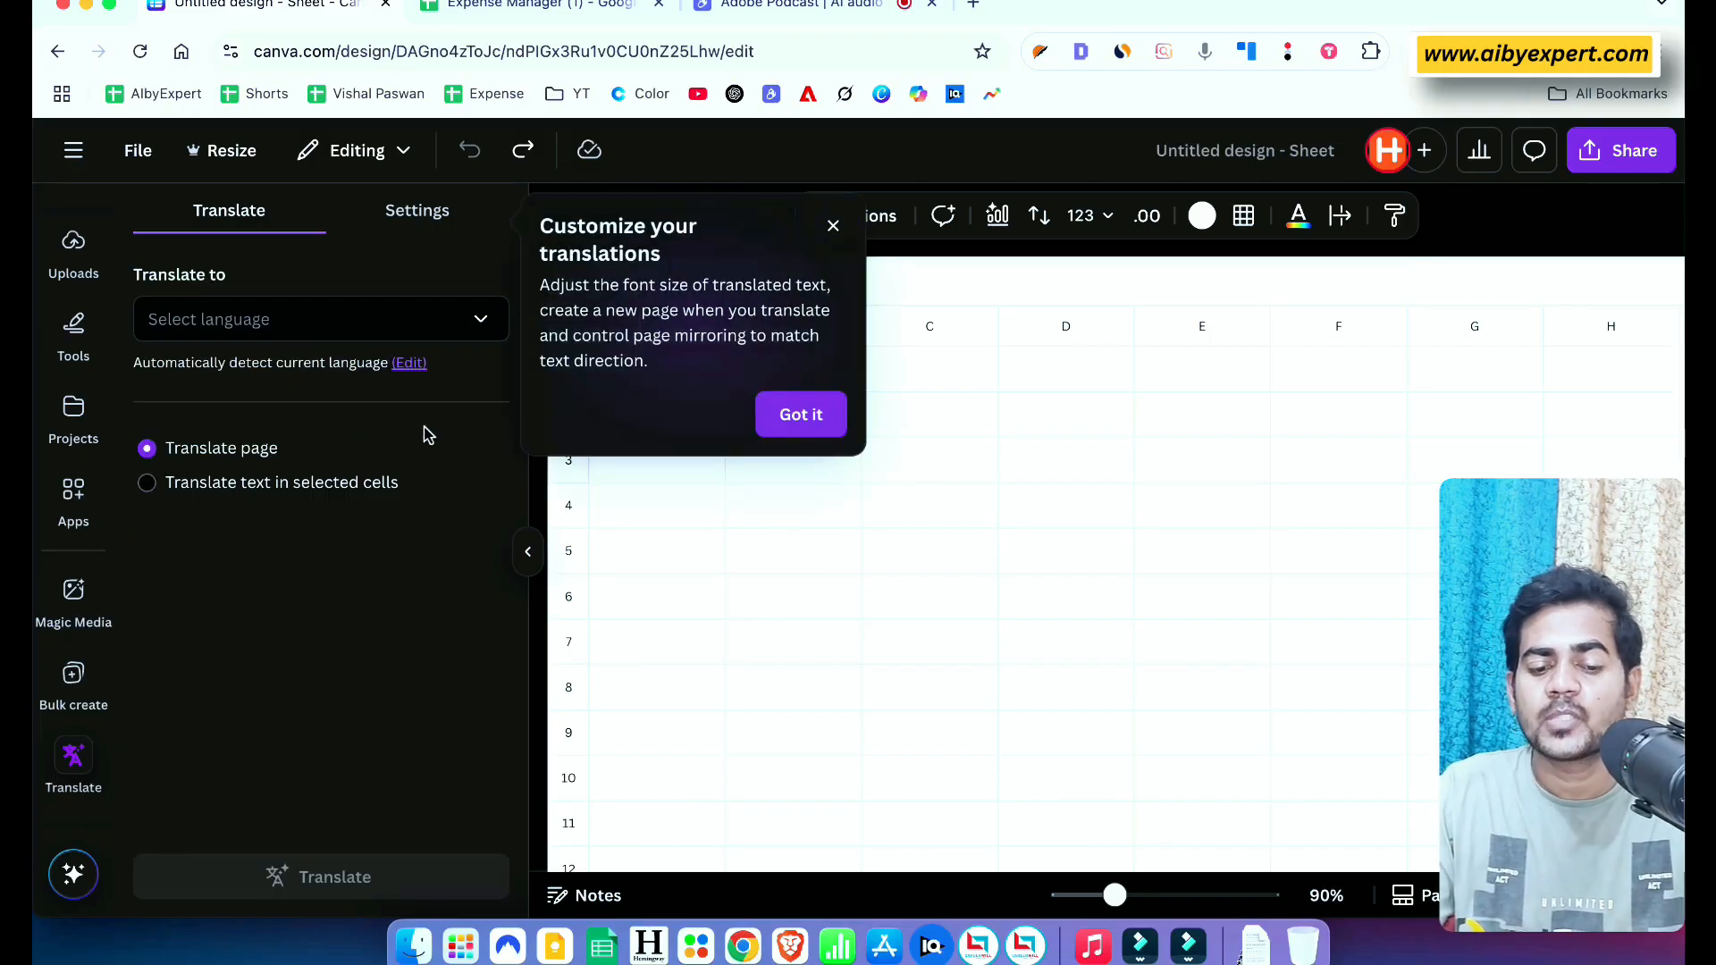
{"action": "left_click", "coordinate": [147, 485]}
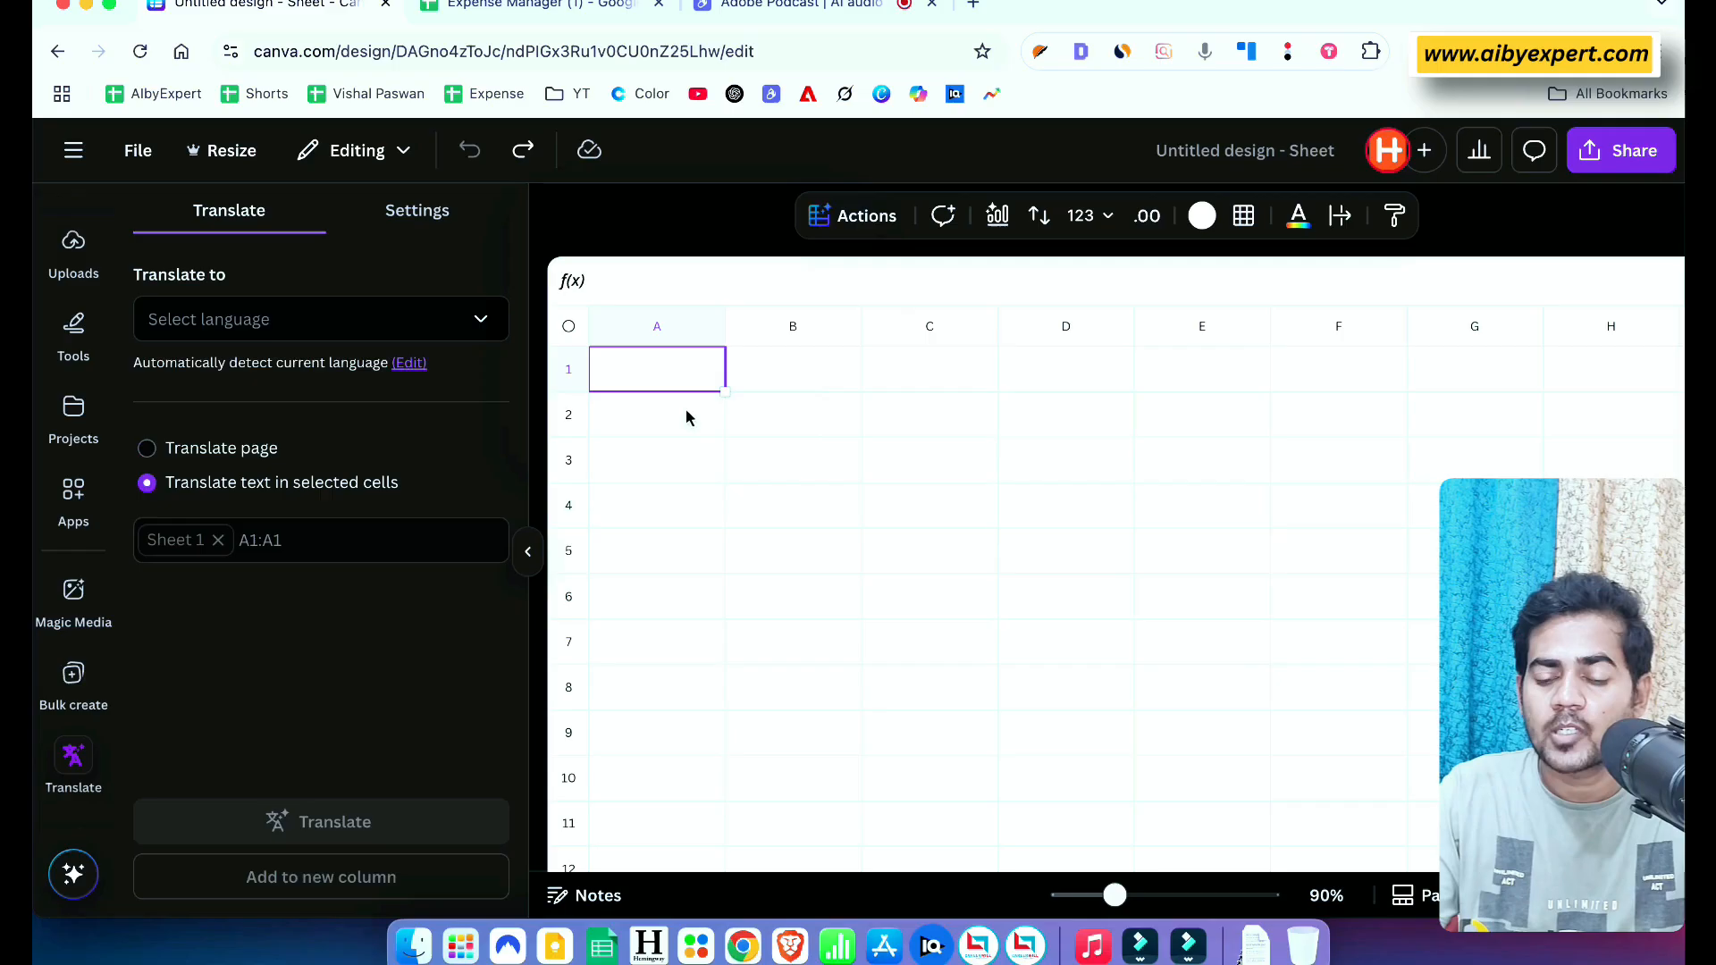
{"action": "left_click", "coordinate": [702, 418]}
{"action": "left_click", "coordinate": [793, 418]}
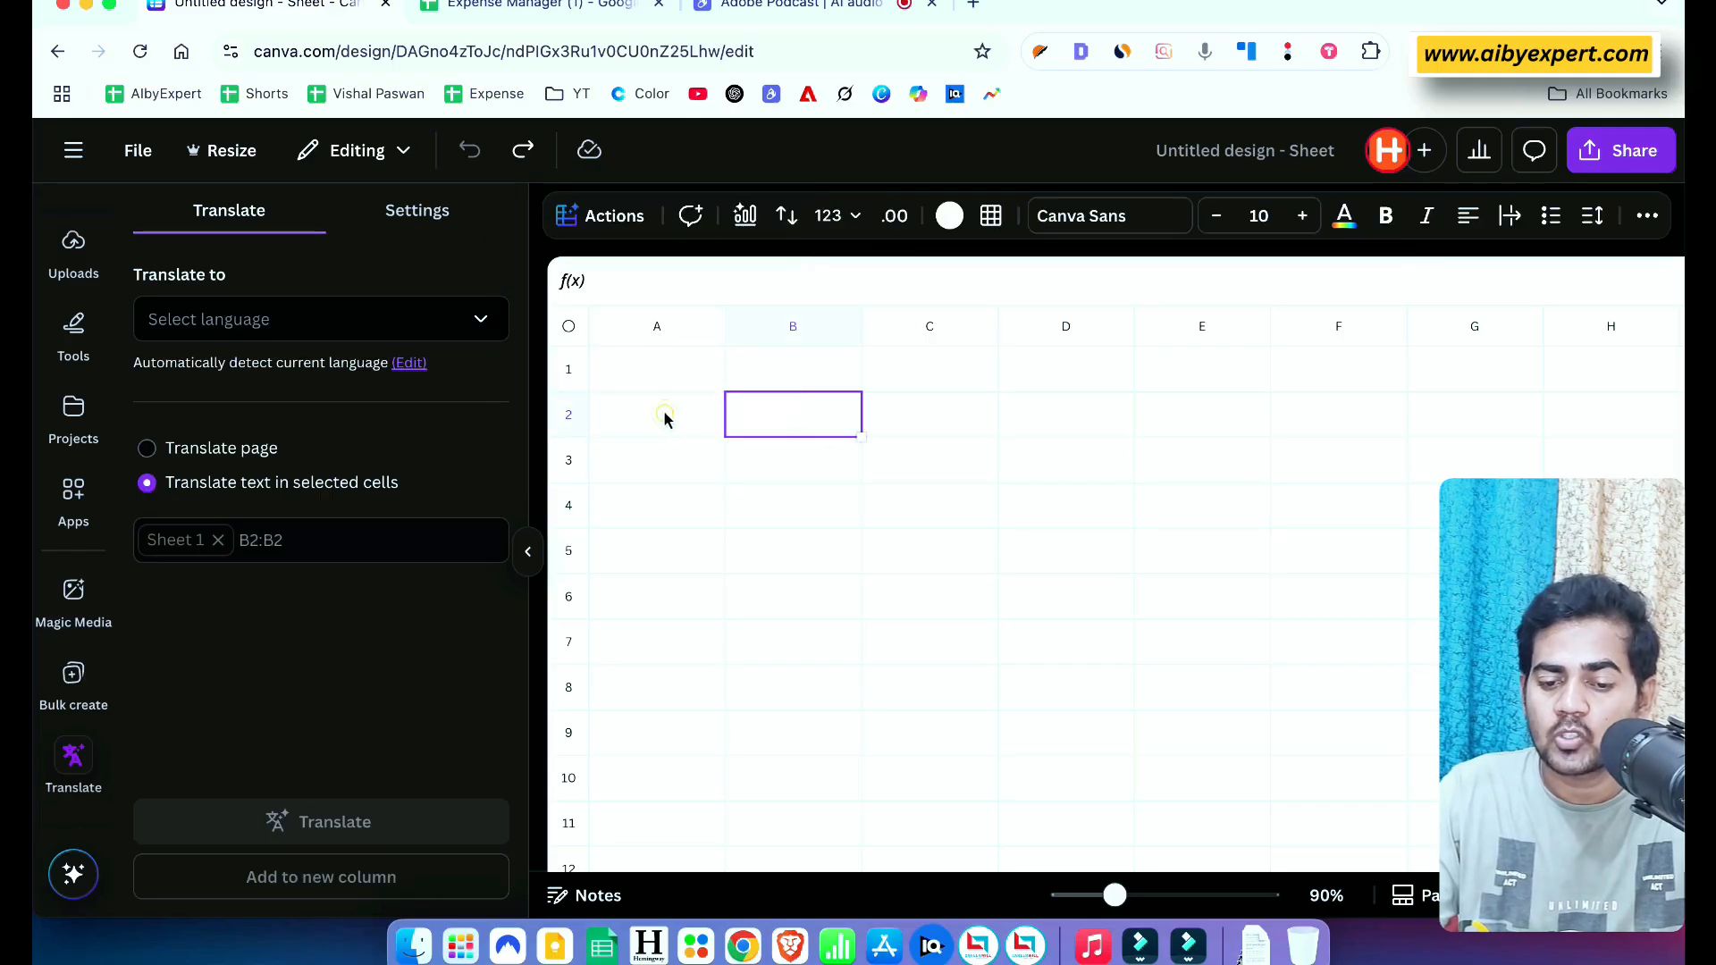
{"action": "left_click", "coordinate": [662, 418]}
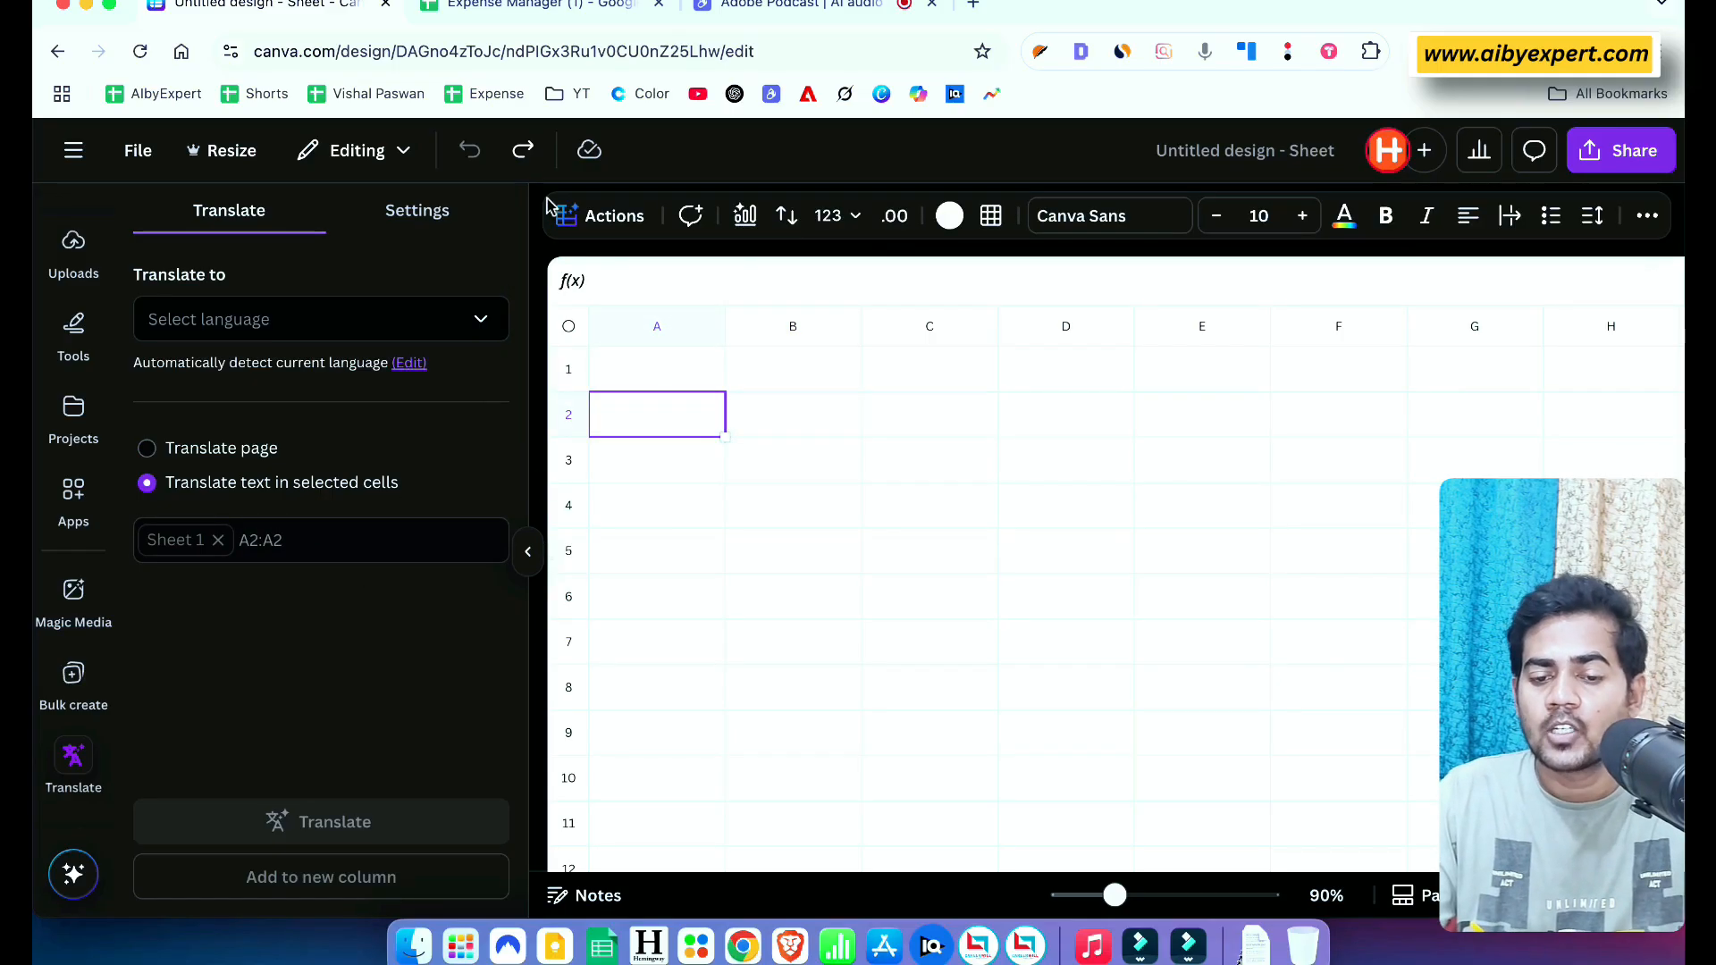
{"action": "left_click", "coordinate": [528, 560]}
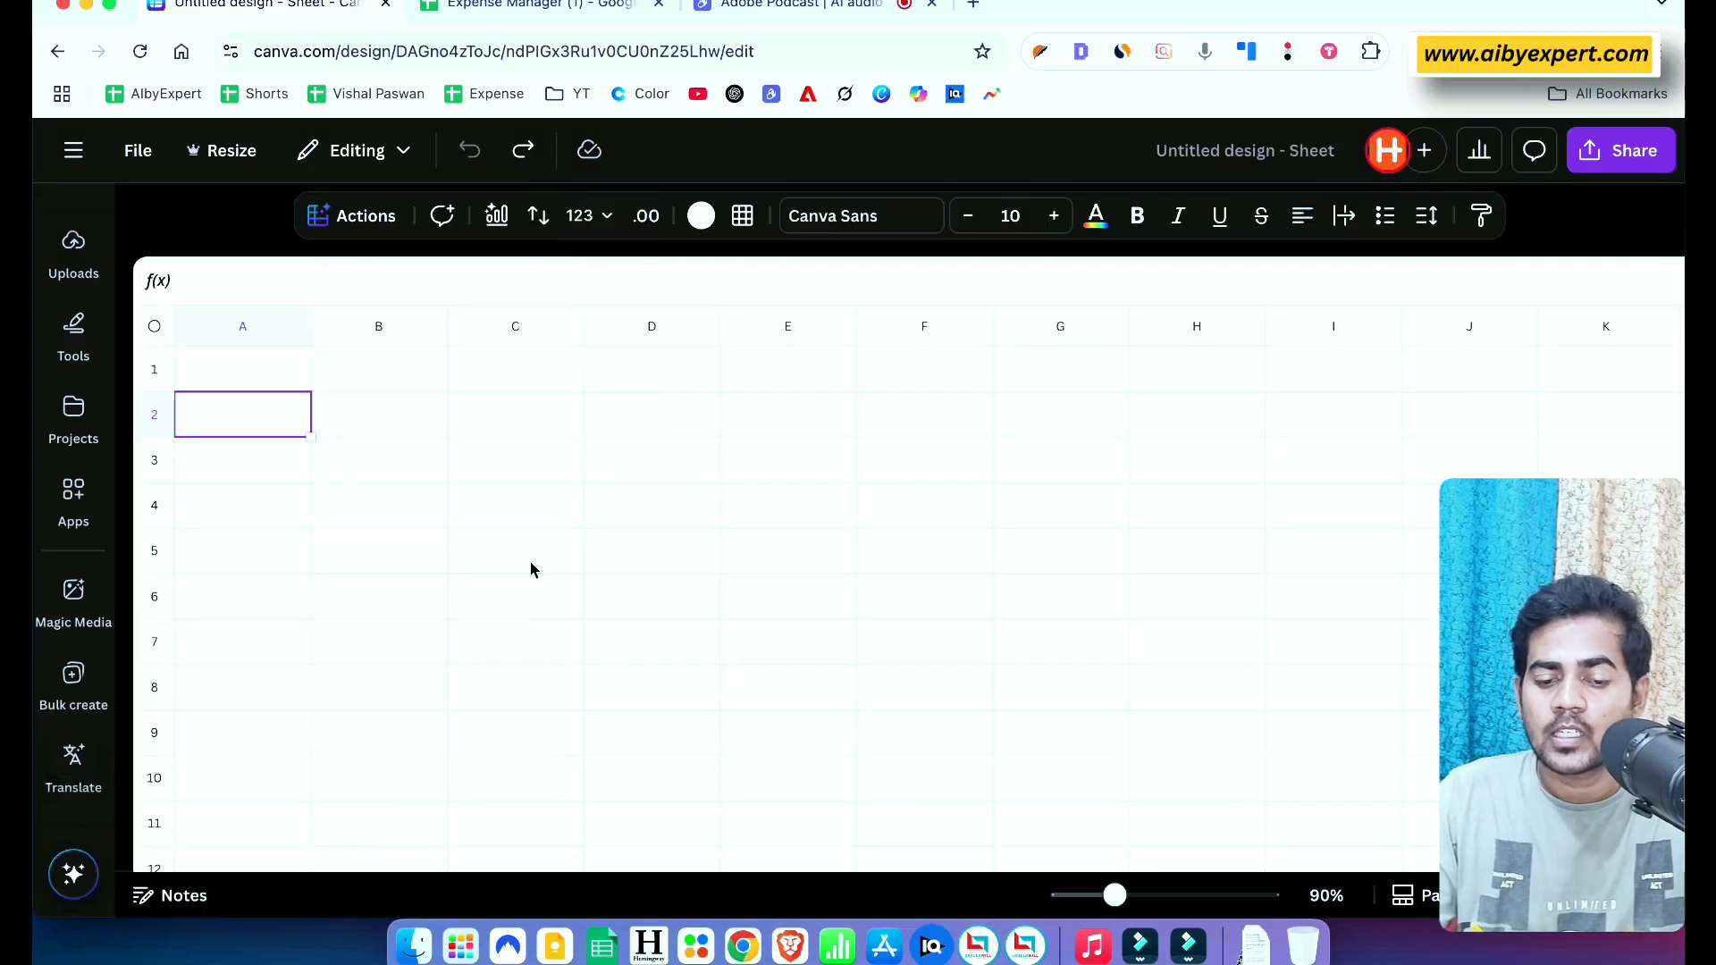
Examine the Import data sources and the data upload file chooser, and close both without importing a file
{"action": "left_click", "coordinate": [386, 217]}
{"action": "scroll", "coordinate": [460, 420], "scroll_direction": "down", "scroll_amount": 3}
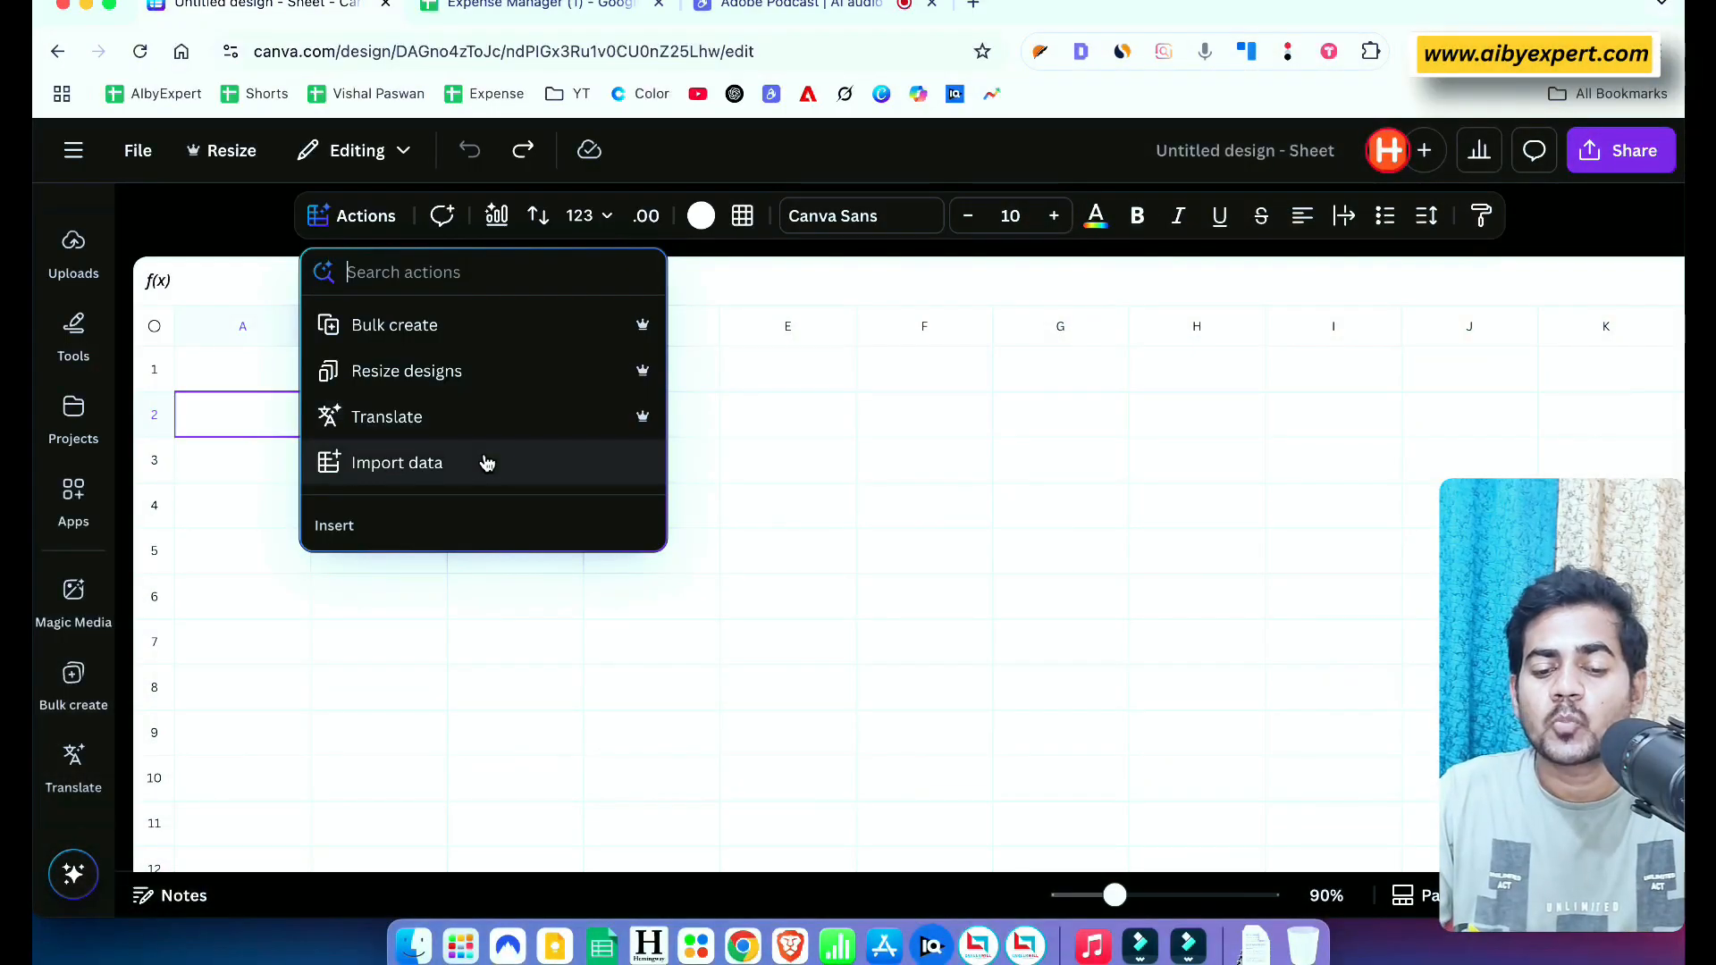
{"action": "left_click", "coordinate": [487, 463]}
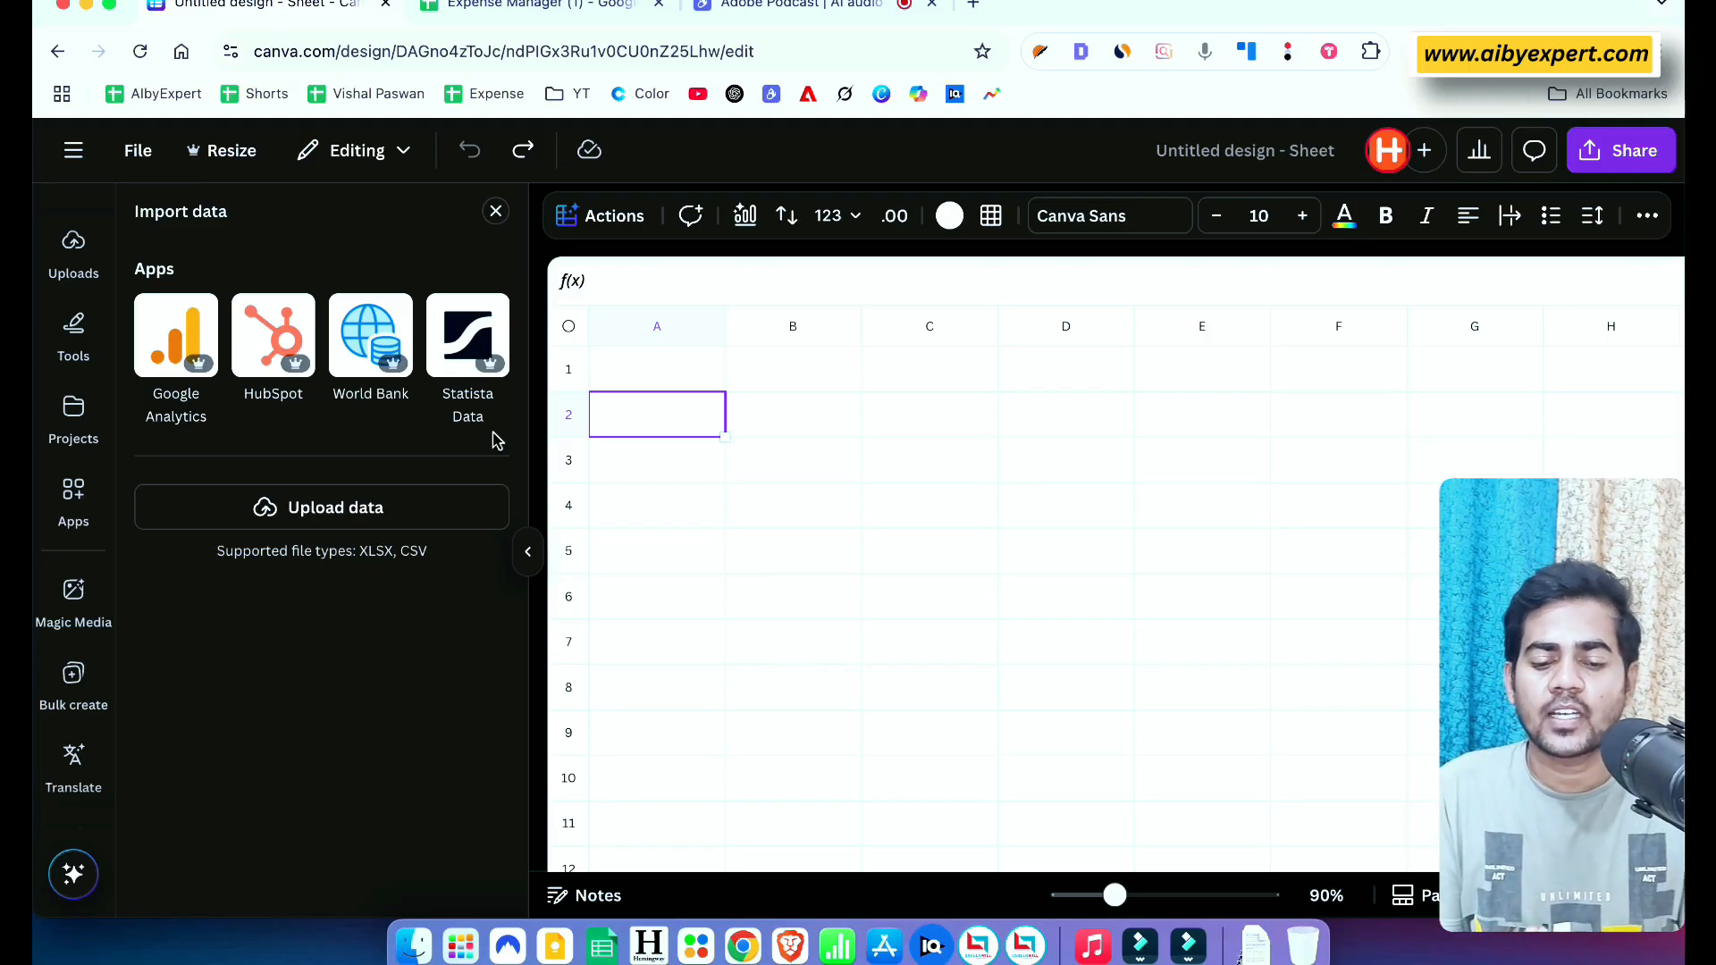
{"action": "left_click", "coordinate": [347, 524]}
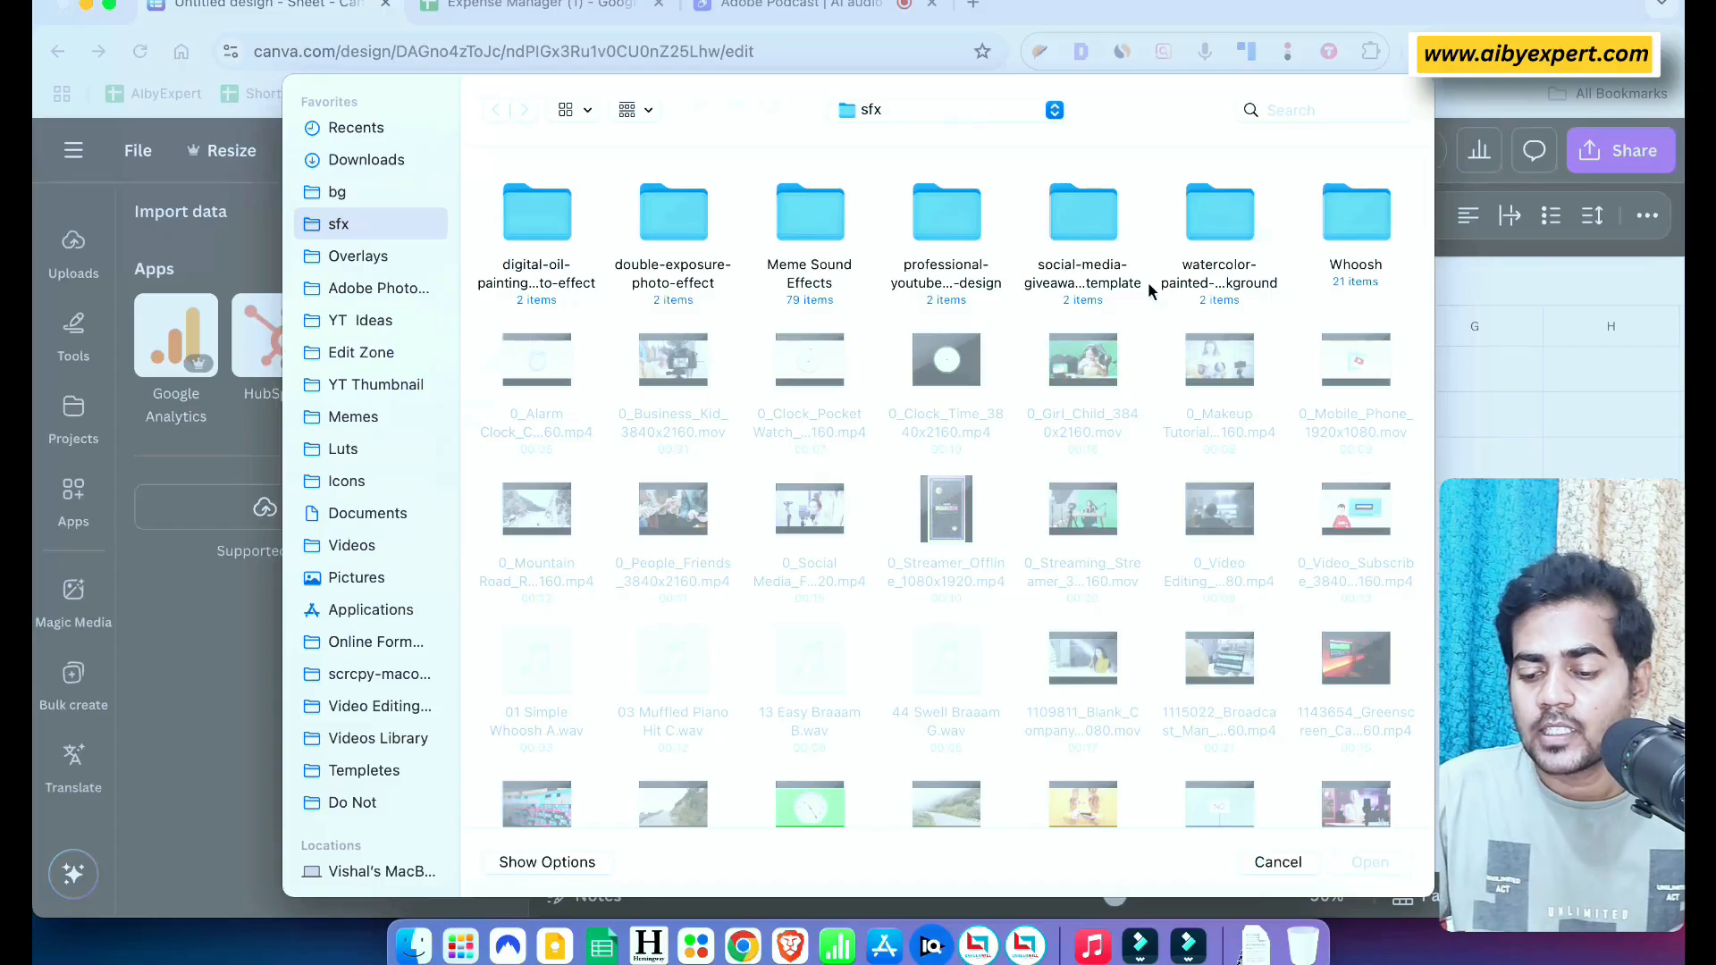
{"action": "left_click", "coordinate": [1270, 859]}
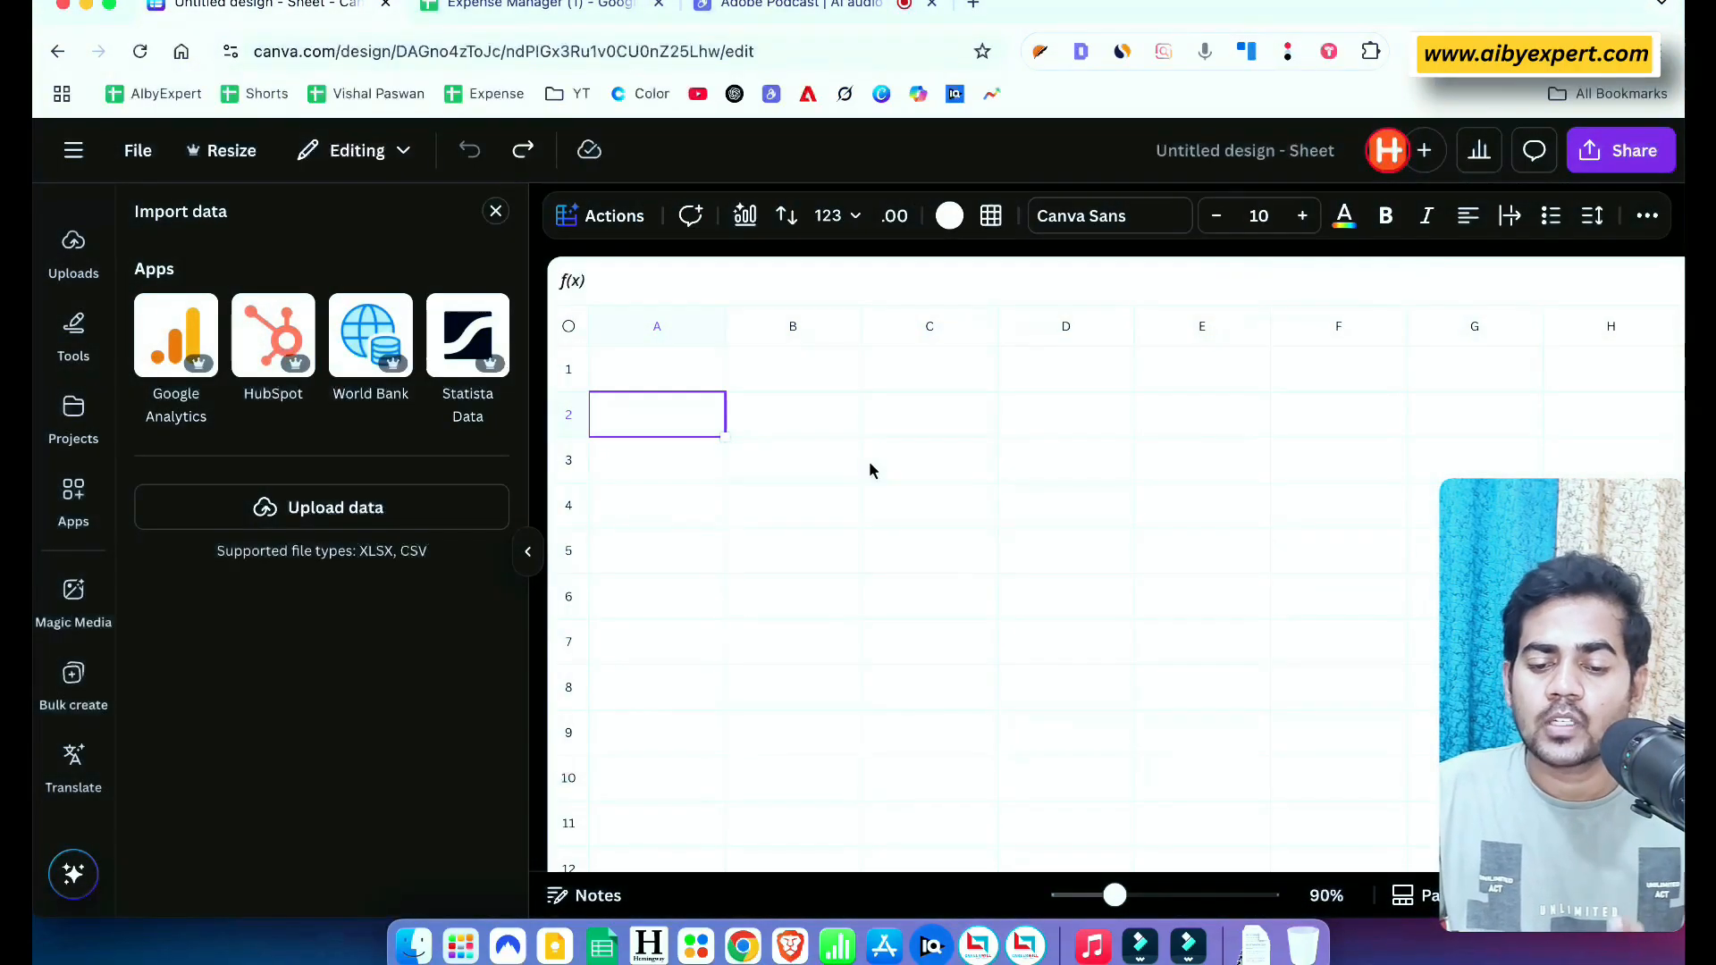
{"action": "left_click", "coordinate": [497, 211]}
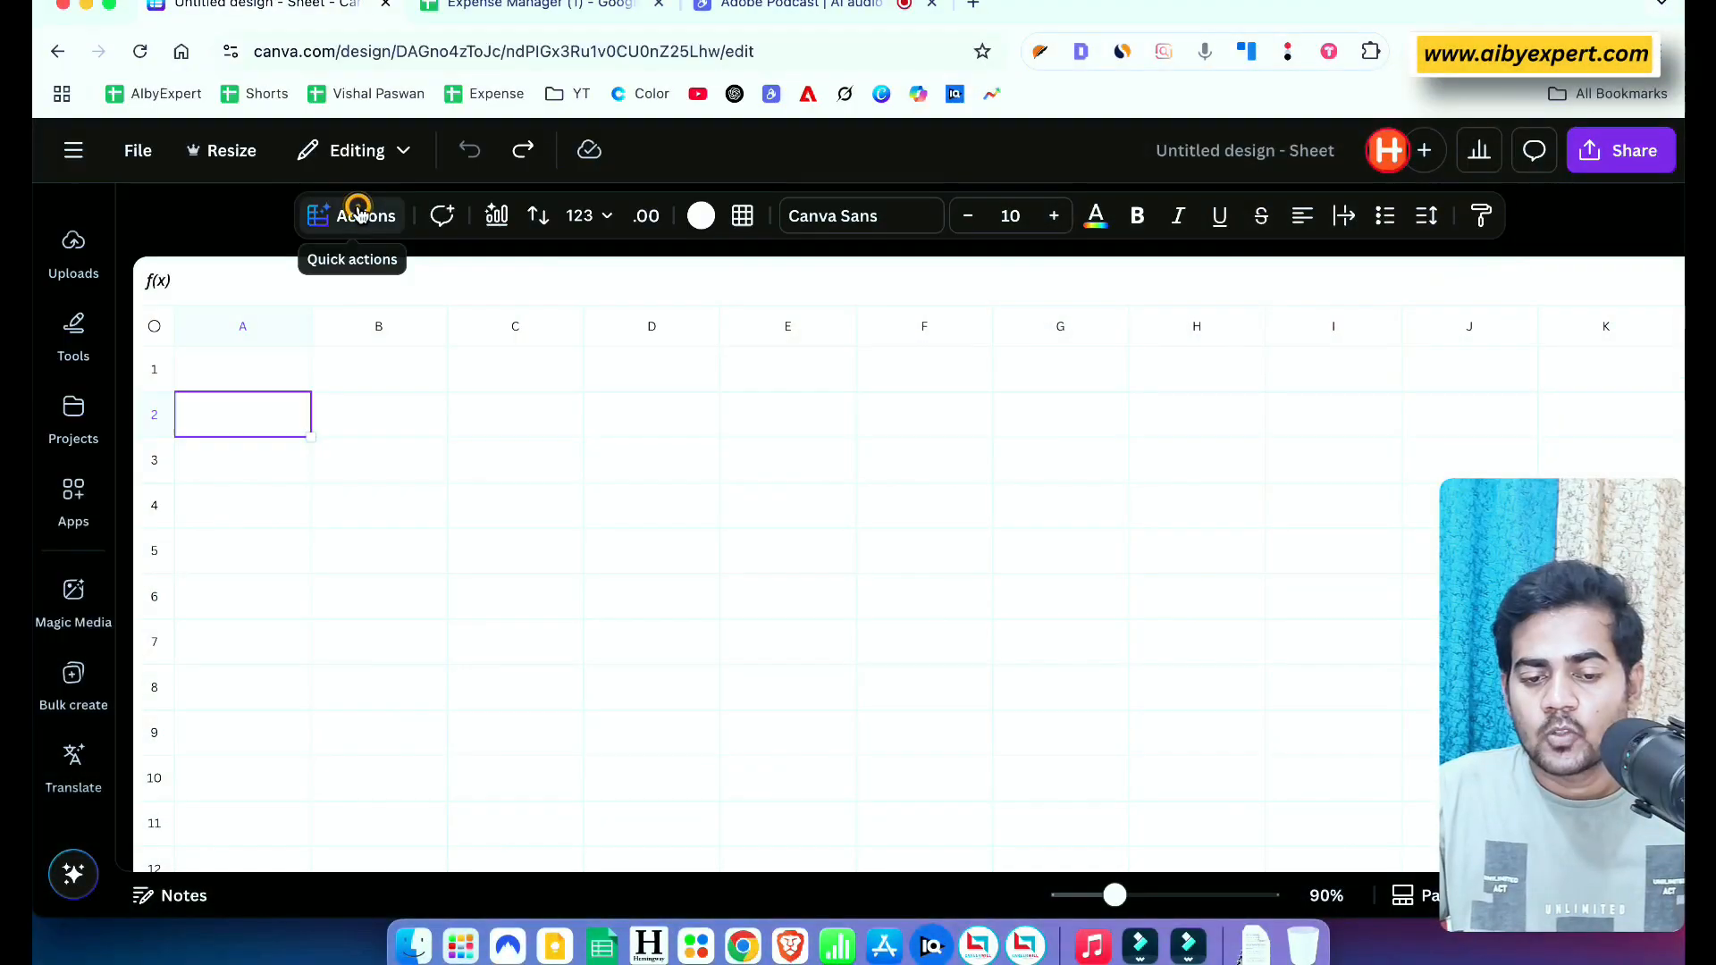
Look through the Insert quick actions, from Mention, Date and Dropdown to Formula and Magic Formulas
{"action": "left_click", "coordinate": [358, 213]}
{"action": "scroll", "coordinate": [432, 501], "scroll_direction": "down", "scroll_amount": 10}
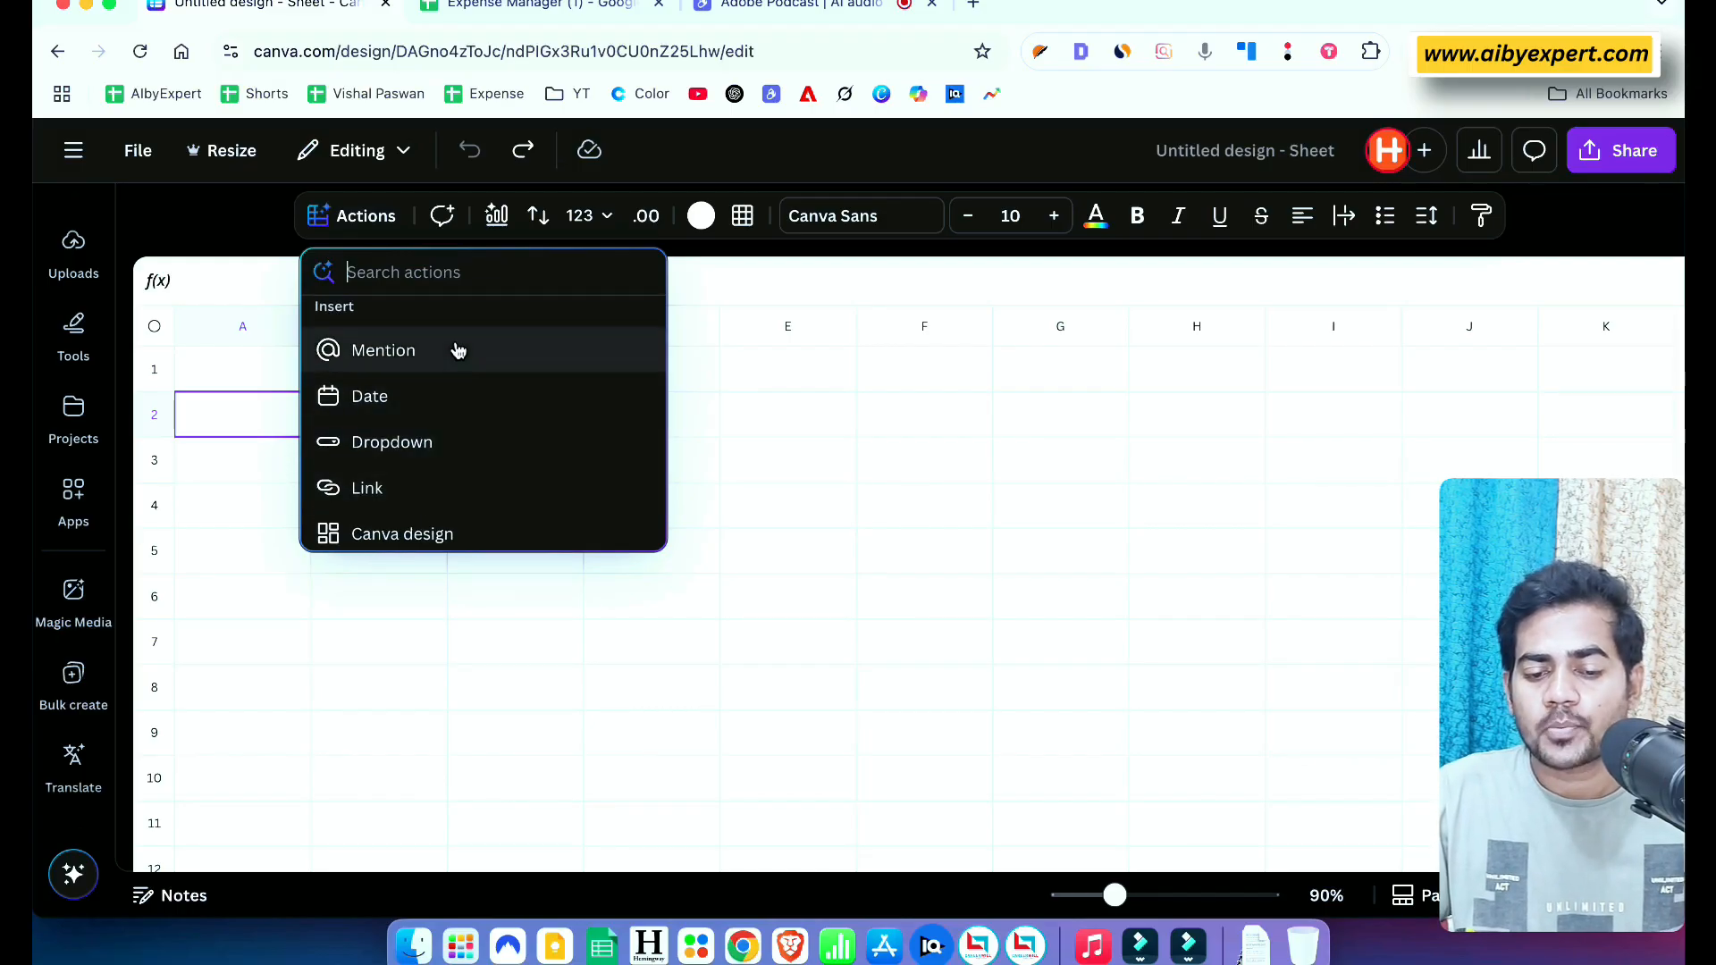
{"action": "scroll", "coordinate": [483, 502], "scroll_direction": "down", "scroll_amount": 2}
{"action": "scroll", "coordinate": [483, 503], "scroll_direction": "up", "scroll_amount": 1}
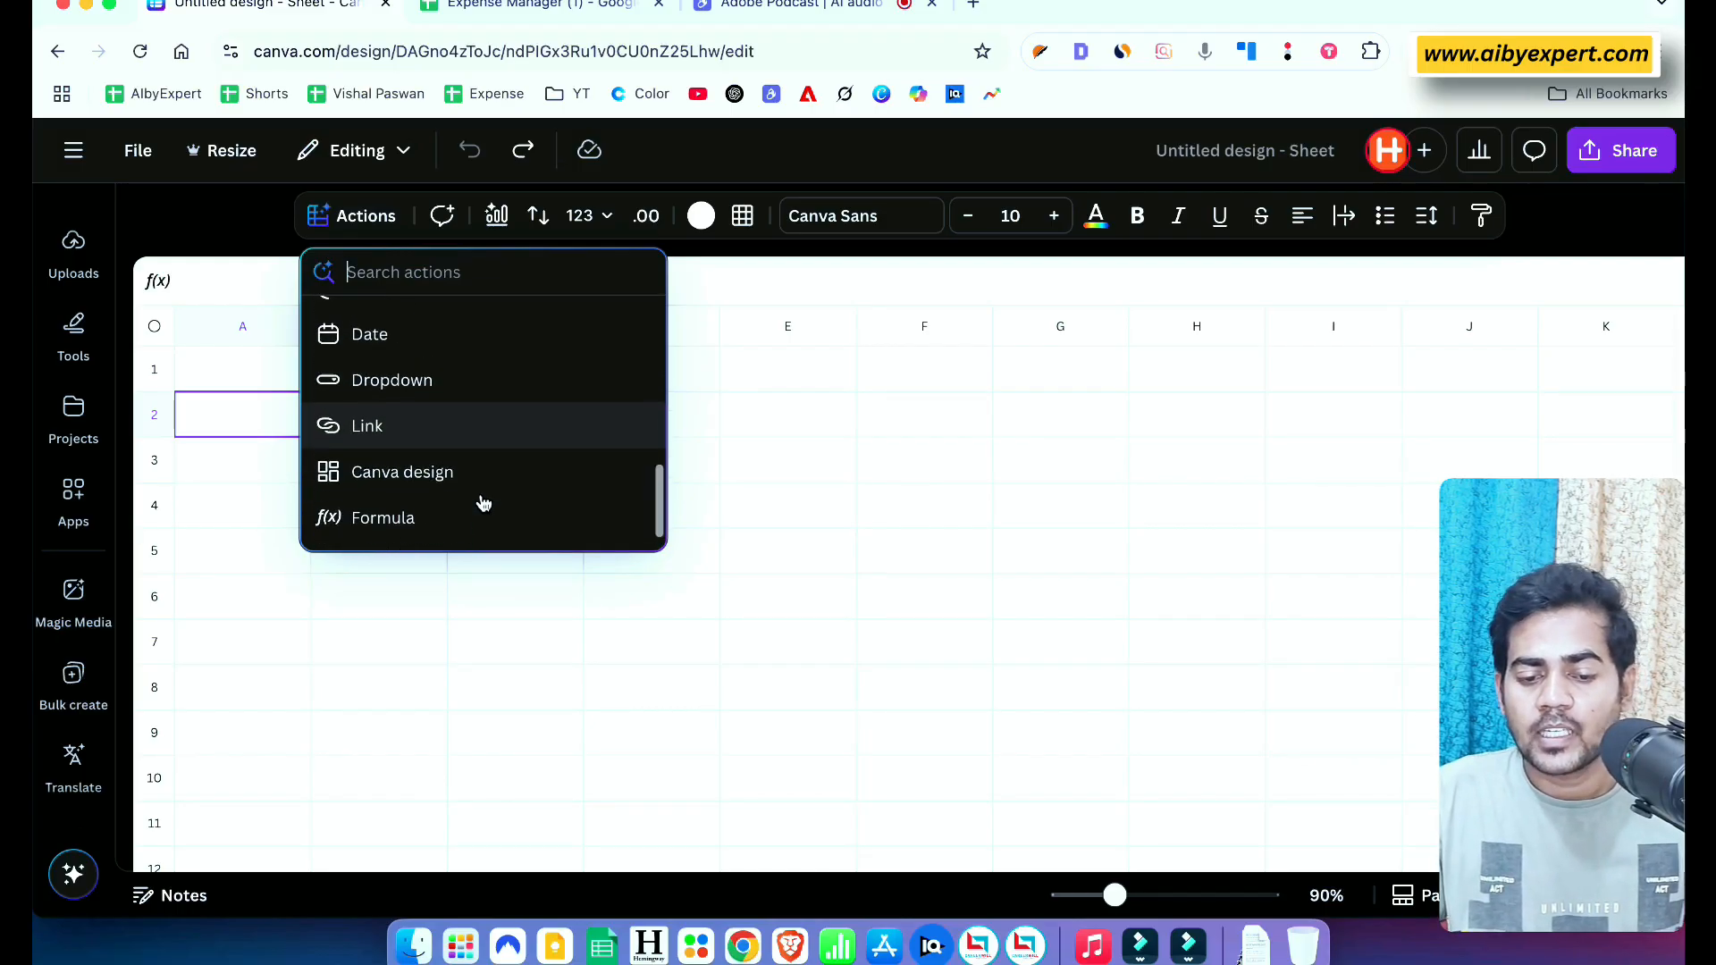
{"action": "scroll", "coordinate": [483, 502], "scroll_direction": "down", "scroll_amount": 1}
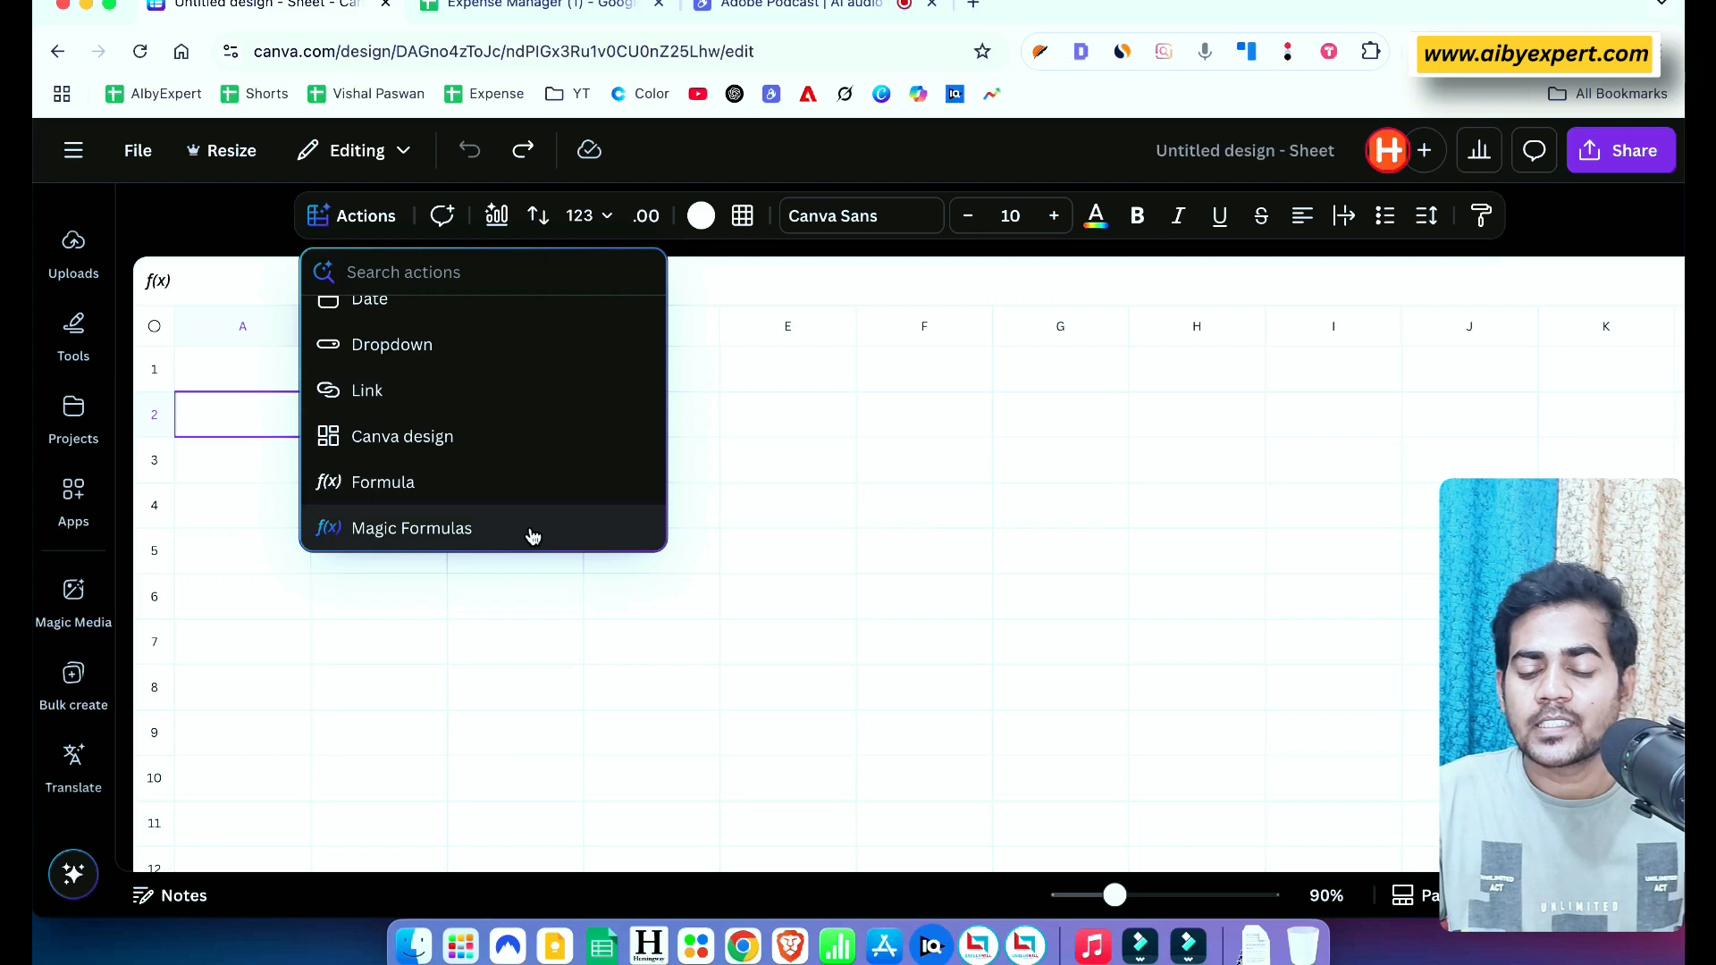
{"action": "scroll", "coordinate": [531, 534], "scroll_direction": "up", "scroll_amount": 3}
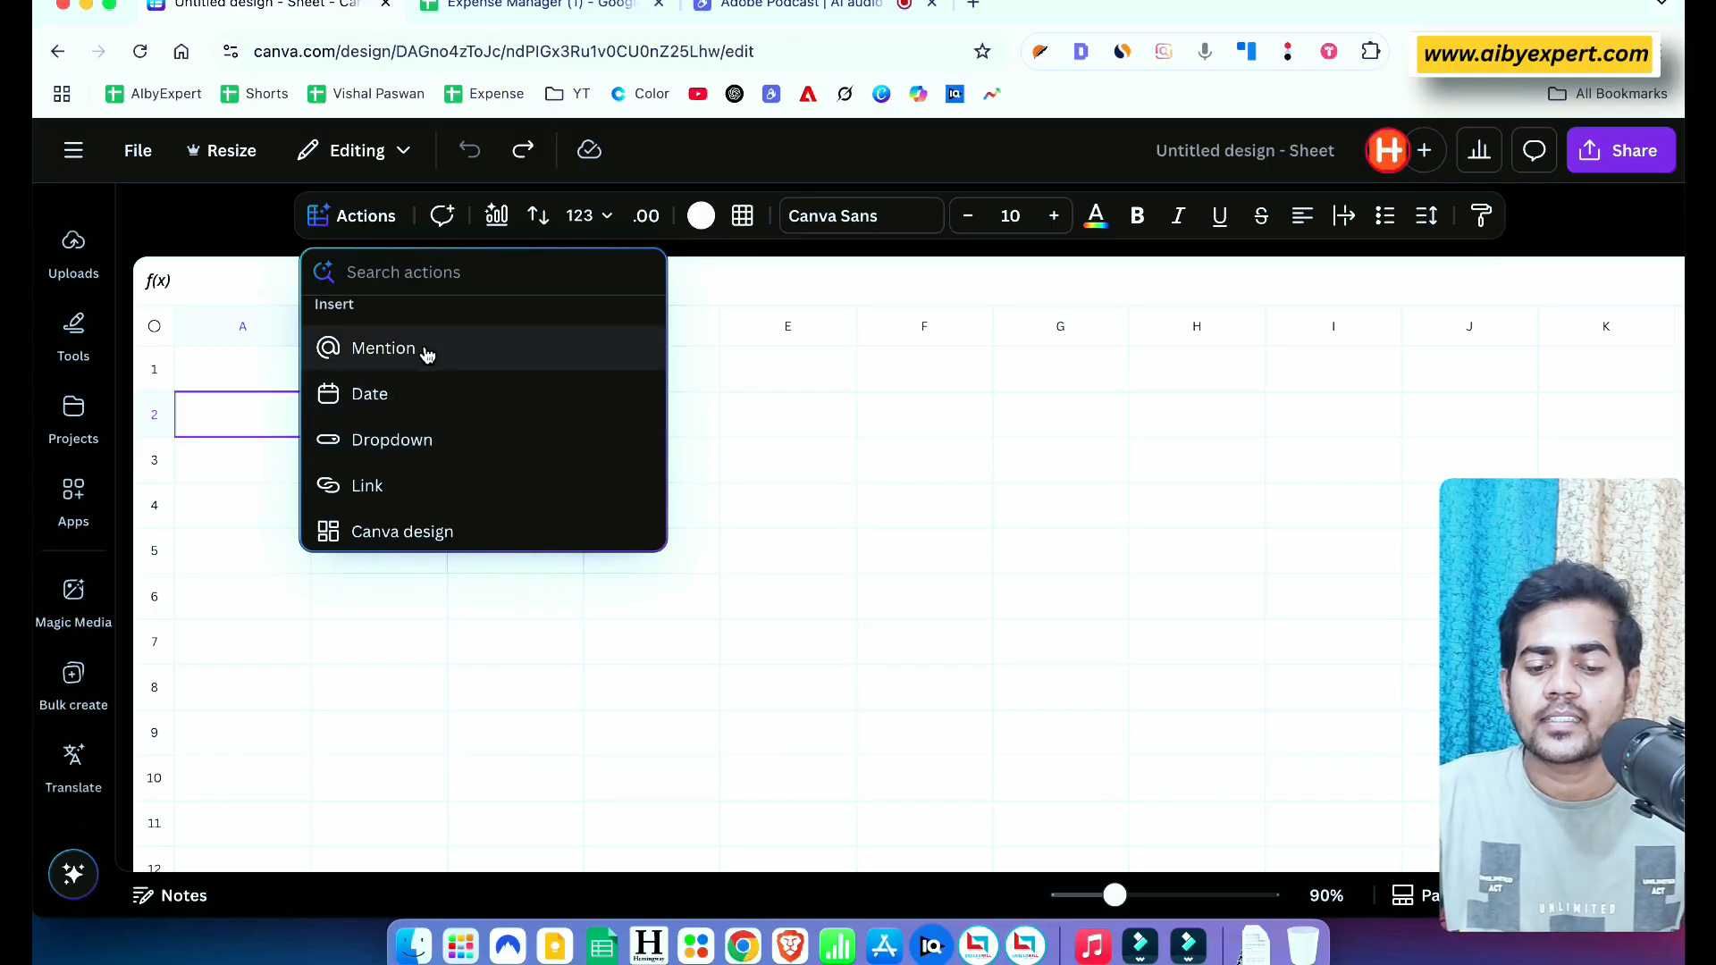
Insert a date field in cell A1 with the Date quick action
{"action": "left_click", "coordinate": [212, 373]}
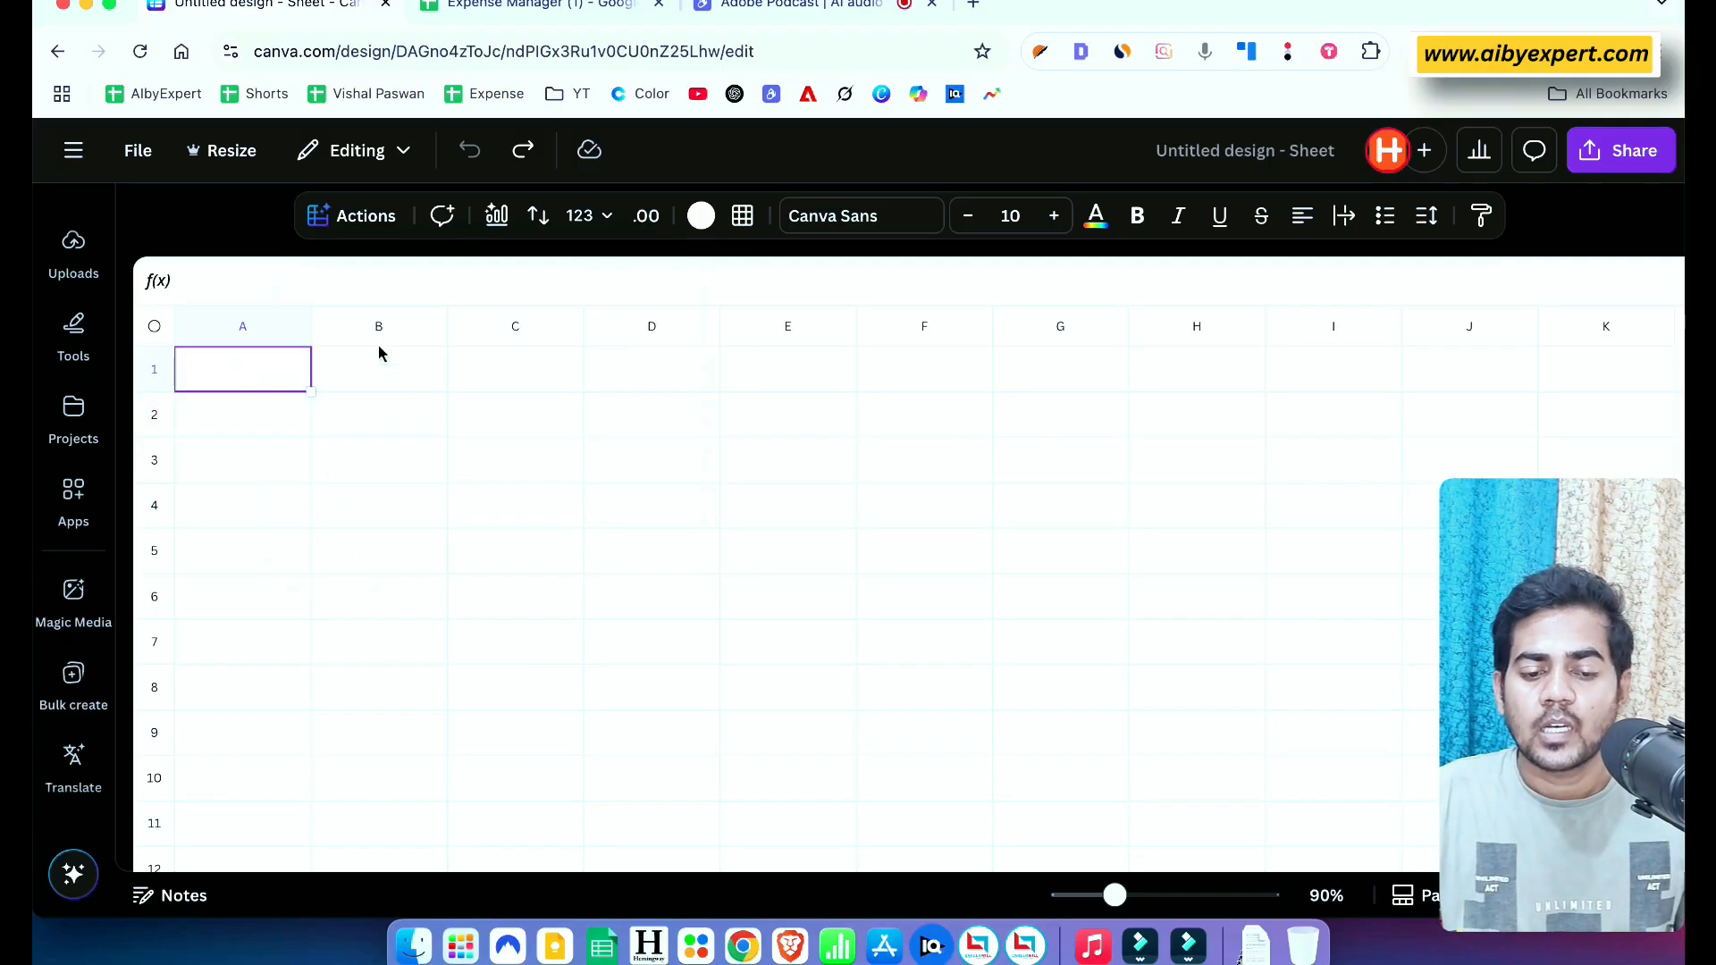
{"action": "left_click", "coordinate": [394, 218]}
{"action": "scroll", "coordinate": [421, 456], "scroll_direction": "down", "scroll_amount": 5}
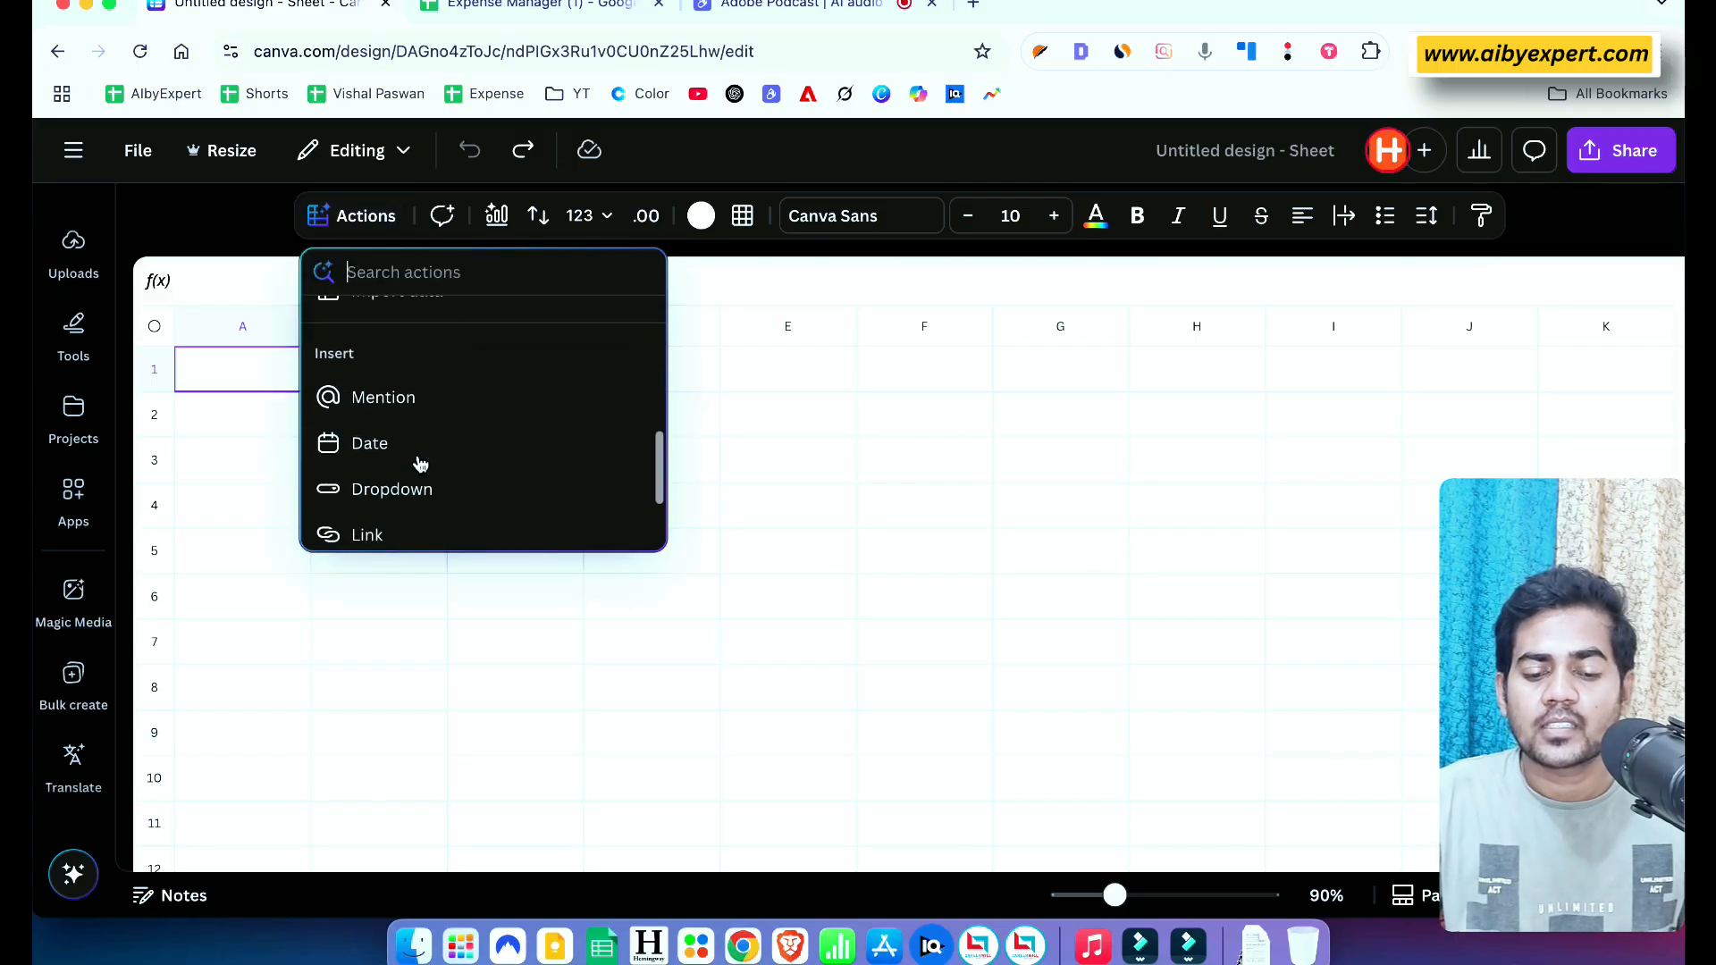
{"action": "left_click", "coordinate": [385, 420]}
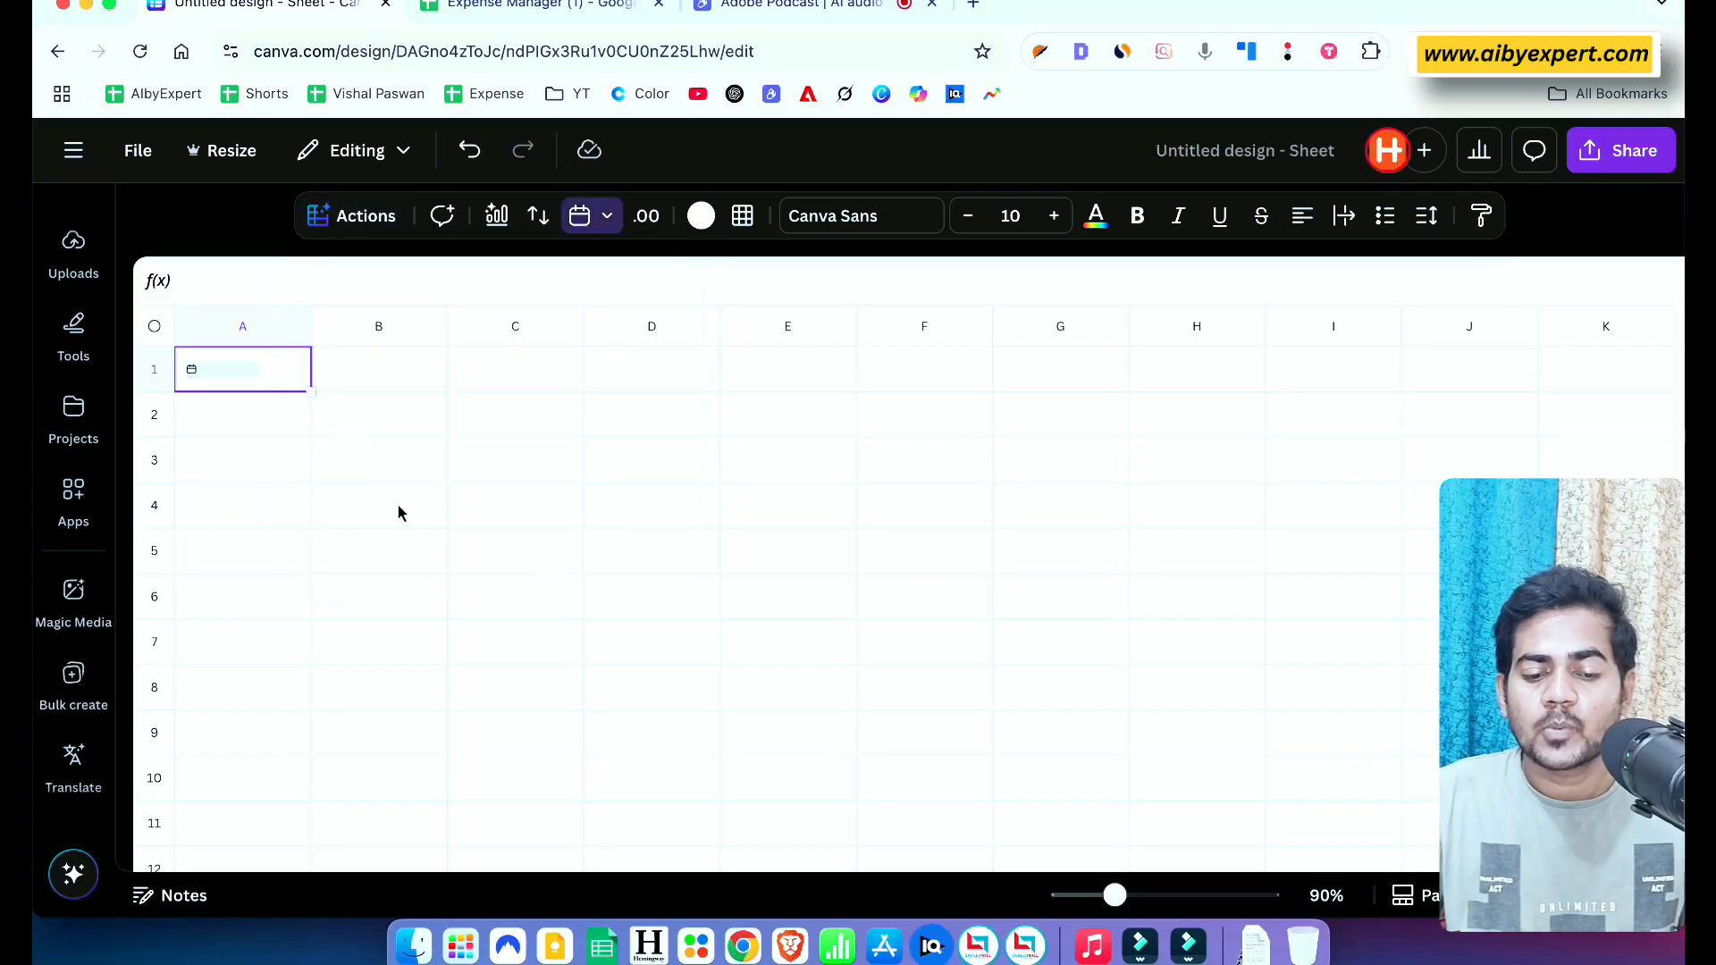
Choose Dec 20, 2024 as the date in cell A1 using its calendar
{"action": "left_click", "coordinate": [247, 379]}
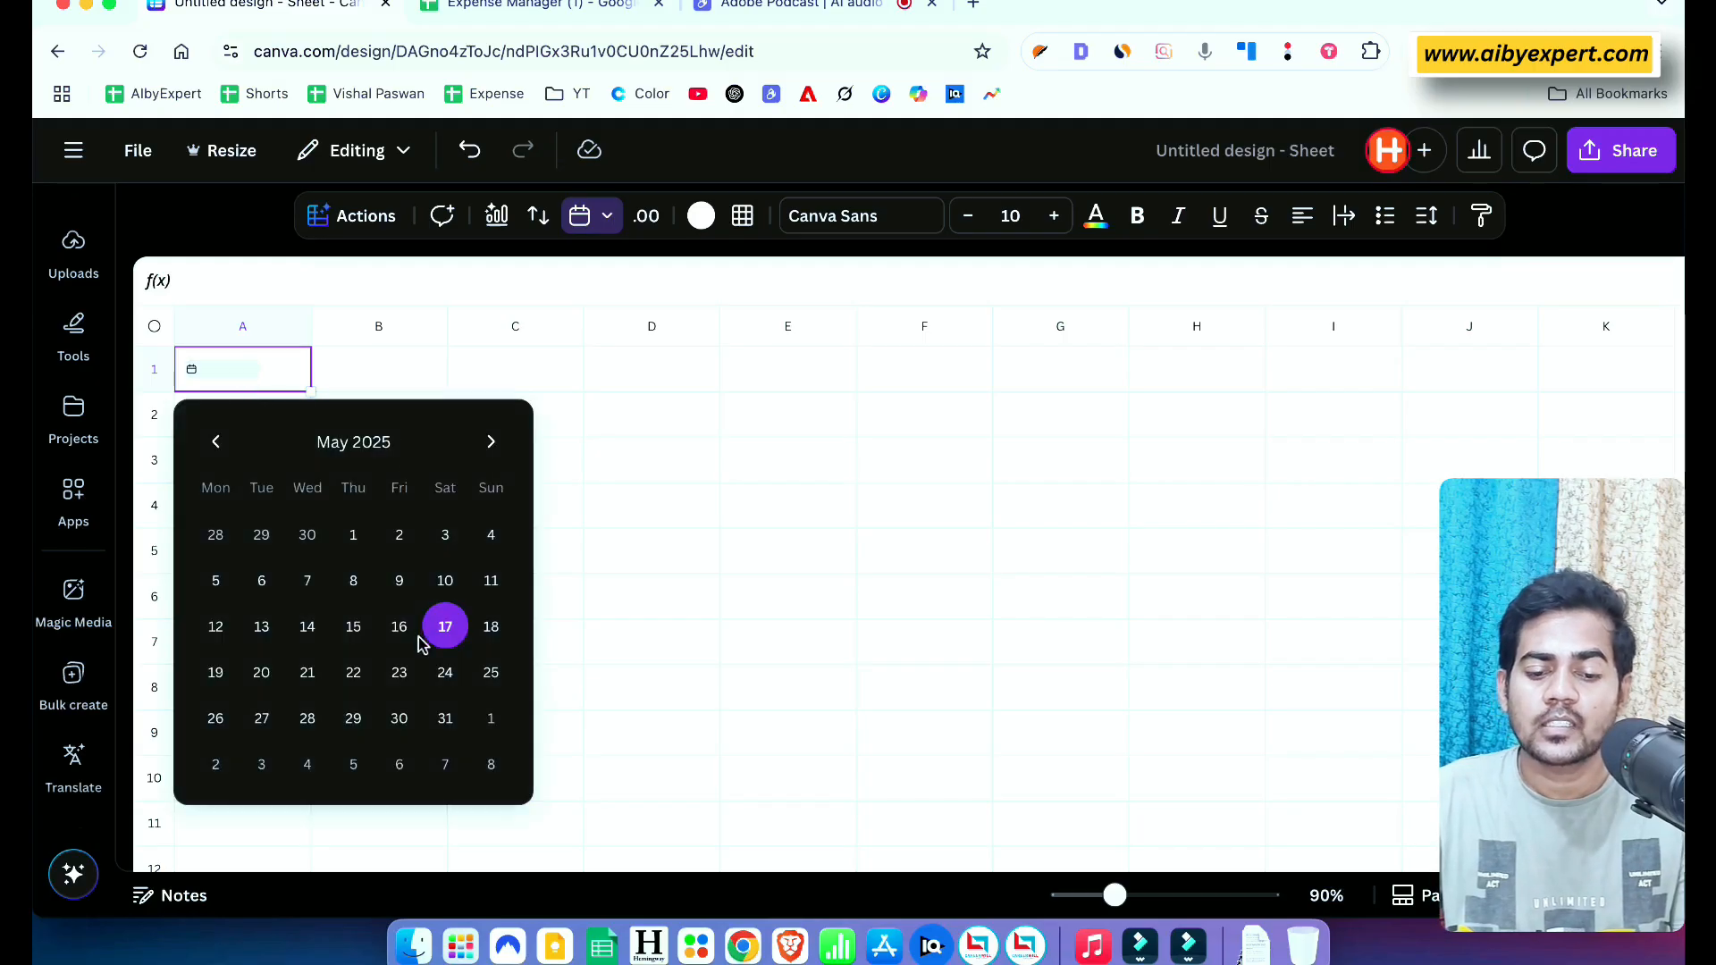
{"action": "left_click", "coordinate": [359, 446]}
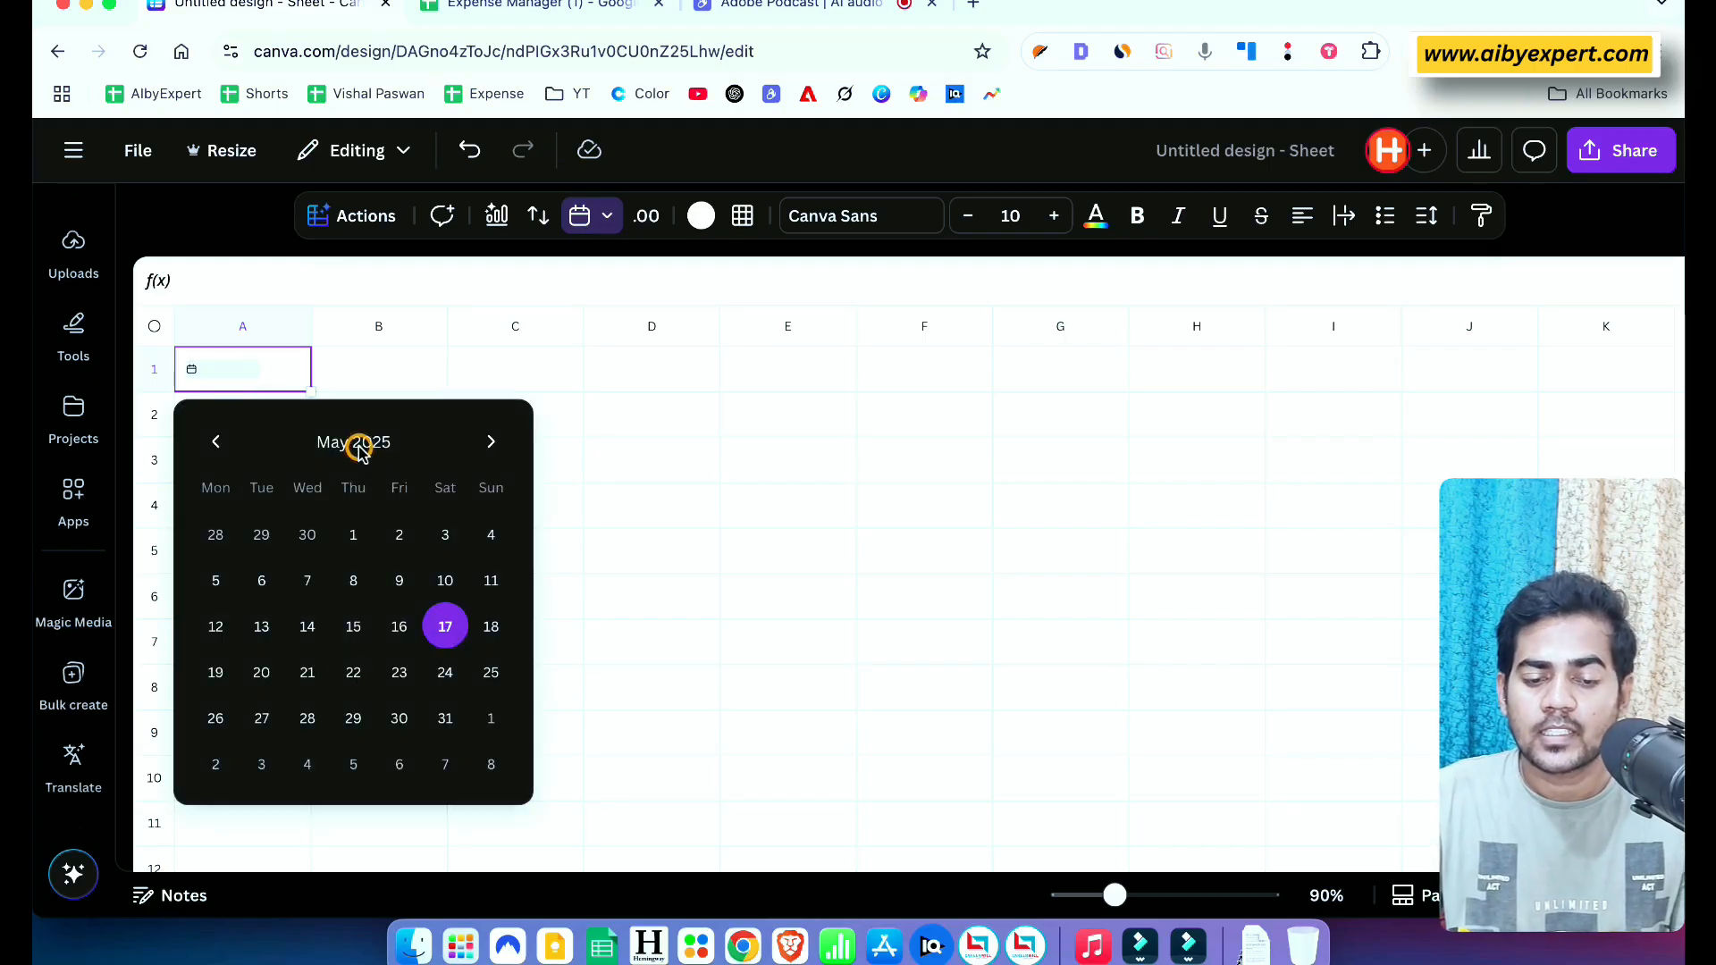
{"action": "left_click", "coordinate": [349, 446]}
{"action": "left_click", "coordinate": [215, 441]}
{"action": "left_click", "coordinate": [215, 441]}
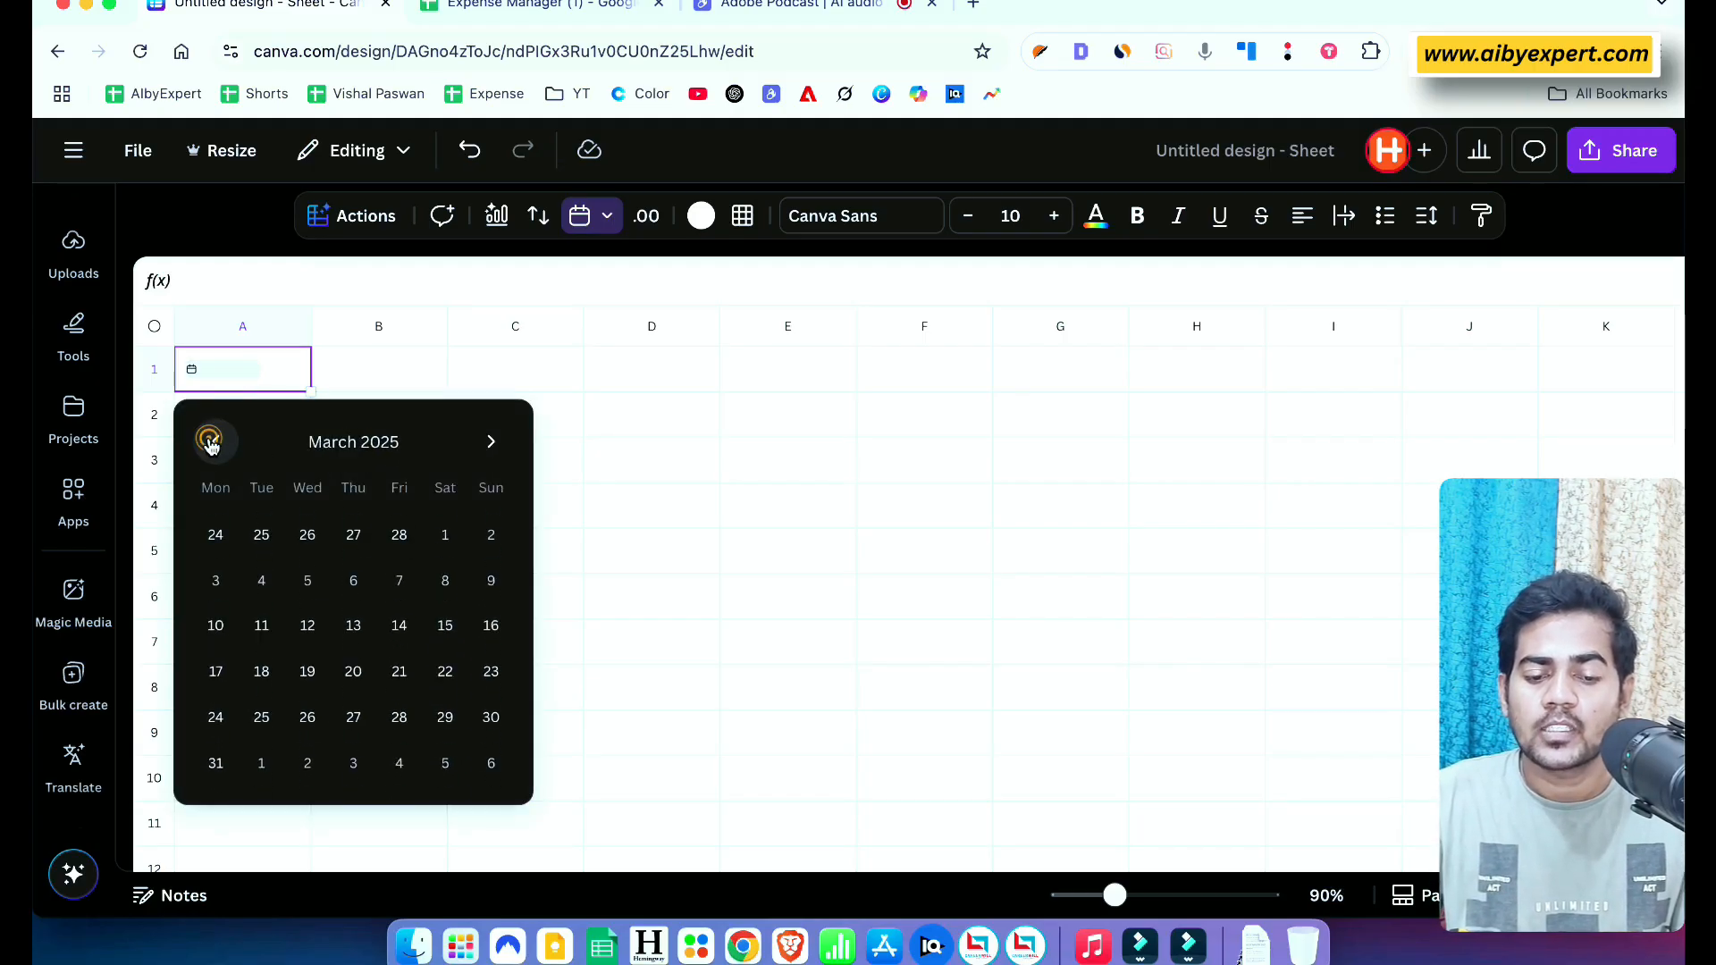
{"action": "scroll", "coordinate": [366, 633], "scroll_direction": "up", "scroll_amount": 5}
{"action": "left_click", "coordinate": [399, 669]}
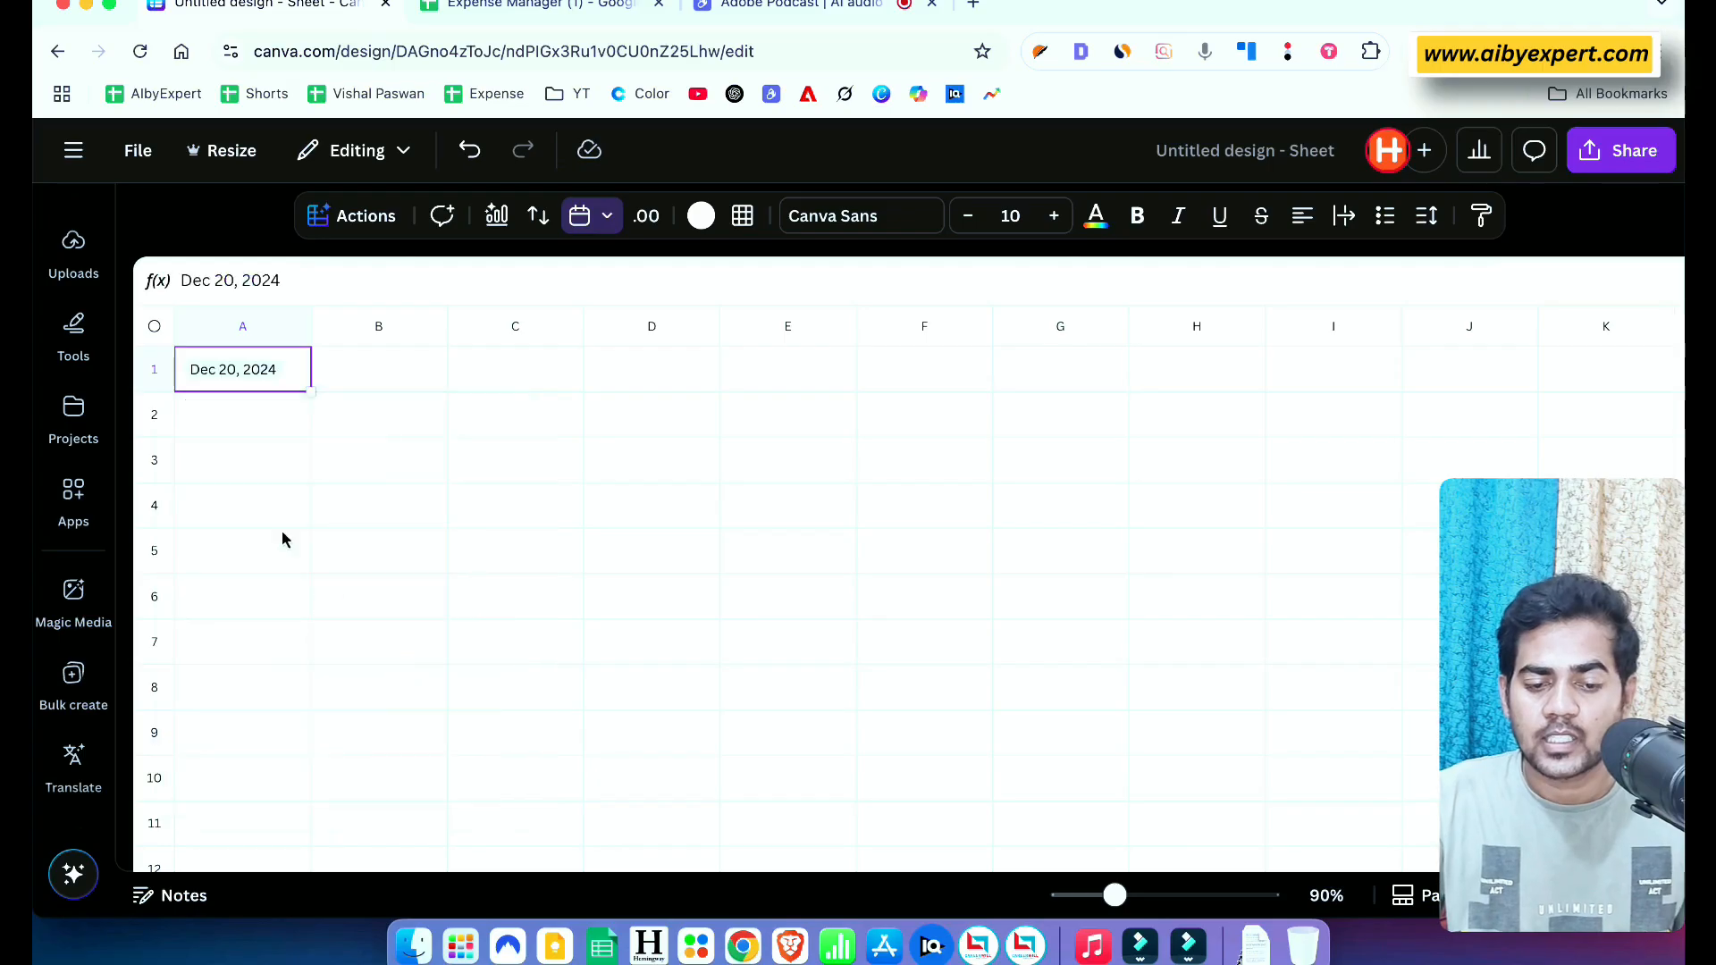
Change the date in cell A1 to Dec 22, 2024
{"action": "left_click", "coordinate": [275, 375]}
{"action": "scroll", "coordinate": [427, 640], "scroll_direction": "down", "scroll_amount": 8}
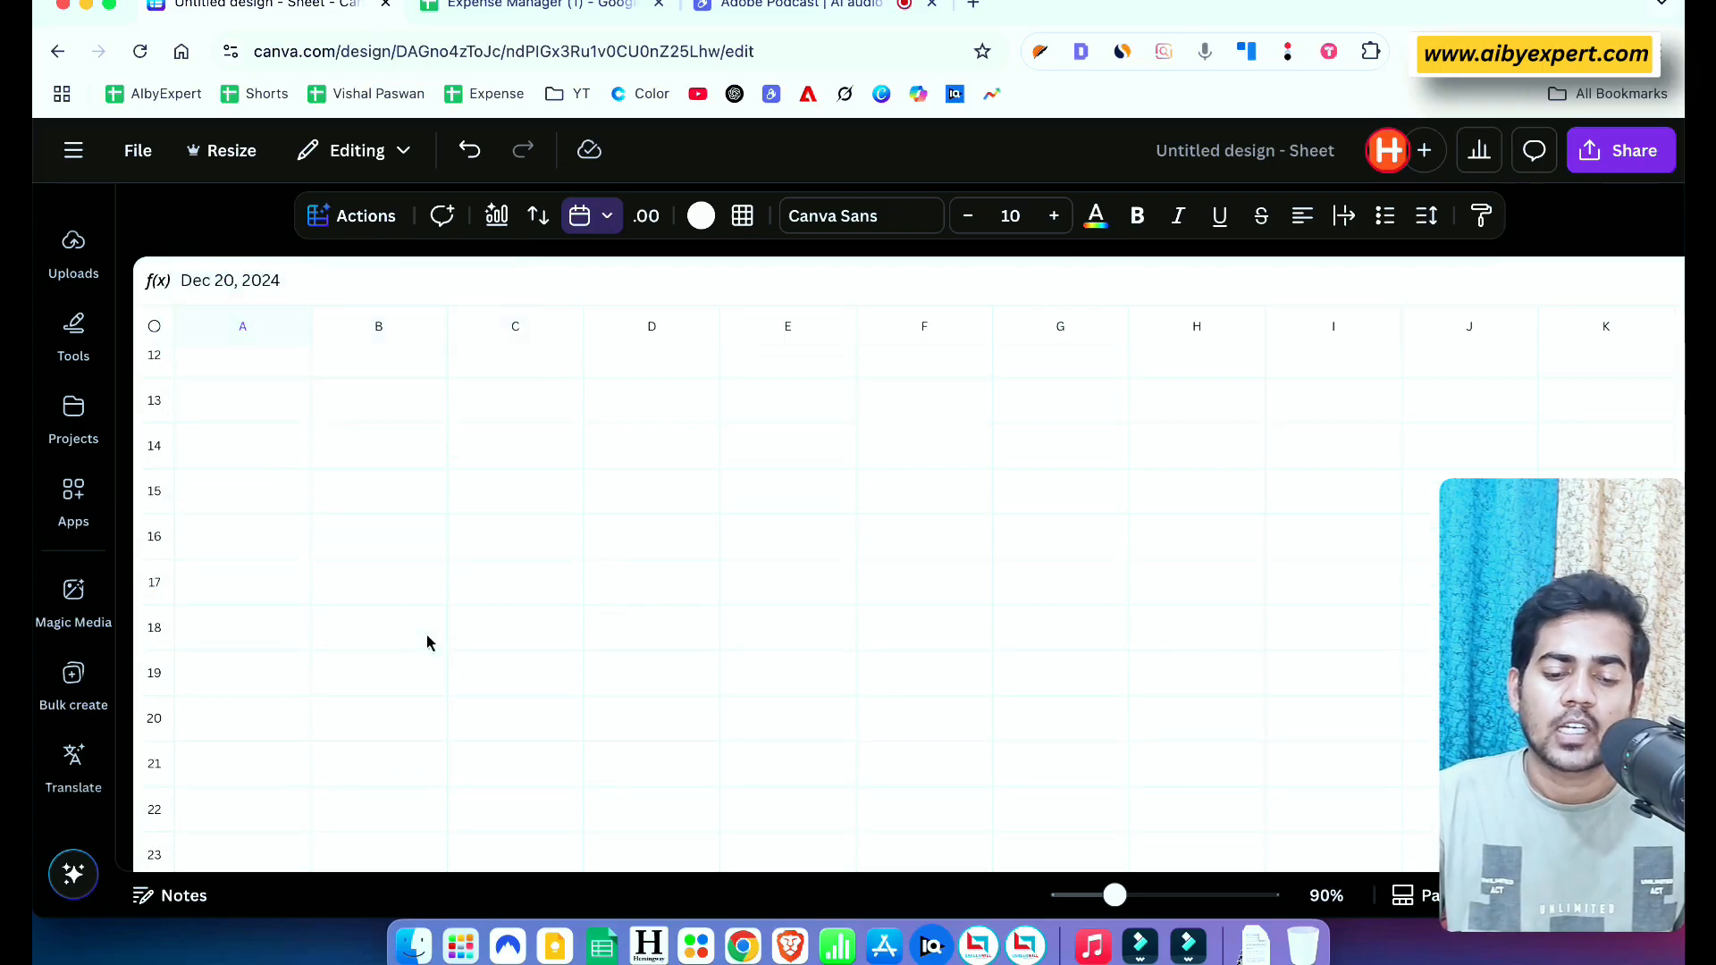
{"action": "scroll", "coordinate": [427, 642], "scroll_direction": "up", "scroll_amount": 8}
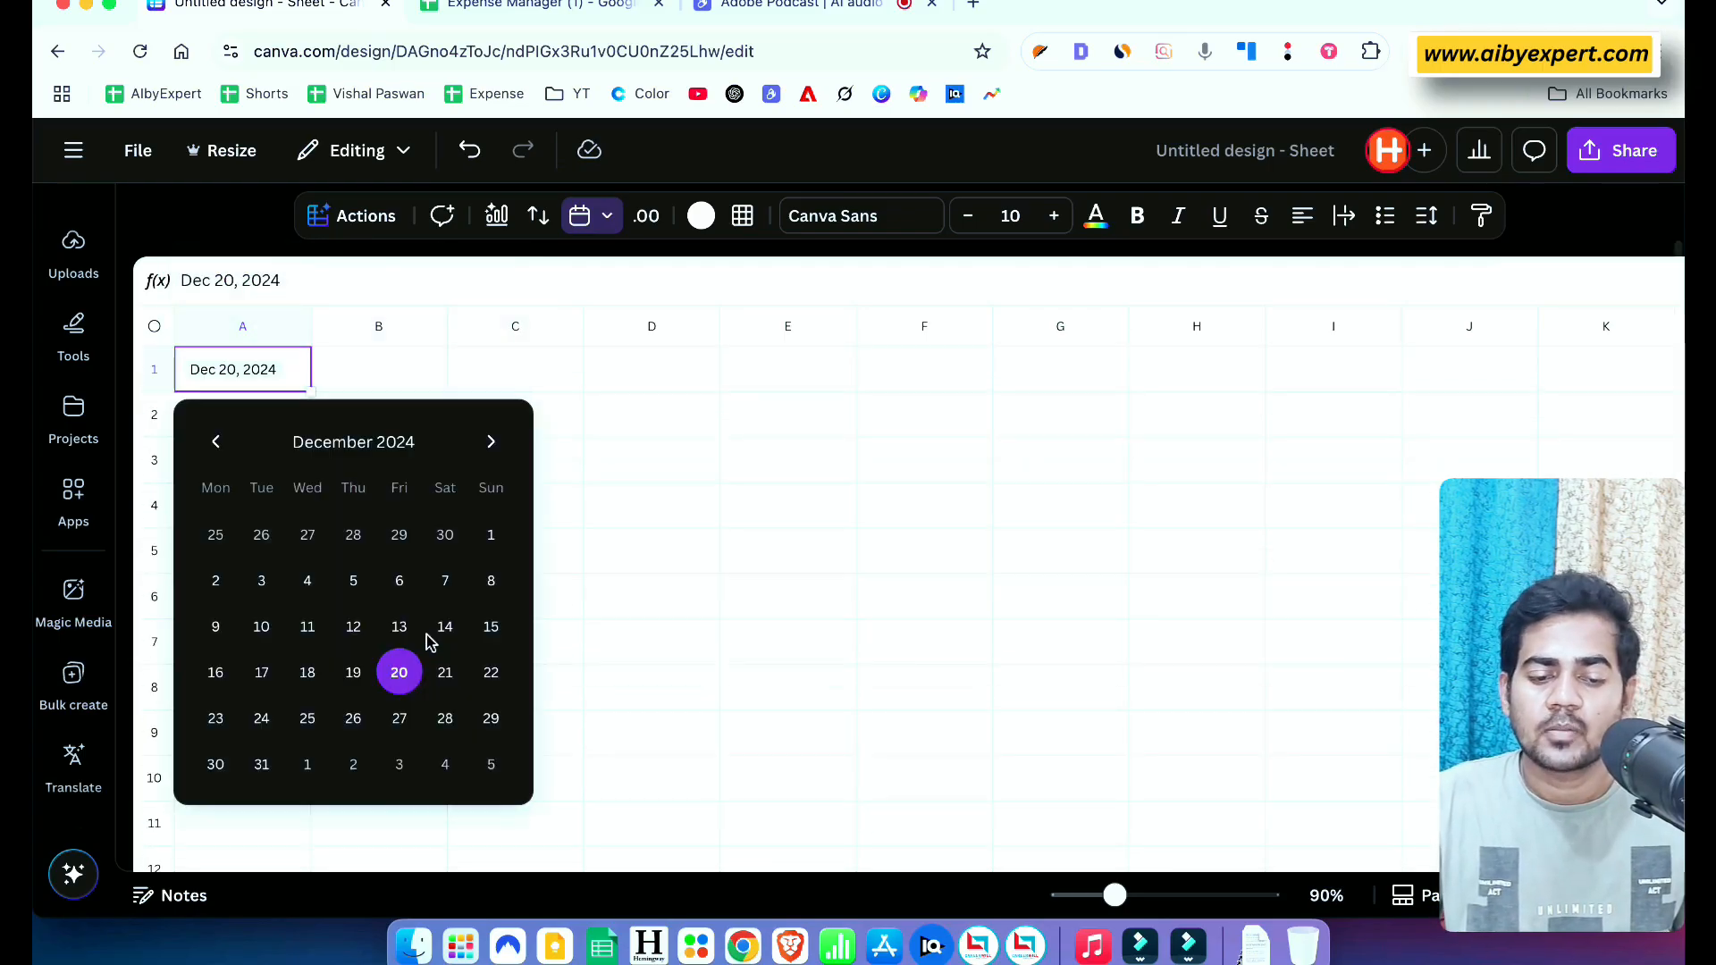
{"action": "left_click", "coordinate": [490, 671]}
Try inserting a mention in cell B1, and undo both the mention and the date in A1
{"action": "left_click", "coordinate": [384, 362]}
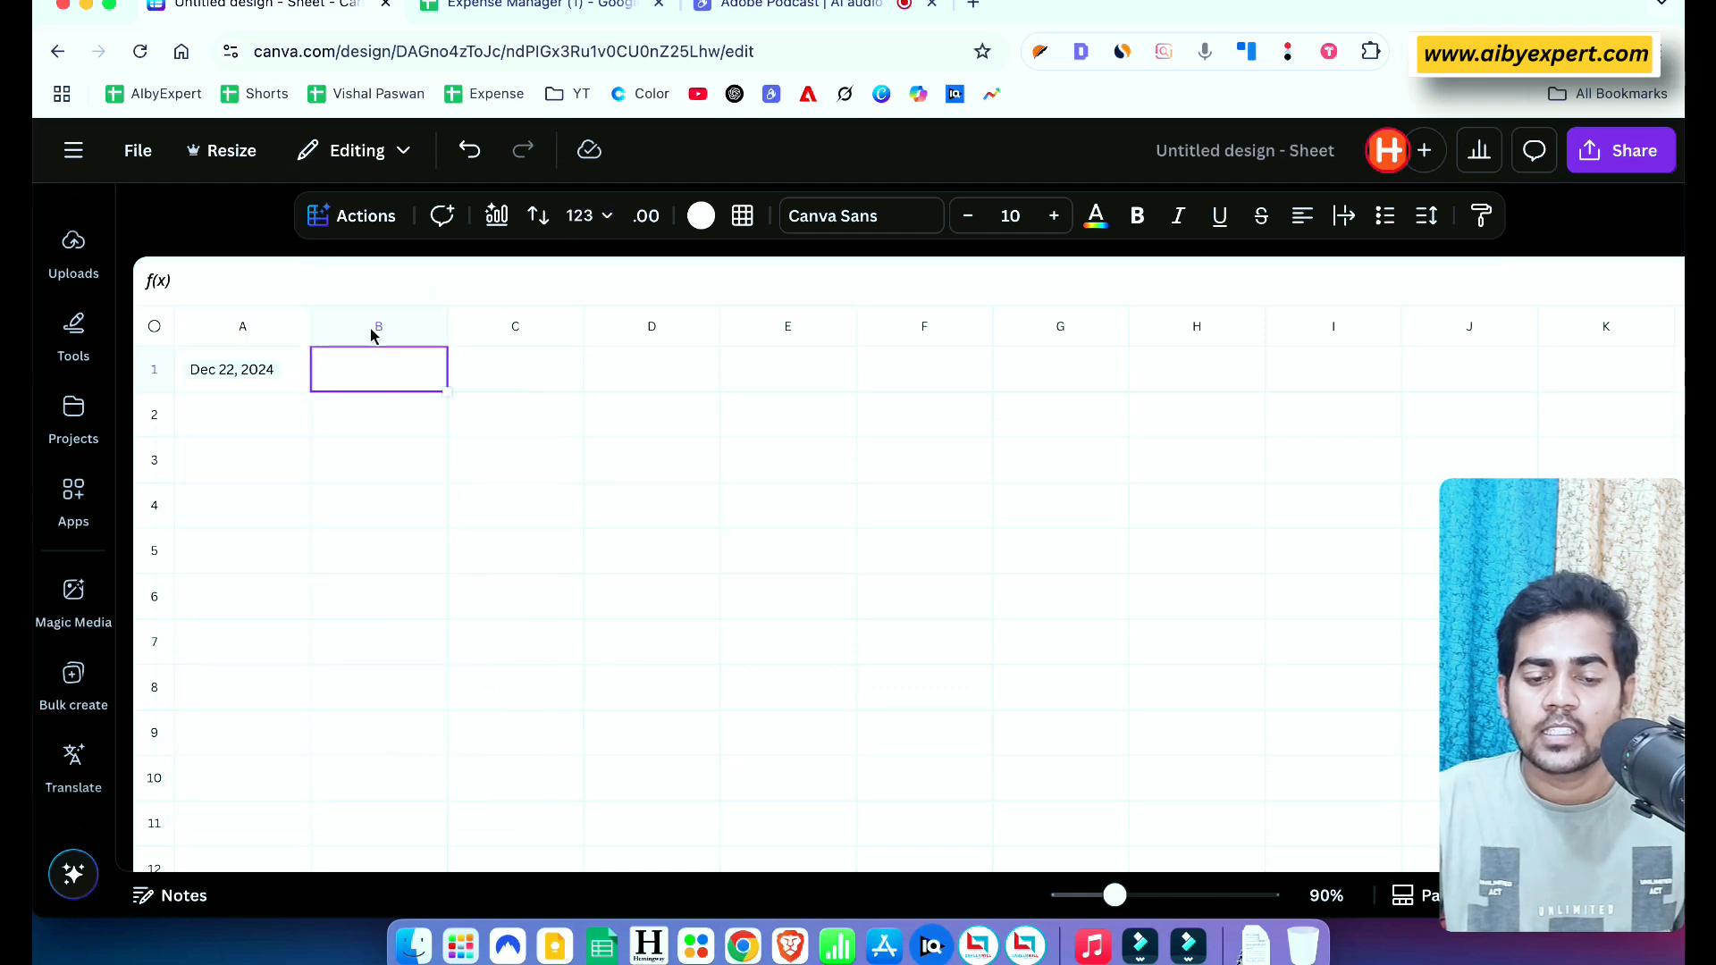
{"action": "left_click", "coordinate": [355, 216]}
{"action": "scroll", "coordinate": [388, 501], "scroll_direction": "down", "scroll_amount": 10}
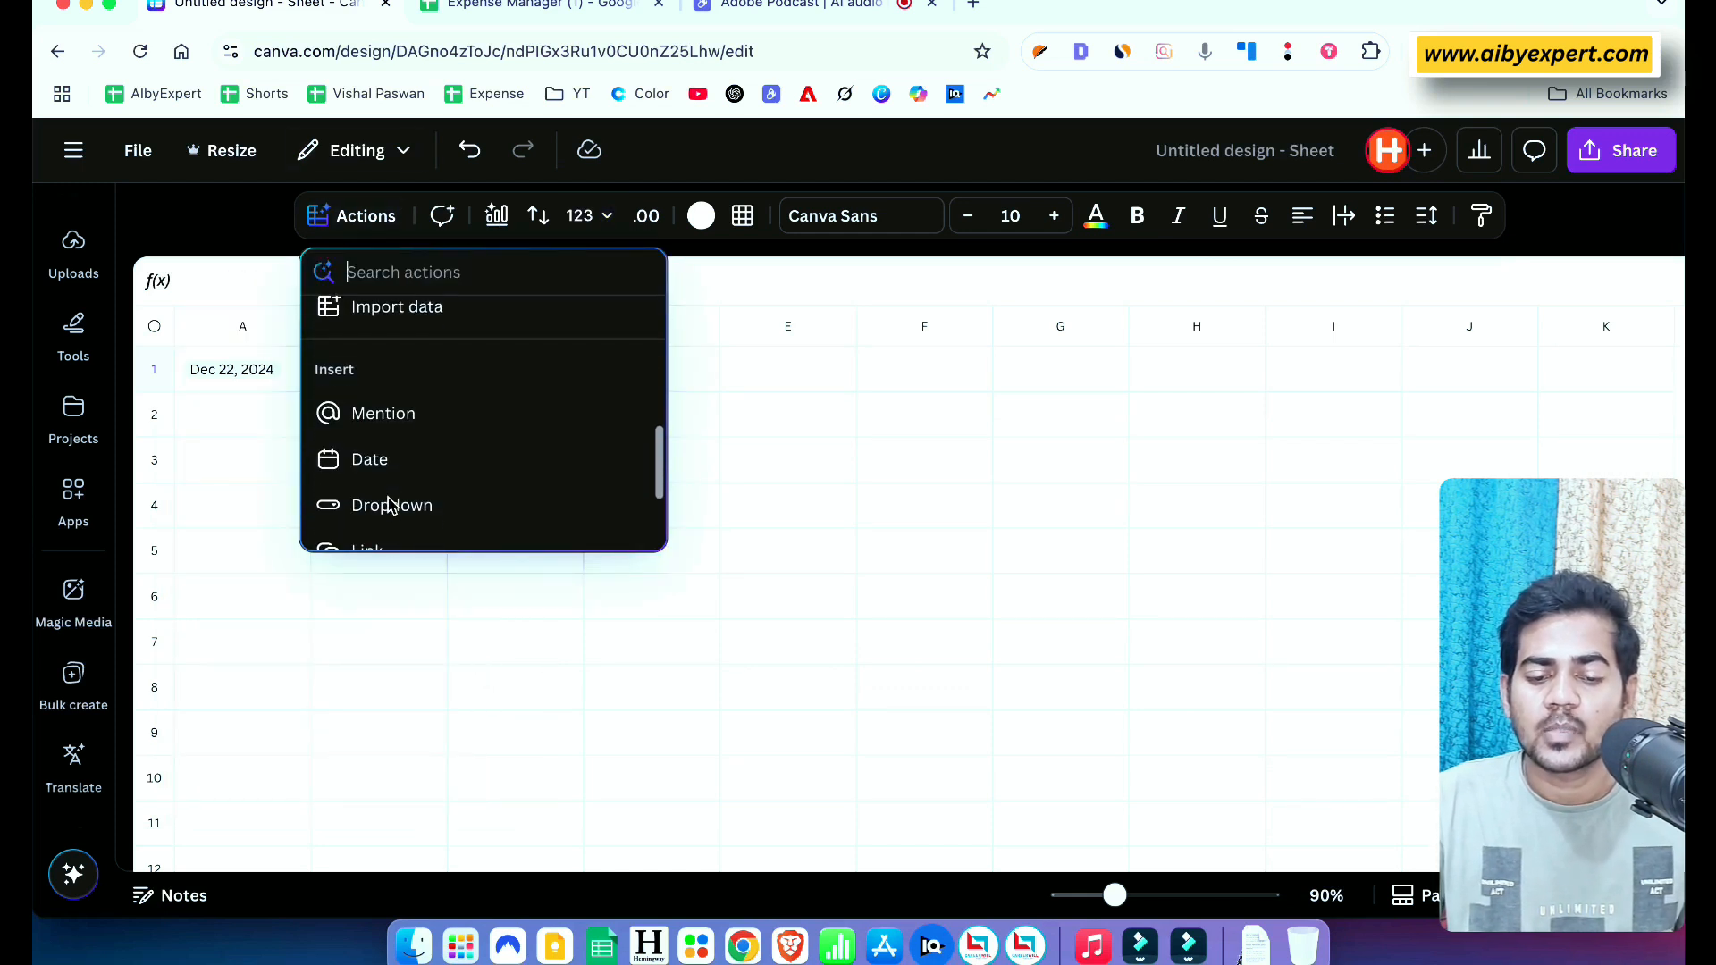
{"action": "left_click", "coordinate": [366, 342]}
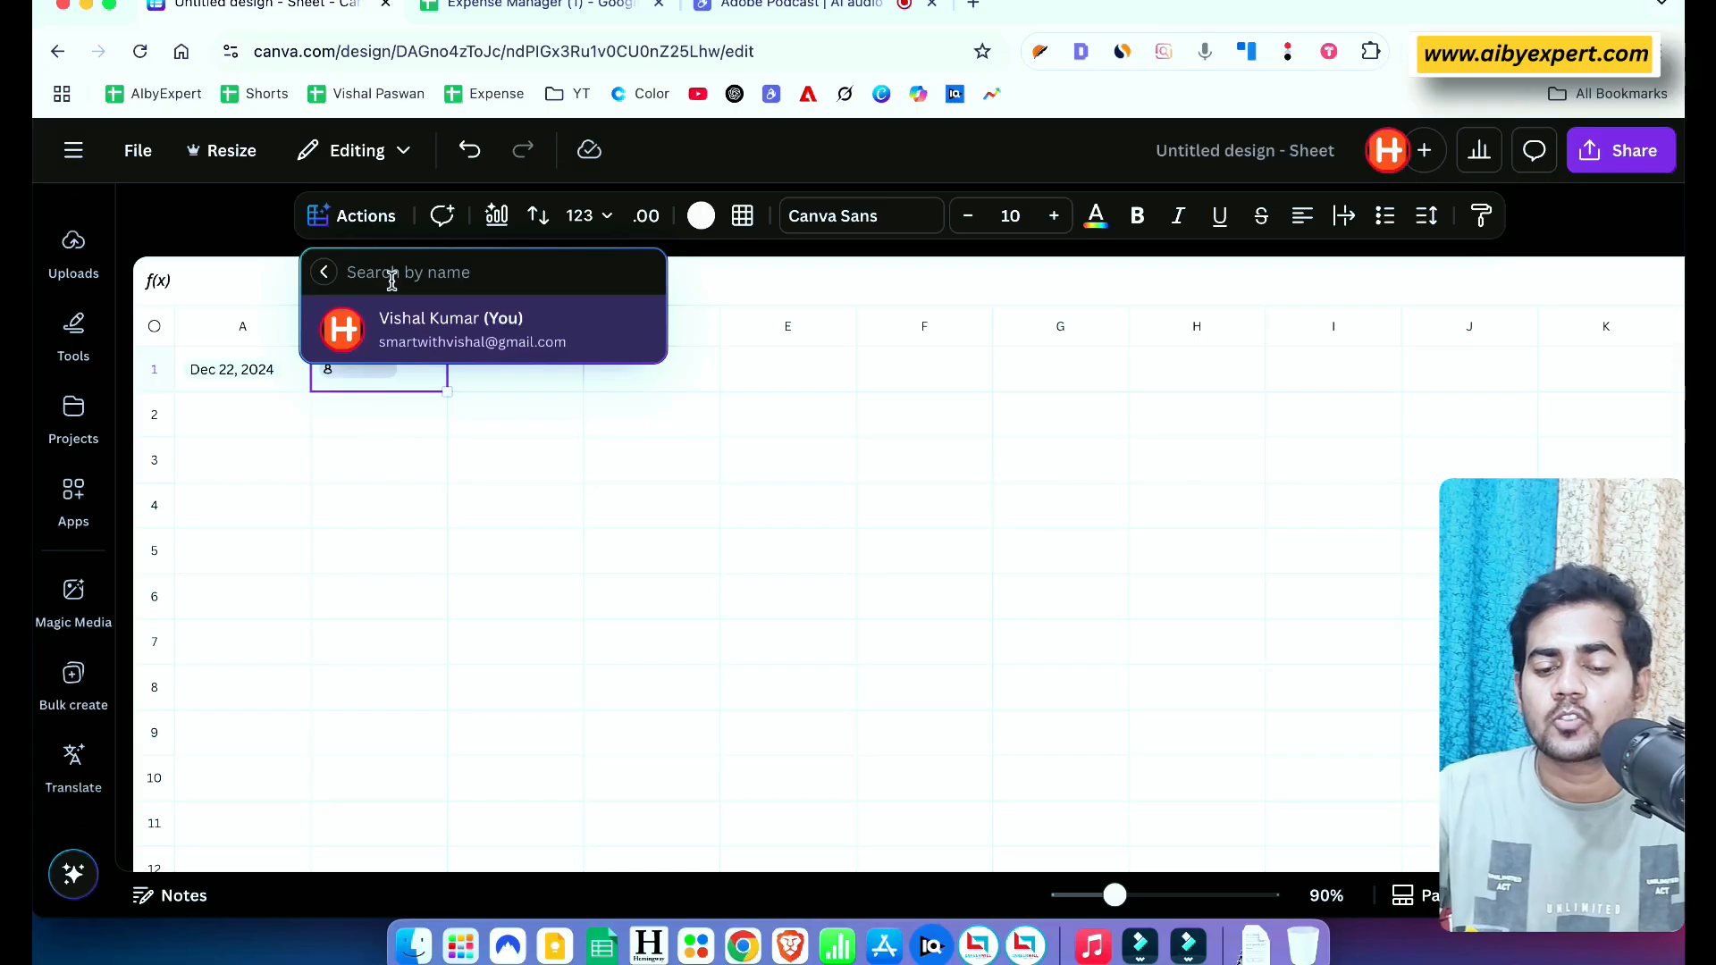
{"action": "key", "text": "super+z"}
{"action": "key", "text": "super+z"}
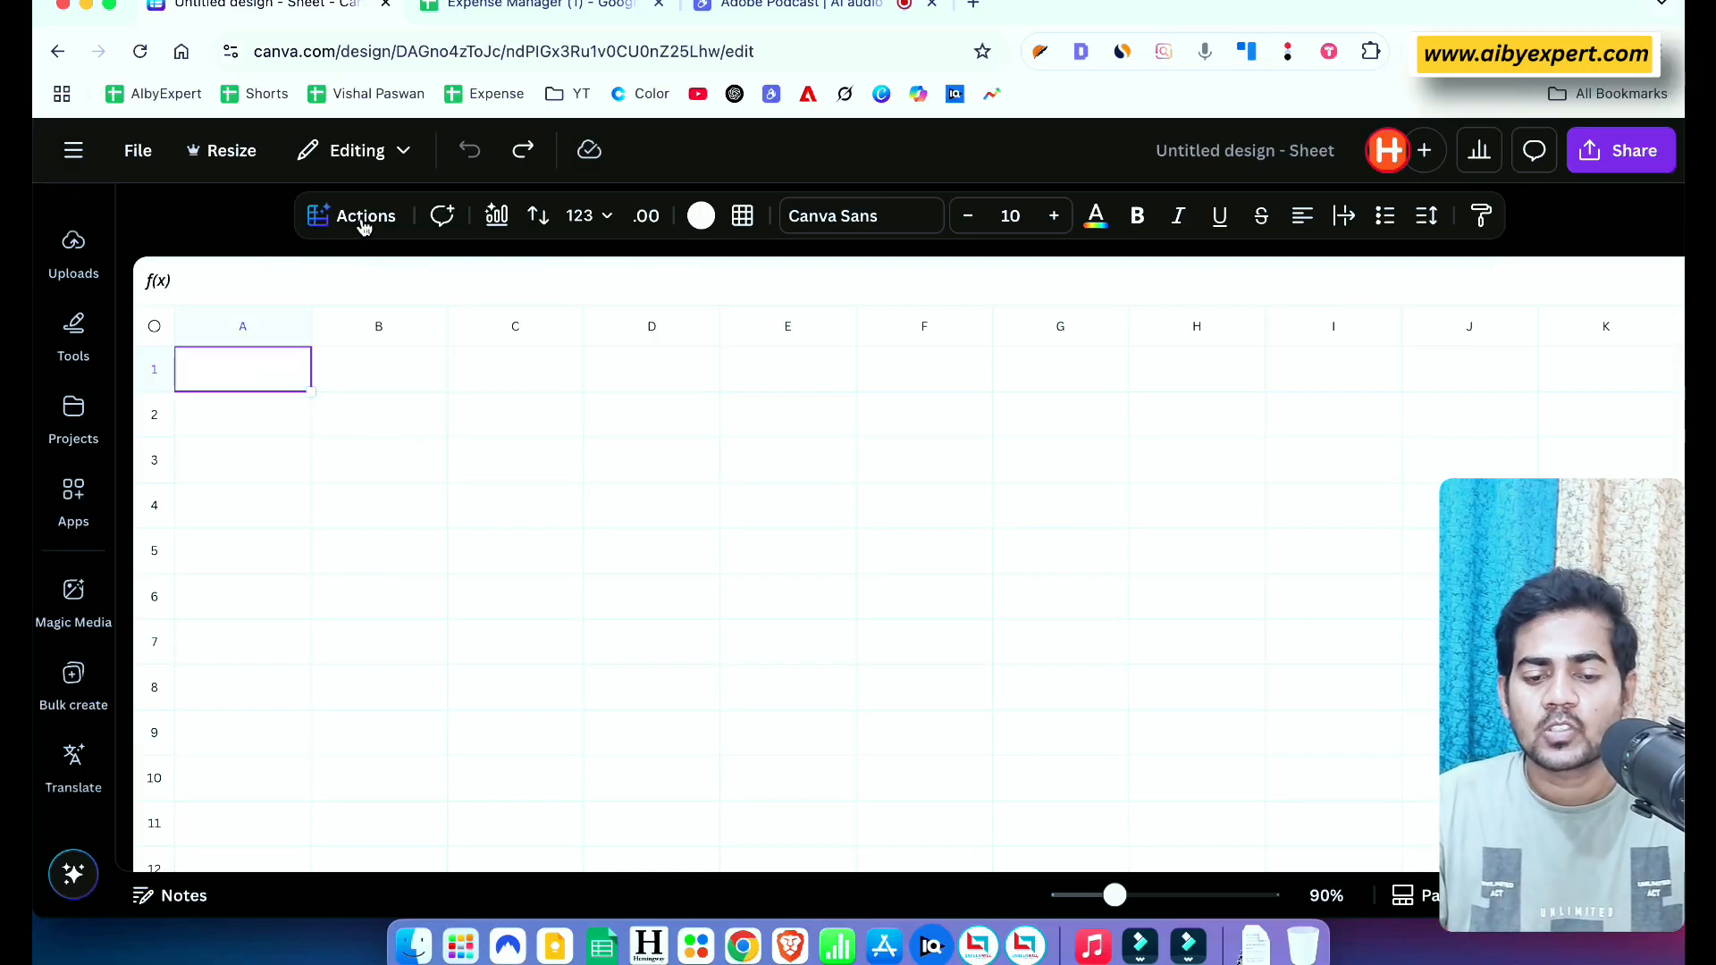
{"action": "left_click", "coordinate": [362, 219]}
{"action": "scroll", "coordinate": [400, 498], "scroll_direction": "down", "scroll_amount": 10}
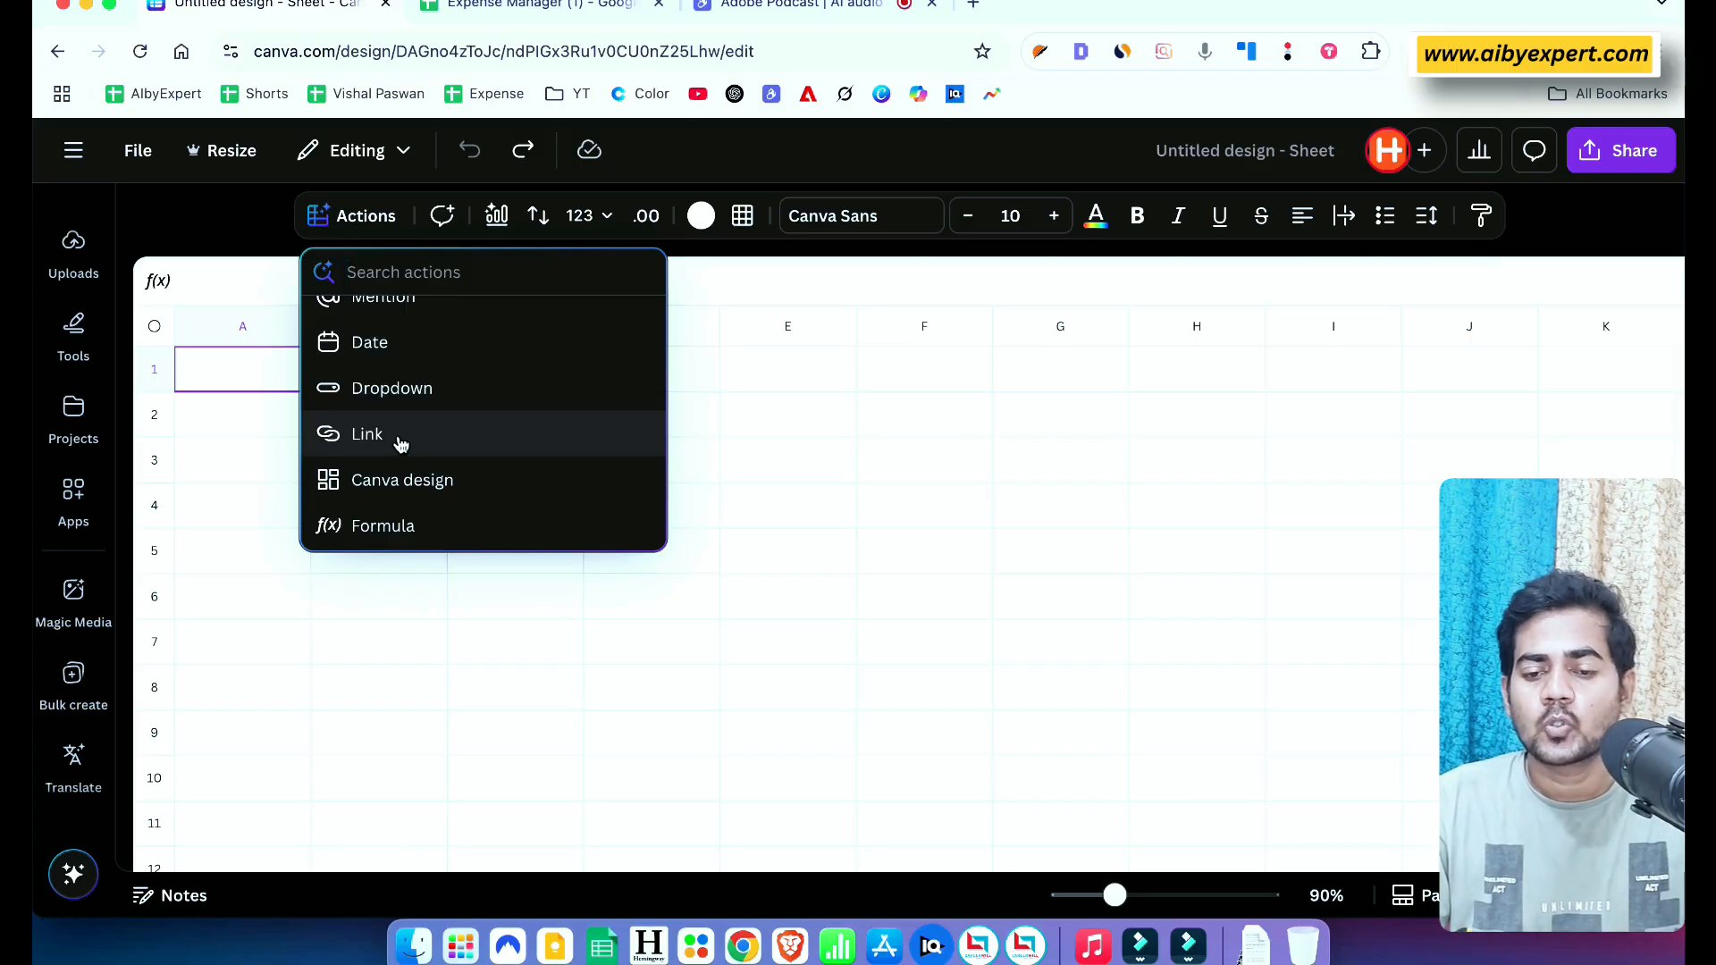
{"action": "scroll", "coordinate": [399, 445], "scroll_direction": "down", "scroll_amount": 1}
Enter the text "Youtube" in cell A1
{"action": "left_click", "coordinate": [250, 382]}
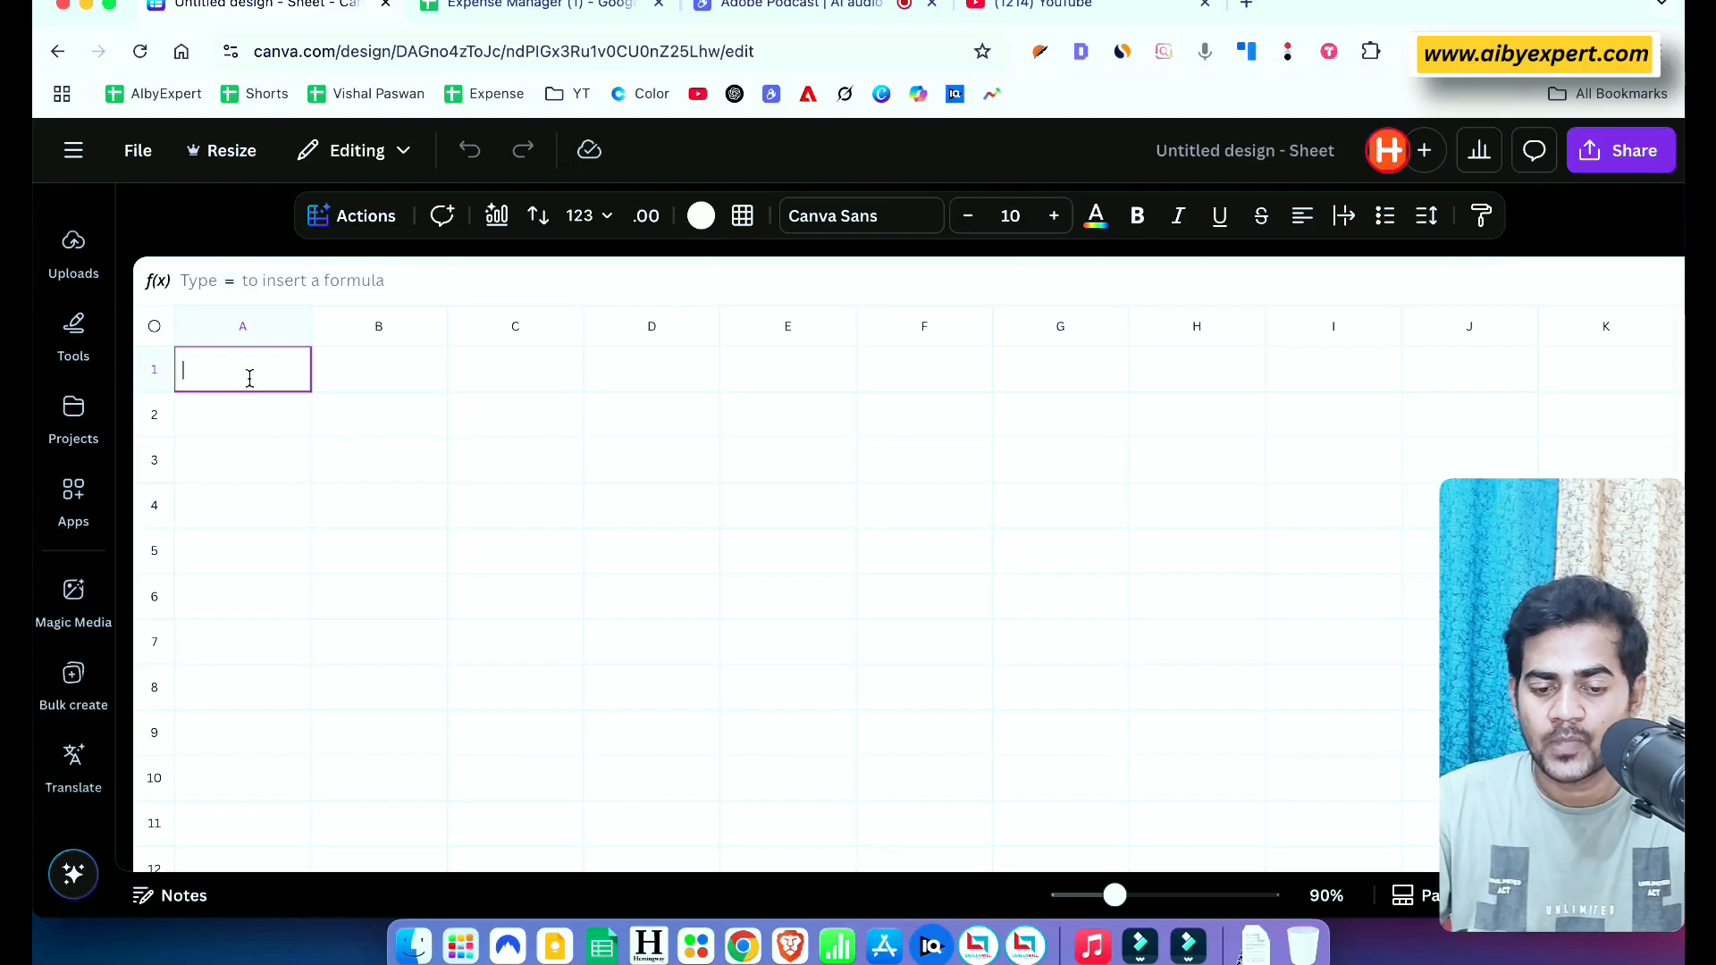
{"action": "type", "text": "L"}
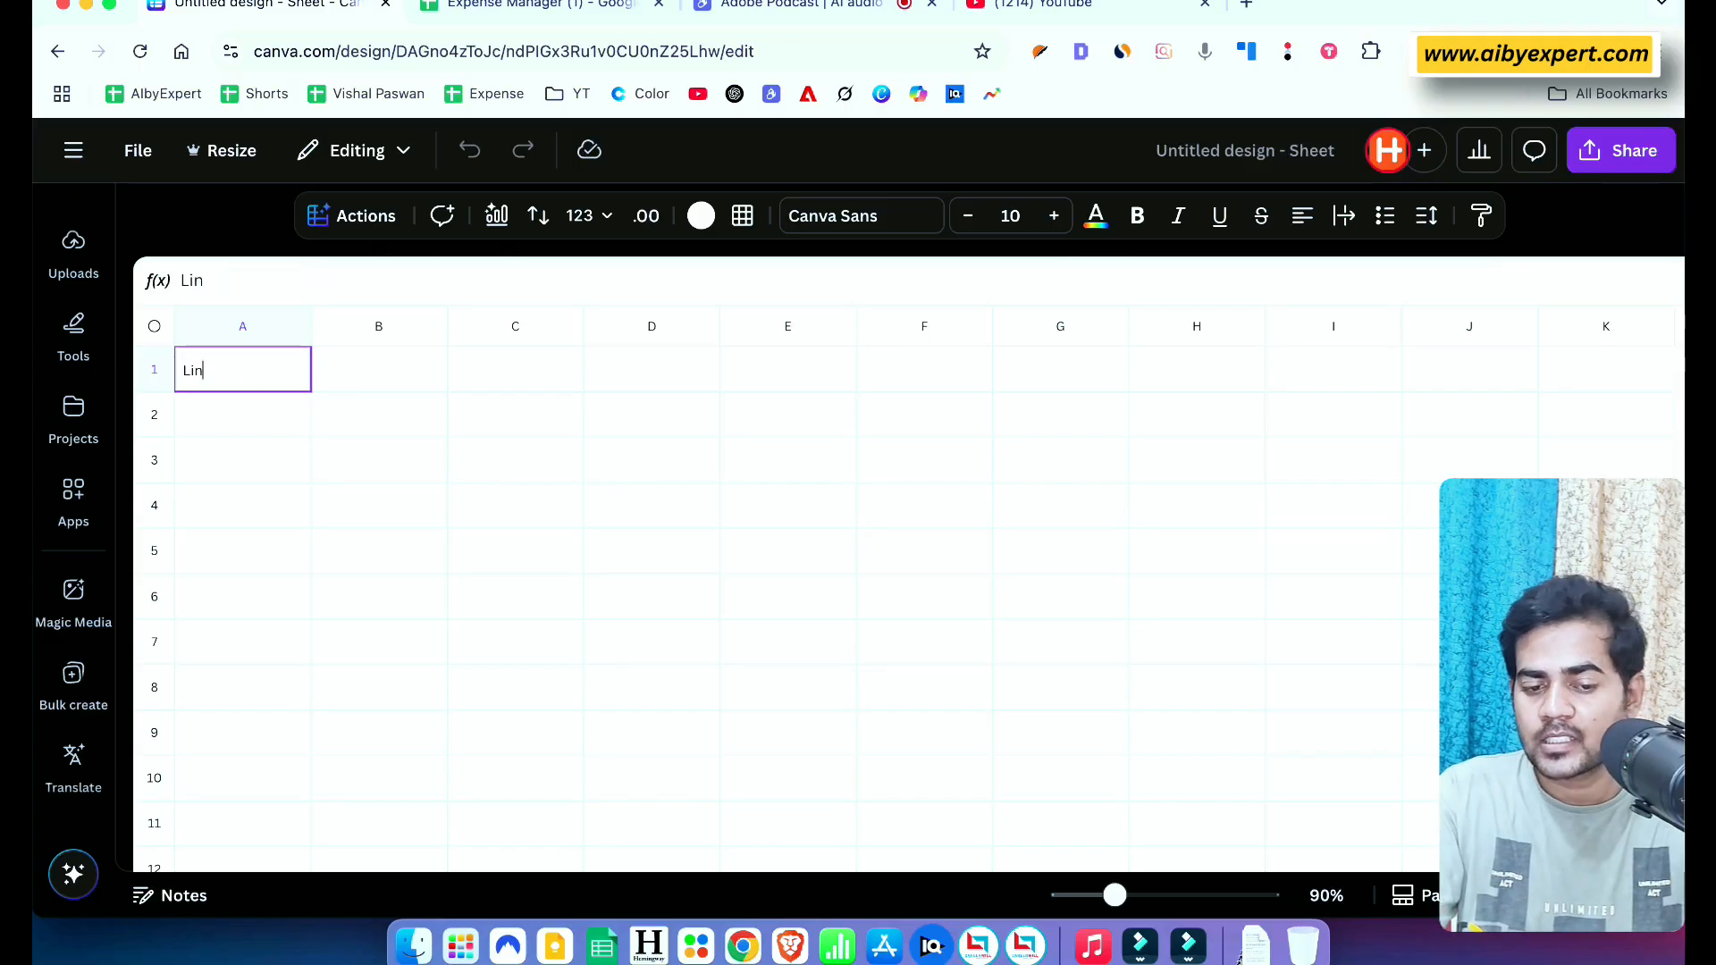
{"action": "type", "text": "in"}
{"action": "key", "text": "BackSpace"}
{"action": "key", "text": "BackSpace"}
{"action": "key", "text": "BackSpace"}
{"action": "type", "text": "Youtube"}
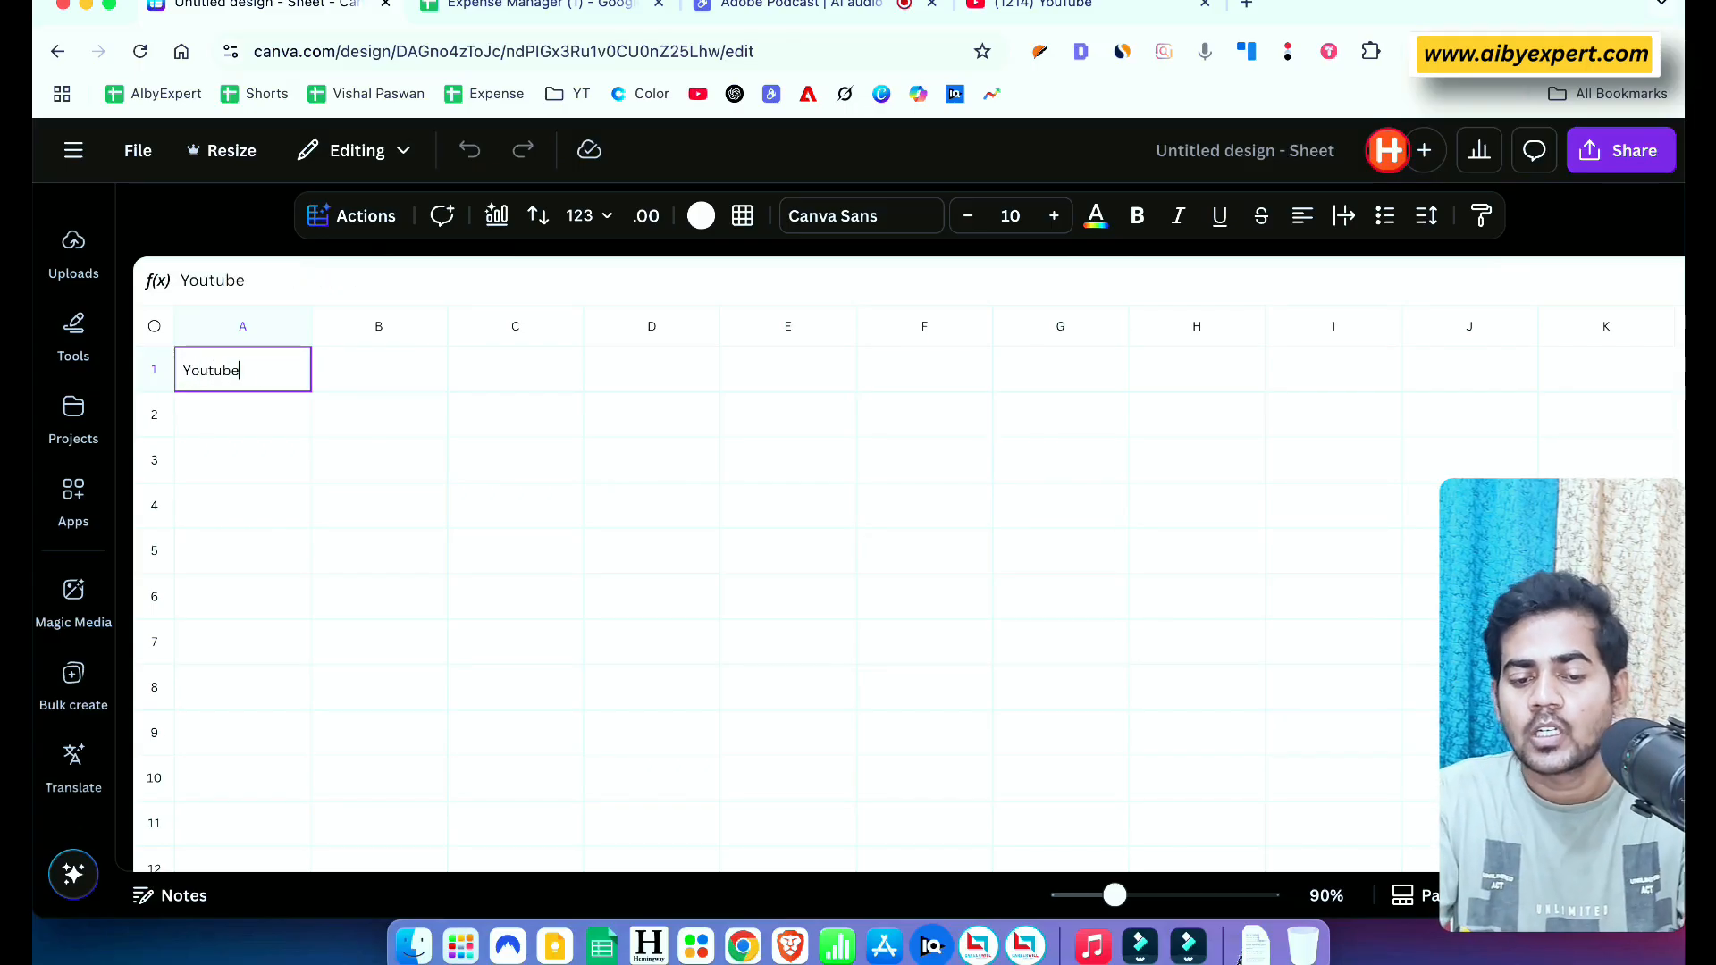
Copy the youtube.com address from the open YouTube page and return to the Canva sheet
{"action": "left_click", "coordinate": [1043, 4]}
{"action": "left_click", "coordinate": [335, 51]}
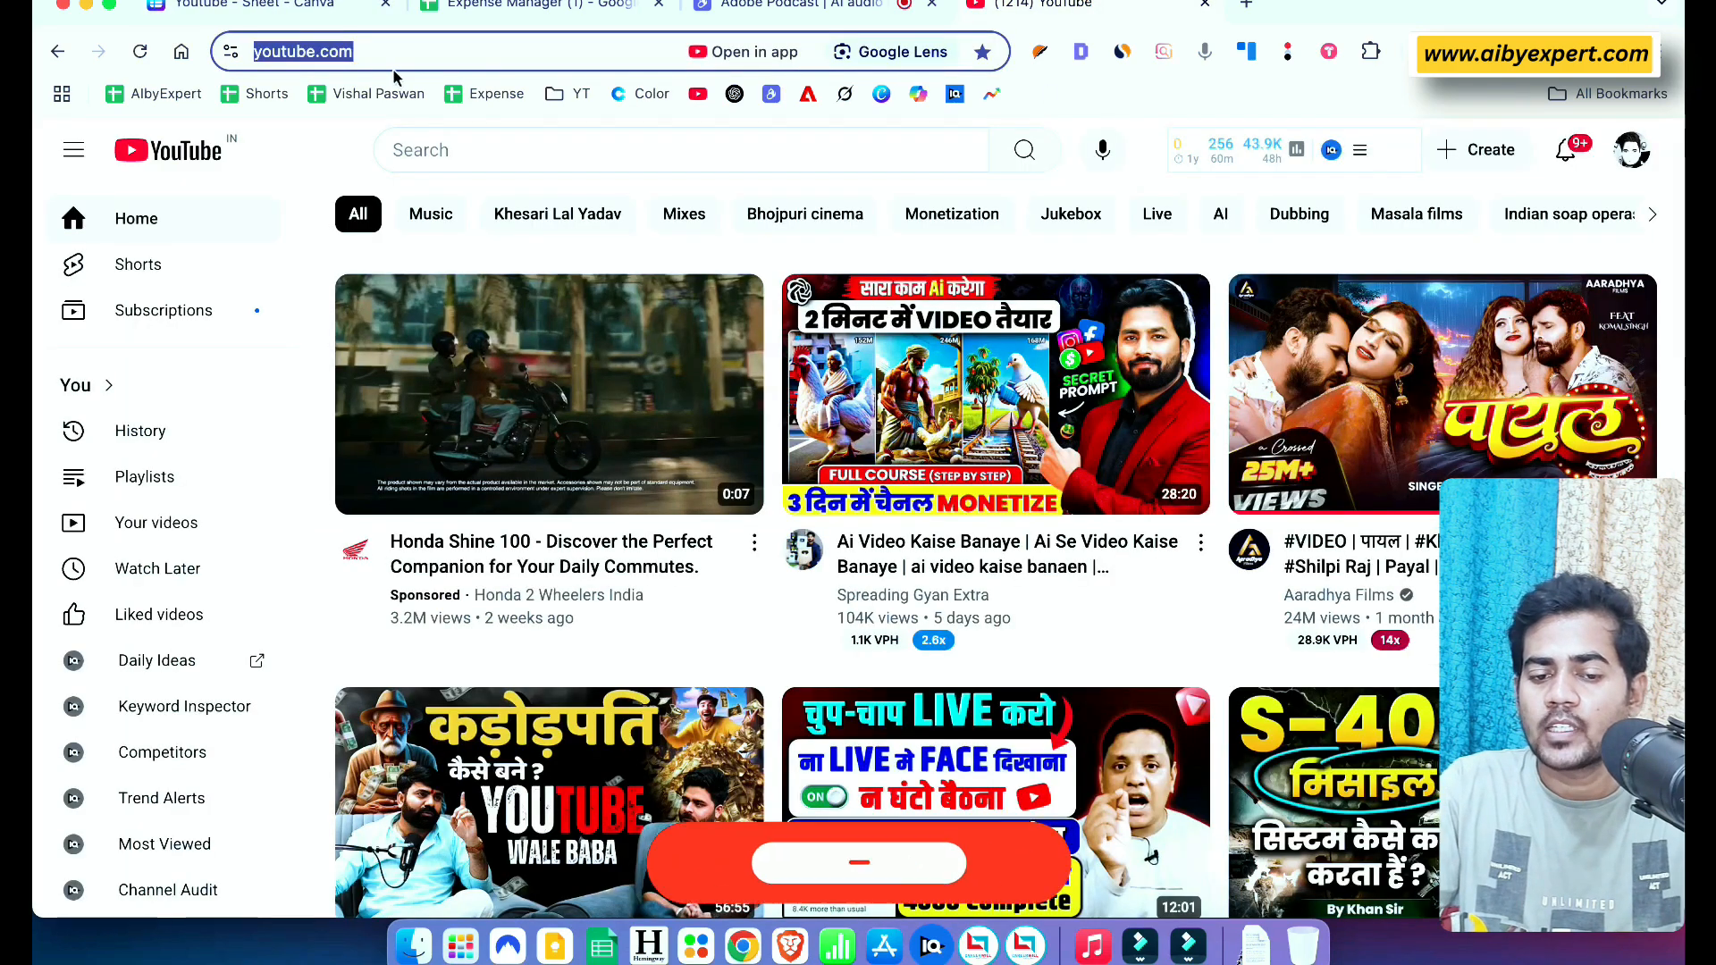
{"action": "right_click", "coordinate": [334, 51]}
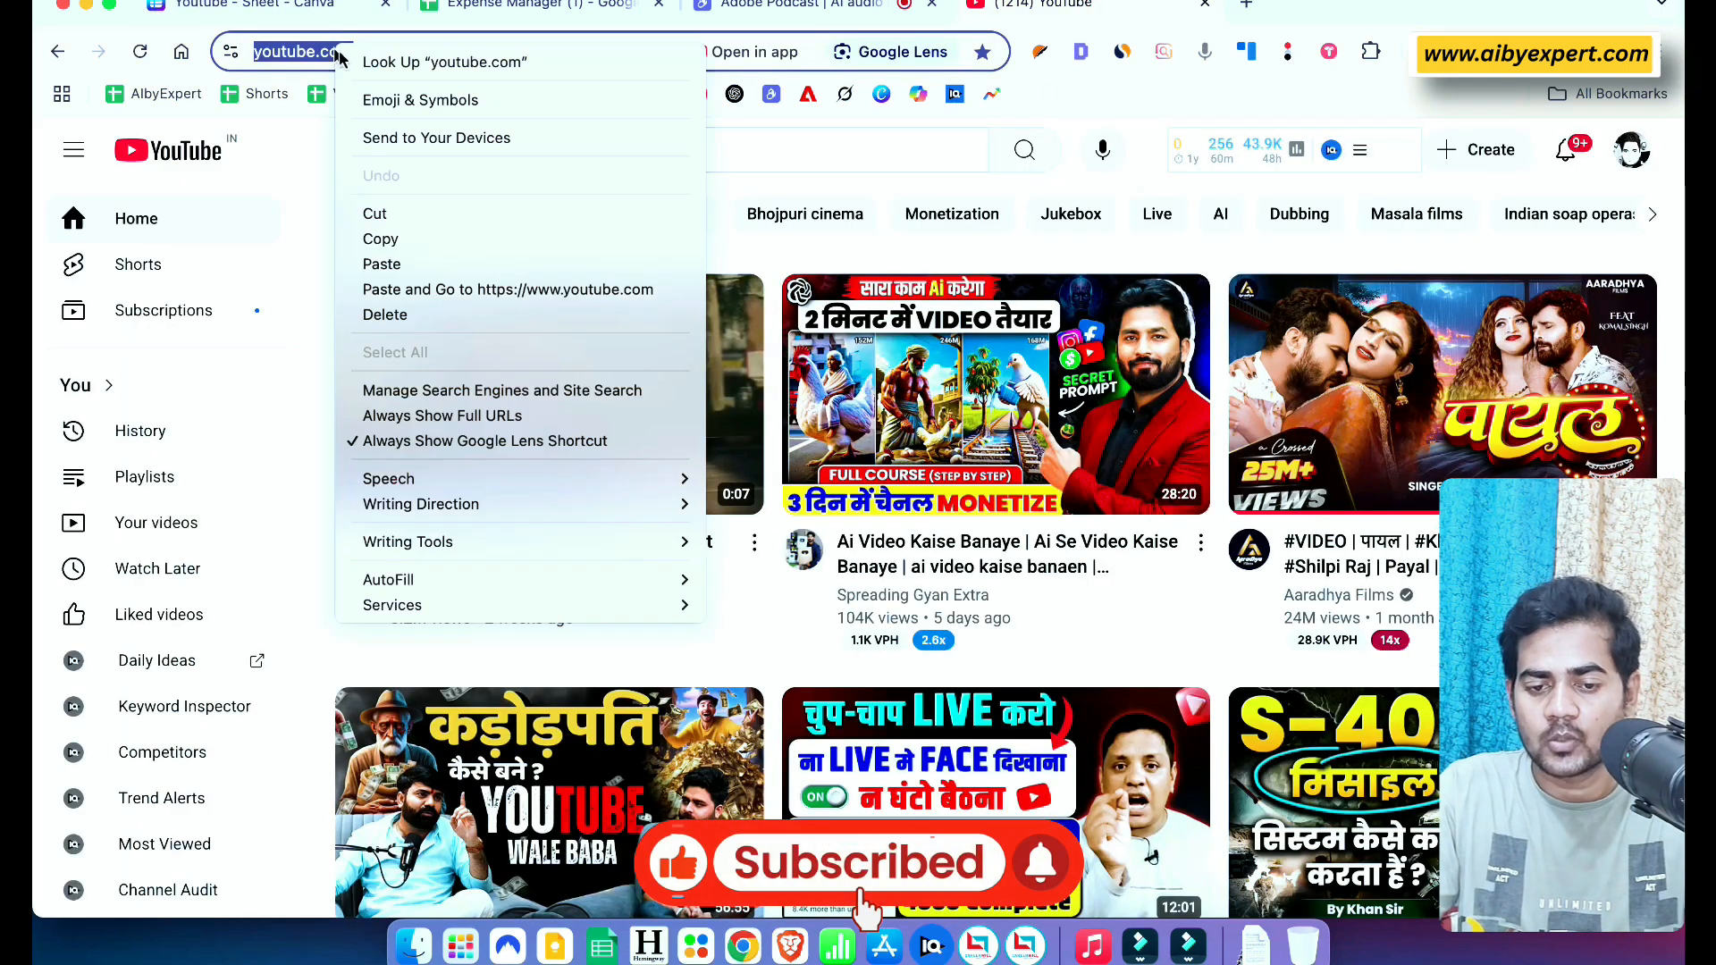
{"action": "left_click", "coordinate": [433, 237]}
{"action": "left_click", "coordinate": [235, 11]}
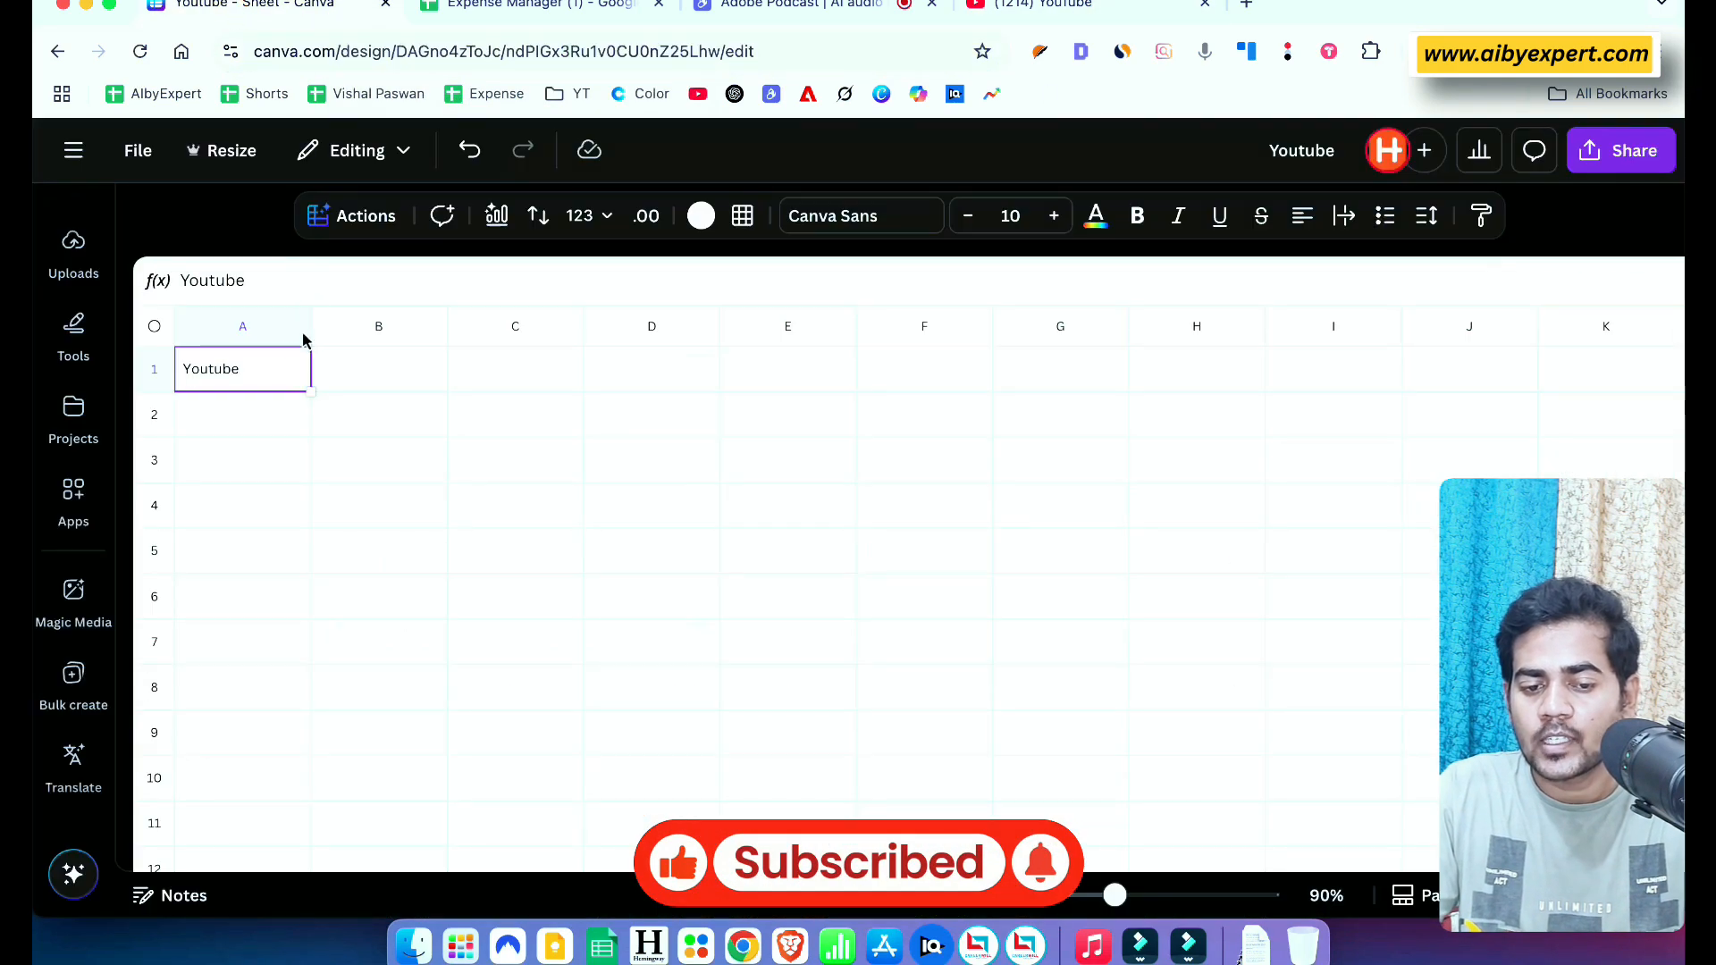
{"action": "double_click", "coordinate": [257, 369]}
{"action": "left_click_drag", "start_coordinate": [183, 370], "coordinate": [239, 373]}
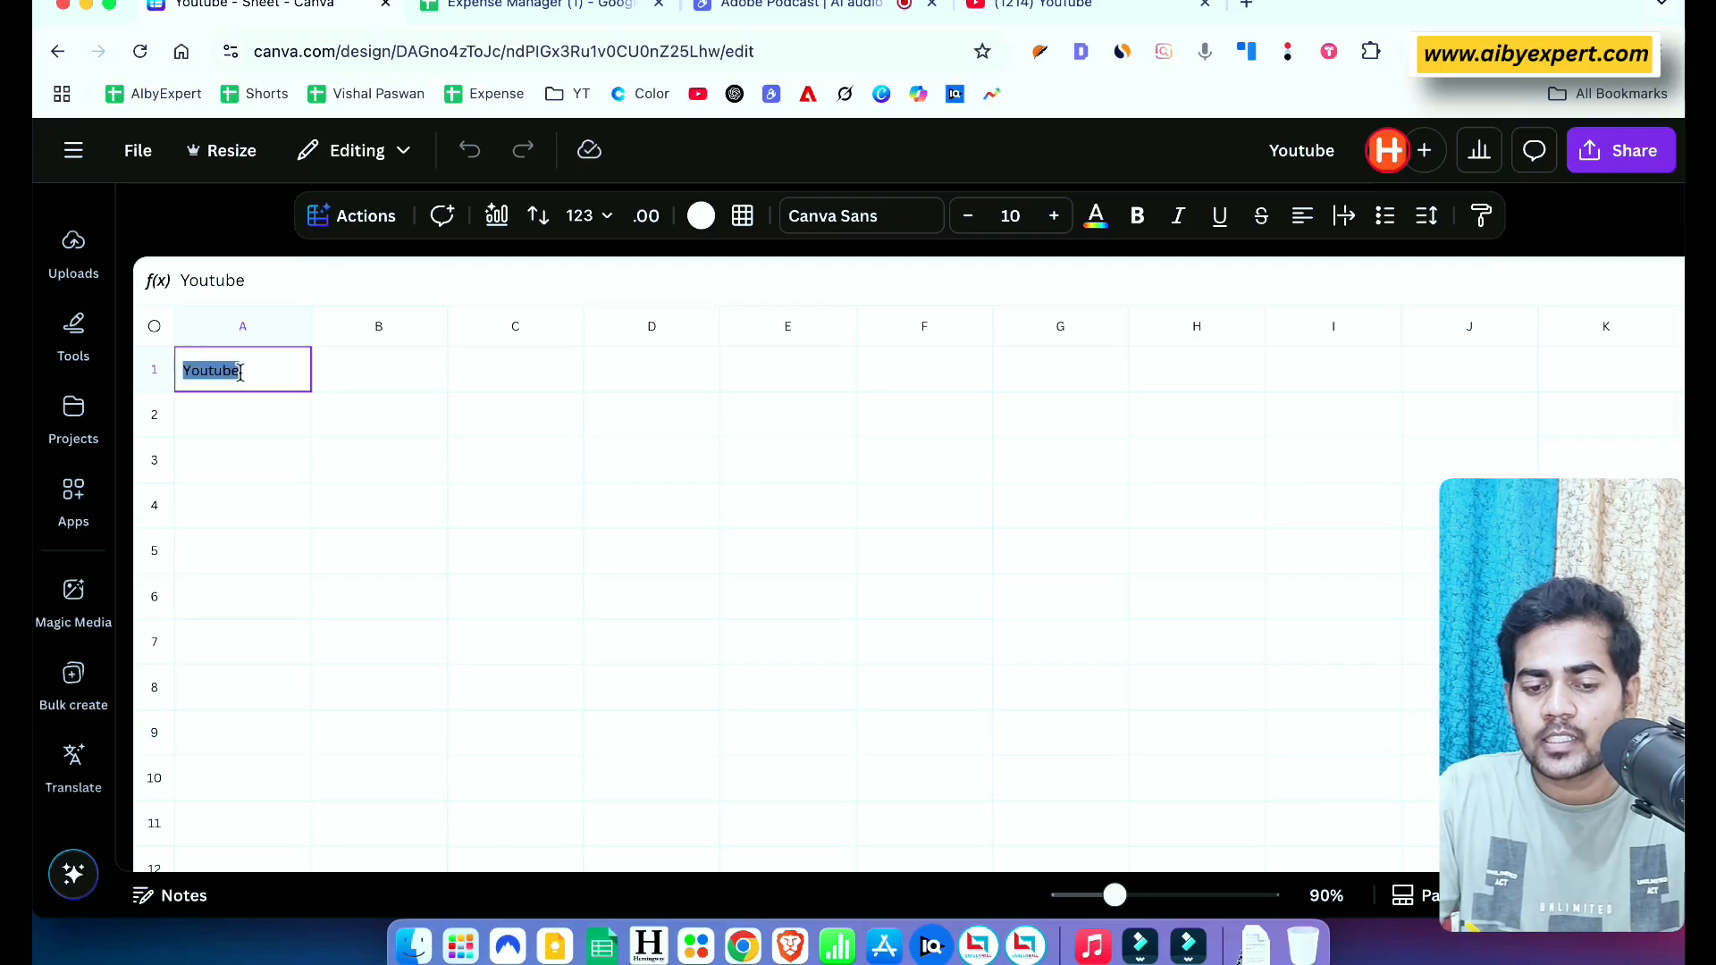
{"action": "left_click", "coordinate": [357, 215]}
{"action": "scroll", "coordinate": [413, 482], "scroll_direction": "down", "scroll_amount": 5}
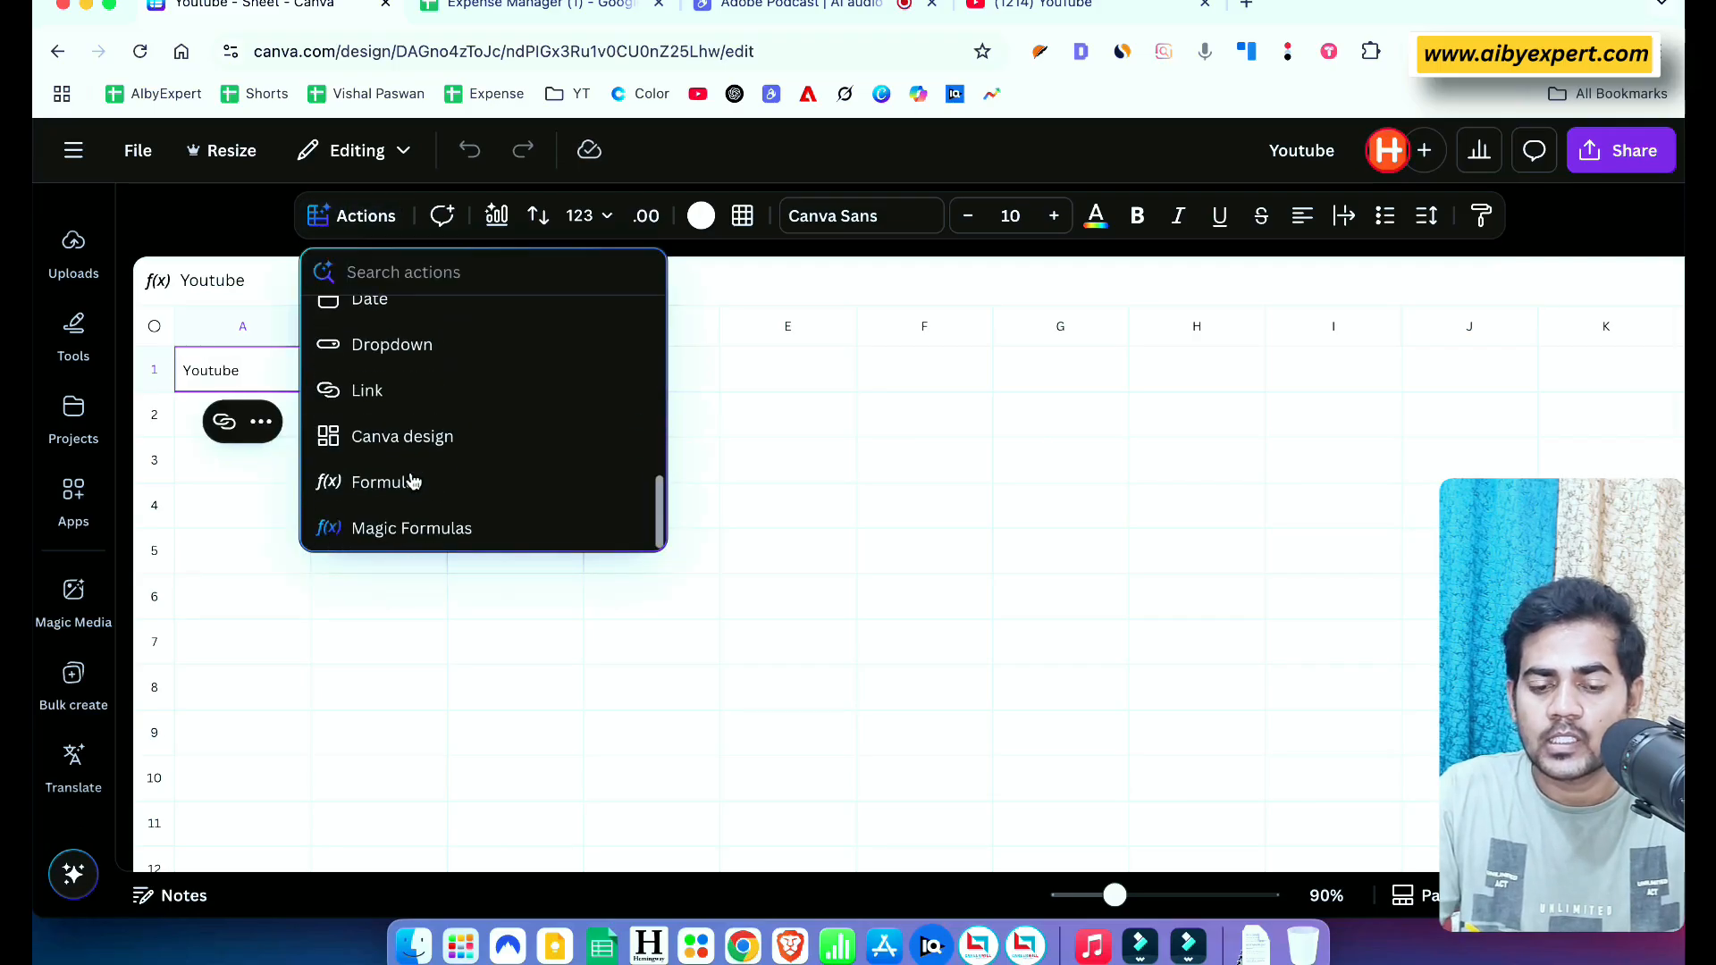
{"action": "left_click", "coordinate": [367, 389]}
{"action": "left_click", "coordinate": [161, 525]}
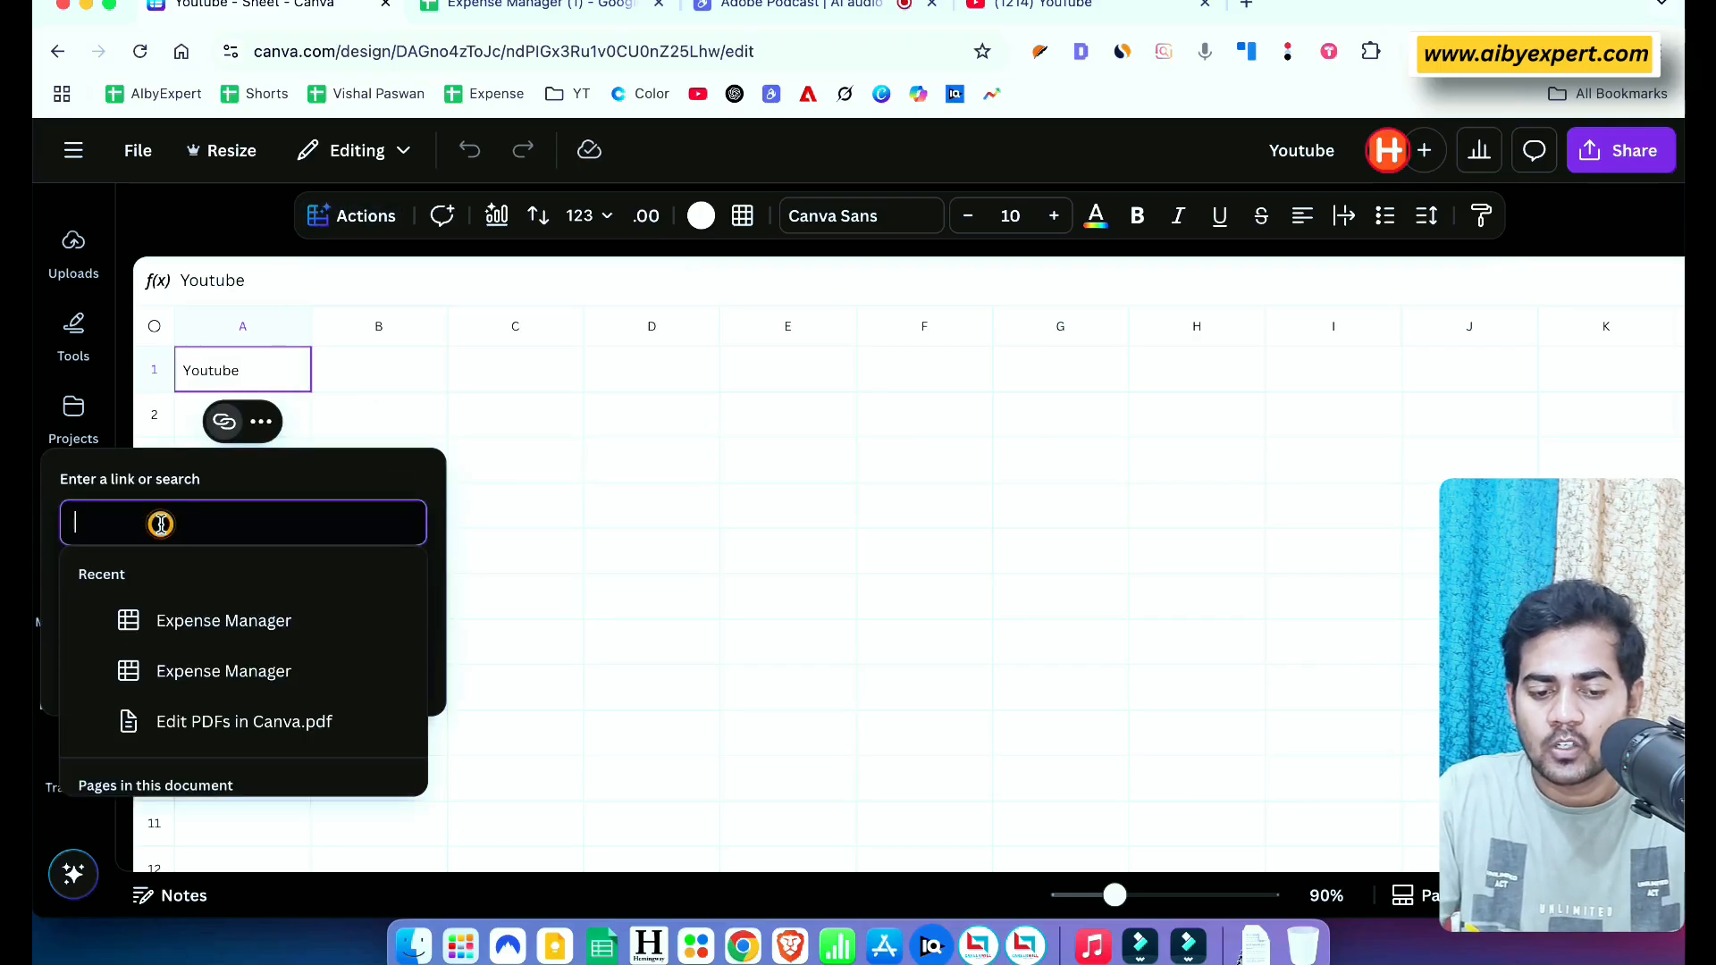
{"action": "key", "text": "super+v"}
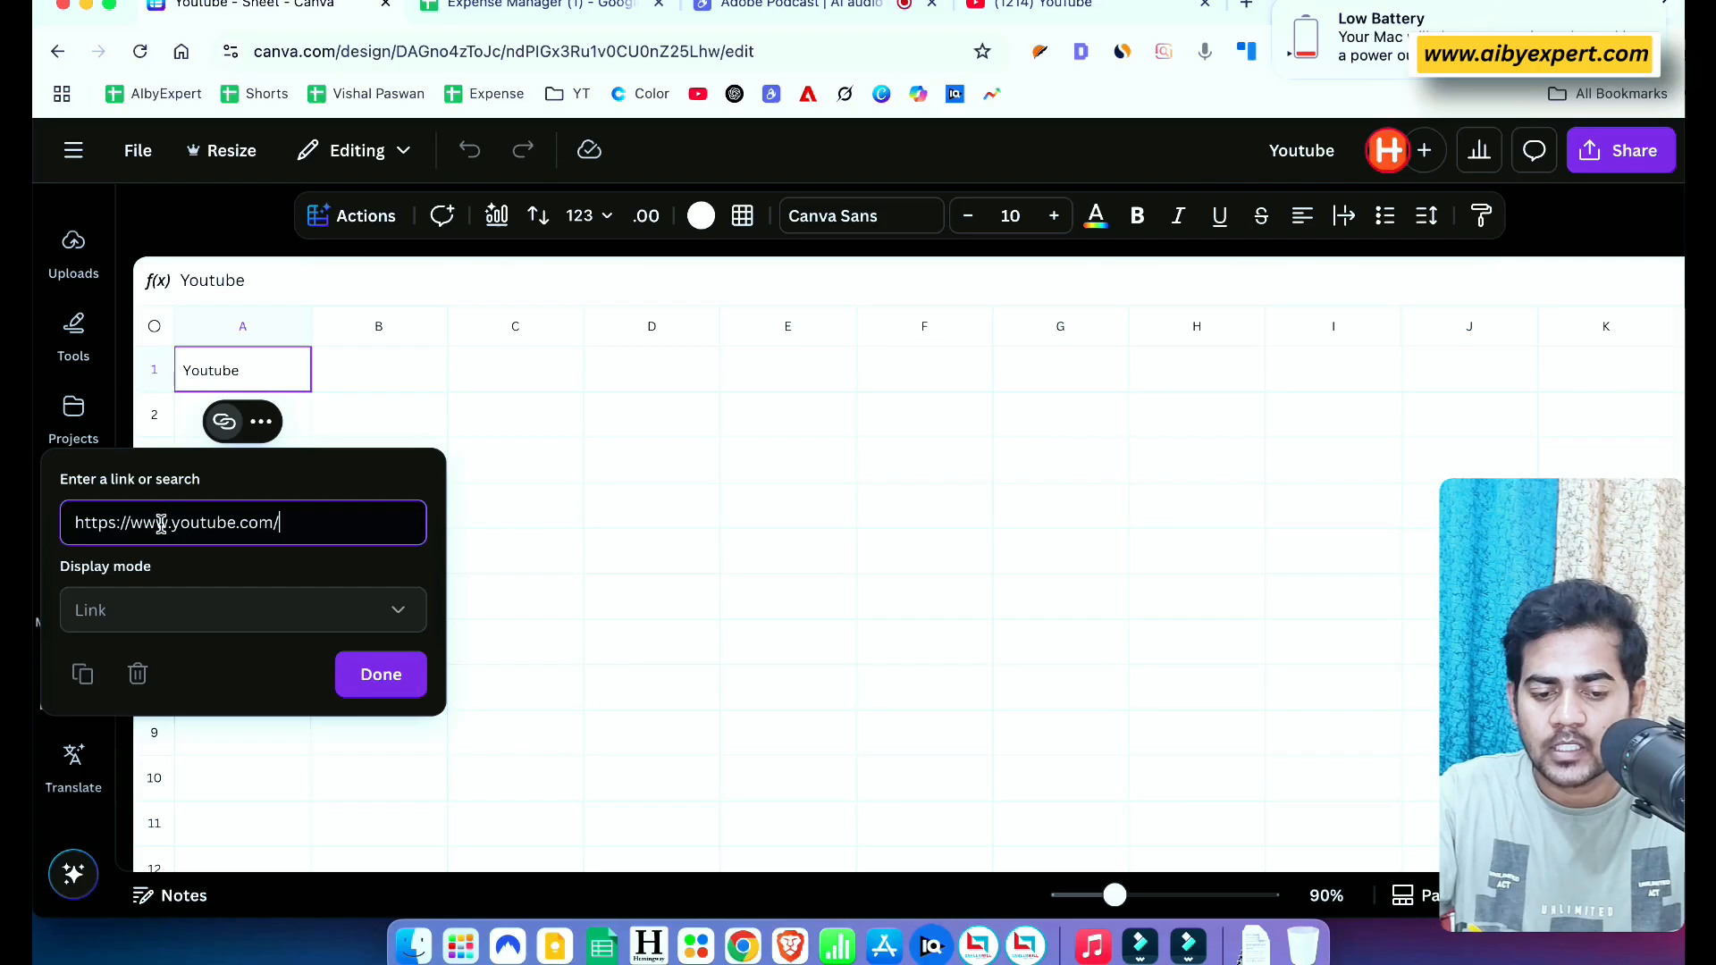
{"action": "left_click", "coordinate": [418, 690]}
{"action": "left_click", "coordinate": [623, 293]}
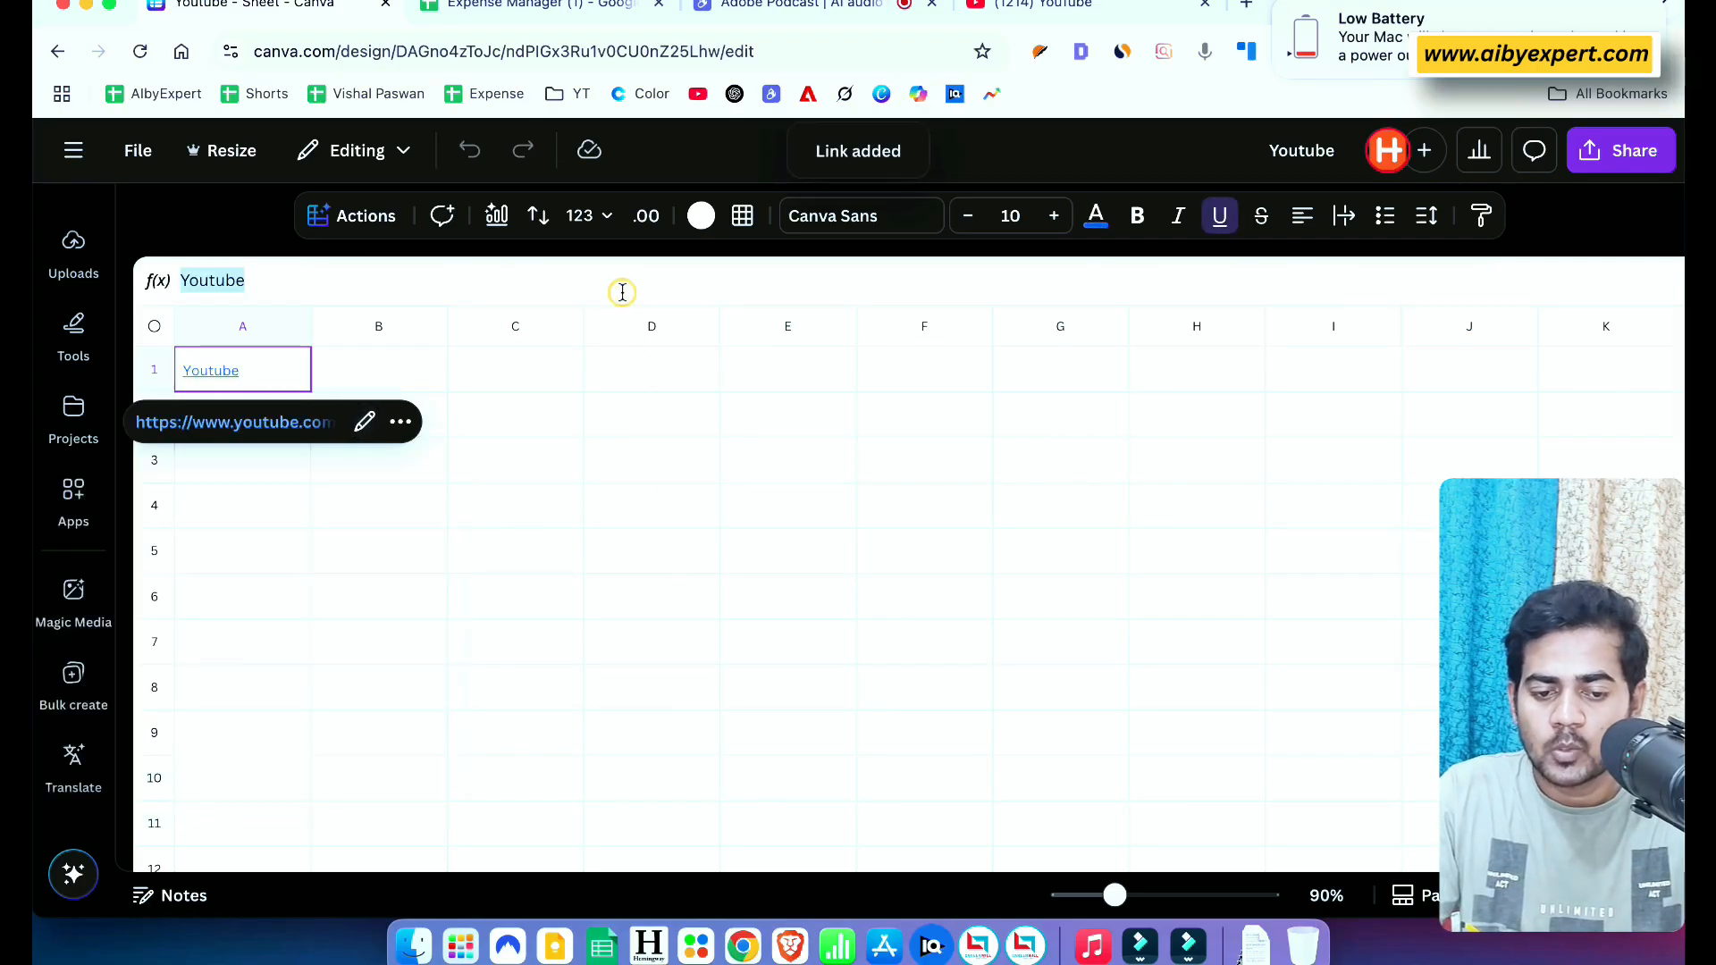
{"action": "left_click", "coordinate": [703, 572]}
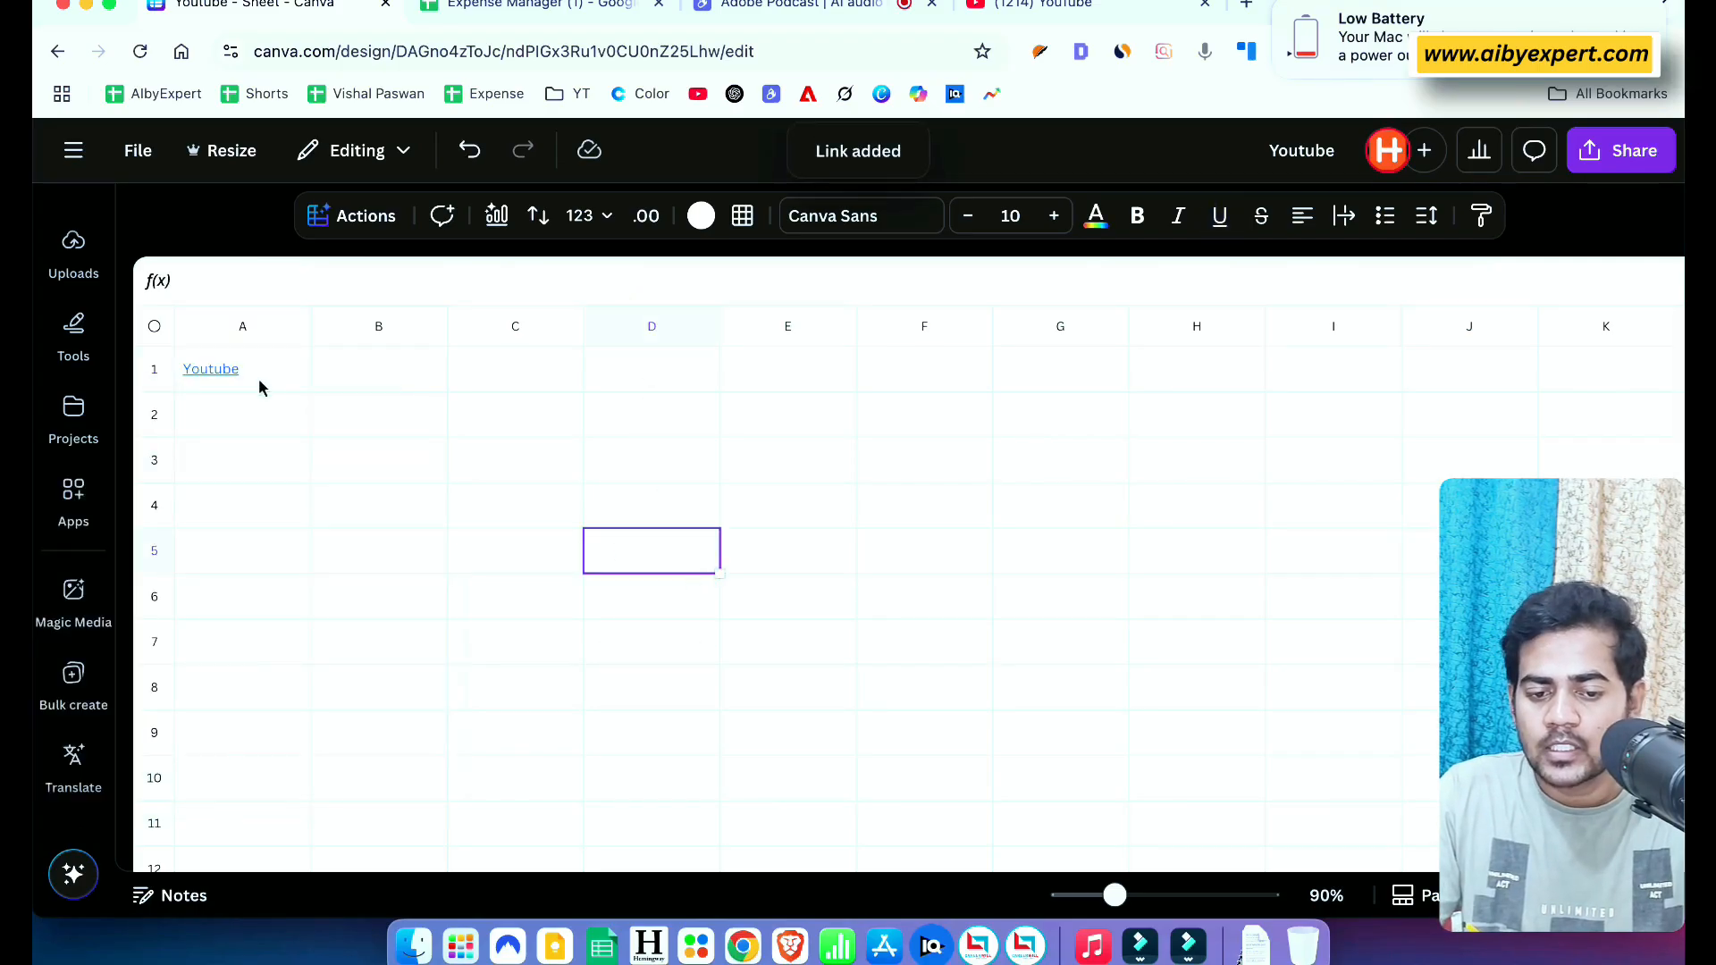
Test the link in cell A1 by opening its YouTube address, and close the YouTube window
{"action": "left_click", "coordinate": [213, 379]}
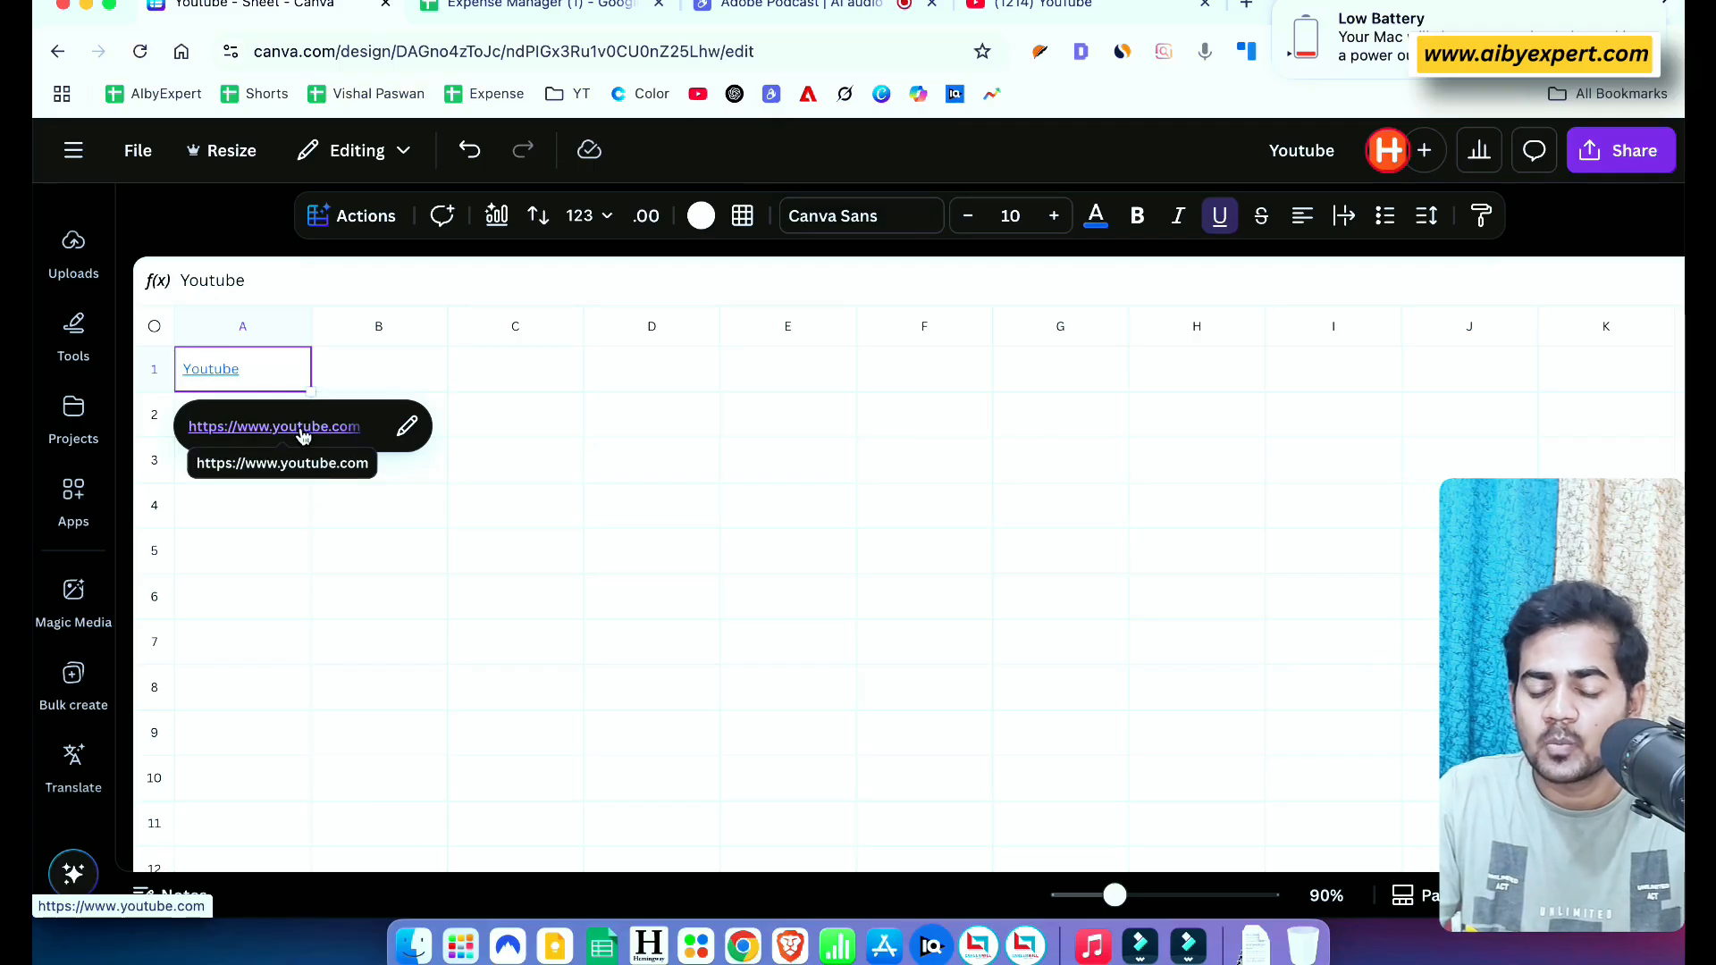
{"action": "left_click", "coordinate": [300, 428]}
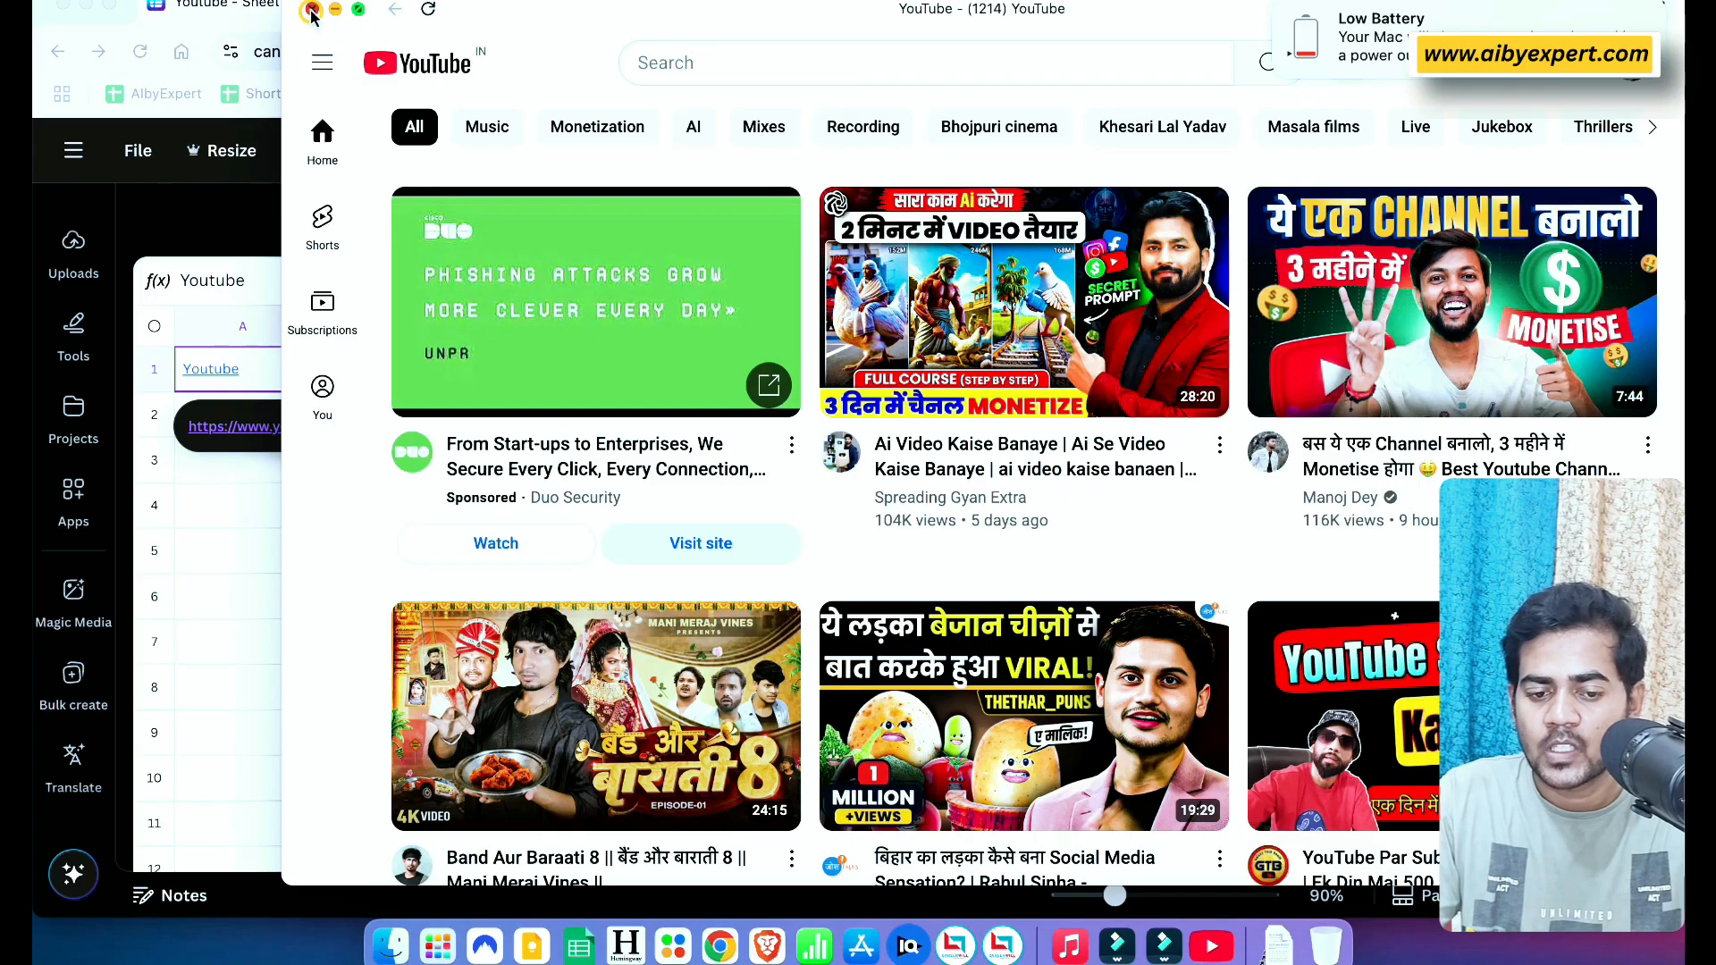
{"action": "left_click", "coordinate": [312, 9]}
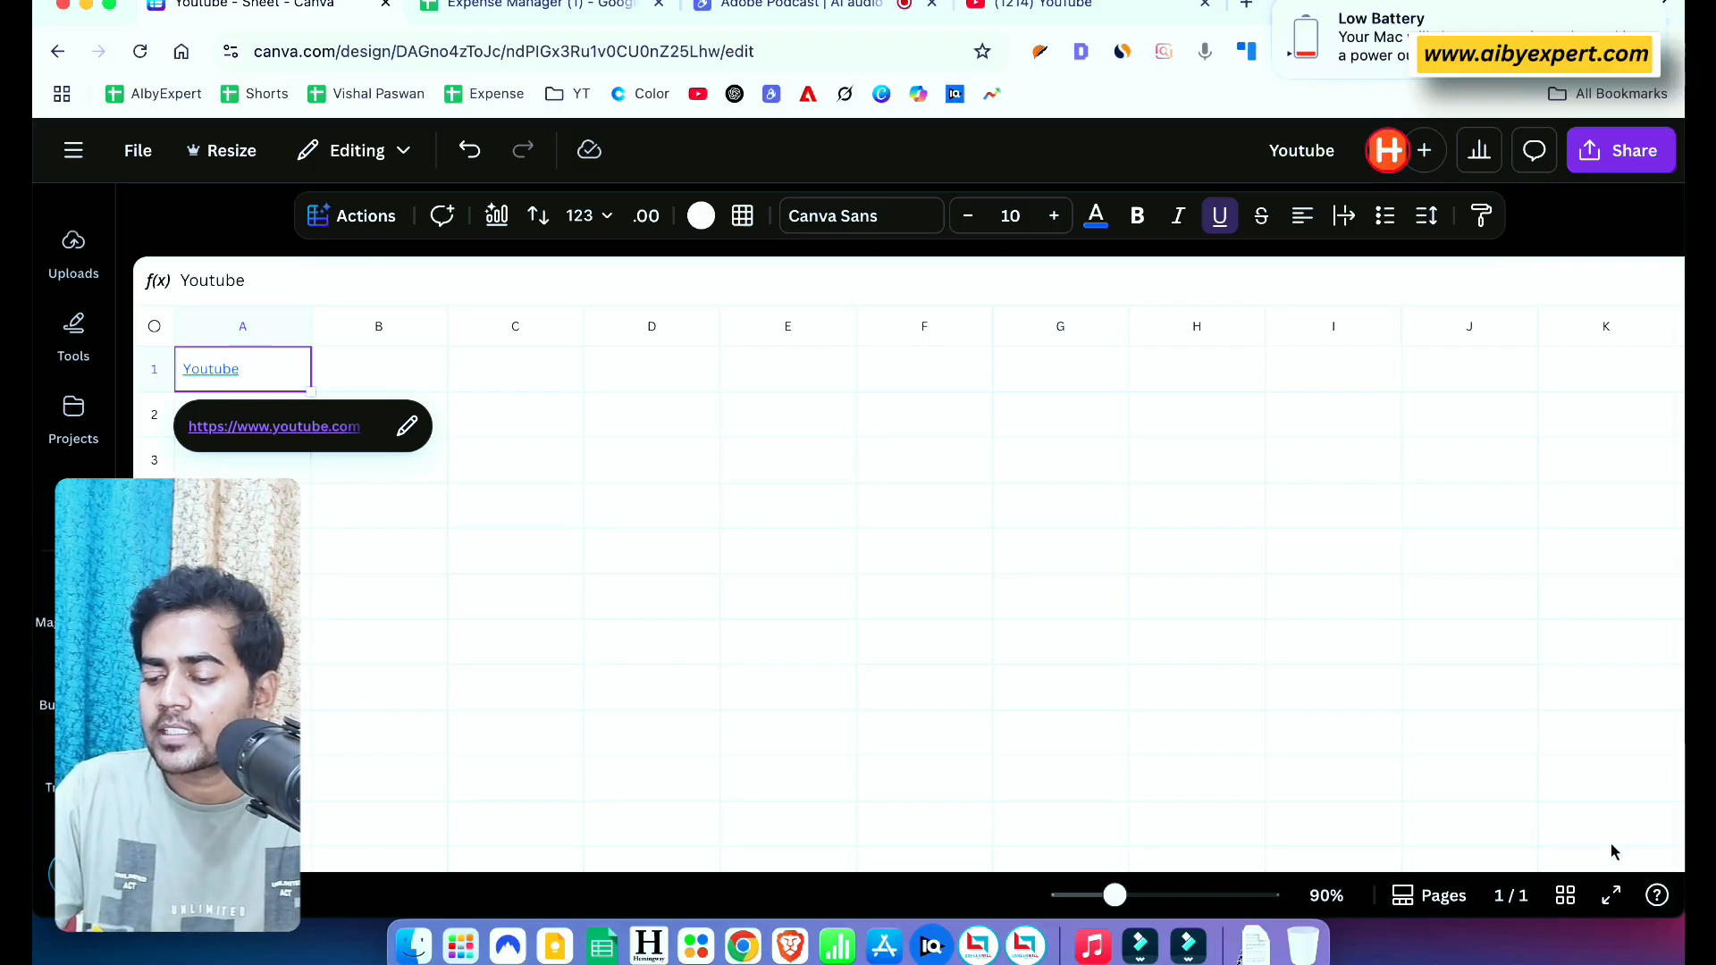
Open the Ask Canva help assistant and get its question box ready for a new query
{"action": "left_click", "coordinate": [1655, 898]}
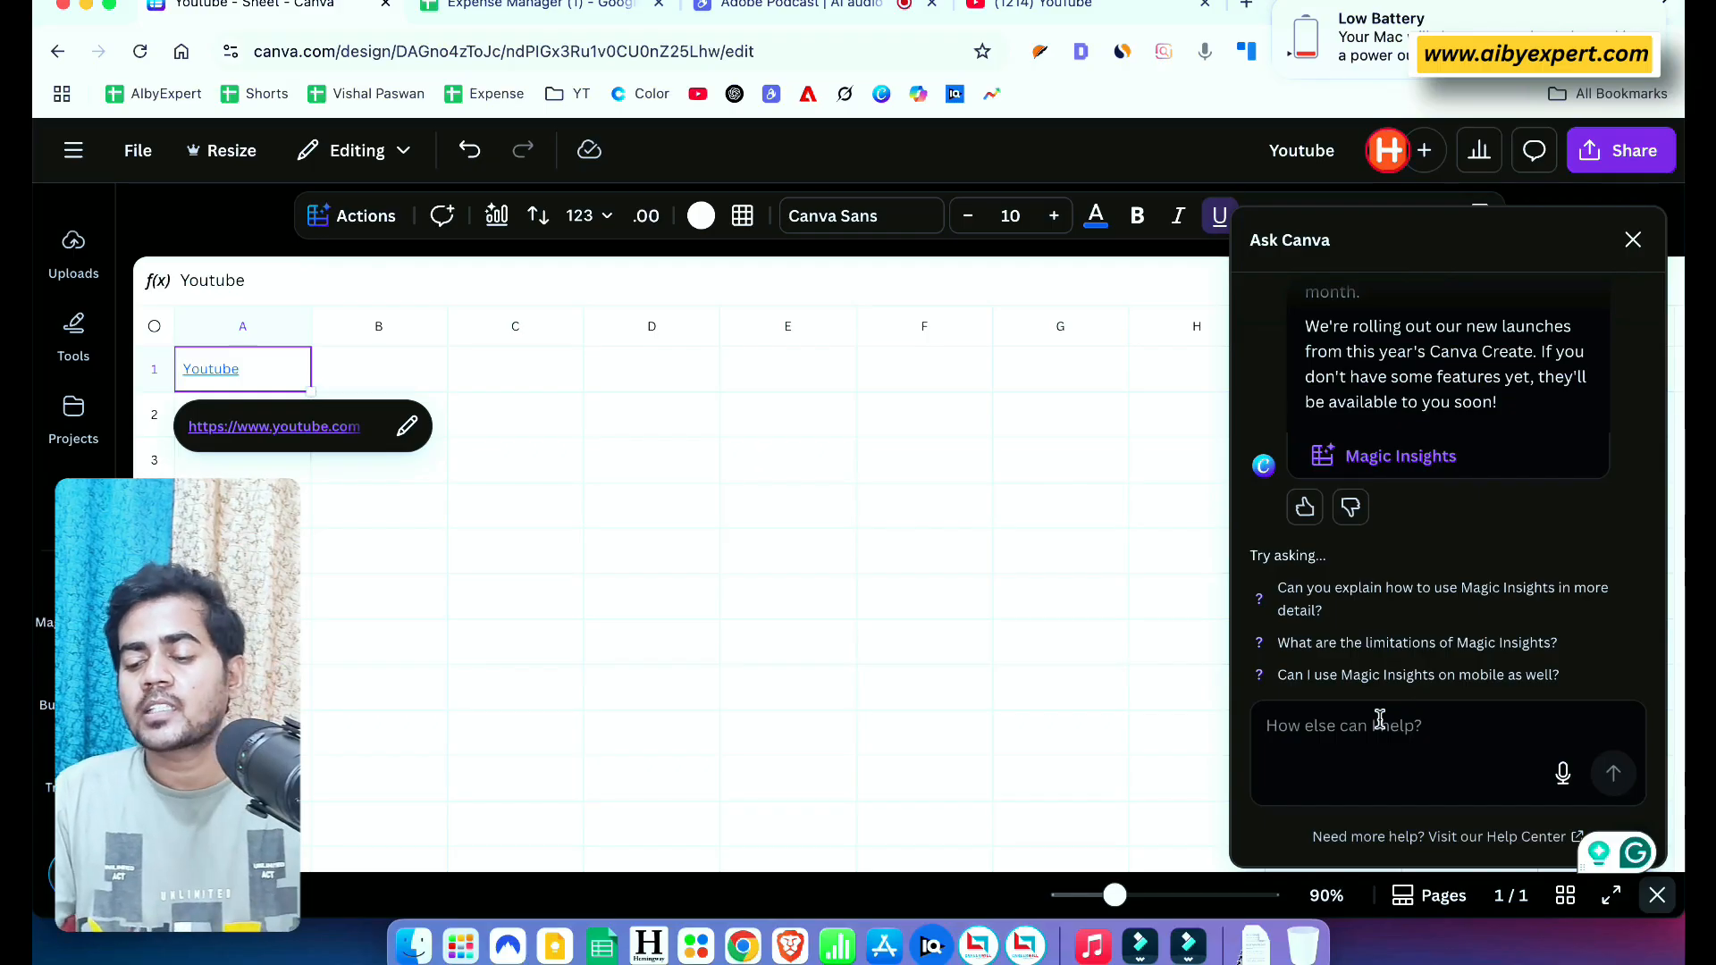
{"action": "left_click", "coordinate": [1380, 720]}
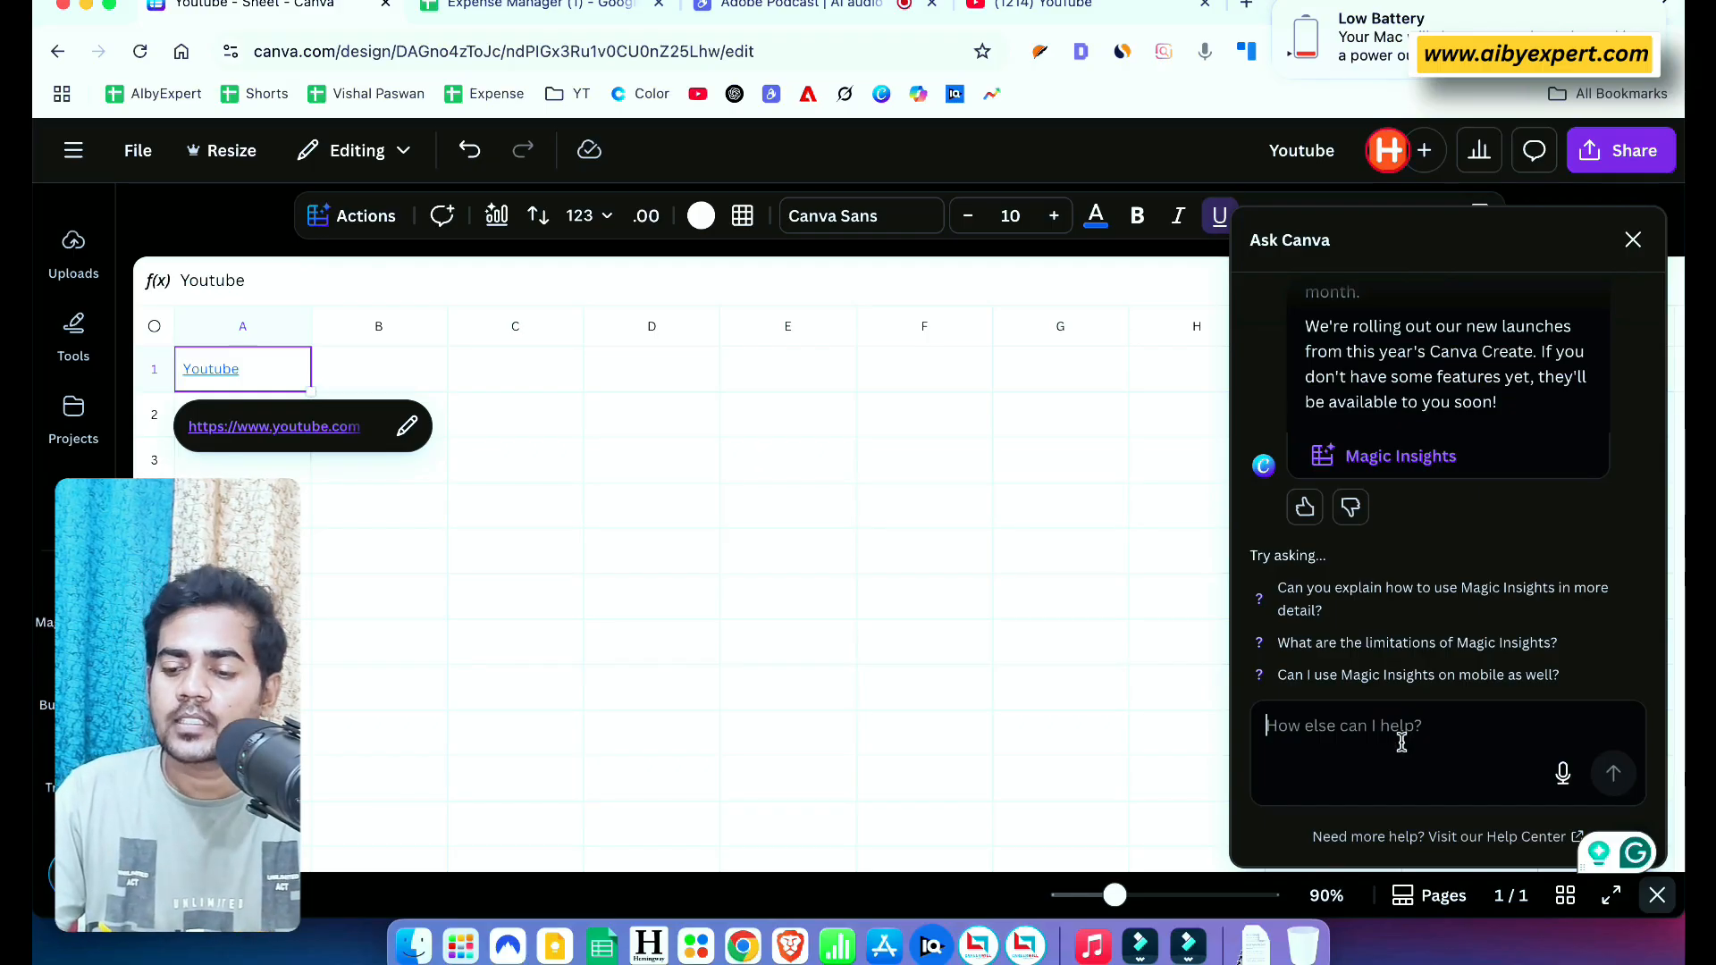